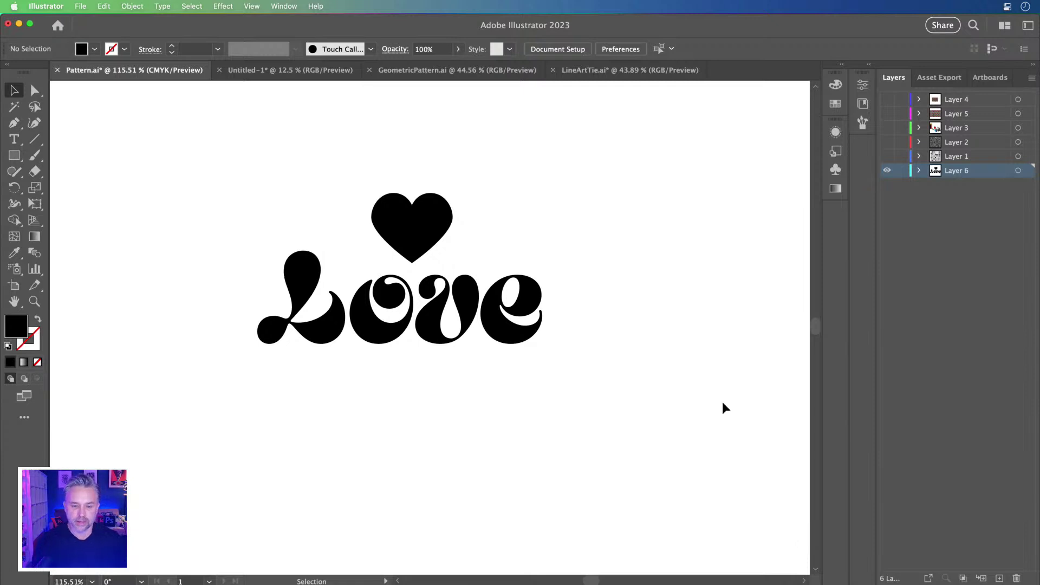
Move the word Love, enlarge it proportionally to about 612.5 pt wide under the solid heart, and show its properties
{"action": "left_click", "coordinate": [387, 311]}
{"action": "left_click_drag", "start_coordinate": [386, 312], "coordinate": [446, 355]}
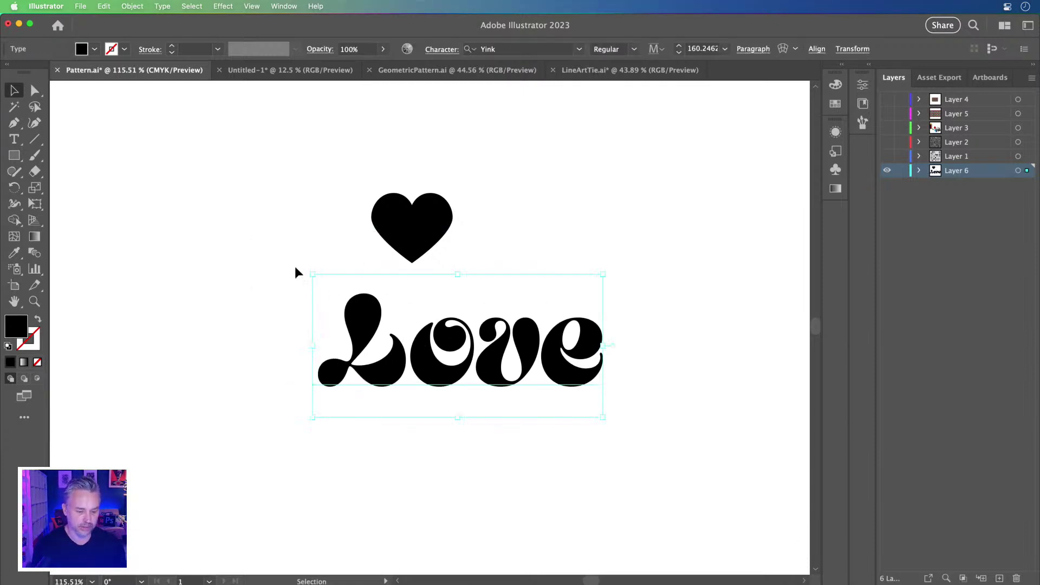
{"action": "left_click_drag", "start_coordinate": [312, 274], "coordinate": [106, 160]}
{"action": "left_click_drag", "start_coordinate": [203, 256], "coordinate": [223, 292]}
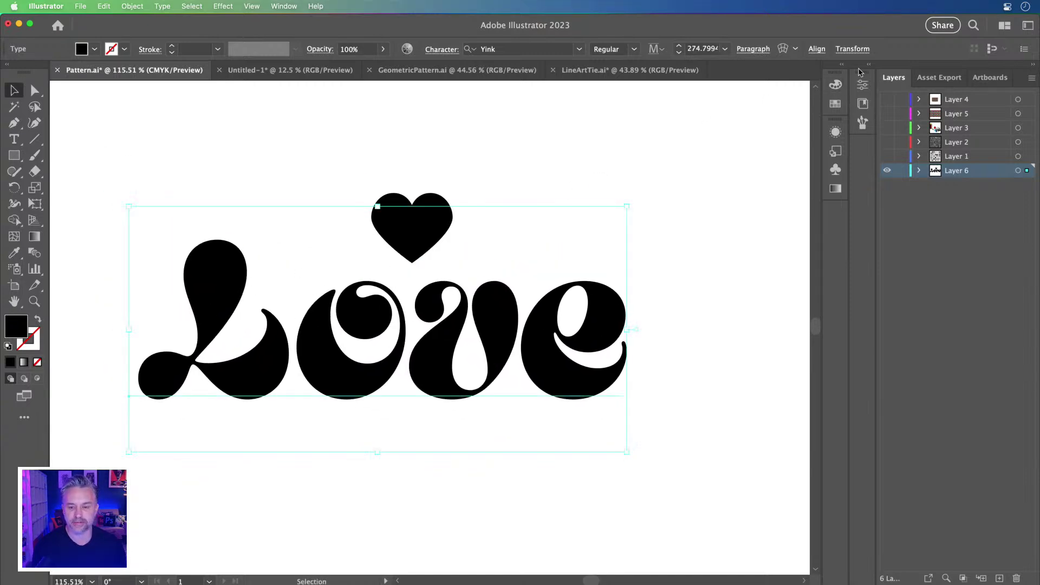
{"action": "left_click", "coordinate": [869, 65]}
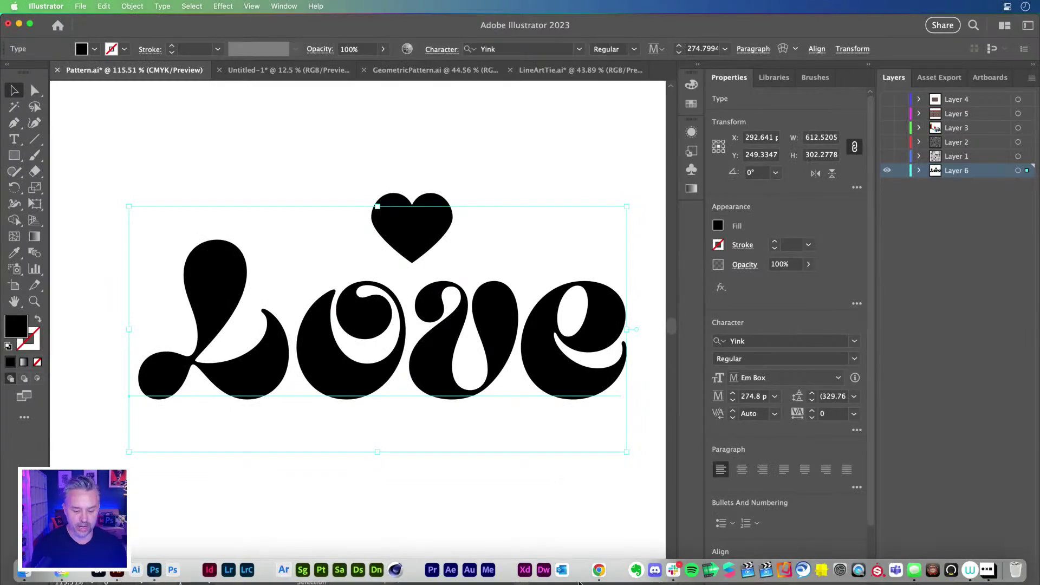
Switch to Chrome, open fonts.adobe.com/fonts in a new tab, and sign in with the prefilled e-mail's Company or School Account
{"action": "left_click", "coordinate": [598, 570]}
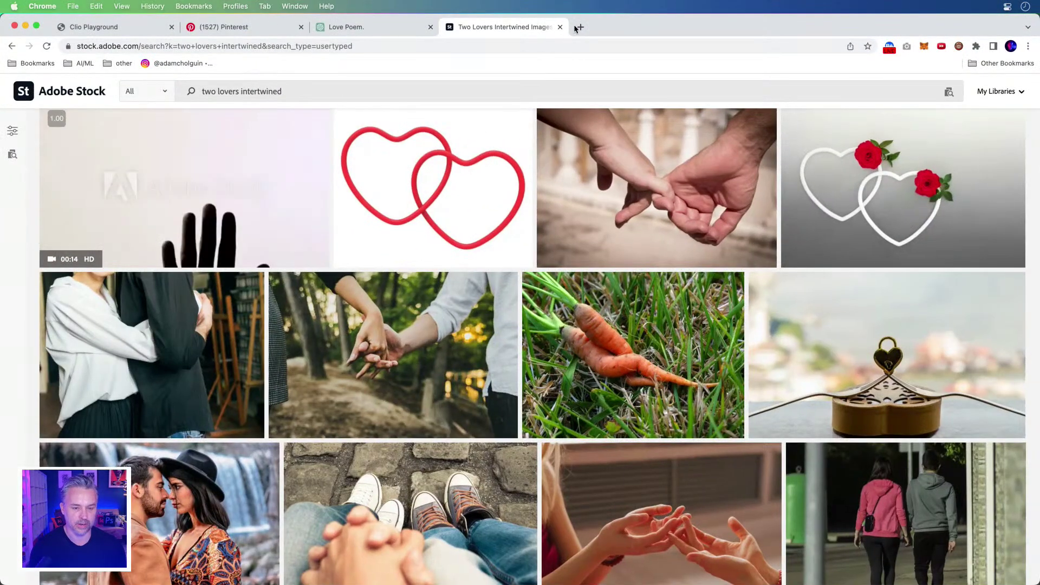
{"action": "left_click", "coordinate": [580, 28]}
{"action": "type", "text": "fonts"}
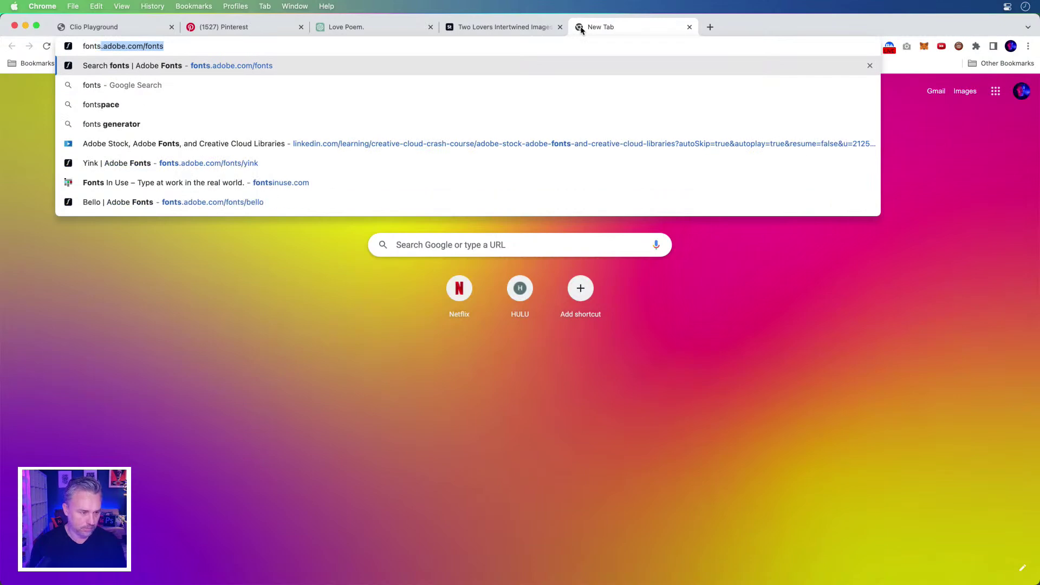
{"action": "key", "text": "Return"}
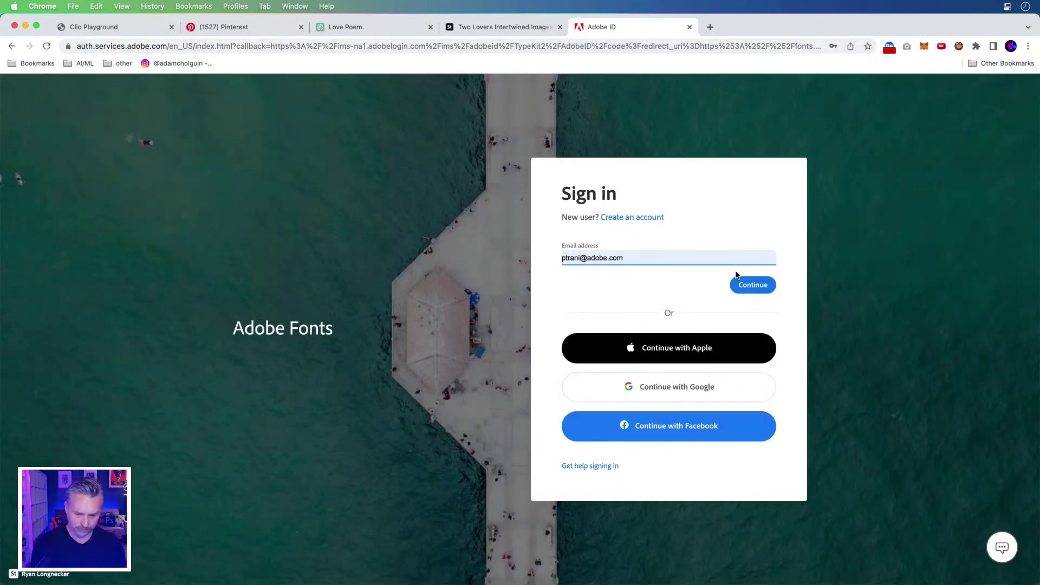
{"action": "left_click", "coordinate": [746, 288]}
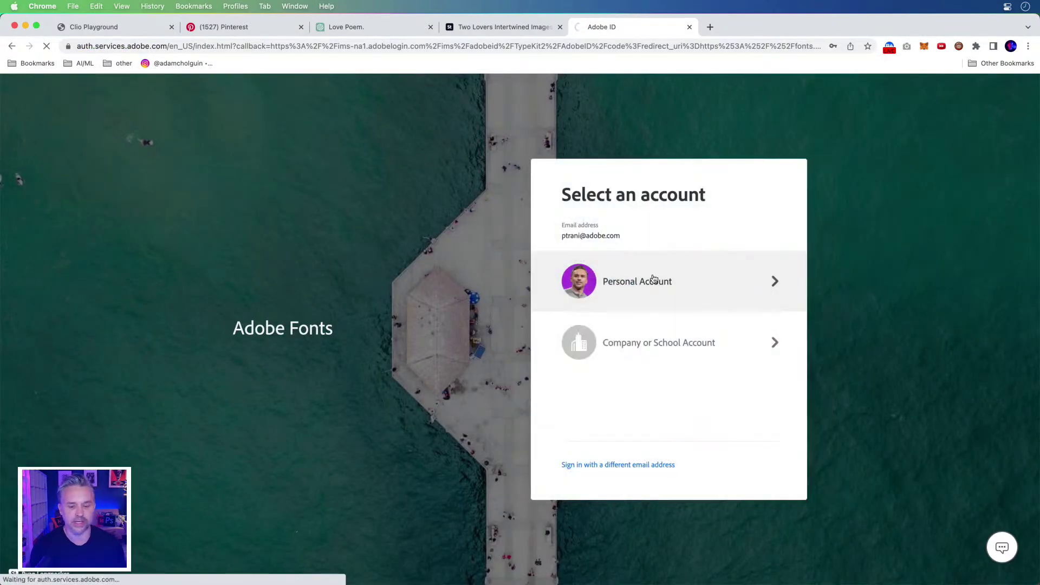
{"action": "left_click", "coordinate": [639, 348]}
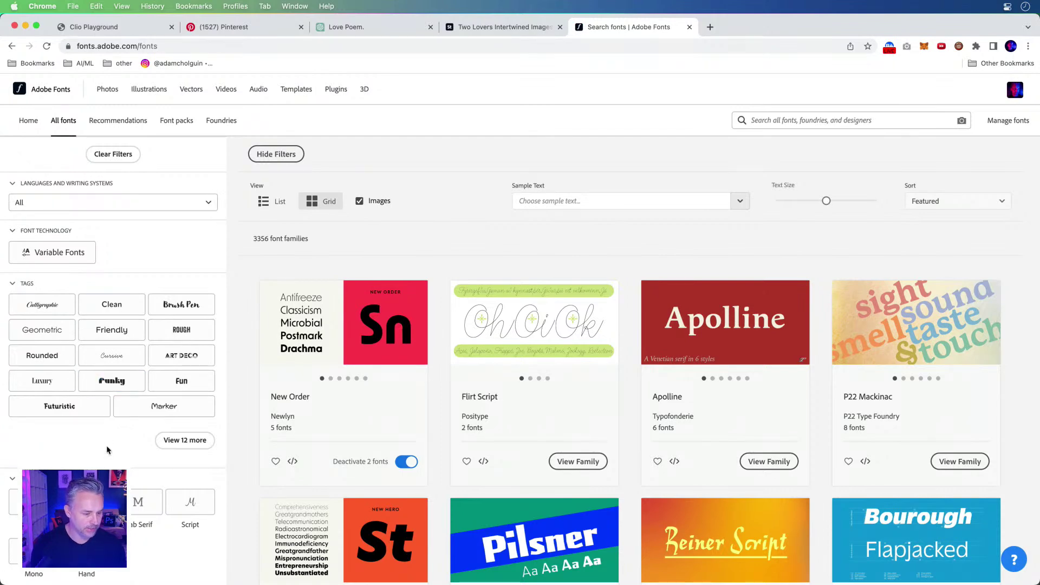
Filter the Adobe Fonts catalogue by the Fun tag and activate the Gigantic font family
{"action": "left_click", "coordinate": [181, 381]}
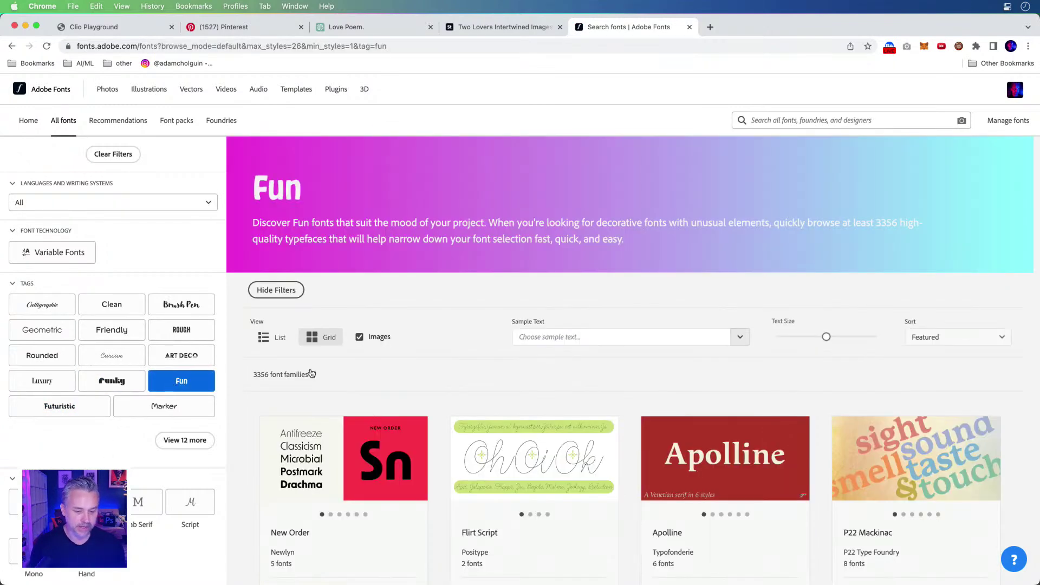
{"action": "scroll", "coordinate": [401, 348], "scroll_direction": "down", "scroll_amount": 3}
{"action": "scroll", "coordinate": [401, 347], "scroll_direction": "down", "scroll_amount": 2}
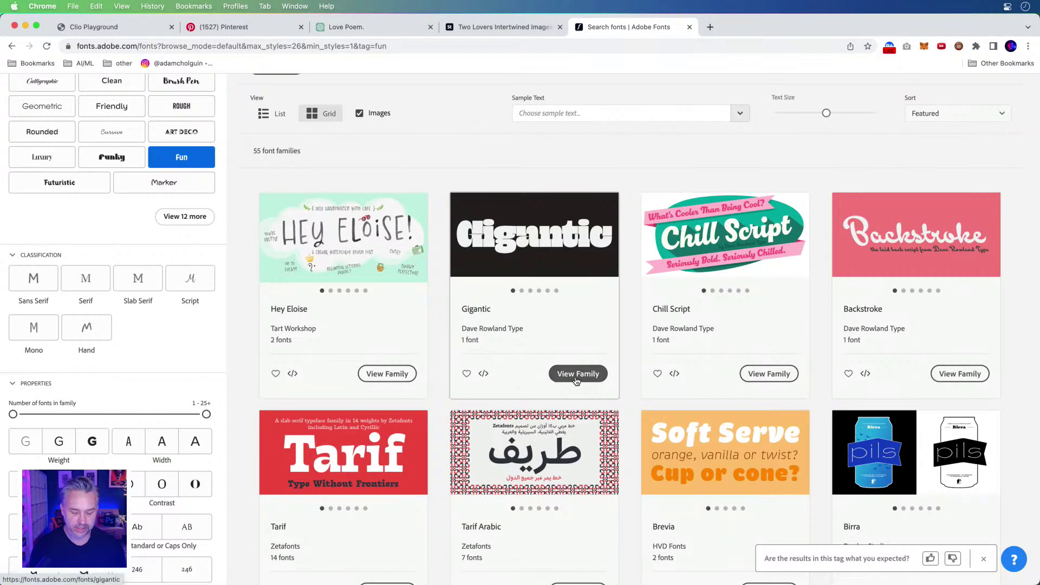
{"action": "left_click", "coordinate": [577, 381]}
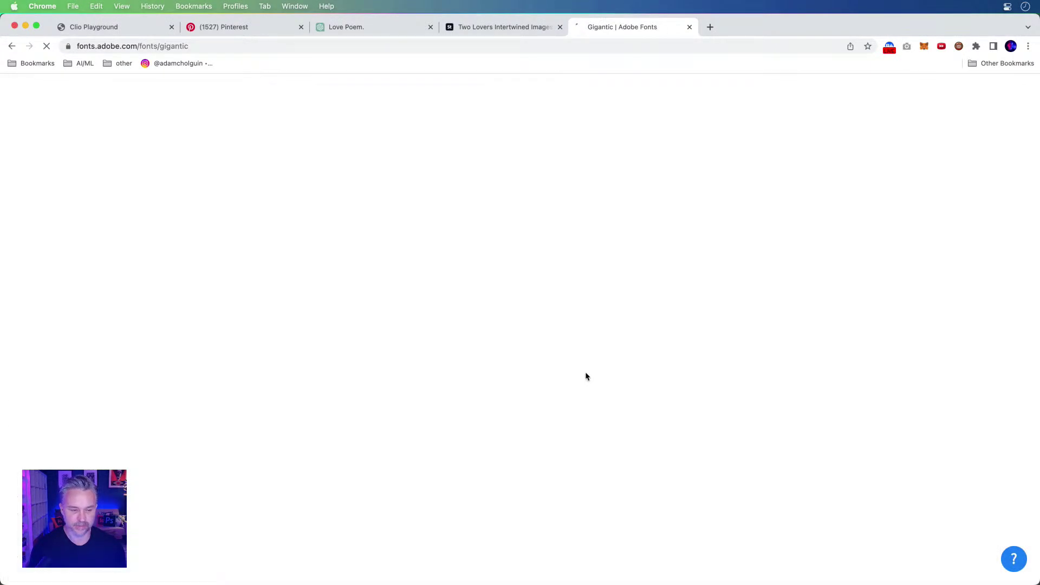
{"action": "left_click", "coordinate": [861, 189]}
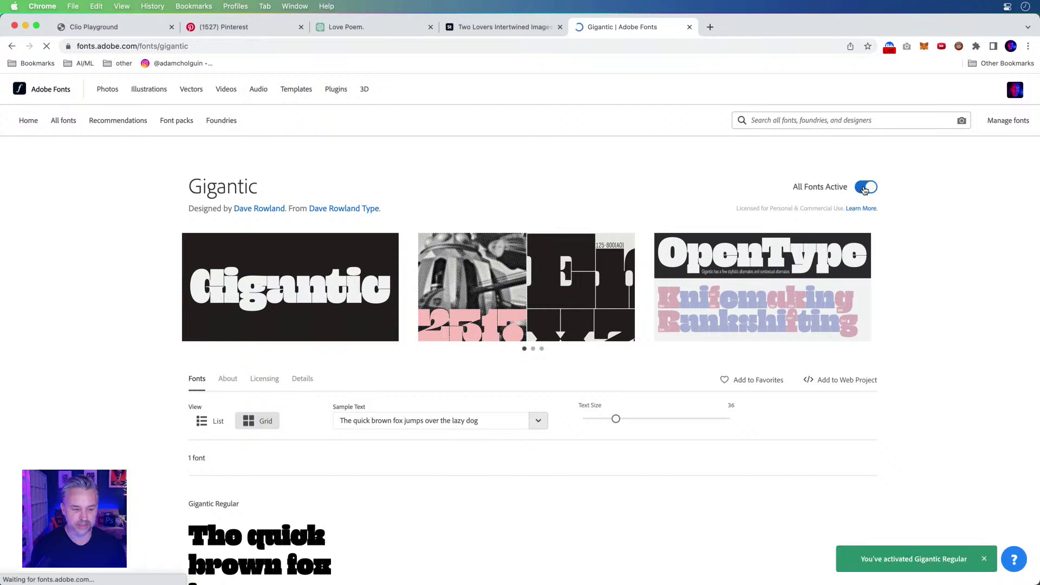
Return to the Fun font results and look through the families on the first two pages
{"action": "left_click", "coordinate": [12, 47]}
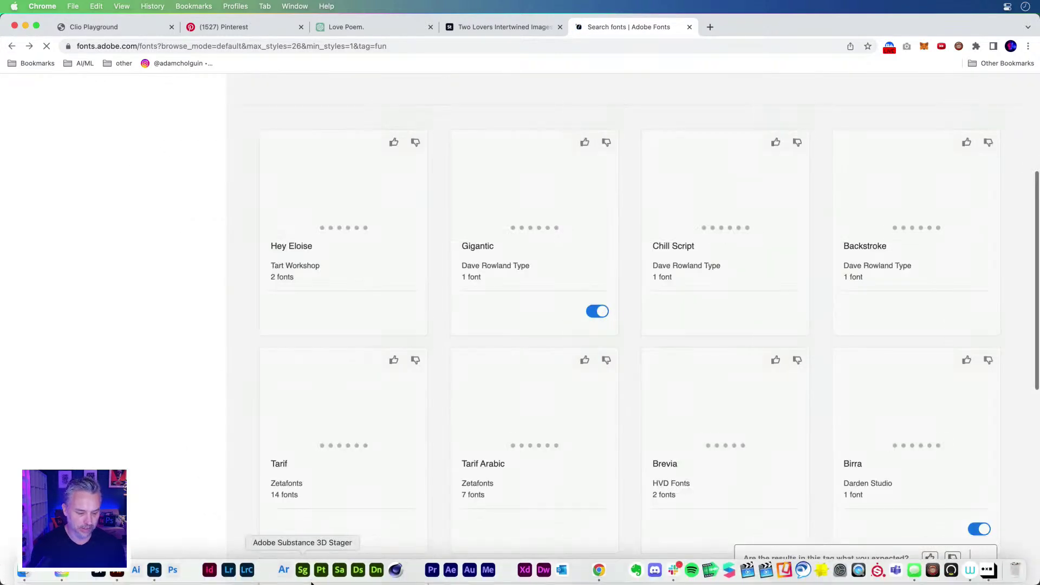
{"action": "scroll", "coordinate": [254, 344], "scroll_direction": "down", "scroll_amount": 7}
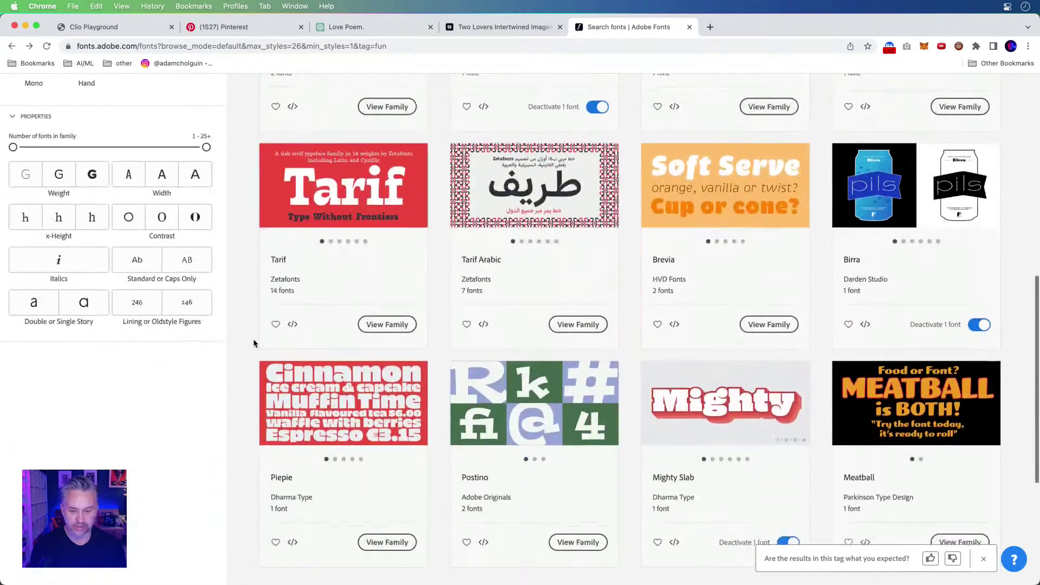
{"action": "scroll", "coordinate": [257, 344], "scroll_direction": "up", "scroll_amount": 2}
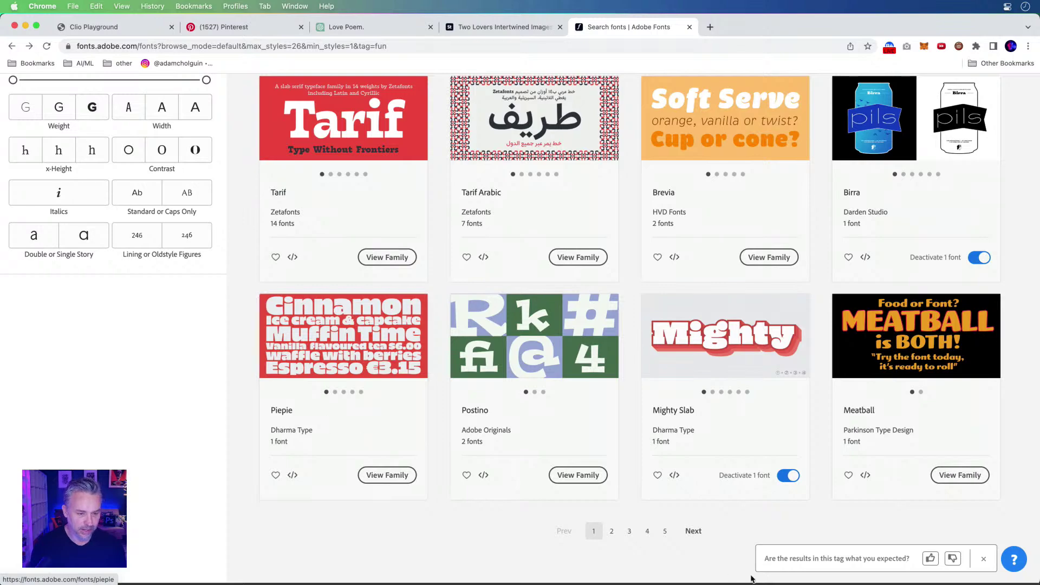
{"action": "left_click", "coordinate": [692, 532]}
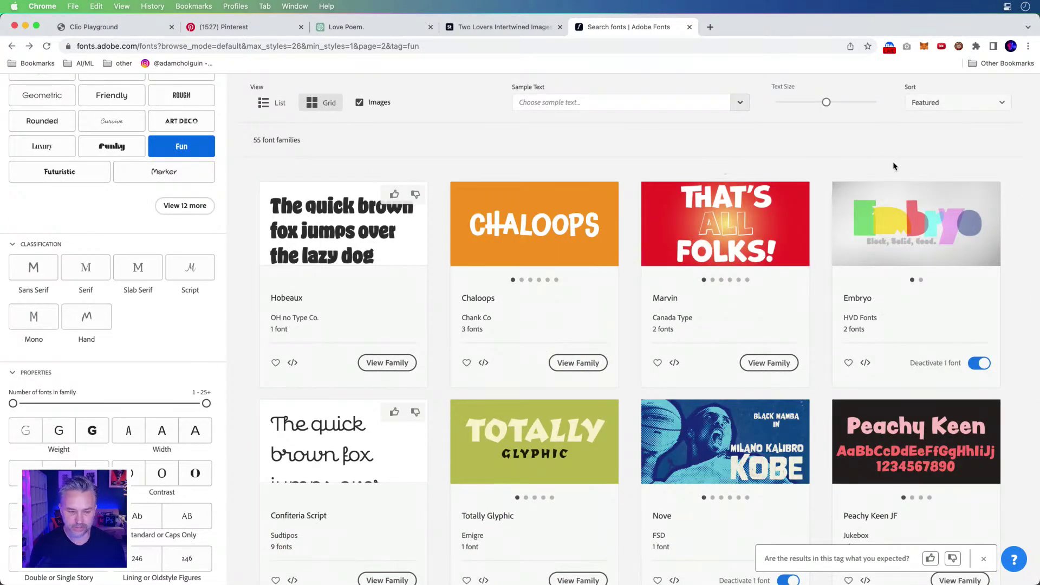
{"action": "scroll", "coordinate": [872, 217], "scroll_direction": "down", "scroll_amount": 8}
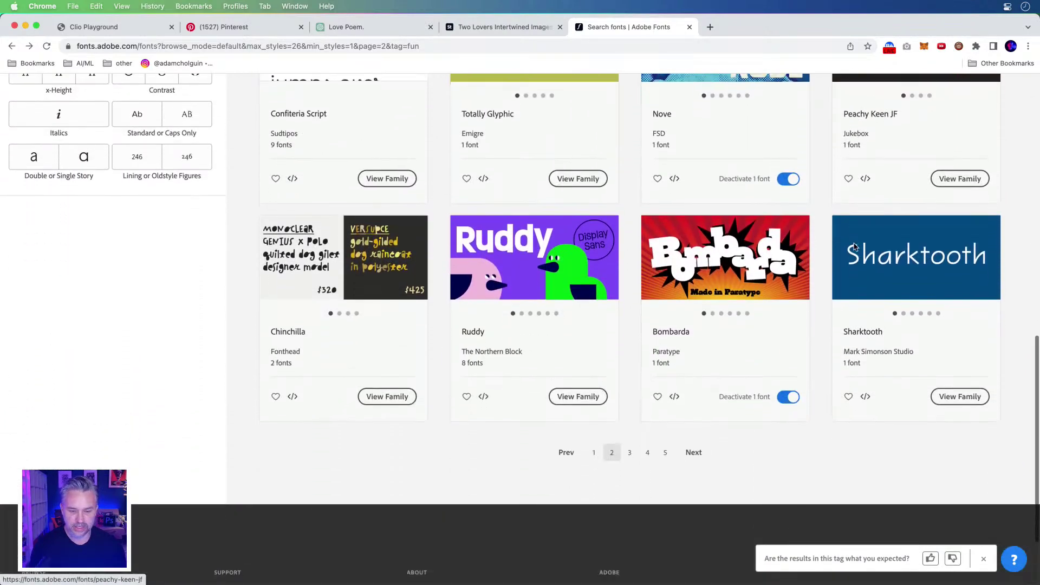
{"action": "scroll", "coordinate": [853, 247], "scroll_direction": "up", "scroll_amount": 8}
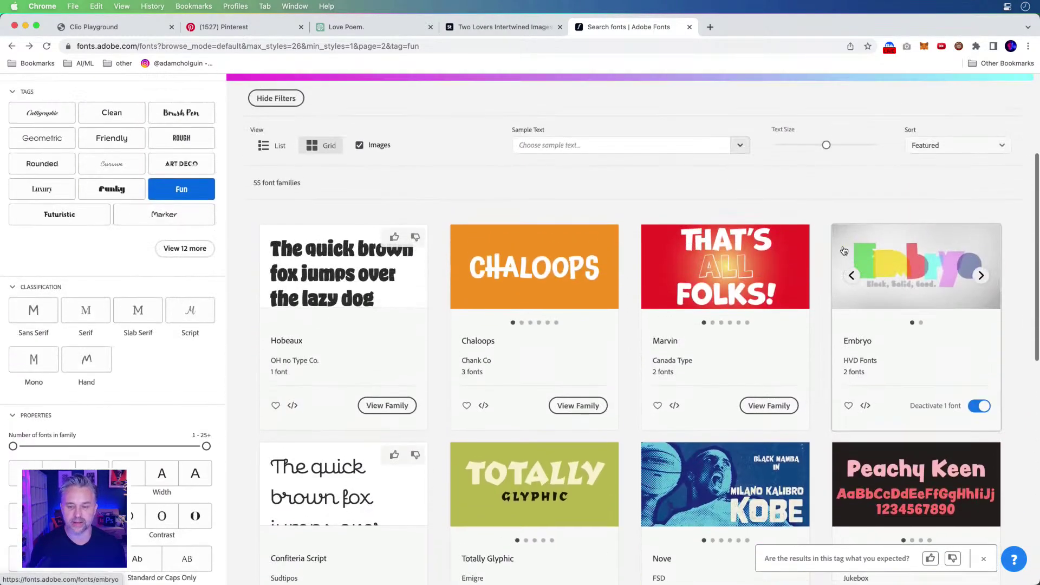
Leave the browser for Illustrator and bring up the Noun Project app's heart icons beside the Love artwork
{"action": "left_click", "coordinate": [26, 26]}
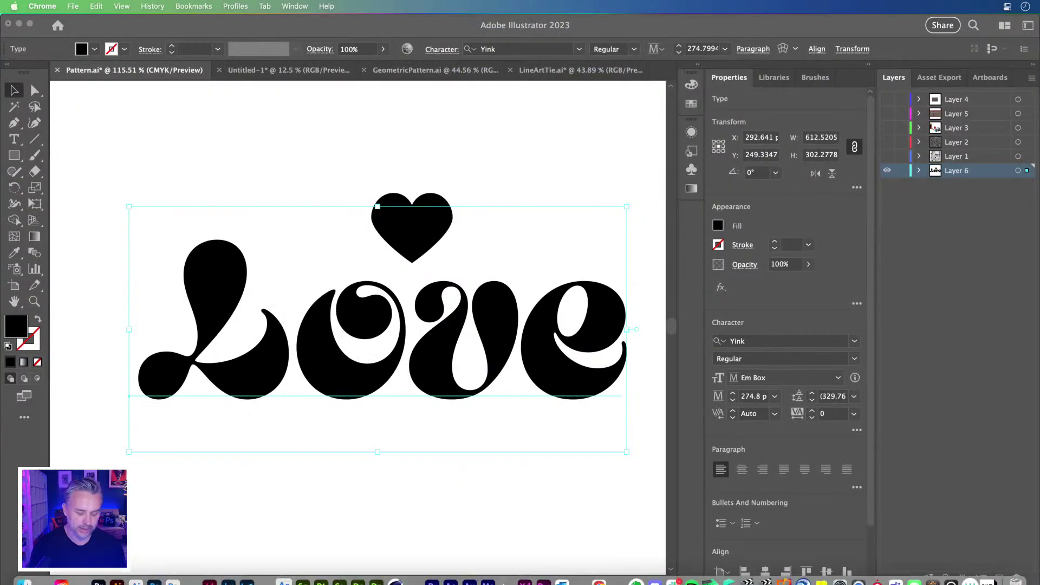
{"action": "mouse_move", "coordinate": [859, 573]}
{"action": "left_click", "coordinate": [988, 571]}
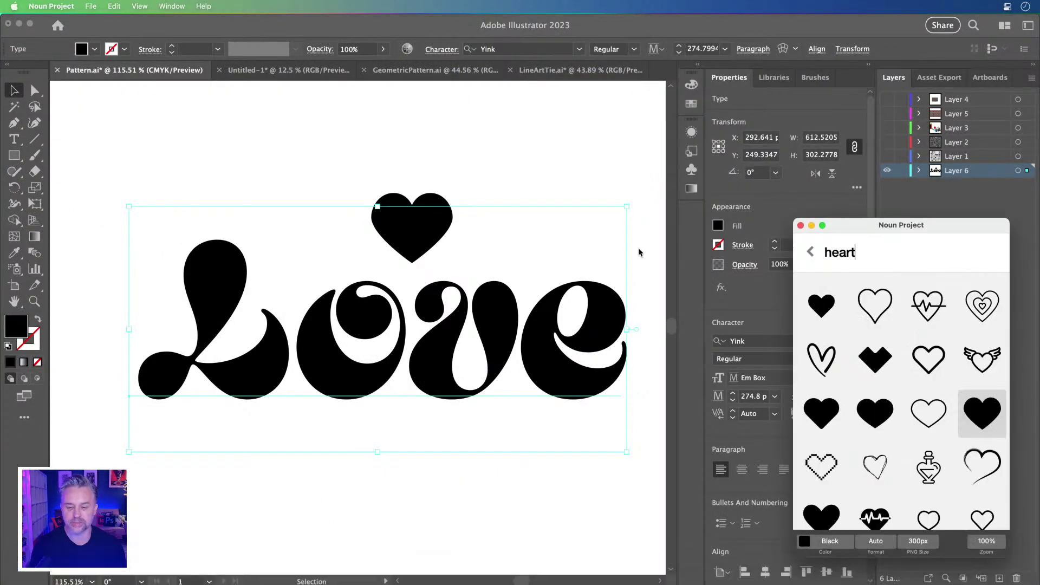
{"action": "left_click_drag", "start_coordinate": [866, 226], "coordinate": [723, 116]}
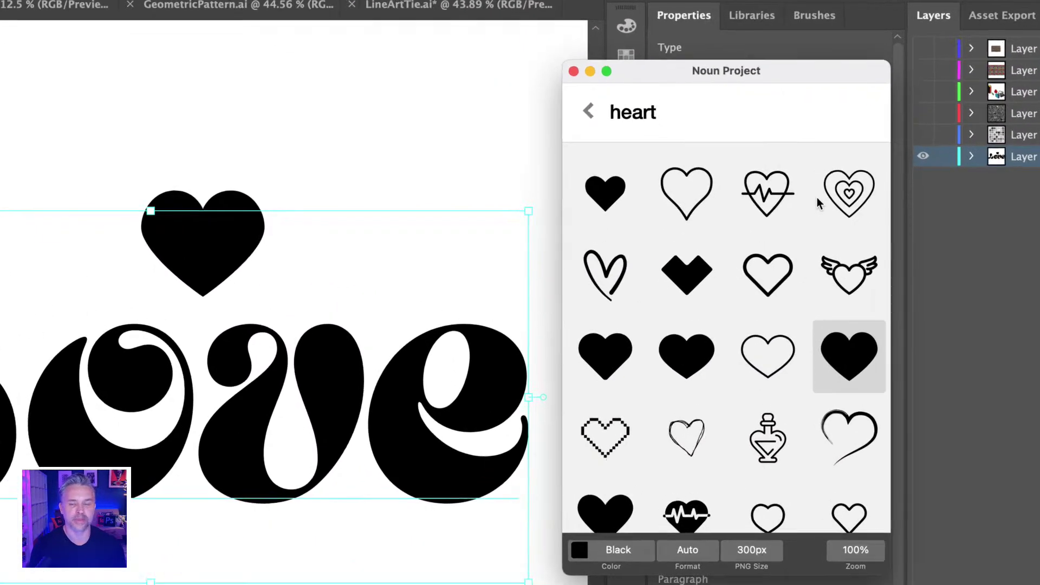
{"action": "left_click_drag", "start_coordinate": [655, 74], "coordinate": [673, 45]}
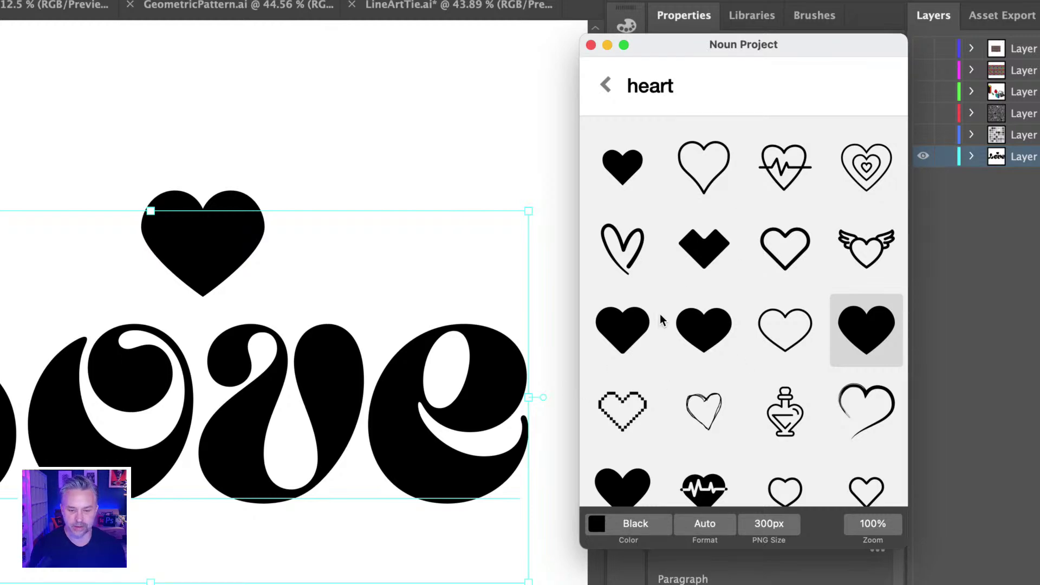
Find the woven heart icon among the heart results, bring it into the Illustrator artwork and place it above the L of Love
{"action": "scroll", "coordinate": [710, 307], "scroll_direction": "down", "scroll_amount": 5}
{"action": "scroll", "coordinate": [712, 313], "scroll_direction": "down", "scroll_amount": 7}
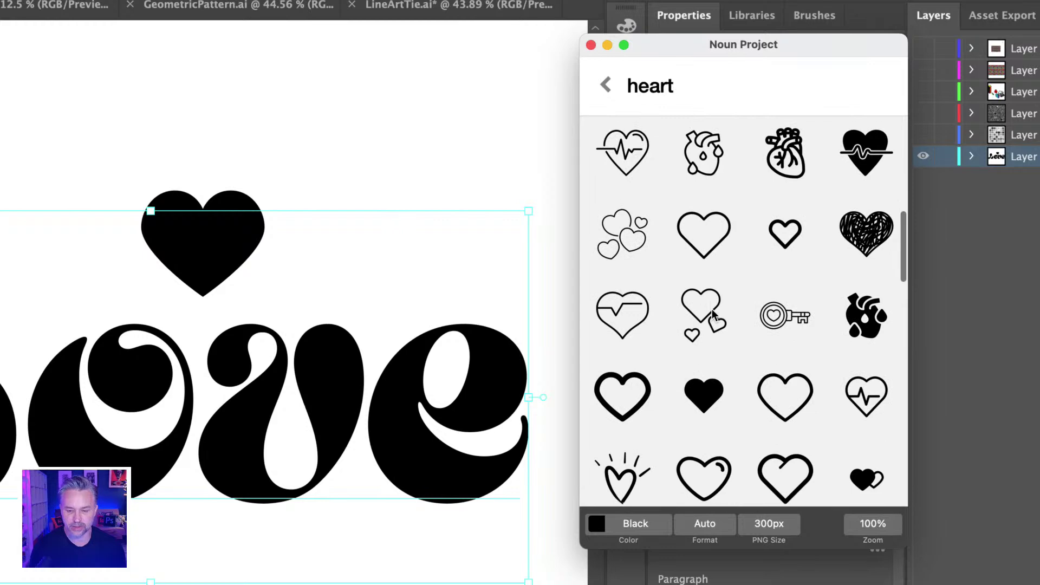
{"action": "scroll", "coordinate": [712, 310], "scroll_direction": "down", "scroll_amount": 3}
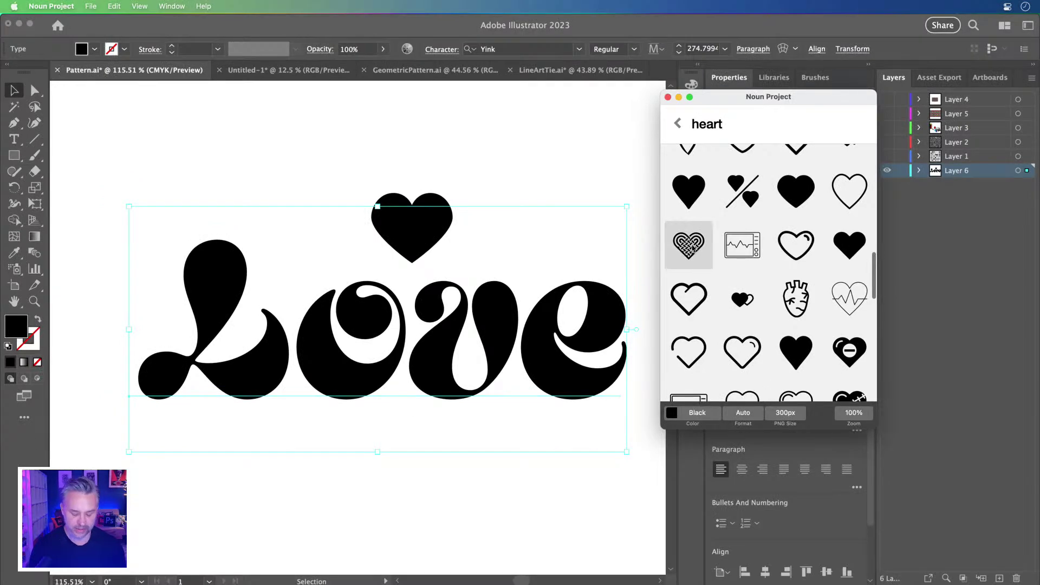
{"action": "left_click", "coordinate": [301, 110]}
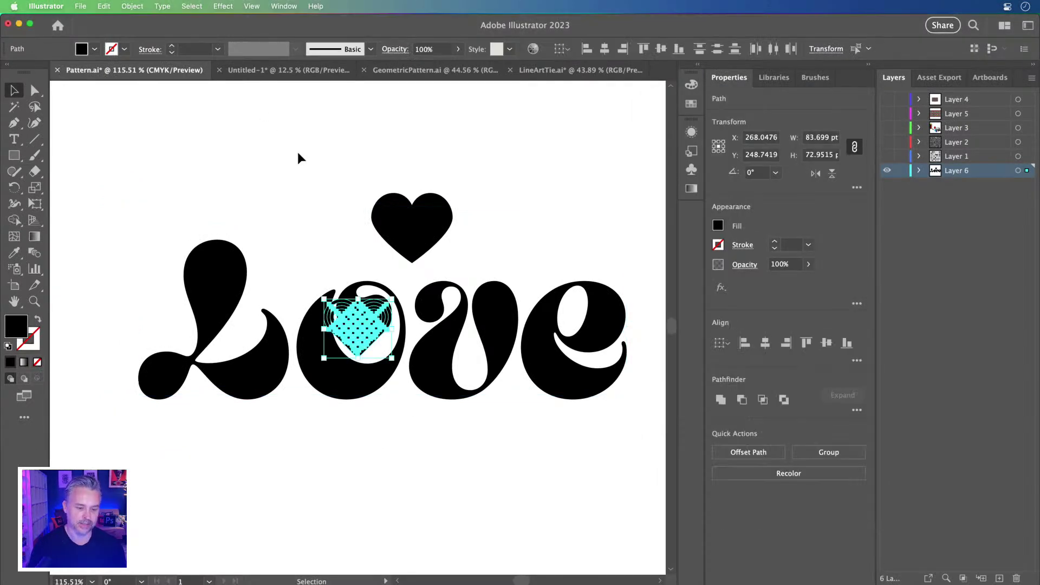
{"action": "left_click_drag", "start_coordinate": [361, 331], "coordinate": [274, 173]}
{"action": "left_click", "coordinate": [170, 169]}
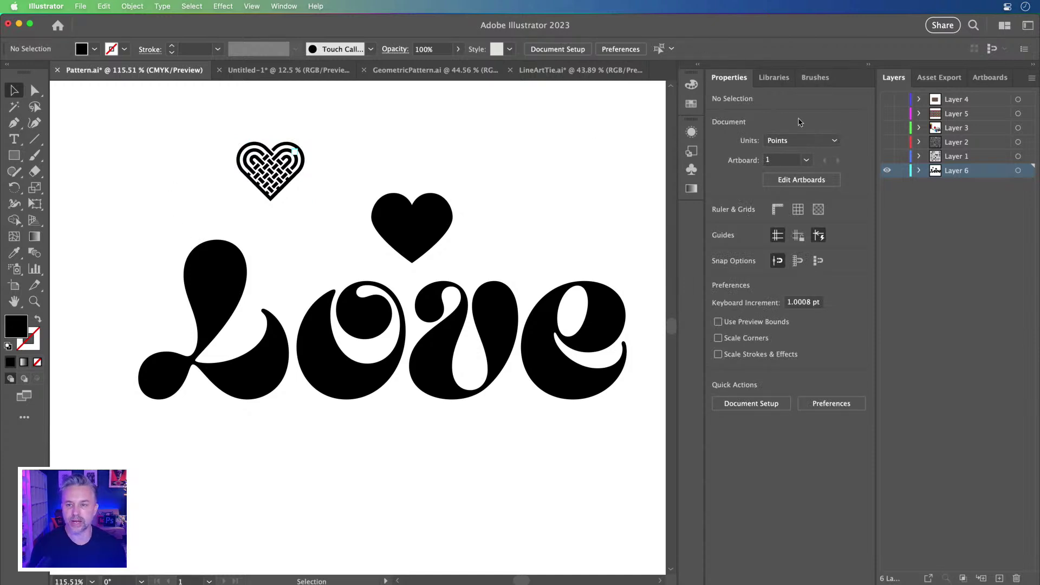
{"action": "left_click", "coordinate": [867, 65]}
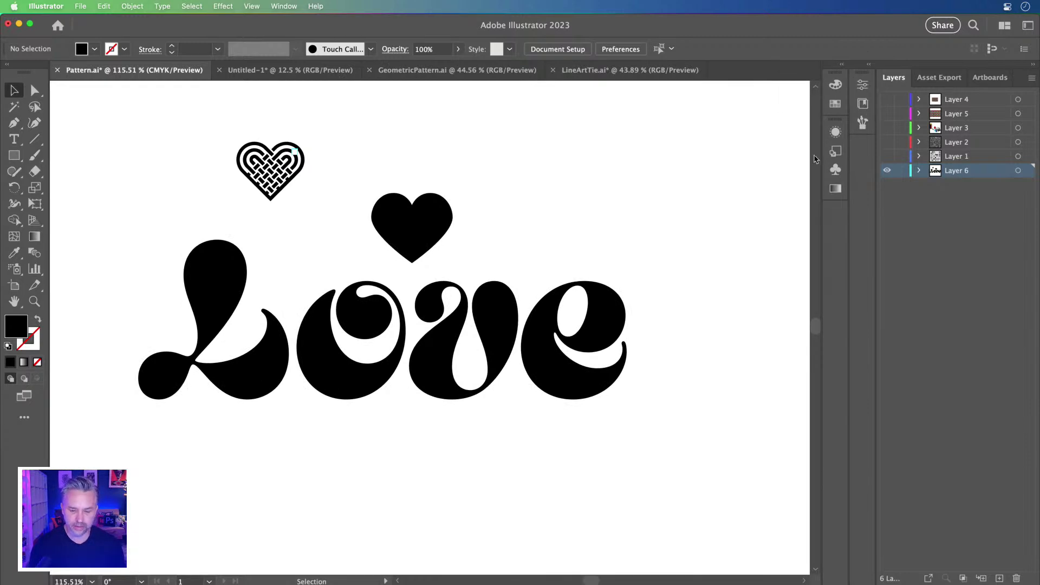
Group the woven heart's paths, move them down close above the word Love, and raise the solid heart higher
{"action": "left_click", "coordinate": [347, 281]}
{"action": "left_click", "coordinate": [376, 170]}
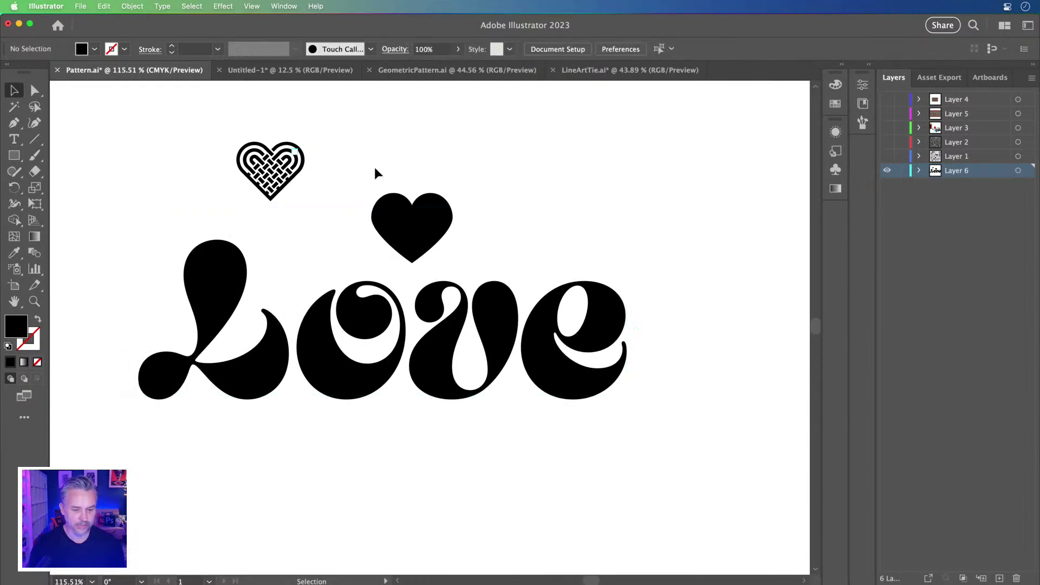
{"action": "key", "text": "super+minus"}
{"action": "key", "text": "super+minus"}
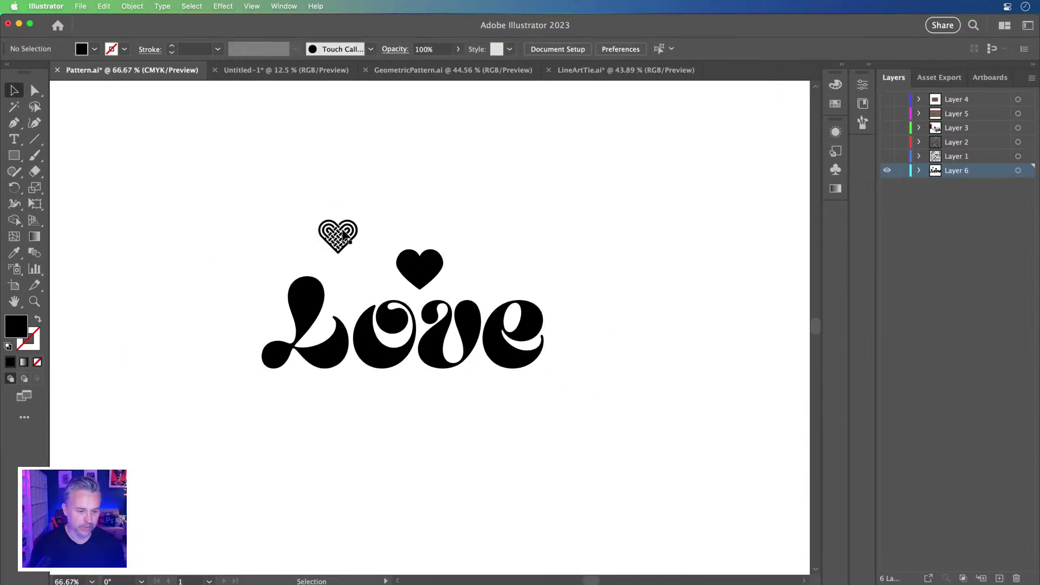
{"action": "left_click", "coordinate": [345, 231]}
{"action": "left_click_drag", "start_coordinate": [302, 198], "coordinate": [362, 264]}
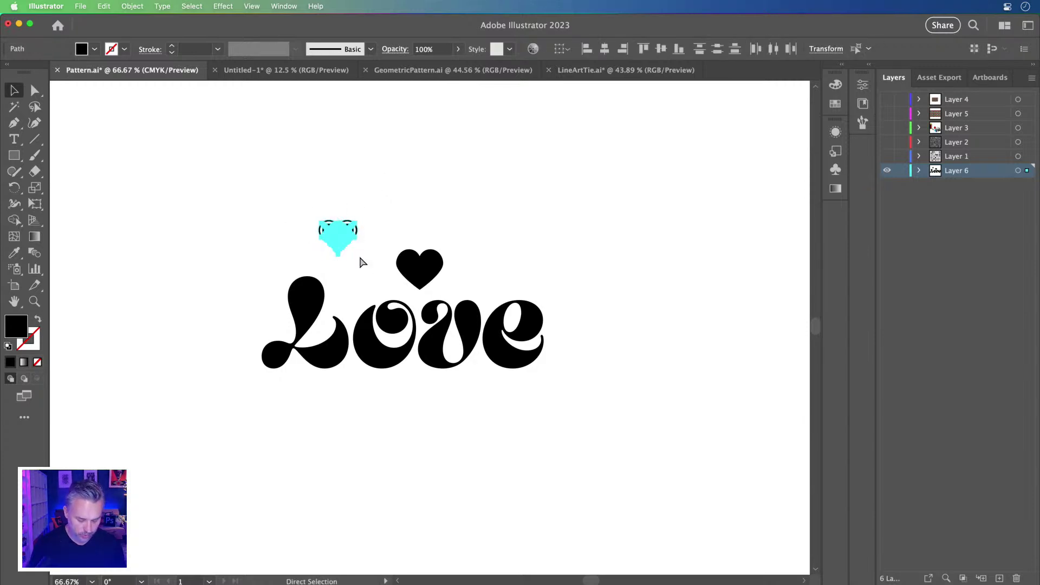
{"action": "left_click", "coordinate": [255, 169]}
{"action": "left_click_drag", "start_coordinate": [325, 230], "coordinate": [346, 263]}
{"action": "left_click_drag", "start_coordinate": [420, 277], "coordinate": [413, 195]}
Move the woven heart onto a new layer above Layer 6 and hide that layer
{"action": "left_click", "coordinate": [351, 271]}
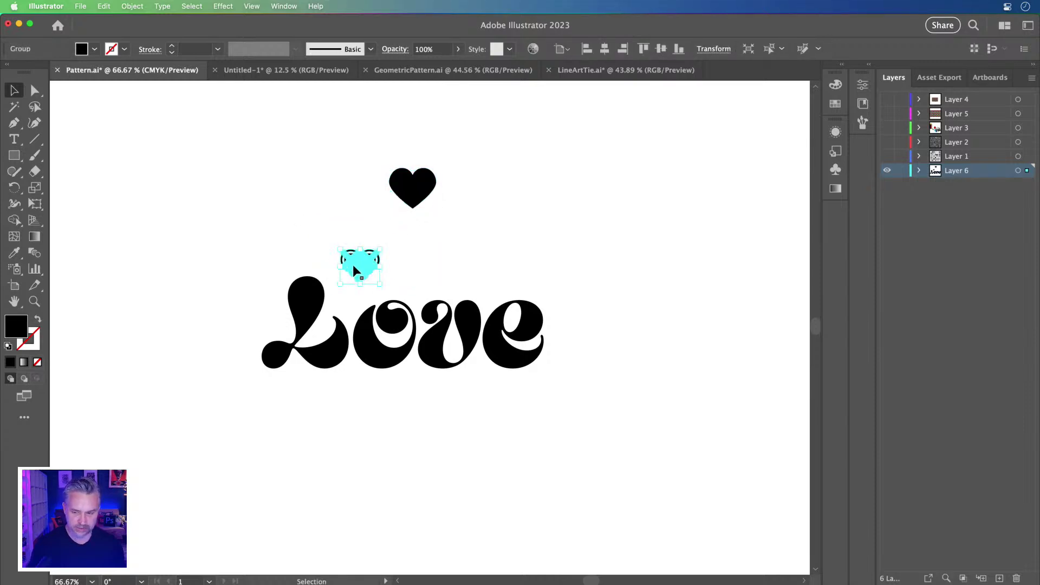
{"action": "key", "text": "Delete"}
{"action": "left_click", "coordinate": [1000, 577]}
{"action": "key", "text": "cmd+v"}
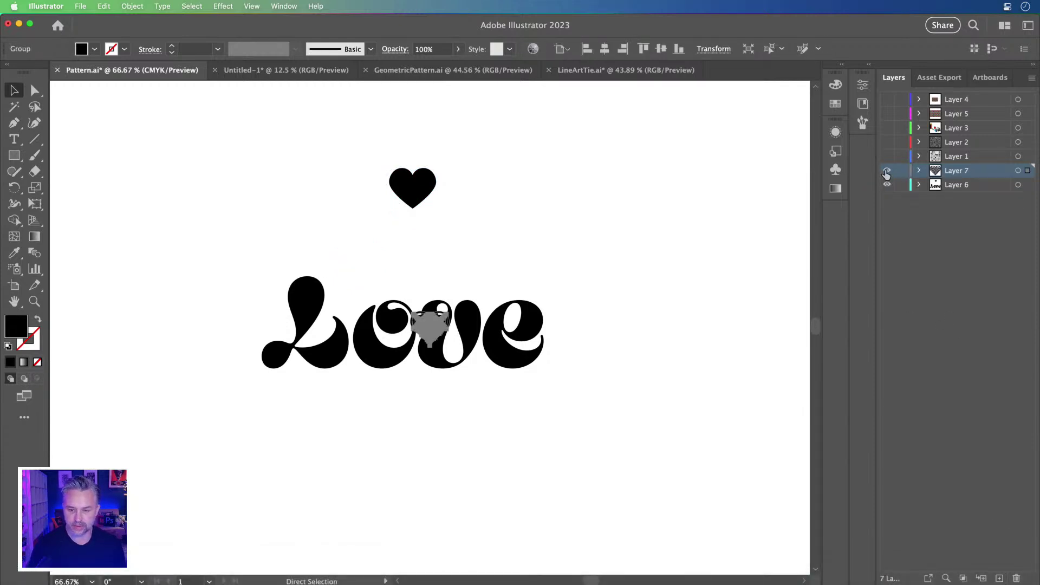
{"action": "left_click", "coordinate": [886, 172]}
Move the word Love far to the right, well clear of the solid heart
{"action": "left_click_drag", "start_coordinate": [378, 323], "coordinate": [656, 343]}
{"action": "key", "text": "super+minus"}
{"action": "key", "text": "super+minus"}
{"action": "key", "text": "super+minus"}
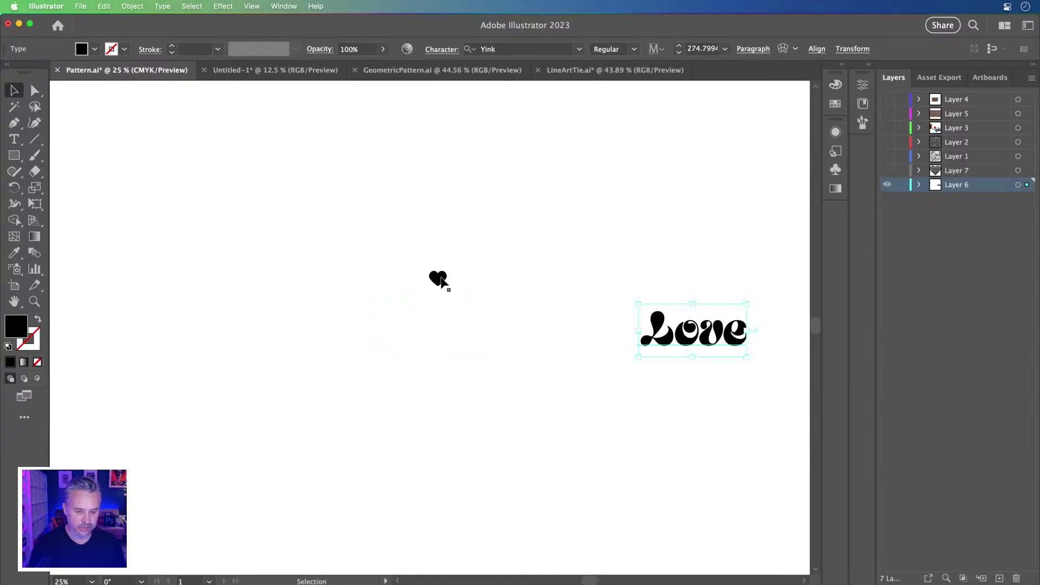
Try a mid-grey fill, hex 999999, on the solid heart
{"action": "left_click", "coordinate": [439, 278]}
{"action": "key", "text": "super+plus"}
{"action": "key", "text": "super+plus"}
{"action": "key", "text": "super+plus"}
{"action": "key", "text": "super+plus"}
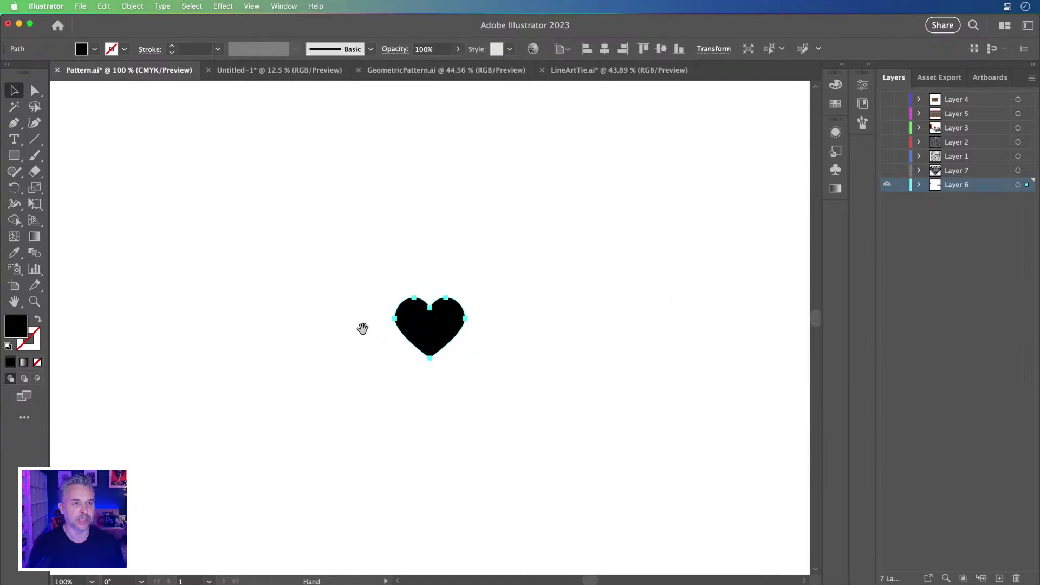
{"action": "left_click_drag", "start_coordinate": [362, 323], "coordinate": [367, 209]}
{"action": "double_click", "coordinate": [14, 326]}
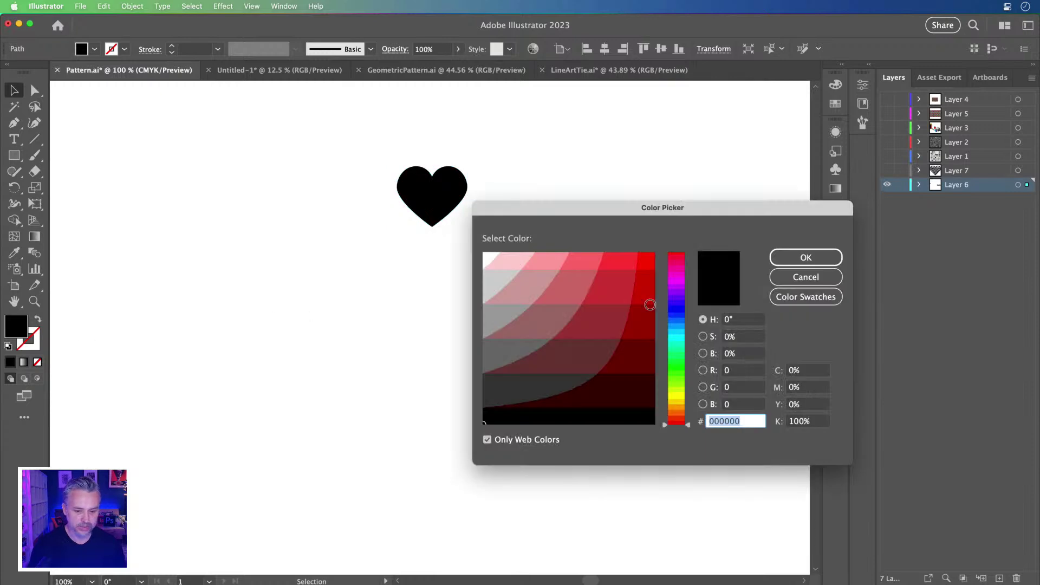
{"action": "type", "text": "999999"}
{"action": "key", "text": "Return"}
{"action": "left_click", "coordinate": [255, 231]}
{"action": "scroll", "coordinate": [358, 174], "scroll_direction": "up", "scroll_amount": 2}
{"action": "left_click", "coordinate": [455, 201]}
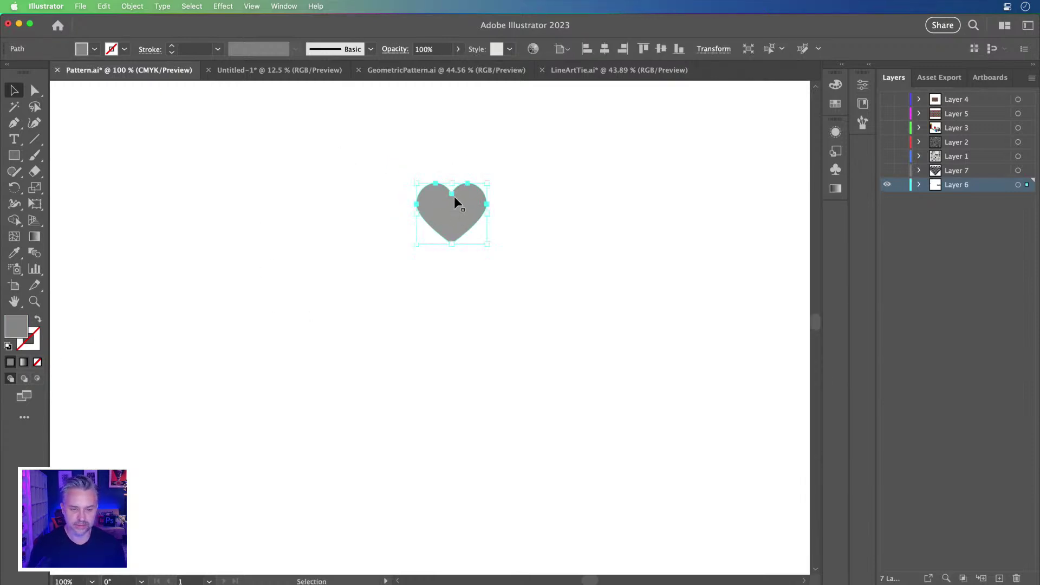
Try a darker grey fill on the solid heart
{"action": "double_click", "coordinate": [13, 332]}
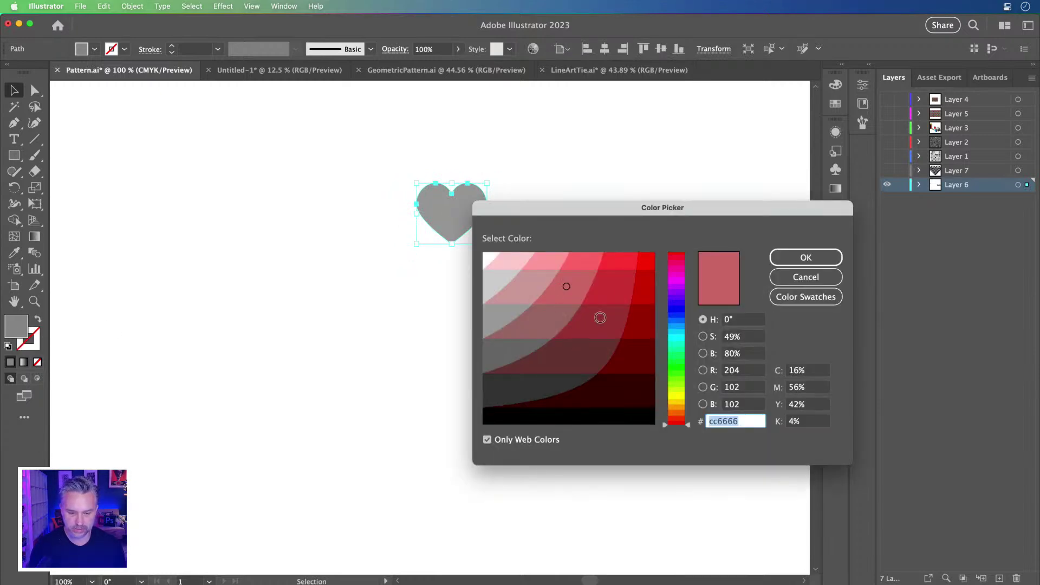
{"action": "left_click", "coordinate": [600, 317]}
{"action": "key", "text": "Return"}
Fill the solid heart with the bright magenta-pink swatch after trying the yellow and red ones
{"action": "left_click", "coordinate": [841, 65]}
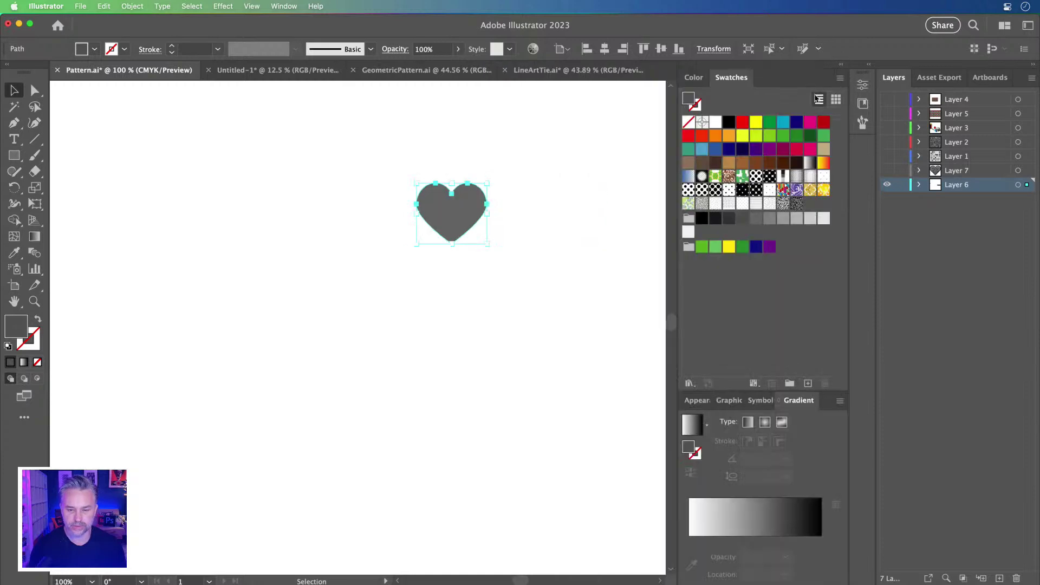
{"action": "left_click", "coordinate": [756, 124]}
{"action": "left_click", "coordinate": [740, 126]}
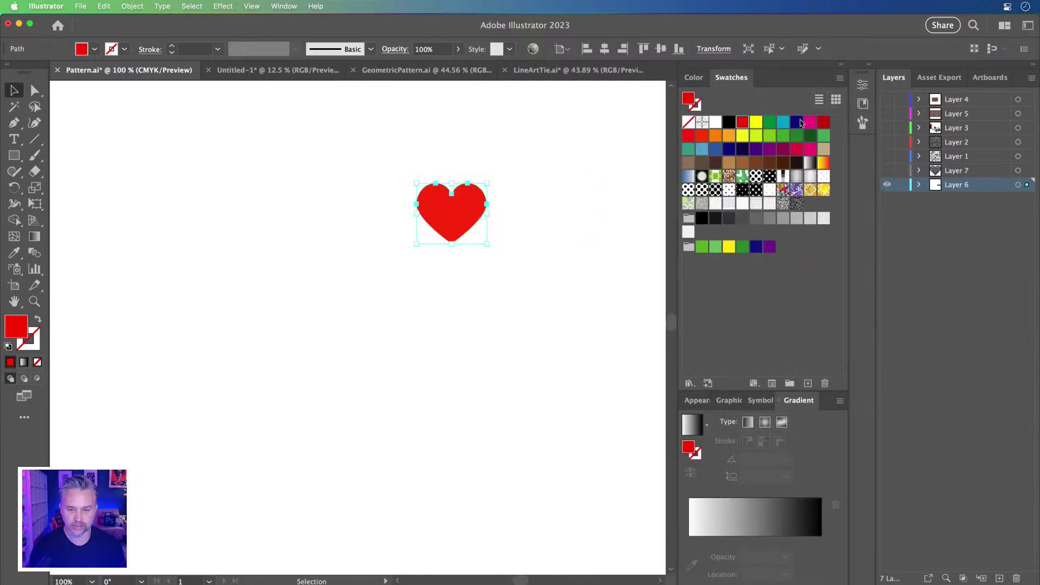
{"action": "left_click", "coordinate": [814, 123]}
{"action": "left_click", "coordinate": [511, 135]}
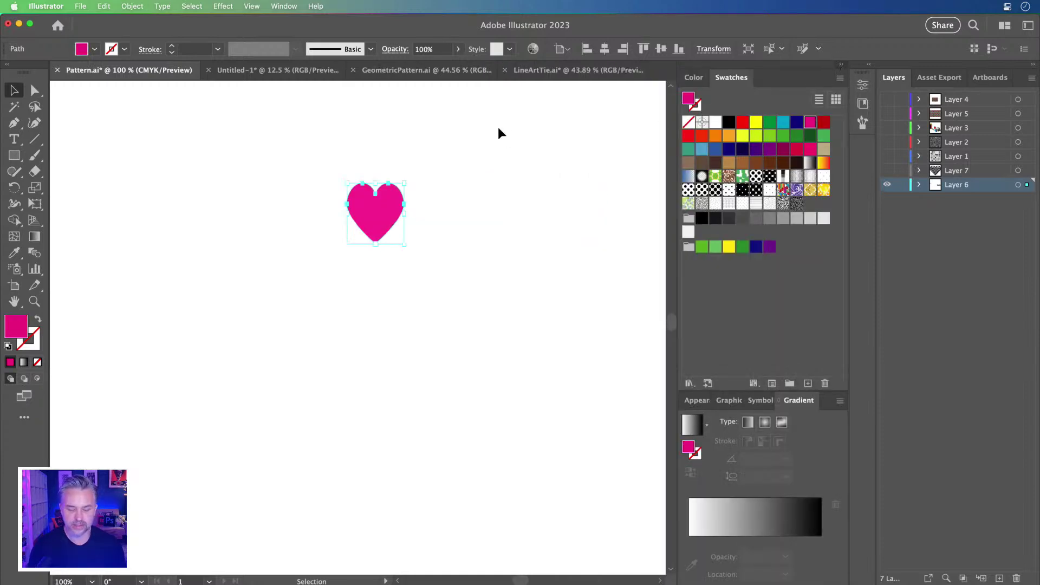
{"action": "left_click_drag", "start_coordinate": [417, 187], "coordinate": [311, 171]}
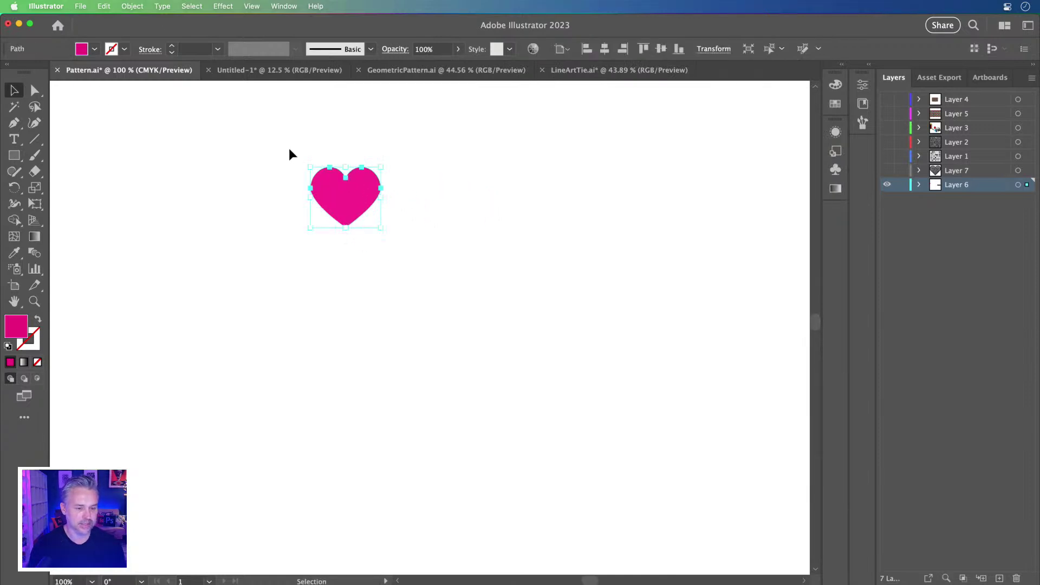
Copy the pink heart directly beside itself and repeat the duplication to build a row of seven hearts
{"action": "left_click_drag", "start_coordinate": [336, 204], "coordinate": [409, 208]}
{"action": "key", "text": "a"}
{"action": "key", "text": "v"}
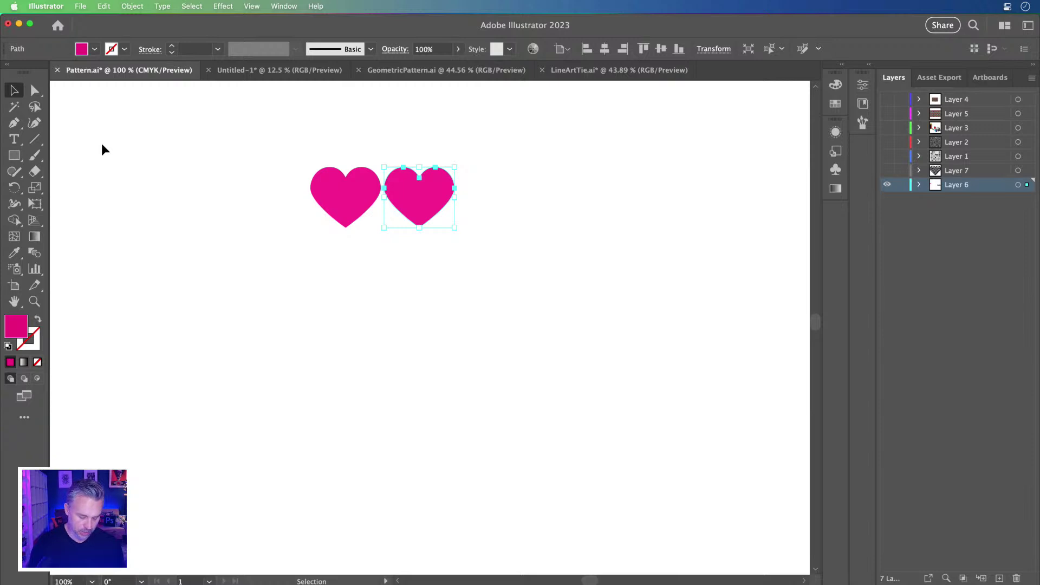
{"action": "key", "text": "super+d"}
{"action": "key", "text": "super+d"}
{"action": "key", "text": "super+d"}
{"action": "key", "text": "super+d"}
{"action": "key", "text": "super+d"}
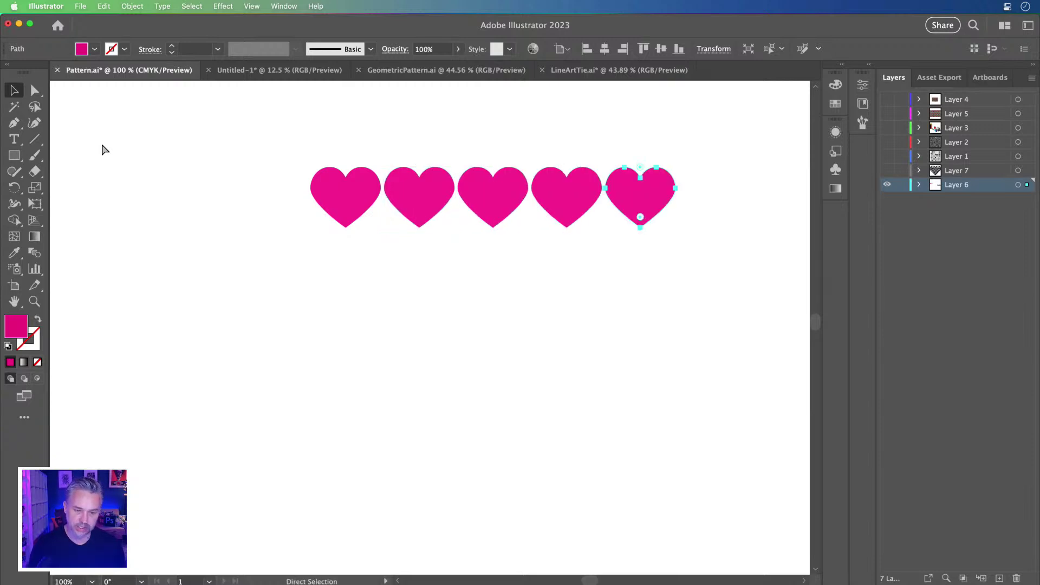
Copy the whole row of hearts just below itself and repeat the duplication to fill more rows
{"action": "left_click_drag", "start_coordinate": [193, 171], "coordinate": [92, 169]}
{"action": "left_click_drag", "start_coordinate": [151, 130], "coordinate": [673, 291]}
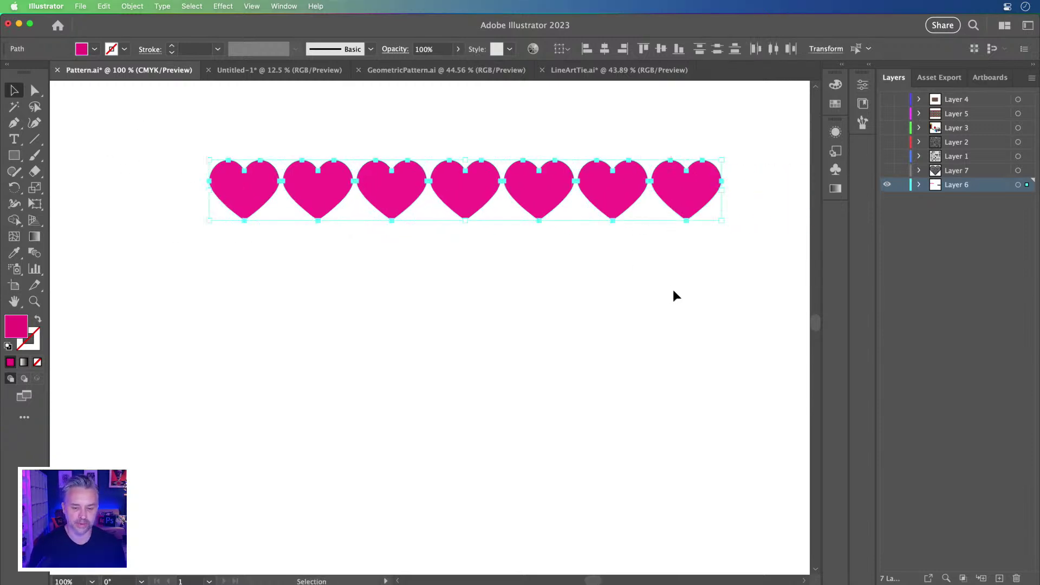
{"action": "left_click_drag", "start_coordinate": [251, 183], "coordinate": [251, 251]}
{"action": "key", "text": "super+d"}
{"action": "key", "text": "super+d"}
{"action": "key", "text": "super+d"}
{"action": "key", "text": "super+d"}
Delete the duplicated hearts, keeping a single pink heart
{"action": "left_click_drag", "start_coordinate": [161, 260], "coordinate": [726, 538]}
{"action": "key", "text": "Delete"}
{"action": "left_click_drag", "start_coordinate": [316, 129], "coordinate": [728, 325]}
{"action": "key", "text": "Delete"}
Turn the pink heart into a grid repeat and extend it rightwards and downwards to about 746 by 517 pt
{"action": "left_click", "coordinate": [267, 197]}
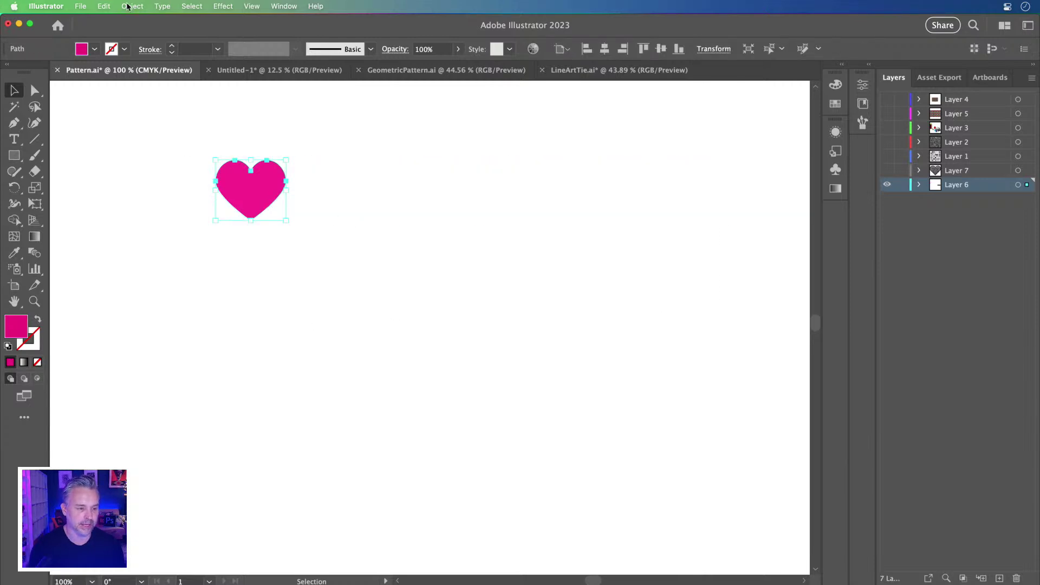
{"action": "left_click", "coordinate": [128, 7]}
{"action": "mouse_move", "coordinate": [124, 327]}
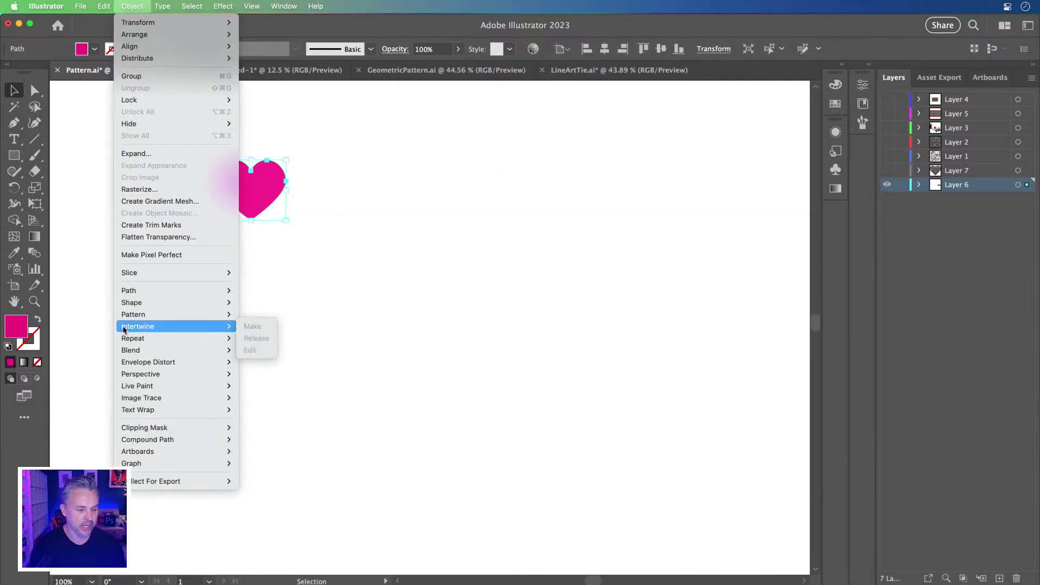
{"action": "mouse_move", "coordinate": [205, 339]}
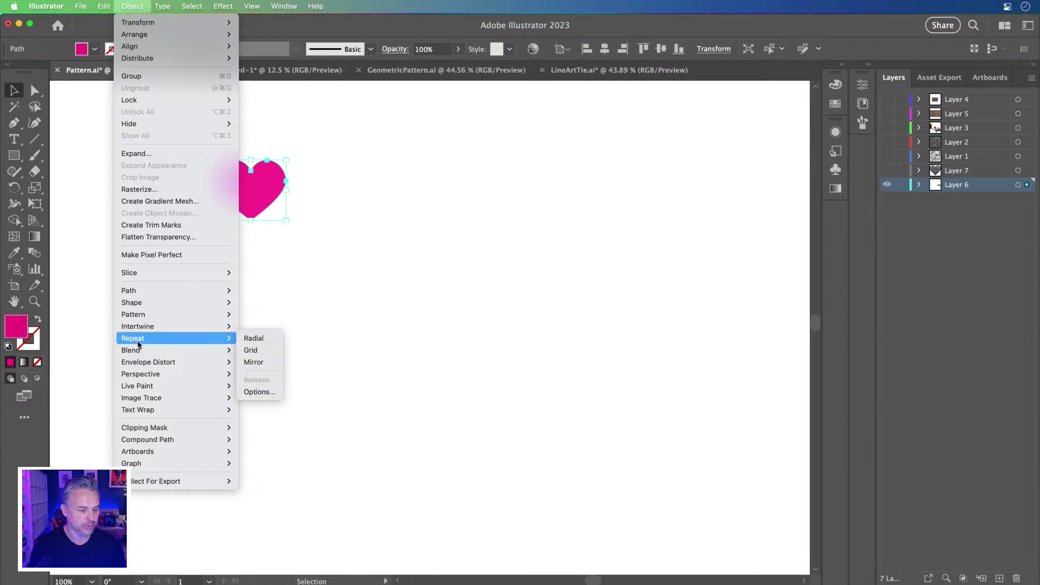
{"action": "left_click", "coordinate": [252, 350]}
{"action": "left_click_drag", "start_coordinate": [513, 225], "coordinate": [740, 225]}
{"action": "left_click_drag", "start_coordinate": [470, 291], "coordinate": [470, 524]}
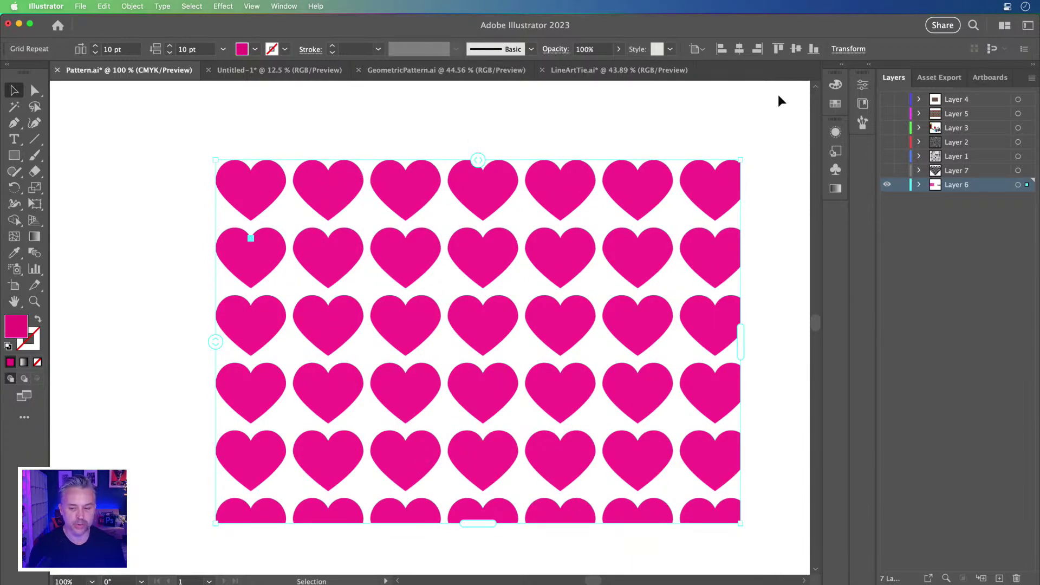
Set the heart grid's type to brick by row and tighten its vertical spacing to about -12.15 pt
{"action": "left_click", "coordinate": [870, 66]}
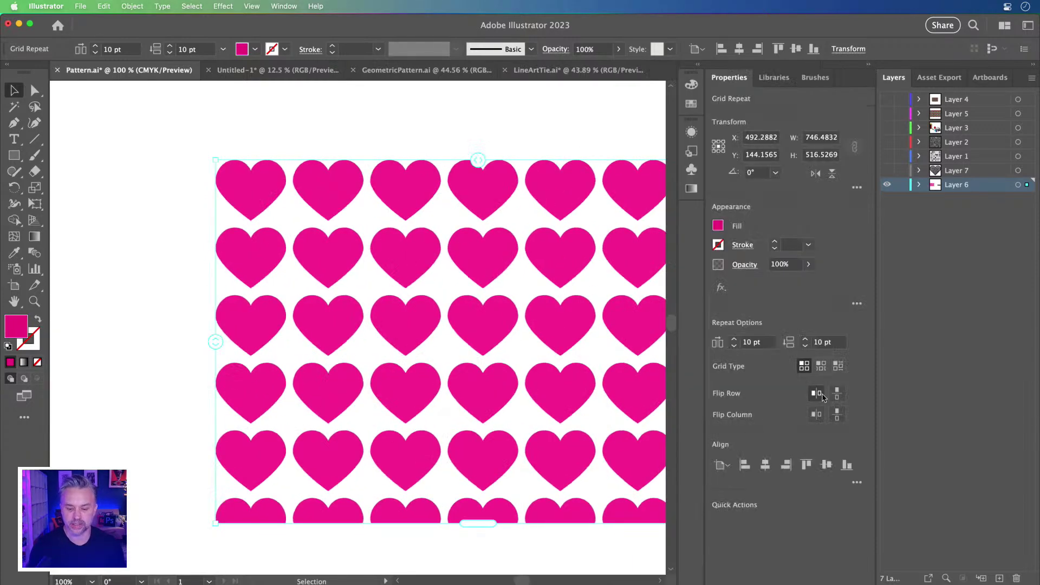
{"action": "left_click", "coordinate": [822, 366]}
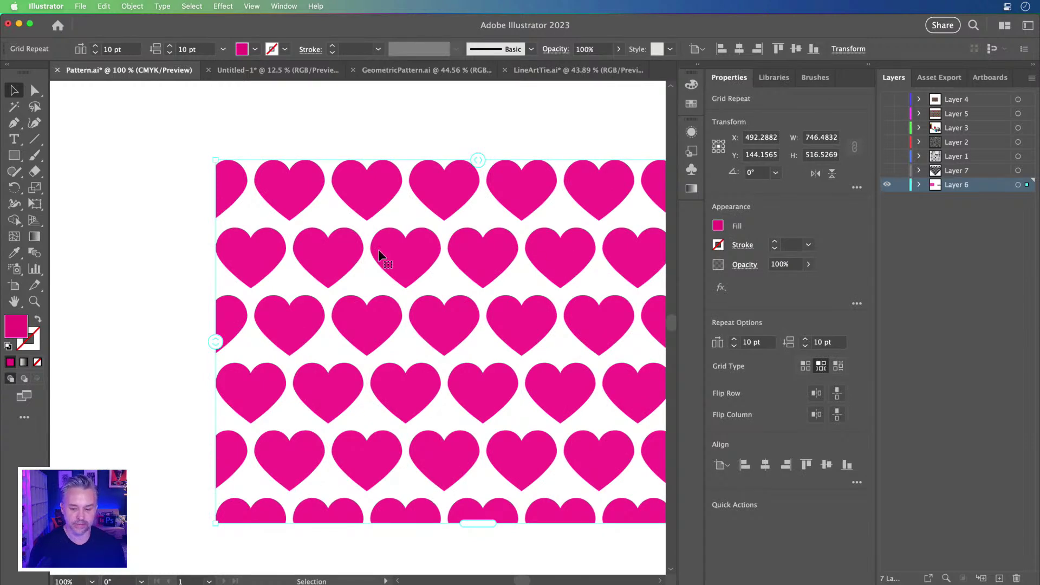
{"action": "mouse_move", "coordinate": [213, 339]}
{"action": "left_mouse_down"}
{"action": "mouse_move", "coordinate": [214, 326]}
{"action": "mouse_move", "coordinate": [215, 341]}
{"action": "left_mouse_up"}
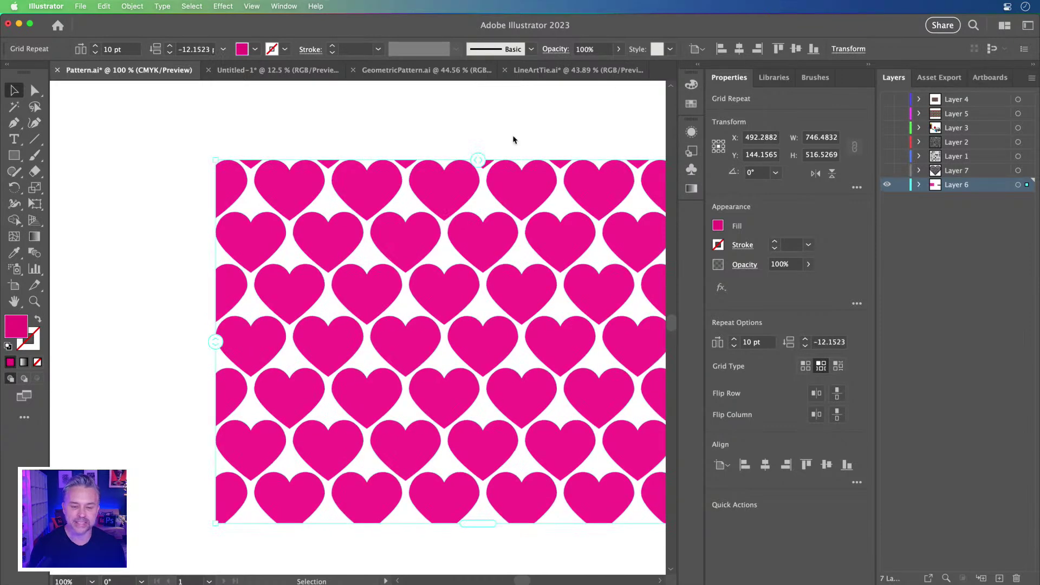
{"action": "left_click", "coordinate": [868, 66]}
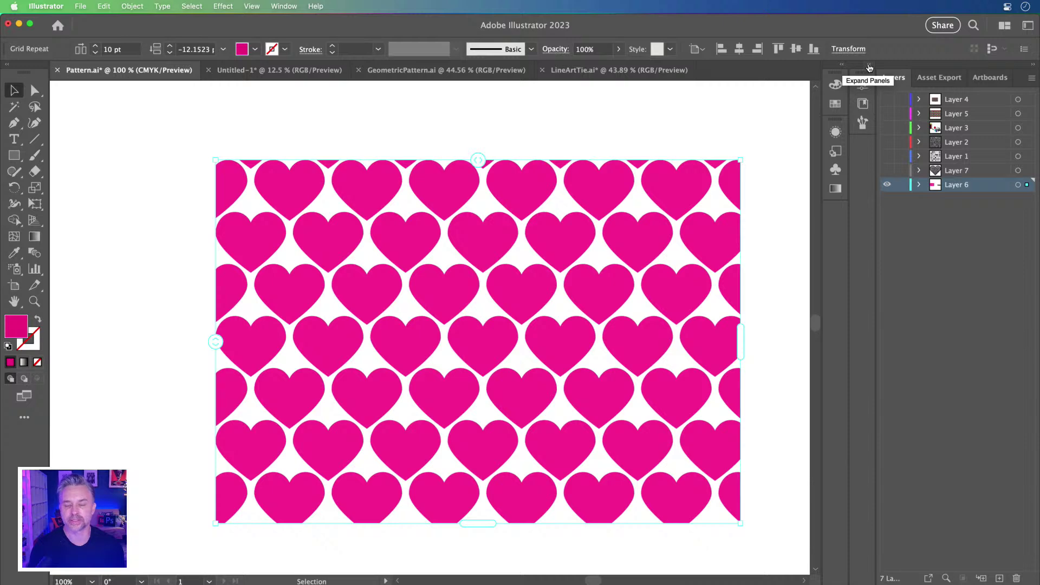
Change Layer 6's selection colour to Light Blue in its layer options
{"action": "left_click_drag", "start_coordinate": [363, 222], "coordinate": [274, 191]}
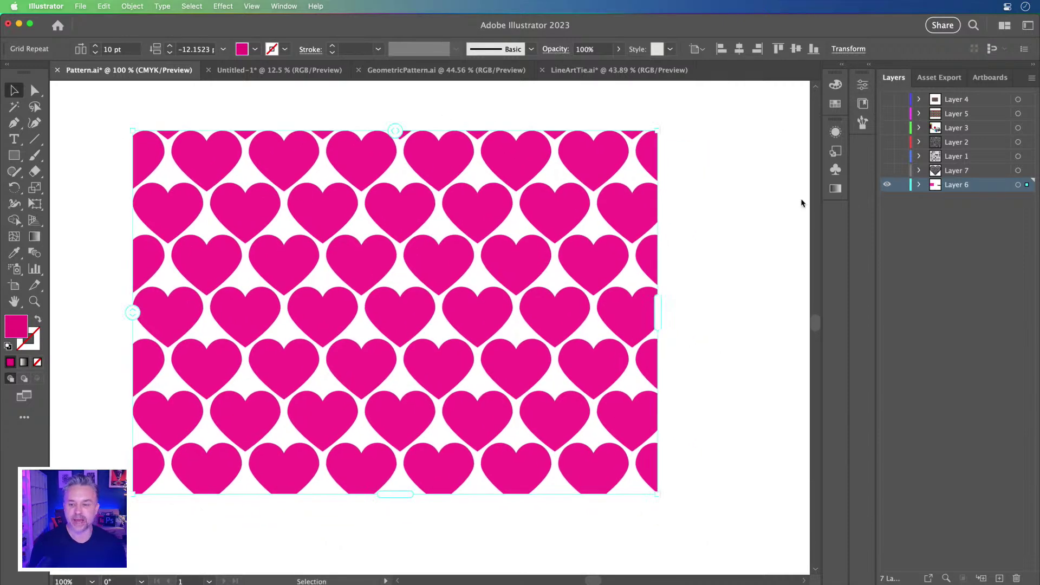
{"action": "double_click", "coordinate": [994, 187]}
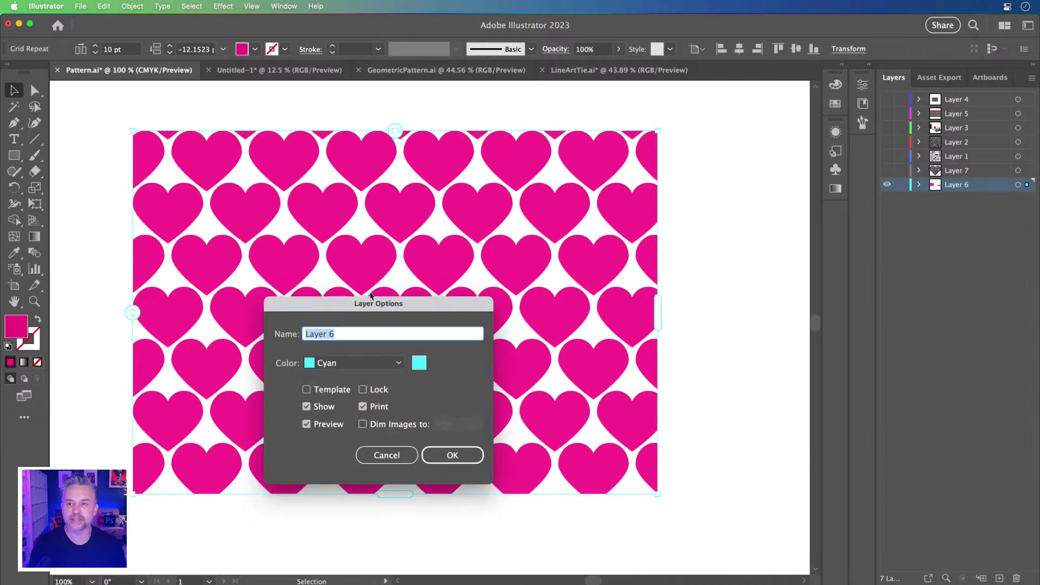
{"action": "left_click", "coordinate": [352, 363]}
{"action": "scroll", "coordinate": [338, 89], "scroll_direction": "up", "scroll_amount": 3}
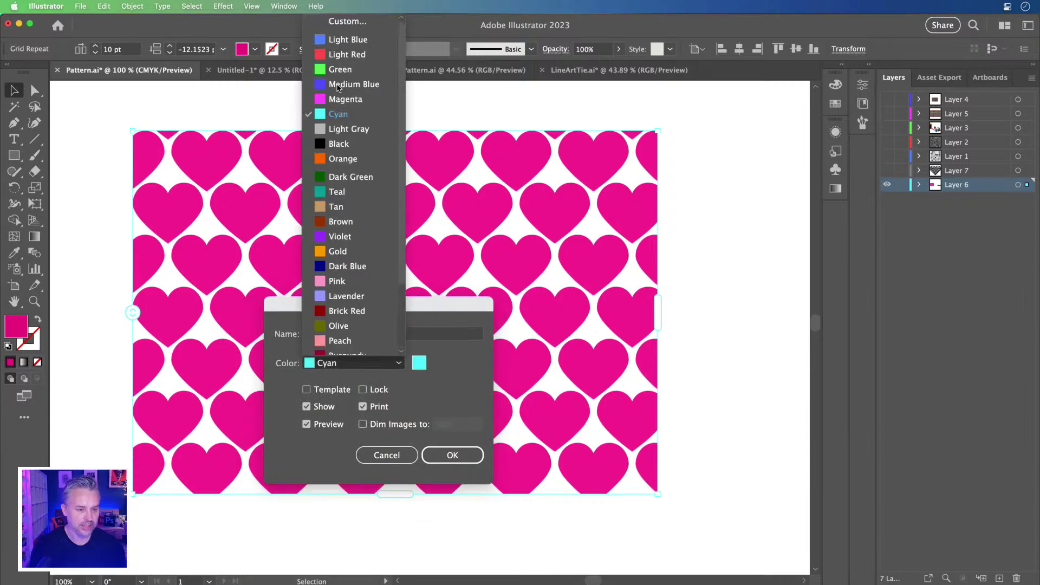
{"action": "left_click", "coordinate": [334, 40]}
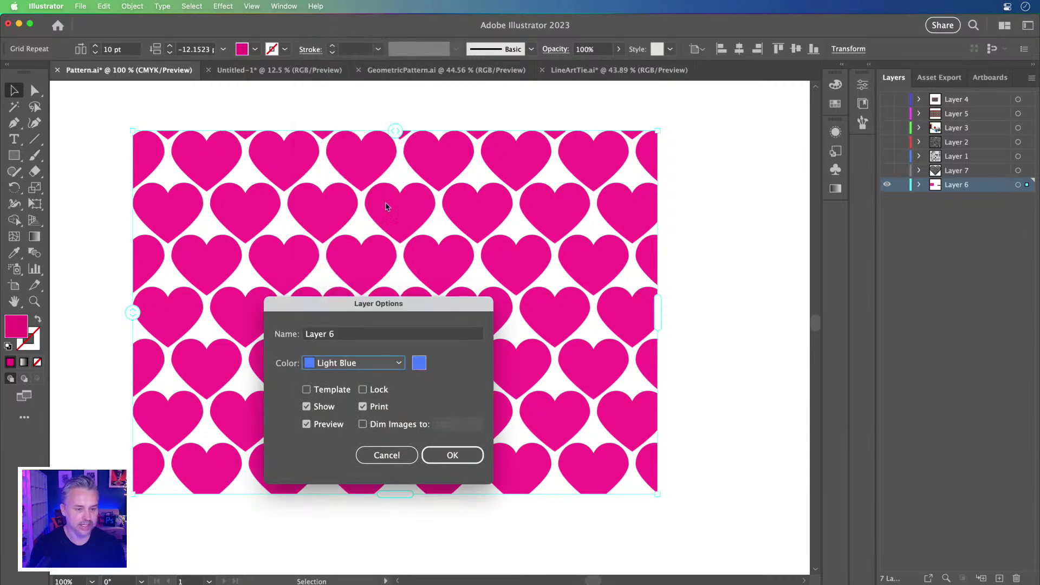
{"action": "left_click", "coordinate": [455, 454]}
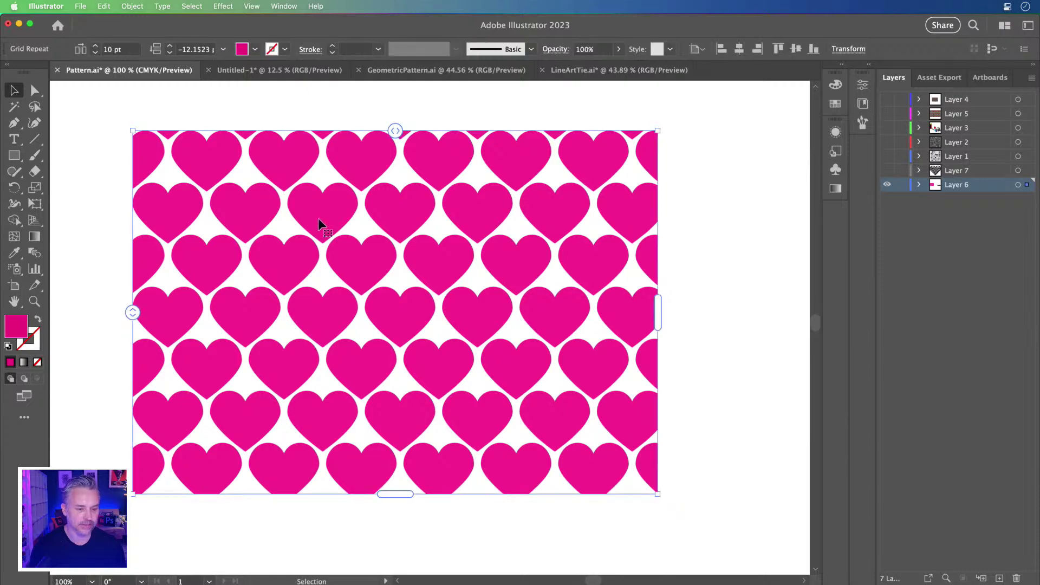
Narrow the heart grid's horizontal spacing to about 4.81 pt and move the grid up and left, farther from the word Love
{"action": "left_click_drag", "start_coordinate": [293, 205], "coordinate": [336, 228]}
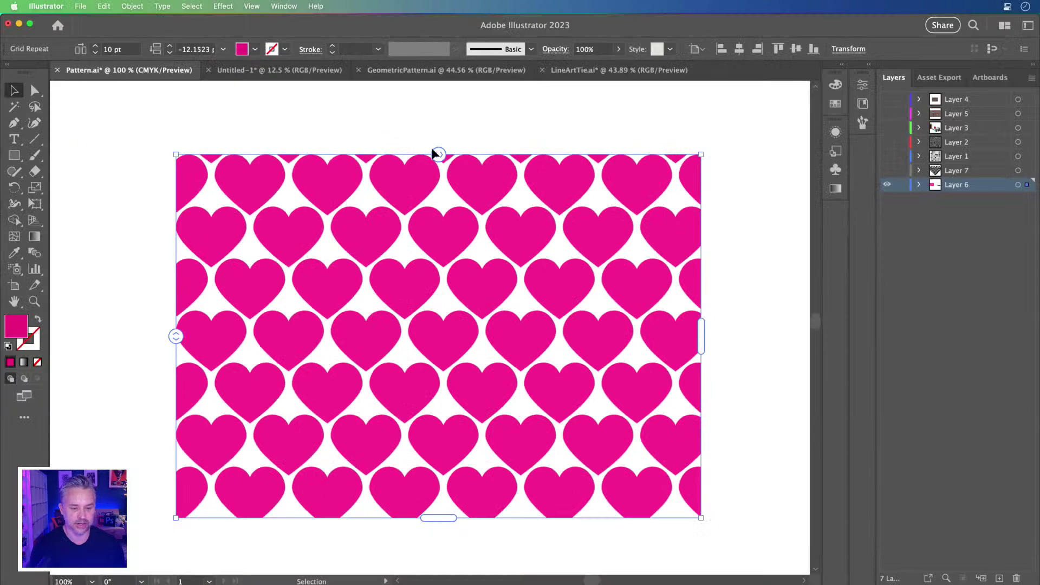
{"action": "left_click_drag", "start_coordinate": [439, 155], "coordinate": [432, 157]}
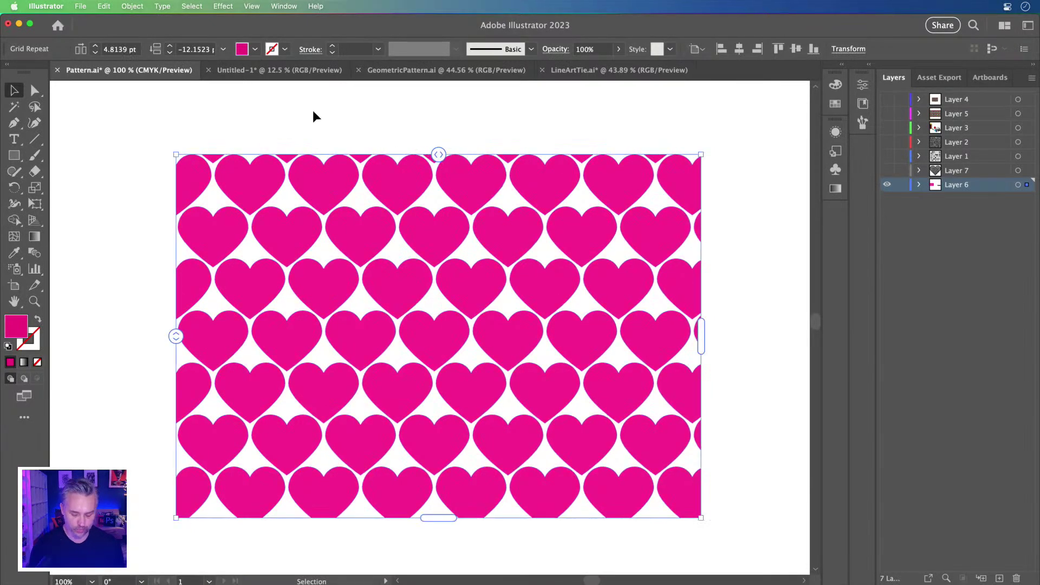
{"action": "key", "text": "super+minus"}
{"action": "key", "text": "super+minus"}
{"action": "key", "text": "super+minus"}
{"action": "left_click_drag", "start_coordinate": [432, 244], "coordinate": [446, 203]}
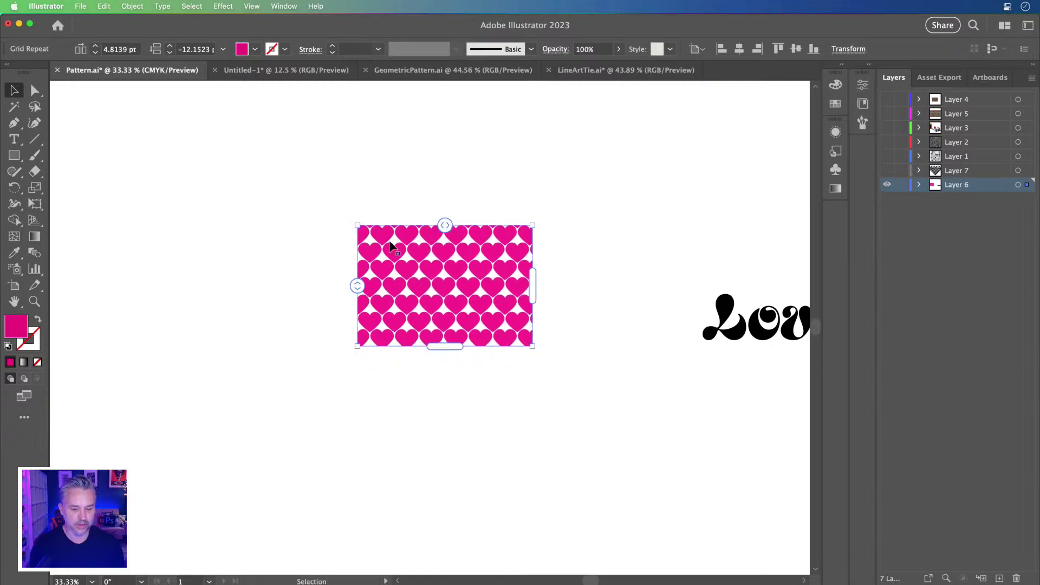
{"action": "left_click_drag", "start_coordinate": [418, 272], "coordinate": [206, 164]}
{"action": "left_click", "coordinate": [508, 261]}
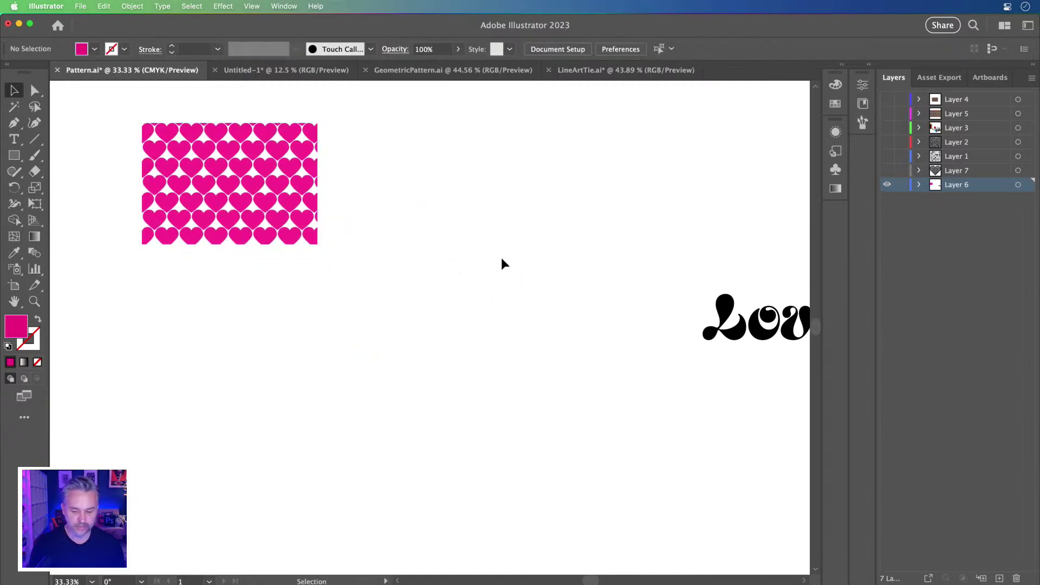
Try pasting the woven heart into the empty area below the heart grid
{"action": "key", "text": "super+v"}
{"action": "left_click", "coordinate": [394, 338]}
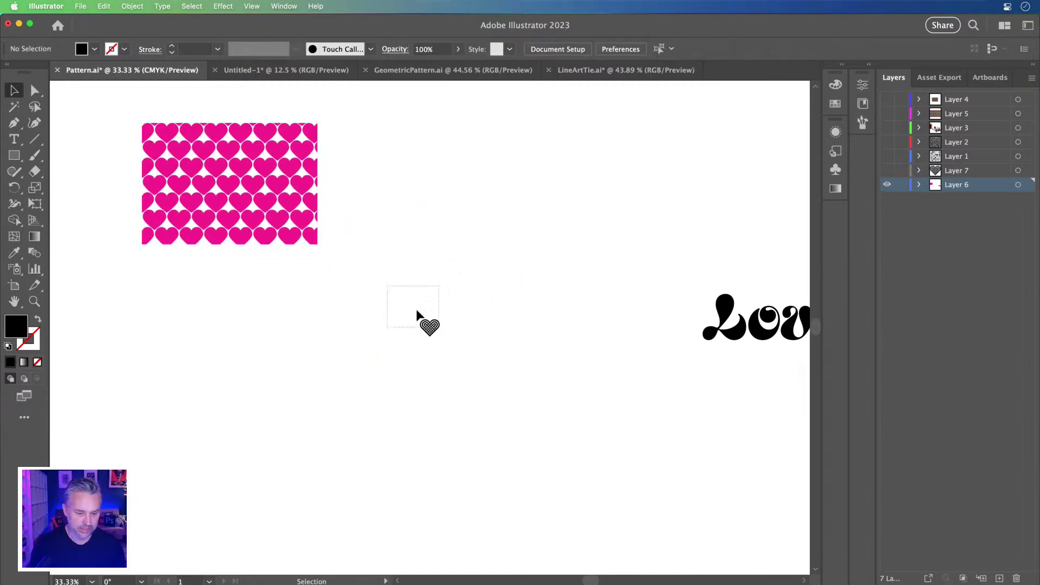
Open the heart inside the grid repeat for editing in isolation
{"action": "double_click", "coordinate": [204, 172]}
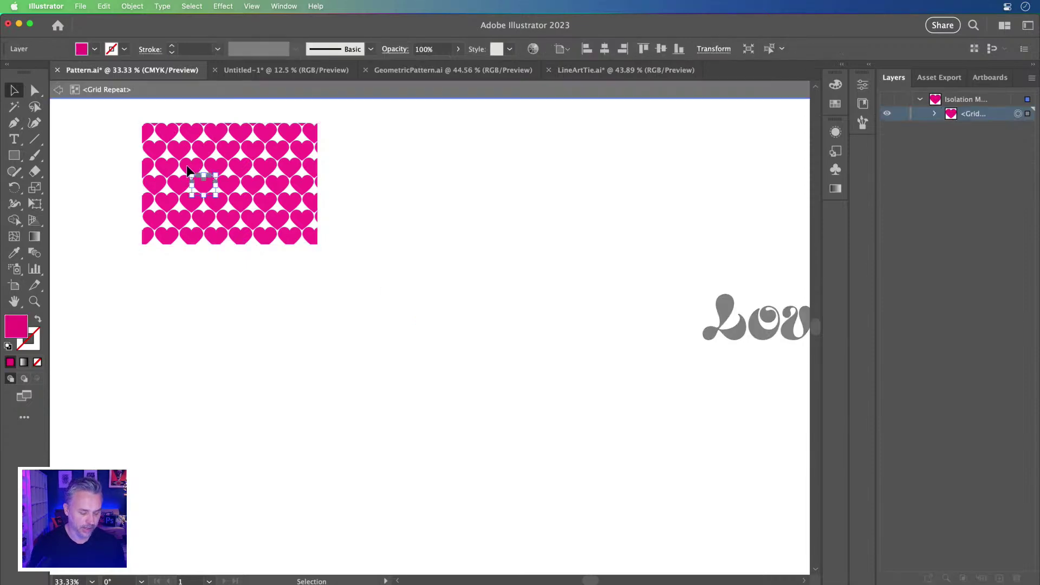
{"action": "key", "text": "super+equal"}
{"action": "key", "text": "super+equal"}
{"action": "key", "text": "super+equal"}
{"action": "key", "text": "super+equal"}
{"action": "key", "text": "super+equal"}
{"action": "key", "text": "super+equal"}
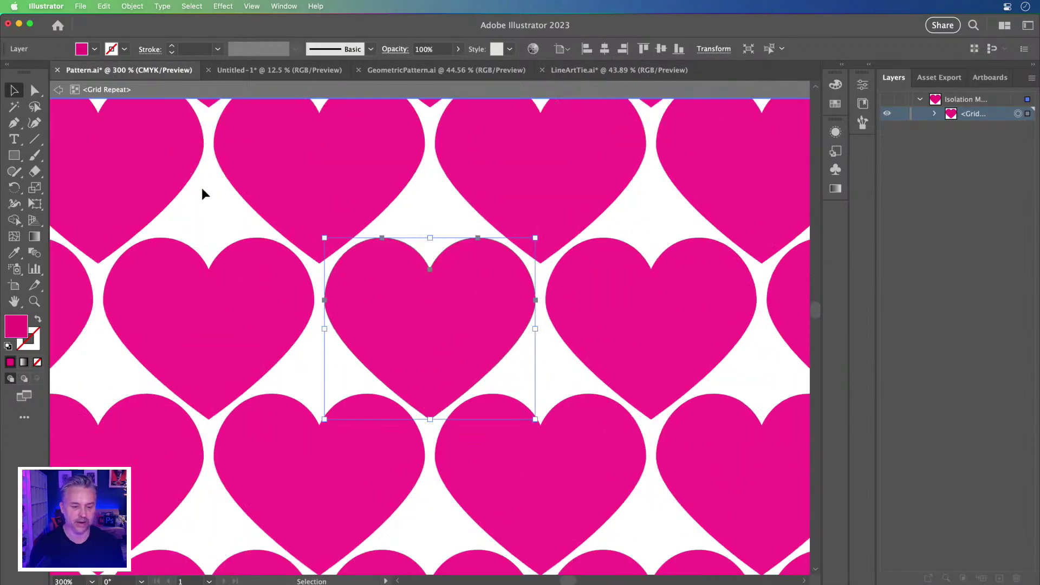
Select the anchor point in the source heart's notch and lower it by about 10 pt to deepen the notch
{"action": "left_click", "coordinate": [34, 91]}
{"action": "left_click_drag", "start_coordinate": [425, 227], "coordinate": [439, 284]}
{"action": "key", "text": "Down"}
{"action": "key", "text": "Down"}
{"action": "key", "text": "Down"}
{"action": "key", "text": "Down"}
{"action": "key", "text": "Down"}
{"action": "key", "text": "Down"}
{"action": "key", "text": "Down"}
{"action": "key", "text": "Down"}
{"action": "key", "text": "Down"}
{"action": "key", "text": "Down"}
{"action": "key", "text": "Down"}
{"action": "key", "text": "Down"}
{"action": "key", "text": "Down"}
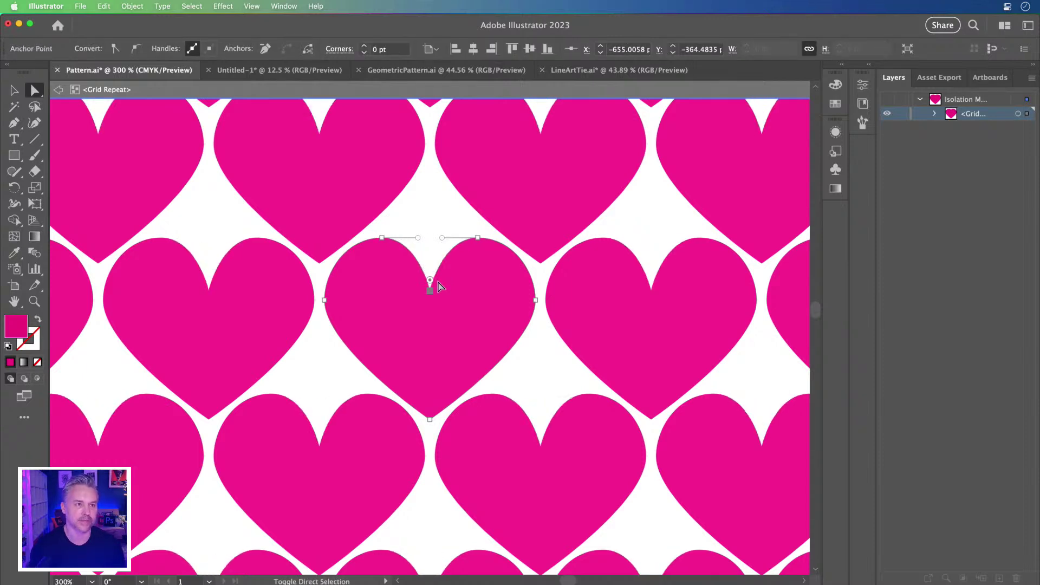
Raise the notch's anchor point by 10 pt and select the whole source heart
{"action": "key", "text": "shift+Up"}
{"action": "key", "text": "v"}
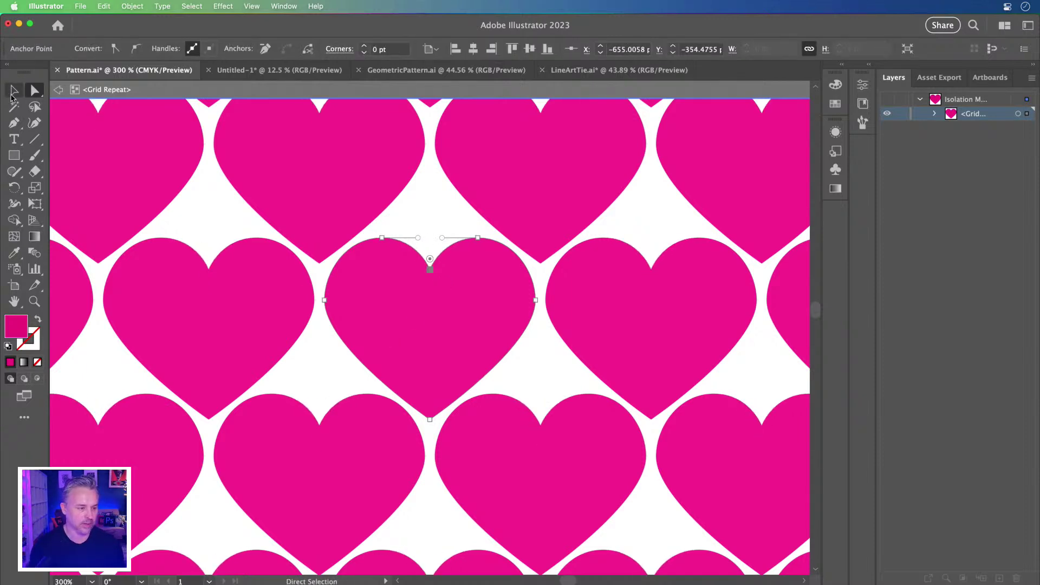
{"action": "left_click", "coordinate": [406, 332]}
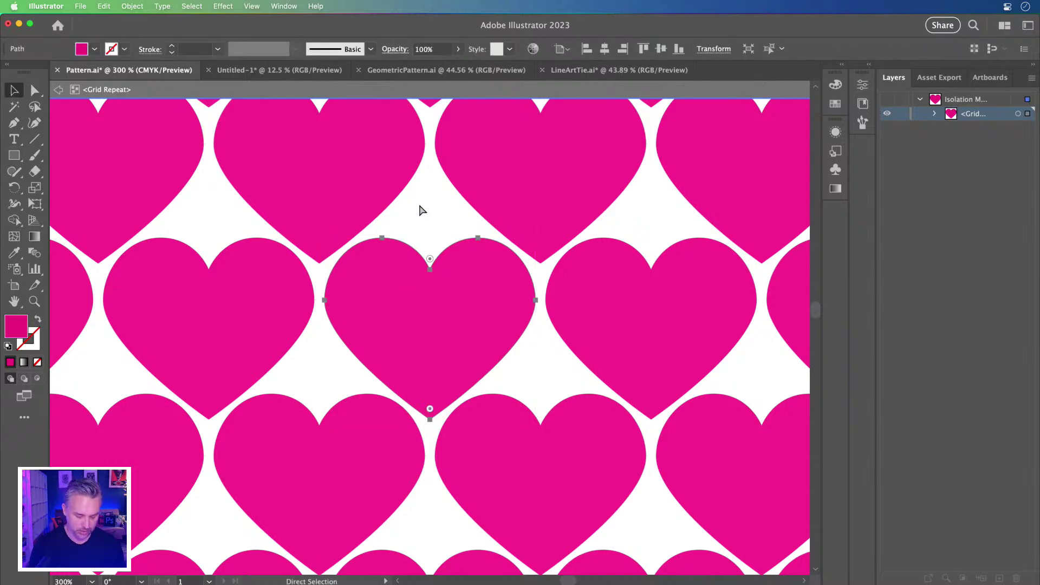
{"action": "key", "text": "super+0"}
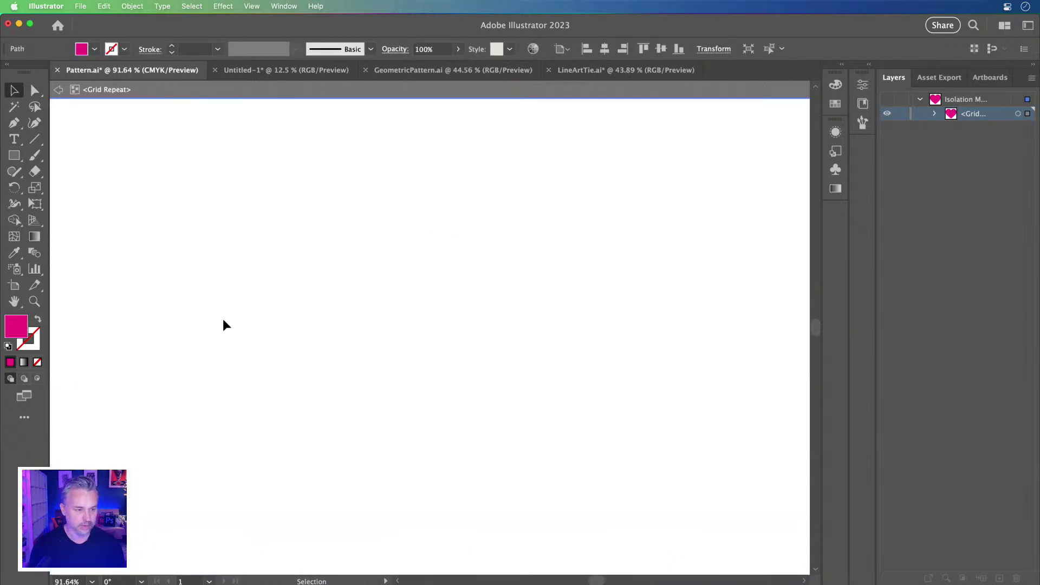
Leave isolation mode and paste a copy of the solid heart into an empty area of the canvas
{"action": "left_click", "coordinate": [224, 324]}
{"action": "left_click", "coordinate": [57, 91]}
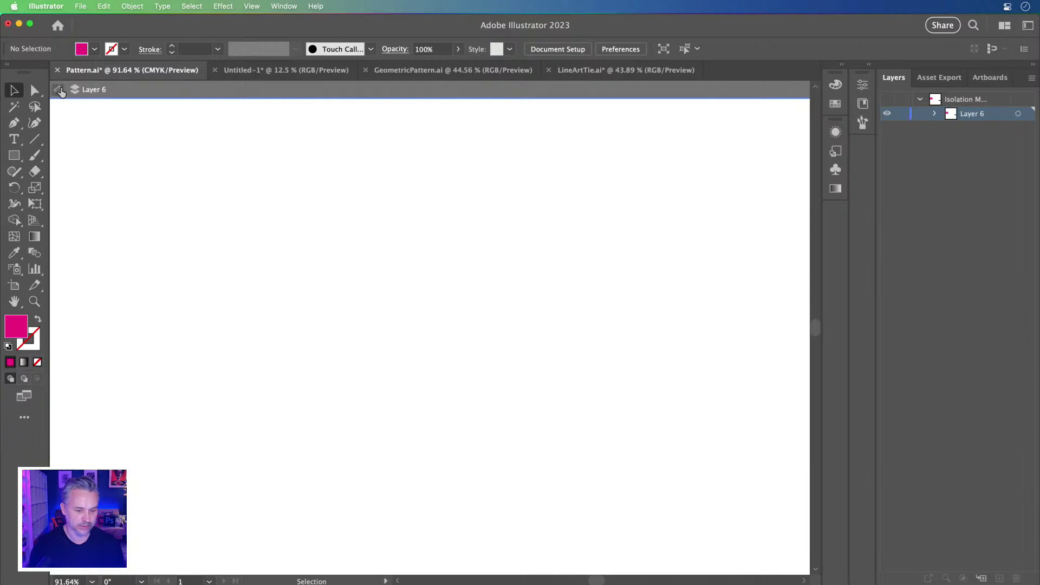
{"action": "left_click", "coordinate": [58, 91]}
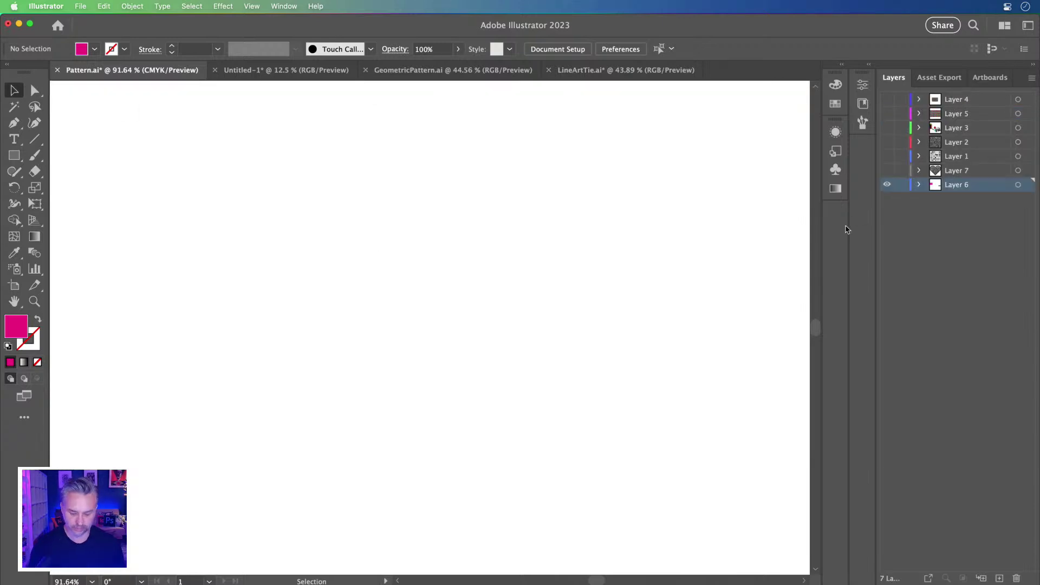
{"action": "key", "text": "super+minus"}
{"action": "key", "text": "super+minus"}
{"action": "key", "text": "super+minus"}
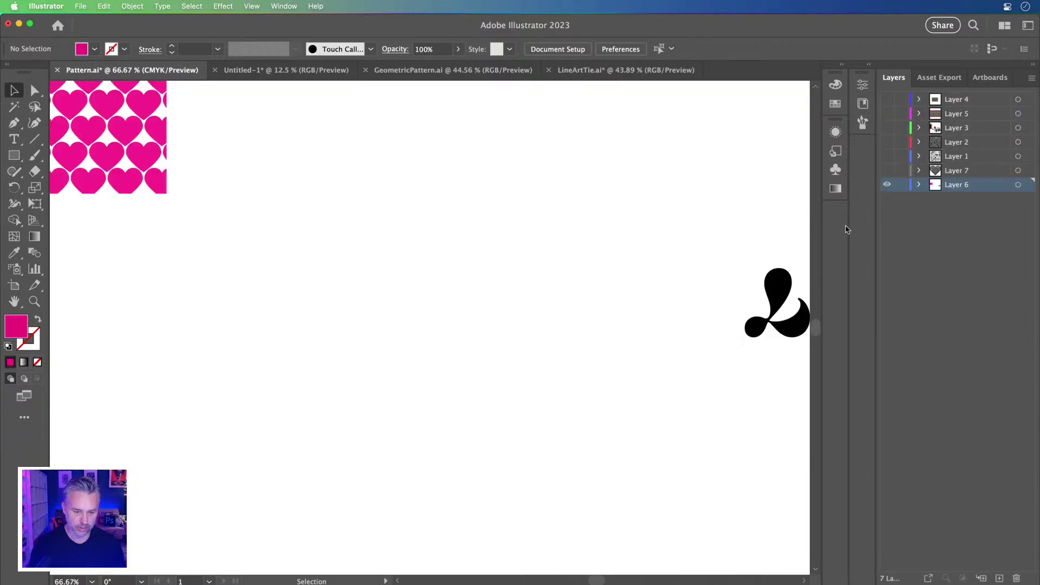
{"action": "left_click_drag", "start_coordinate": [782, 374], "coordinate": [787, 368]}
{"action": "key", "text": "super+v"}
{"action": "key", "text": "super+plus"}
{"action": "key", "text": "super+plus"}
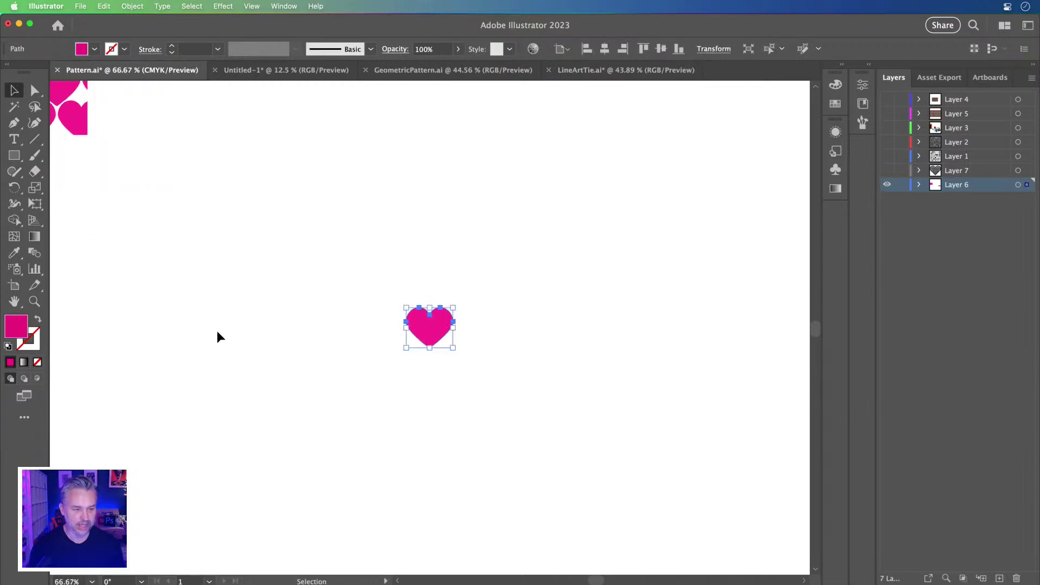
Turn the pasted heart into a radial repeat, widen its radius to about 232 pt and move the ring up
{"action": "left_click", "coordinate": [104, 6]}
{"action": "mouse_move", "coordinate": [160, 328]}
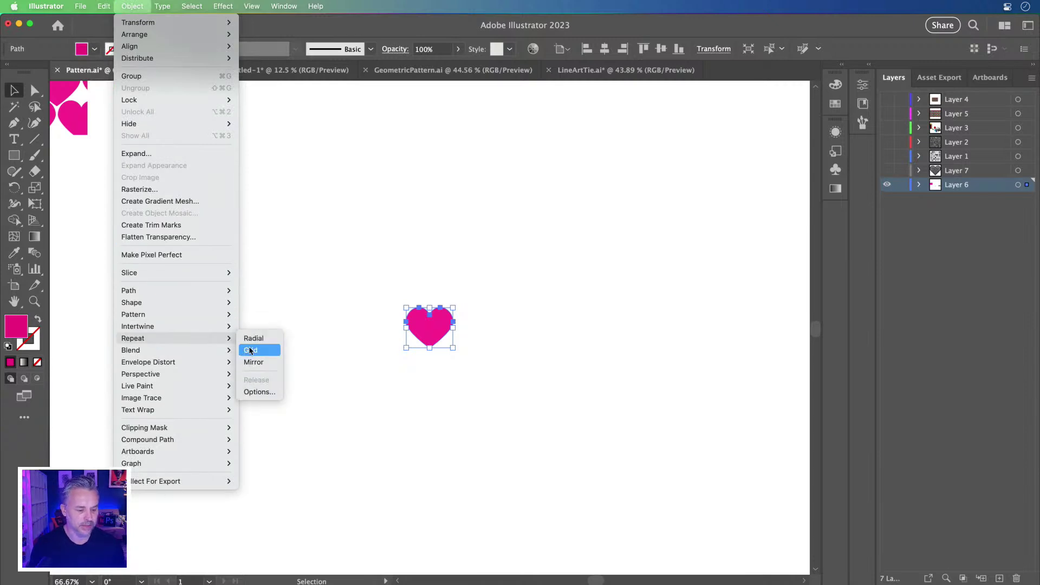
{"action": "left_click", "coordinate": [256, 337]}
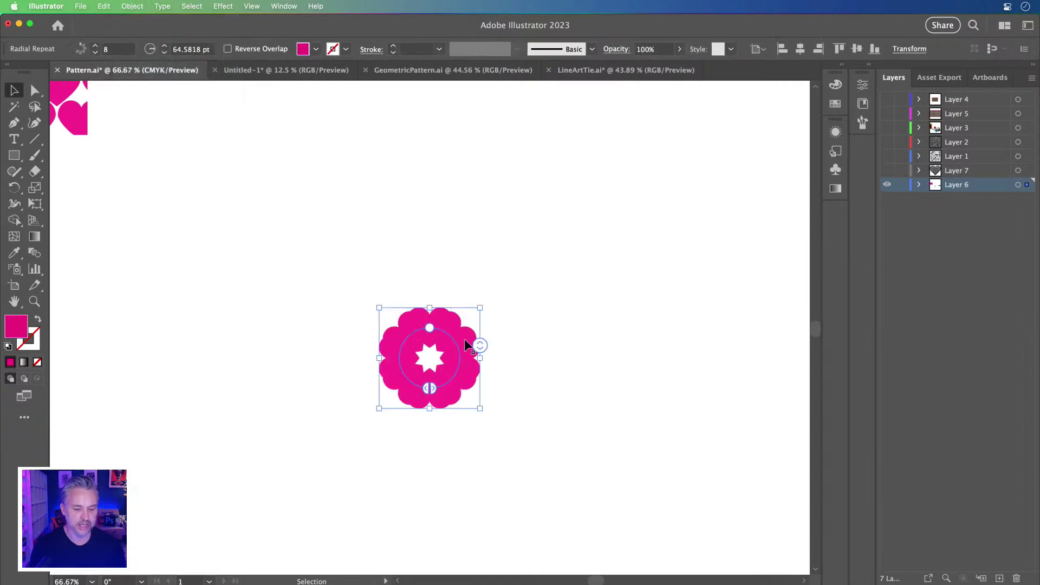
{"action": "left_click_drag", "start_coordinate": [428, 327], "coordinate": [431, 248]}
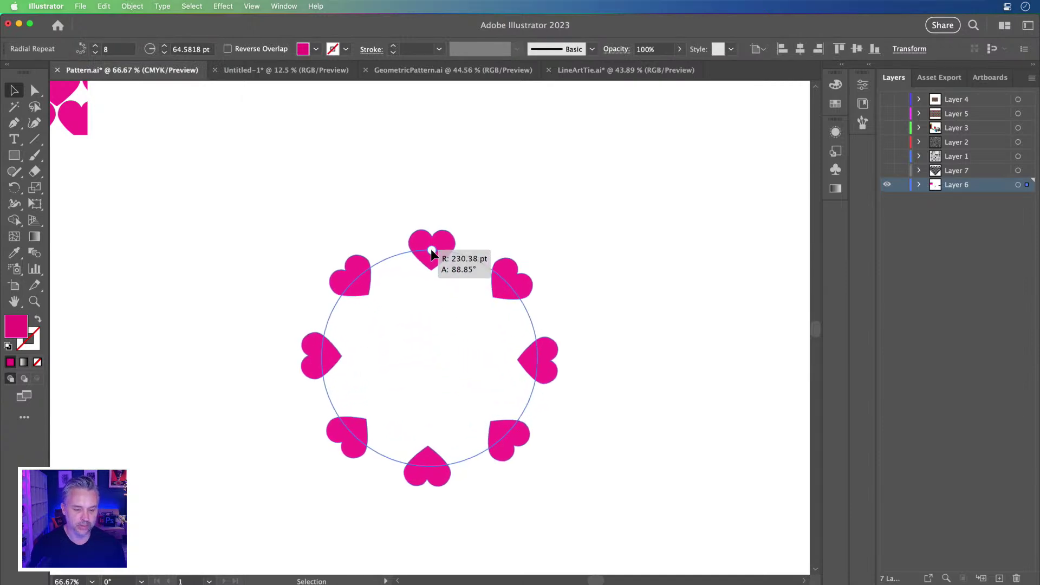
{"action": "left_click_drag", "start_coordinate": [356, 269], "coordinate": [369, 210]}
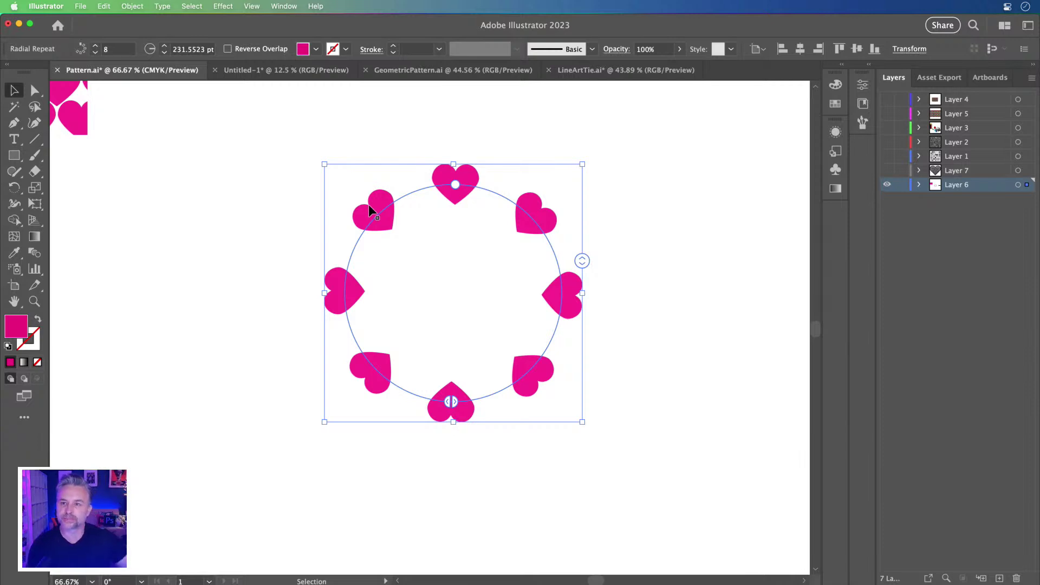
Reduce the radial repeat to four hearts with a radius of about 71 pt and place a duplicate beside it
{"action": "left_click_drag", "start_coordinate": [455, 185], "coordinate": [450, 155]}
{"action": "left_click_drag", "start_coordinate": [601, 254], "coordinate": [613, 196]}
{"action": "left_click_drag", "start_coordinate": [452, 156], "coordinate": [453, 260]}
{"action": "left_click_drag", "start_coordinate": [508, 279], "coordinate": [501, 356]}
{"action": "left_click_drag", "start_coordinate": [417, 295], "coordinate": [371, 238]}
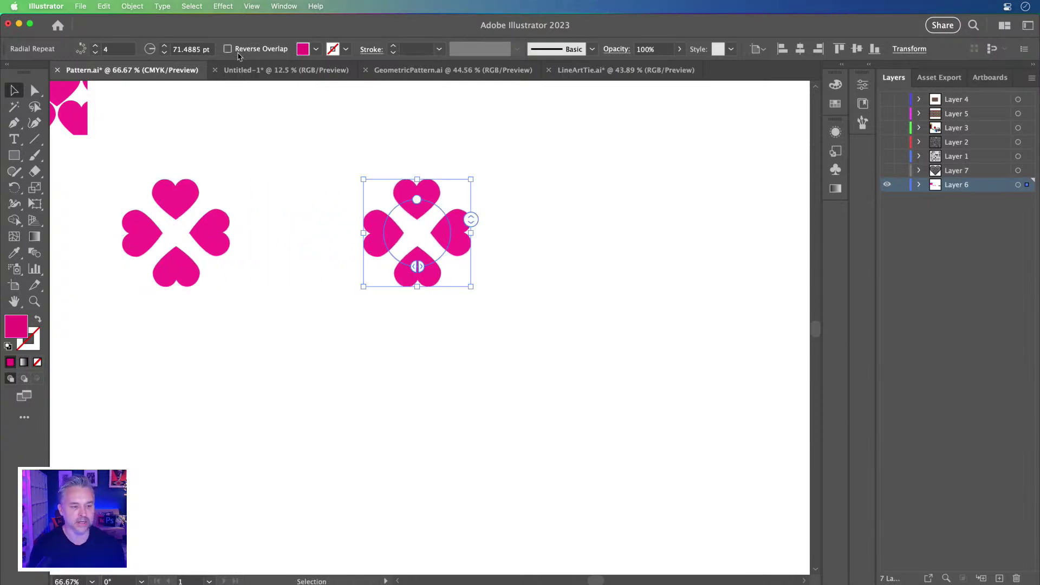
Turn the duplicated four-heart motif into a grid repeat and extend the grid downward and to the right
{"action": "left_click", "coordinate": [132, 6]}
{"action": "mouse_move", "coordinate": [151, 330]}
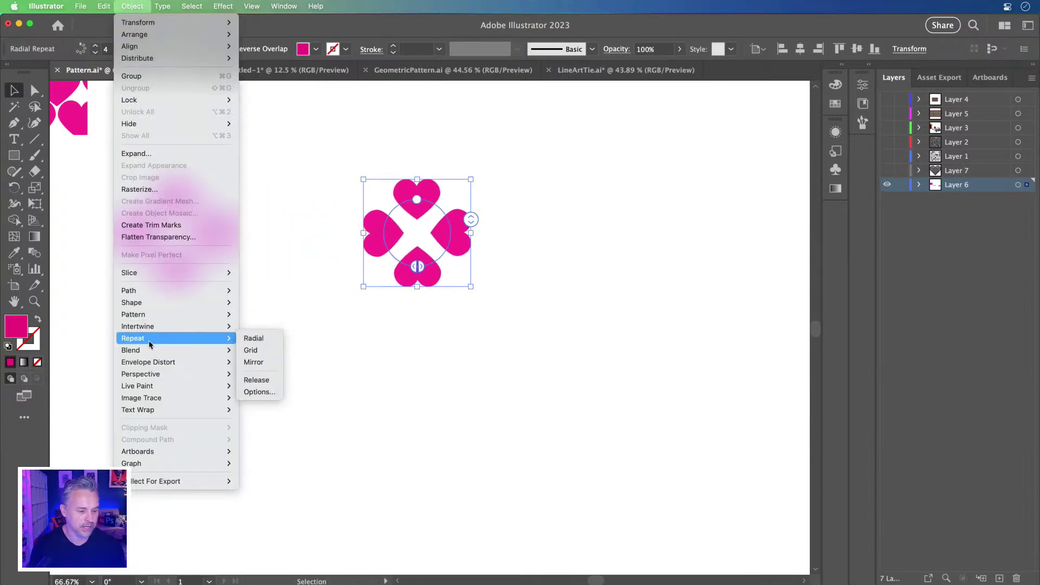
{"action": "left_click", "coordinate": [251, 351]}
{"action": "left_click_drag", "start_coordinate": [459, 229], "coordinate": [382, 198]}
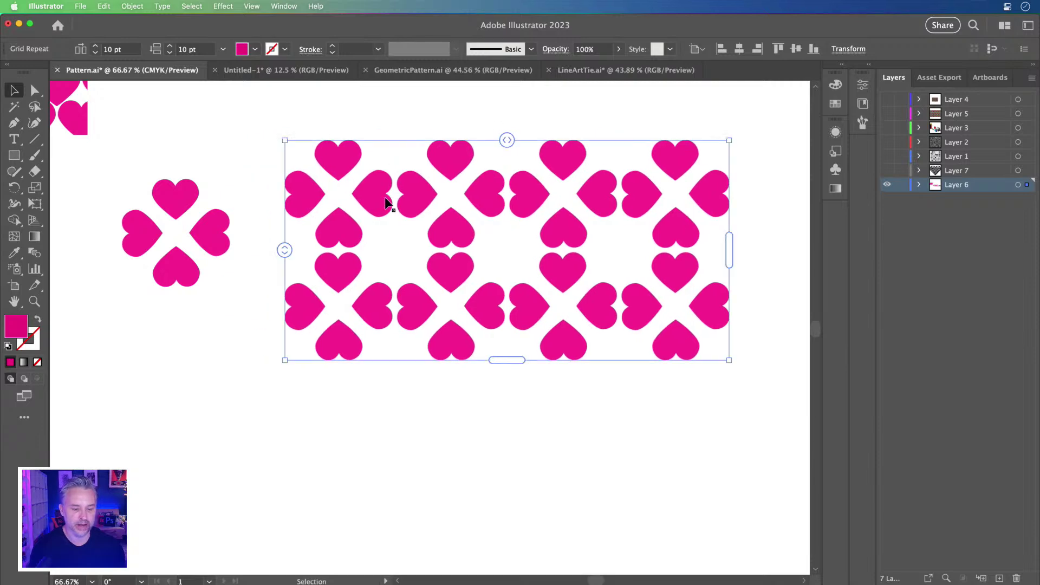
{"action": "left_click_drag", "start_coordinate": [506, 360], "coordinate": [505, 512]}
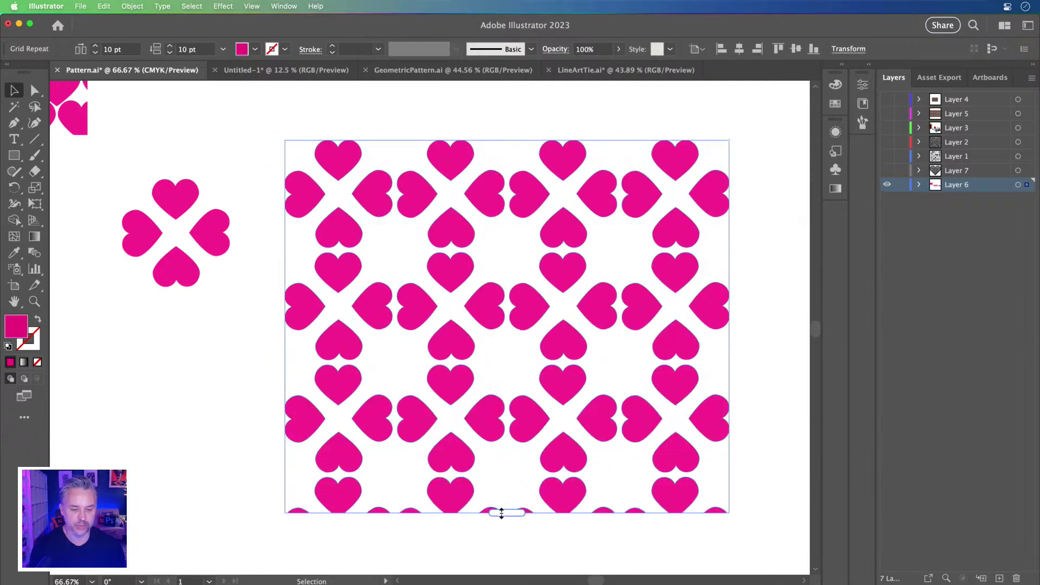
{"action": "left_click_drag", "start_coordinate": [728, 319], "coordinate": [795, 325]}
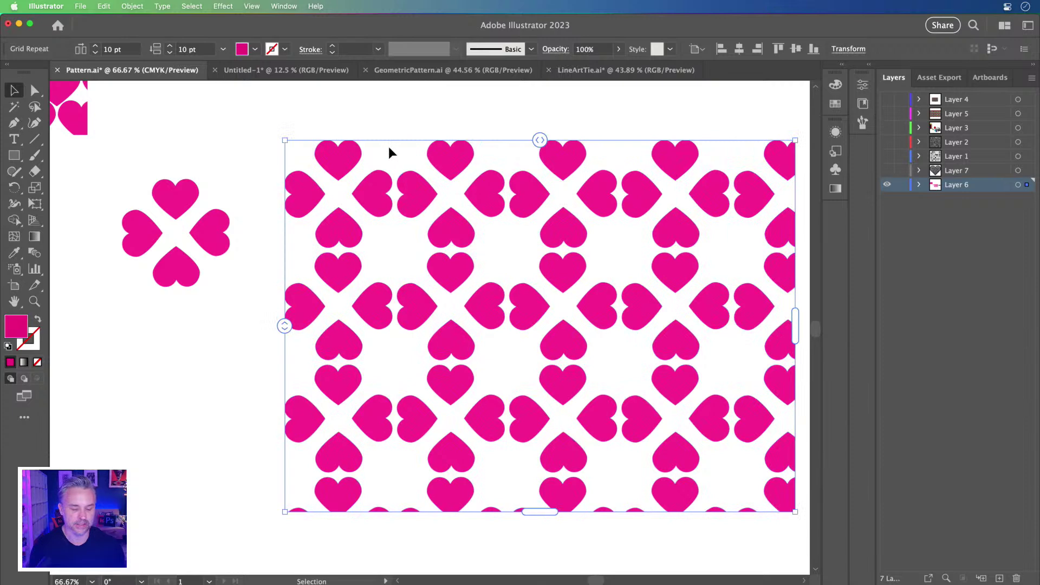
Open the source motif inside the grid repeat and increase its radial repeat to five hearts
{"action": "double_click", "coordinate": [330, 156]}
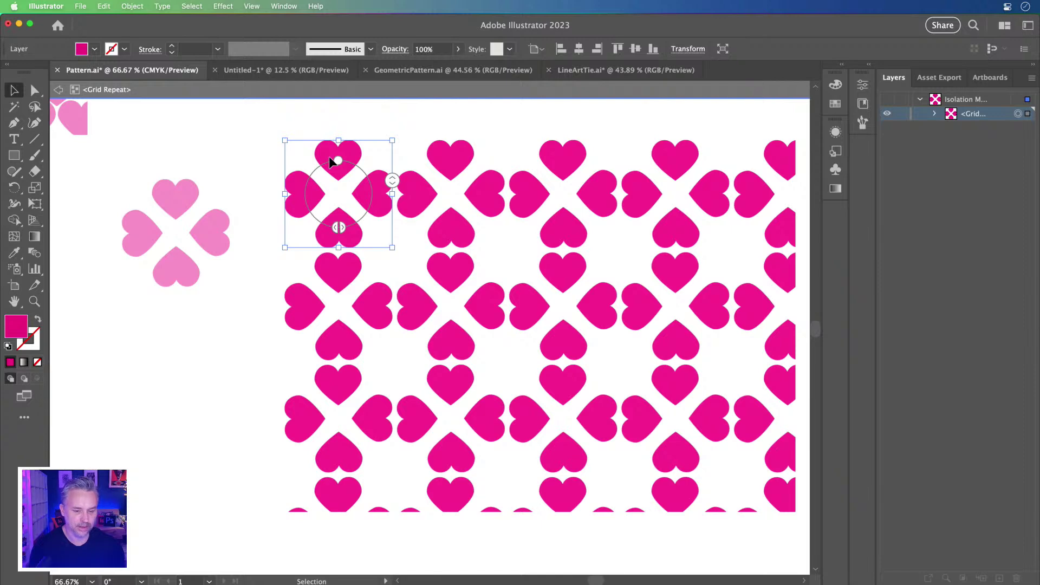
{"action": "left_click_drag", "start_coordinate": [390, 179], "coordinate": [389, 170]}
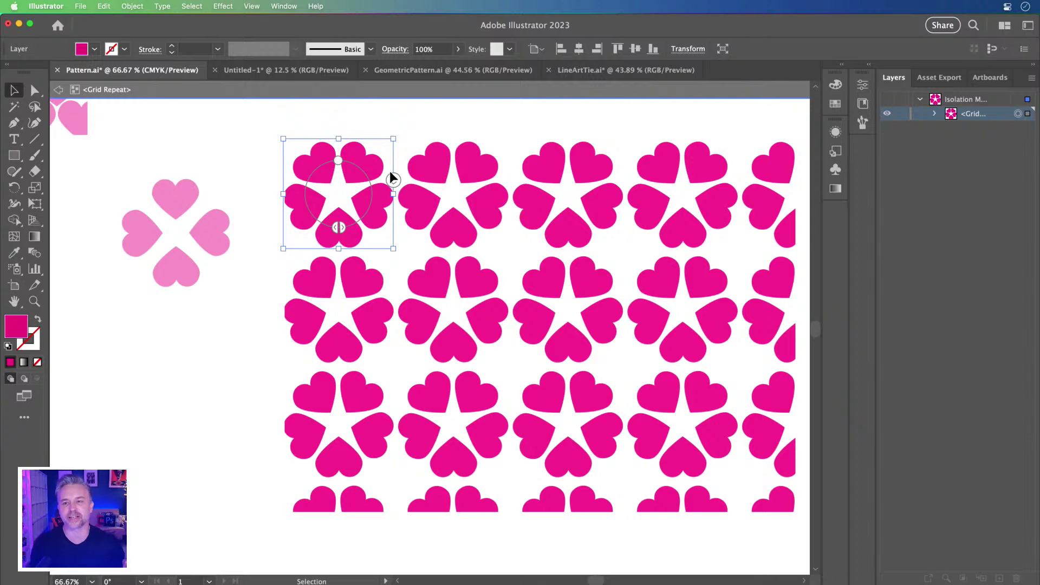
Examine the five-heart motifs and the gaps between them, both close up and across the whole grid
{"action": "key", "text": "super+equal"}
{"action": "key", "text": "super+equal"}
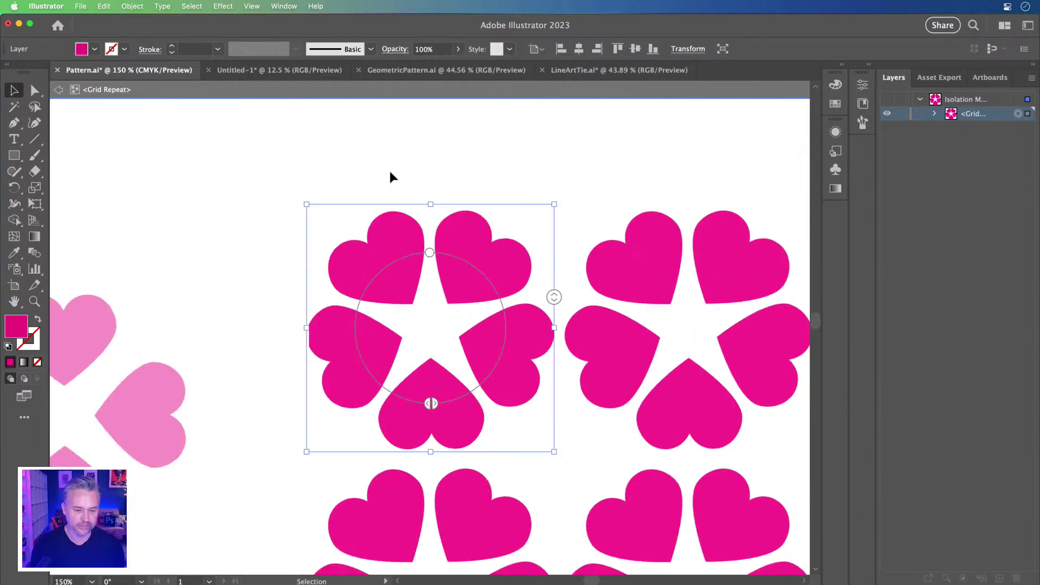
{"action": "key", "text": "super+minus"}
{"action": "key", "text": "super+minus"}
{"action": "key", "text": "super+minus"}
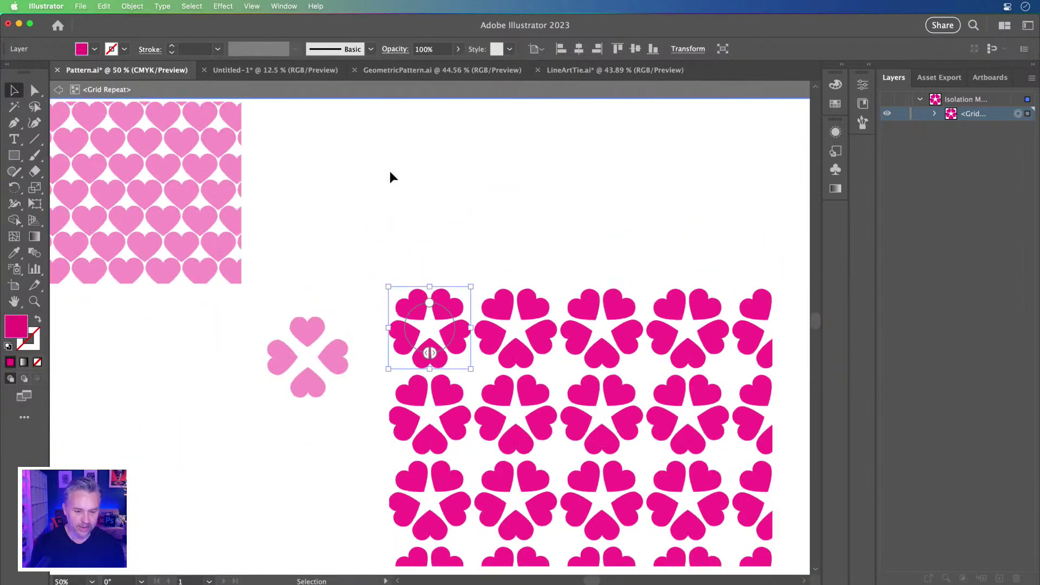
{"action": "left_click_drag", "start_coordinate": [392, 188], "coordinate": [320, 121]}
{"action": "key", "text": "super+equal"}
{"action": "key", "text": "super+equal"}
{"action": "left_click_drag", "start_coordinate": [394, 279], "coordinate": [253, 137]}
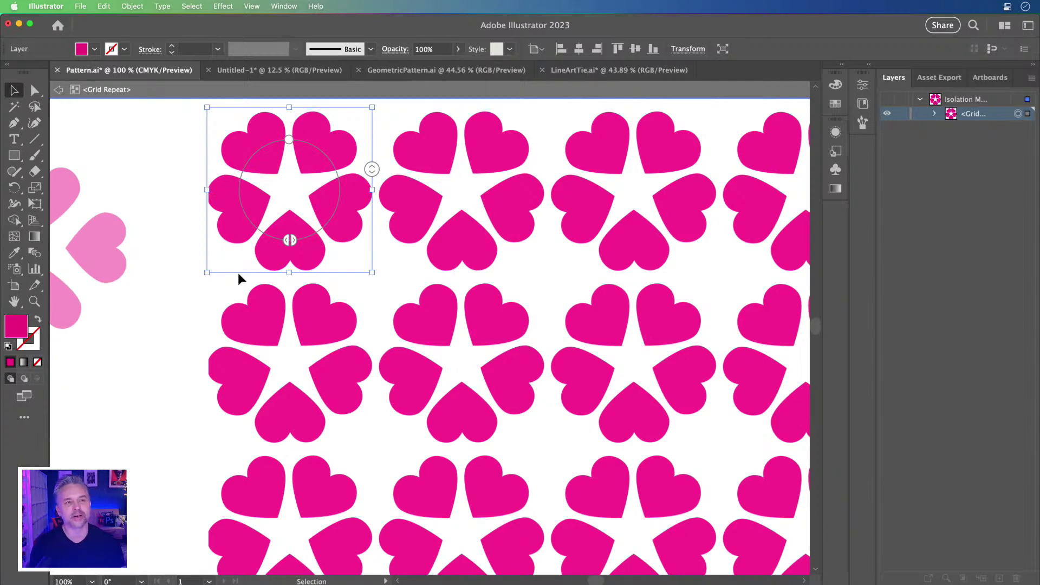
{"action": "scroll", "coordinate": [488, 238], "scroll_direction": "right", "scroll_amount": 2}
{"action": "scroll", "coordinate": [487, 238], "scroll_direction": "down", "scroll_amount": 2}
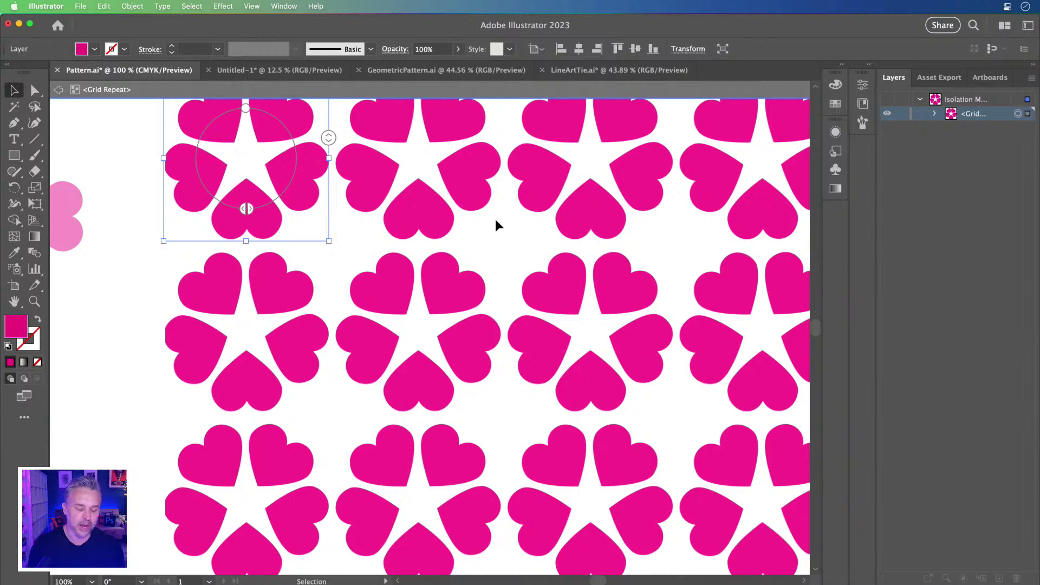
{"action": "scroll", "coordinate": [495, 219], "scroll_direction": "left", "scroll_amount": 5}
{"action": "scroll", "coordinate": [495, 218], "scroll_direction": "up", "scroll_amount": 2}
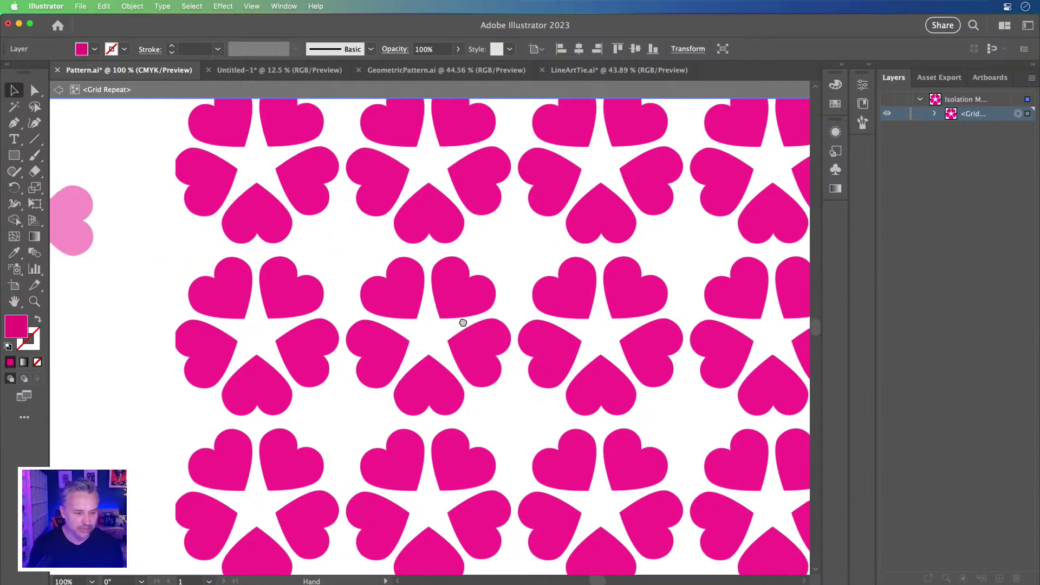
Leave the grid repeat and copy the source heart from inside the standalone four-heart radial motif
{"action": "double_click", "coordinate": [168, 410]}
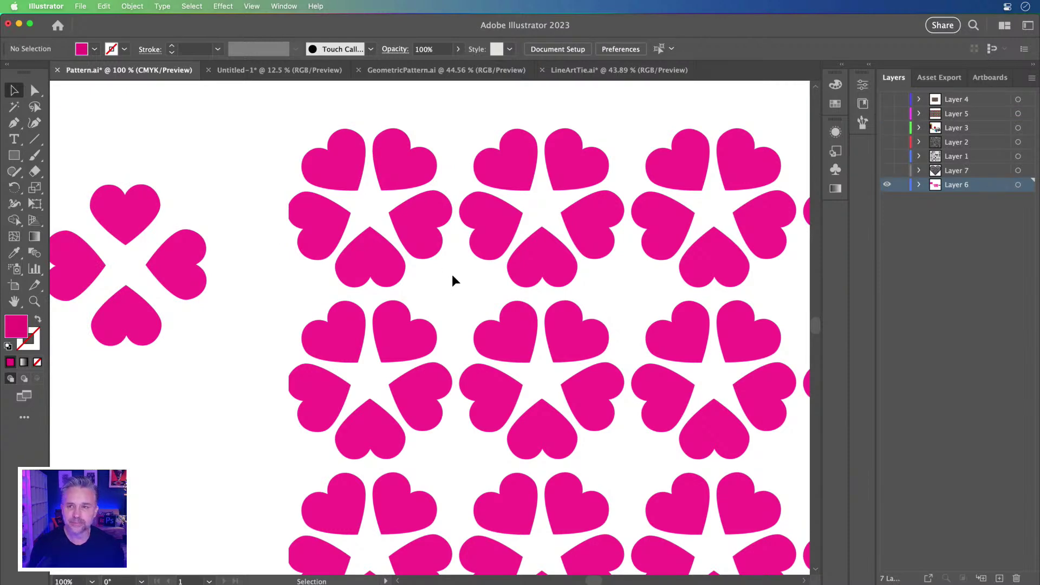
{"action": "left_click", "coordinate": [123, 207]}
{"action": "double_click", "coordinate": [116, 203]}
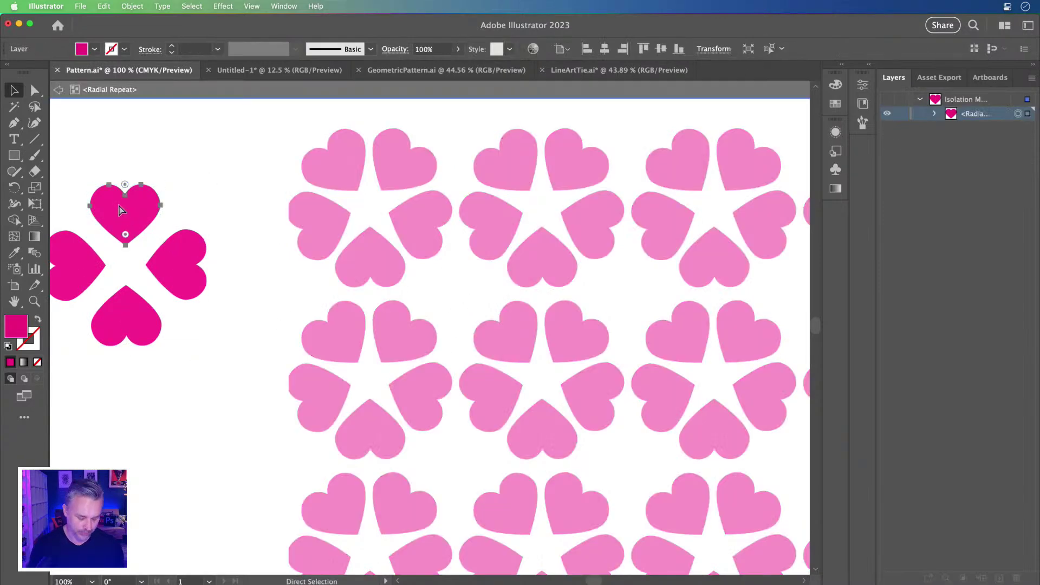
Paste the heart inside the grid repeat, place it diagonally below the five-heart motif and leave the repeat's isolation
{"action": "double_click", "coordinate": [312, 304]}
{"action": "double_click", "coordinate": [369, 248]}
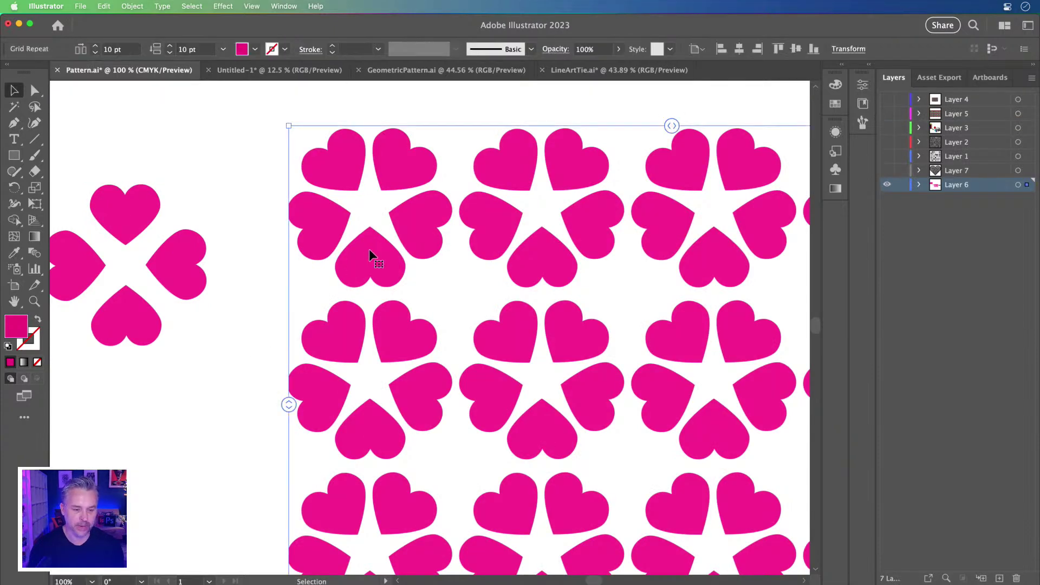
{"action": "key", "text": "ctrl+v"}
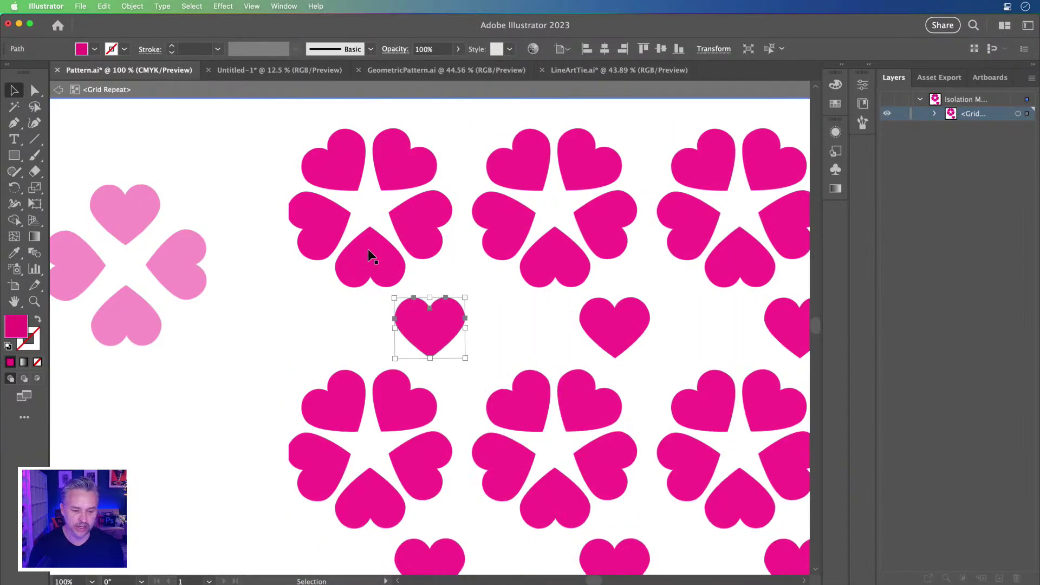
{"action": "left_click_drag", "start_coordinate": [419, 324], "coordinate": [434, 295]}
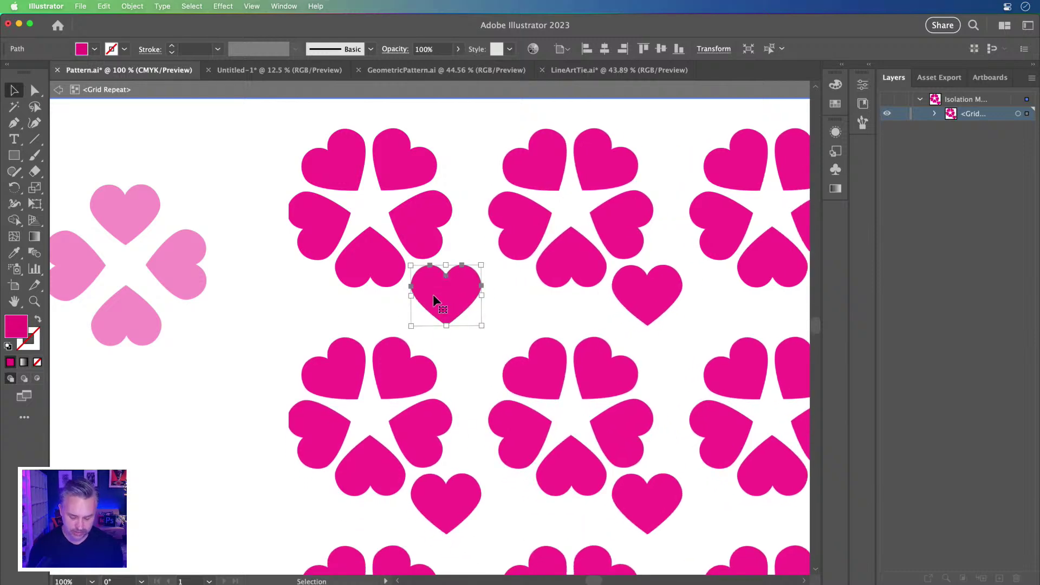
{"action": "key", "text": "super+minus"}
{"action": "left_click", "coordinate": [312, 216]}
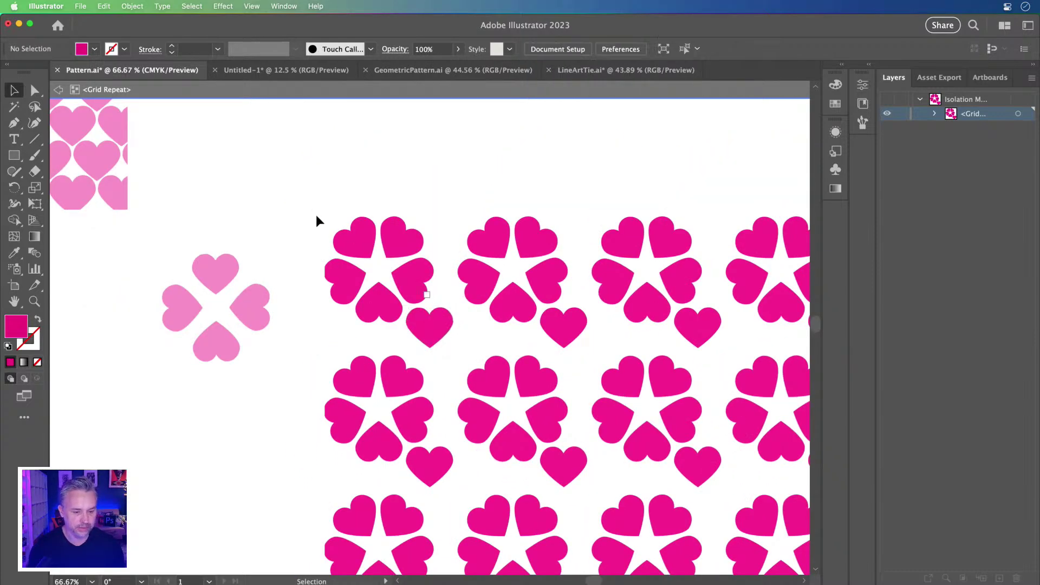
{"action": "left_click", "coordinate": [353, 233]}
{"action": "left_click", "coordinate": [272, 219]}
{"action": "left_click", "coordinate": [58, 89]}
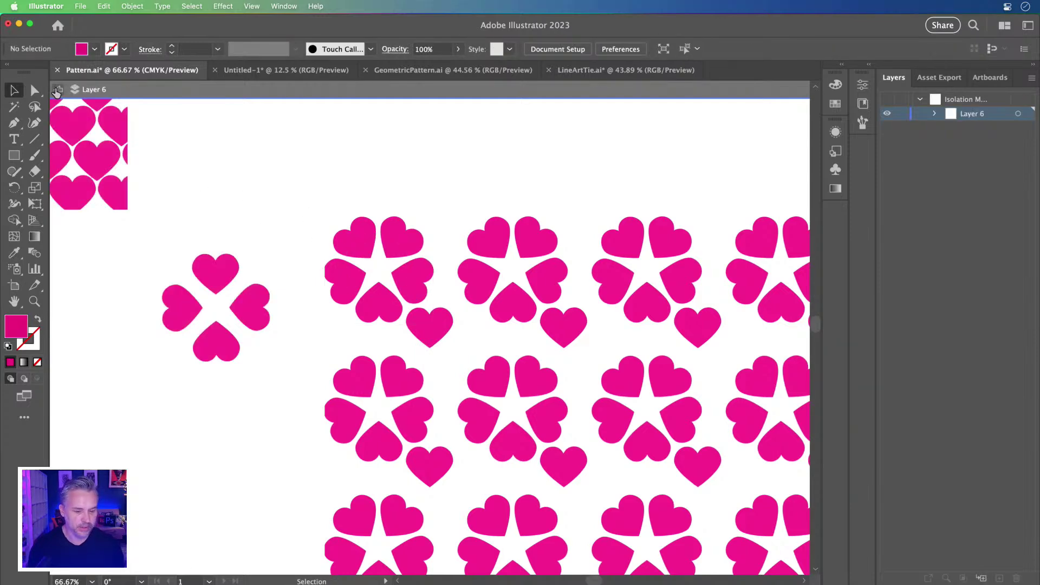
Tighten the grid repeat's spacing to about -25 pt between columns and about -47 pt between rows
{"action": "left_click", "coordinate": [343, 239]}
{"action": "left_click_drag", "start_coordinate": [578, 215], "coordinate": [563, 214]}
{"action": "left_click_drag", "start_coordinate": [324, 402], "coordinate": [324, 373]}
Isolate the single filler heart in the grid's source tile and nudge it slightly to the right
{"action": "double_click", "coordinate": [418, 325]}
{"action": "double_click", "coordinate": [419, 322]}
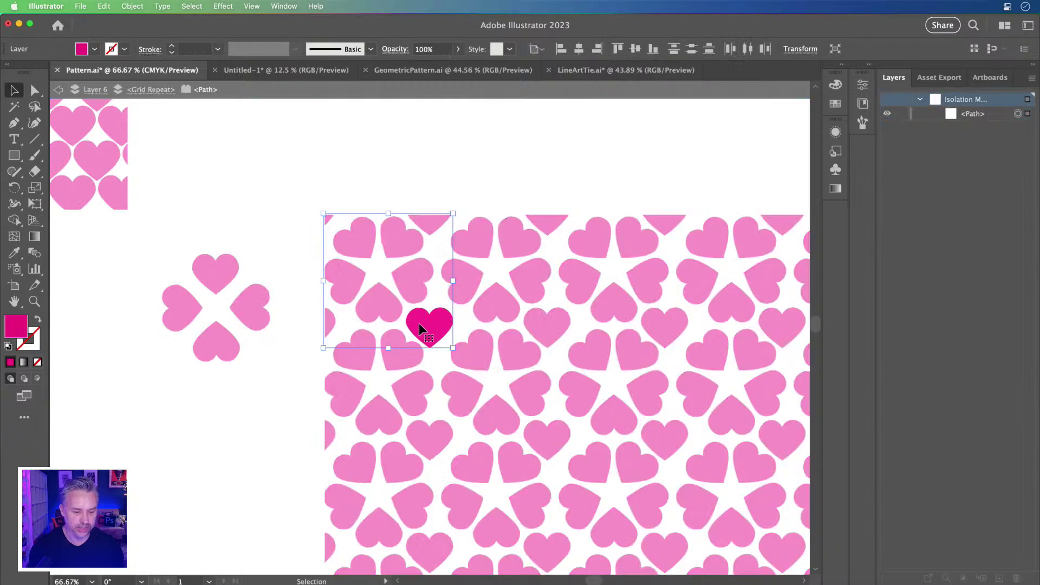
{"action": "key", "text": "Right"}
{"action": "key", "text": "Right"}
{"action": "key", "text": "Right"}
{"action": "key", "text": "Right"}
{"action": "key", "text": "Right"}
{"action": "key", "text": "Right"}
{"action": "key", "text": "Right"}
{"action": "key", "text": "Right"}
{"action": "key", "text": "Right"}
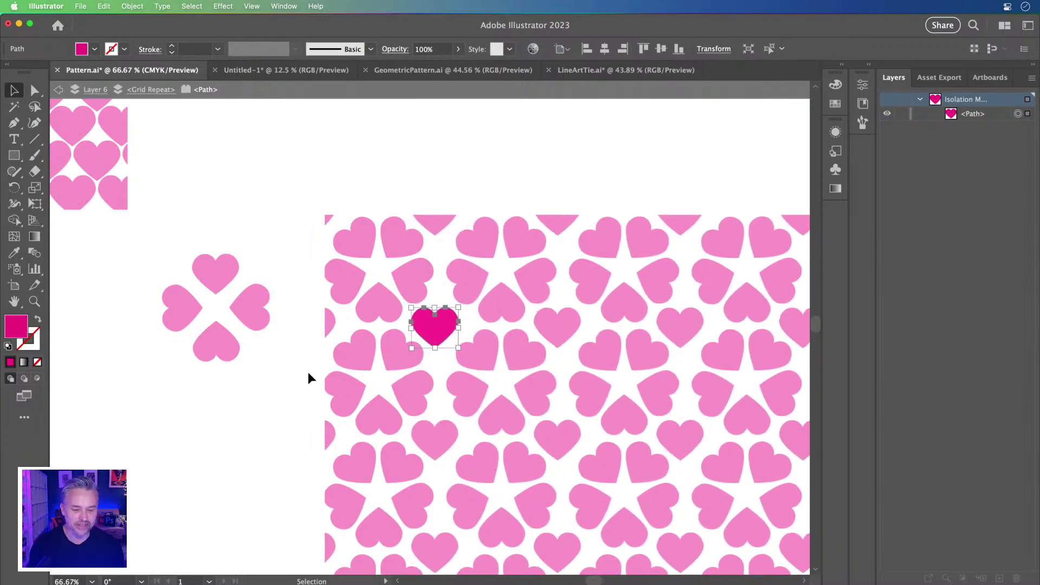
Return to the whole grid repeat and tighten its horizontal spacing to about -48 pt
{"action": "double_click", "coordinate": [375, 295]}
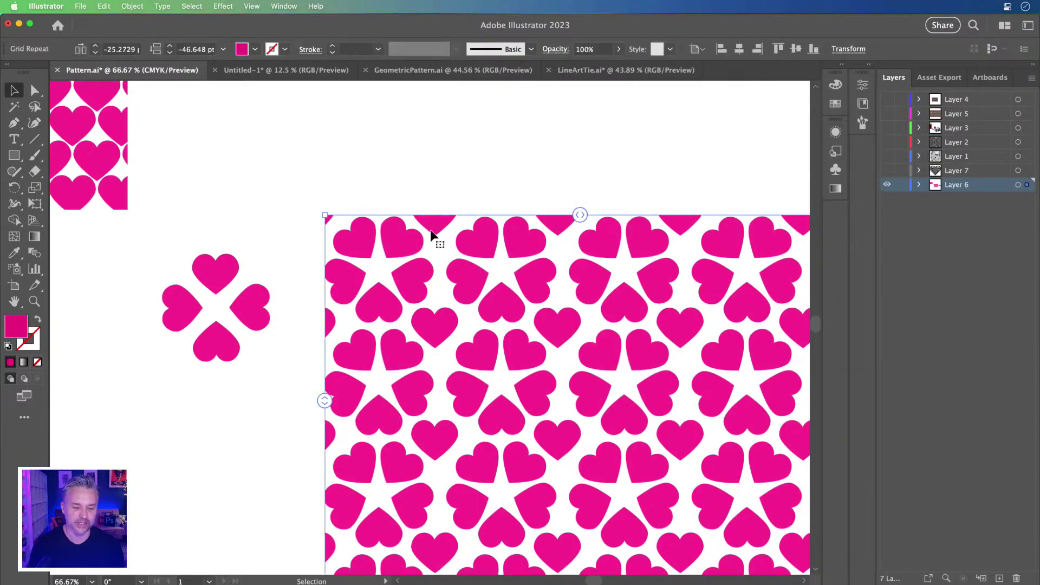
{"action": "left_click_drag", "start_coordinate": [580, 215], "coordinate": [569, 215]}
{"action": "left_click", "coordinate": [473, 161]}
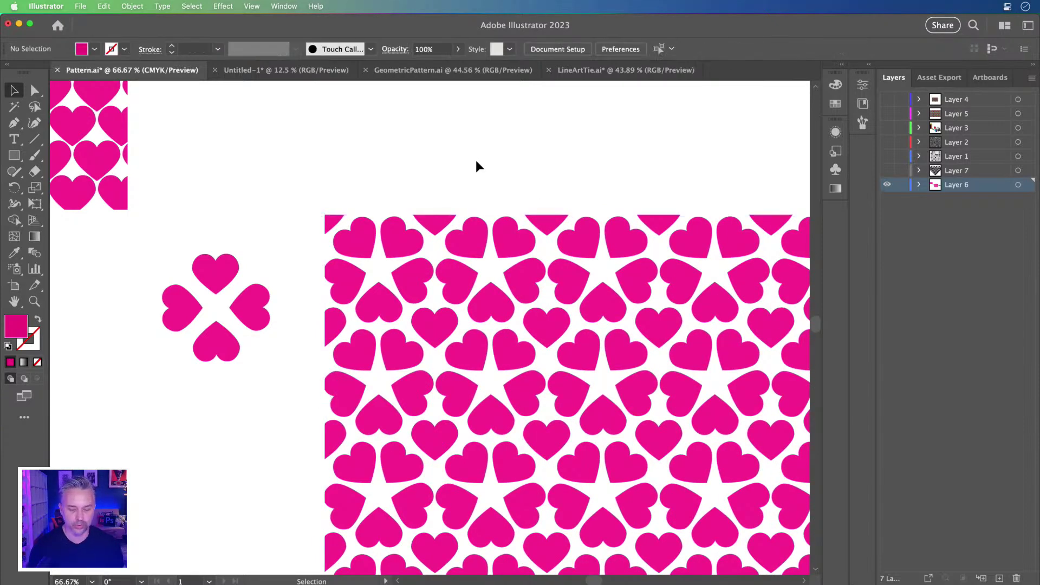
Move the five-heart grid and the standalone four-heart motif up beside the plain heart grid
{"action": "key", "text": "super+minus"}
{"action": "key", "text": "super+minus"}
{"action": "left_click_drag", "start_coordinate": [444, 349], "coordinate": [485, 248]}
{"action": "left_click_drag", "start_coordinate": [293, 290], "coordinate": [372, 376]}
{"action": "left_click_drag", "start_coordinate": [327, 304], "coordinate": [349, 198]}
{"action": "left_click", "coordinate": [461, 191]}
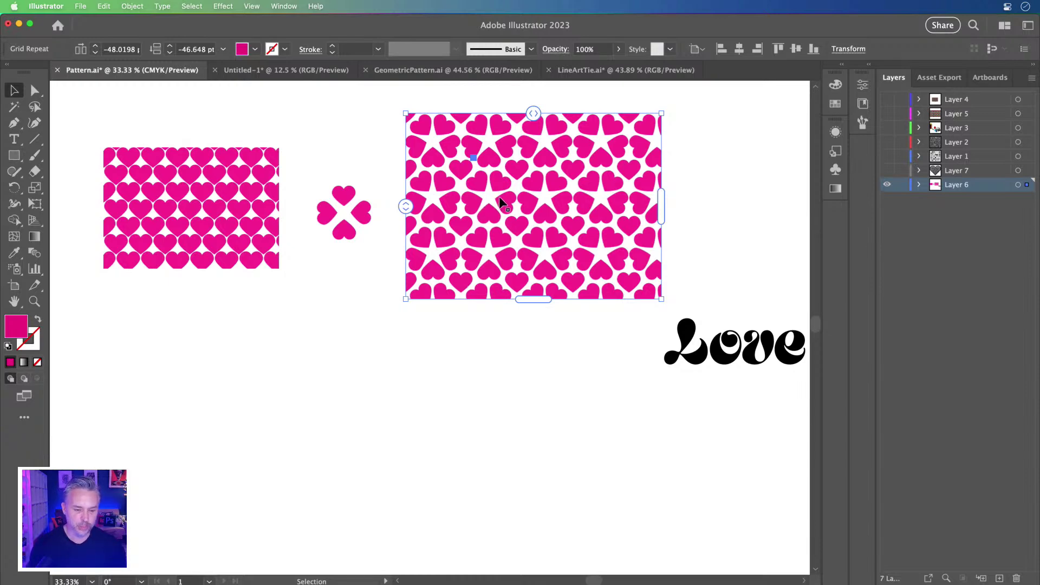
{"action": "left_click", "coordinate": [345, 275]}
Duplicate the standalone four-heart motif and place the copy in the empty area below the patterns
{"action": "left_click_drag", "start_coordinate": [318, 181], "coordinate": [378, 255]}
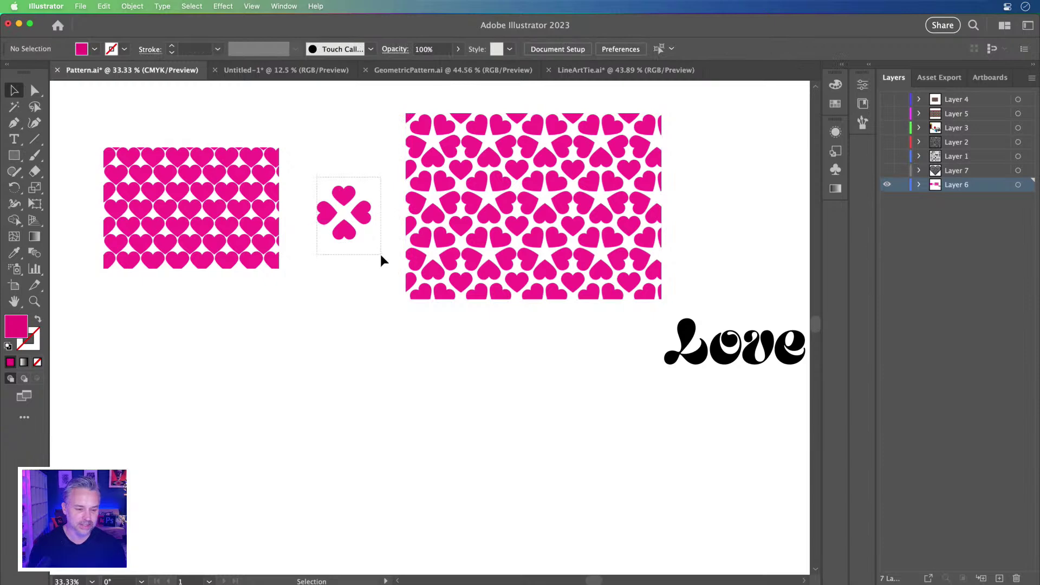
{"action": "key", "text": "a"}
{"action": "key", "text": "v"}
{"action": "key", "text": "super+c"}
{"action": "key", "text": "super+v"}
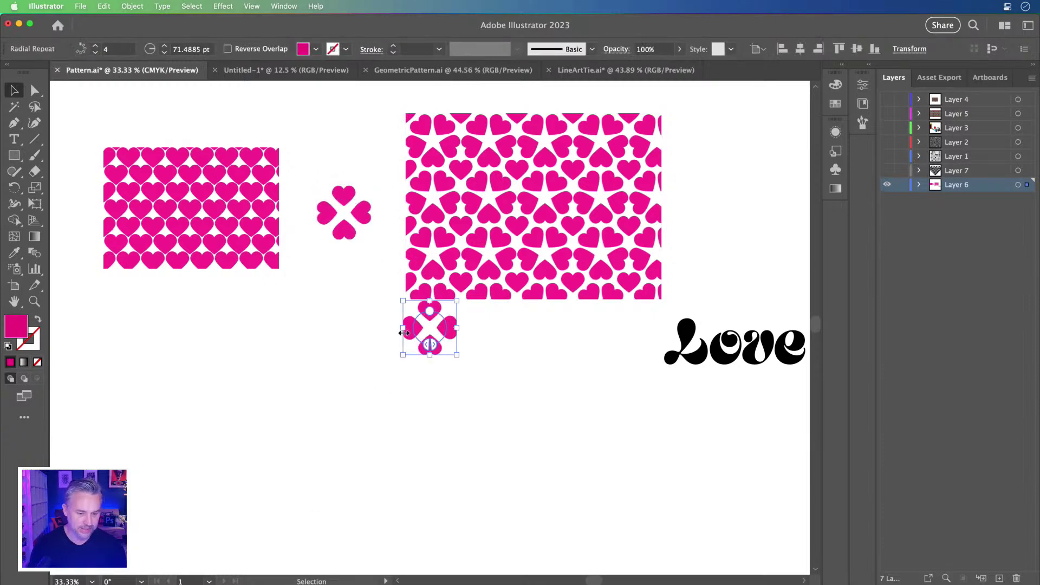
{"action": "left_click_drag", "start_coordinate": [408, 328], "coordinate": [352, 408]}
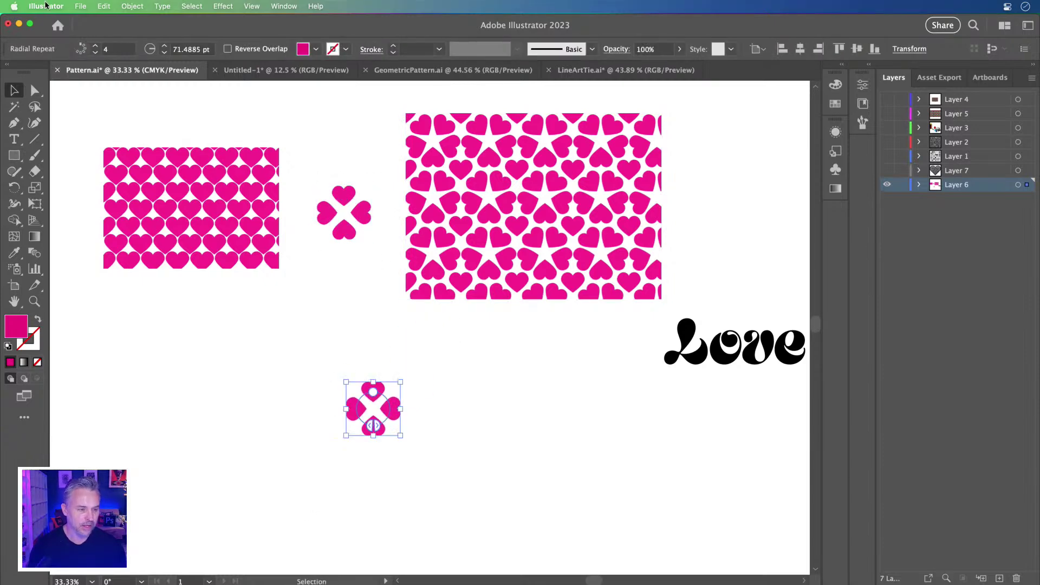
Make a pattern swatch from the duplicated four-heart motif, keeping the Grid tile type, and finish pattern editing
{"action": "left_click", "coordinate": [104, 6]}
{"action": "mouse_move", "coordinate": [132, 6]}
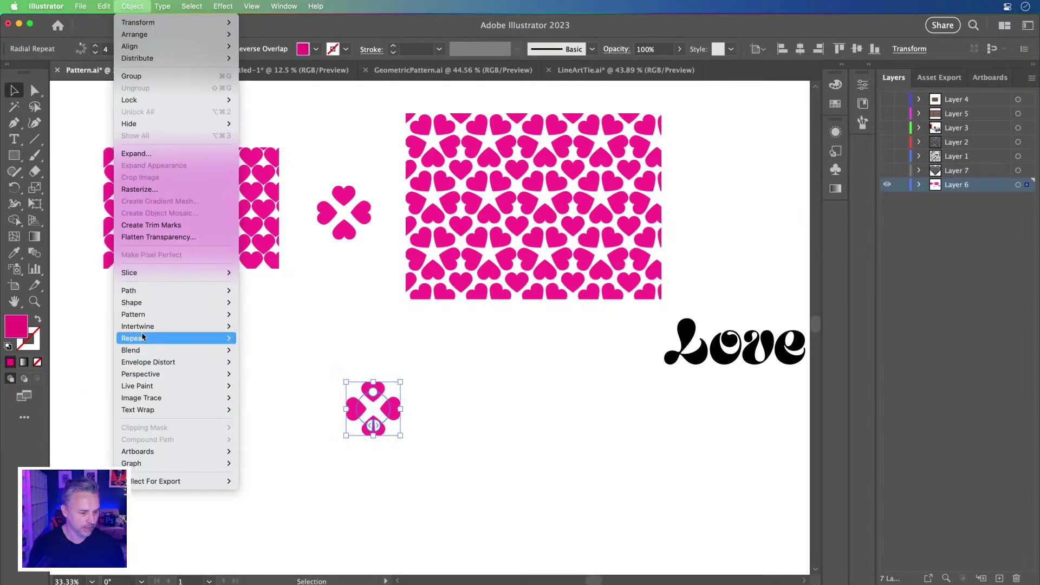
{"action": "mouse_move", "coordinate": [141, 318]}
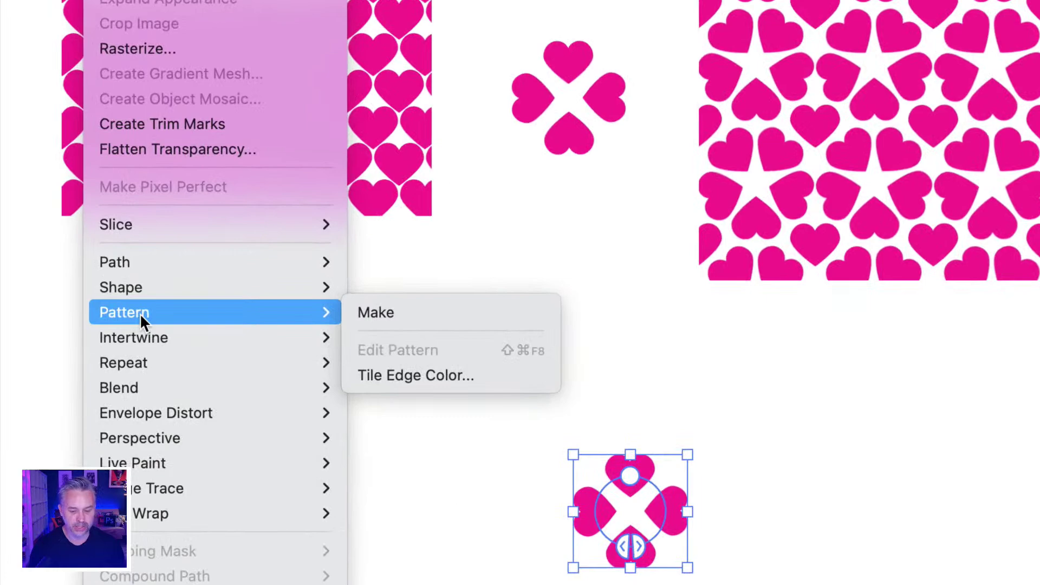
{"action": "left_click", "coordinate": [402, 309]}
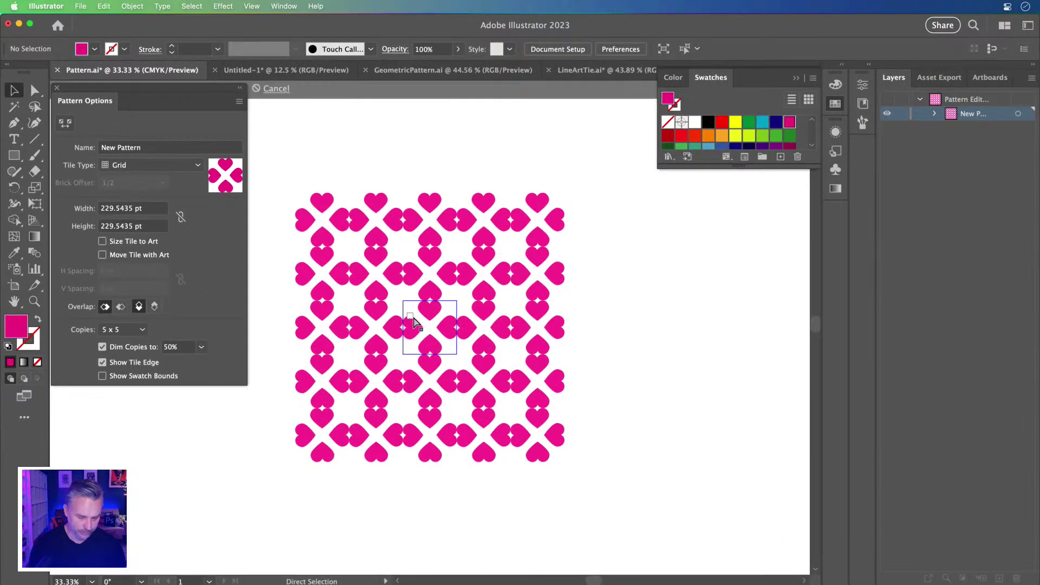
{"action": "key", "text": "super+equal"}
{"action": "key", "text": "super+equal"}
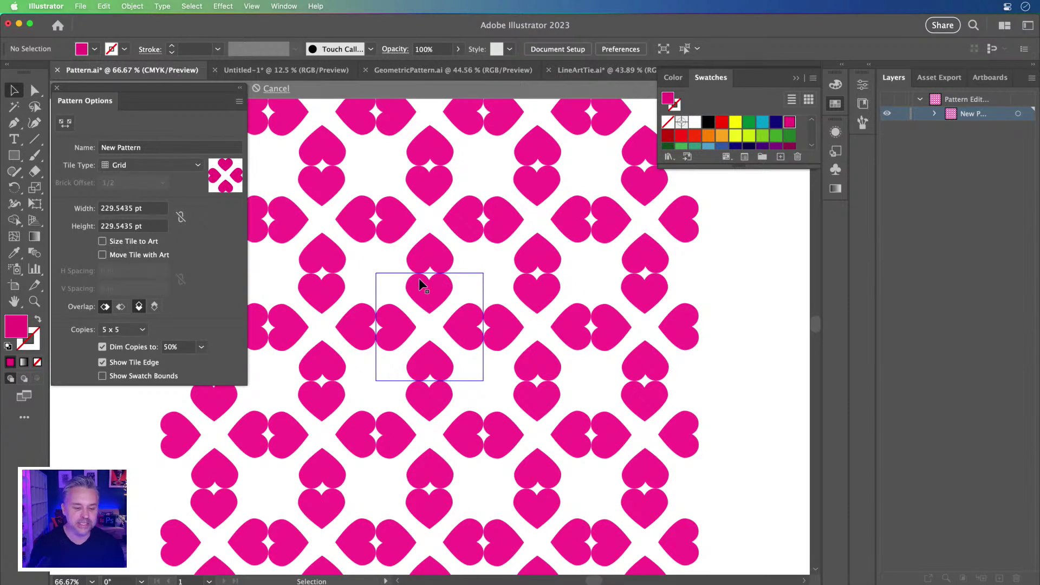
{"action": "left_click", "coordinate": [422, 291]}
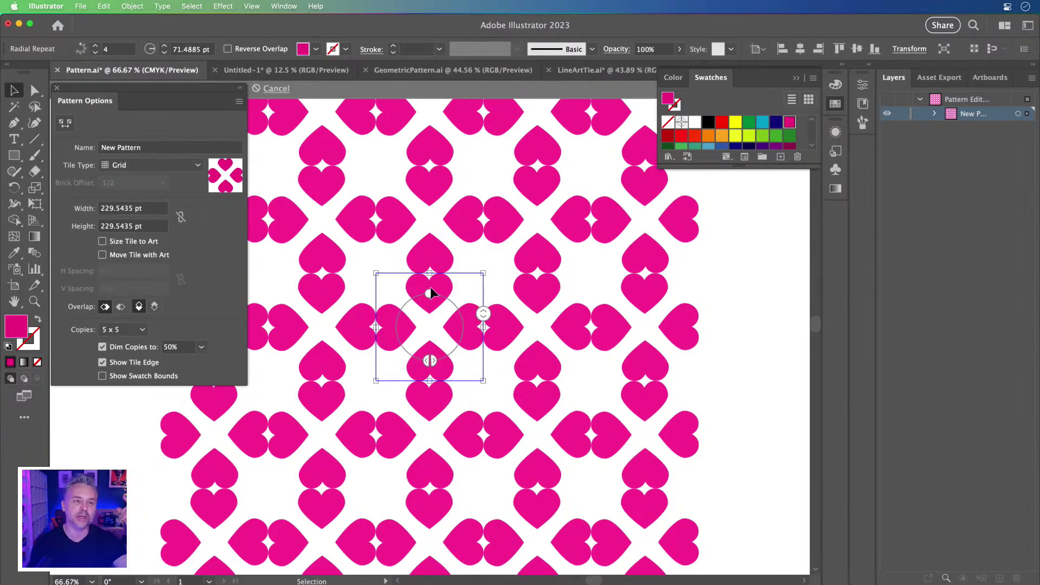
{"action": "mouse_move", "coordinate": [483, 315]}
{"action": "left_mouse_down"}
{"action": "mouse_move", "coordinate": [484, 299]}
{"action": "mouse_move", "coordinate": [483, 314]}
{"action": "left_mouse_up"}
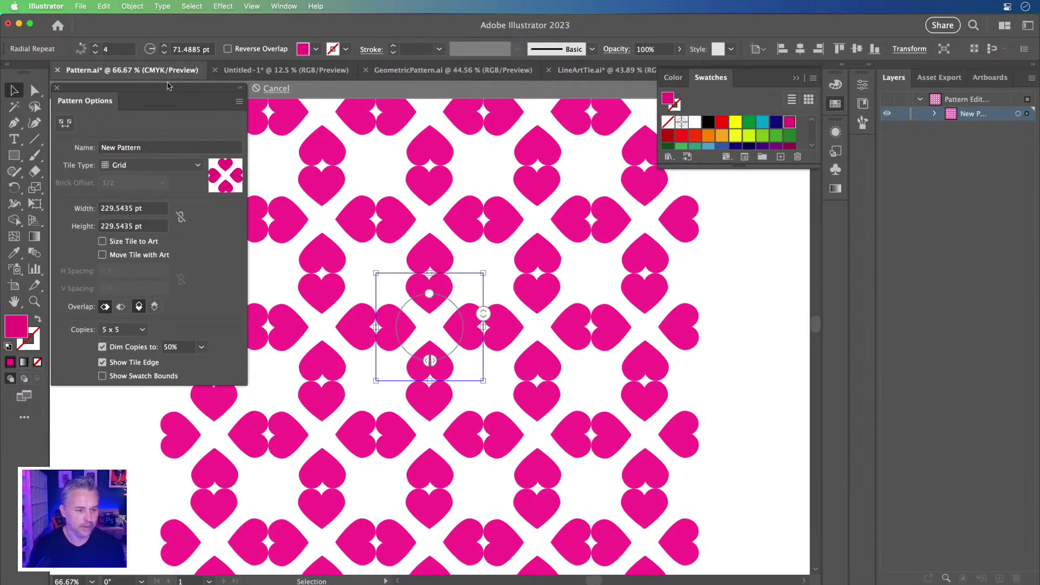
{"action": "left_click", "coordinate": [237, 89]}
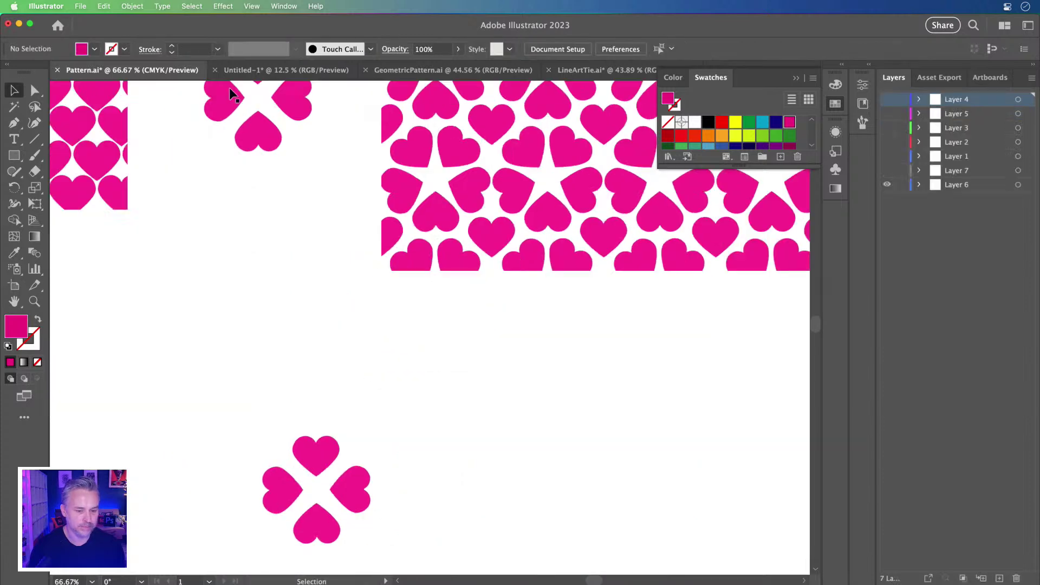
Isolate the source heart inside the lower four-heart radial repeat, copy it, and return to the full artwork
{"action": "left_click", "coordinate": [311, 457]}
{"action": "double_click", "coordinate": [297, 443]}
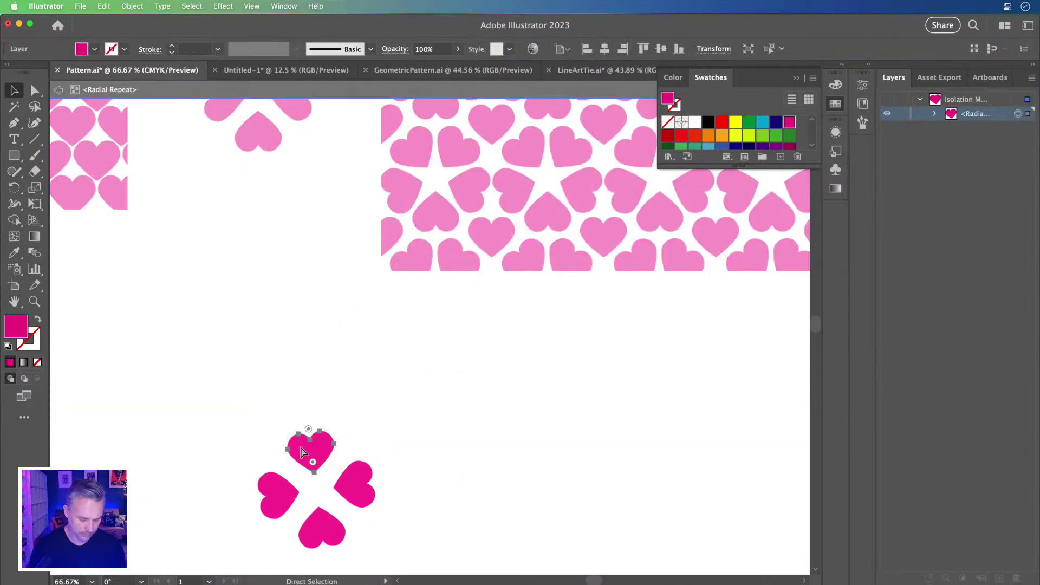
{"action": "left_click", "coordinate": [285, 408]}
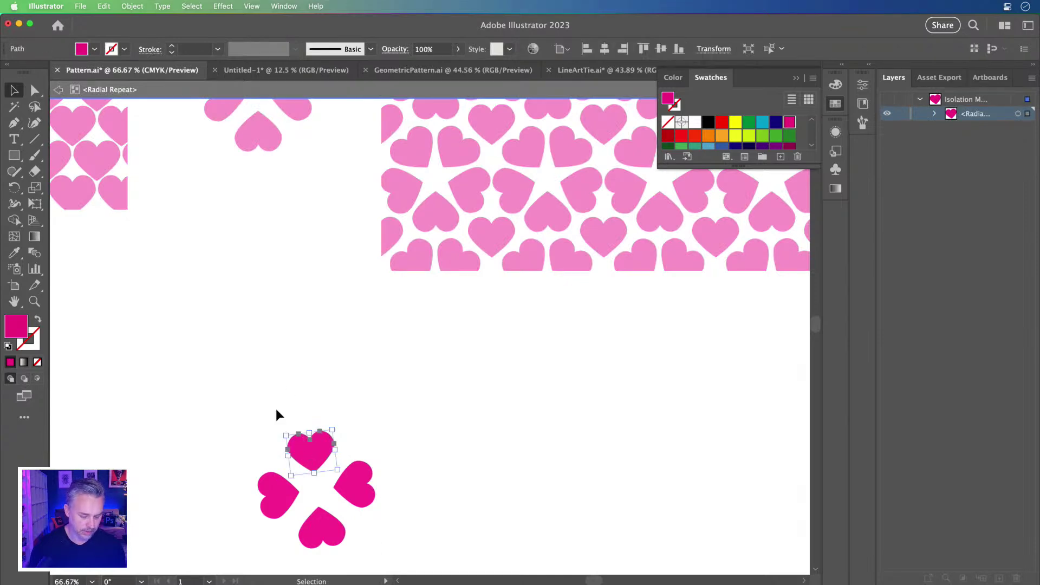
{"action": "double_click", "coordinate": [275, 409]}
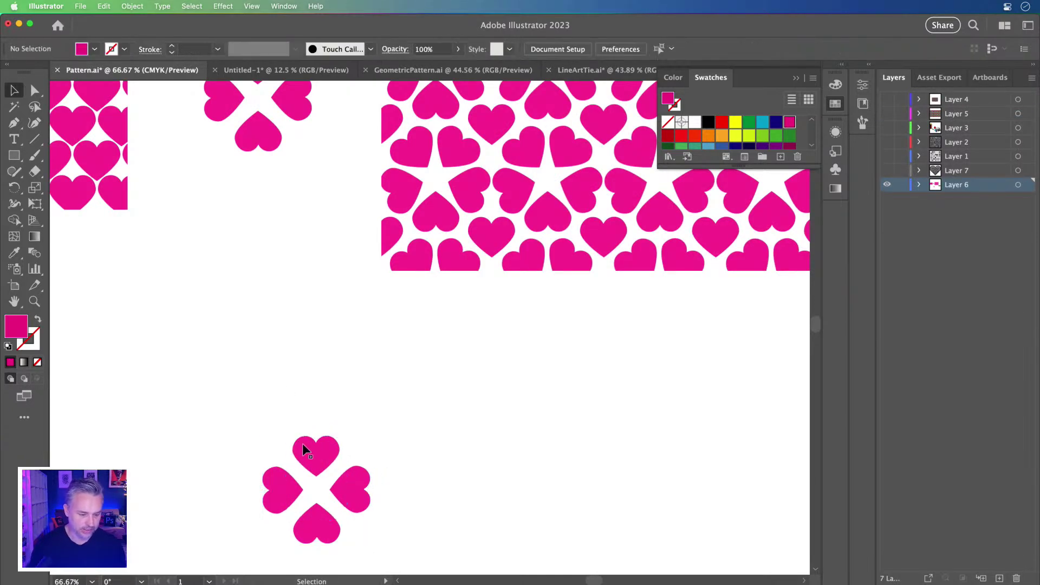
{"action": "double_click", "coordinate": [302, 443]}
{"action": "double_click", "coordinate": [220, 371]}
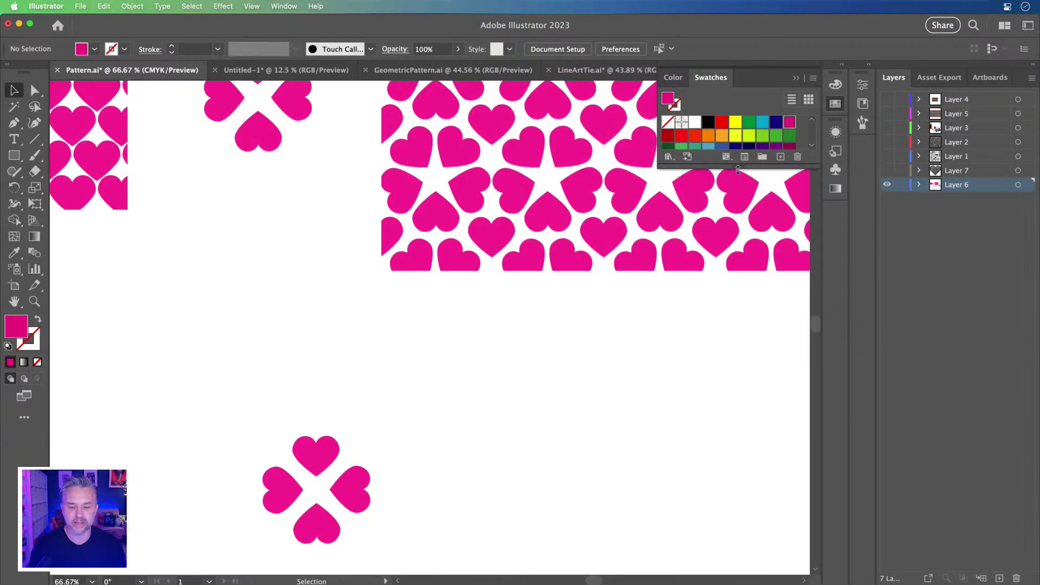
Draw a test rectangle beside the lower motif and fill it with the new four-heart pattern swatch
{"action": "left_click_drag", "start_coordinate": [738, 166], "coordinate": [699, 403]}
{"action": "left_click", "coordinate": [14, 156]}
{"action": "left_click_drag", "start_coordinate": [447, 321], "coordinate": [677, 536]}
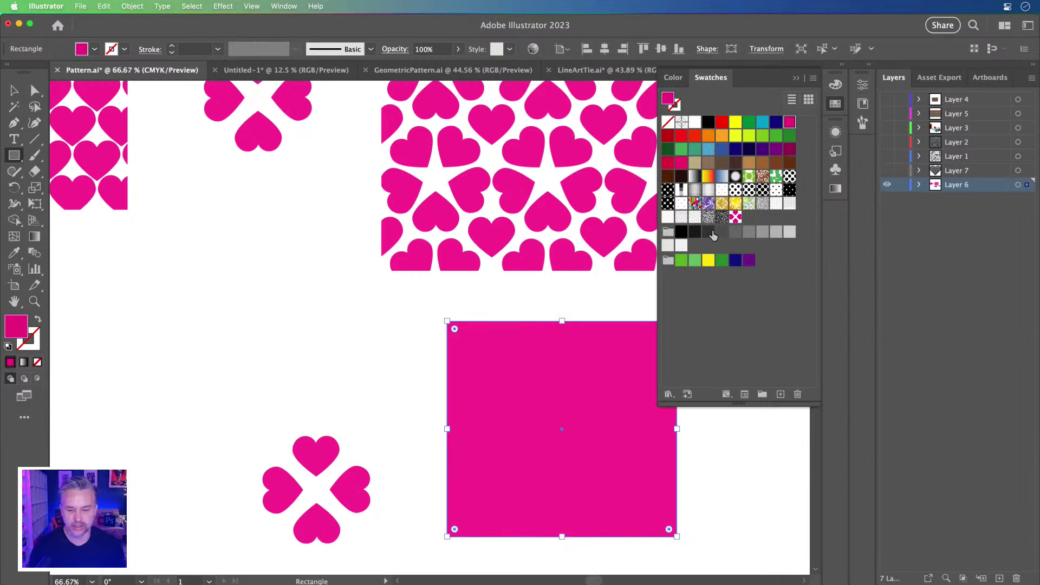
{"action": "left_click", "coordinate": [735, 217]}
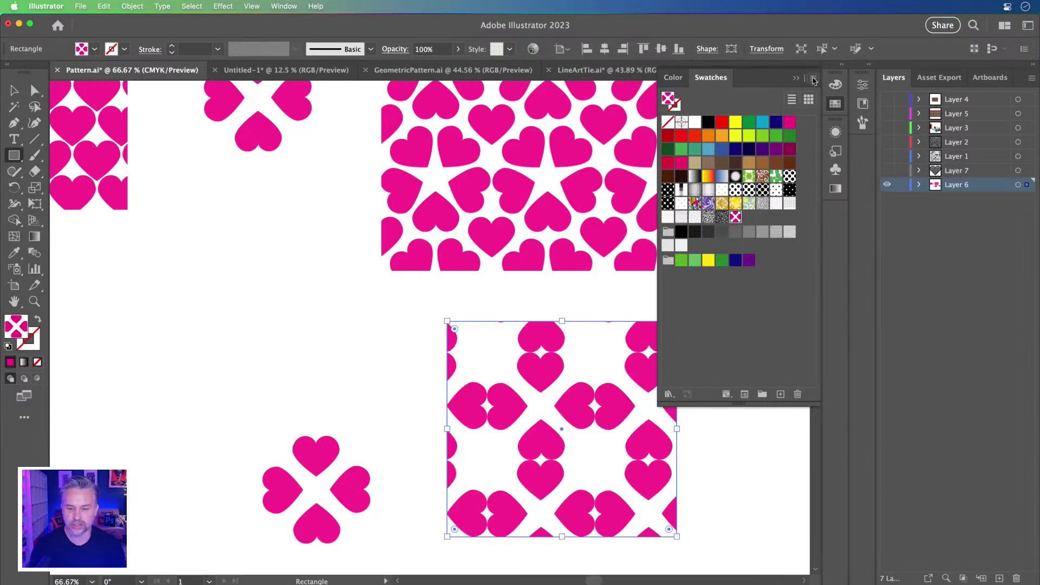
Show the swatches as larger thumbnails and delete the pattern-filled test rectangle
{"action": "left_click", "coordinate": [813, 80]}
{"action": "left_click", "coordinate": [893, 250]}
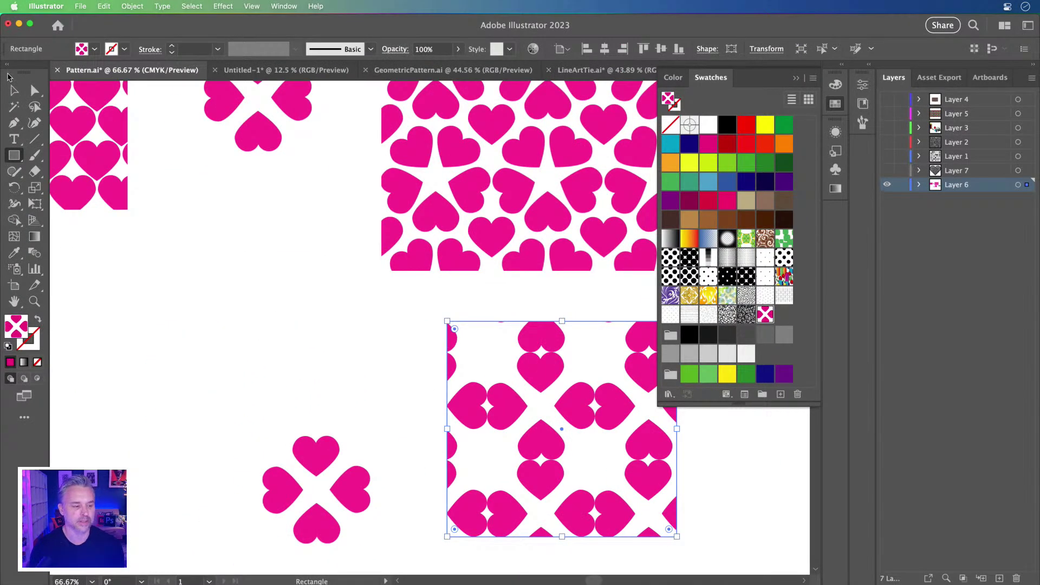
{"action": "left_click", "coordinate": [14, 90]}
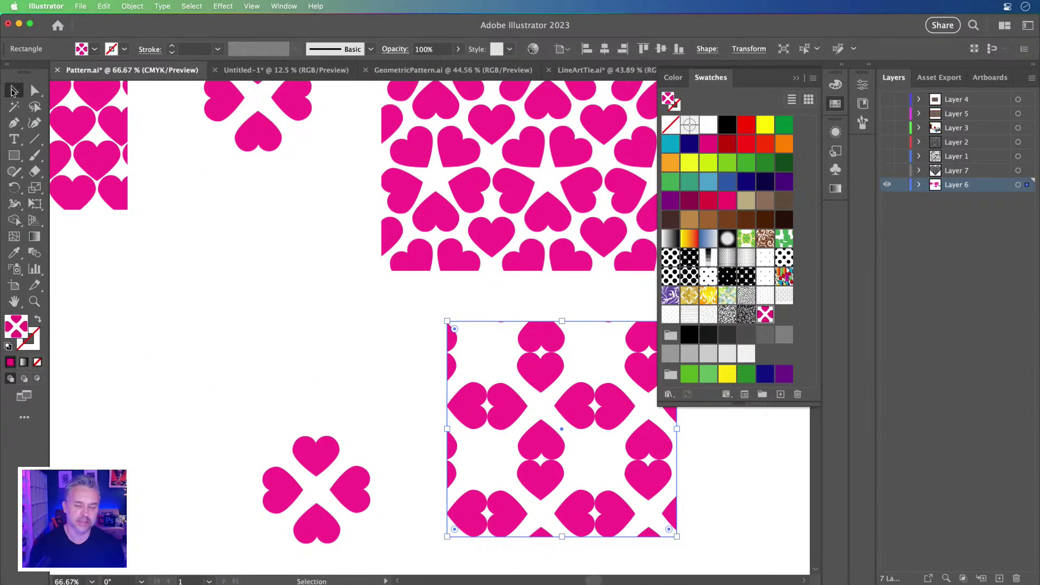
{"action": "key", "text": "Delete"}
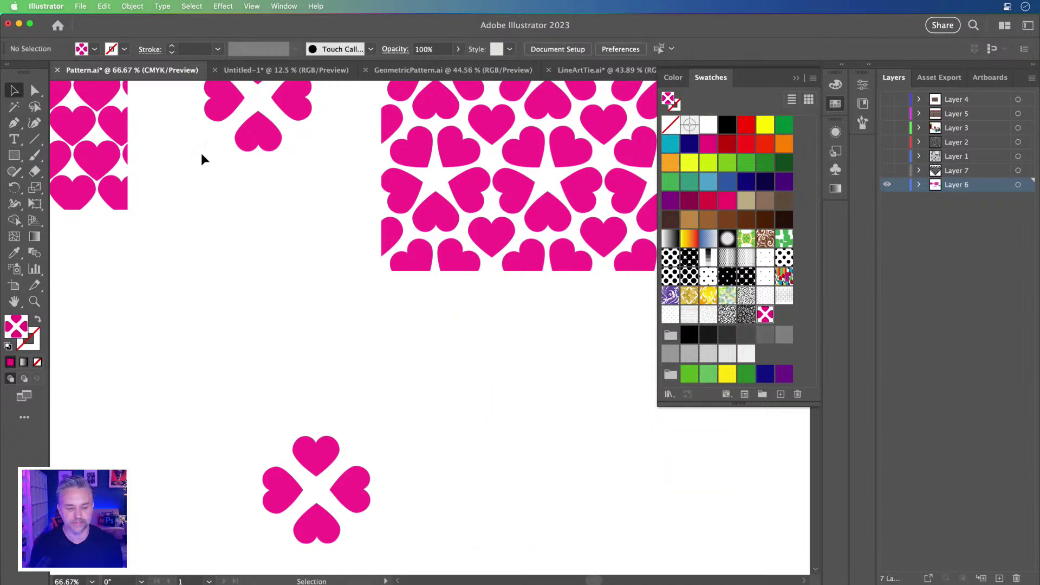
Open the four-heart swatch for pattern editing, paste the copied heart, and place it on the tile's lower-left corner
{"action": "double_click", "coordinate": [766, 314]}
{"action": "key", "text": "ctrl+v"}
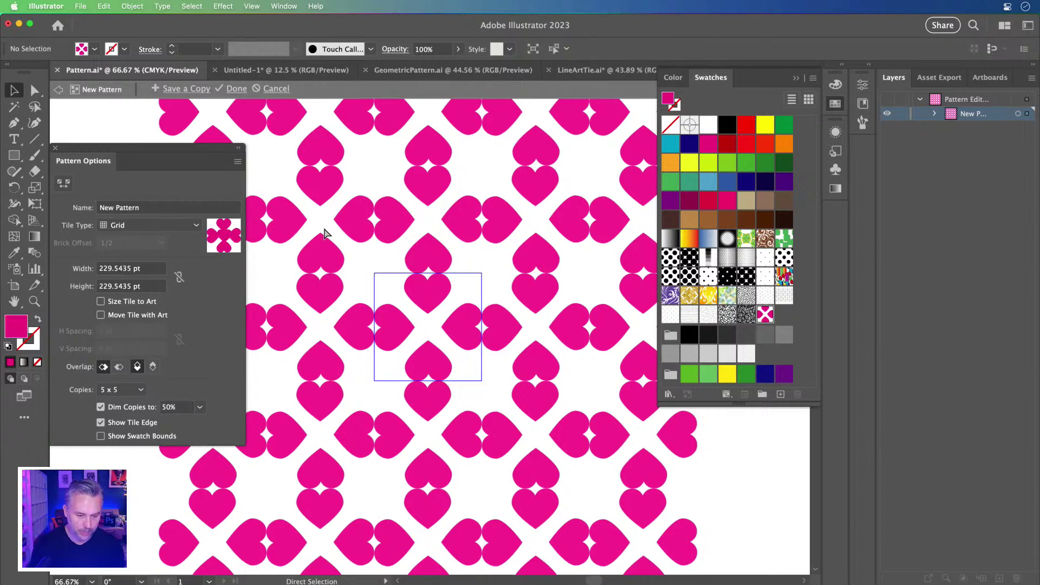
{"action": "left_click_drag", "start_coordinate": [422, 324], "coordinate": [374, 369]}
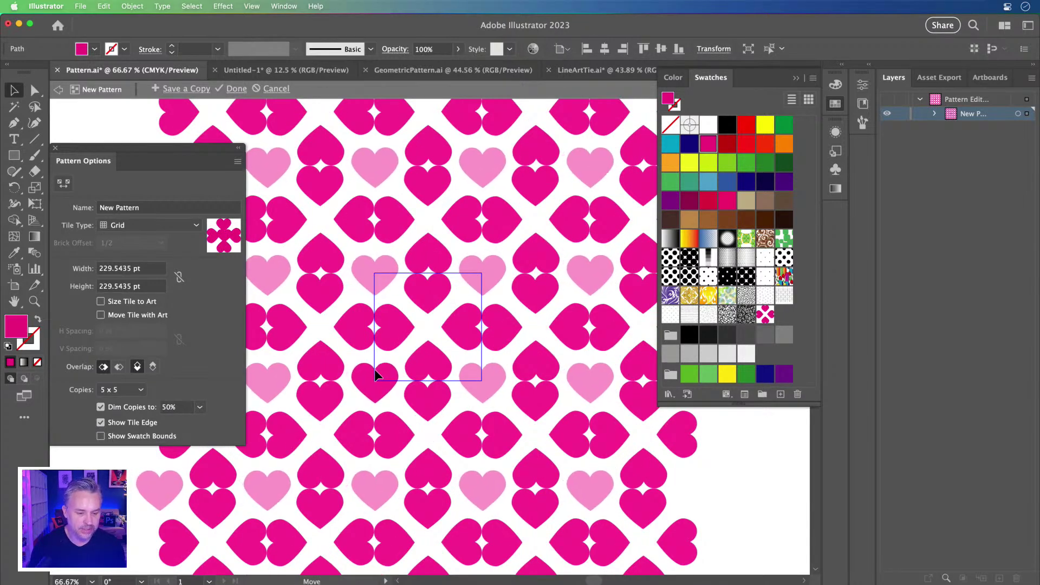
Expand the radial repeat inside the pattern tile and ungroup its four hearts
{"action": "left_click", "coordinate": [416, 287]}
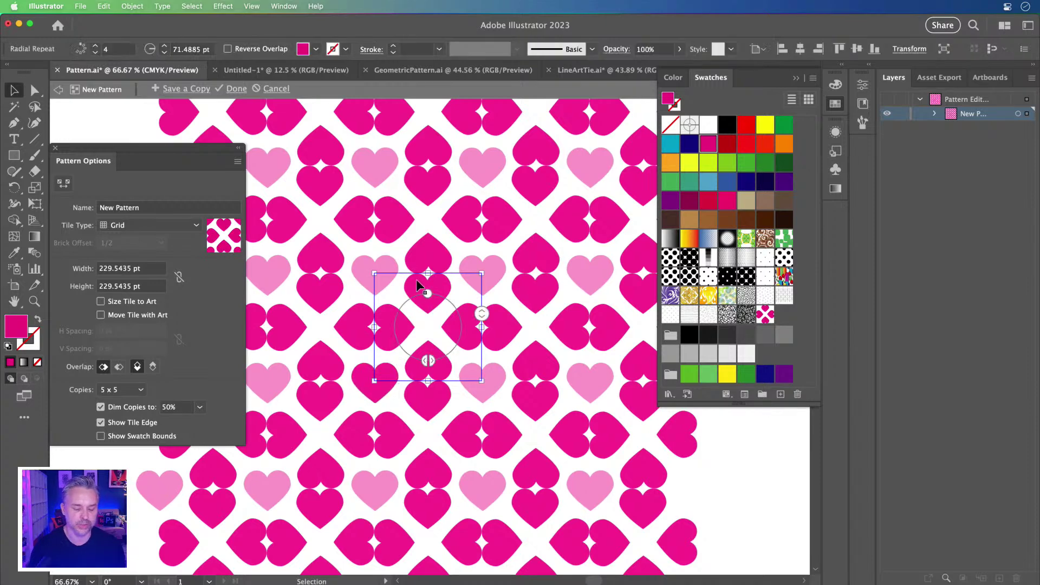
{"action": "left_click", "coordinate": [132, 6]}
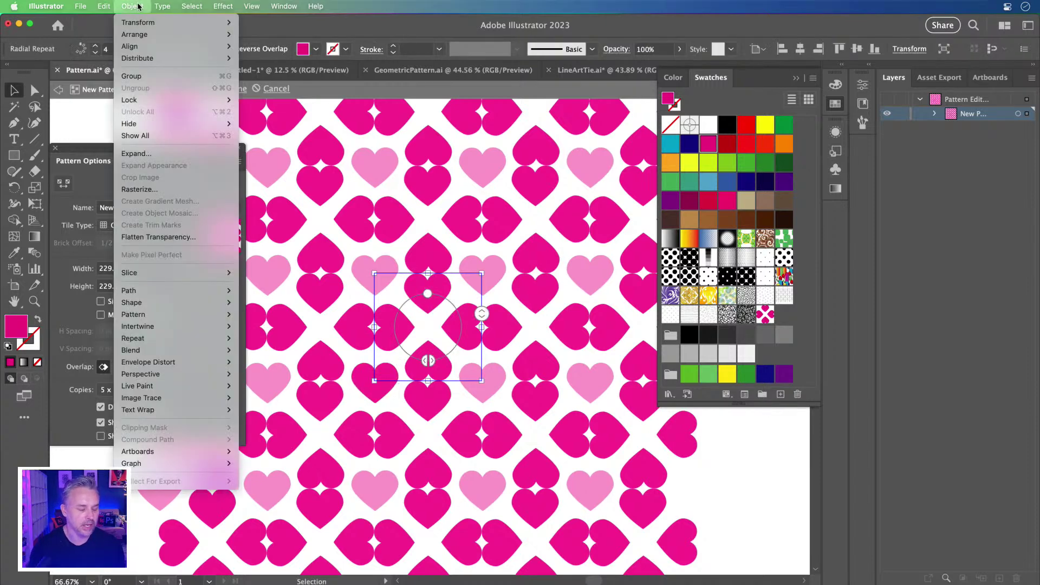
{"action": "left_click", "coordinate": [133, 154]}
{"action": "left_click", "coordinate": [559, 399]}
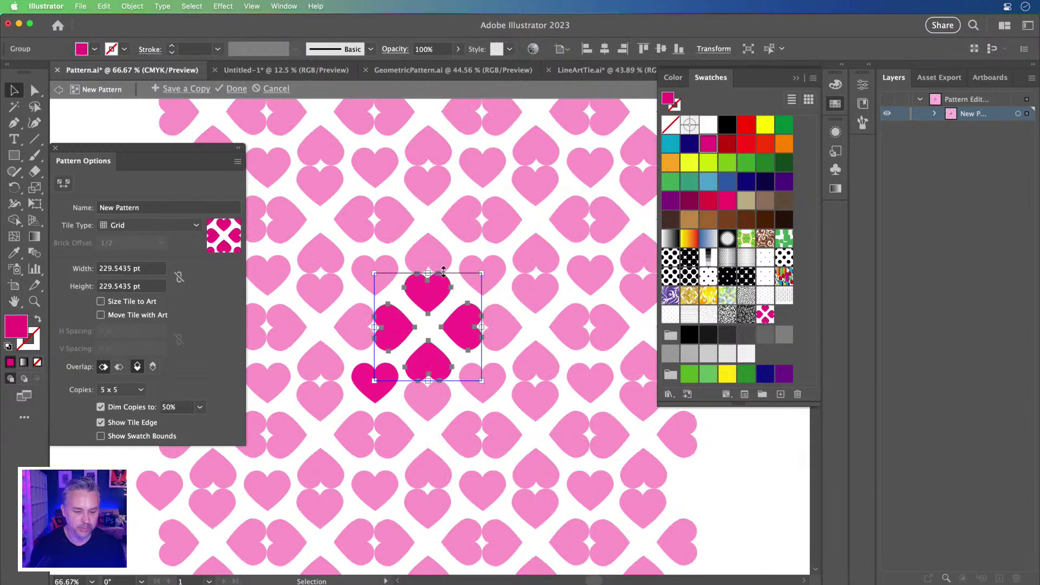
{"action": "right_click", "coordinate": [415, 290]}
{"action": "left_click", "coordinate": [437, 453]}
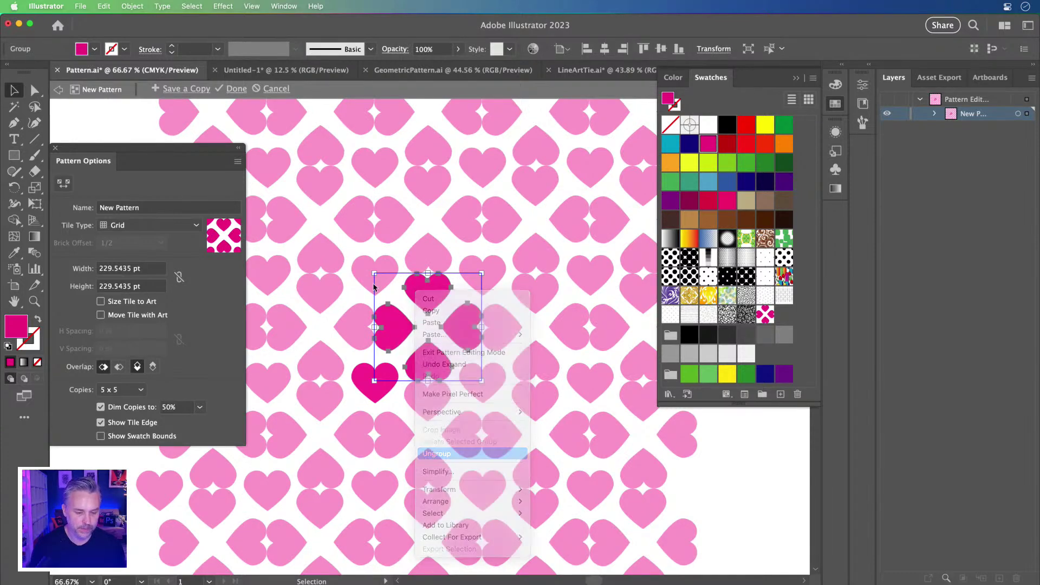
Nudge the tile's top, right, left and bottom hearts one large increment each toward the motif's centre
{"action": "left_click", "coordinate": [398, 300]}
{"action": "left_click", "coordinate": [430, 301]}
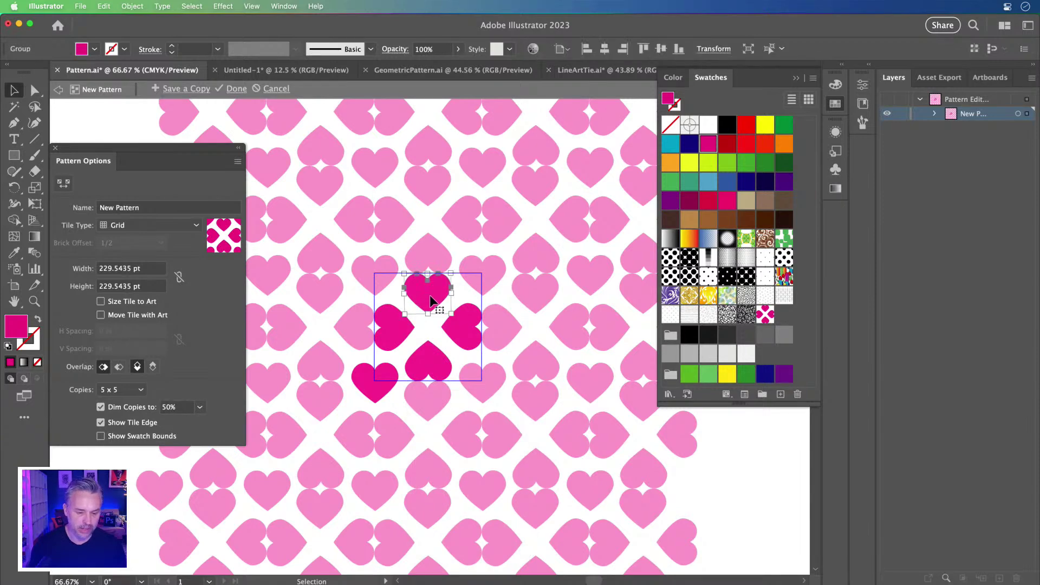
{"action": "key", "text": "shift+Down"}
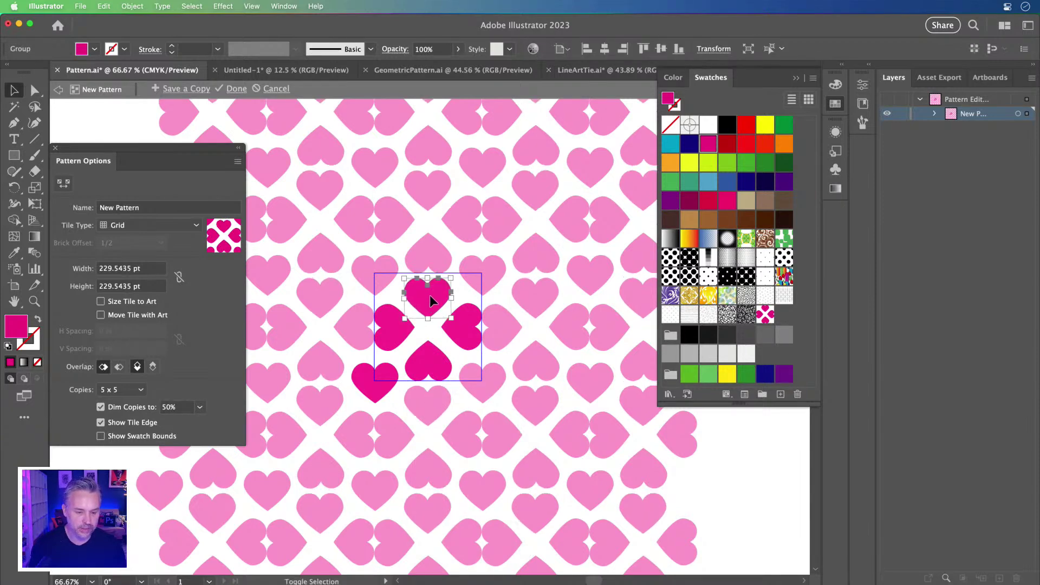
{"action": "left_click", "coordinate": [455, 332]}
{"action": "key", "text": "shift+Left"}
{"action": "left_click", "coordinate": [383, 324]}
{"action": "key", "text": "shift+Right"}
{"action": "left_click", "coordinate": [425, 363]}
{"action": "key", "text": "shift+Up"}
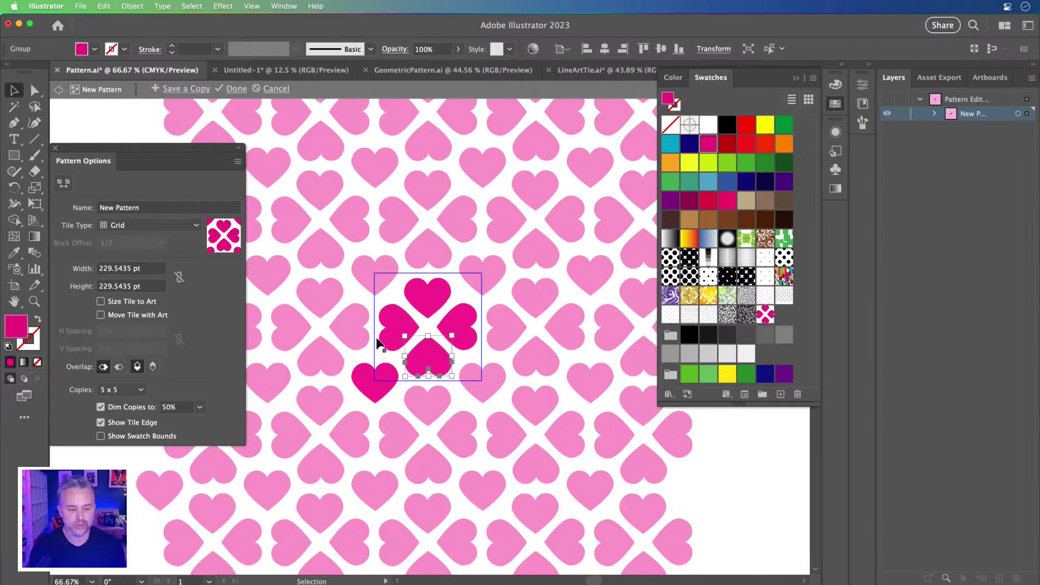
Recolor the bottom heart of the four-heart motif to a muted mauve pink
{"action": "double_click", "coordinate": [14, 331]}
{"action": "left_click", "coordinate": [580, 306]}
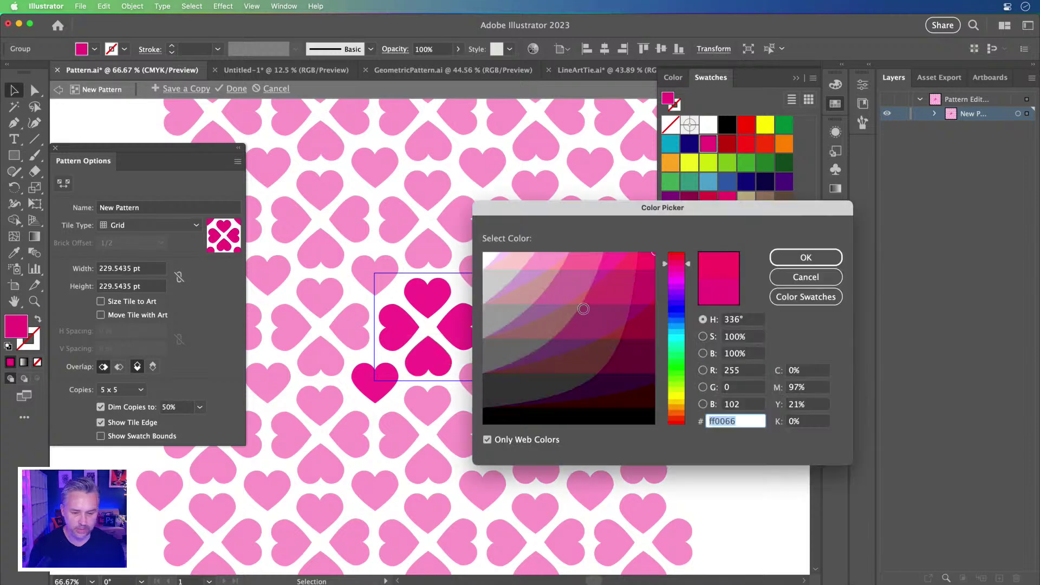
{"action": "key", "text": "Return"}
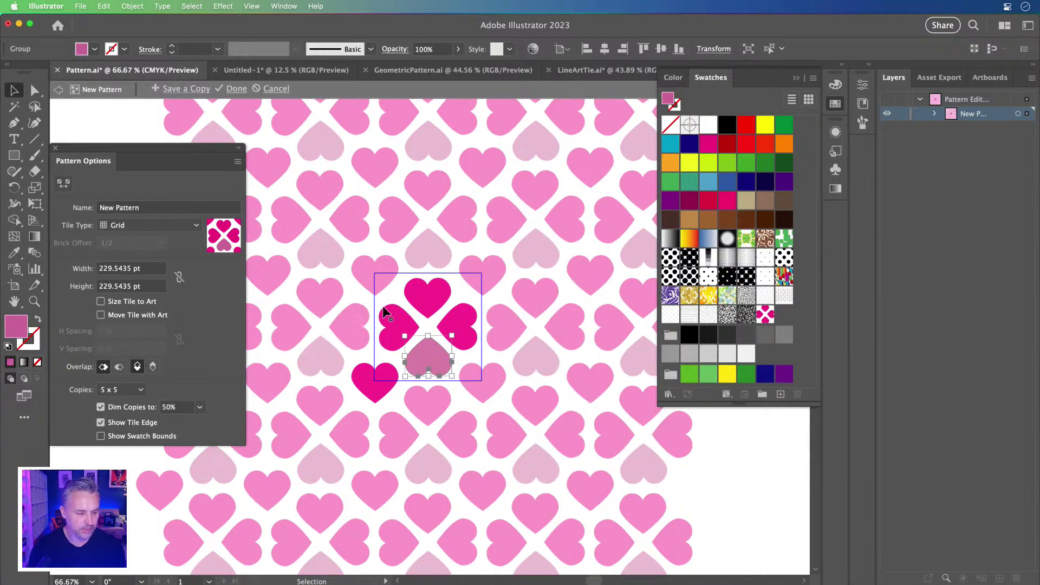
Recolor the top heart of the four-heart motif to purple, picking 9900ff
{"action": "left_click", "coordinate": [424, 297]}
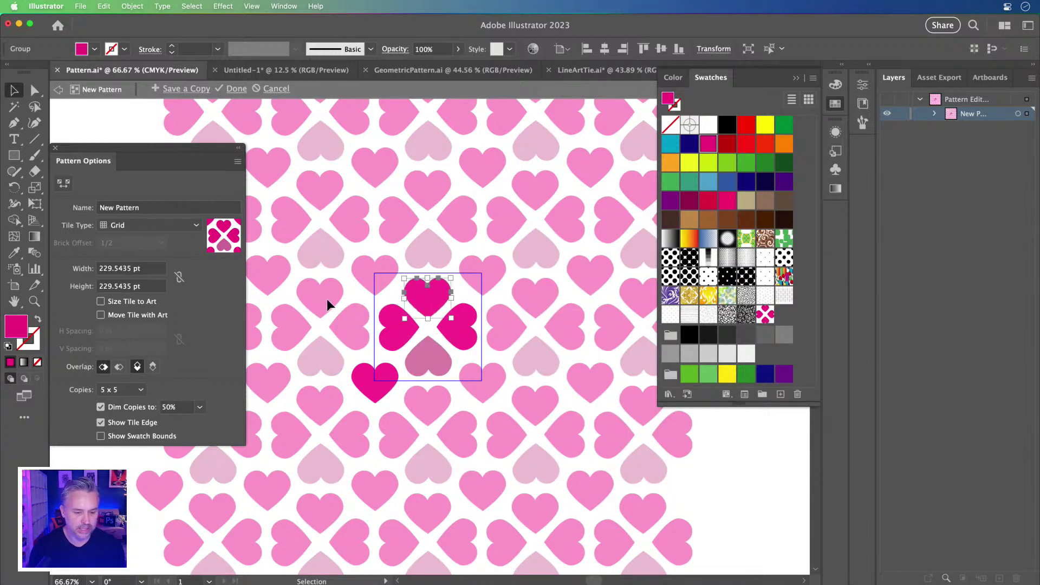
{"action": "double_click", "coordinate": [14, 330]}
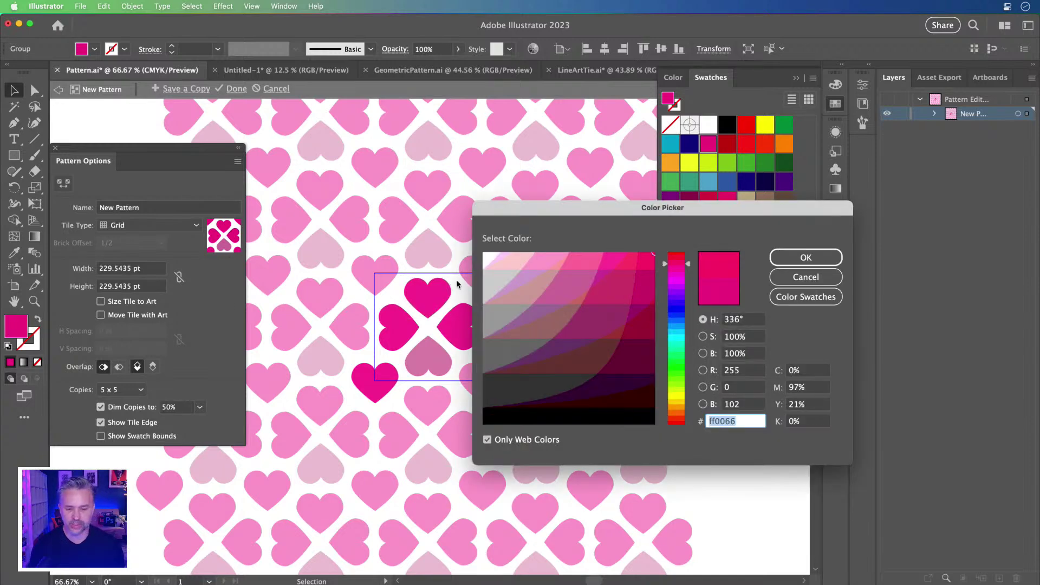
{"action": "left_click_drag", "start_coordinate": [679, 266], "coordinate": [678, 278]}
{"action": "left_click", "coordinate": [804, 258]}
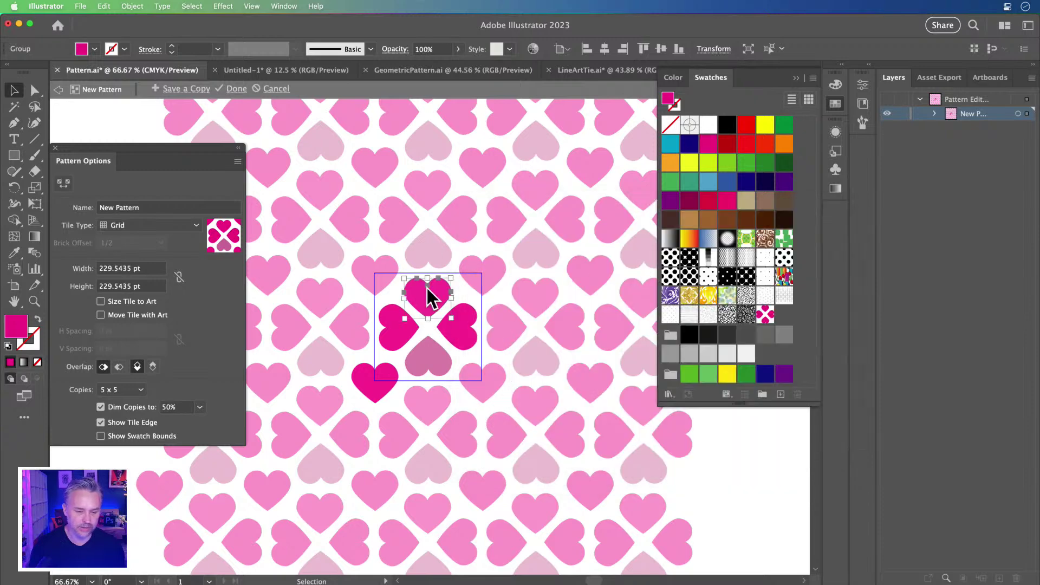
{"action": "double_click", "coordinate": [16, 330]}
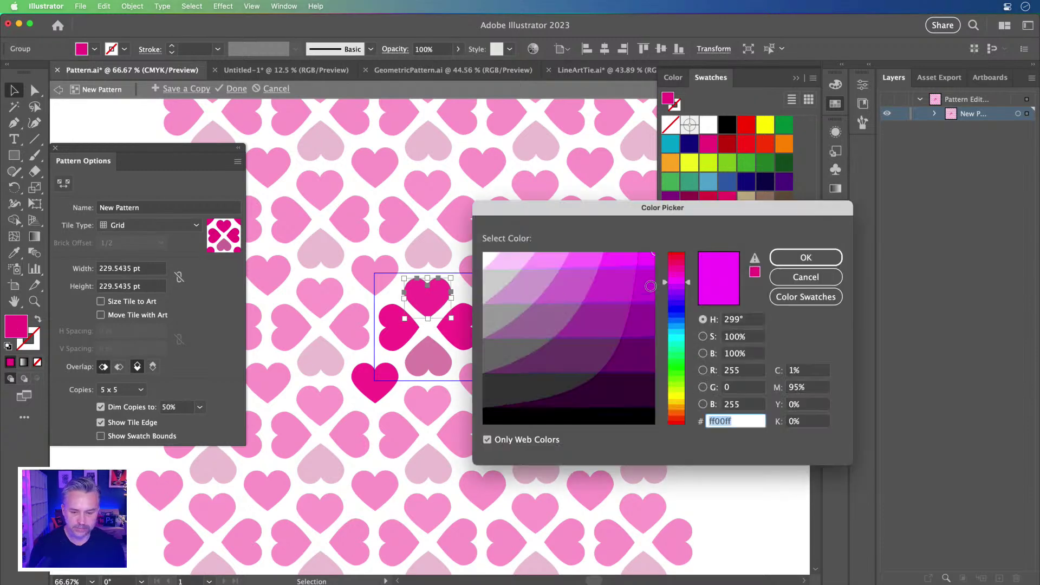
{"action": "left_click", "coordinate": [669, 291]}
{"action": "left_click", "coordinate": [668, 287]}
{"action": "left_click", "coordinate": [806, 258]}
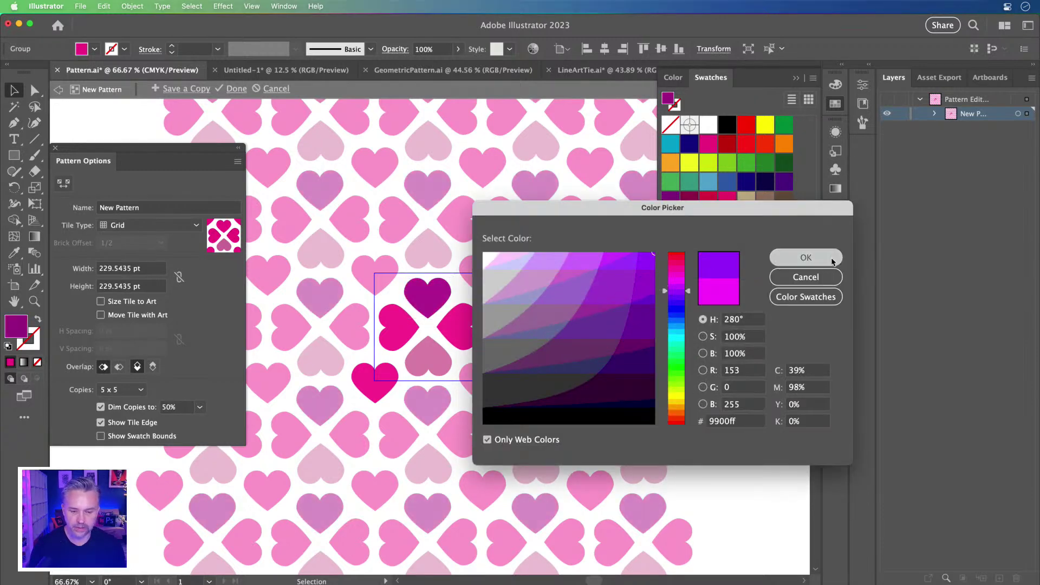
Recolor the left heart of the four-heart motif to deep purple, picking 6600ff
{"action": "left_click", "coordinate": [423, 356]}
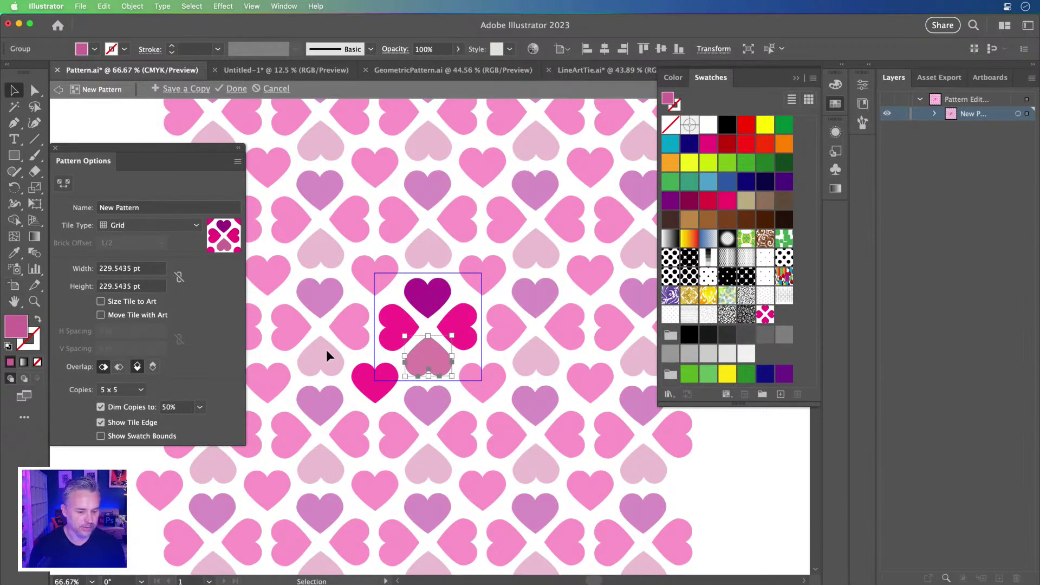
{"action": "left_click", "coordinate": [392, 322]}
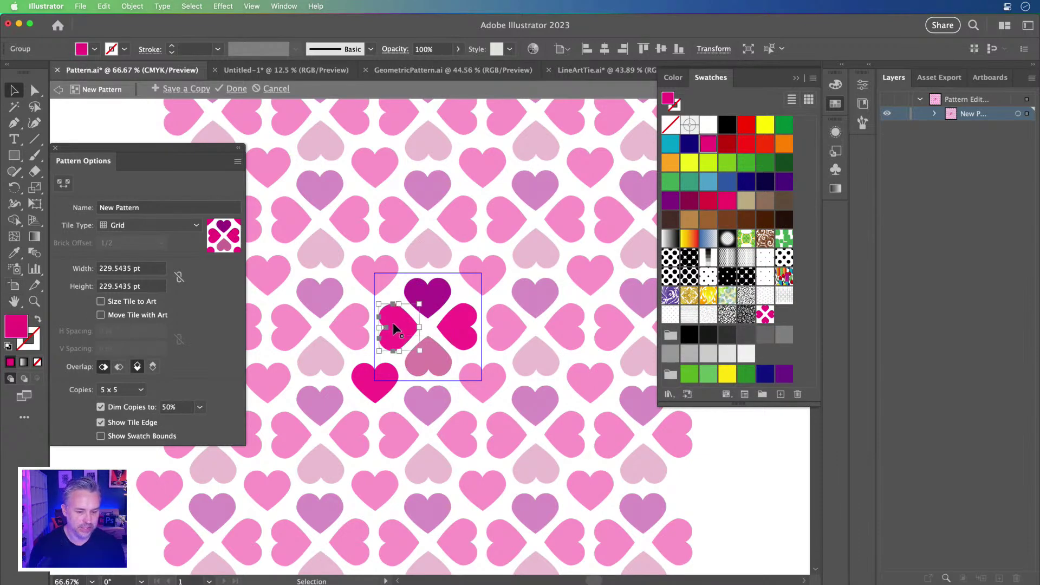
{"action": "double_click", "coordinate": [10, 326]}
{"action": "left_click_drag", "start_coordinate": [666, 276], "coordinate": [666, 289]}
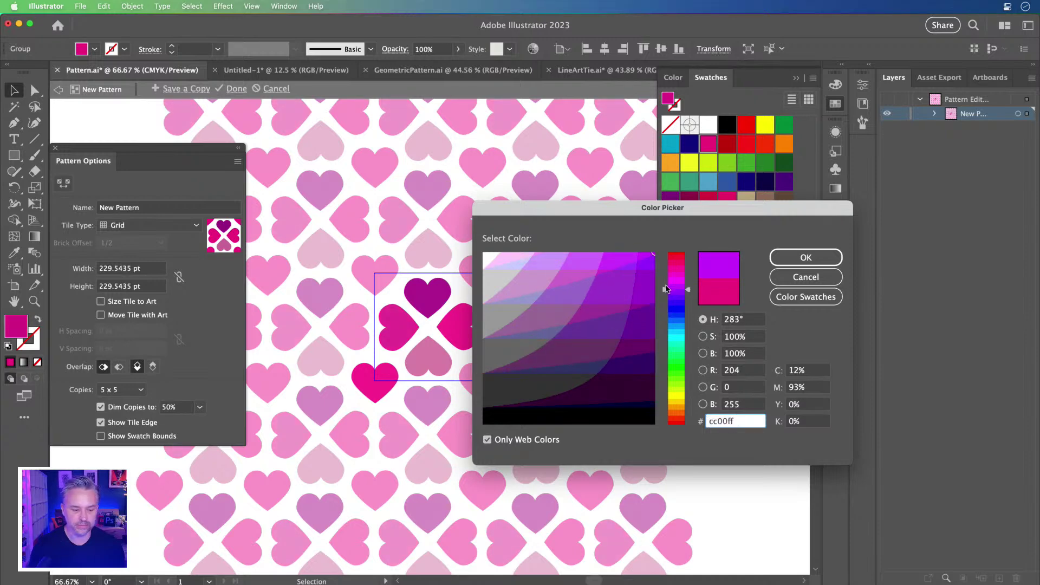
{"action": "left_click", "coordinate": [806, 260]}
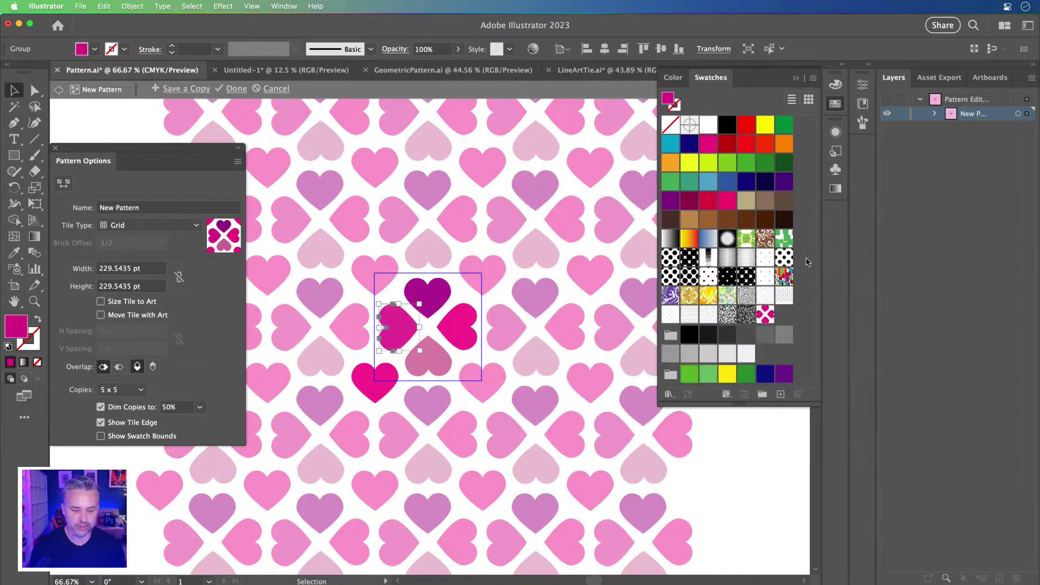
{"action": "double_click", "coordinate": [9, 328]}
{"action": "left_click", "coordinate": [666, 294]}
{"action": "left_click_drag", "start_coordinate": [667, 294], "coordinate": [666, 296]}
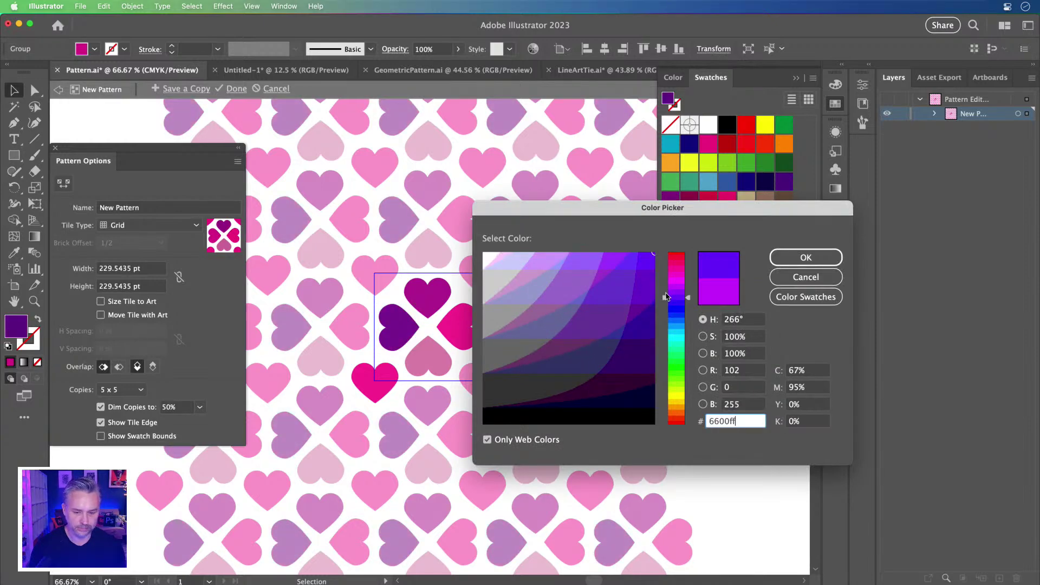
{"action": "left_click", "coordinate": [806, 258]}
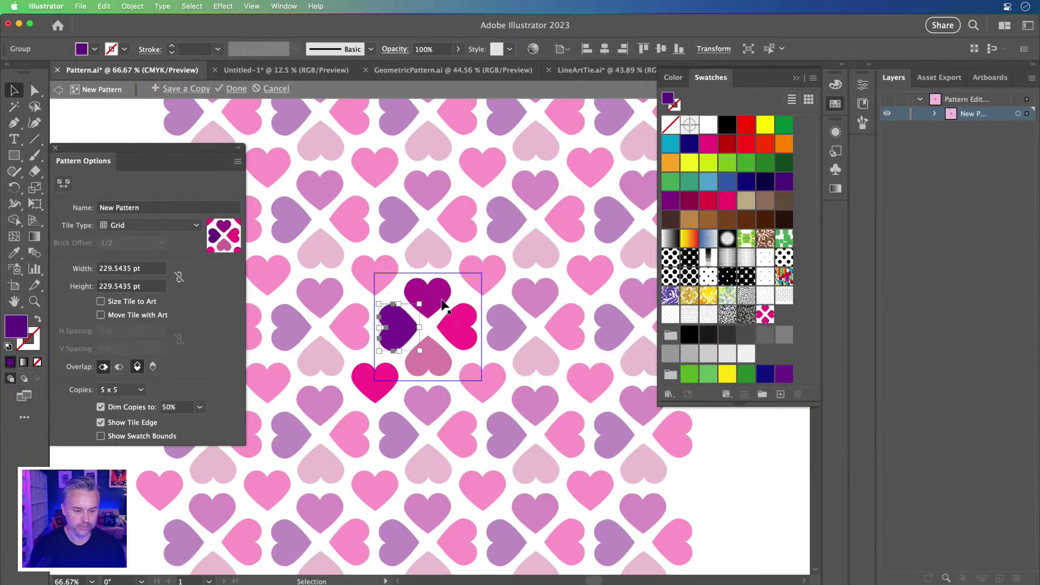
Clear the selection and finish editing the multicolored heart pattern, returning to the artwork
{"action": "left_click", "coordinate": [427, 292]}
{"action": "left_click", "coordinate": [389, 298]}
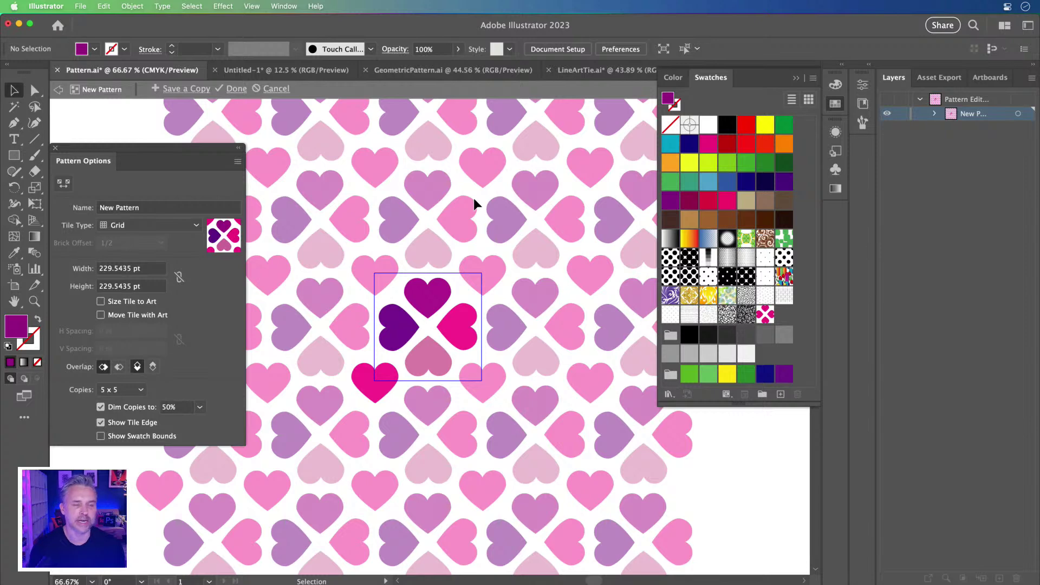
{"action": "mouse_move", "coordinate": [737, 404]}
{"action": "left_mouse_down"}
{"action": "mouse_move", "coordinate": [737, 476]}
{"action": "mouse_move", "coordinate": [737, 418]}
{"action": "left_mouse_up"}
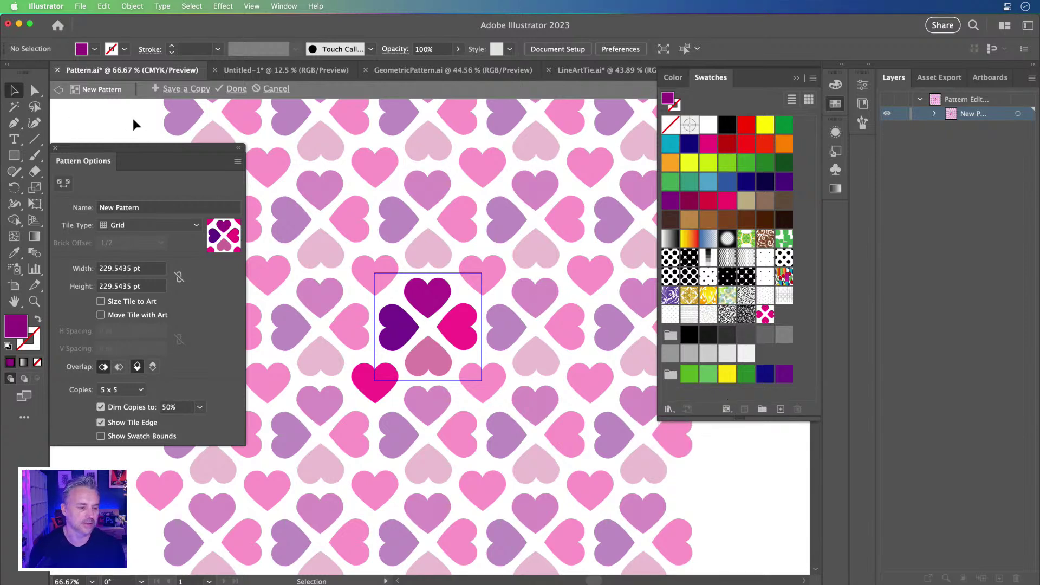
{"action": "left_click", "coordinate": [231, 89]}
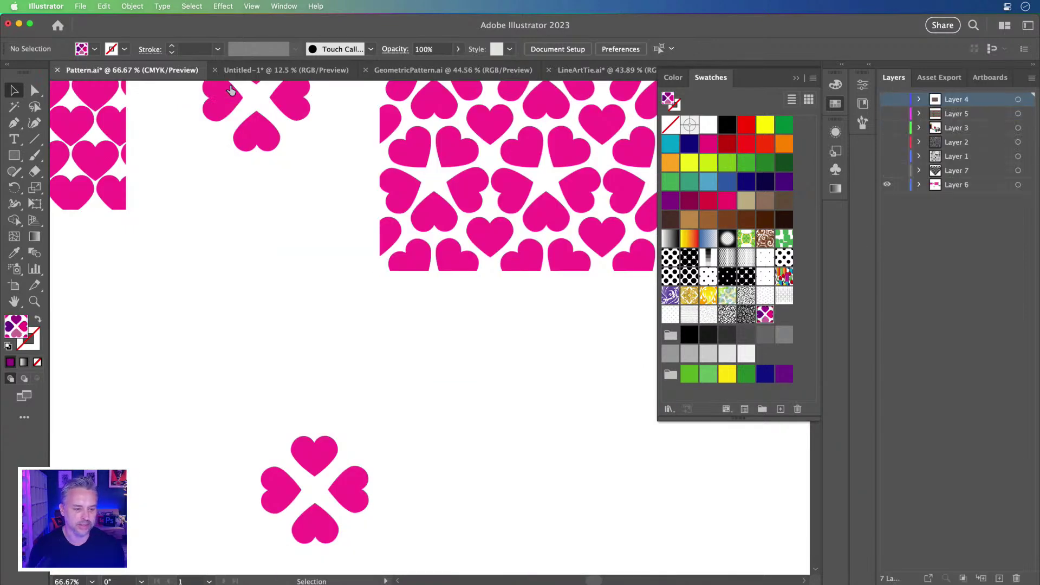
On Layer 6, draw a rectangle filled with the multicolored heart pattern beside the large pink pattern block
{"action": "key", "text": "super+minus"}
{"action": "key", "text": "super+minus"}
{"action": "key", "text": "super+minus"}
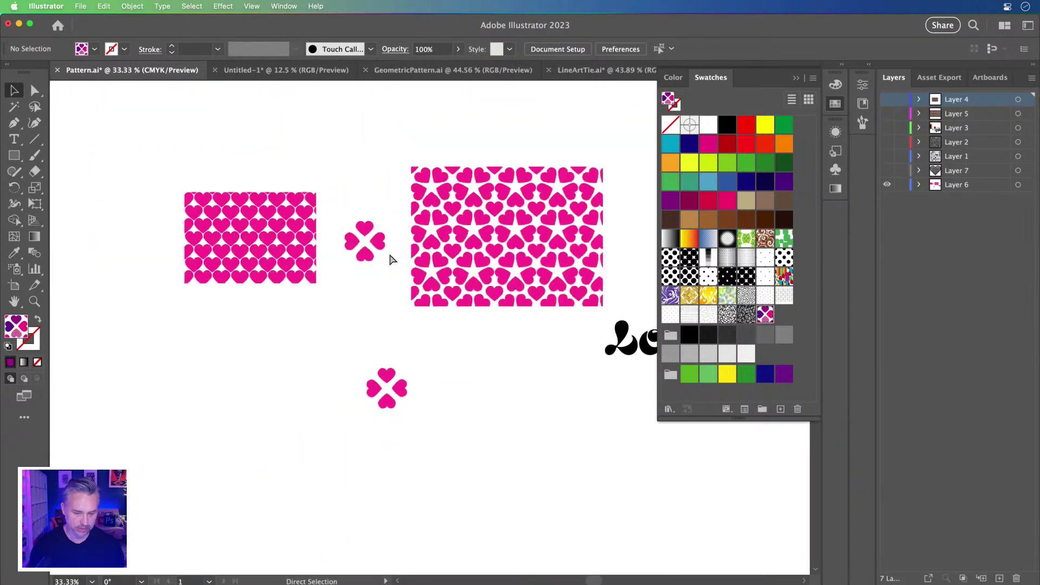
{"action": "left_click_drag", "start_coordinate": [390, 253], "coordinate": [259, 170]}
{"action": "key", "text": "m"}
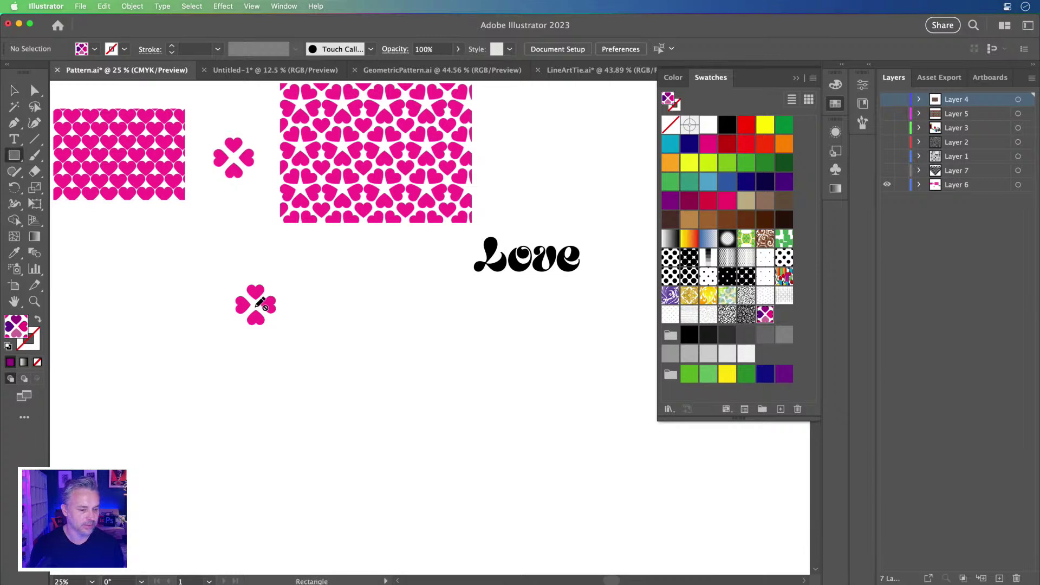
{"action": "left_click", "coordinate": [932, 187]}
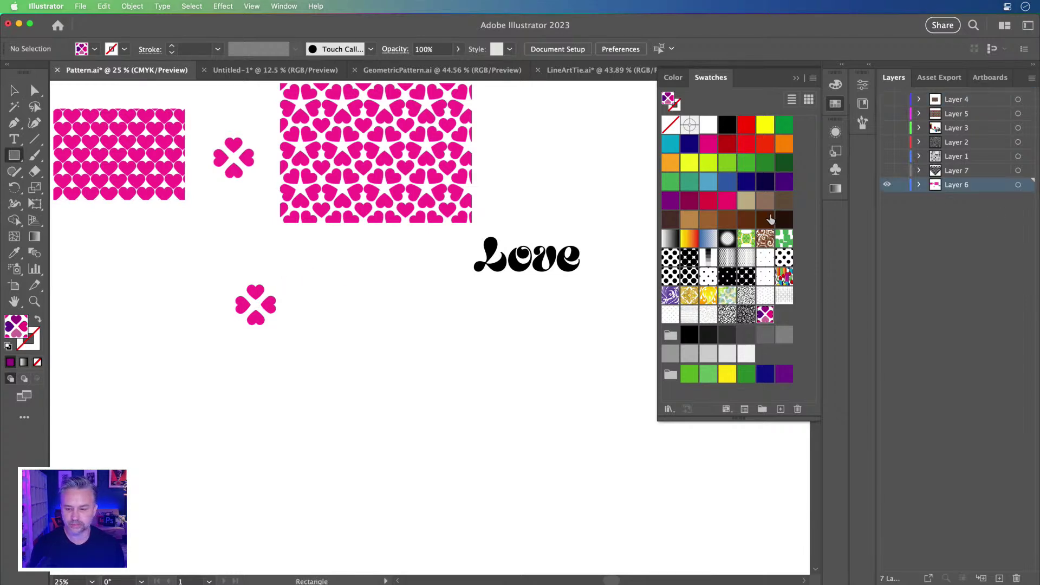
{"action": "mouse_move", "coordinate": [303, 285]}
{"action": "left_mouse_down"}
{"action": "mouse_move", "coordinate": [444, 427]}
{"action": "mouse_move", "coordinate": [645, 560]}
{"action": "left_mouse_up"}
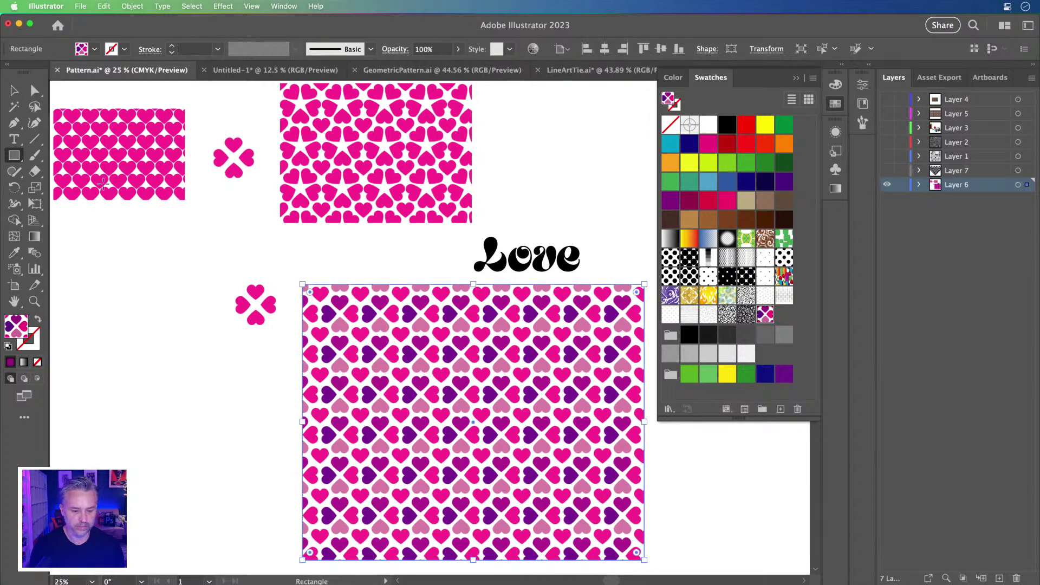
{"action": "key", "text": "super+z"}
{"action": "mouse_move", "coordinate": [481, 98]}
{"action": "left_mouse_down"}
{"action": "mouse_move", "coordinate": [607, 231]}
{"action": "mouse_move", "coordinate": [670, 203]}
{"action": "mouse_move", "coordinate": [671, 219]}
{"action": "left_mouse_up"}
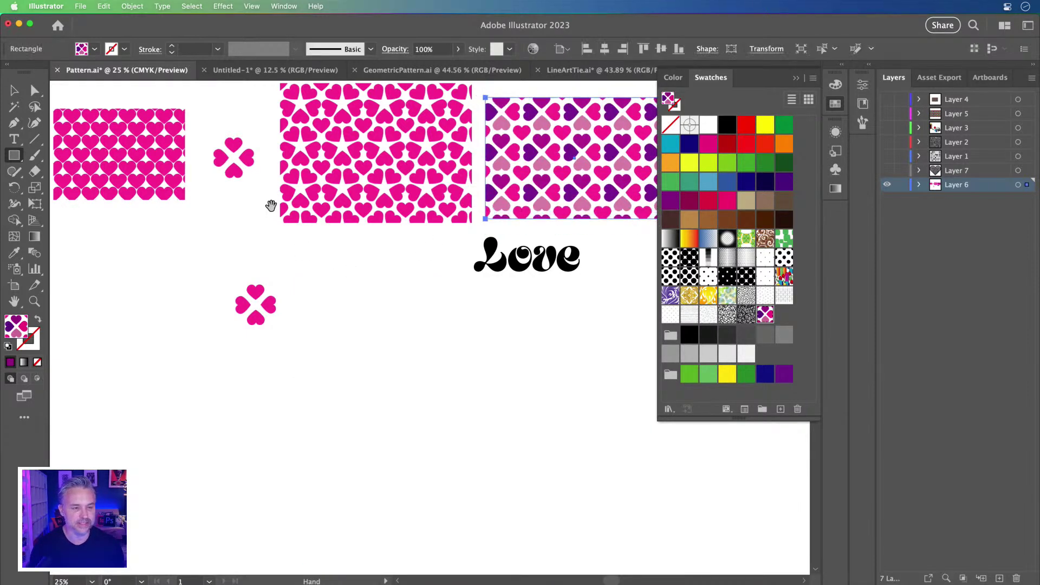
Move the pattern blocks and the upper four-heart motif closer together in their row
{"action": "left_click_drag", "start_coordinate": [270, 206], "coordinate": [241, 269]}
{"action": "left_click", "coordinate": [11, 90]}
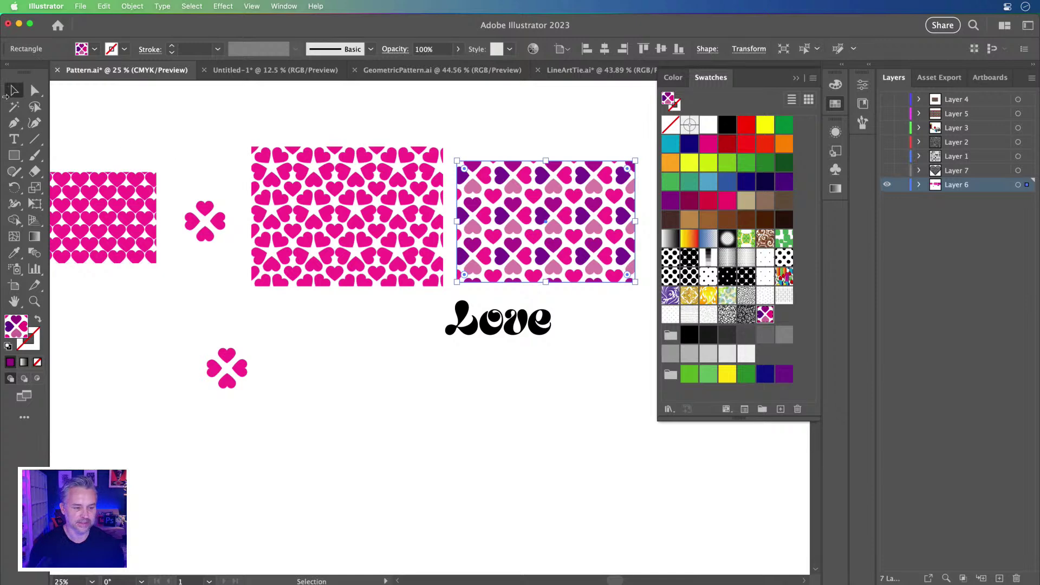
{"action": "left_click", "coordinate": [396, 218], "text": "shift"}
{"action": "left_click_drag", "start_coordinate": [394, 222], "coordinate": [370, 222]}
{"action": "left_click_drag", "start_coordinate": [206, 208], "coordinate": [191, 208]}
{"action": "left_click", "coordinate": [111, 206]}
{"action": "left_click", "coordinate": [144, 147]}
Delete the spare four-heart motif below the row and collapse the swatches to clear the canvas
{"action": "left_click_drag", "start_coordinate": [230, 360], "coordinate": [184, 287]}
{"action": "key", "text": "Delete"}
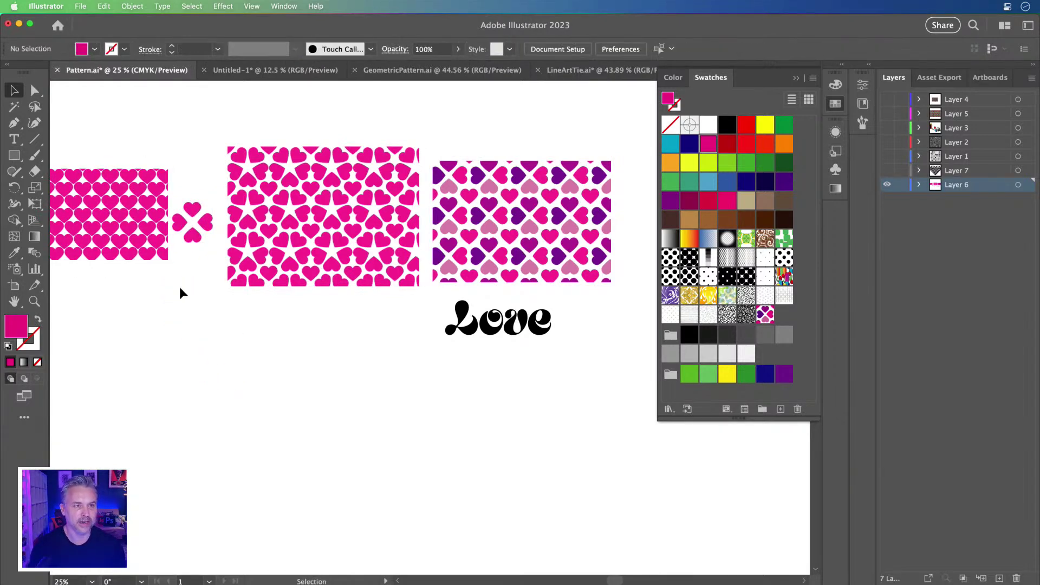
{"action": "left_click_drag", "start_coordinate": [155, 327], "coordinate": [233, 341]}
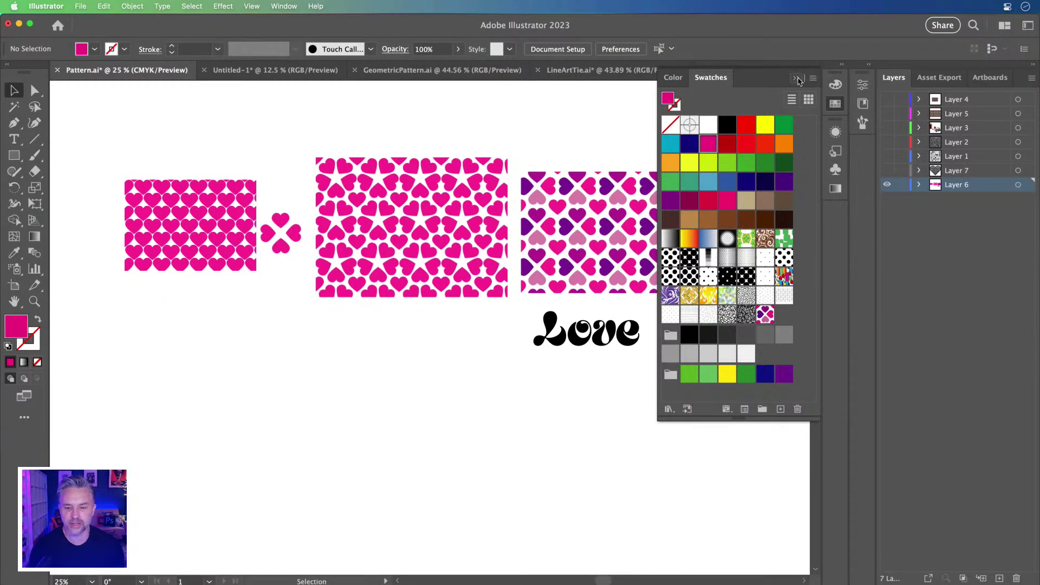
{"action": "left_click", "coordinate": [796, 79]}
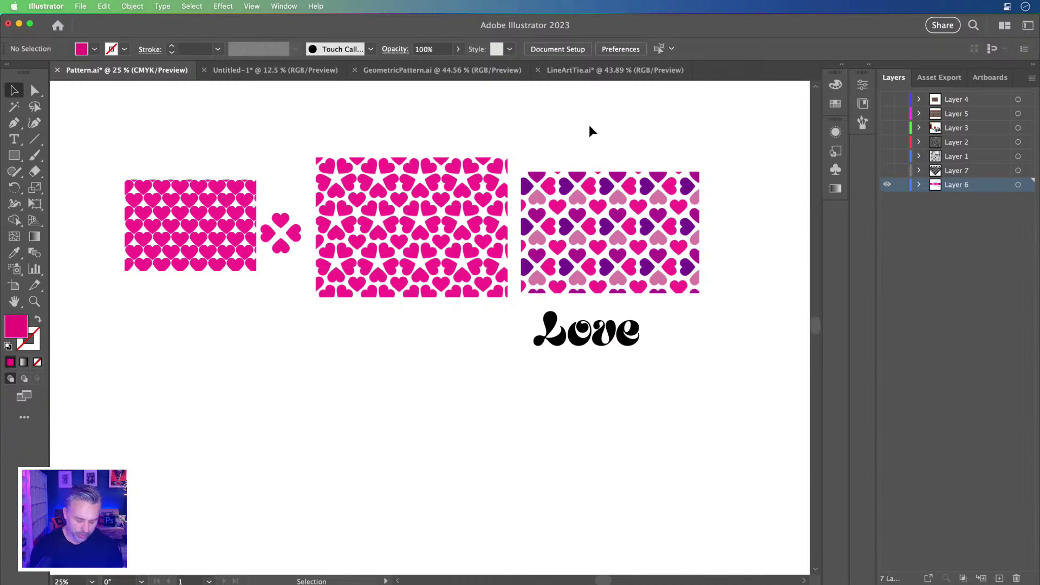
Move the Love text into the empty space below the pattern blocks
{"action": "key", "text": "super+equal"}
{"action": "key", "text": "super+equal"}
{"action": "scroll", "coordinate": [537, 234], "scroll_direction": "right", "scroll_amount": 5}
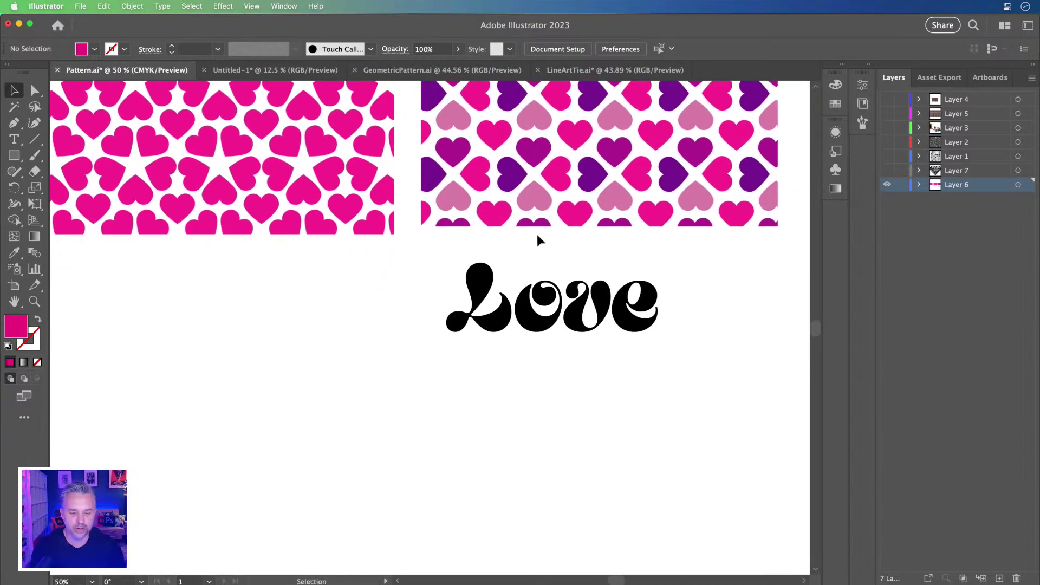
{"action": "left_click", "coordinate": [477, 303]}
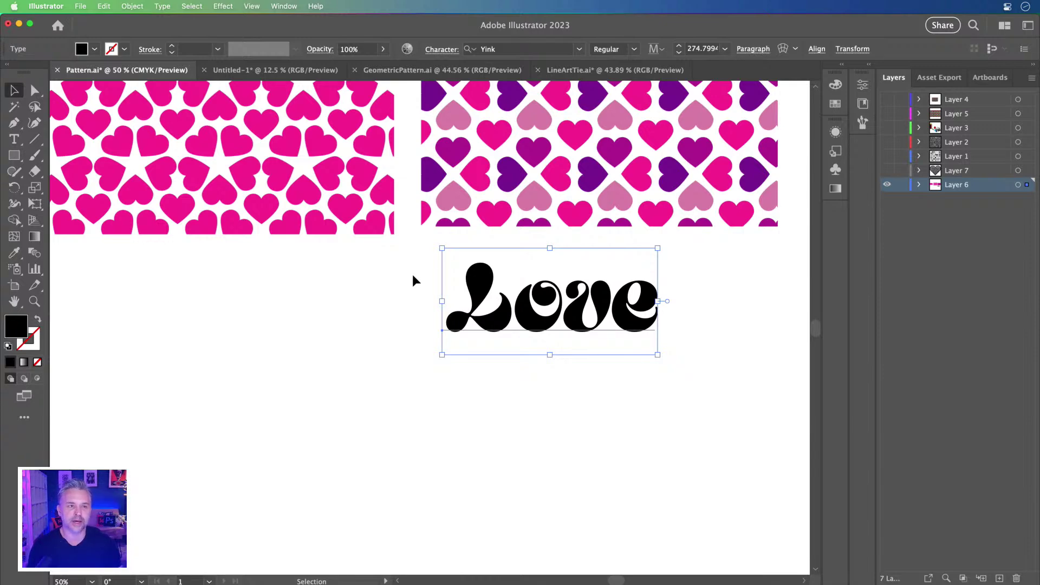
{"action": "left_click_drag", "start_coordinate": [507, 320], "coordinate": [308, 395]}
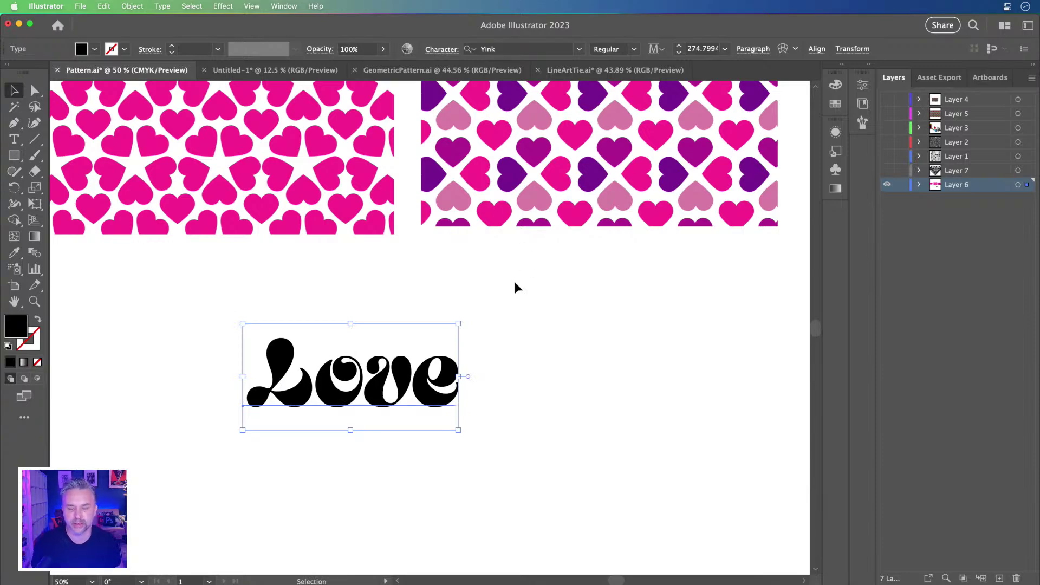
{"action": "left_click", "coordinate": [511, 354]}
{"action": "key", "text": "p"}
{"action": "left_click_drag", "start_coordinate": [508, 376], "coordinate": [536, 281]}
{"action": "key", "text": "super+minus"}
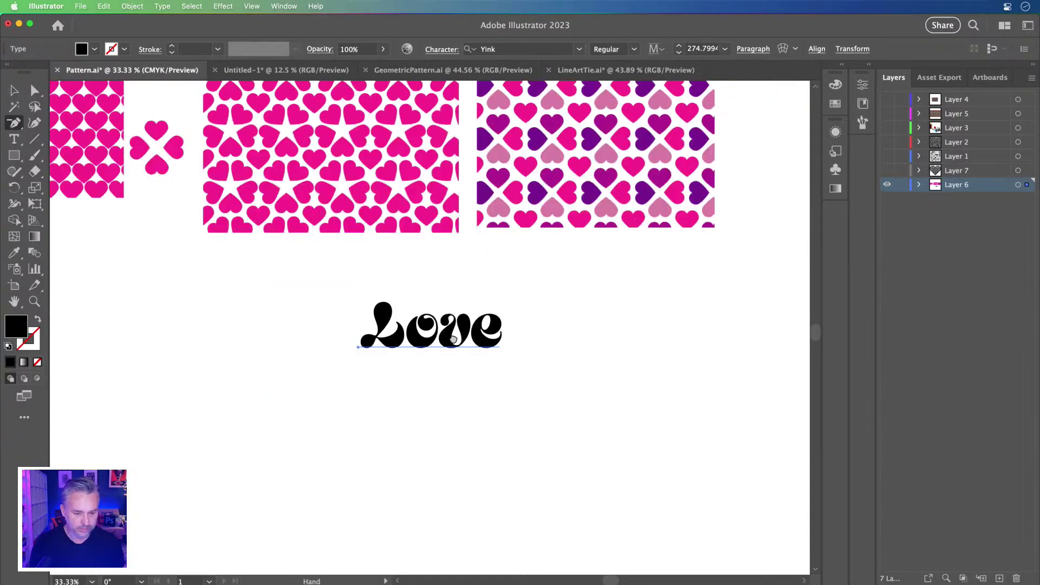
{"action": "left_click", "coordinate": [450, 316]}
{"action": "left_click", "coordinate": [647, 325]}
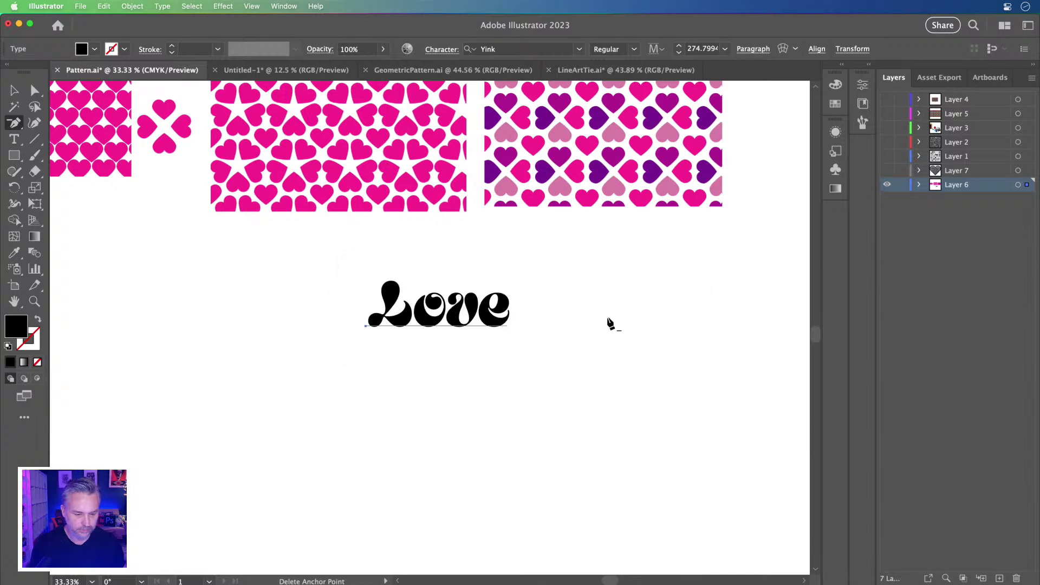
Reposition the Love text and fill it with the multicolored heart pattern sampled with the Eyedropper
{"action": "left_click", "coordinate": [14, 91]}
{"action": "left_click_drag", "start_coordinate": [420, 308], "coordinate": [344, 356]}
{"action": "key", "text": "i"}
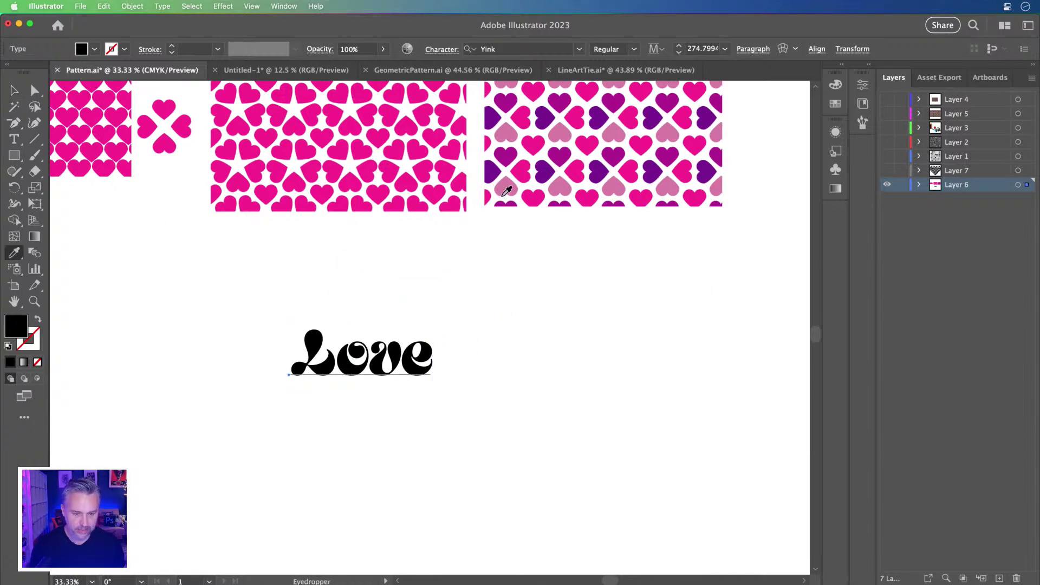
{"action": "left_click", "coordinate": [503, 187]}
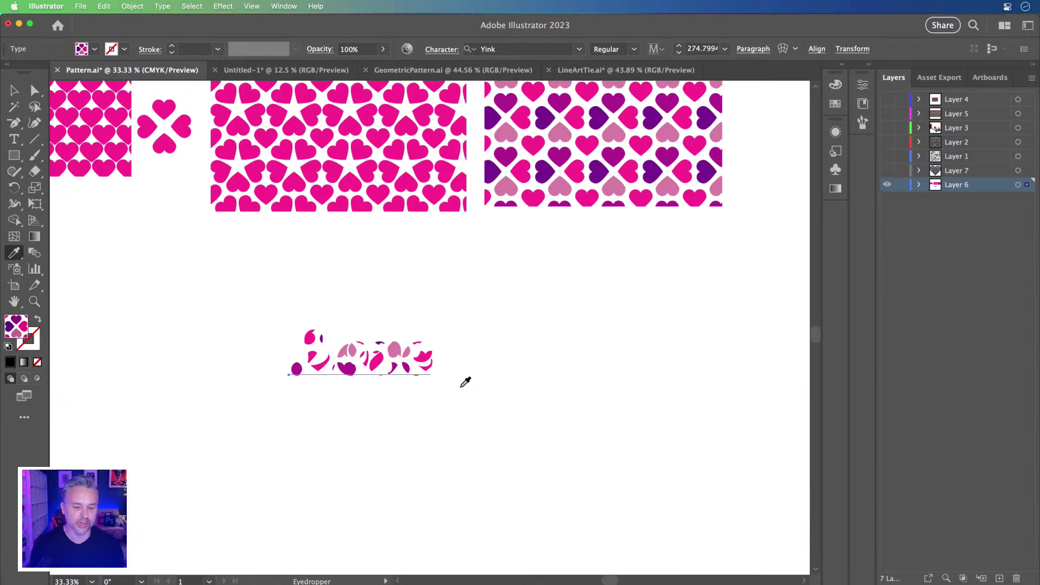
Scale the Love text up to about 664 pt and place it below the pattern blocks
{"action": "left_click", "coordinate": [869, 65]}
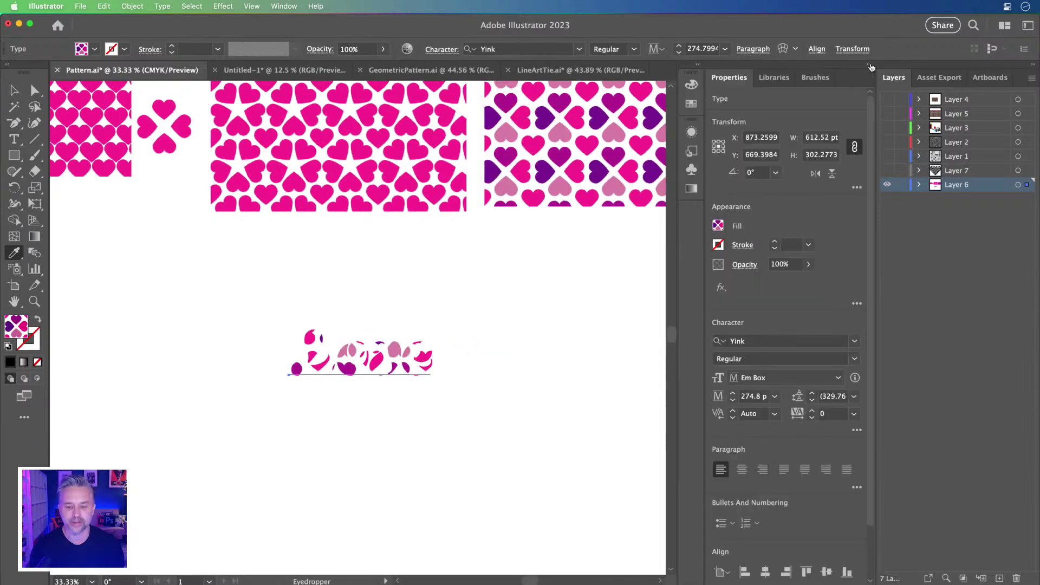
{"action": "left_click", "coordinate": [718, 225]}
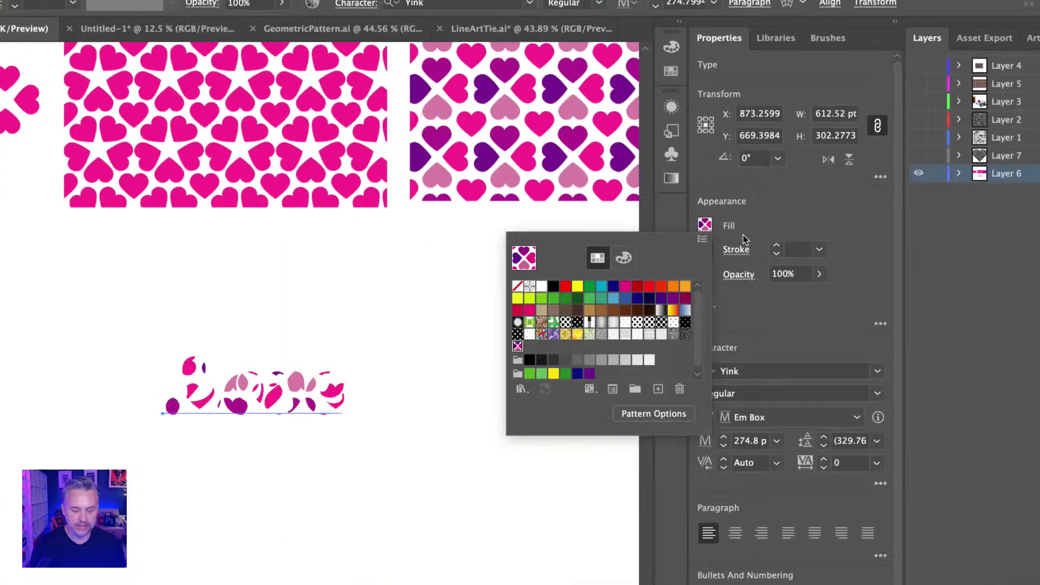
{"action": "key", "text": "Escape"}
{"action": "key", "text": "v"}
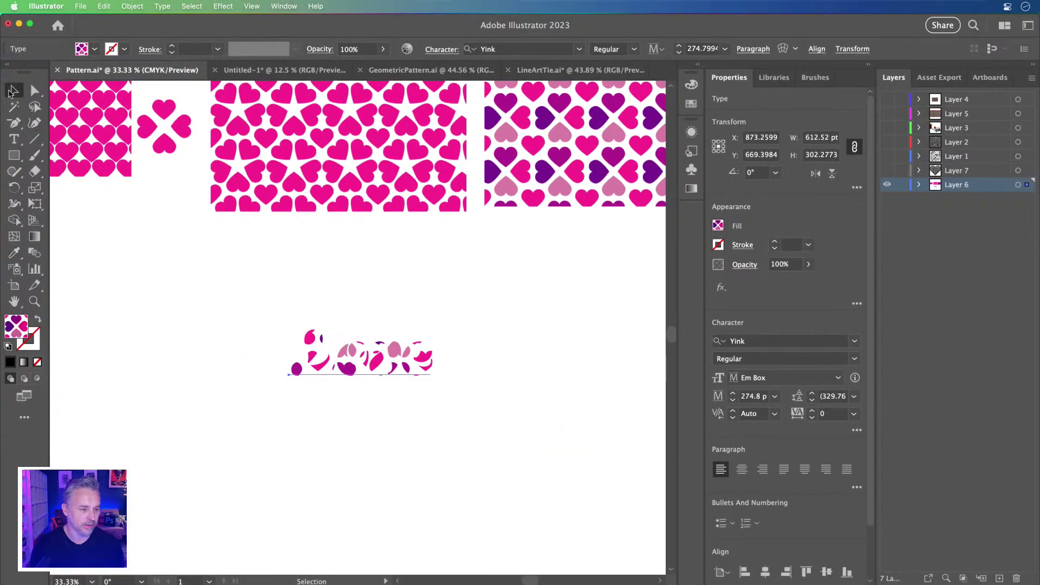
{"action": "left_click_drag", "start_coordinate": [289, 321], "coordinate": [166, 260]}
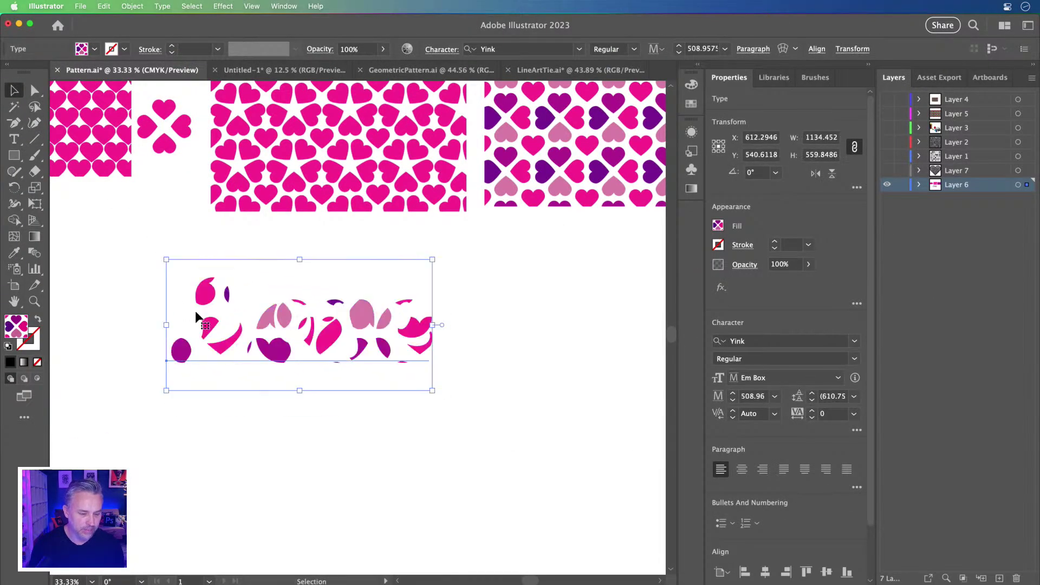
{"action": "left_click_drag", "start_coordinate": [223, 329], "coordinate": [329, 377]}
{"action": "left_click_drag", "start_coordinate": [272, 308], "coordinate": [212, 281]}
{"action": "left_click_drag", "start_coordinate": [247, 322], "coordinate": [272, 320]}
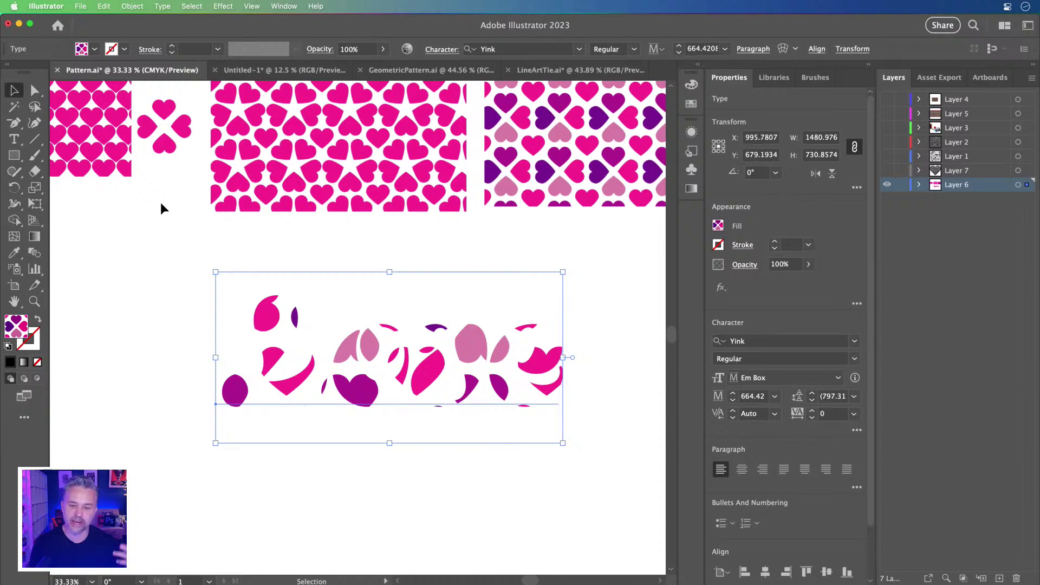
Reopen the multicolored heart swatch in pattern editing mode and view it at 100%
{"action": "left_click", "coordinate": [700, 66]}
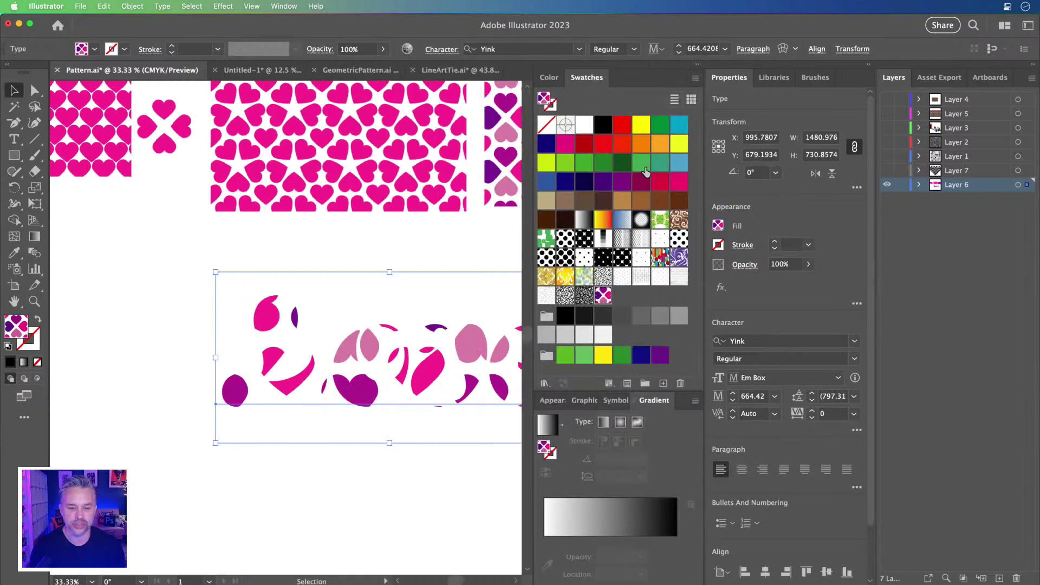
{"action": "double_click", "coordinate": [603, 297]}
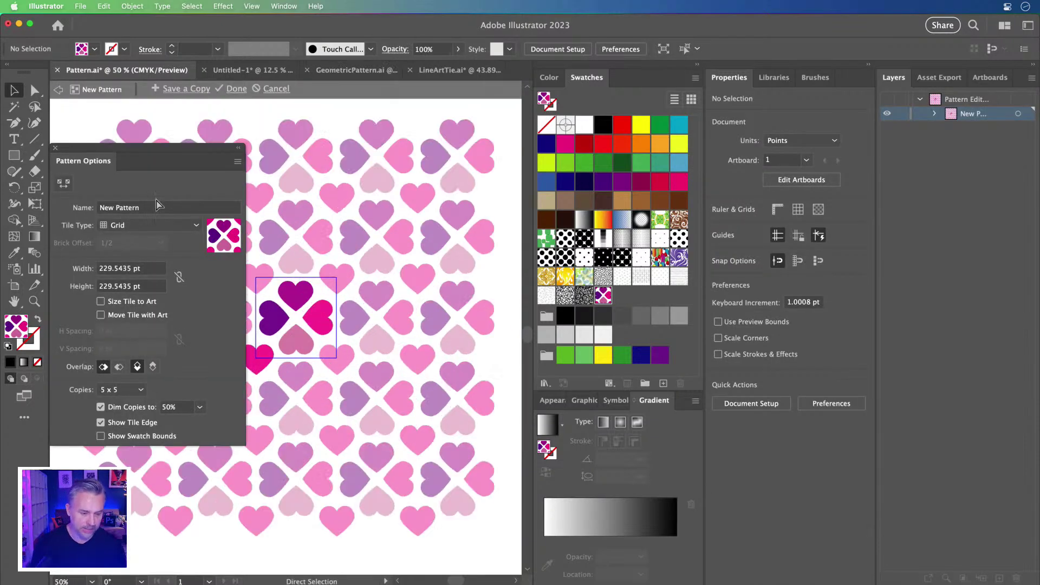
{"action": "key", "text": "super+1"}
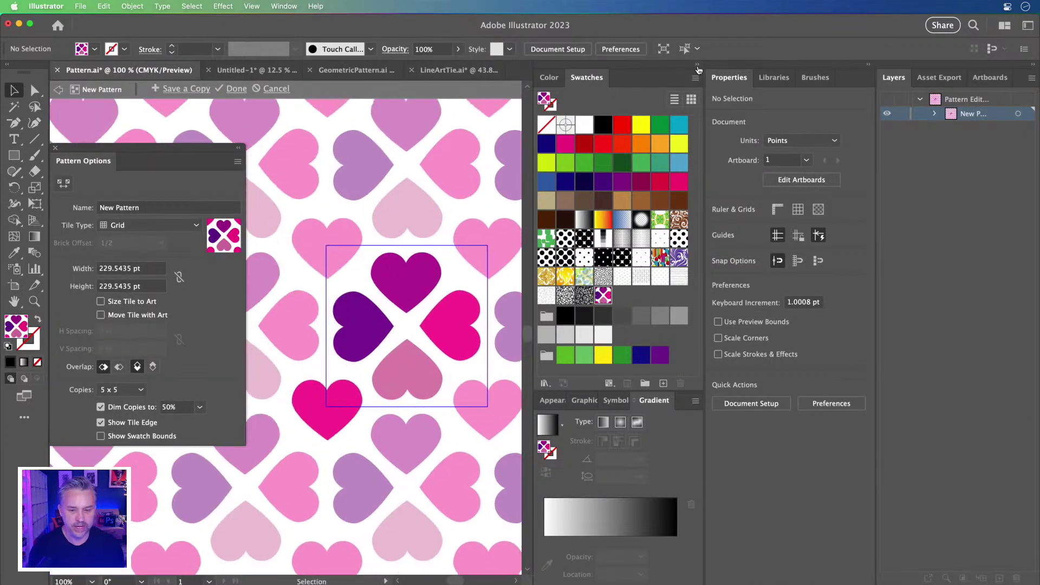
Draw a rectangle slightly larger than the pattern tile and fill it with the magenta swatch
{"action": "left_click", "coordinate": [868, 66]}
{"action": "left_click", "coordinate": [15, 156]}
{"action": "mouse_move", "coordinate": [320, 239]}
{"action": "left_mouse_down"}
{"action": "mouse_move", "coordinate": [471, 423]}
{"action": "mouse_move", "coordinate": [504, 428]}
{"action": "mouse_move", "coordinate": [495, 424]}
{"action": "left_mouse_up"}
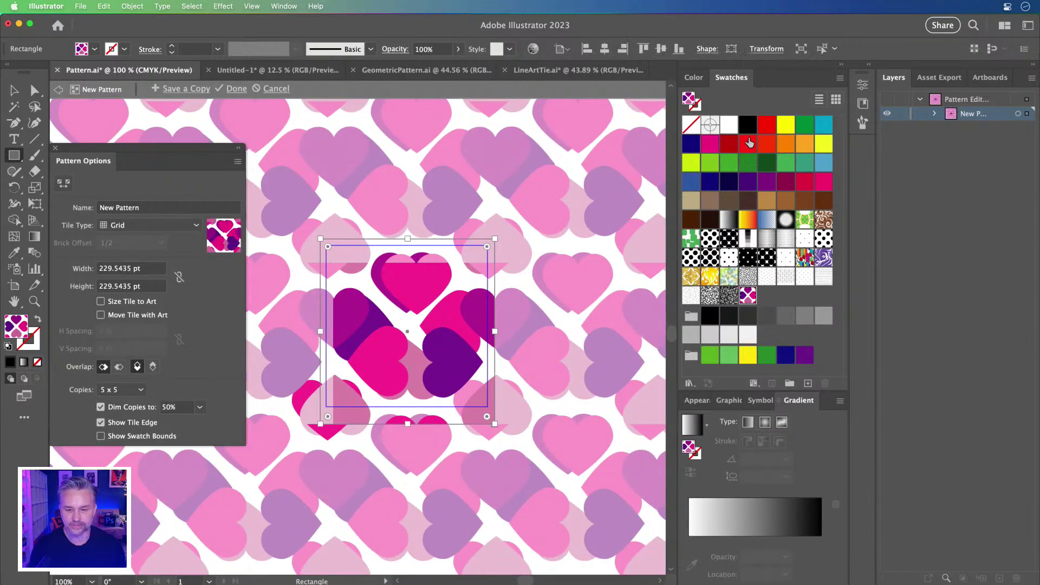
{"action": "left_click", "coordinate": [707, 145]}
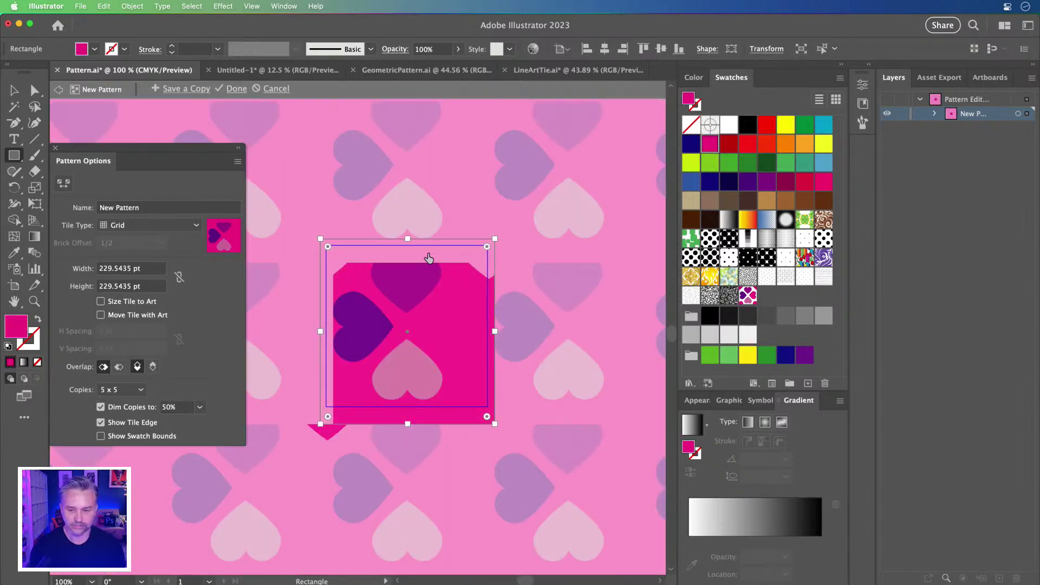
Recolor the background rectangle in the pattern tile to light pink ff99cc and finish editing the pattern
{"action": "double_click", "coordinate": [15, 325]}
{"action": "left_click_drag", "start_coordinate": [568, 278], "coordinate": [540, 259]}
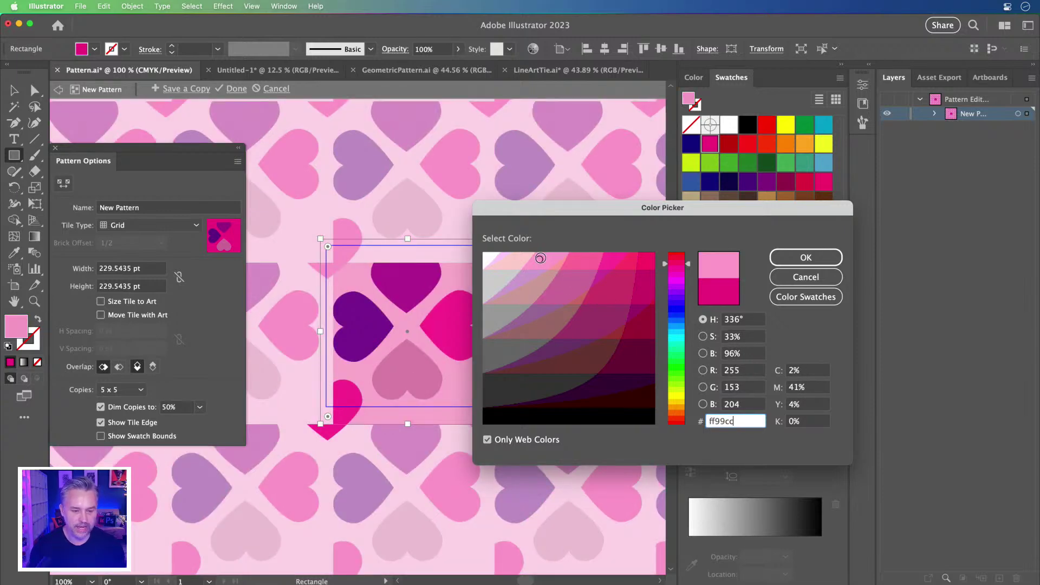
{"action": "left_click", "coordinate": [798, 259]}
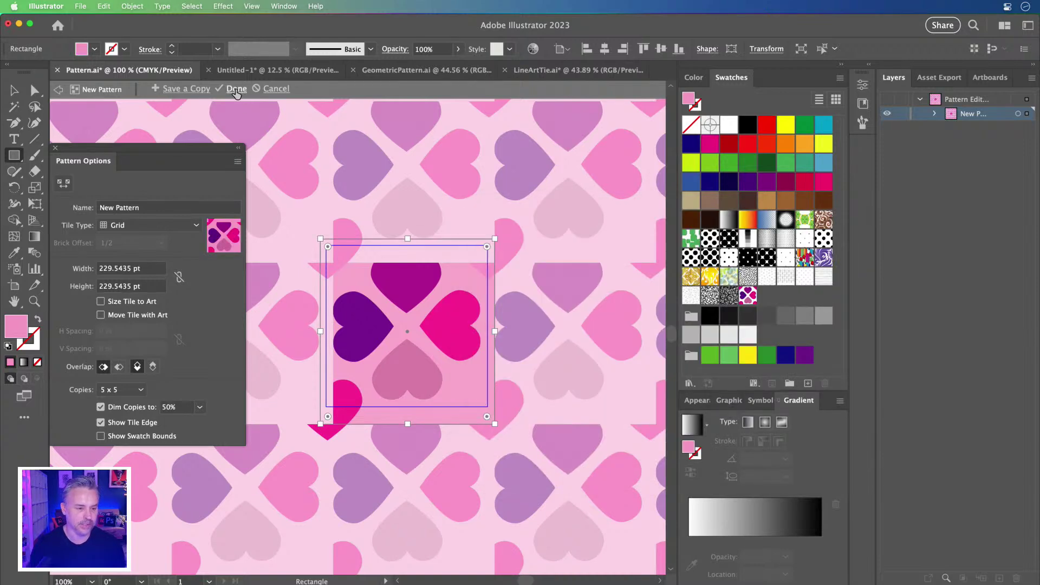
{"action": "left_click", "coordinate": [237, 89]}
Make Layer 6 active and reopen the multicolored heart swatch in pattern editing mode
{"action": "left_click", "coordinate": [14, 91]}
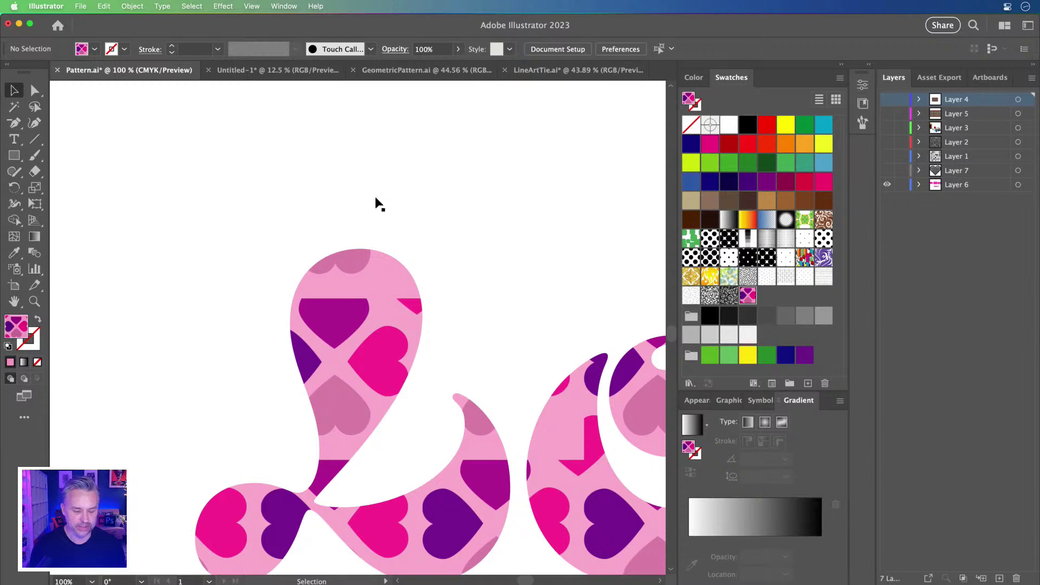
{"action": "left_click", "coordinate": [965, 189]}
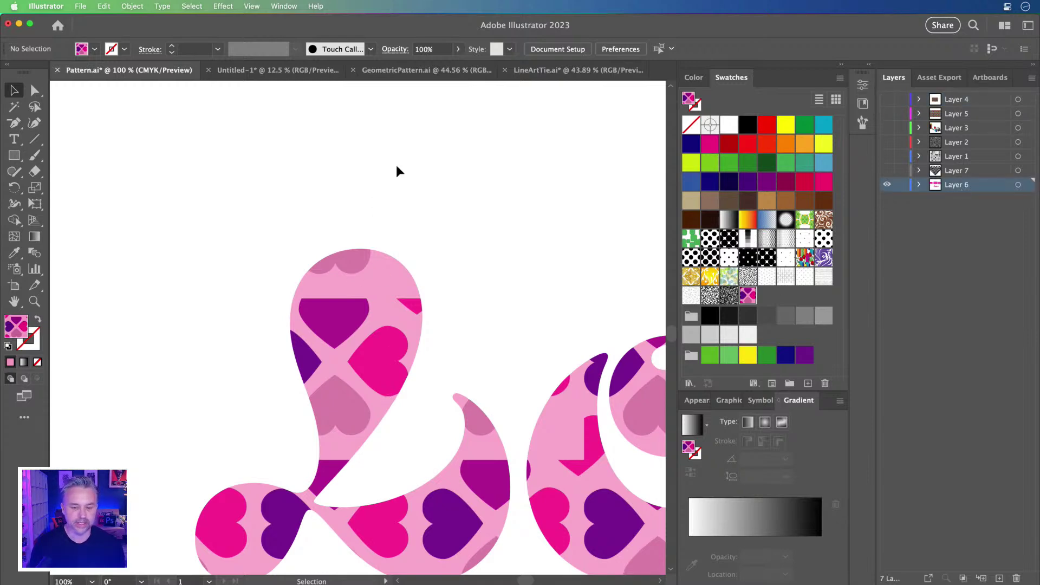
{"action": "scroll", "coordinate": [185, 373], "scroll_direction": "up", "scroll_amount": 10}
{"action": "key", "text": "super+minus"}
{"action": "key", "text": "super+minus"}
{"action": "key", "text": "super+minus"}
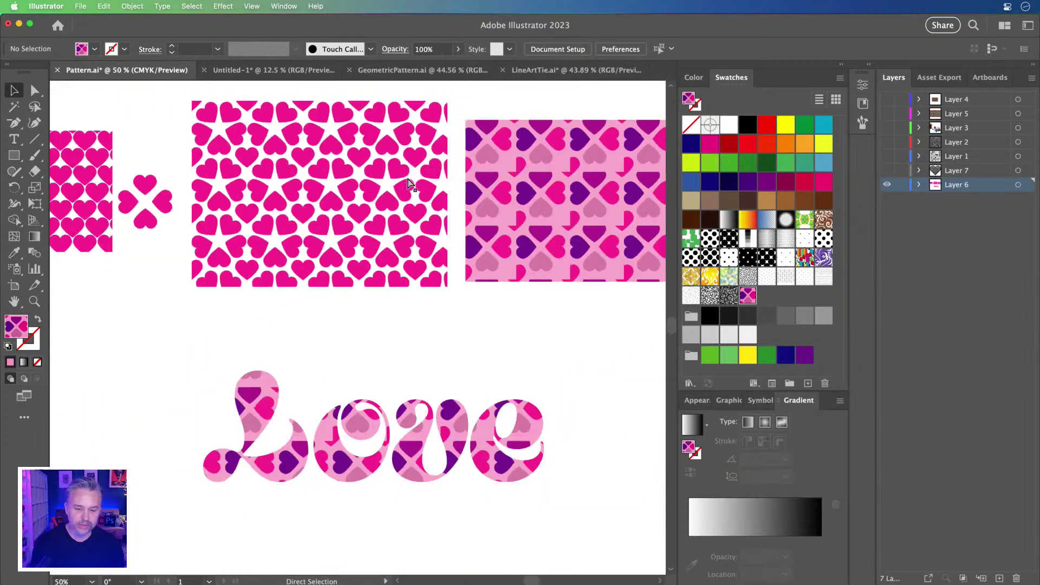
{"action": "scroll", "coordinate": [629, 337], "scroll_direction": "right", "scroll_amount": 1}
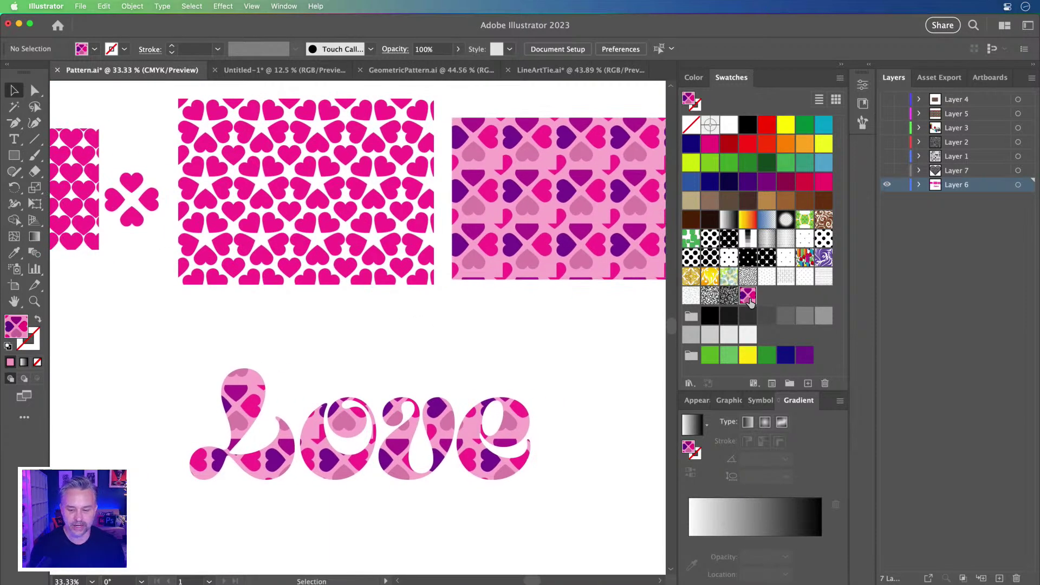
{"action": "double_click", "coordinate": [748, 296]}
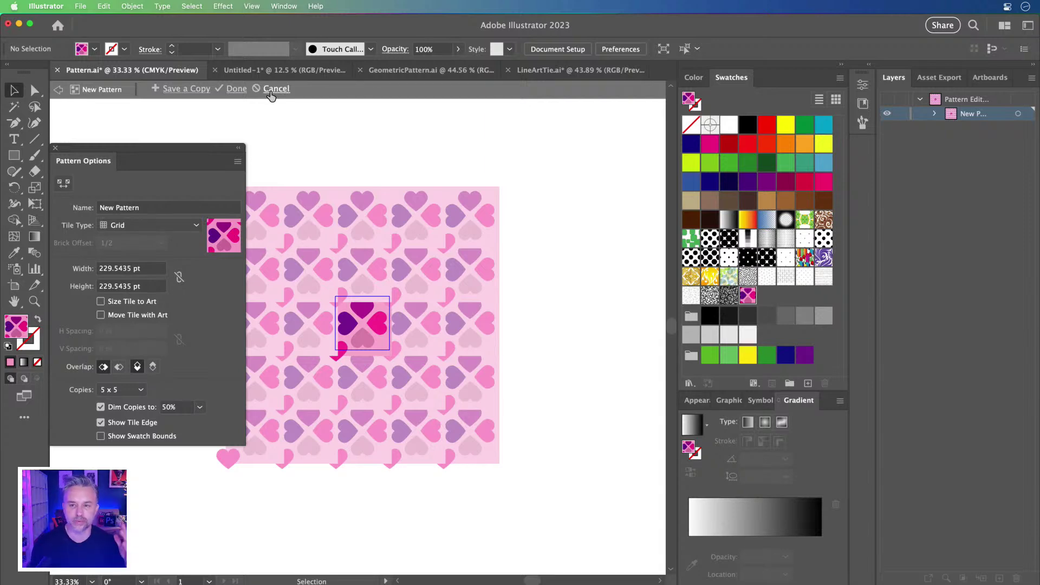
{"action": "key", "text": "super+equal"}
{"action": "key", "text": "super+equal"}
{"action": "key", "text": "super+equal"}
{"action": "key", "text": "super+equal"}
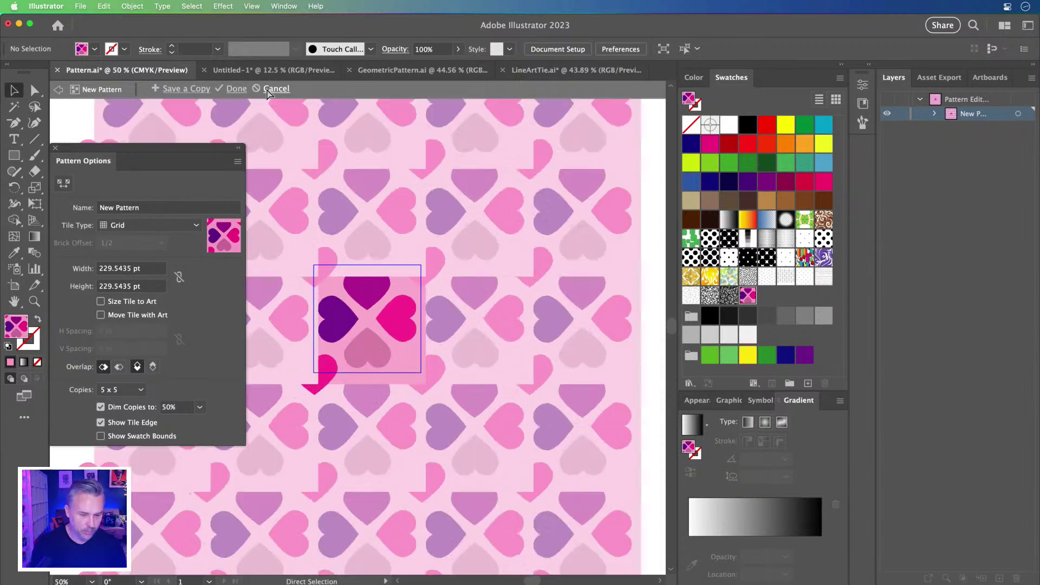
Delete the pink background rectangle from the pattern tile after trying it aligned with the tile edge, and save the pattern edit
{"action": "left_click", "coordinate": [388, 307]}
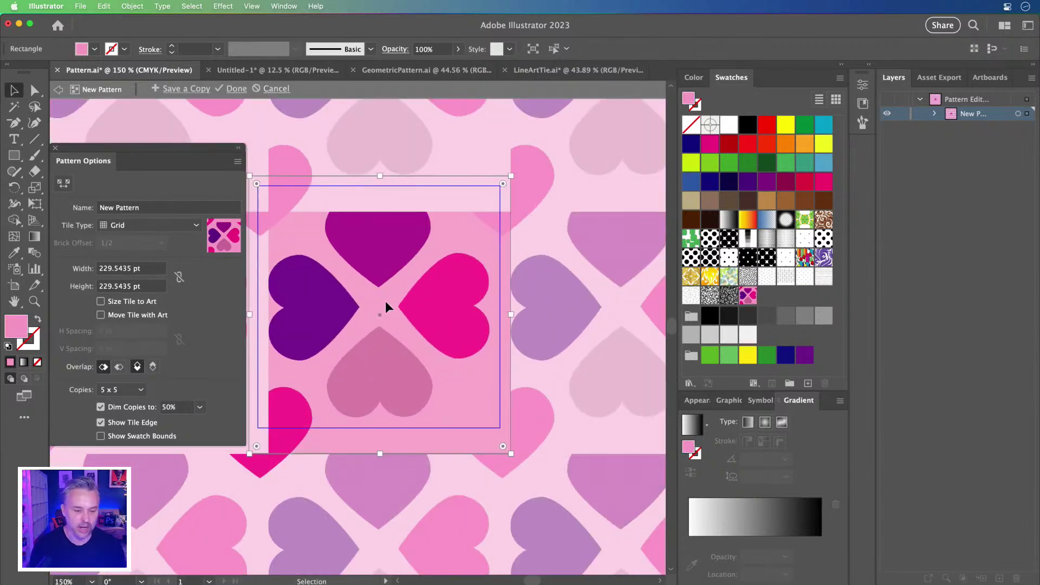
{"action": "left_click_drag", "start_coordinate": [388, 309], "coordinate": [371, 288]}
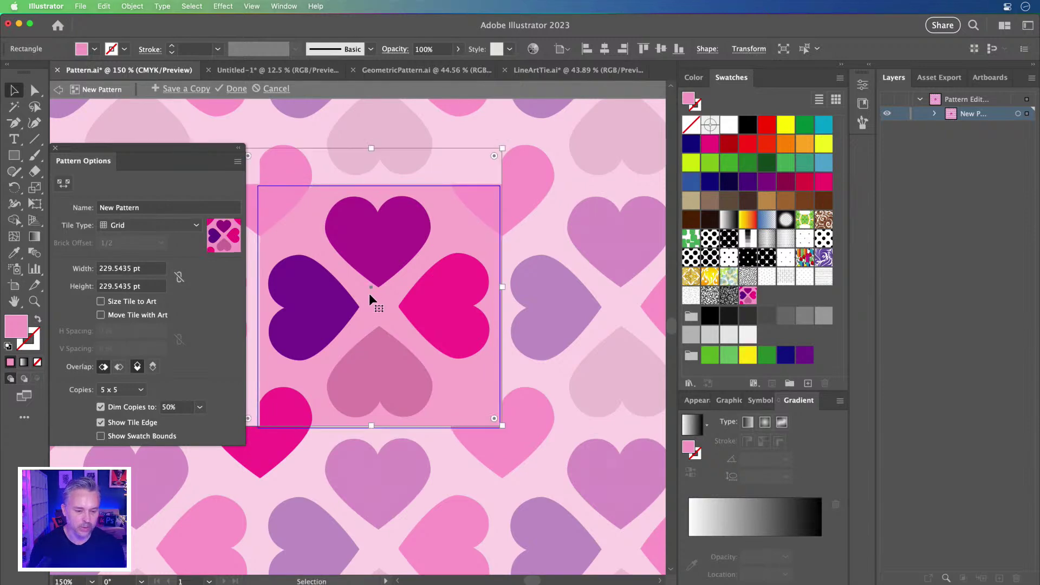
{"action": "key", "text": "Delete"}
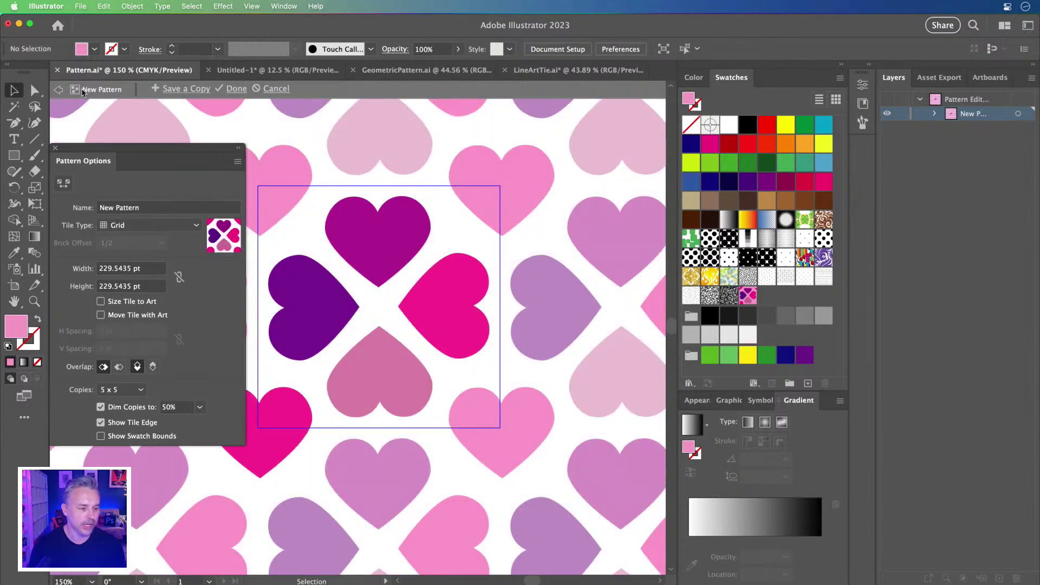
{"action": "left_click", "coordinate": [236, 89]}
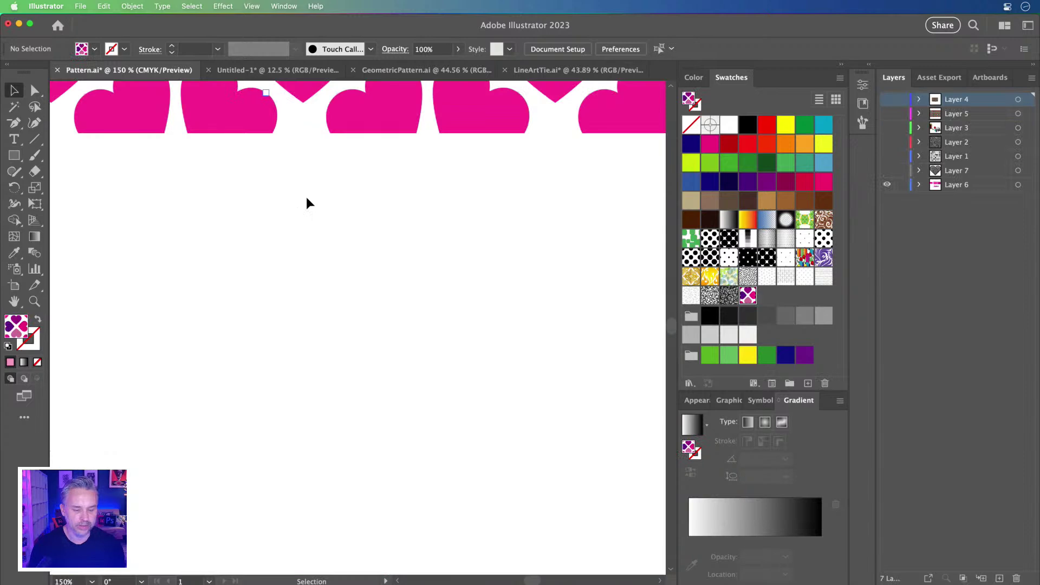
Move the Love text closer beneath the pattern blocks and float an enlarged Appearance panel with the neighbouring panels collapsed
{"action": "key", "text": "super+0"}
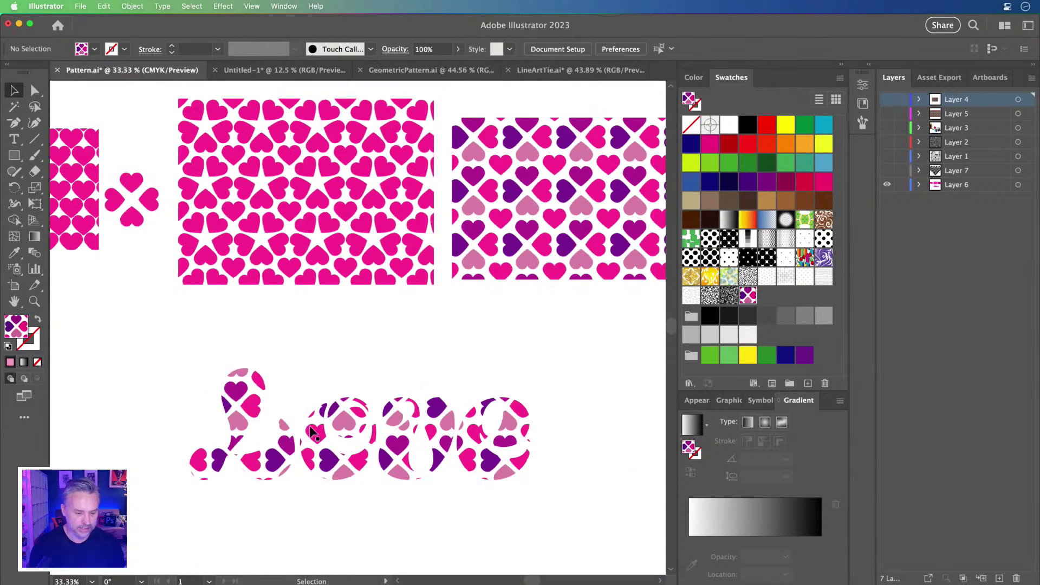
{"action": "left_click_drag", "start_coordinate": [309, 423], "coordinate": [349, 382]}
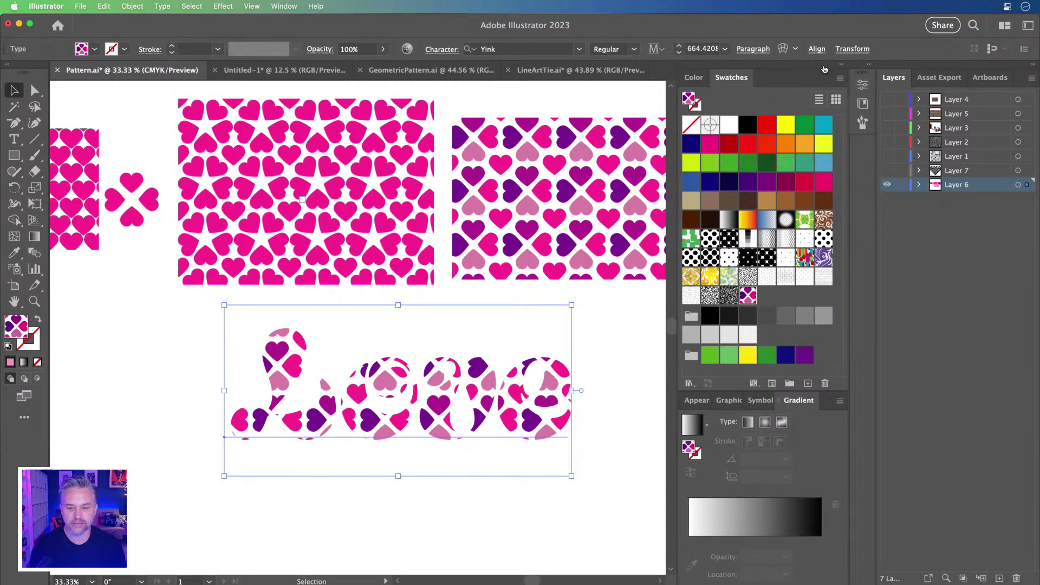
{"action": "left_click", "coordinate": [700, 400]}
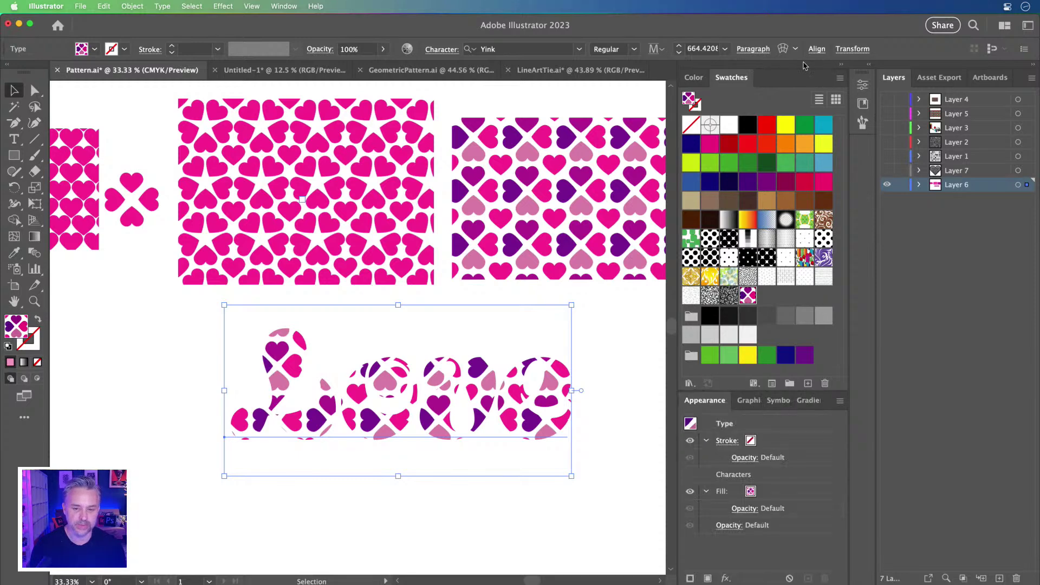
{"action": "left_click_drag", "start_coordinate": [720, 400], "coordinate": [564, 291]}
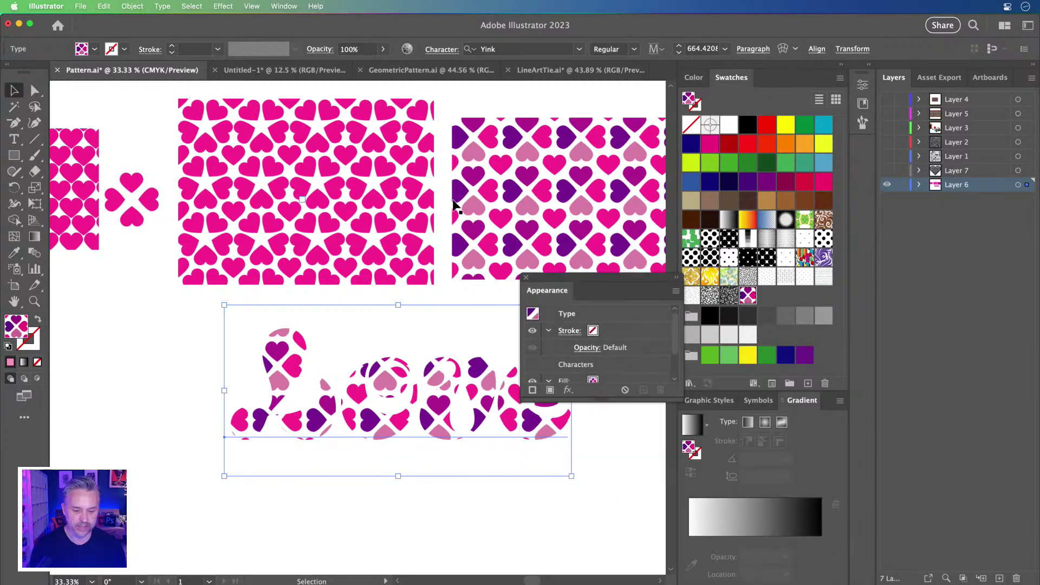
{"action": "left_click", "coordinate": [841, 64]}
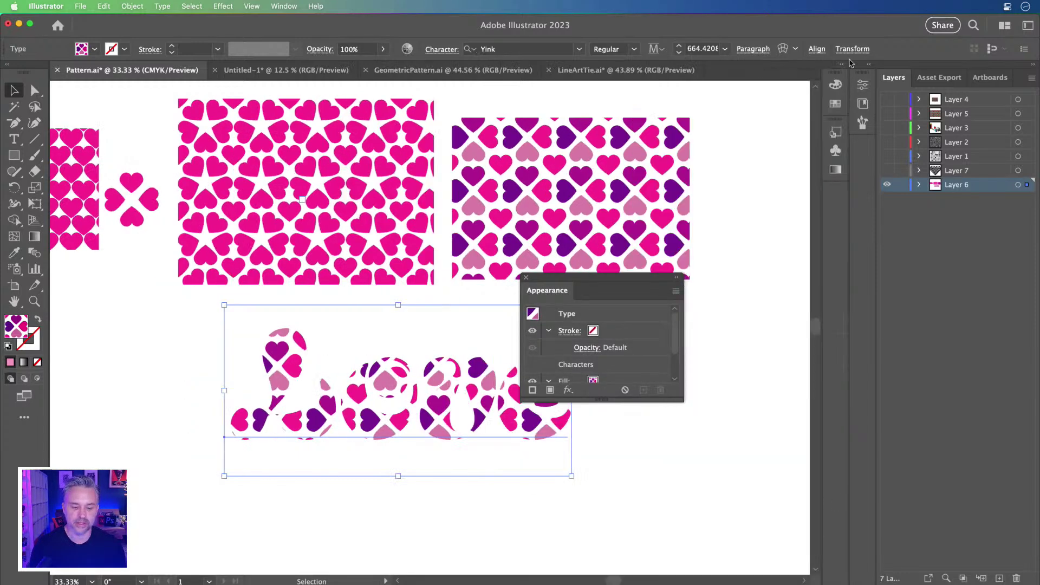
{"action": "left_click_drag", "start_coordinate": [623, 400], "coordinate": [619, 498]}
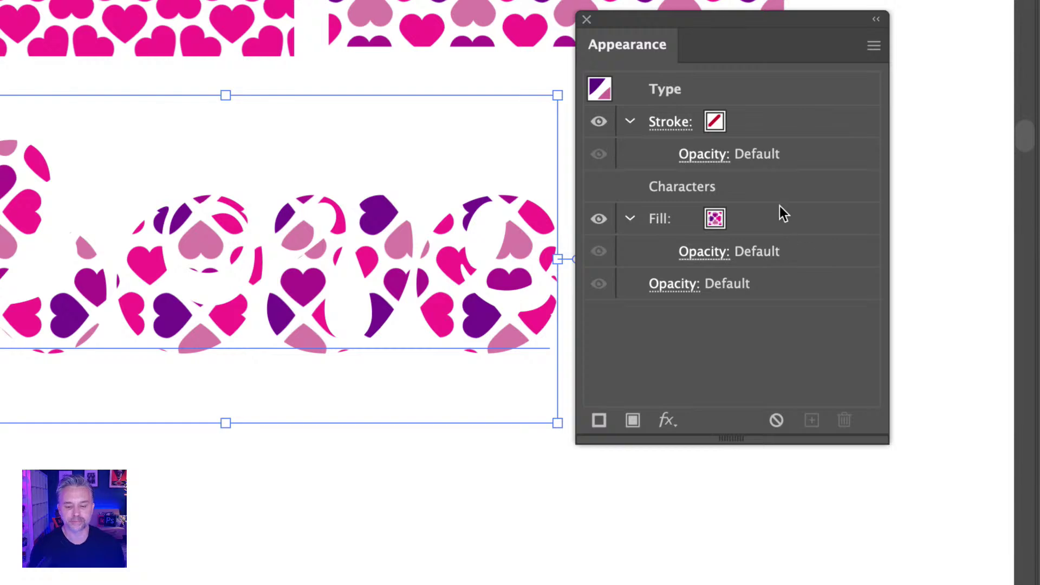
Add a second fill to the Love text in dark purple and place it beneath the heart pattern fill
{"action": "left_click", "coordinate": [781, 209]}
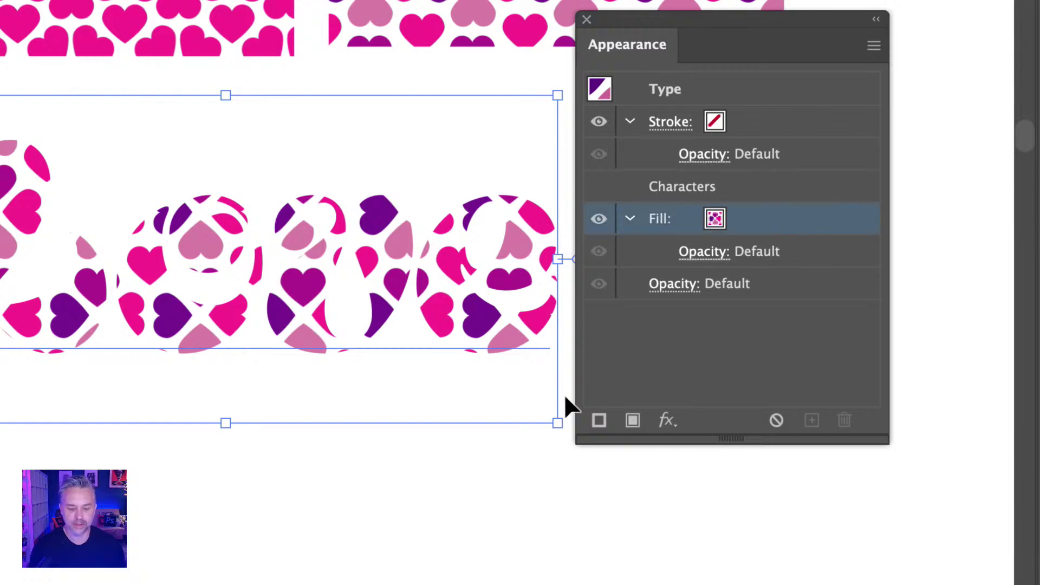
{"action": "left_click", "coordinate": [621, 418]}
{"action": "left_click", "coordinate": [758, 220]}
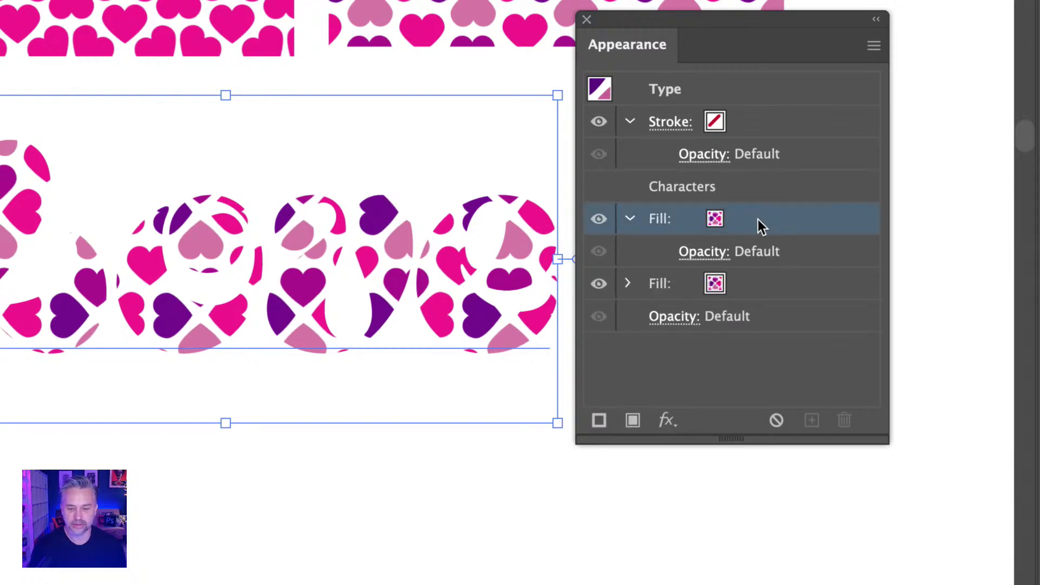
{"action": "left_click", "coordinate": [717, 220]}
{"action": "left_click", "coordinate": [735, 219]}
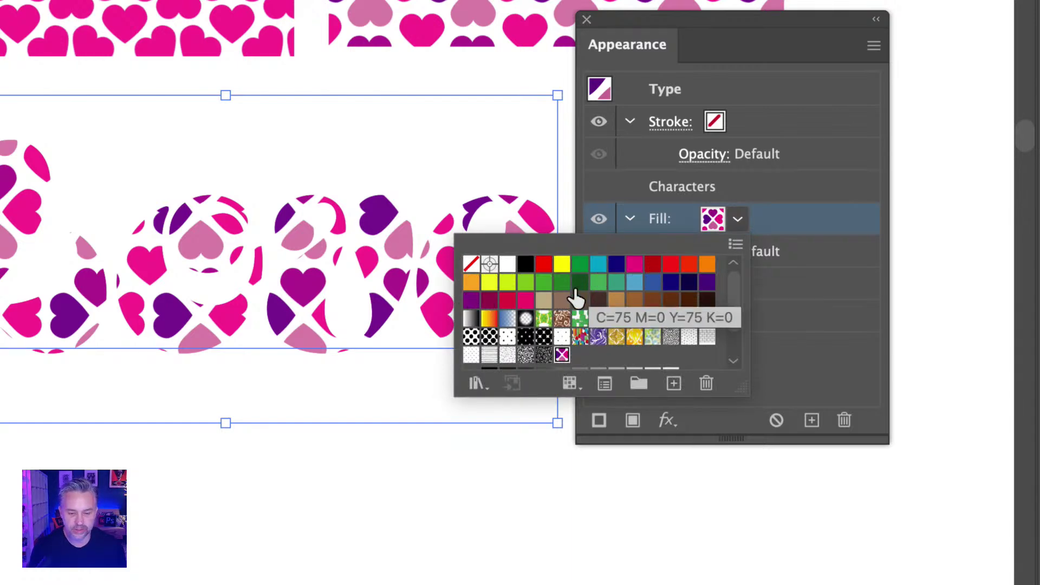
{"action": "left_click", "coordinate": [705, 283]}
{"action": "left_click", "coordinate": [781, 216]}
{"action": "left_click_drag", "start_coordinate": [781, 216], "coordinate": [805, 296]}
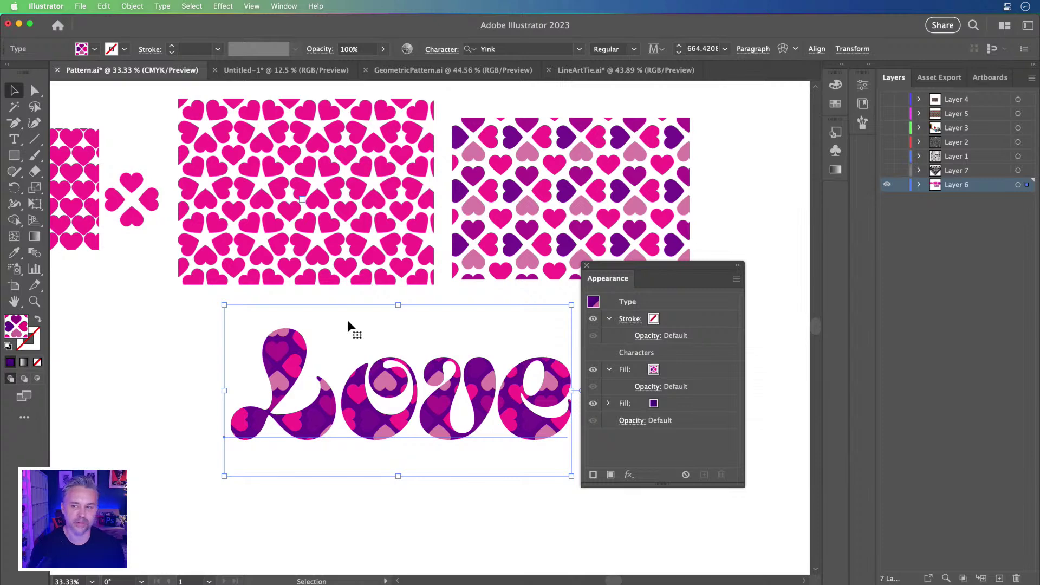
Move the Appearance panel clear of the artwork and place the Love text beside the multicolored pattern block
{"action": "left_click_drag", "start_coordinate": [650, 286], "coordinate": [716, 142]}
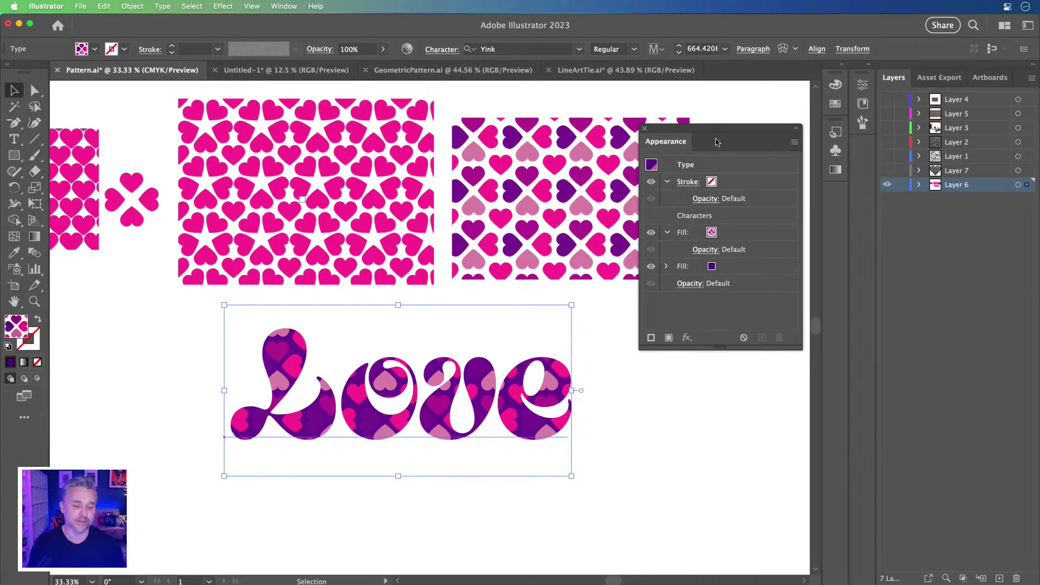
{"action": "key", "text": "super+minus"}
{"action": "key", "text": "super+minus"}
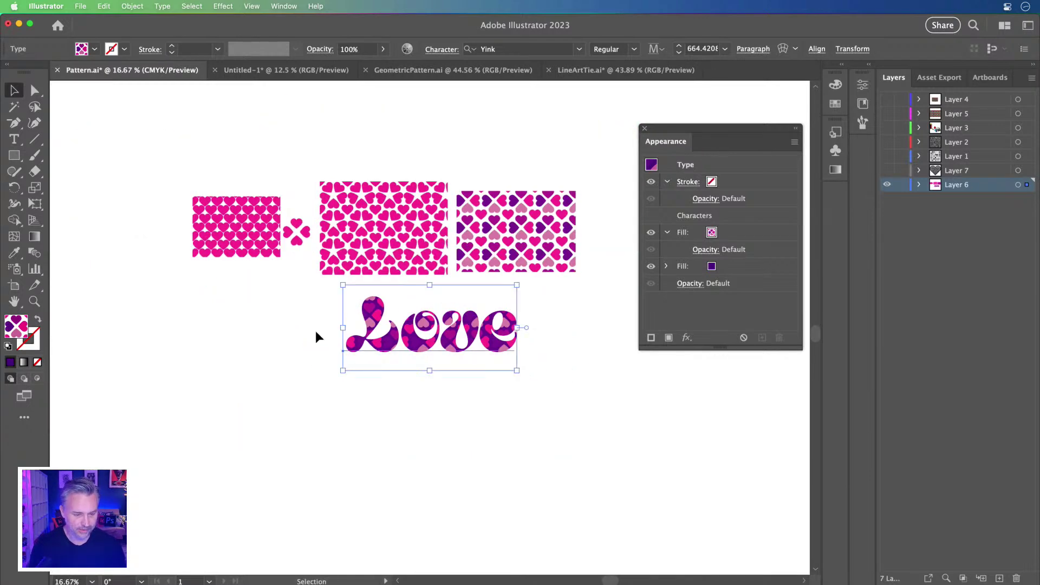
{"action": "left_click_drag", "start_coordinate": [379, 358], "coordinate": [494, 352]}
{"action": "scroll", "coordinate": [355, 356], "scroll_direction": "right", "scroll_amount": 3}
{"action": "left_click_drag", "start_coordinate": [422, 354], "coordinate": [531, 308]}
{"action": "scroll", "coordinate": [432, 332], "scroll_direction": "right", "scroll_amount": 3}
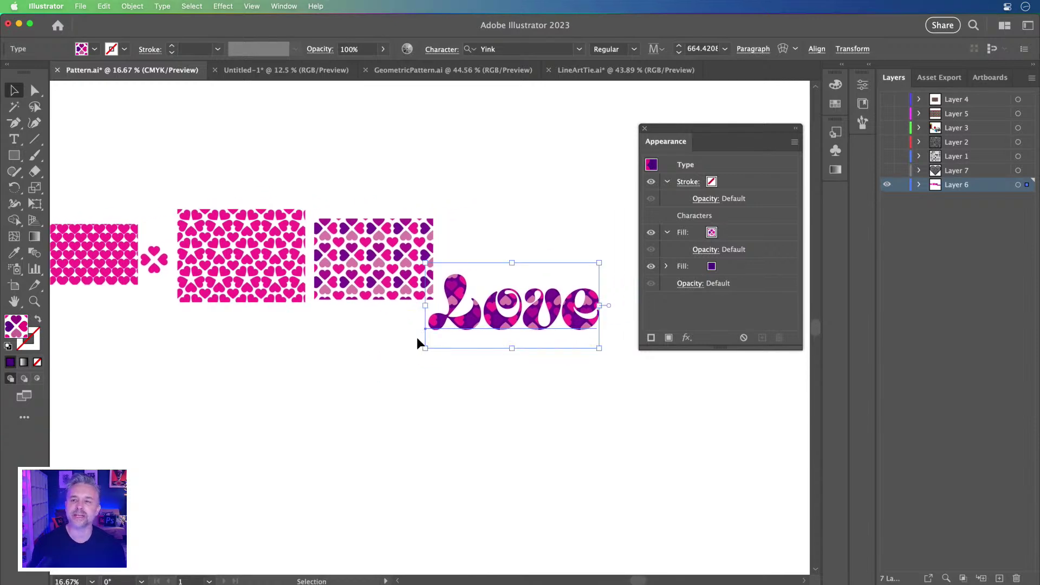
Switch to the Noun Project app and search its icons for "cupid"
{"action": "mouse_move", "coordinate": [709, 583]}
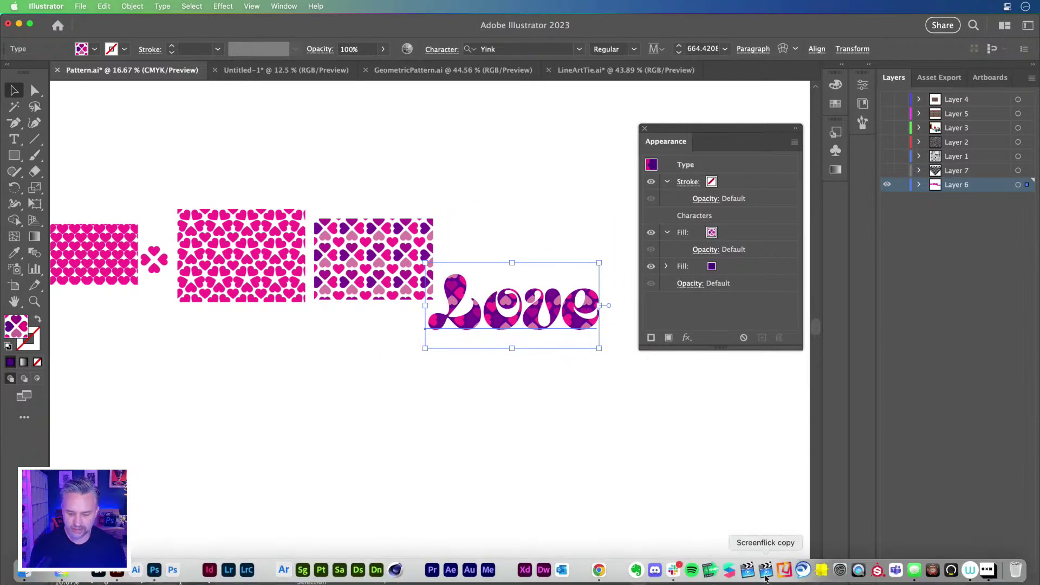
{"action": "left_click", "coordinate": [983, 573]}
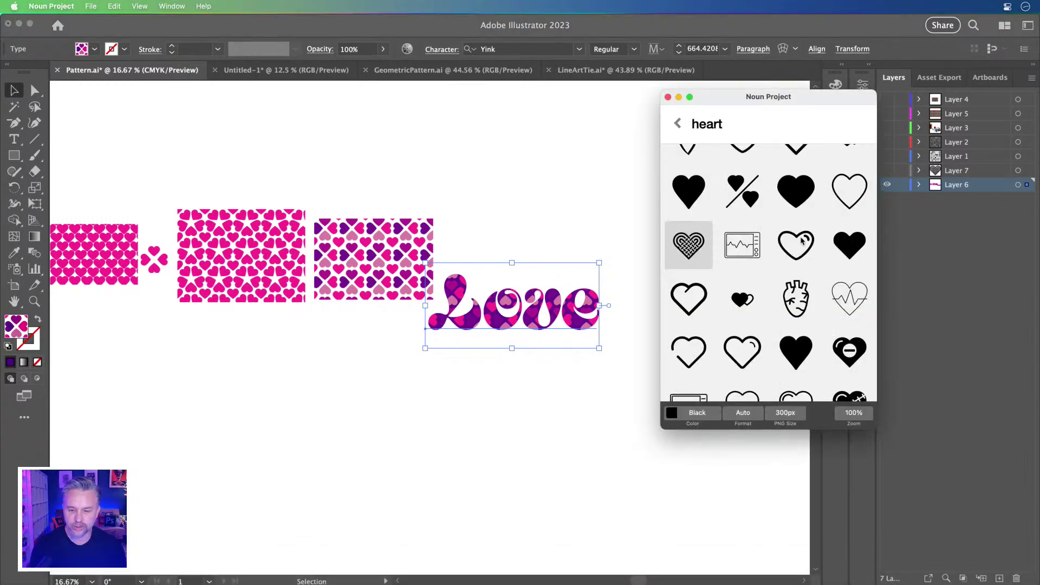
{"action": "double_click", "coordinate": [714, 124]}
{"action": "type", "text": "cupid"}
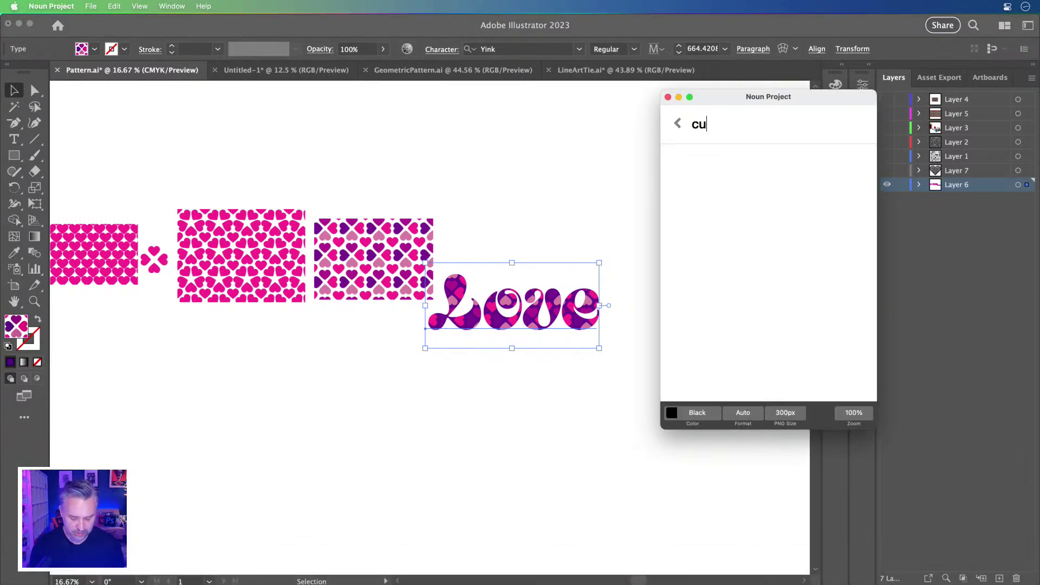
{"action": "key", "text": "Return"}
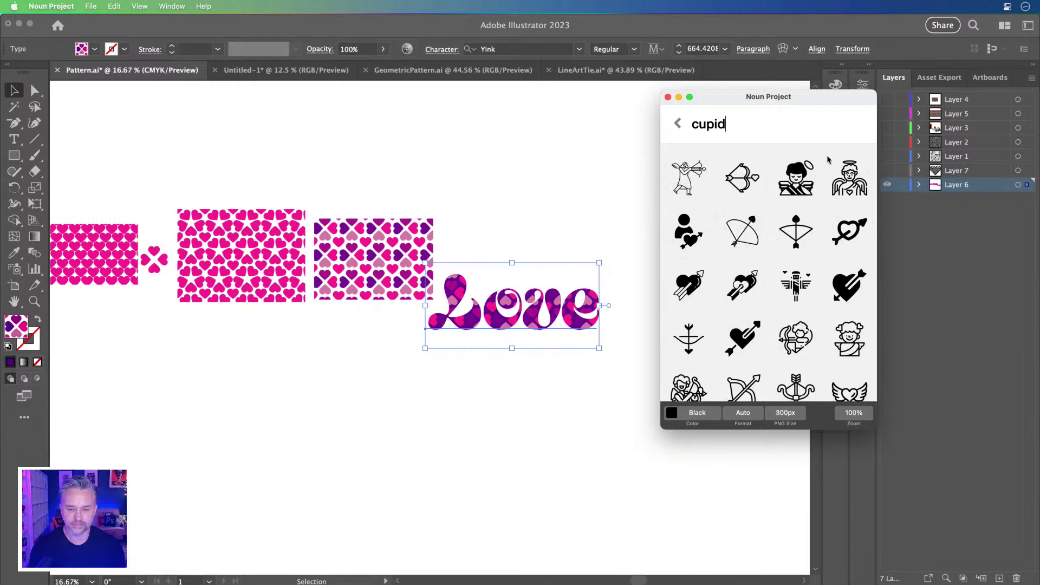
{"action": "left_click_drag", "start_coordinate": [744, 98], "coordinate": [756, 115]}
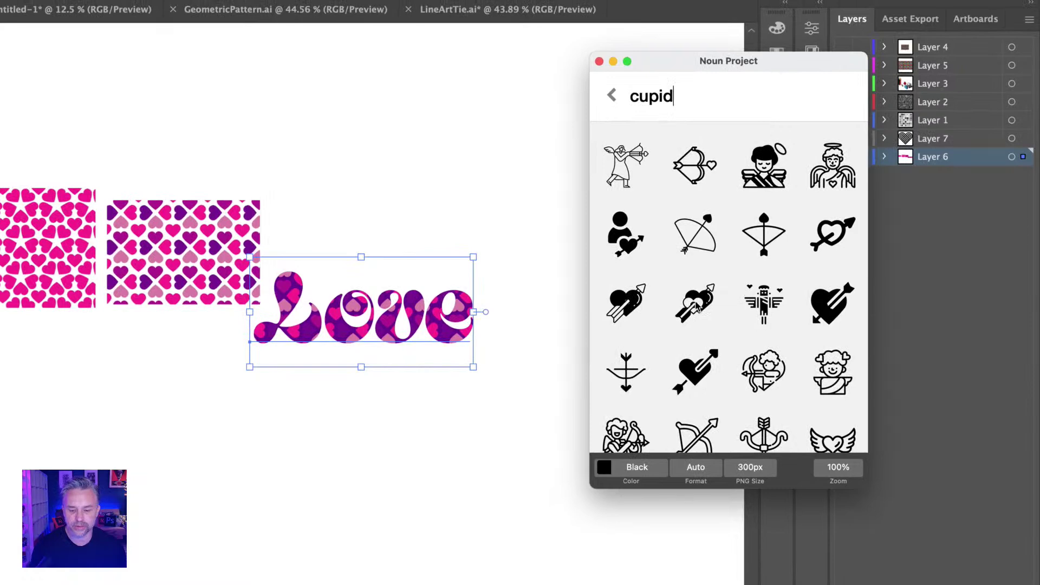
Bring the solid heart-with-arrow icon into the Illustrator document, enlarge it, and place it above the Love text
{"action": "scroll", "coordinate": [701, 303], "scroll_direction": "down", "scroll_amount": 3}
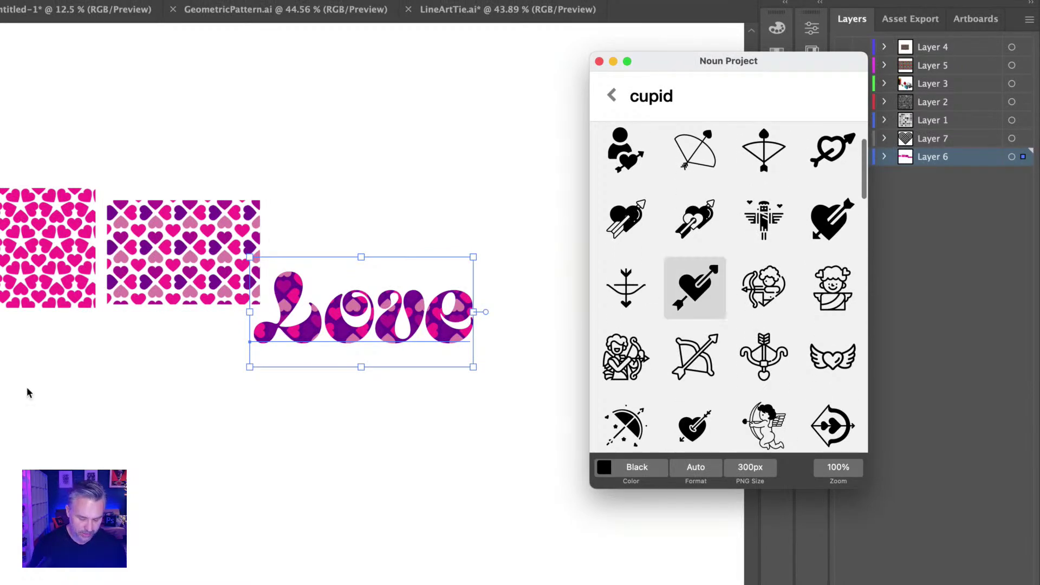
{"action": "left_click", "coordinate": [181, 461]}
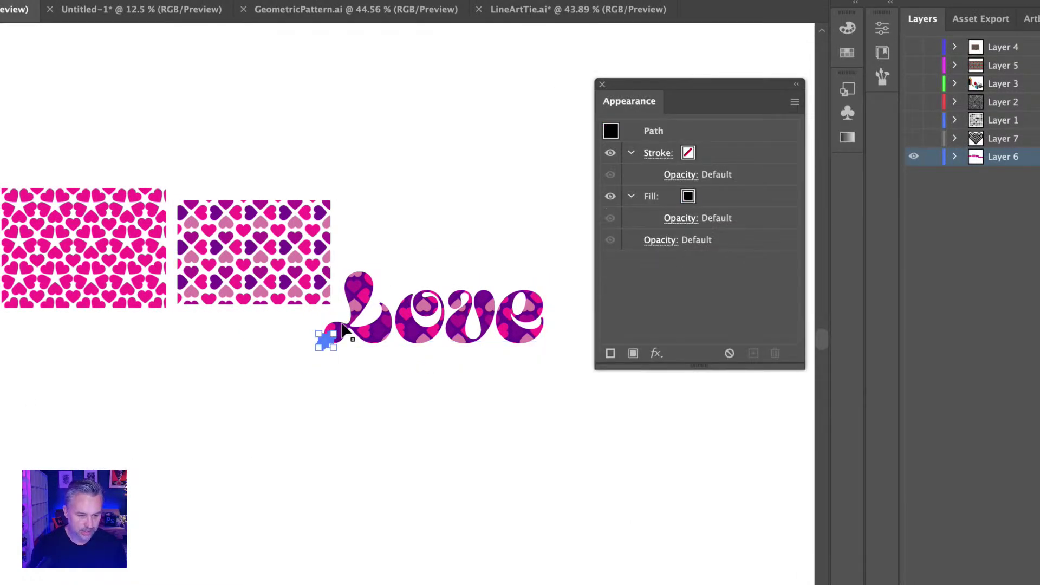
{"action": "left_click_drag", "start_coordinate": [335, 331], "coordinate": [468, 225]}
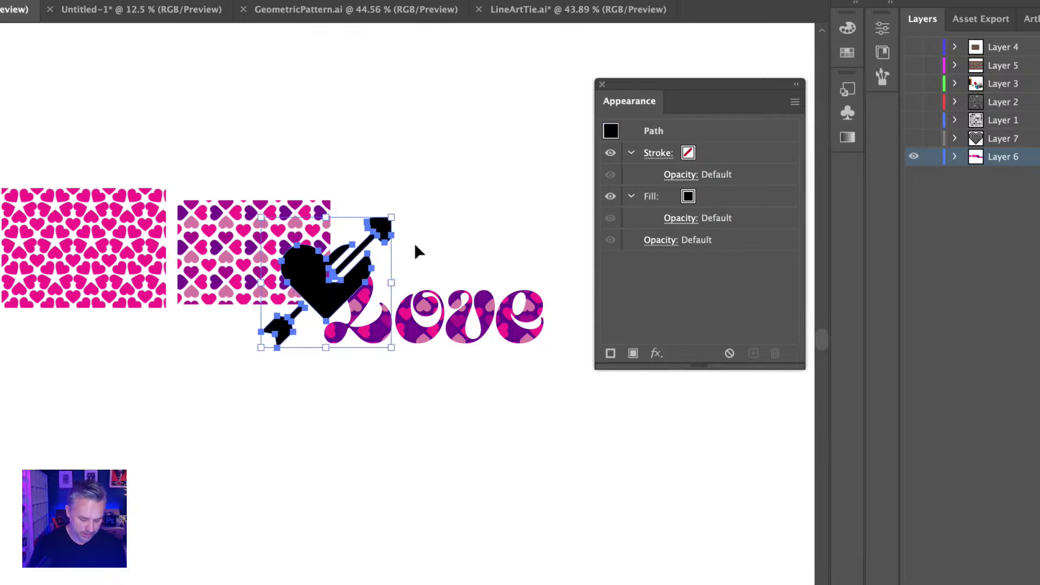
{"action": "left_click", "coordinate": [303, 287]}
{"action": "left_click_drag", "start_coordinate": [294, 294], "coordinate": [416, 226]}
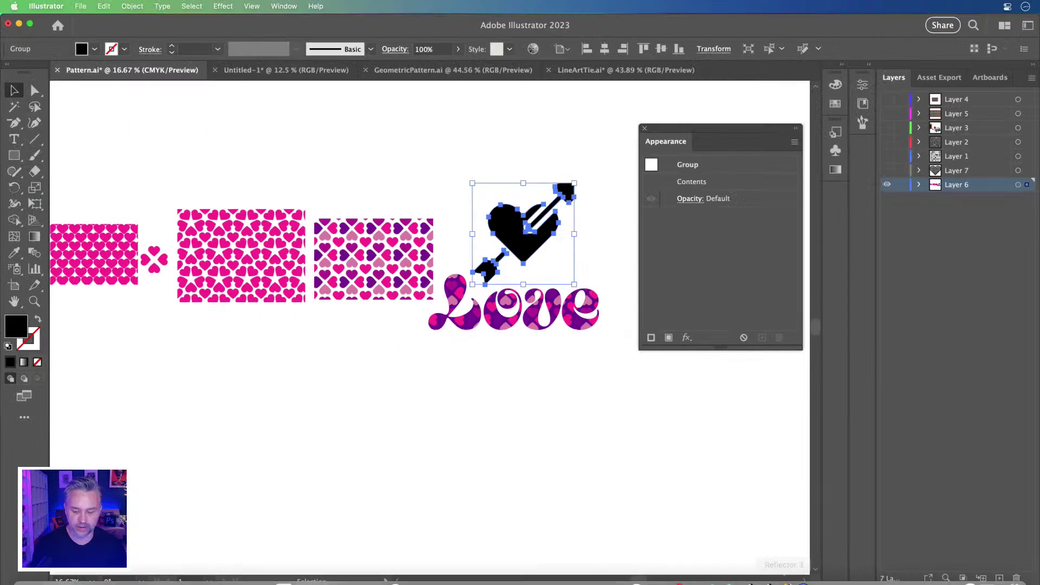
Bring the solid cherub-holding-a-heart icon from the Noun Project cupid results into the document, enlarge it below the Love text, and group it
{"action": "left_click", "coordinate": [987, 571]}
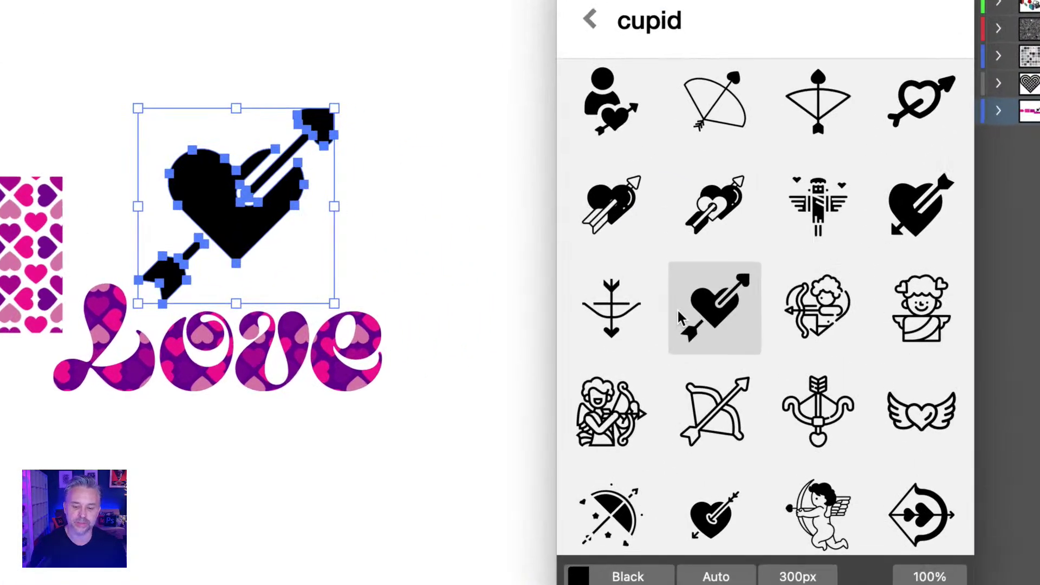
{"action": "scroll", "coordinate": [682, 310], "scroll_direction": "down", "scroll_amount": 3}
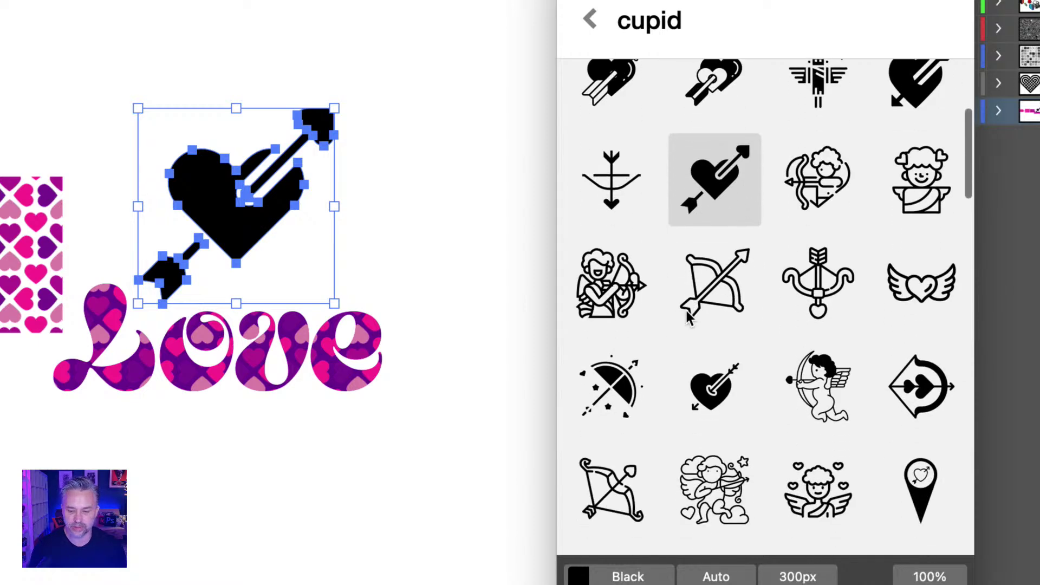
{"action": "scroll", "coordinate": [688, 317], "scroll_direction": "down", "scroll_amount": 5}
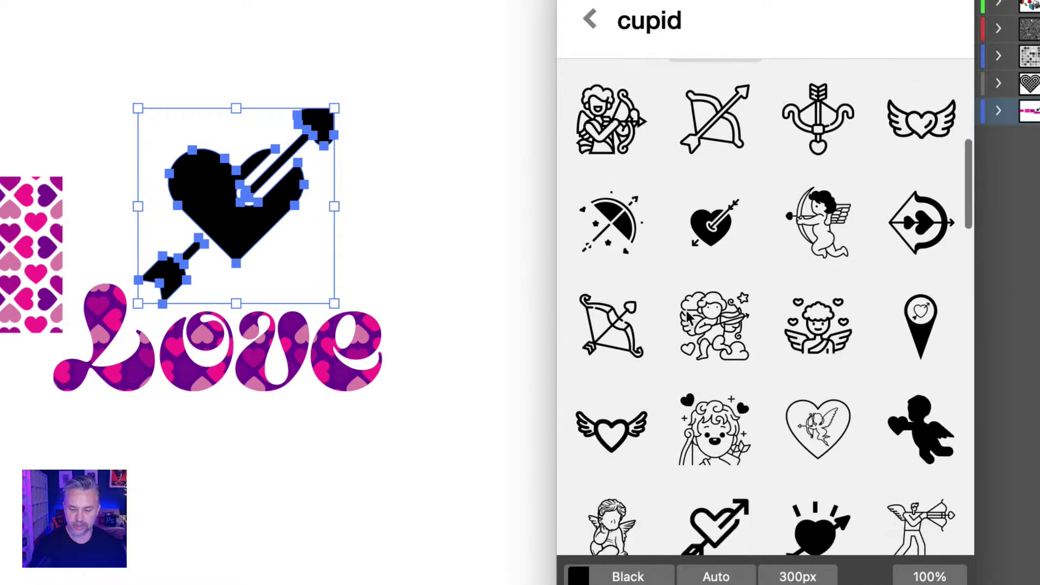
{"action": "scroll", "coordinate": [685, 312], "scroll_direction": "down", "scroll_amount": 2}
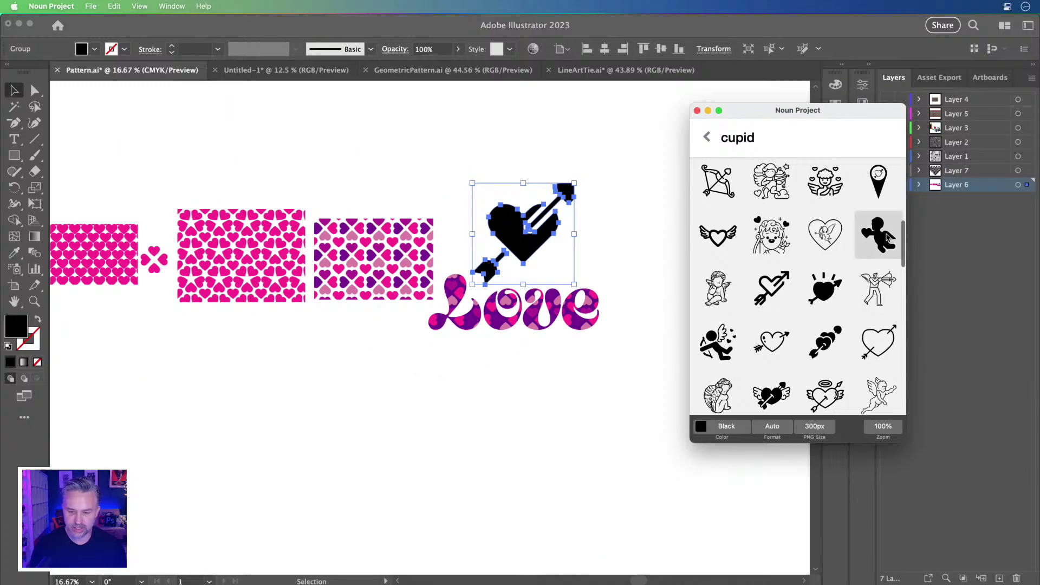
{"action": "left_click", "coordinate": [889, 238]}
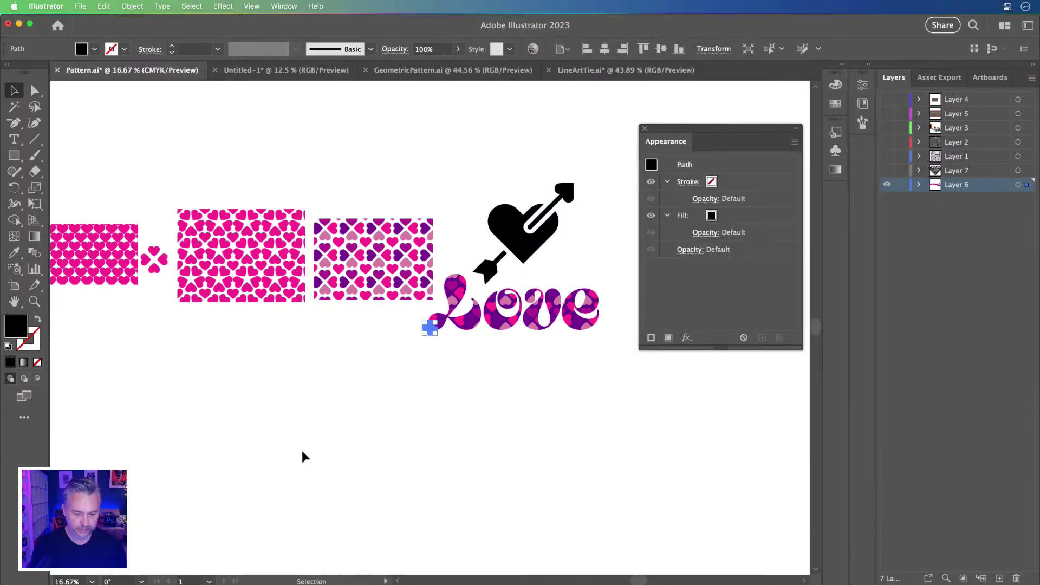
{"action": "left_click_drag", "start_coordinate": [438, 336], "coordinate": [524, 437]}
{"action": "left_click_drag", "start_coordinate": [468, 379], "coordinate": [559, 413]}
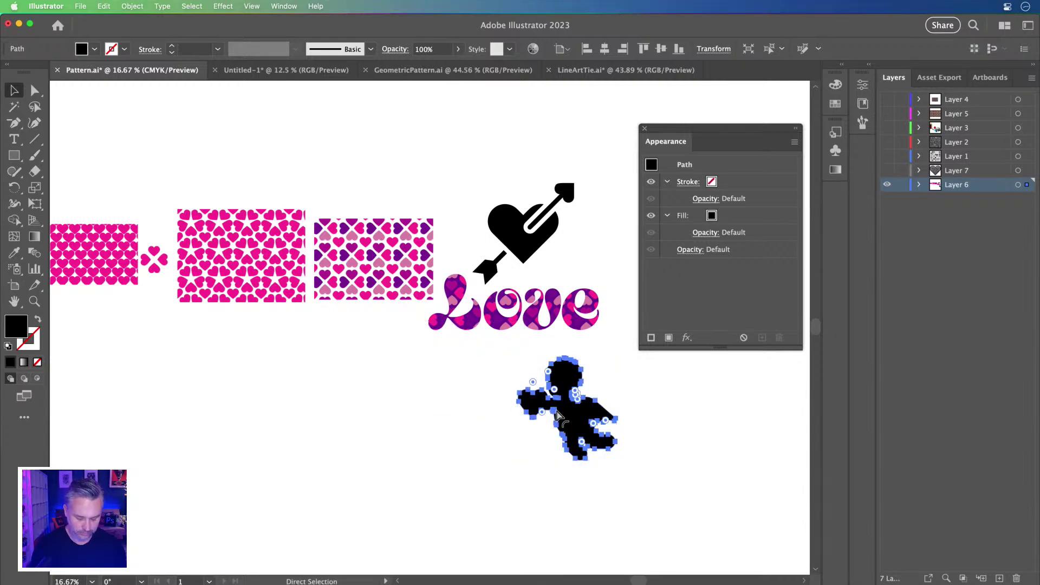
{"action": "key", "text": "super+g"}
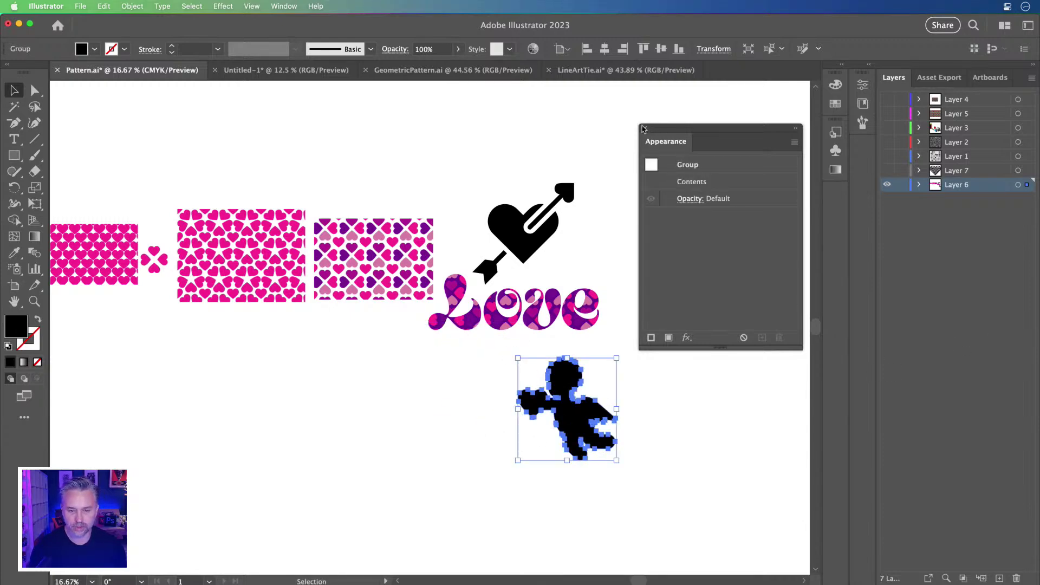
Close the Appearance panel and narrow the Illustrator window to make room for the Noun Project window beside it
{"action": "left_click", "coordinate": [645, 130]}
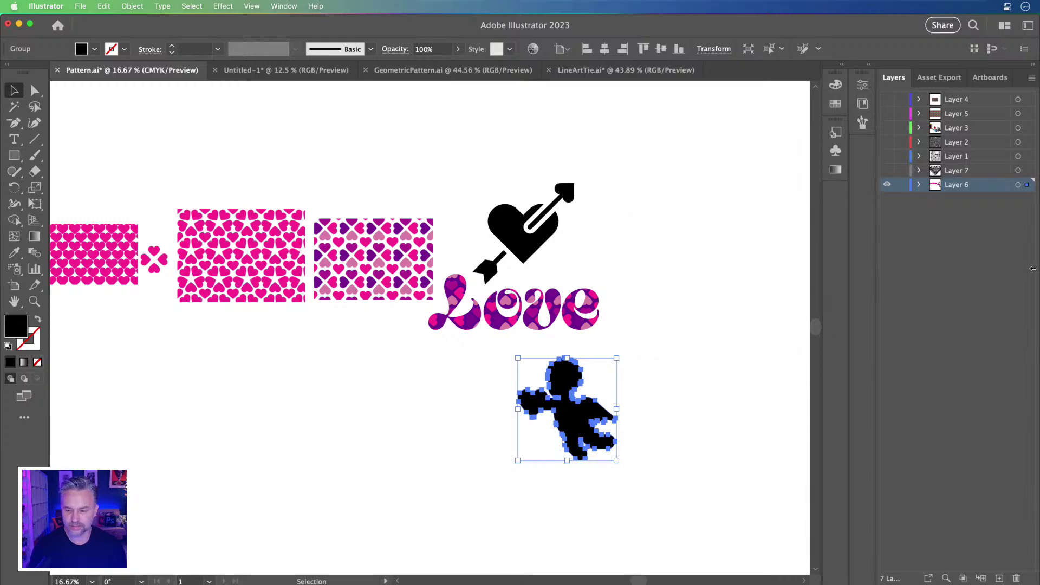
{"action": "left_click_drag", "start_coordinate": [1037, 268], "coordinate": [814, 262]}
{"action": "left_click", "coordinate": [868, 309]}
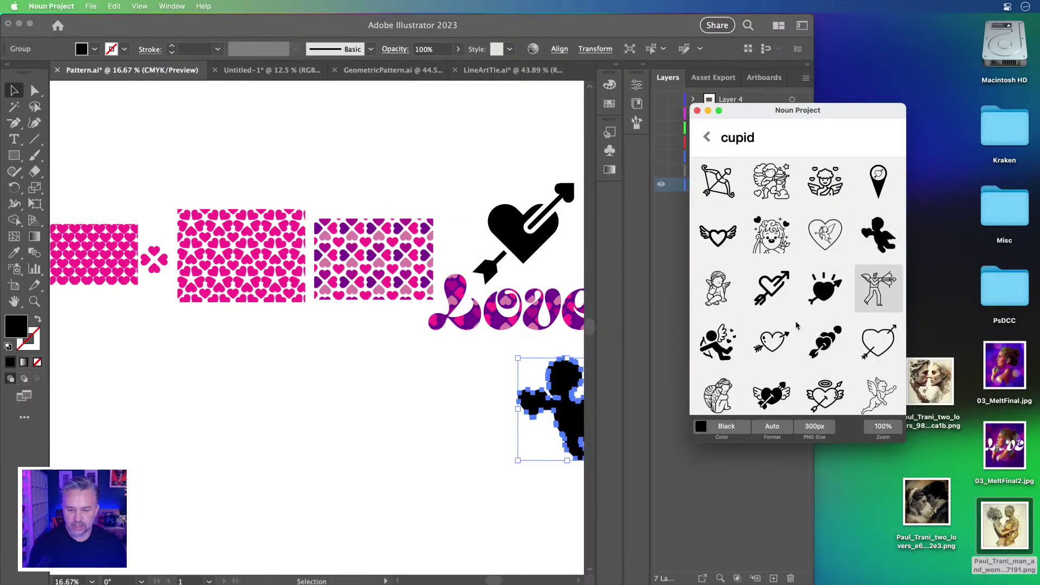
Add the solid flying cupid shooting a bow from the cupid icons, enlarge it, and place it below the multicolored pattern block
{"action": "scroll", "coordinate": [796, 325], "scroll_direction": "down", "scroll_amount": 5}
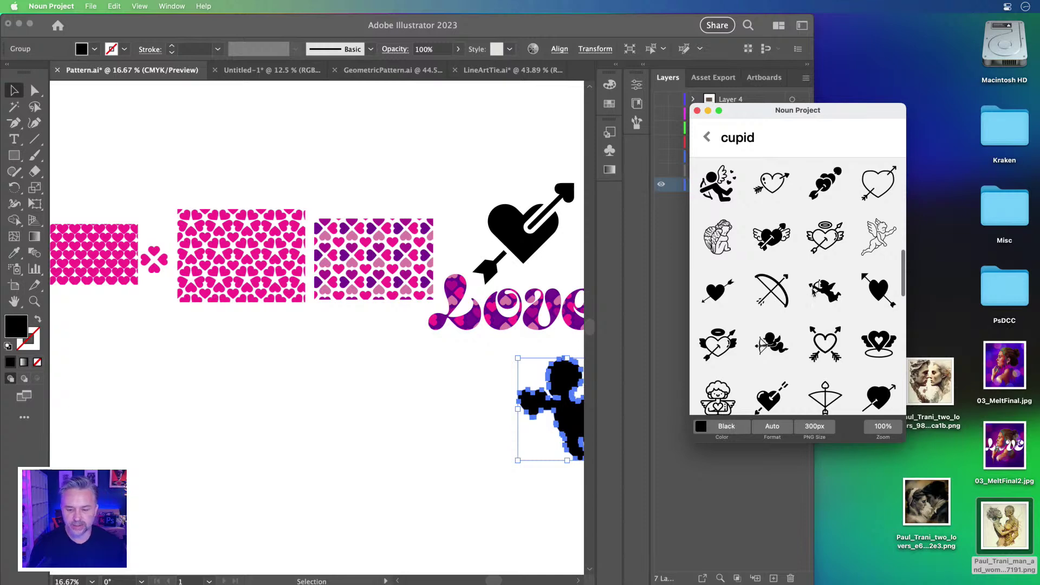
{"action": "left_click", "coordinate": [352, 401]}
{"action": "left_click", "coordinate": [358, 403]}
{"action": "left_click", "coordinate": [317, 328]}
{"action": "left_click_drag", "start_coordinate": [325, 334], "coordinate": [467, 470]}
{"action": "left_click_drag", "start_coordinate": [400, 384], "coordinate": [367, 414]}
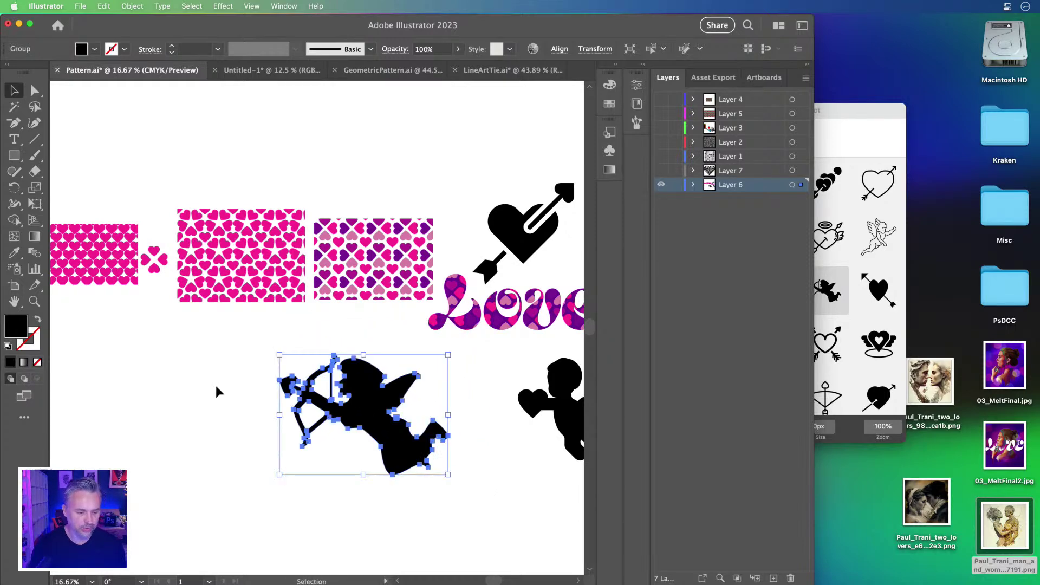
{"action": "left_click", "coordinate": [216, 386]}
{"action": "left_click_drag", "start_coordinate": [397, 359], "coordinate": [313, 357]}
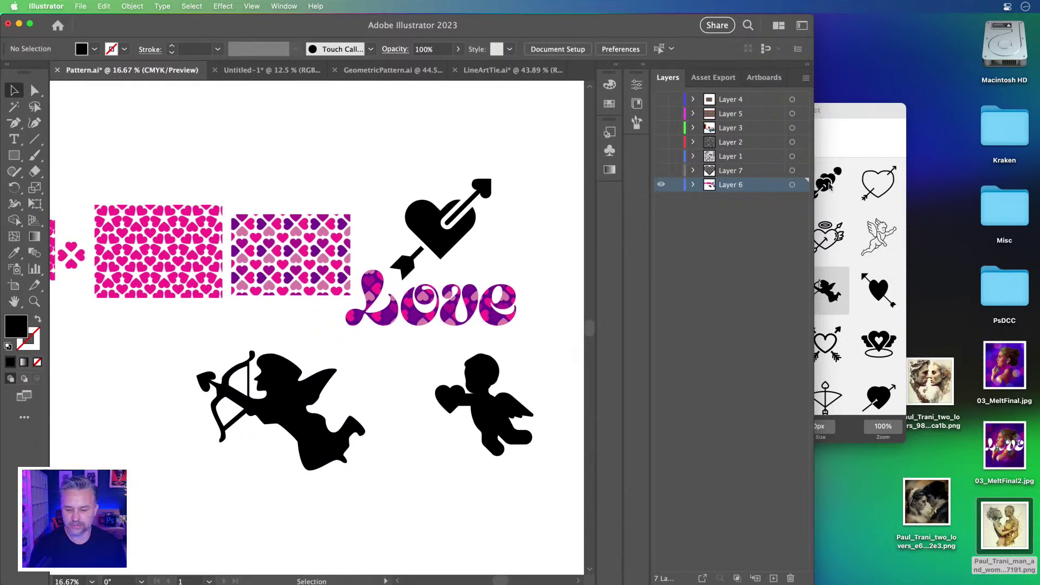
Move the Noun Project window off the artwork, then add the interlocked heart padlocks icon and place it beneath the two cupids
{"action": "left_click", "coordinate": [857, 133]}
{"action": "left_click_drag", "start_coordinate": [847, 116], "coordinate": [954, 111]}
{"action": "scroll", "coordinate": [892, 251], "scroll_direction": "down", "scroll_amount": 5}
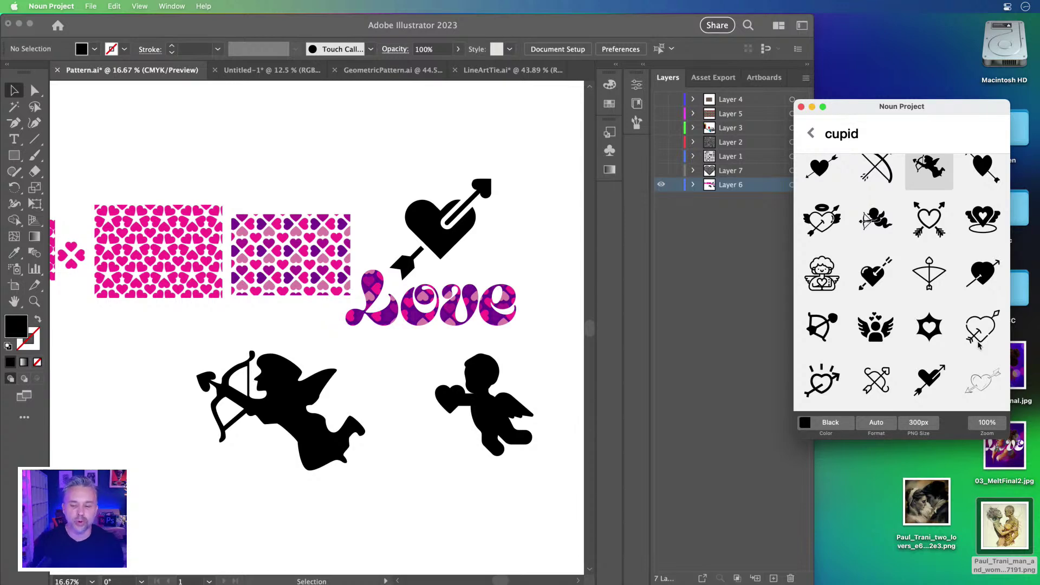
{"action": "scroll", "coordinate": [873, 369], "scroll_direction": "down", "scroll_amount": 4}
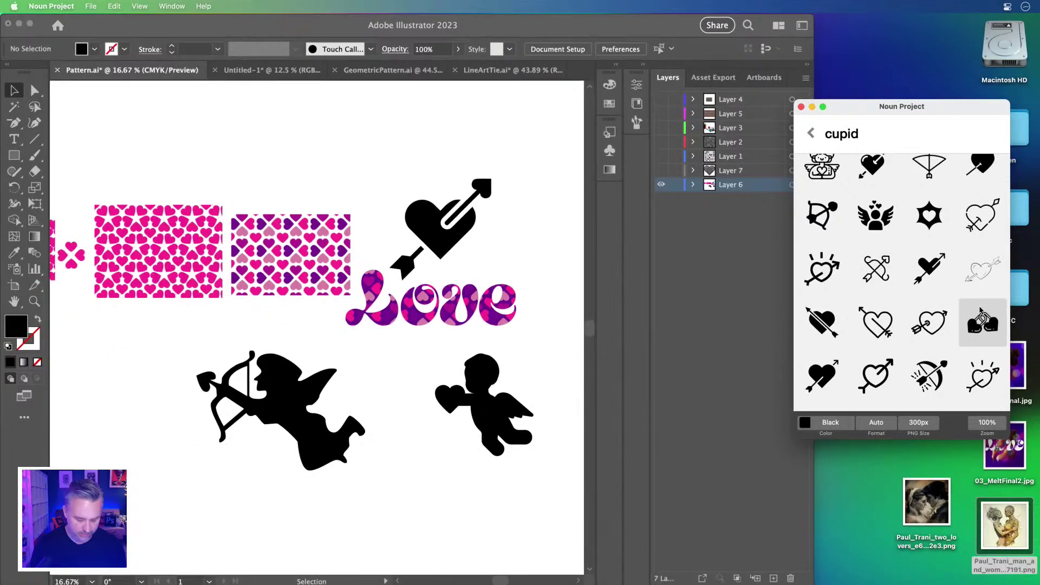
{"action": "left_click_drag", "start_coordinate": [981, 313], "coordinate": [462, 474]}
{"action": "key", "text": "v"}
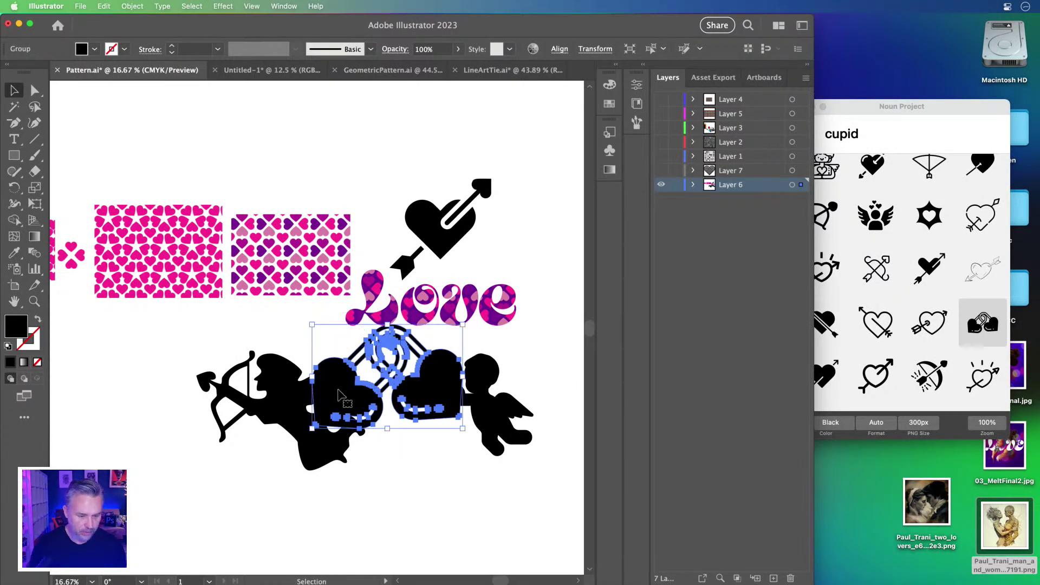
{"action": "left_click_drag", "start_coordinate": [433, 401], "coordinate": [466, 515]}
Add the solid bow with a heart-tipped arrow from the cupid icons and place it above the heart-with-arrow icon
{"action": "left_click", "coordinate": [848, 317]}
{"action": "scroll", "coordinate": [848, 317], "scroll_direction": "down", "scroll_amount": 5}
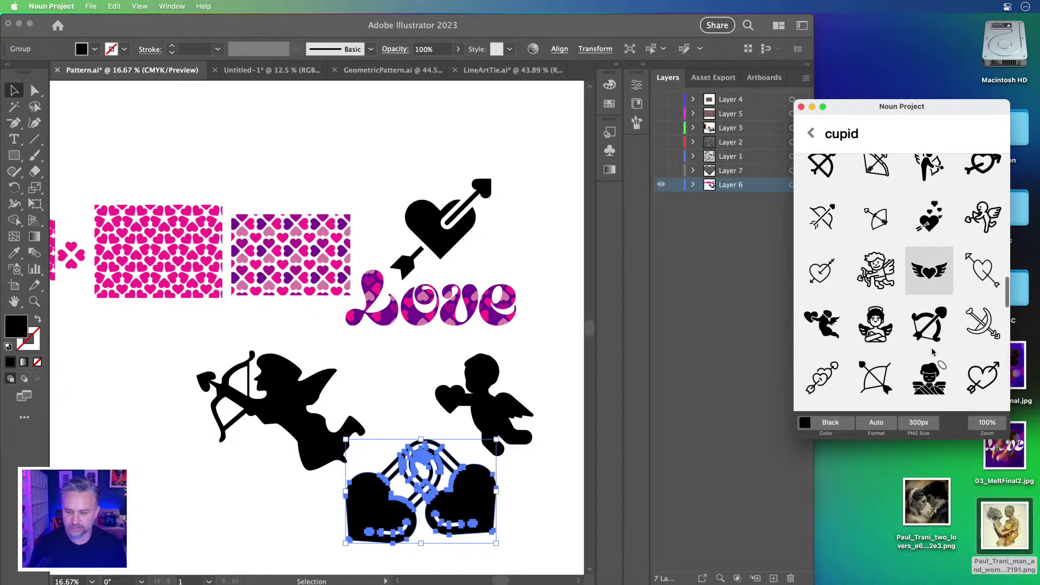
{"action": "left_click_drag", "start_coordinate": [891, 325], "coordinate": [378, 232]}
{"action": "left_click_drag", "start_coordinate": [351, 174], "coordinate": [378, 141]}
Move the Noun Project window lower and add the winged heart with a ring beneath it to the area below the archer cupid
{"action": "left_click_drag", "start_coordinate": [902, 105], "coordinate": [863, 237]}
{"action": "left_click", "coordinate": [51, 7]}
{"action": "left_click", "coordinate": [777, 127]}
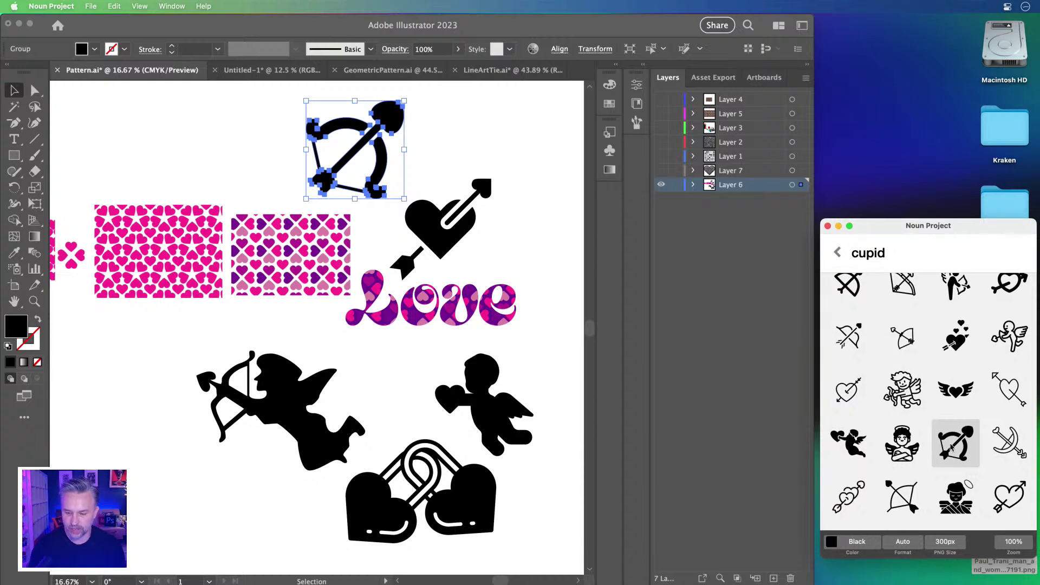
{"action": "scroll", "coordinate": [933, 402], "scroll_direction": "down", "scroll_amount": 5}
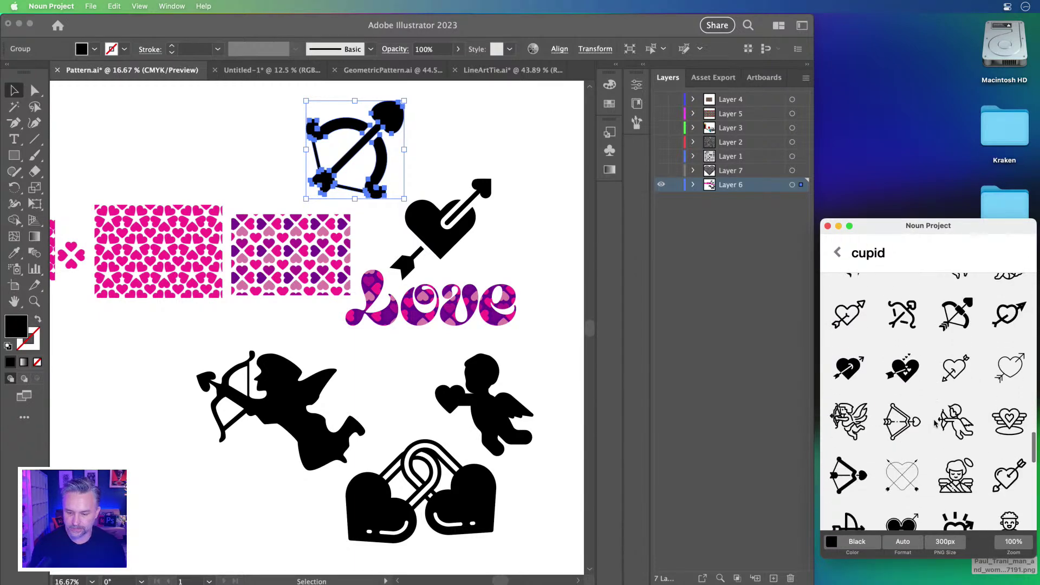
{"action": "left_click_drag", "start_coordinate": [954, 467], "coordinate": [893, 432]}
{"action": "scroll", "coordinate": [893, 432], "scroll_direction": "up", "scroll_amount": 5}
{"action": "scroll", "coordinate": [894, 432], "scroll_direction": "up", "scroll_amount": 10}
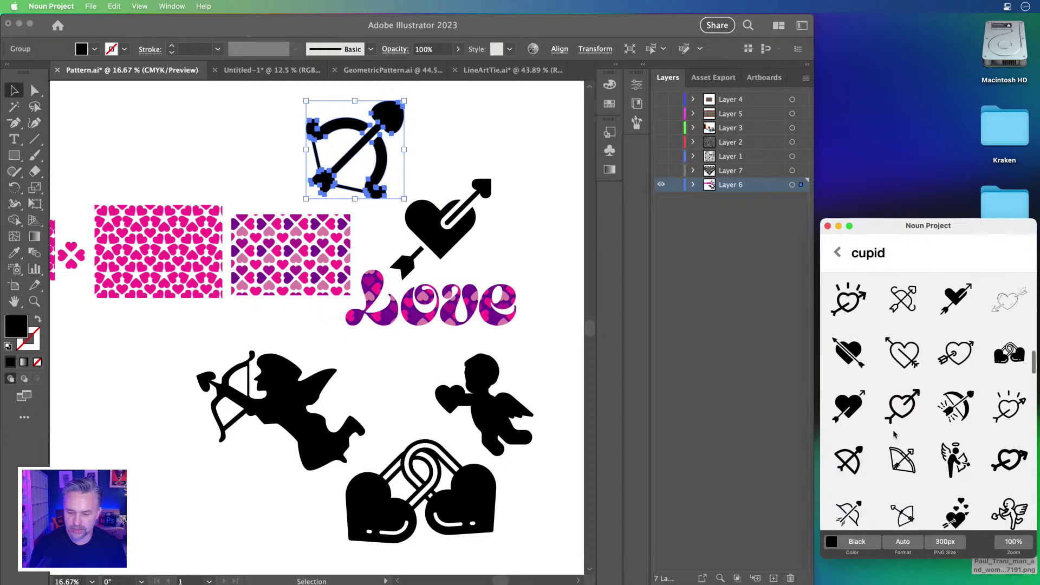
{"action": "scroll", "coordinate": [894, 433], "scroll_direction": "up", "scroll_amount": 8}
{"action": "scroll", "coordinate": [895, 434], "scroll_direction": "up", "scroll_amount": 1}
{"action": "scroll", "coordinate": [1002, 396], "scroll_direction": "up", "scroll_amount": 3}
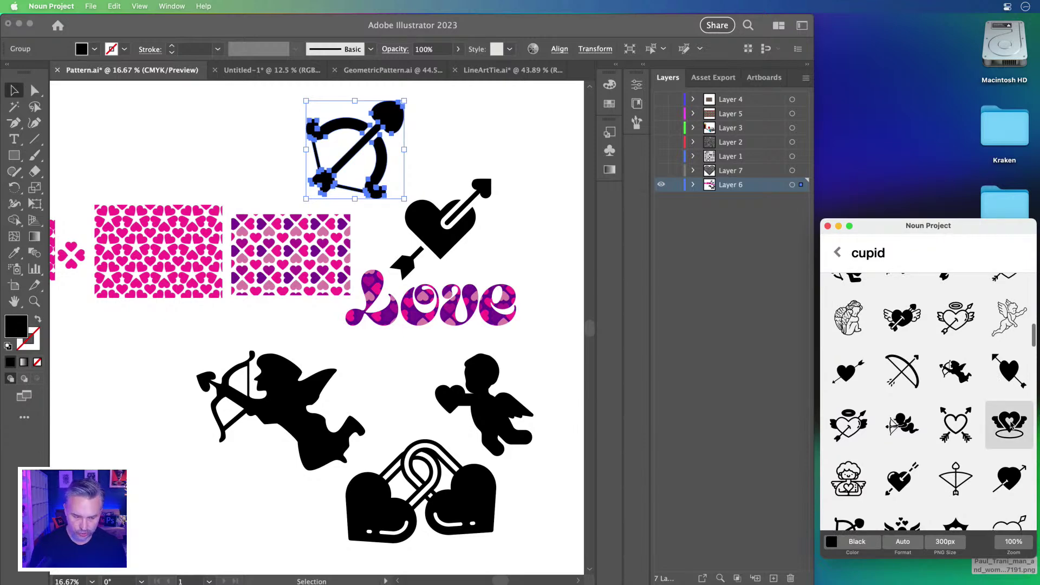
{"action": "left_click_drag", "start_coordinate": [1009, 425], "coordinate": [173, 480]}
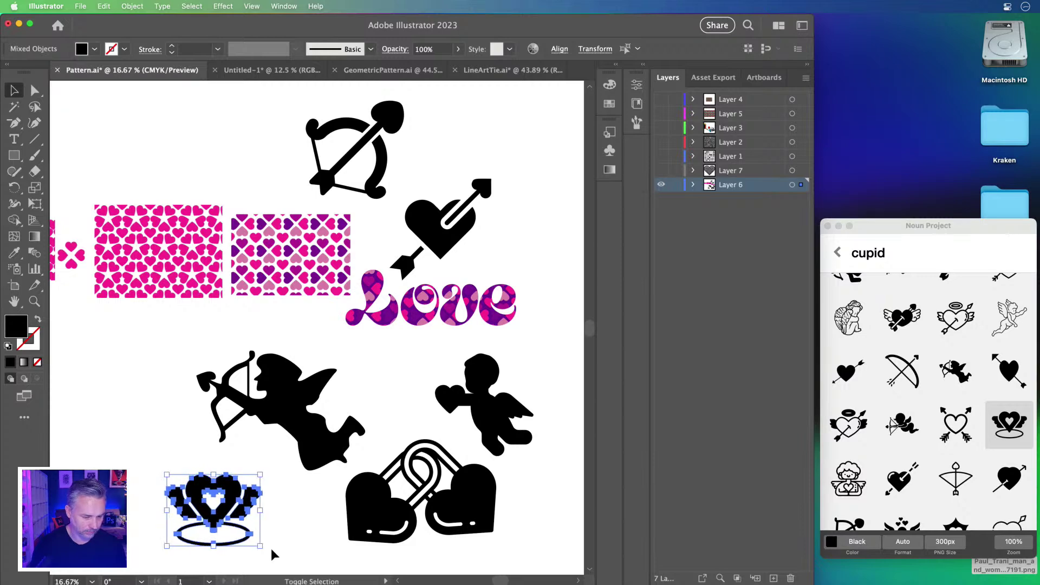
{"action": "left_click", "coordinate": [149, 398]}
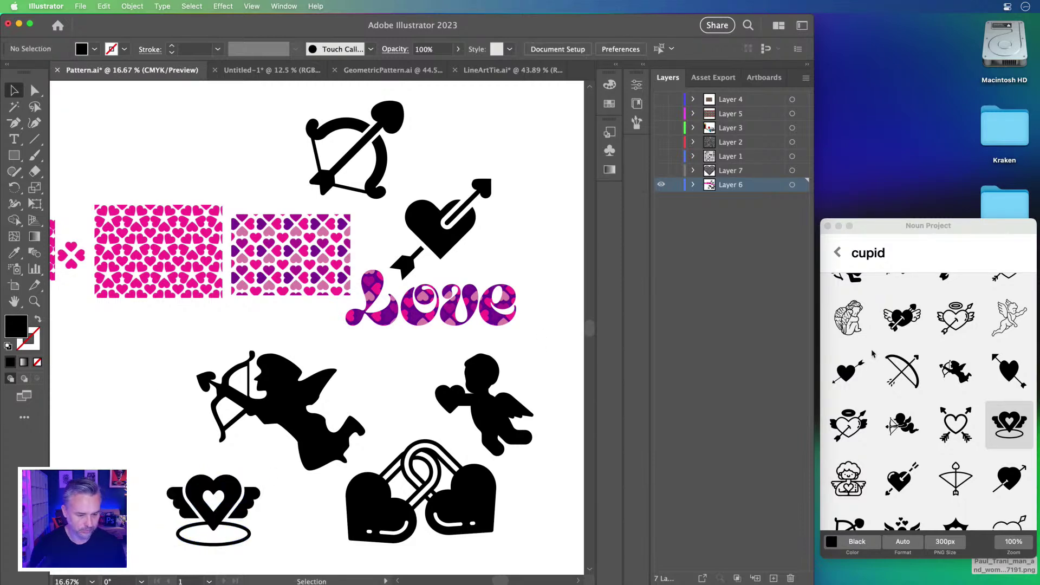
Add the solid heart with an arrow and radiating rays from the cupid icons and place it beside the archer cupid's bow
{"action": "scroll", "coordinate": [937, 384], "scroll_direction": "up", "scroll_amount": 5}
{"action": "scroll", "coordinate": [938, 385], "scroll_direction": "up", "scroll_amount": 4}
{"action": "left_click", "coordinate": [952, 381]}
{"action": "left_click_drag", "start_coordinate": [949, 382], "coordinate": [253, 215]}
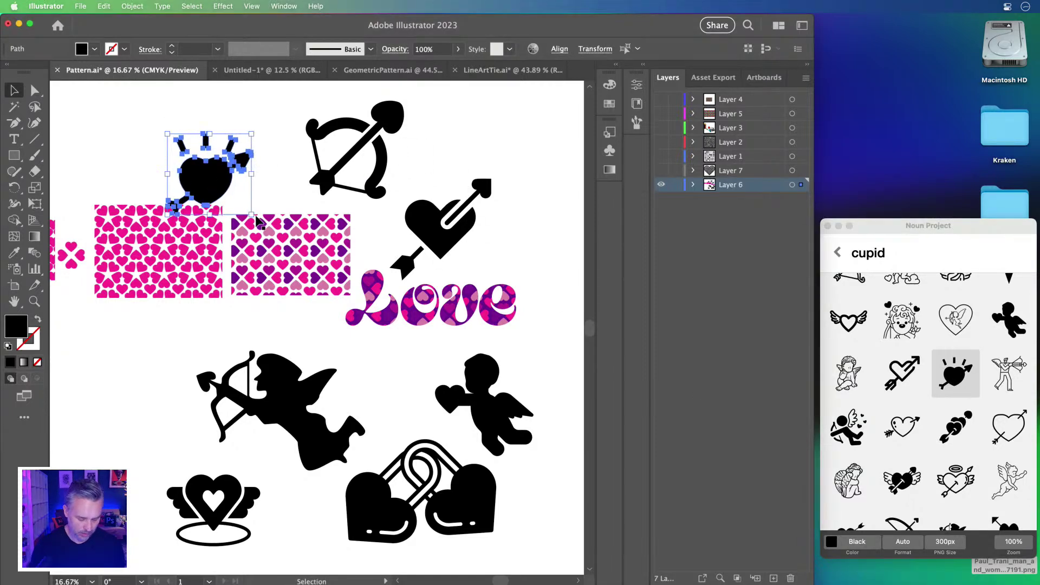
{"action": "left_click_drag", "start_coordinate": [208, 163], "coordinate": [160, 382]}
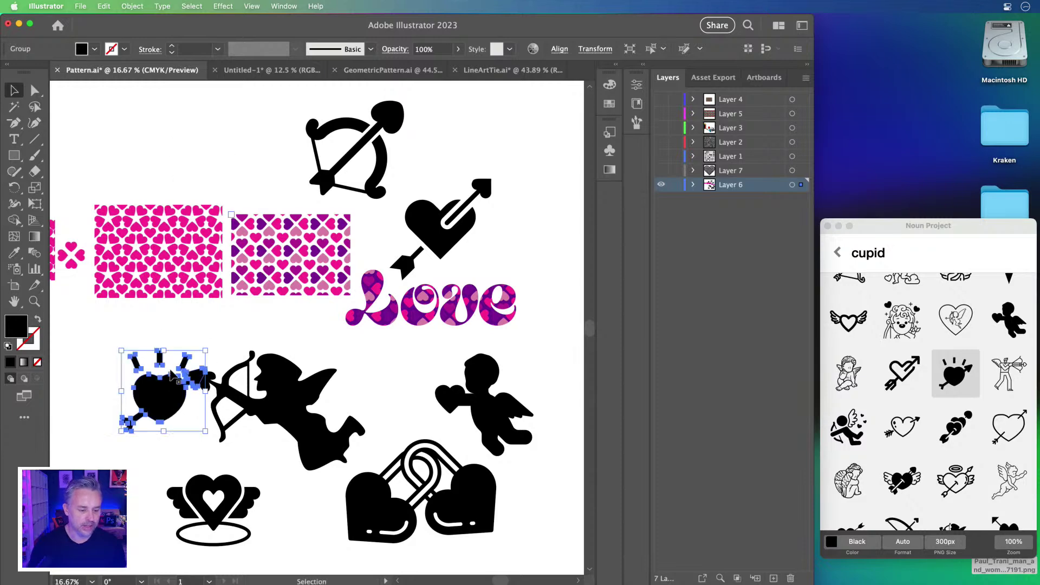
Minimize the Noun Project window and widen the Illustrator window back to the full screen width
{"action": "left_click", "coordinate": [838, 227]}
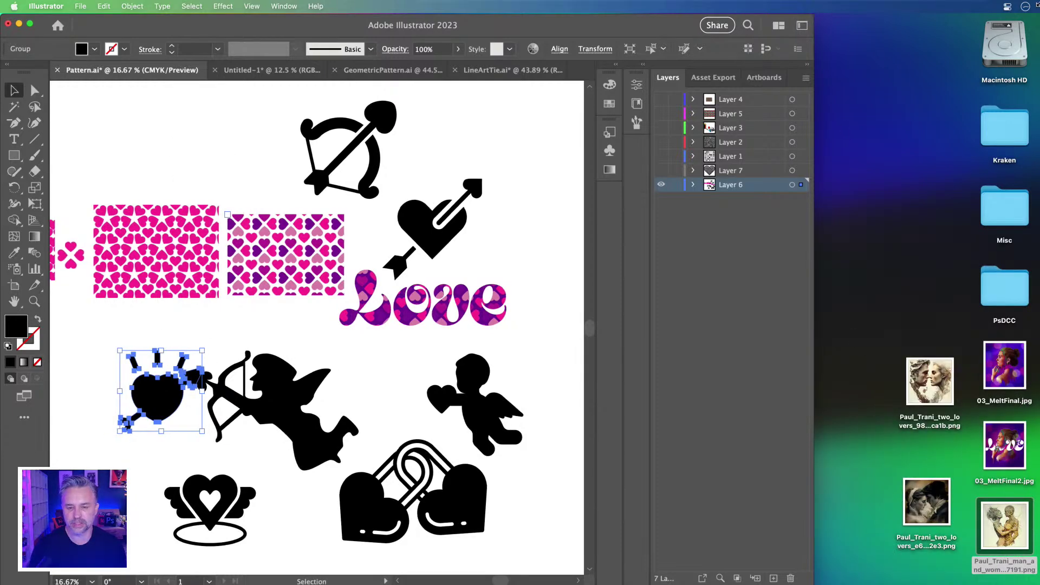
{"action": "left_click_drag", "start_coordinate": [811, 16], "coordinate": [1036, 4]}
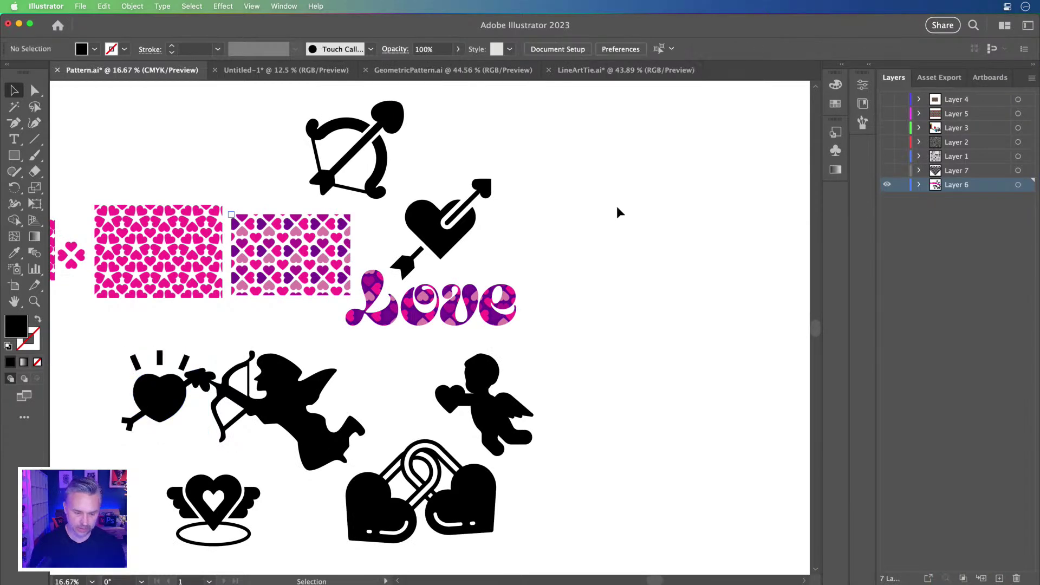
{"action": "scroll", "coordinate": [616, 206], "scroll_direction": "left", "scroll_amount": 5}
Delete the cherub holding a heart from the artwork
{"action": "left_click", "coordinate": [454, 373]}
{"action": "left_click", "coordinate": [616, 364]}
{"action": "key", "text": "Delete"}
Move the archer cupid into the free space below the end of the Love text and the radiating heart above the padlocks
{"action": "left_click_drag", "start_coordinate": [412, 382], "coordinate": [662, 368]}
{"action": "left_click_drag", "start_coordinate": [434, 326], "coordinate": [373, 322]}
{"action": "left_click_drag", "start_coordinate": [165, 362], "coordinate": [334, 374]}
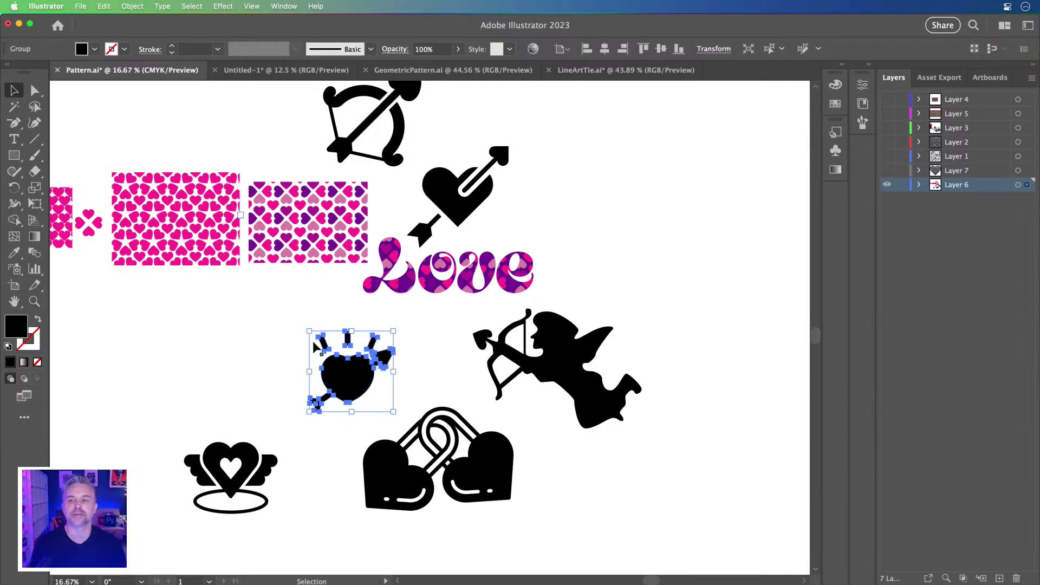
Switch to Finder, search this Mac for "cupid", enlarge the window, and look through the matching files
{"action": "mouse_move", "coordinate": [231, 581]}
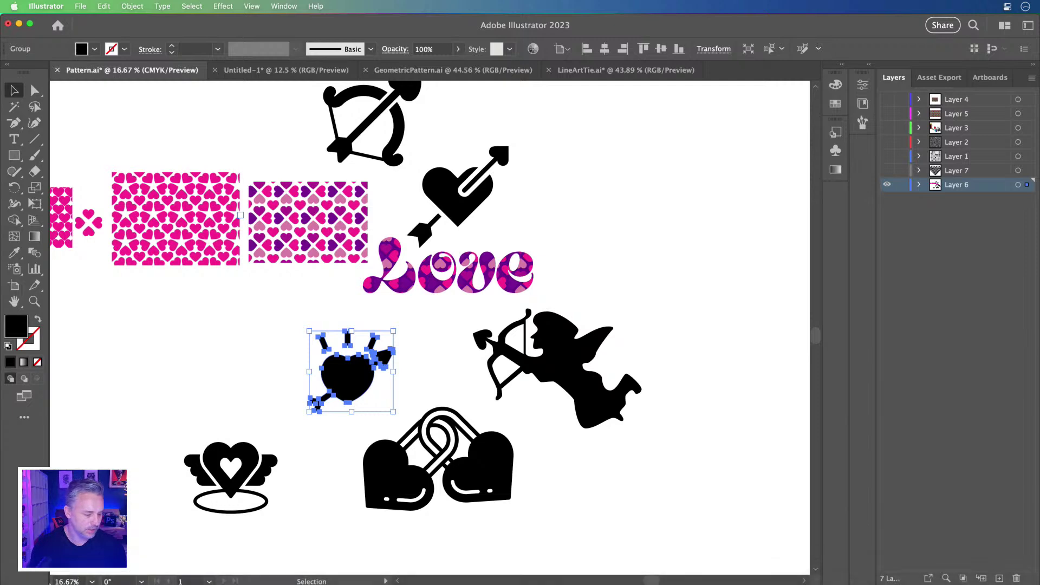
{"action": "left_click", "coordinate": [24, 570]}
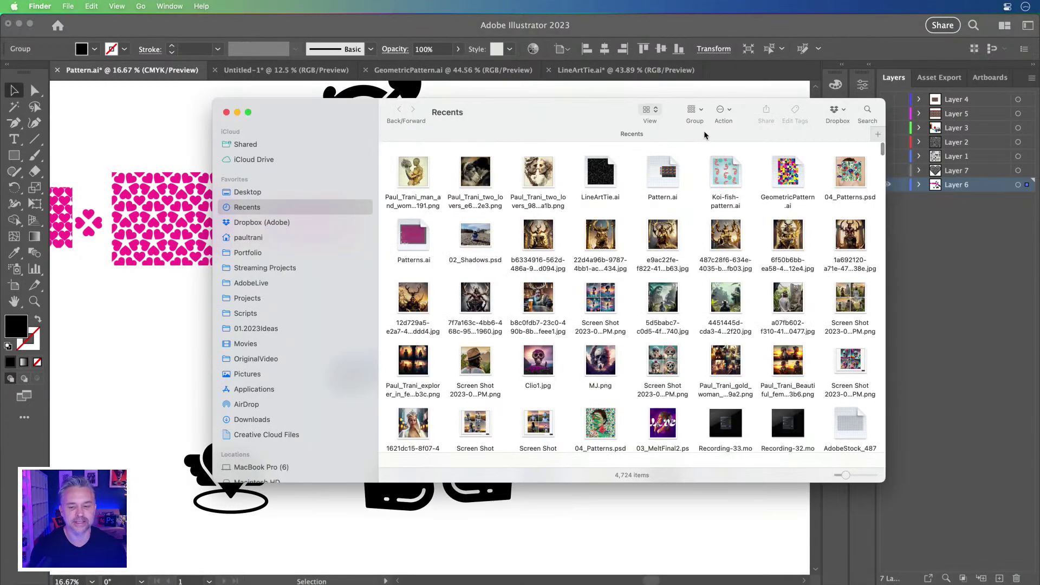
{"action": "left_click", "coordinate": [860, 110]}
{"action": "type", "text": "cupid"}
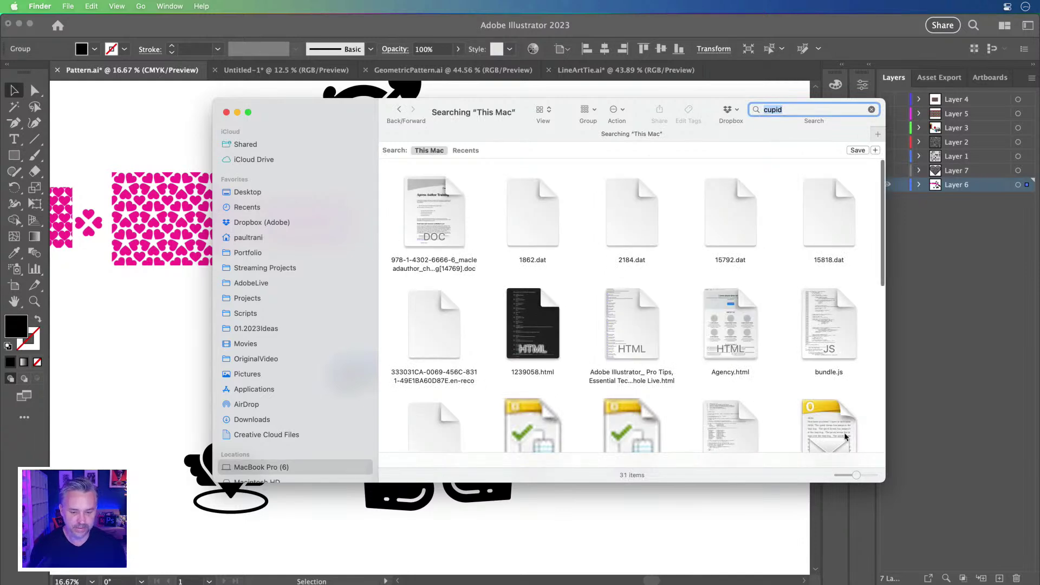
{"action": "left_click_drag", "start_coordinate": [878, 478], "coordinate": [994, 583]}
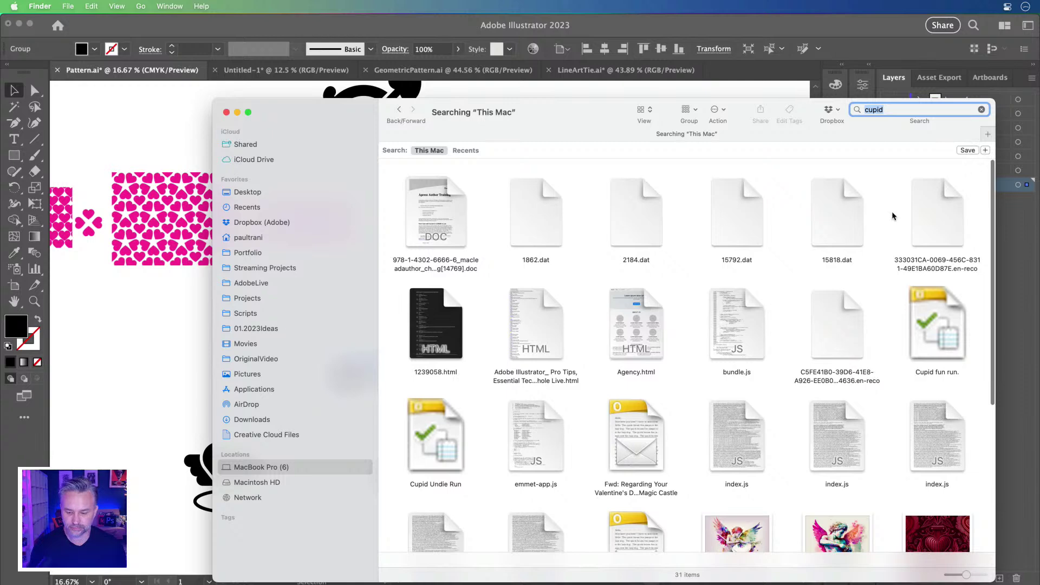
{"action": "scroll", "coordinate": [894, 215], "scroll_direction": "down", "scroll_amount": 3}
{"action": "scroll", "coordinate": [894, 215], "scroll_direction": "down", "scroll_amount": 2}
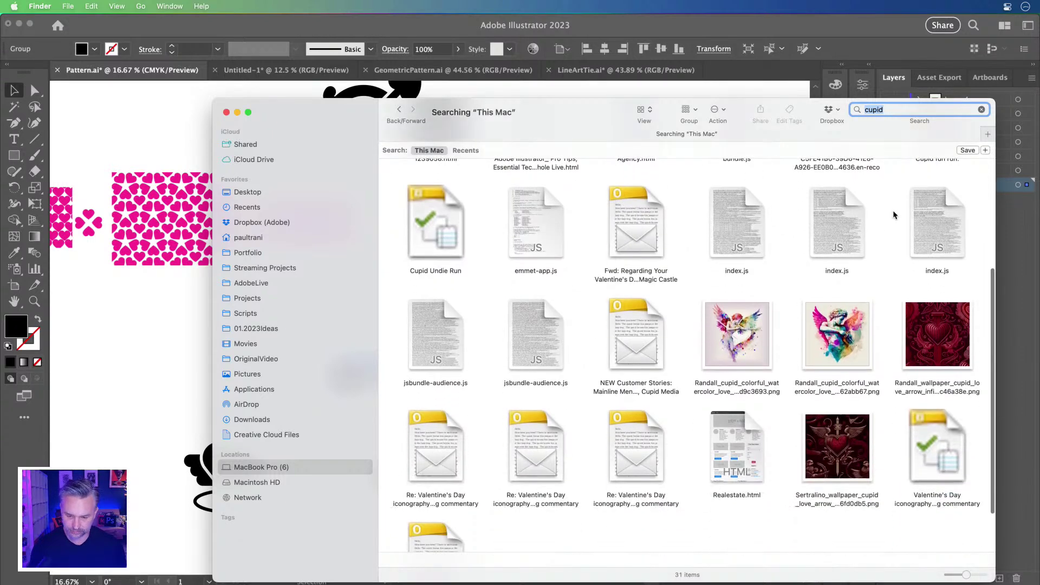
{"action": "scroll", "coordinate": [894, 215], "scroll_direction": "down", "scroll_amount": 1}
{"action": "scroll", "coordinate": [894, 215], "scroll_direction": "up", "scroll_amount": 5}
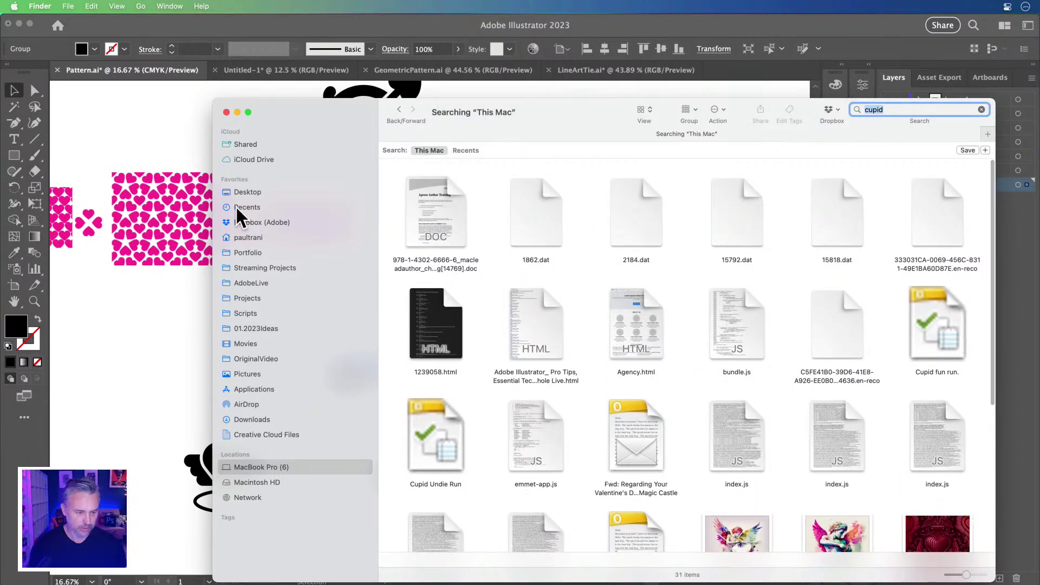
Open the Cherub folder inside Misc on the Desktop and preview Cherub.png at an enlarged size
{"action": "left_click", "coordinate": [236, 191]}
{"action": "left_click", "coordinate": [425, 193]}
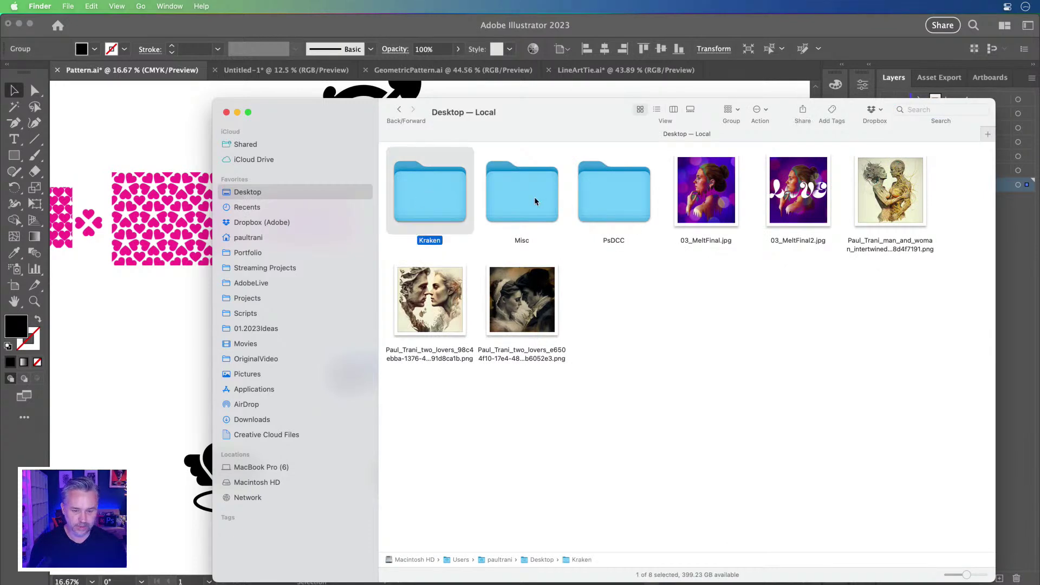
{"action": "double_click", "coordinate": [534, 197]}
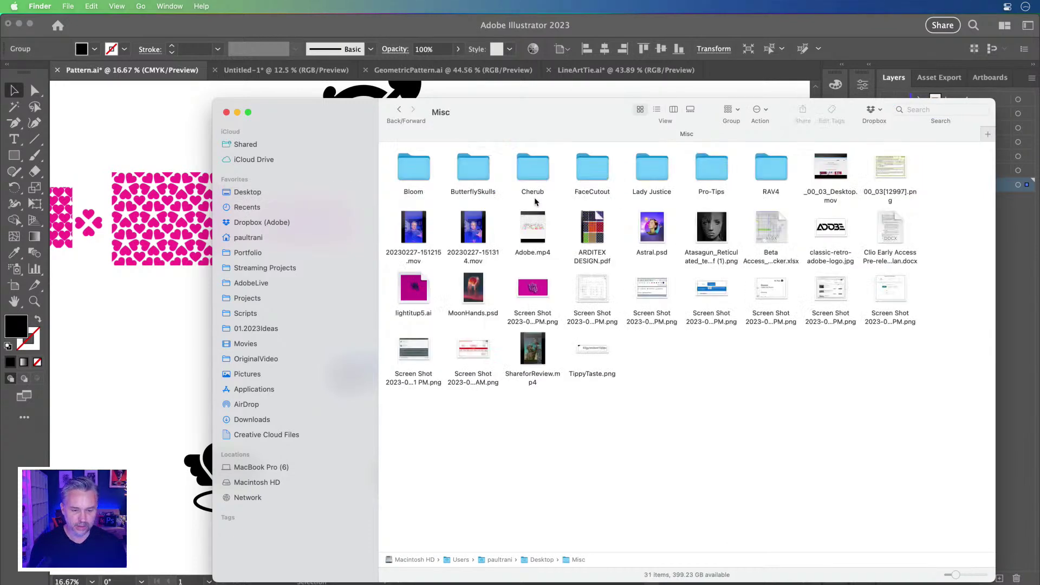
{"action": "double_click", "coordinate": [524, 171]}
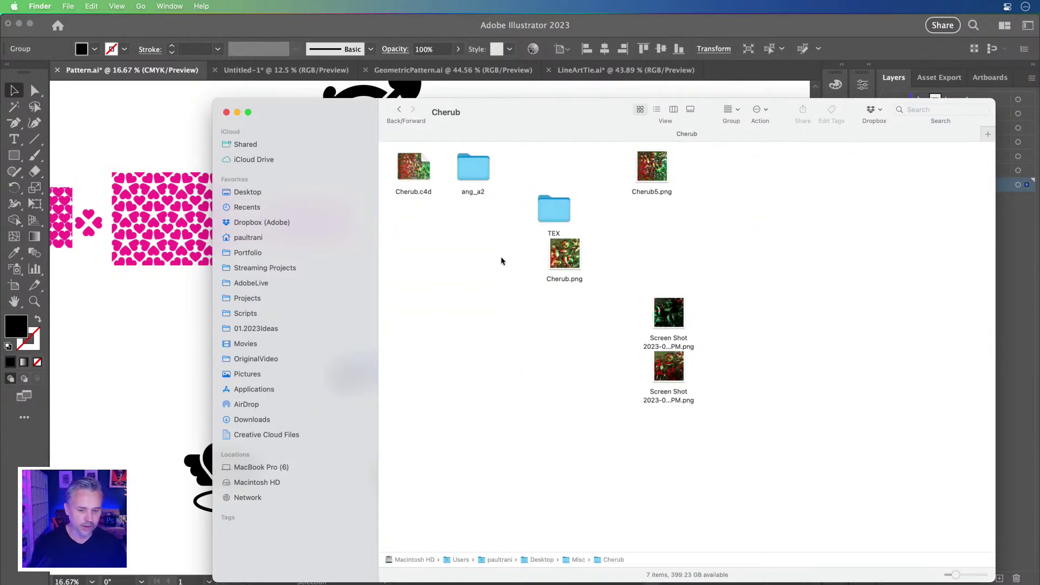
{"action": "left_click", "coordinate": [564, 255]}
{"action": "key", "text": "space"}
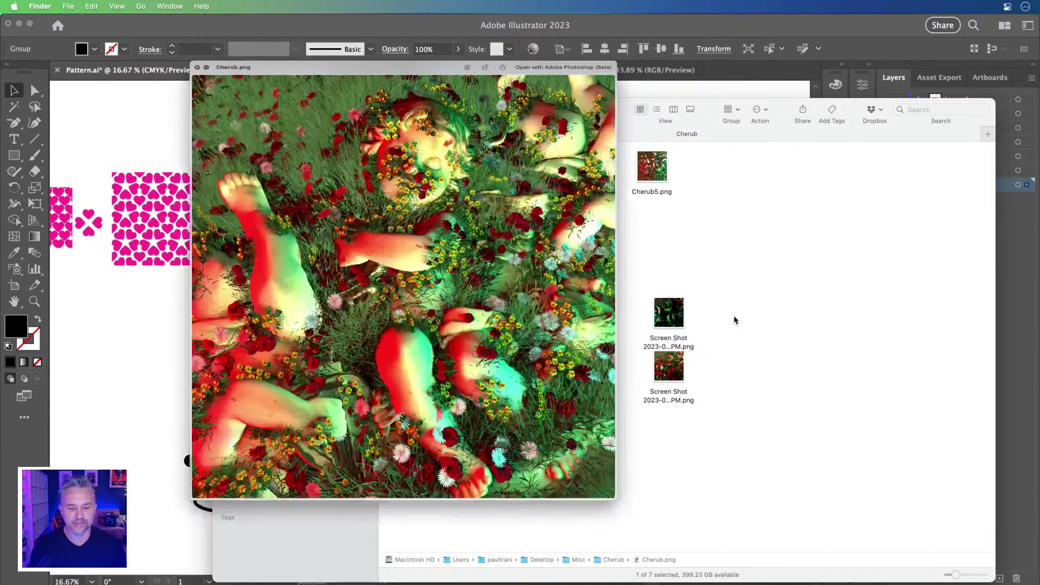
{"action": "left_click_drag", "start_coordinate": [216, 26], "coordinate": [621, 42]}
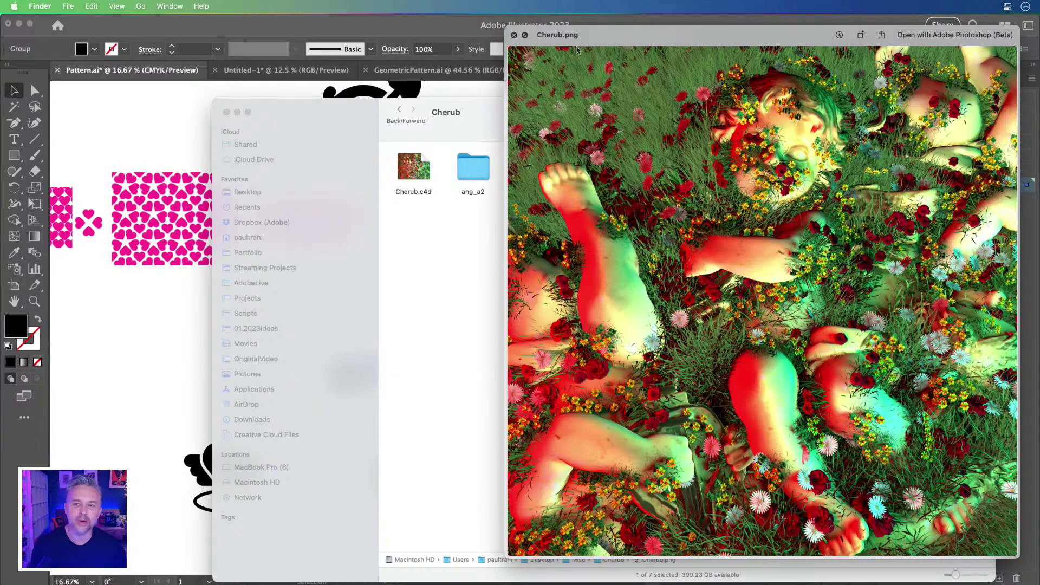
{"action": "key", "text": "space"}
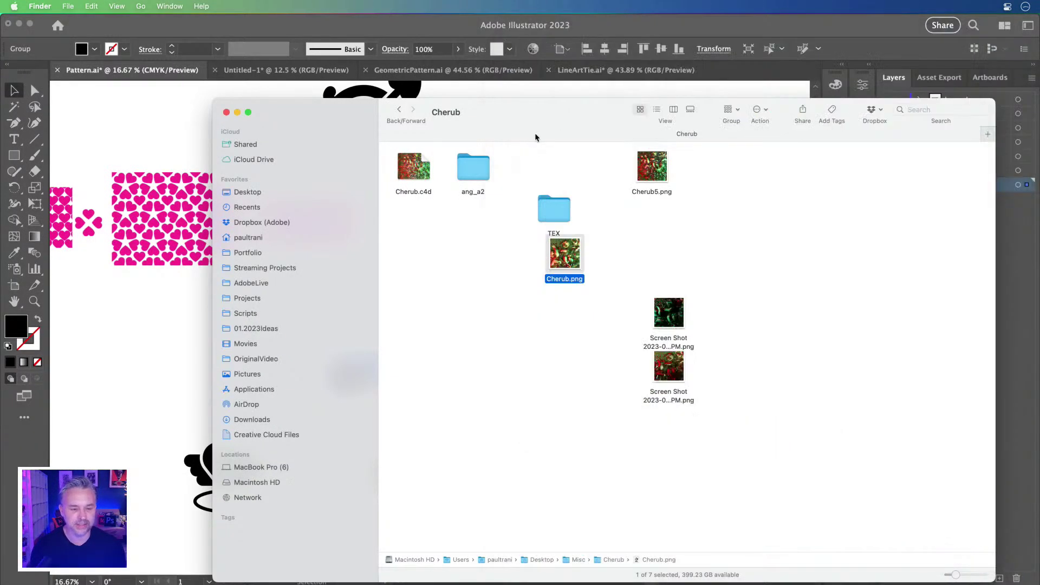
{"action": "key", "text": "space"}
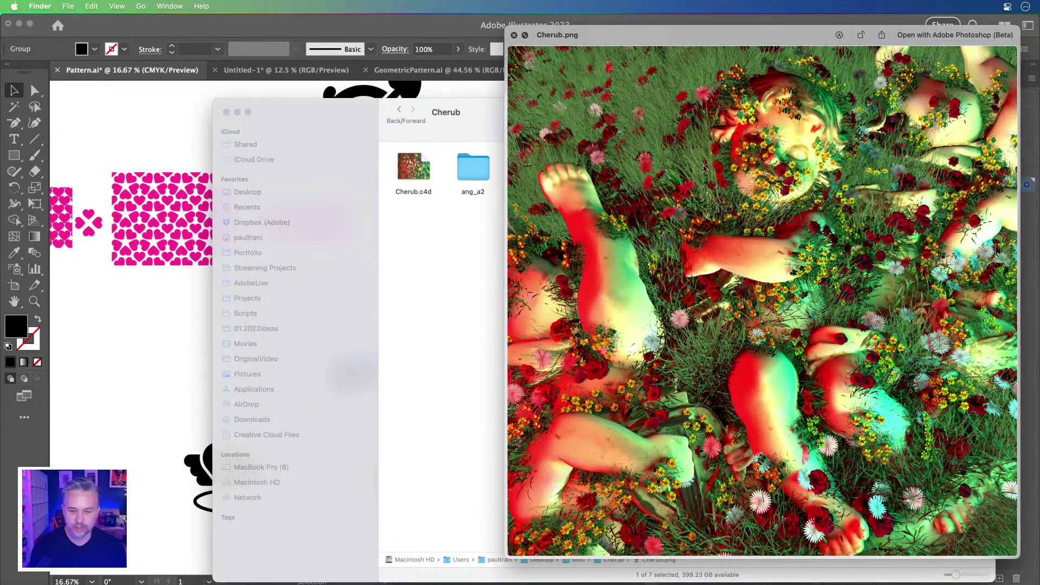
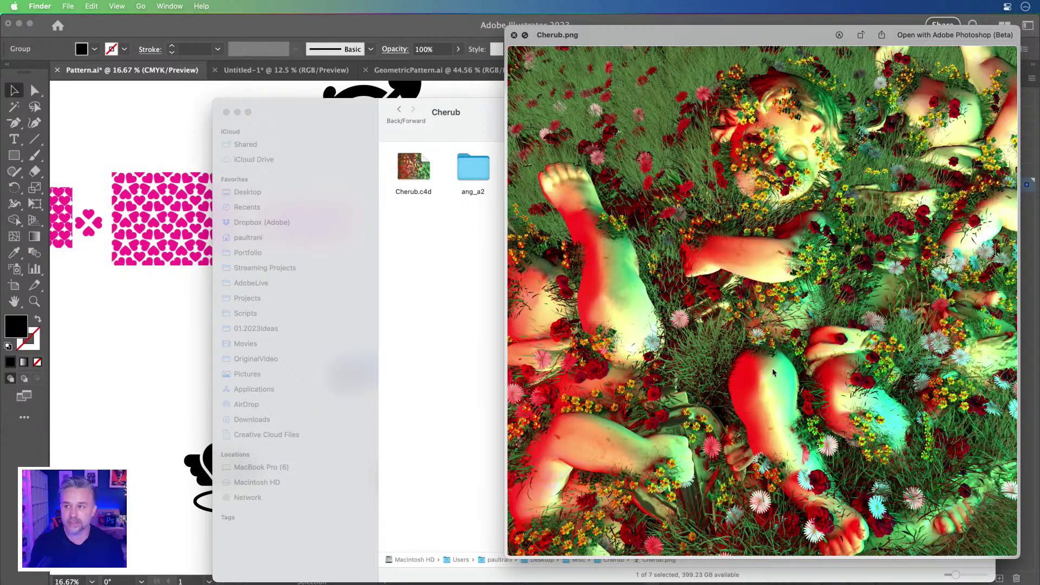
{"action": "key", "text": "space"}
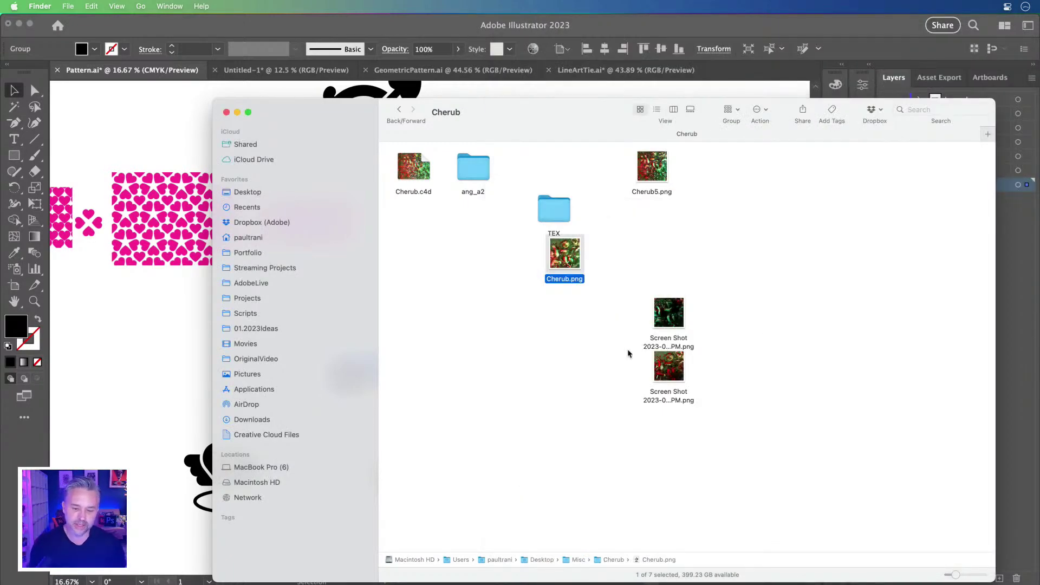
Preview the dark green screen shot in the Cherub folder at an enlarged size, then close the preview
{"action": "left_click", "coordinate": [541, 351]}
{"action": "left_click", "coordinate": [675, 314]}
{"action": "key", "text": "space"}
{"action": "key", "text": "Down"}
{"action": "key", "text": "Up"}
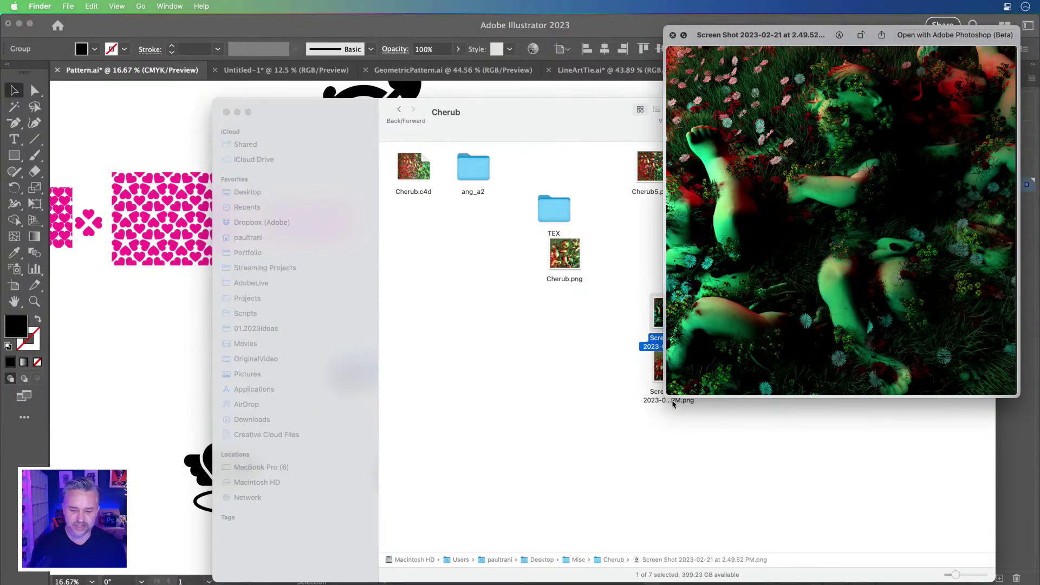
{"action": "left_click_drag", "start_coordinate": [668, 395], "coordinate": [426, 569]}
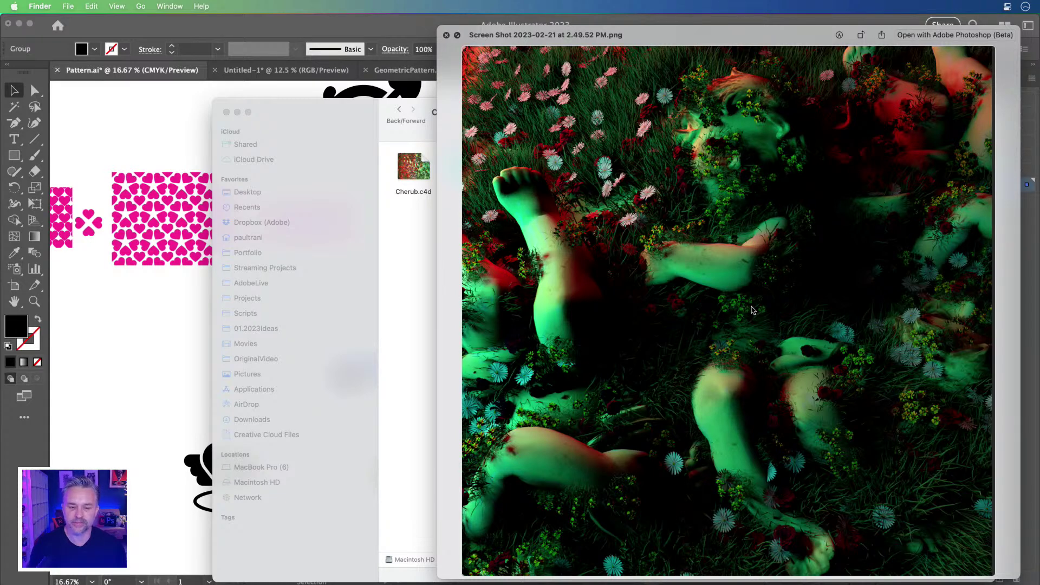
{"action": "key", "text": "space"}
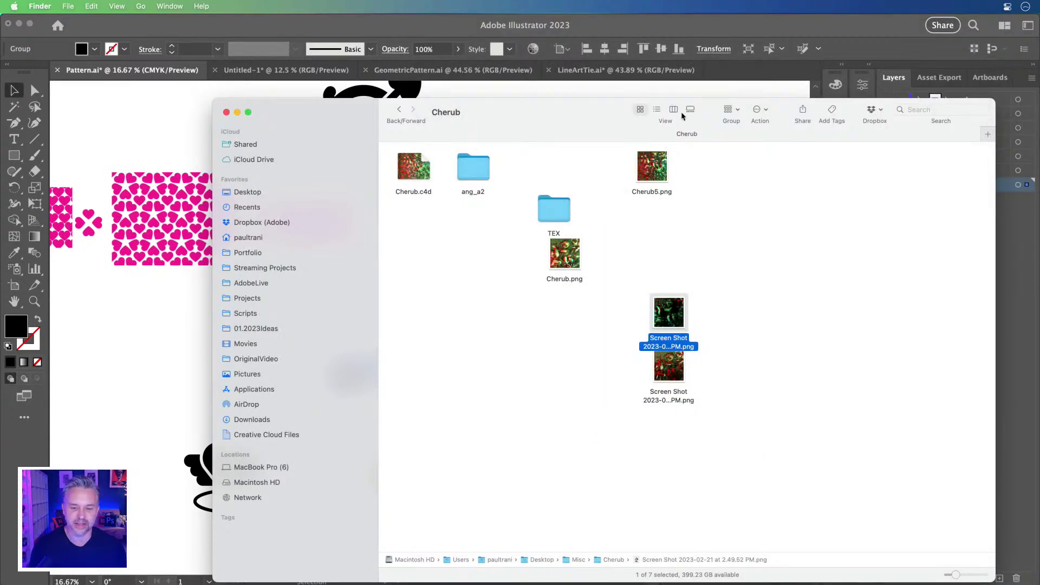
Browse through the ang_a2 and a2_39k folders to a2_39k_4k and select the a2_39k_4k.obj model file
{"action": "left_click", "coordinate": [458, 204]}
{"action": "left_click", "coordinate": [466, 167]}
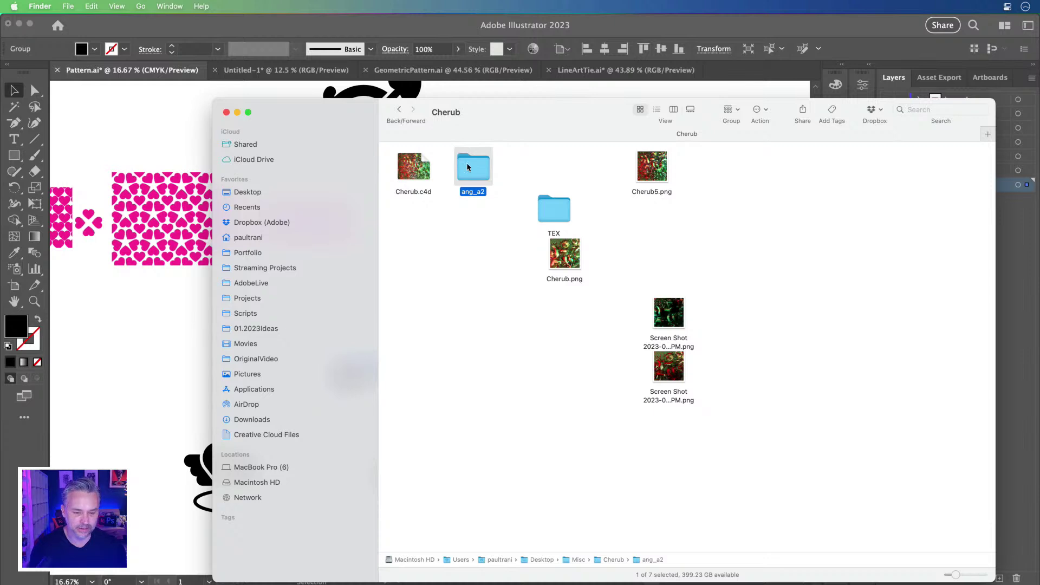
{"action": "double_click", "coordinate": [471, 166]}
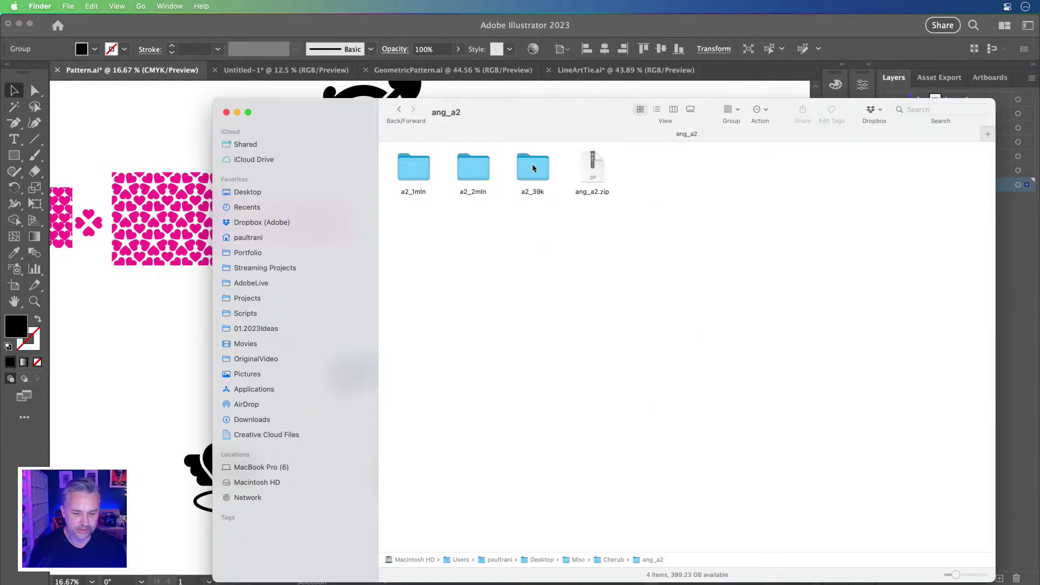
{"action": "double_click", "coordinate": [532, 168]}
{"action": "double_click", "coordinate": [479, 166]}
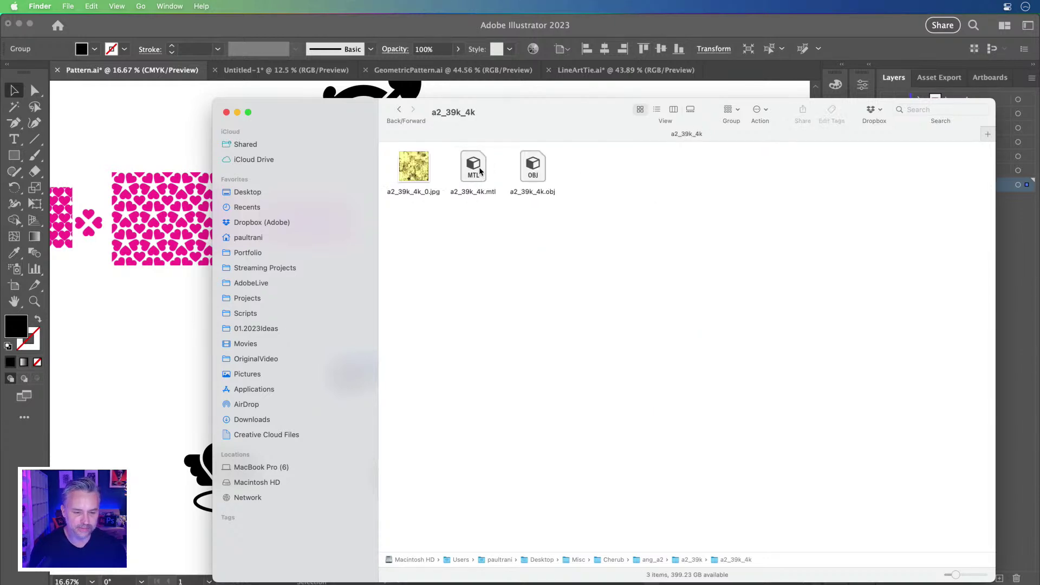
{"action": "left_click", "coordinate": [516, 191]}
Move the Finder window off the artwork, switch to Illustrator and save Pattern.ai
{"action": "left_click_drag", "start_coordinate": [312, 109], "coordinate": [748, 320]}
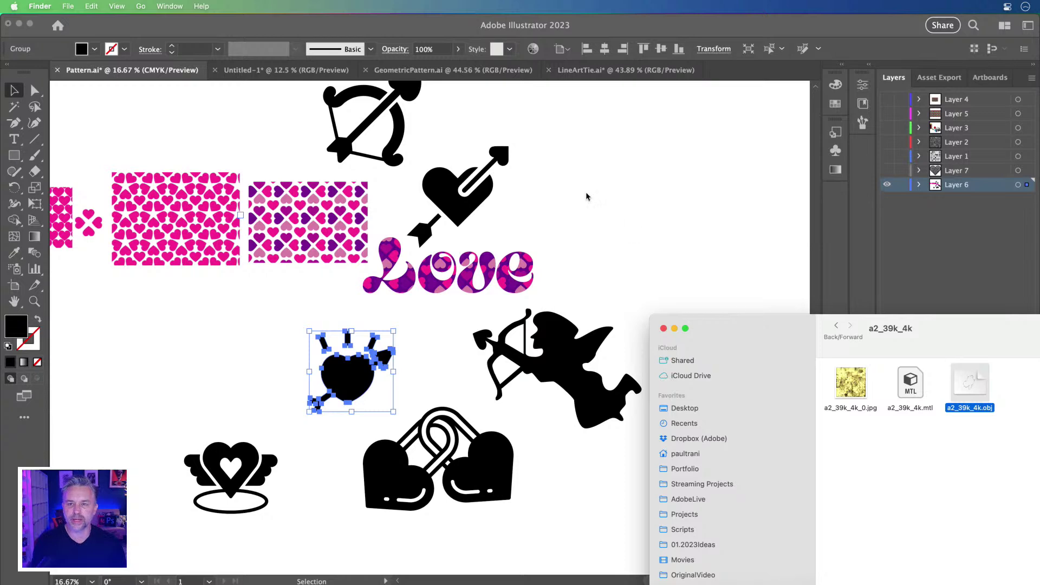
{"action": "mouse_move", "coordinate": [143, 581]}
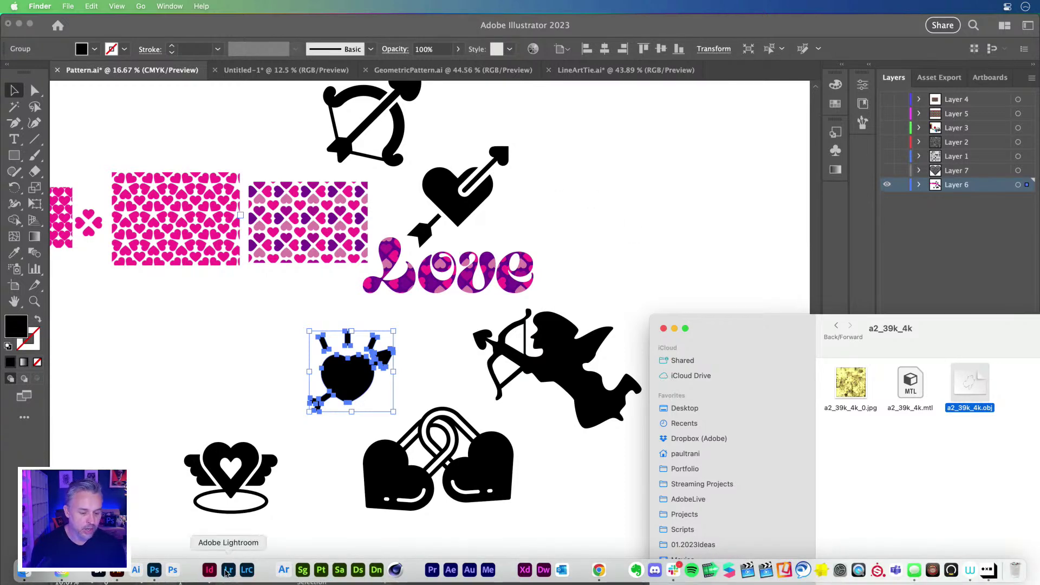
{"action": "left_click", "coordinate": [201, 379]}
{"action": "key", "text": "a"}
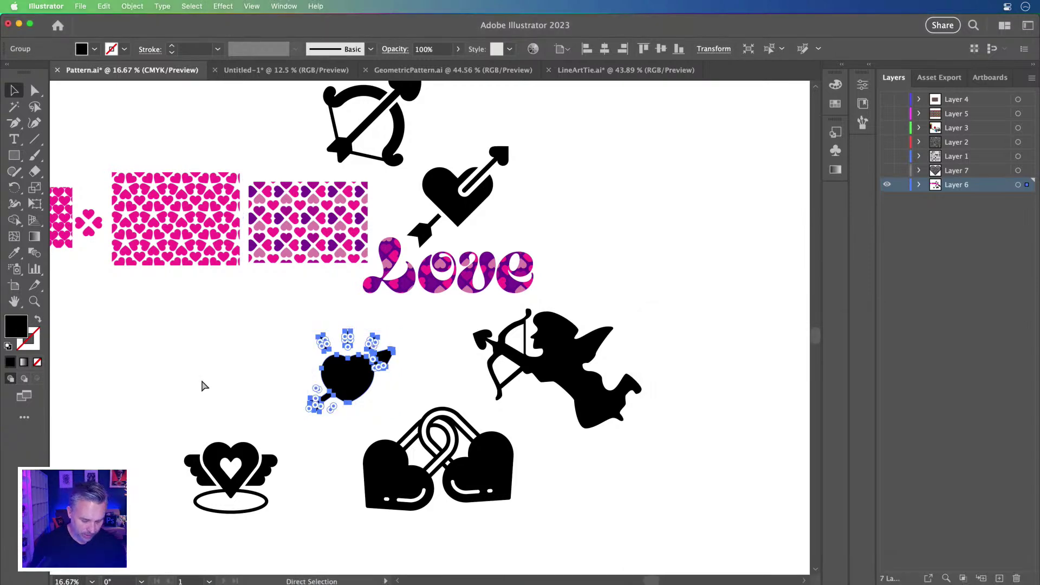
{"action": "key", "text": "super+s"}
{"action": "key", "text": "v"}
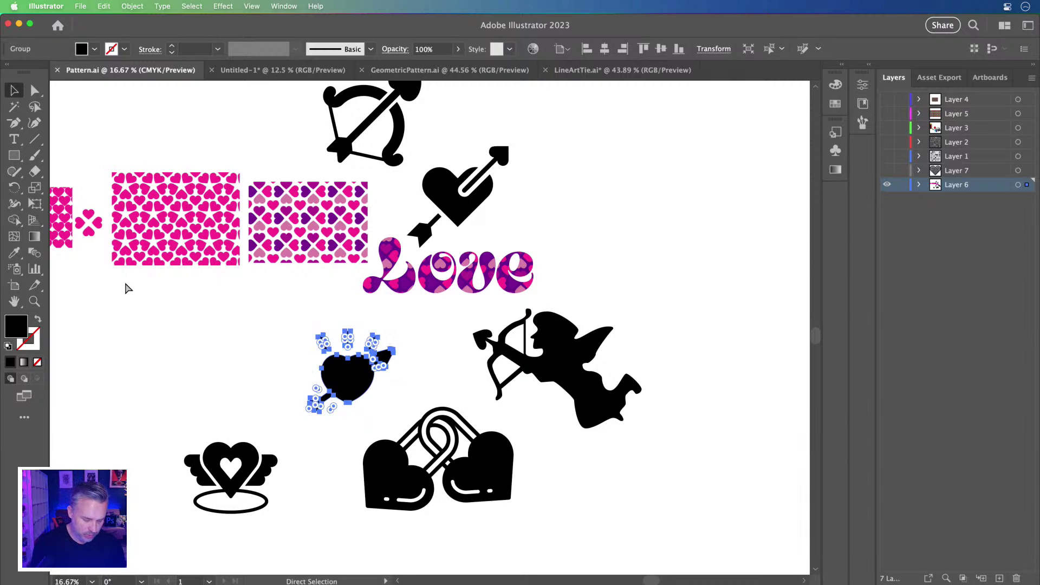
Move the radiating heart, the archer cupid and the Love text closer together in a cluster above the padlocks
{"action": "key", "text": "super+equal"}
{"action": "key", "text": "super+equal"}
{"action": "key", "text": "super+minus"}
{"action": "key", "text": "super+minus"}
{"action": "key", "text": "super+minus"}
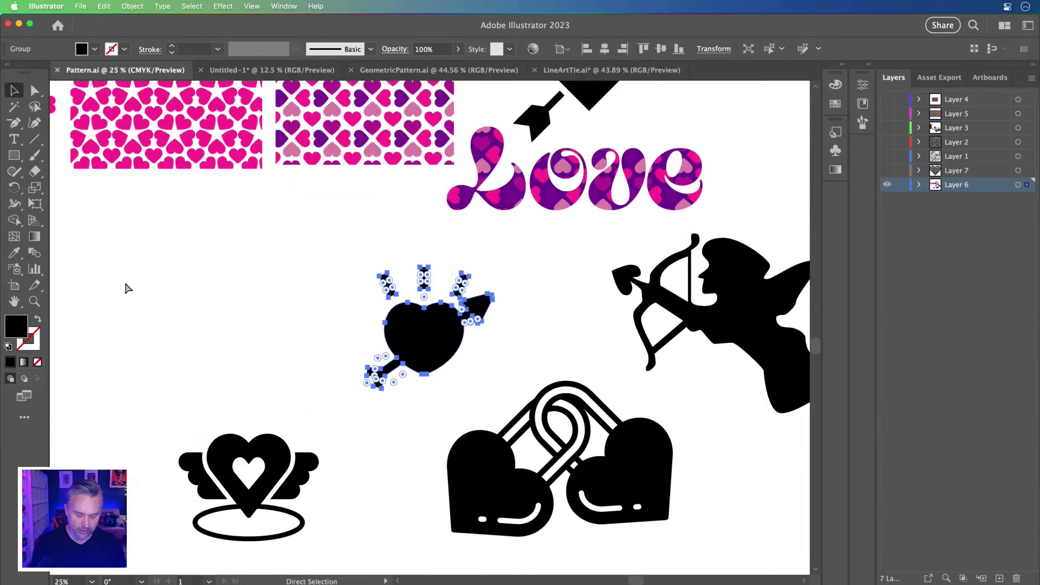
{"action": "left_click", "coordinate": [265, 321]}
{"action": "left_click_drag", "start_coordinate": [422, 323], "coordinate": [441, 339]}
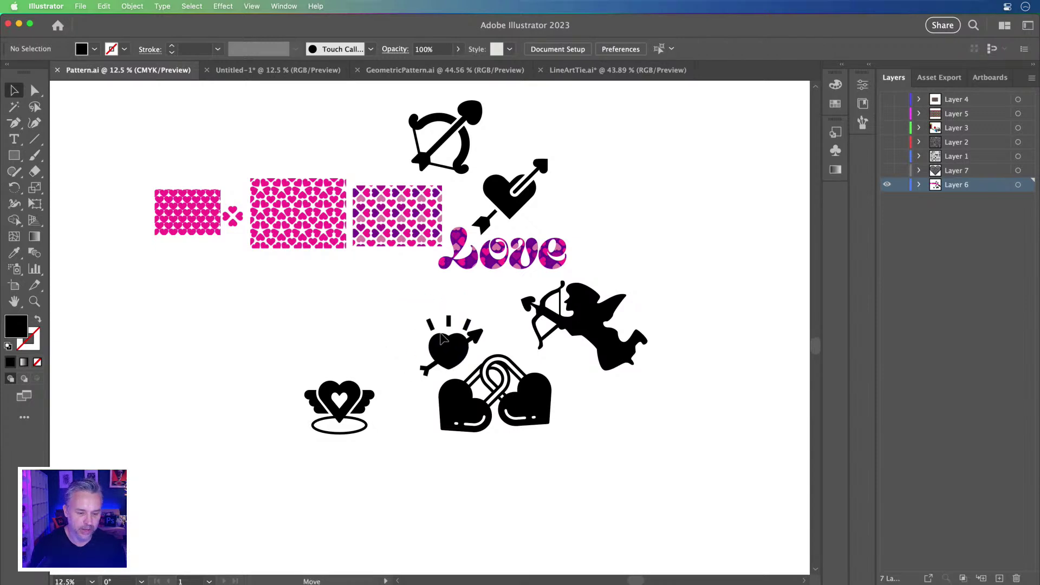
{"action": "left_click_drag", "start_coordinate": [566, 298], "coordinate": [545, 303]}
{"action": "left_click_drag", "start_coordinate": [465, 249], "coordinate": [390, 290]}
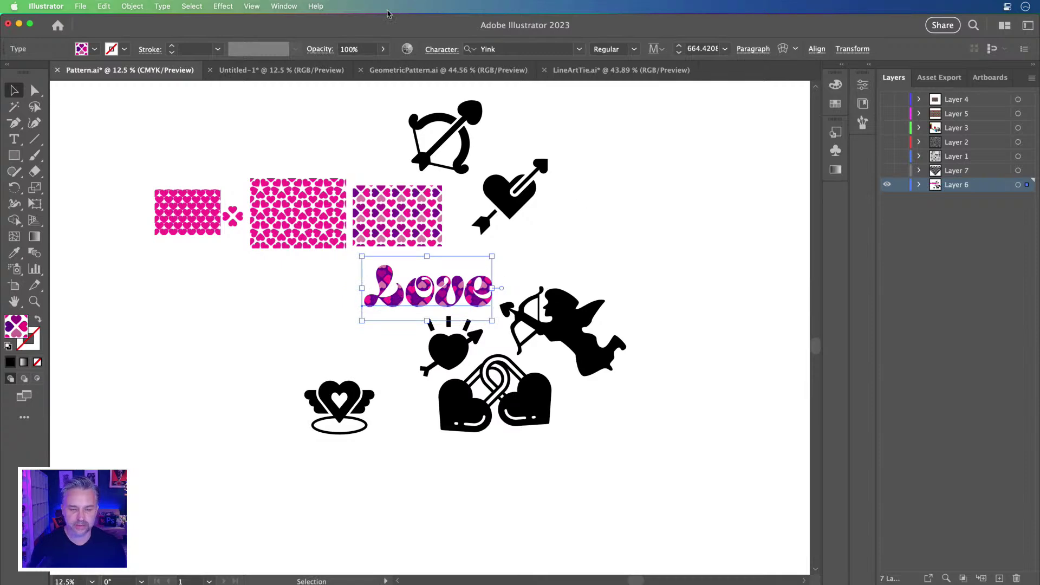
Remove the Love text's pattern fill, set its remaining fill to black, and place a copy of the text below the padlocks
{"action": "left_click", "coordinate": [285, 6]}
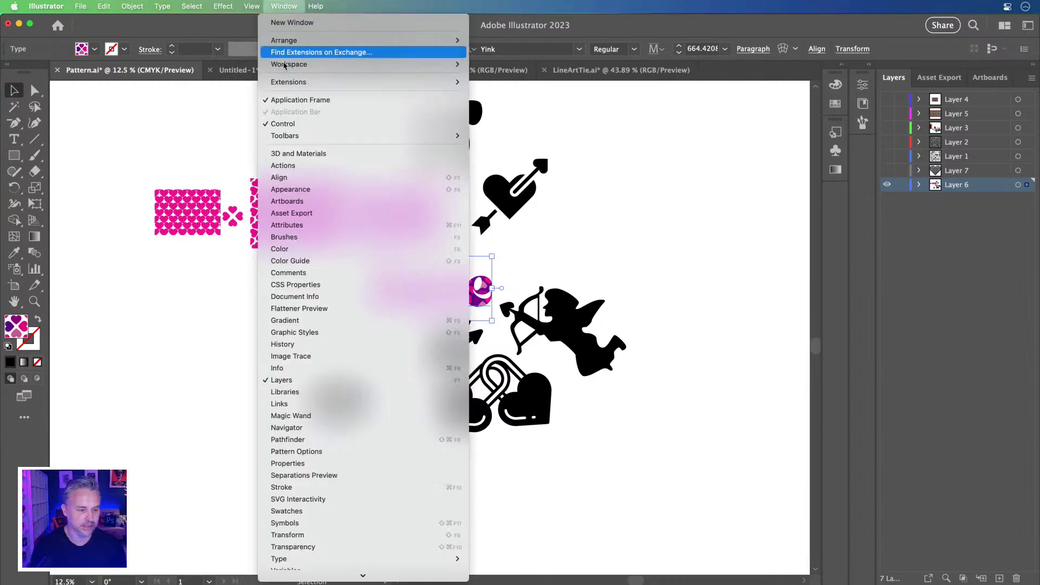
{"action": "left_click", "coordinate": [298, 190]}
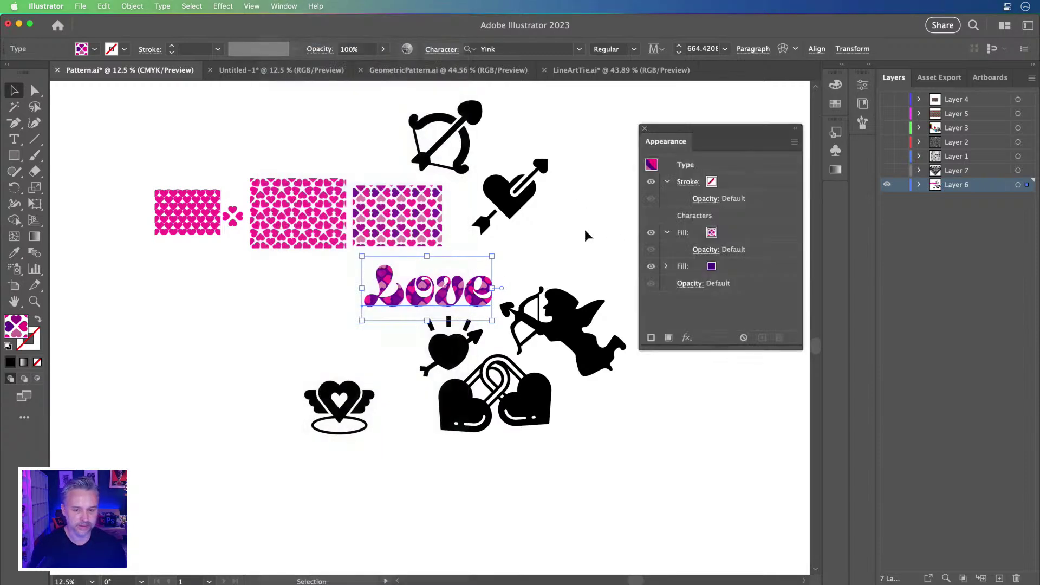
{"action": "left_click", "coordinate": [735, 234]}
{"action": "left_click", "coordinate": [779, 337]}
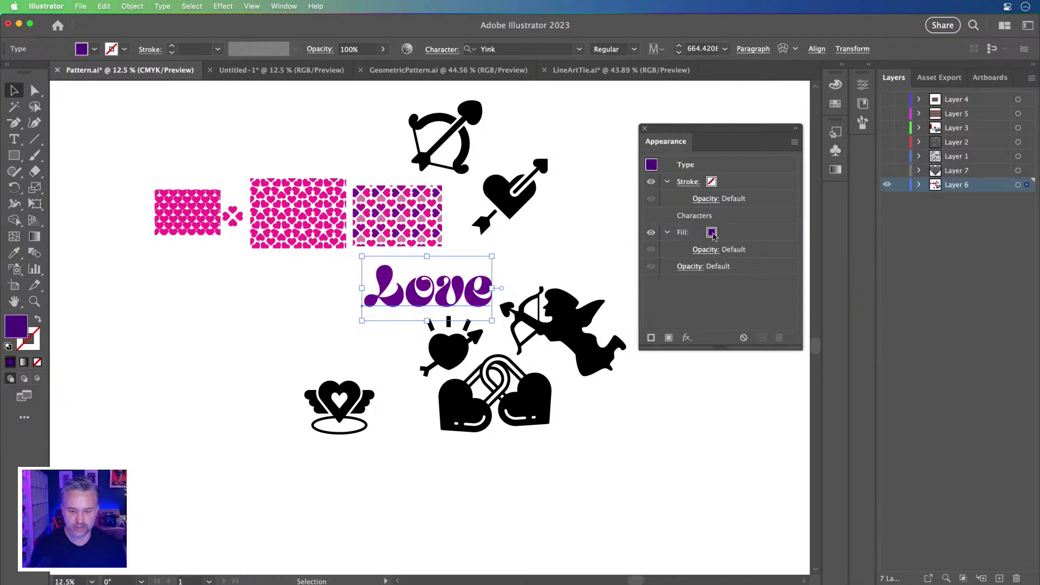
{"action": "left_click", "coordinate": [713, 234]}
{"action": "left_click", "coordinate": [723, 232]}
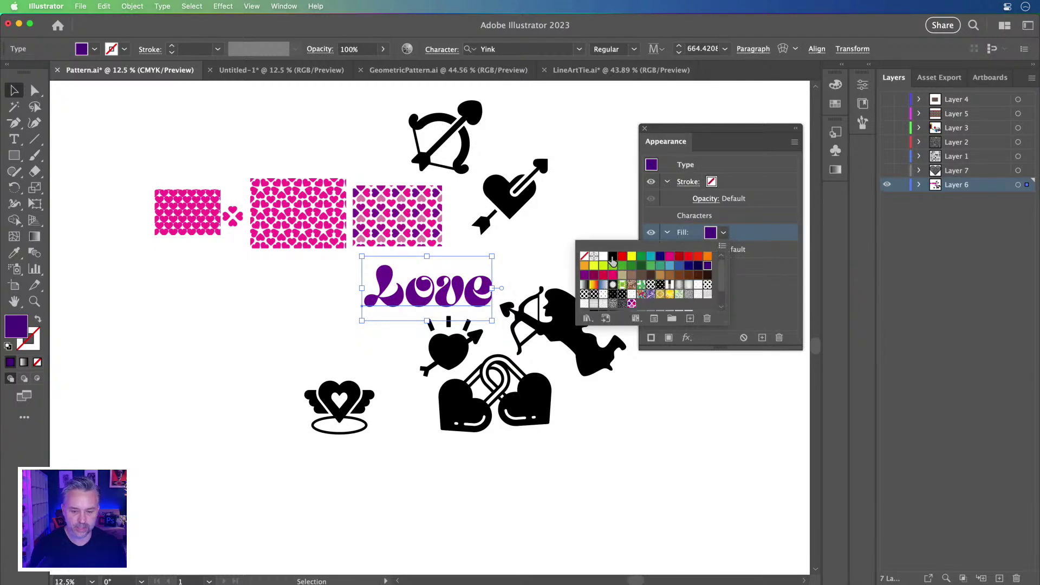
{"action": "left_click", "coordinate": [612, 257]}
{"action": "left_click", "coordinate": [762, 222]}
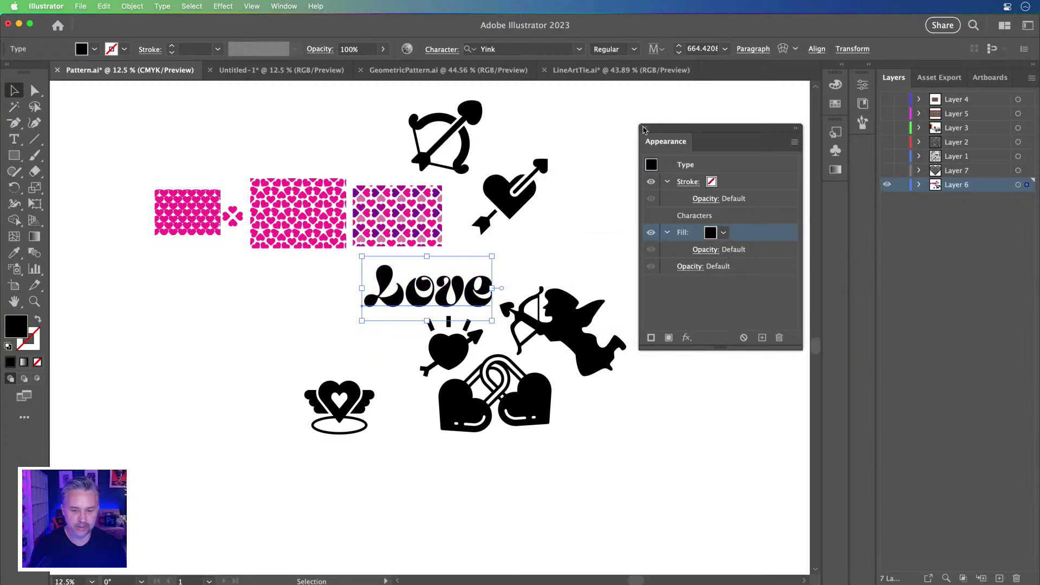
{"action": "left_click", "coordinate": [644, 129]}
{"action": "left_click_drag", "start_coordinate": [413, 293], "coordinate": [417, 474]}
Switch to Chrome, open the ChatGPT love poem and copy the phrase "my heart's true home" from its first line
{"action": "mouse_move", "coordinate": [545, 583]}
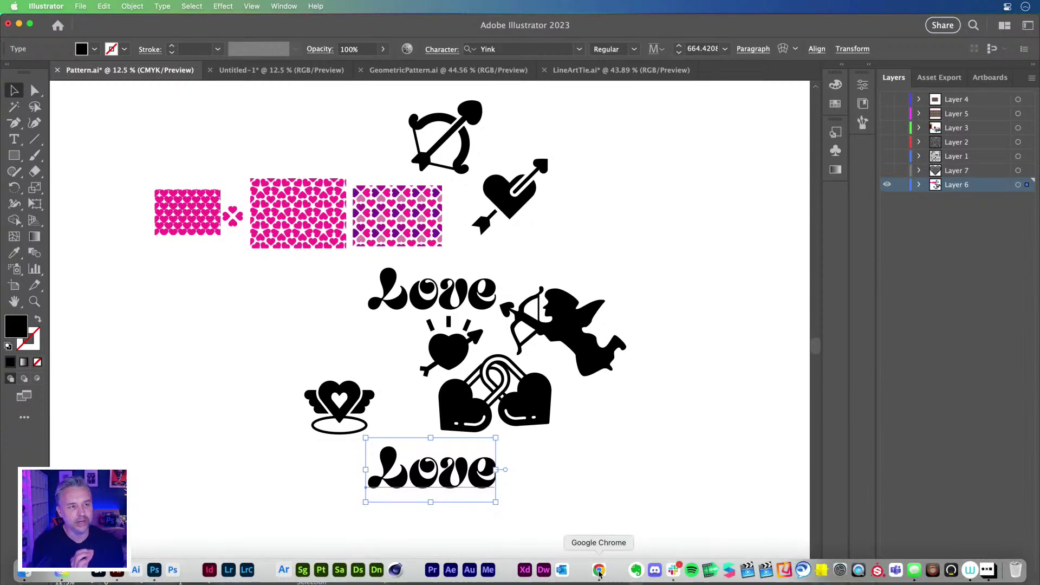
{"action": "left_click", "coordinate": [599, 570]}
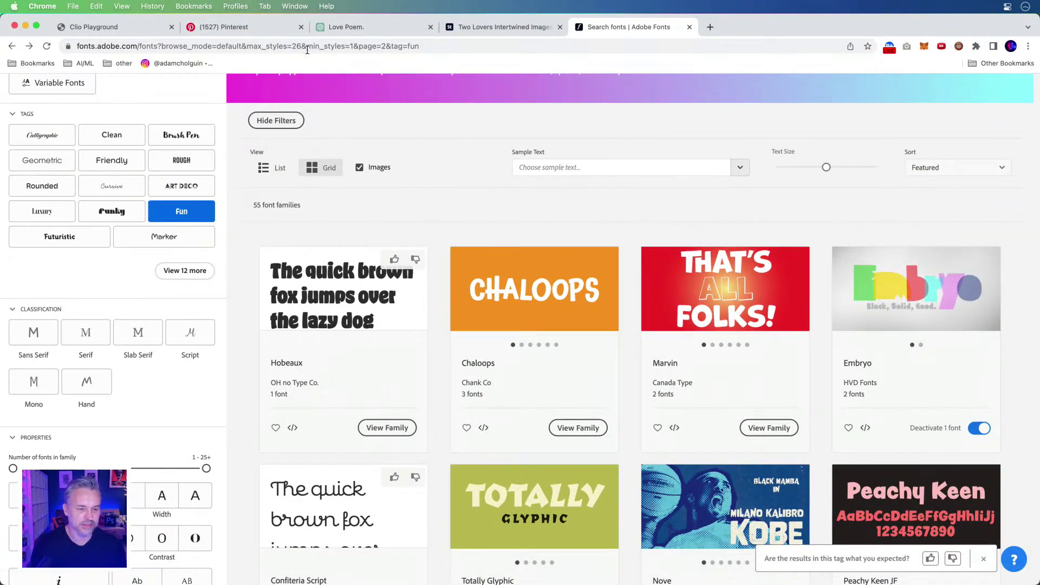
{"action": "left_click", "coordinate": [314, 27]}
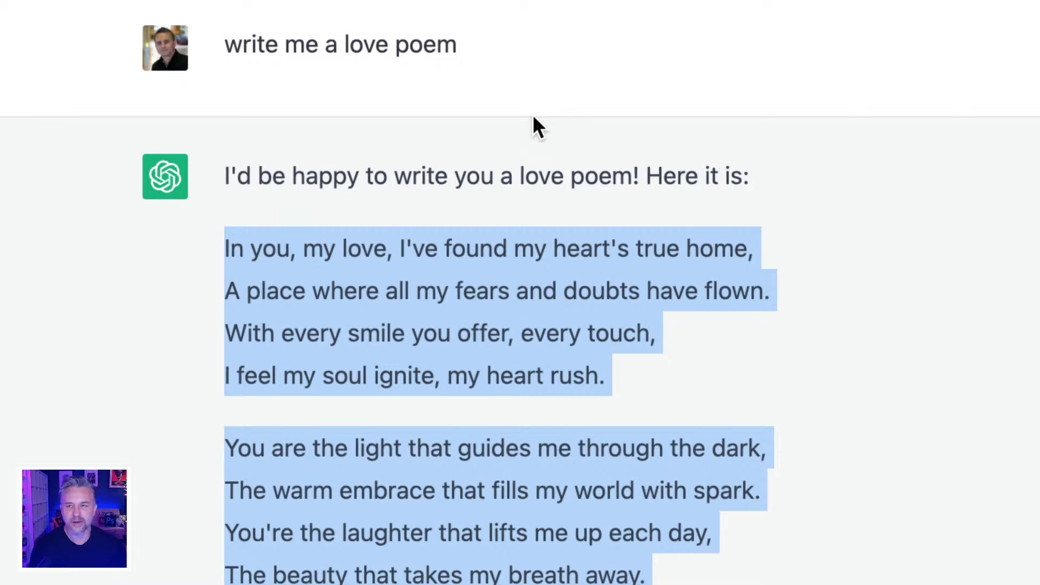
{"action": "left_click", "coordinate": [644, 383]}
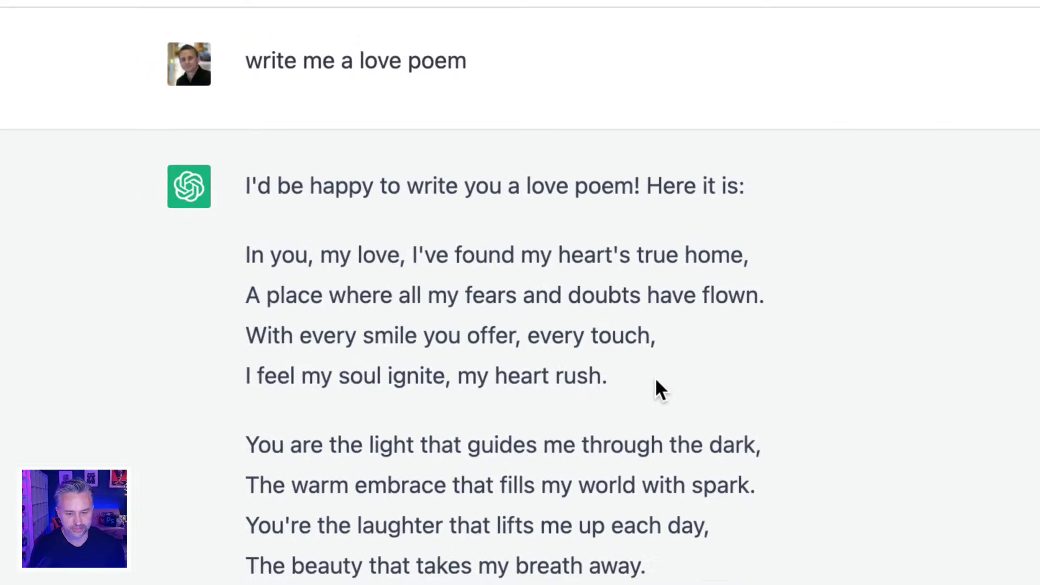
{"action": "left_click_drag", "start_coordinate": [526, 256], "coordinate": [738, 266]}
{"action": "key", "text": "cmd+c"}
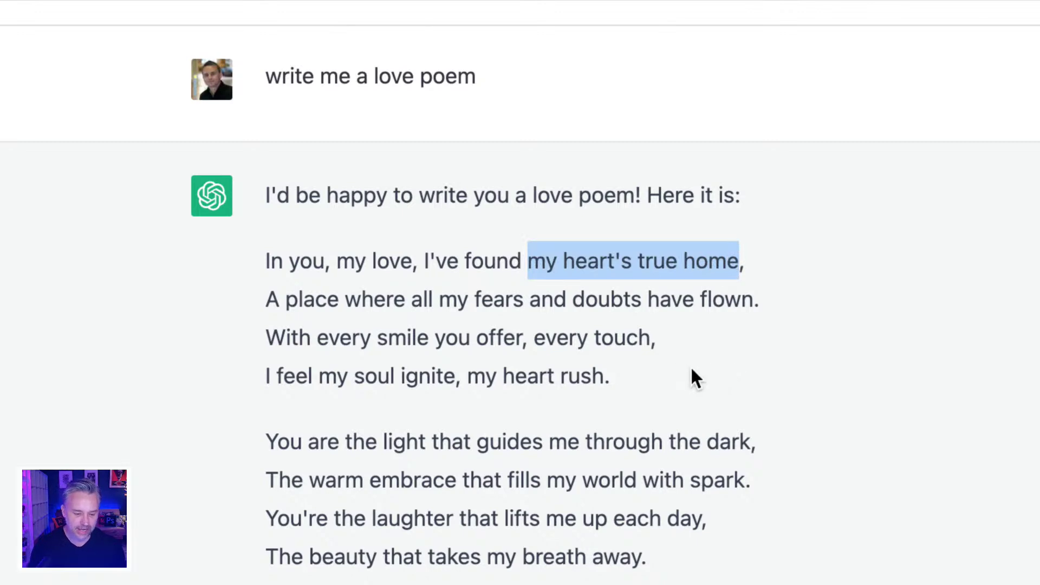
{"action": "scroll", "coordinate": [691, 370], "scroll_direction": "down", "scroll_amount": 1}
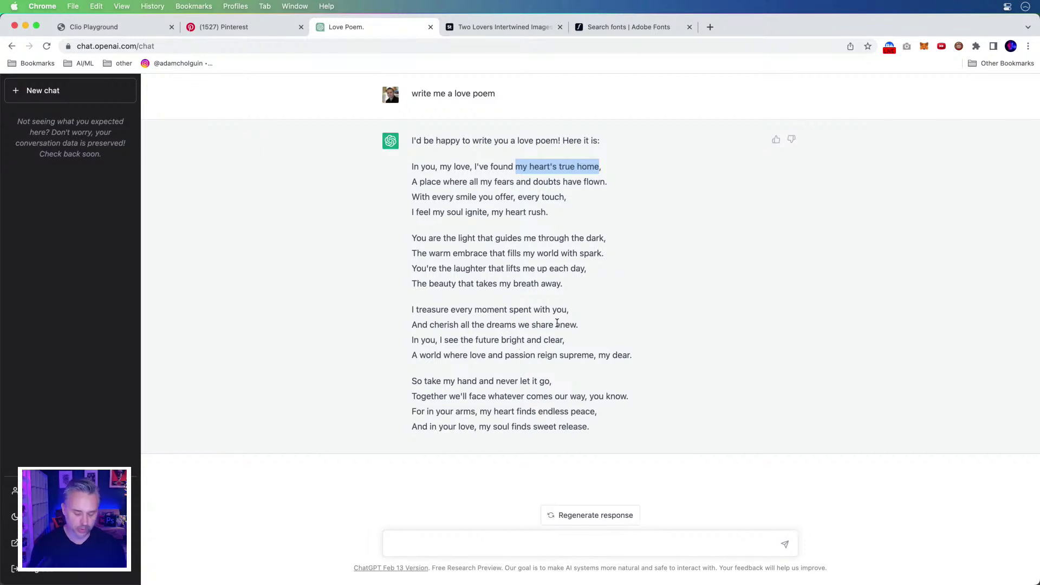
Return to Illustrator, paste the phrase, enlarge it to about 187 pt and place it in the free space above the winged heart
{"action": "left_click", "coordinate": [25, 24]}
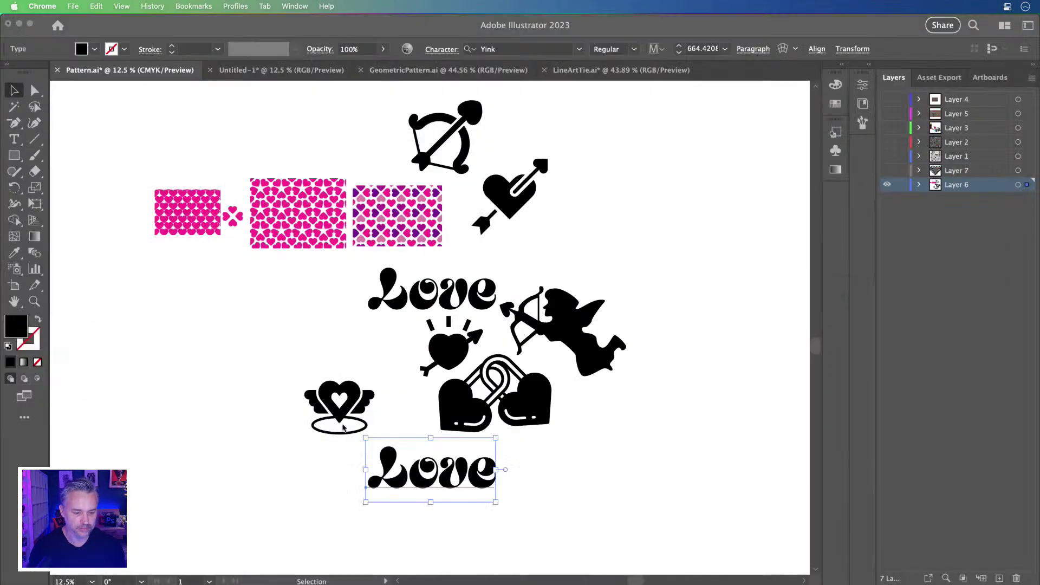
{"action": "left_click", "coordinate": [262, 422]}
{"action": "left_click", "coordinate": [430, 326]}
{"action": "key", "text": "cmd+v"}
{"action": "left_click_drag", "start_coordinate": [369, 340], "coordinate": [286, 347]}
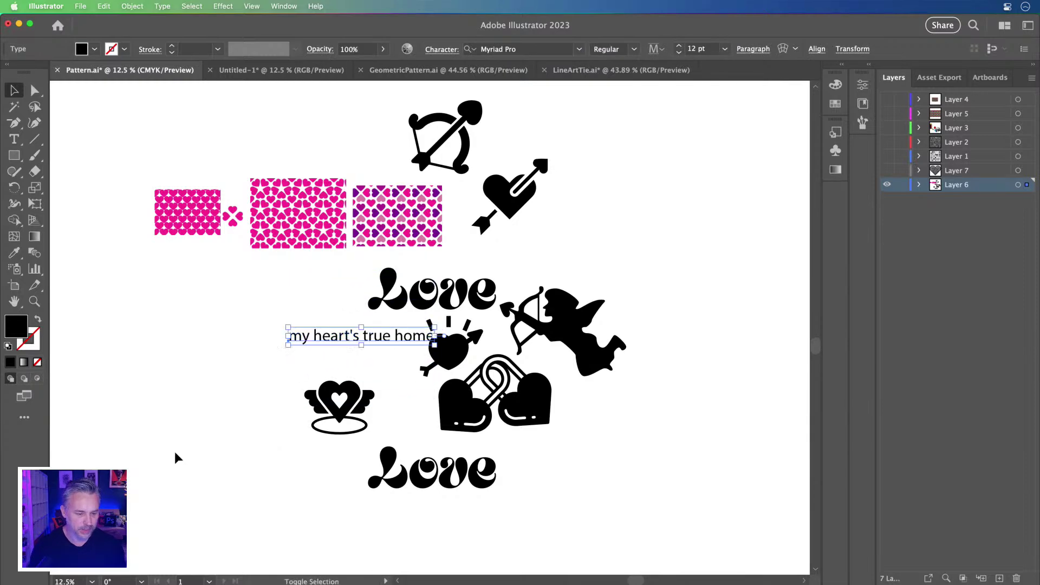
{"action": "left_click_drag", "start_coordinate": [349, 344], "coordinate": [238, 340]}
Apply the upper Love text's Yink lettering style and size to the pasted phrase with the Eyedropper
{"action": "key", "text": "i"}
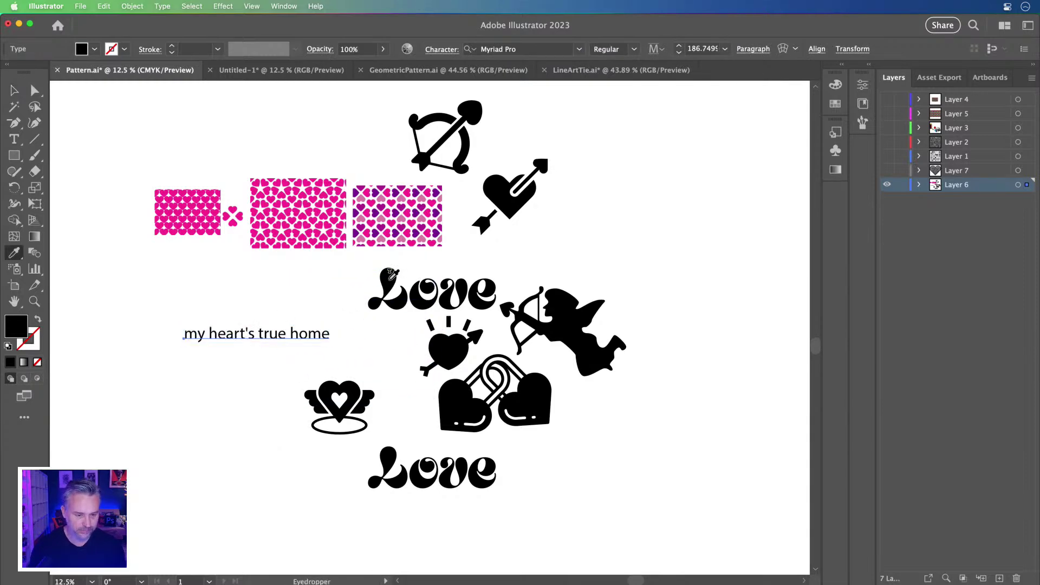
{"action": "left_click", "coordinate": [389, 280]}
{"action": "key", "text": "v"}
Move the phrase "my heart's true home" below the lower Love text and stack a duplicate line beneath it
{"action": "left_click_drag", "start_coordinate": [219, 322], "coordinate": [313, 362]}
{"action": "left_click_drag", "start_coordinate": [403, 336], "coordinate": [320, 437]}
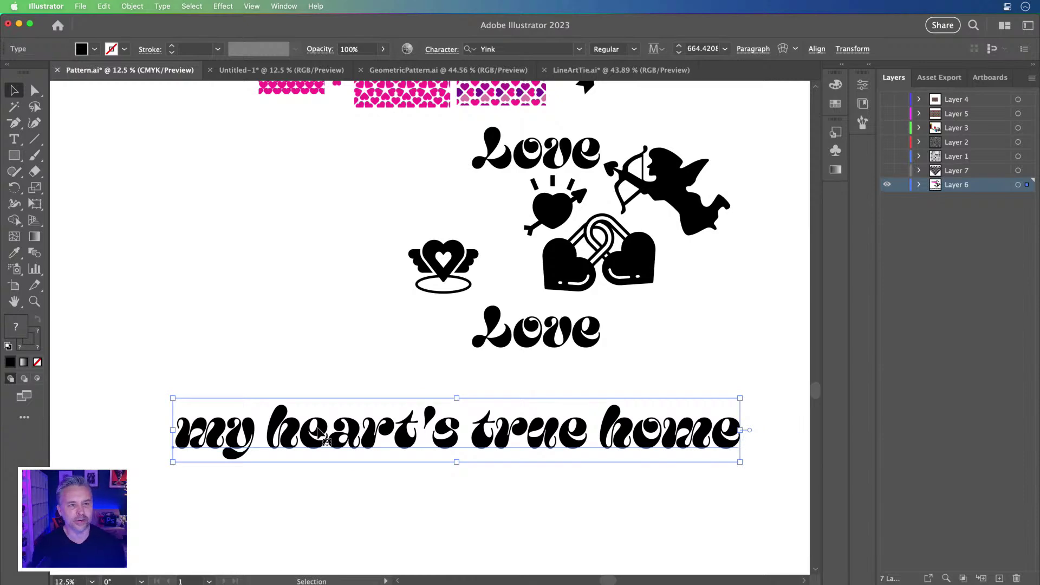
{"action": "left_click_drag", "start_coordinate": [325, 433], "coordinate": [332, 458]}
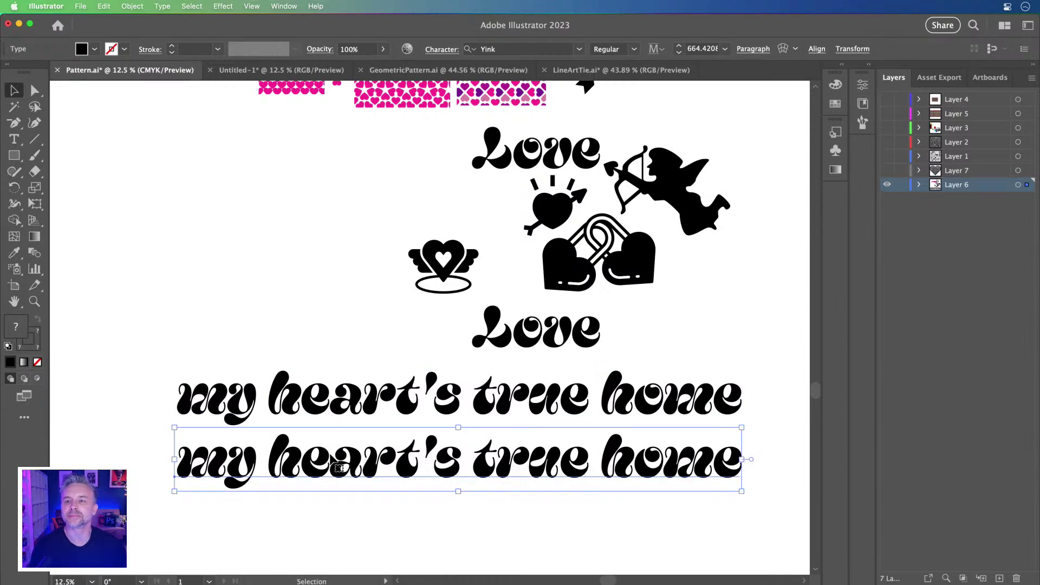
Switch to Chrome, open the Adobe Fonts page, reload its Fun-tagged results and look through the font families
{"action": "mouse_move", "coordinate": [543, 570]}
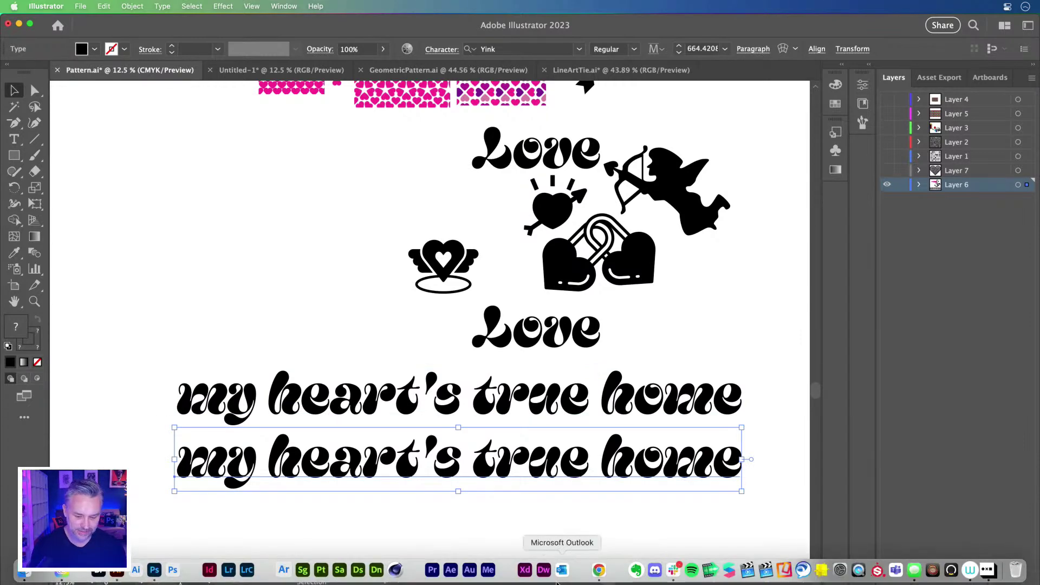
{"action": "left_click", "coordinate": [599, 570]}
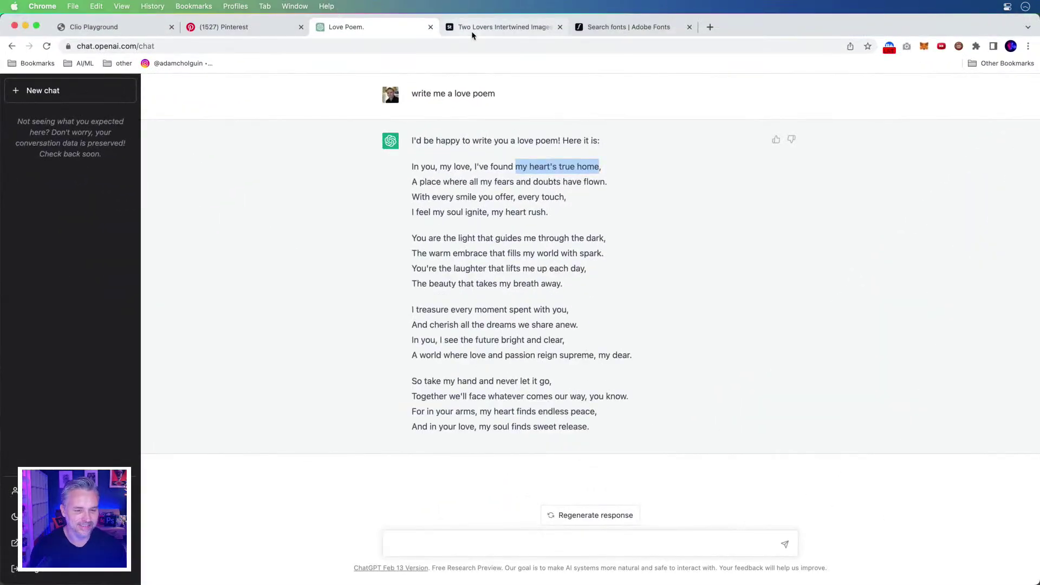
{"action": "left_click", "coordinate": [501, 30]}
{"action": "left_click", "coordinate": [624, 30]}
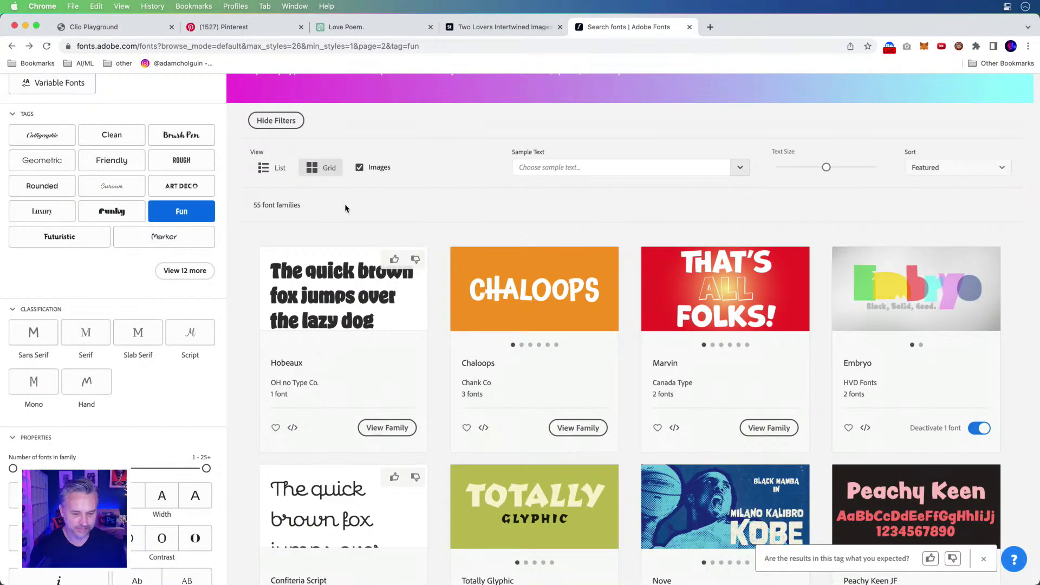
{"action": "left_click", "coordinate": [9, 47]}
{"action": "left_click", "coordinate": [30, 46]}
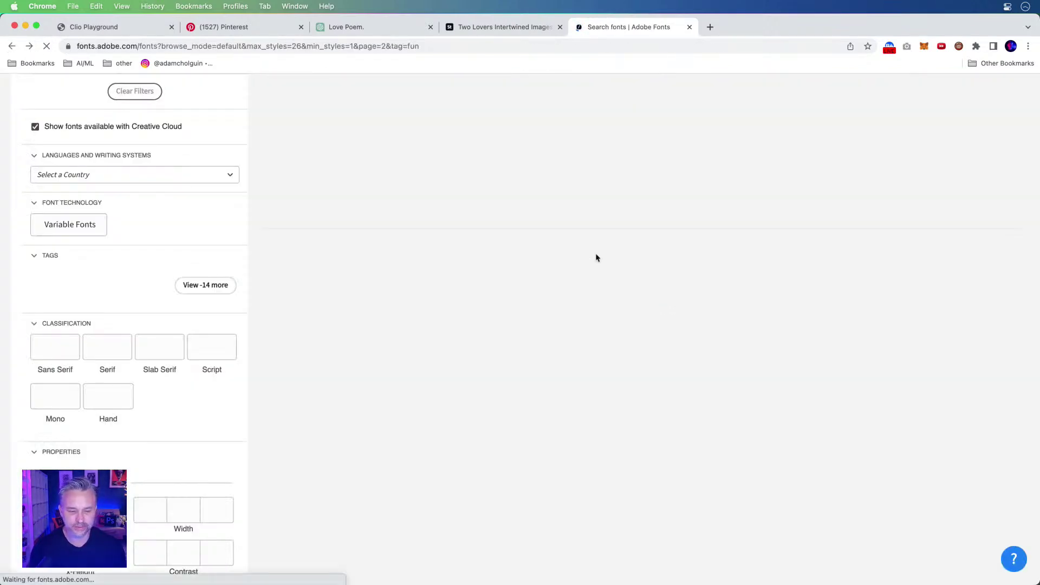
{"action": "scroll", "coordinate": [632, 231], "scroll_direction": "down", "scroll_amount": 5}
{"action": "scroll", "coordinate": [631, 229], "scroll_direction": "down", "scroll_amount": 5}
{"action": "scroll", "coordinate": [632, 230], "scroll_direction": "up", "scroll_amount": 15}
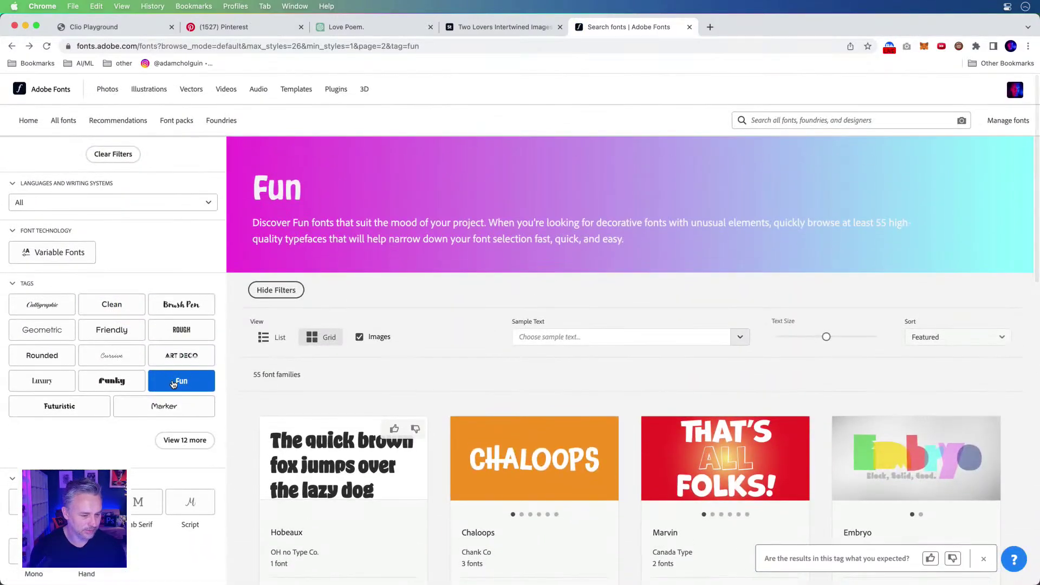
Clear the Fun tag filter and look through the unfiltered font families
{"action": "left_click", "coordinate": [173, 384]}
{"action": "scroll", "coordinate": [674, 255], "scroll_direction": "down", "scroll_amount": 5}
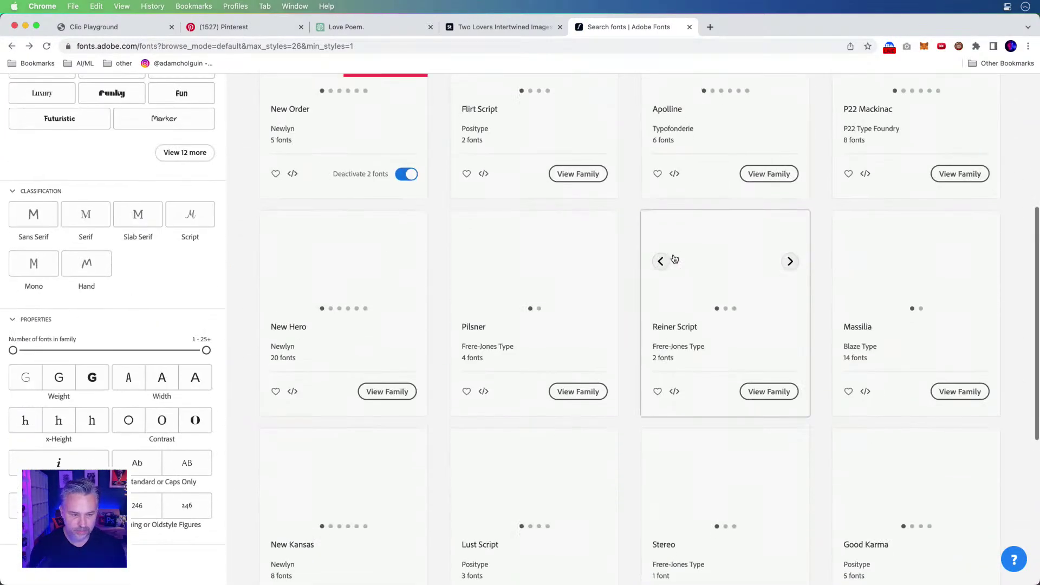
{"action": "scroll", "coordinate": [675, 259], "scroll_direction": "up", "scroll_amount": 5}
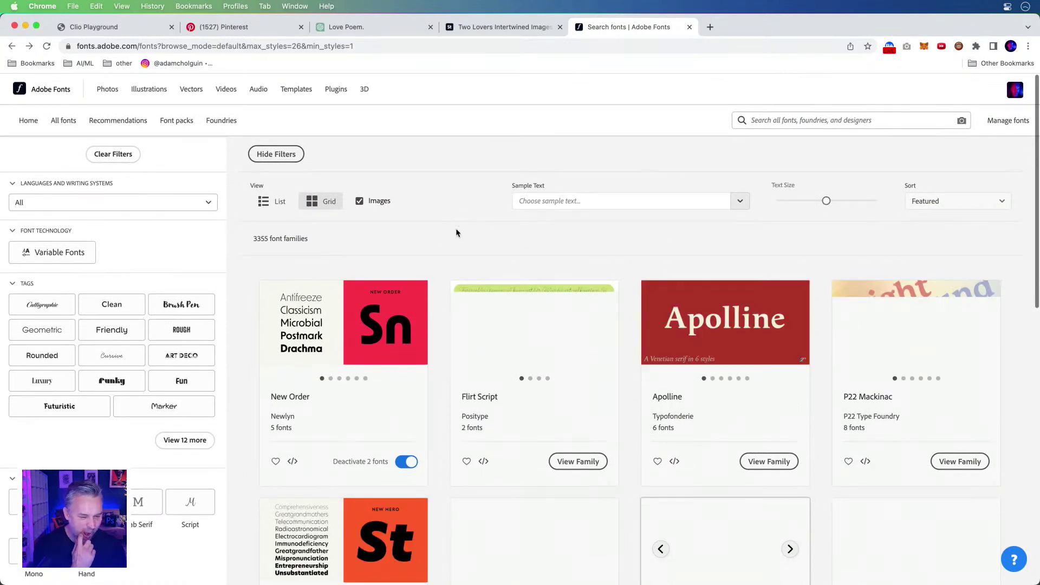
{"action": "scroll", "coordinate": [457, 232], "scroll_direction": "down", "scroll_amount": 3}
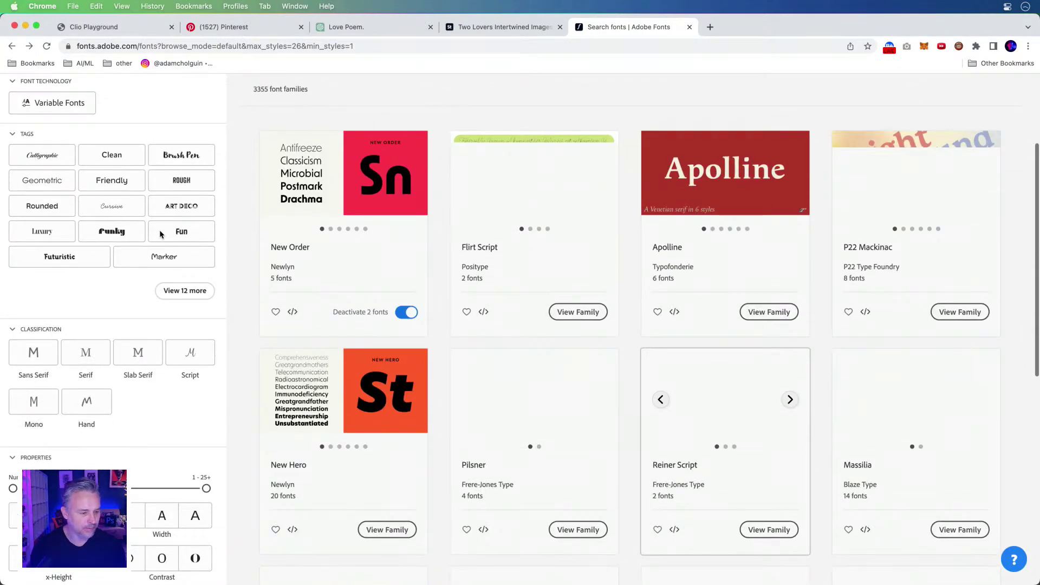
{"action": "scroll", "coordinate": [178, 235], "scroll_direction": "down", "scroll_amount": 1}
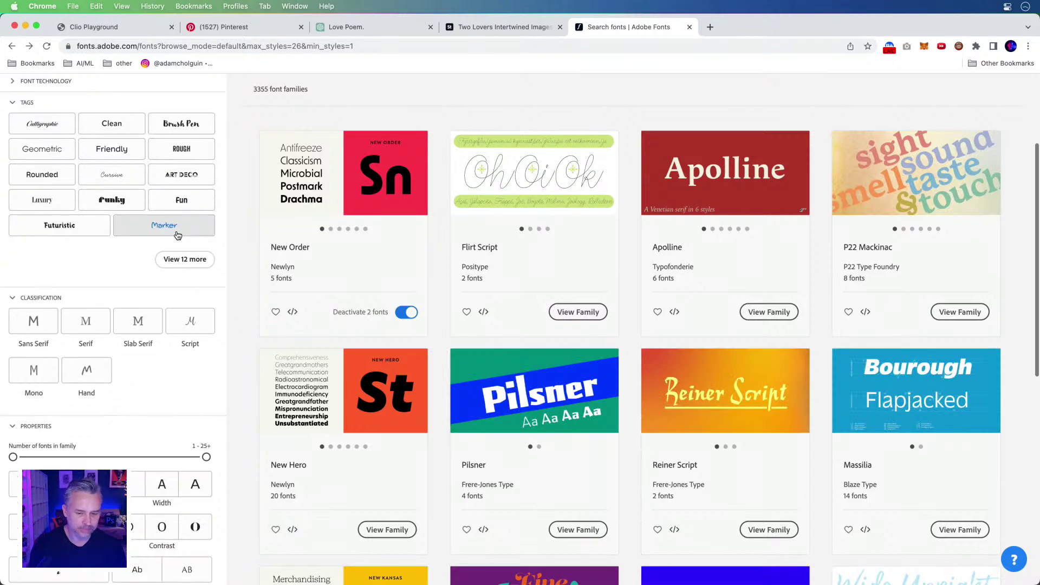
Try the Marker tag, replace it with the Fun tag, and browse the matching font families
{"action": "left_click", "coordinate": [177, 234]}
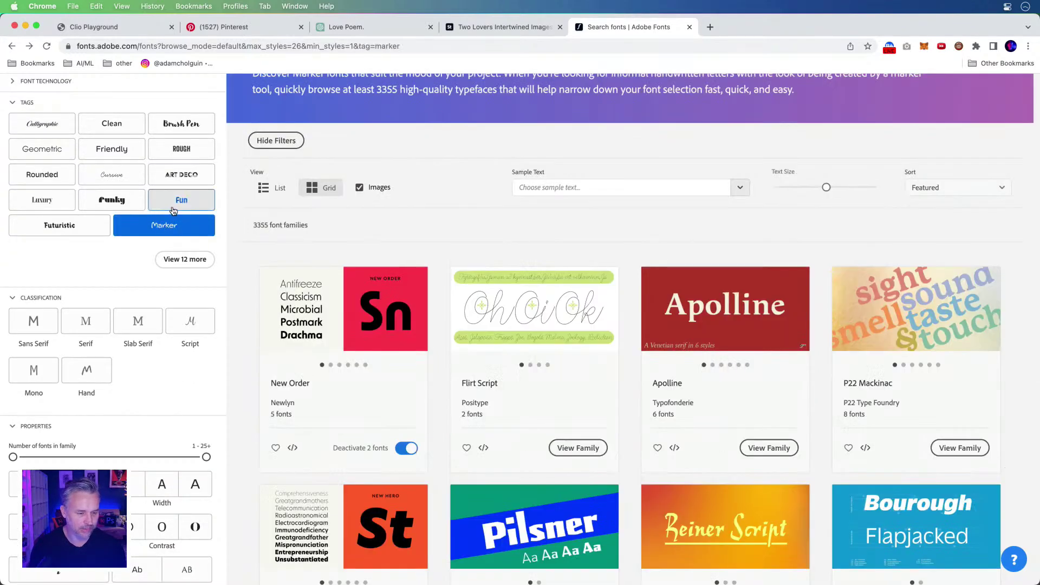
{"action": "left_click", "coordinate": [163, 224]}
{"action": "left_click", "coordinate": [181, 200]}
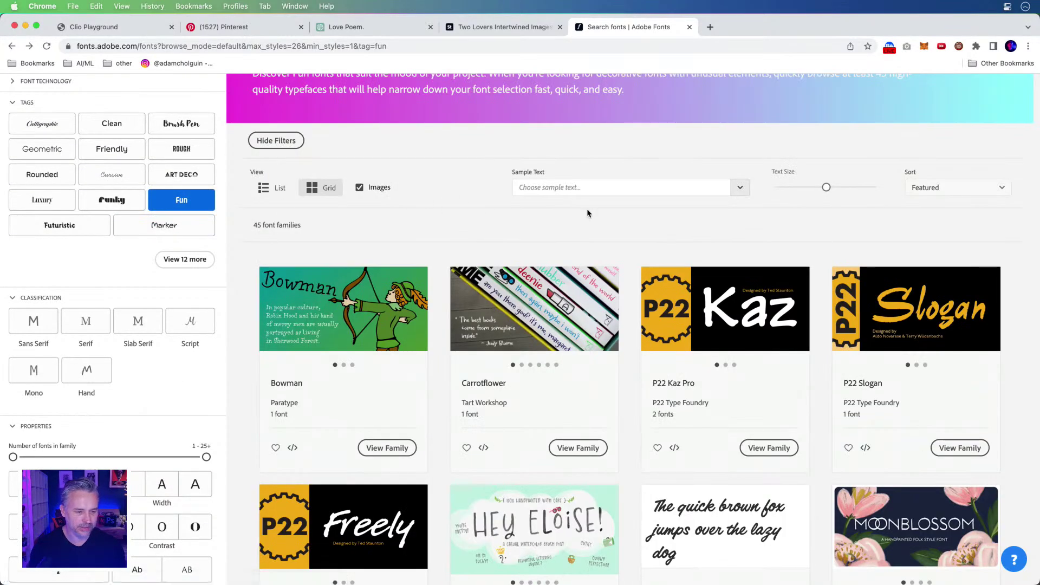
{"action": "scroll", "coordinate": [625, 279], "scroll_direction": "down", "scroll_amount": 3}
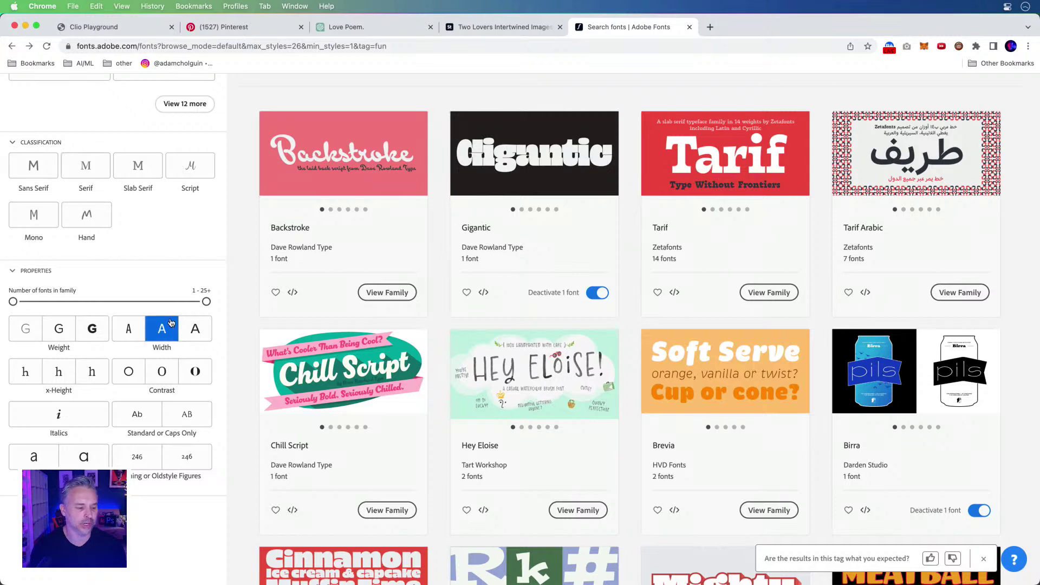
{"action": "scroll", "coordinate": [160, 302], "scroll_direction": "up", "scroll_amount": 2}
{"action": "scroll", "coordinate": [160, 302], "scroll_direction": "up", "scroll_amount": 4}
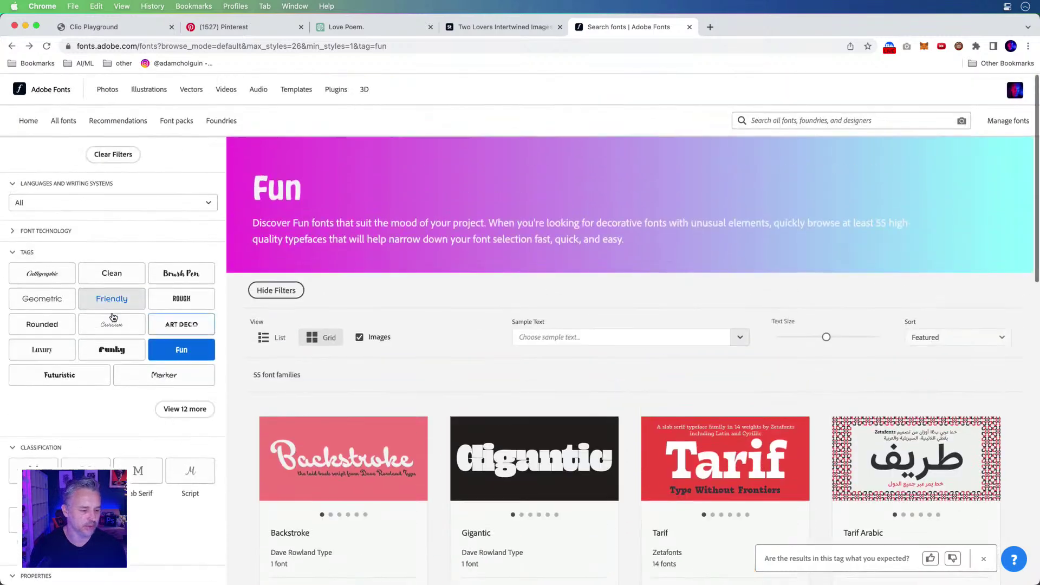
Filter the fonts by the Funky tag and browse the first page of results
{"action": "left_click", "coordinate": [114, 352]}
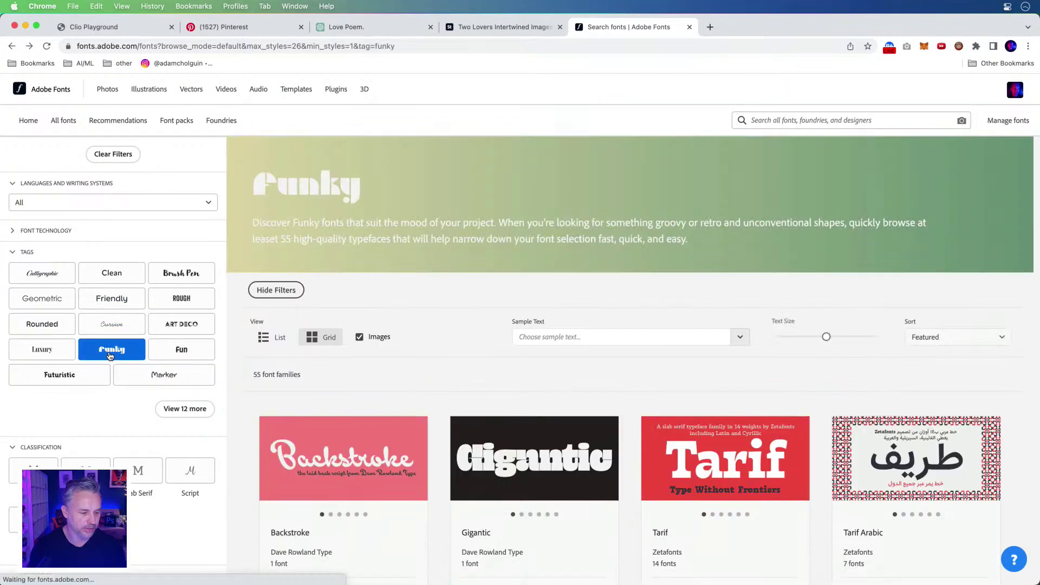
{"action": "scroll", "coordinate": [433, 296], "scroll_direction": "down", "scroll_amount": 4}
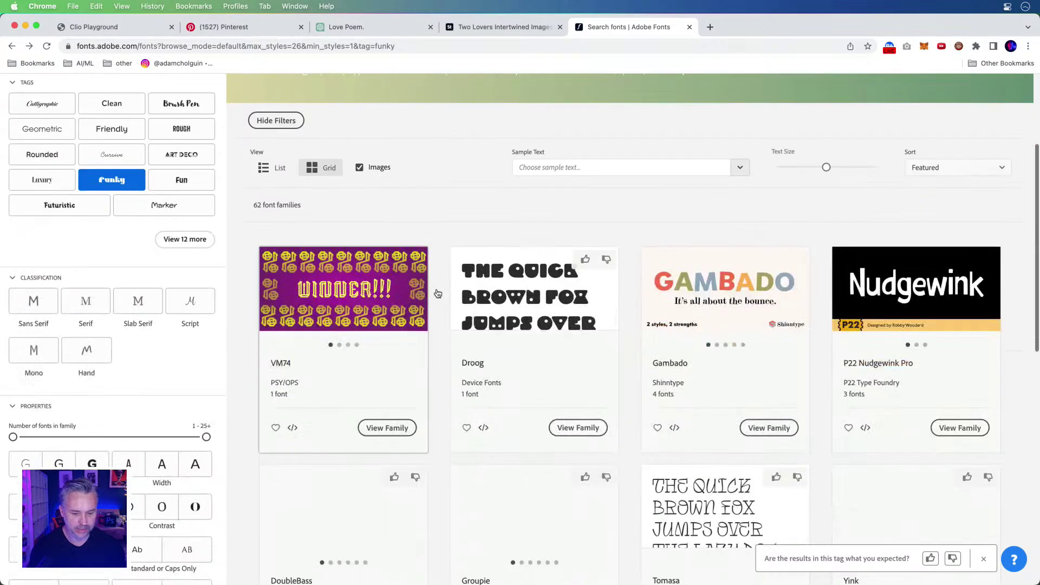
{"action": "scroll", "coordinate": [445, 302], "scroll_direction": "down", "scroll_amount": 2}
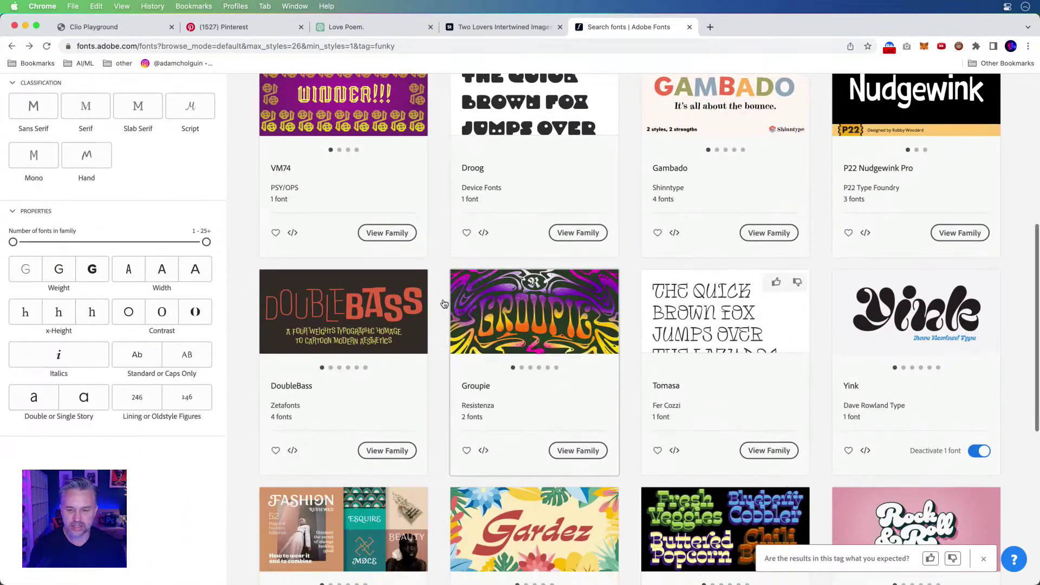
{"action": "scroll", "coordinate": [444, 304], "scroll_direction": "down", "scroll_amount": 2}
{"action": "scroll", "coordinate": [444, 301], "scroll_direction": "down", "scroll_amount": 2}
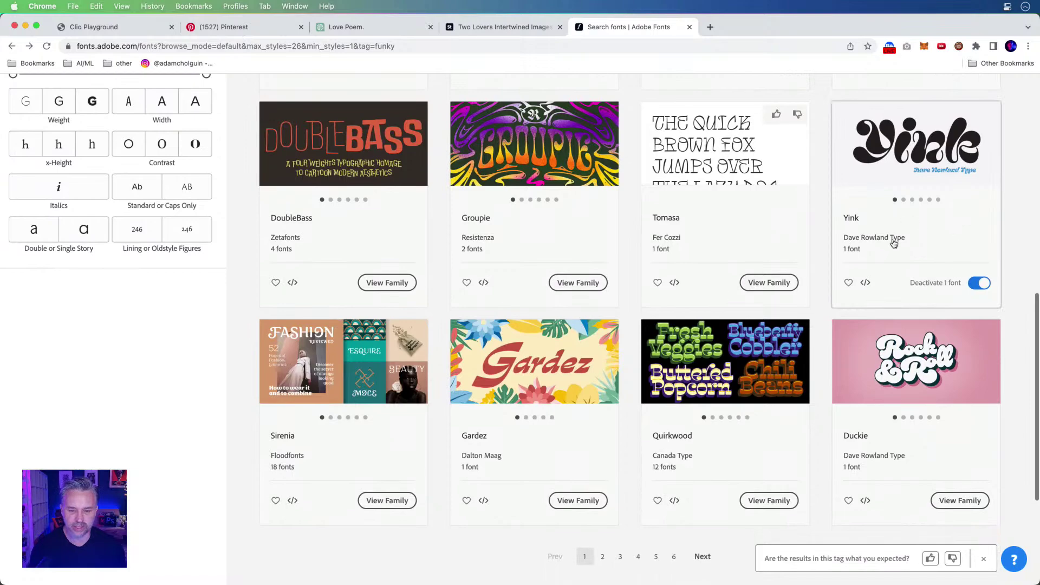
{"action": "scroll", "coordinate": [738, 360], "scroll_direction": "down", "scroll_amount": 1}
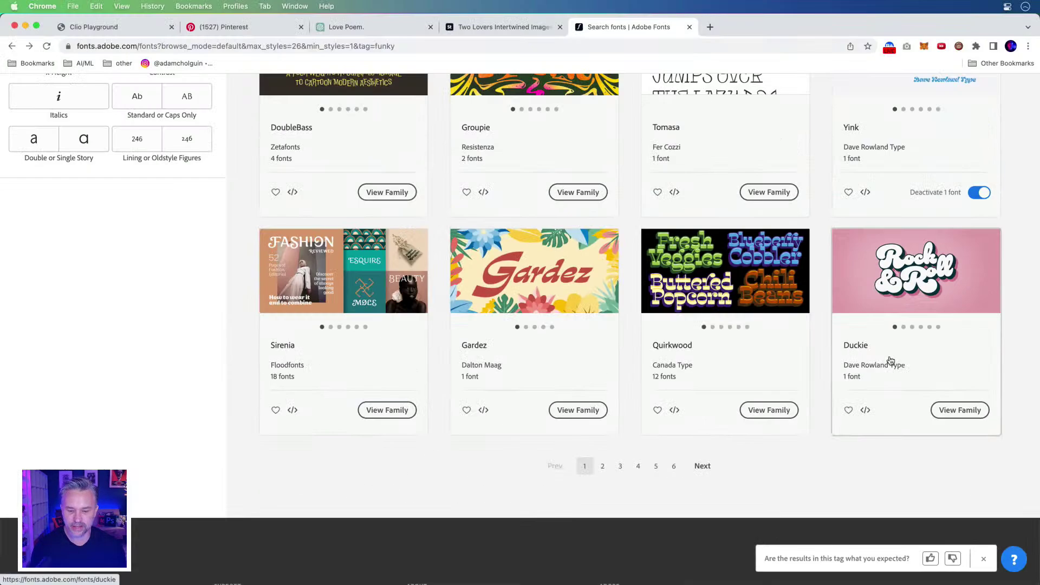
Open the Duckie font family from the Funky results and activate its font
{"action": "left_click", "coordinate": [866, 549]}
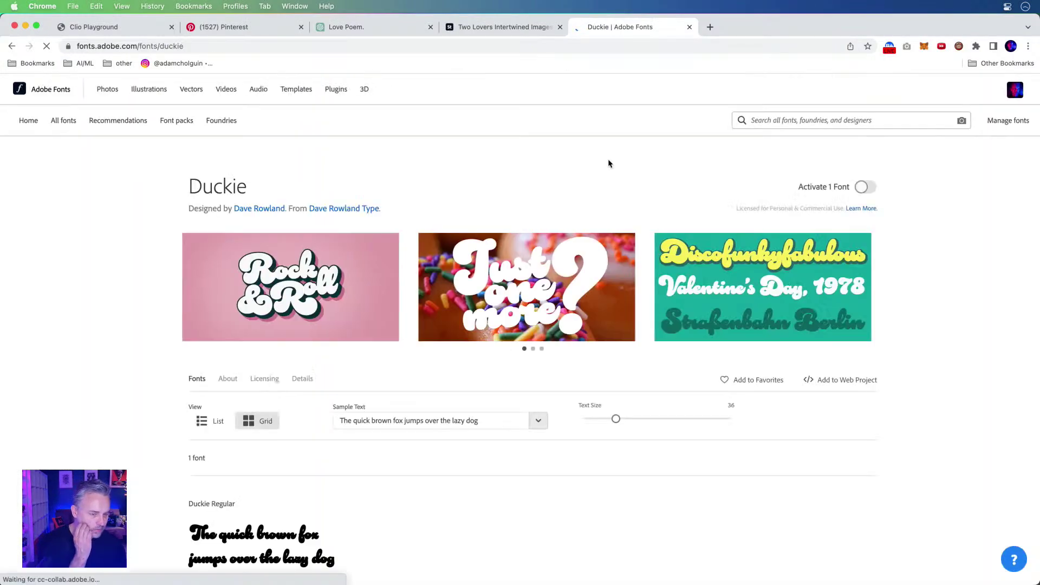
{"action": "left_click", "coordinate": [865, 187]}
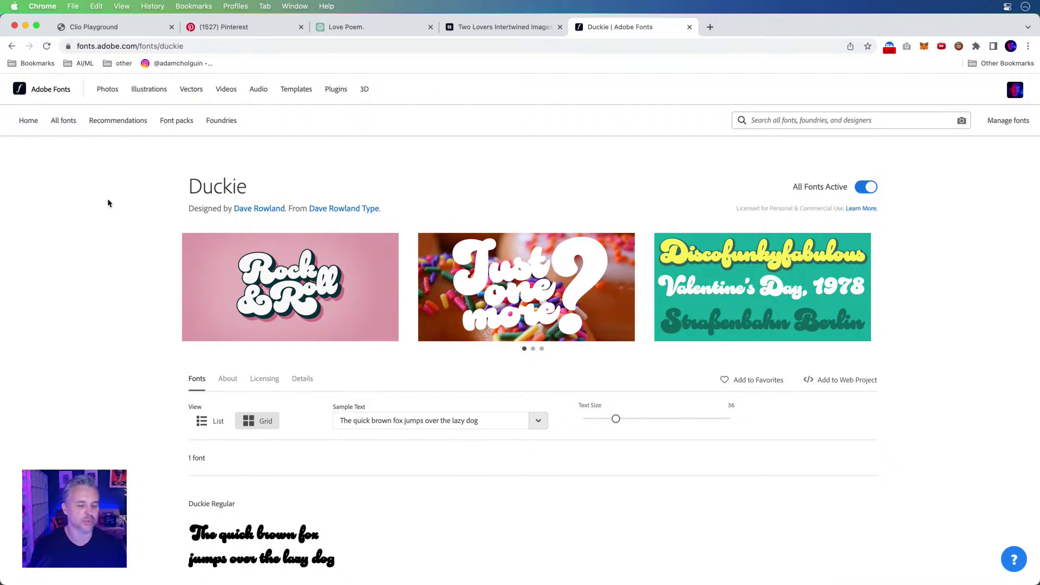
{"action": "scroll", "coordinate": [98, 199], "scroll_direction": "down", "scroll_amount": 1}
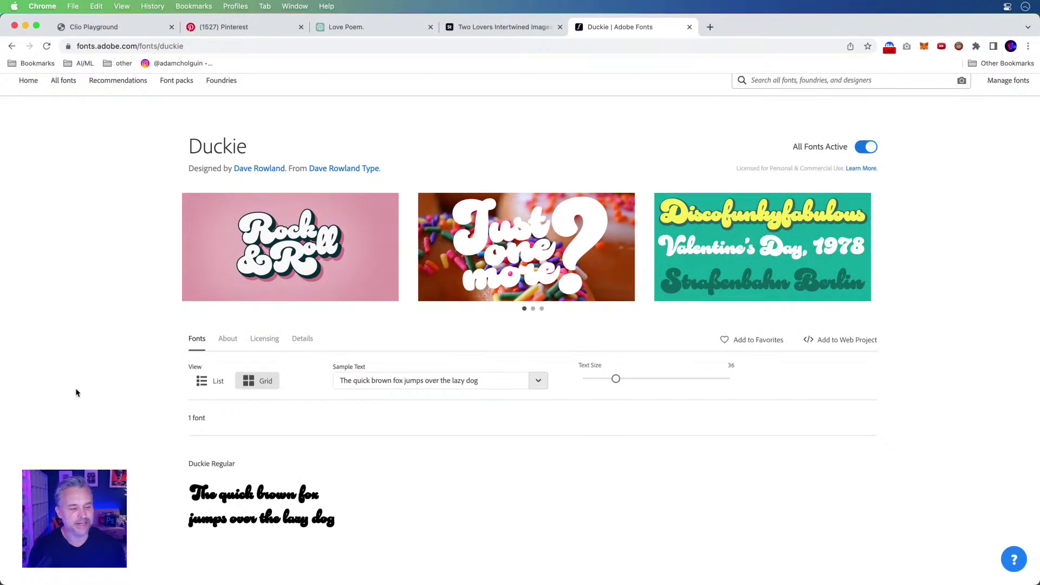
Return to Illustrator and set the selected lower "my heart's true home" line in the Duckie font
{"action": "left_click", "coordinate": [25, 26]}
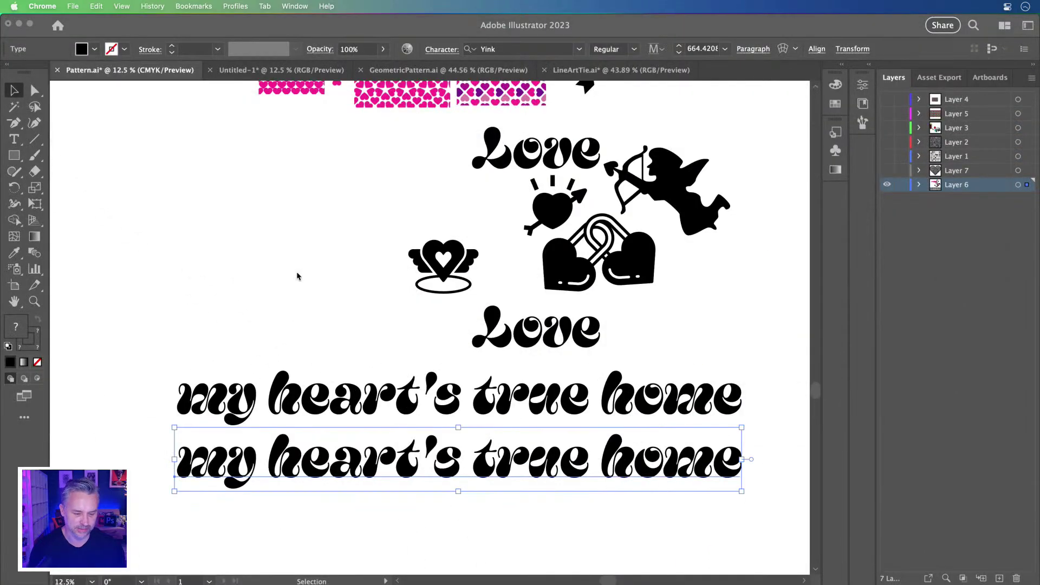
{"action": "left_click", "coordinate": [871, 66]}
{"action": "left_click", "coordinate": [754, 341]}
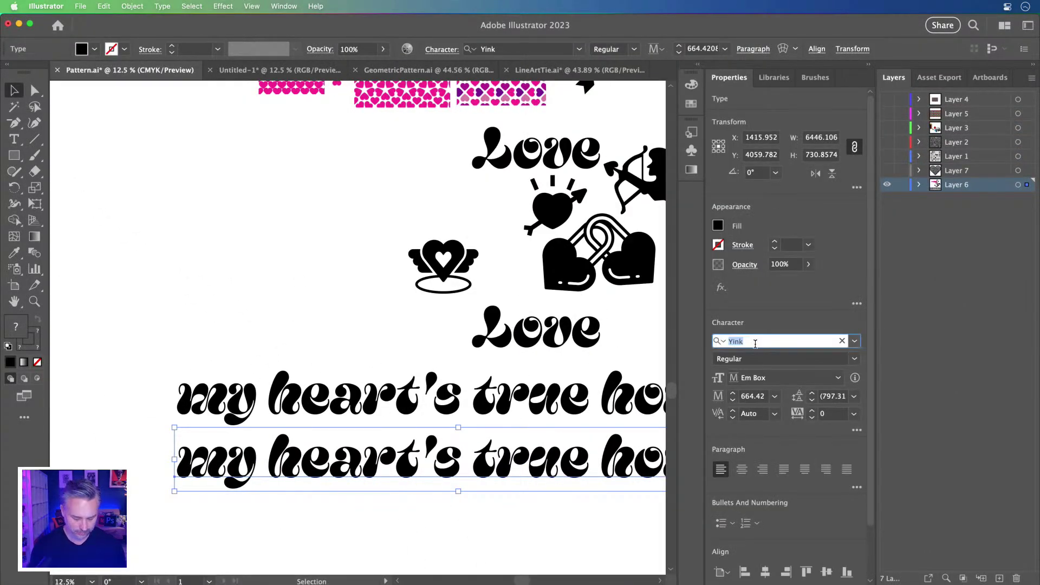
{"action": "type", "text": "duck"}
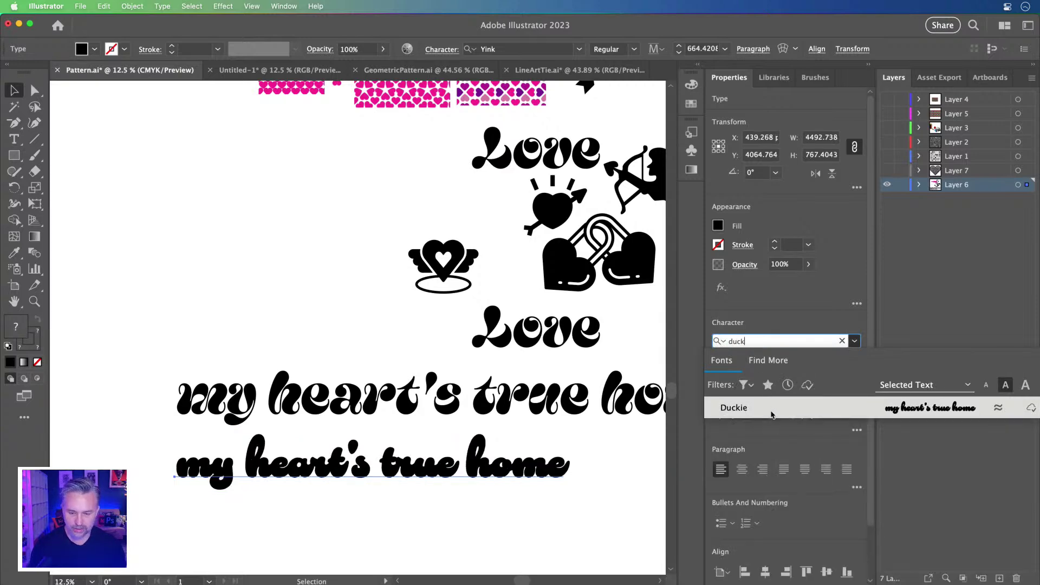
{"action": "left_click", "coordinate": [760, 408]}
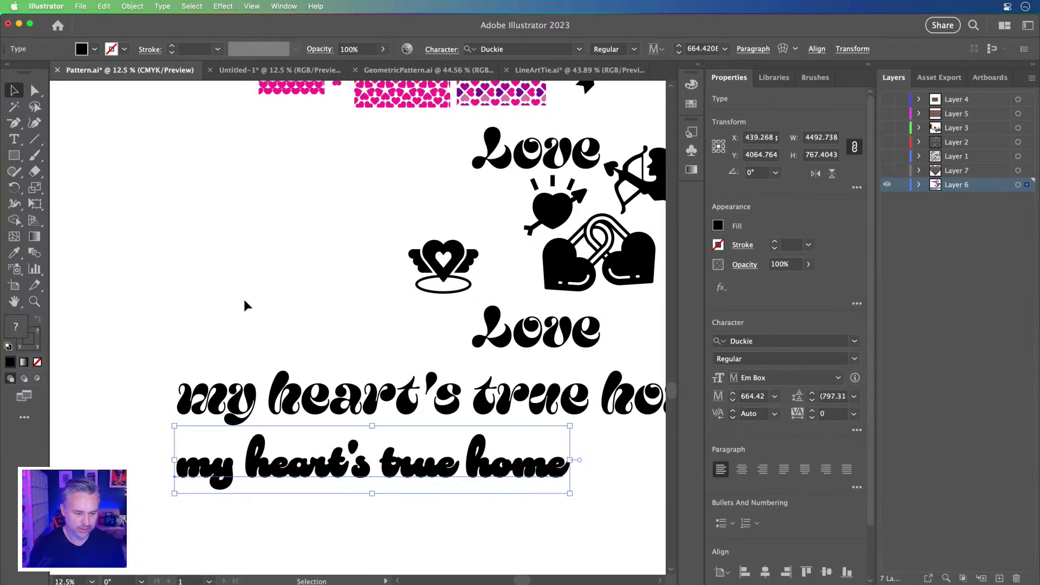
Replace the lower "Love" text beneath the heart padlocks with "Passion"
{"action": "scroll", "coordinate": [244, 303], "scroll_direction": "right", "scroll_amount": 3}
{"action": "scroll", "coordinate": [244, 303], "scroll_direction": "down", "scroll_amount": 1}
{"action": "left_click", "coordinate": [343, 290]}
{"action": "left_click", "coordinate": [456, 312]}
{"action": "double_click", "coordinate": [456, 314]}
{"action": "type", "text": "Passion"}
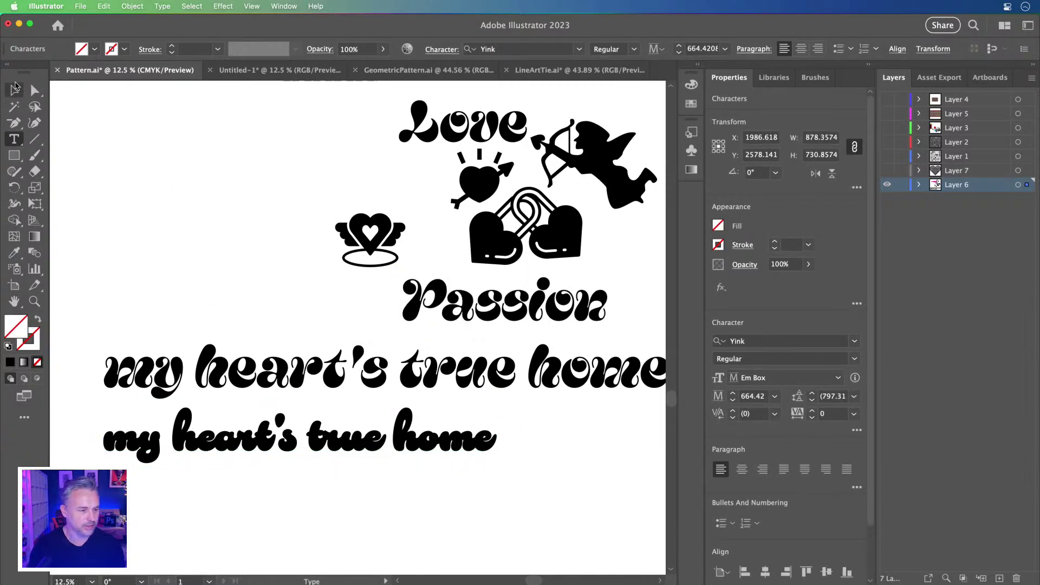
{"action": "key", "text": "Escape"}
Duplicate the Yink "my heart's true home" line below the Duckie line and set the copy in Gigantic
{"action": "left_click", "coordinate": [326, 376]}
{"action": "left_click_drag", "start_coordinate": [339, 364], "coordinate": [455, 522]}
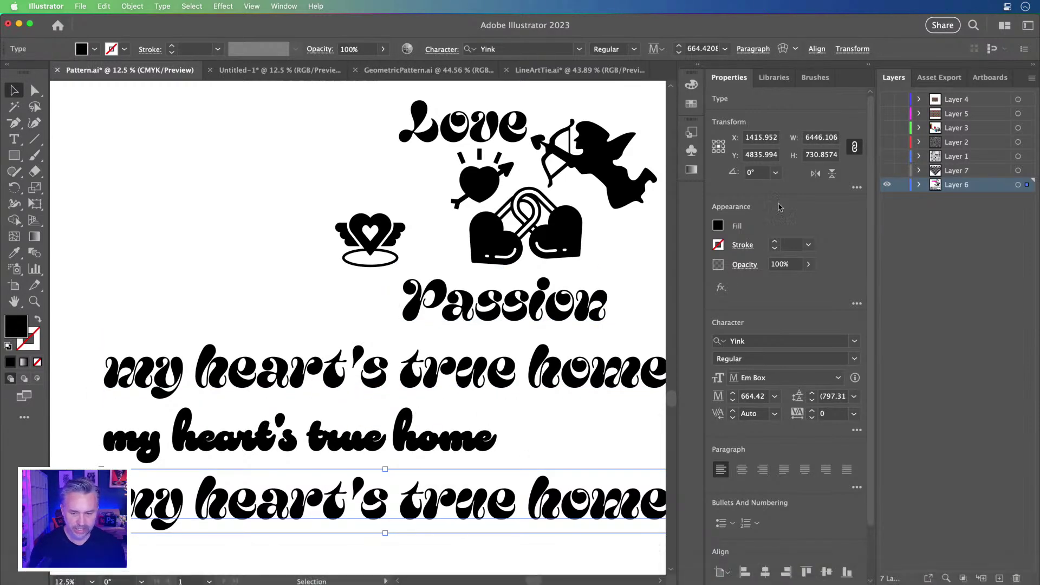
{"action": "left_click", "coordinate": [763, 342]}
{"action": "type", "text": "gig"}
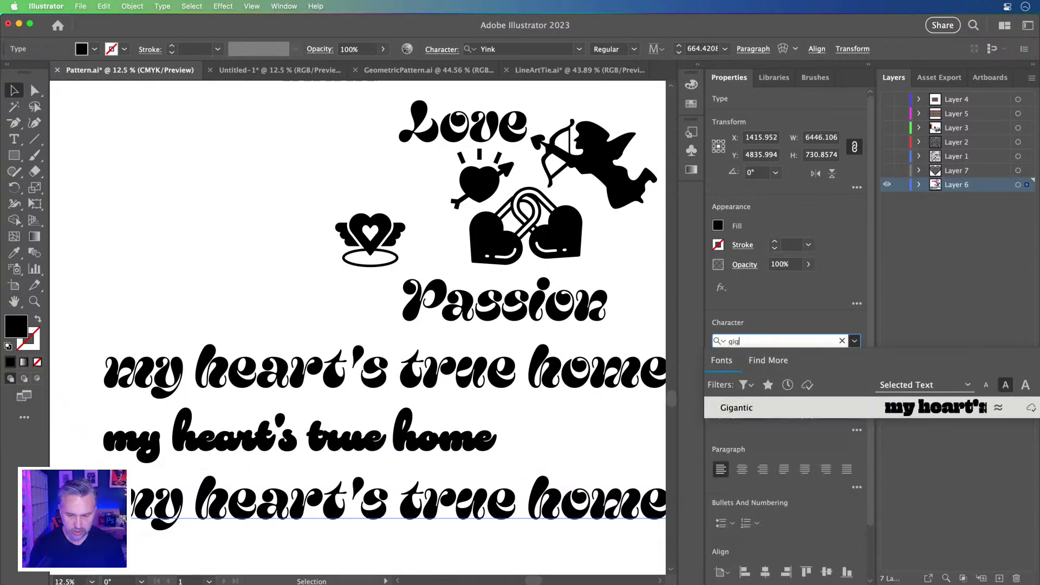
{"action": "left_click", "coordinate": [725, 408]}
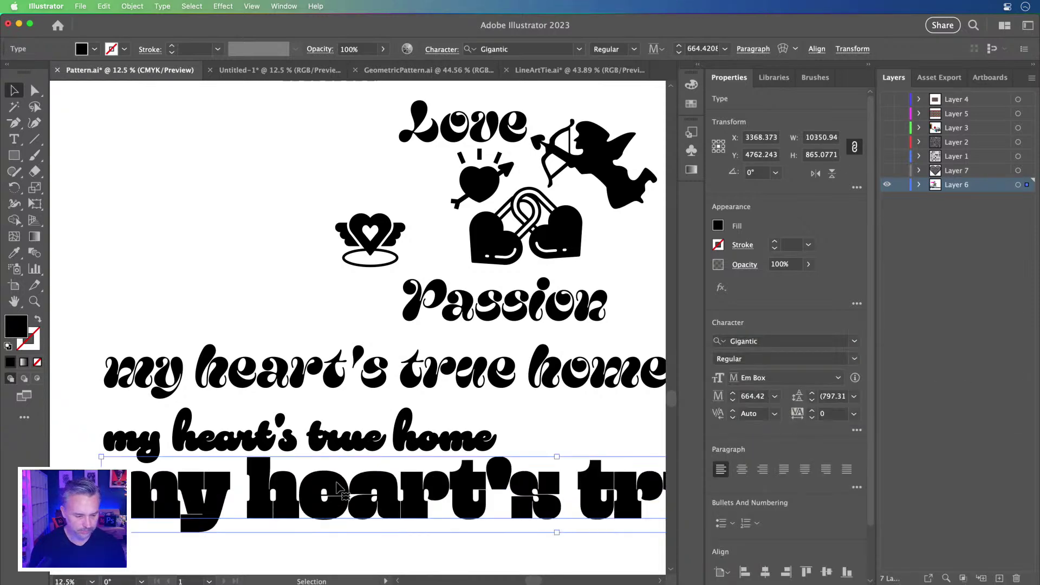
Examine the letterforms and spacing along the whole Gigantic "my heart's true home" line in text editing mode
{"action": "double_click", "coordinate": [336, 482]}
{"action": "double_click", "coordinate": [443, 487]}
{"action": "left_click", "coordinate": [401, 491]}
{"action": "scroll", "coordinate": [500, 486], "scroll_direction": "right", "scroll_amount": 2}
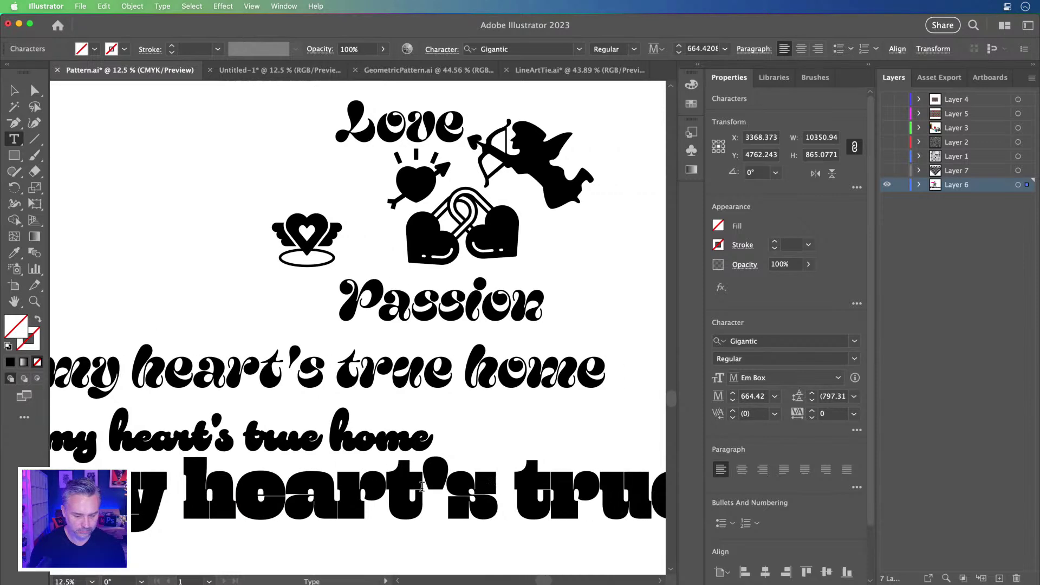
{"action": "left_click_drag", "start_coordinate": [422, 487], "coordinate": [495, 495]}
{"action": "scroll", "coordinate": [493, 494], "scroll_direction": "right", "scroll_amount": 3}
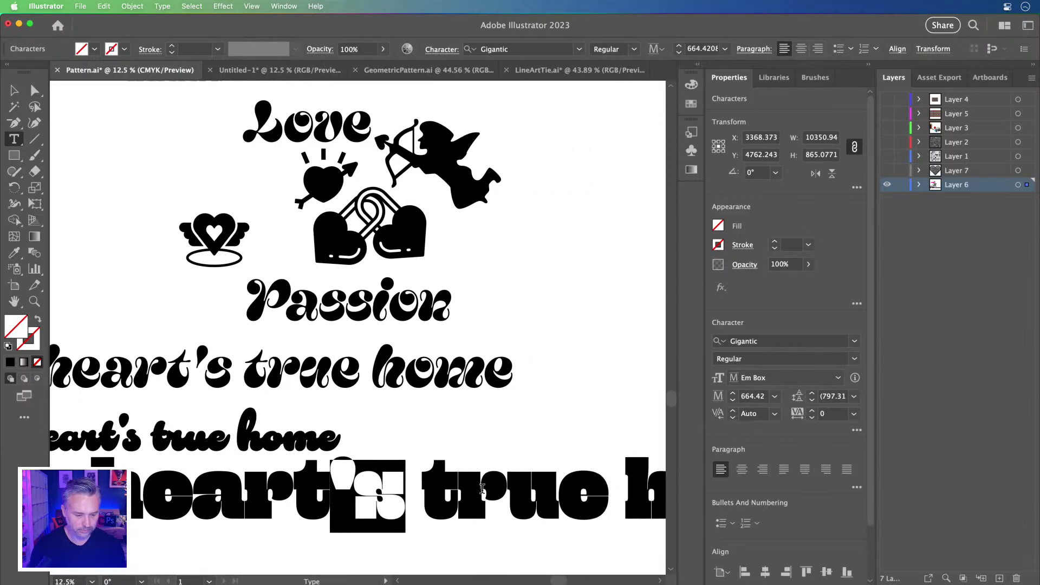
{"action": "left_click", "coordinate": [427, 491]}
{"action": "key", "text": "super+minus"}
{"action": "key", "text": "super+minus"}
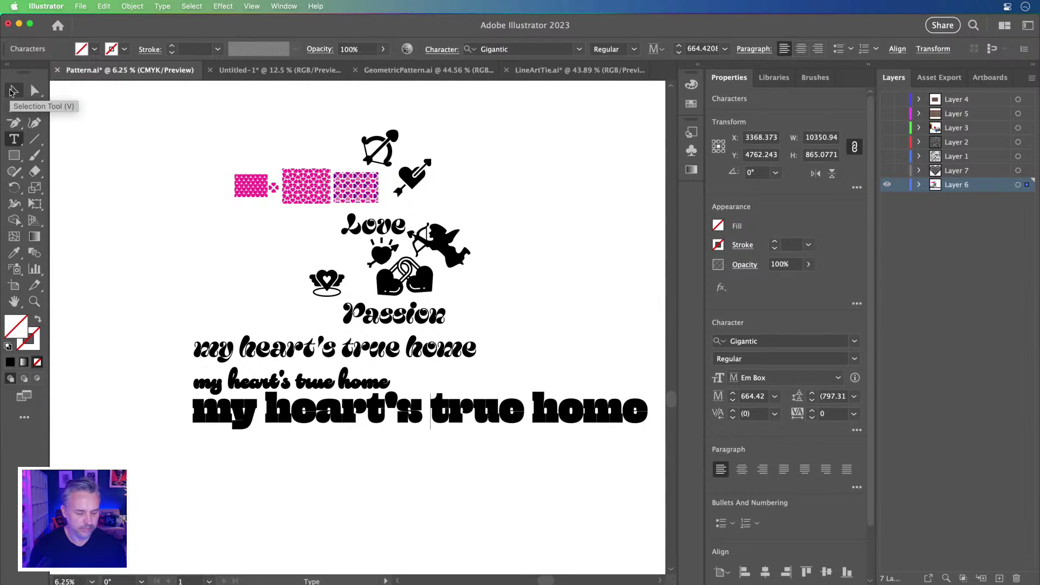
Delete the surrounding words and the 's from the Gigantic line, keeping only the word "heart"
{"action": "left_click", "coordinate": [282, 413]}
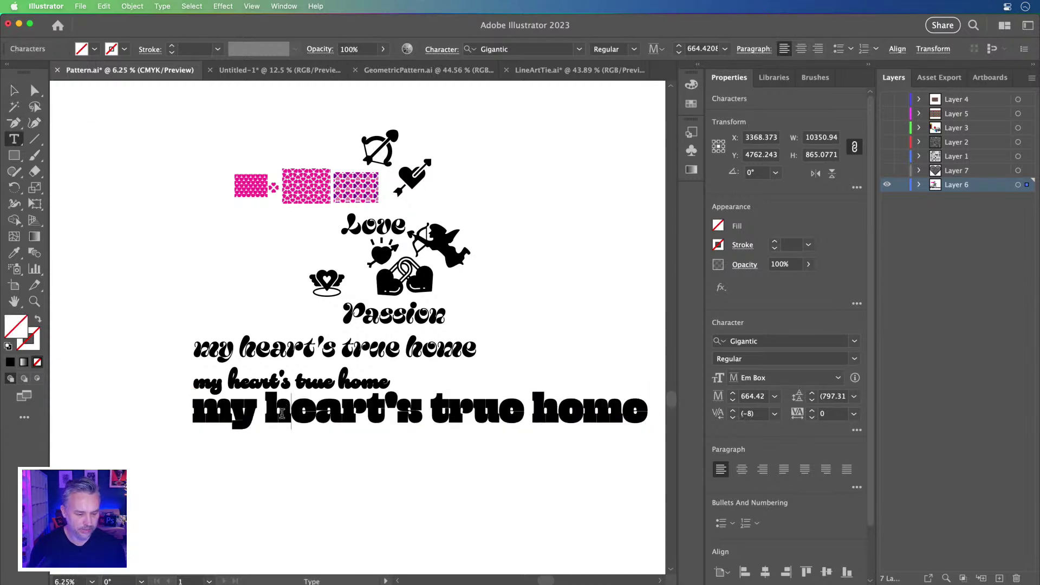
{"action": "left_click_drag", "start_coordinate": [267, 403], "coordinate": [165, 385]}
{"action": "key", "text": "BackSpace"}
{"action": "left_click_drag", "start_coordinate": [312, 412], "coordinate": [650, 428]}
{"action": "key", "text": "BackSpace"}
{"action": "key", "text": "Escape"}
Move the Gigantic word "heart" beside the linked heart padlocks, and collapse the object properties to free canvas space
{"action": "left_click_drag", "start_coordinate": [235, 407], "coordinate": [486, 290]}
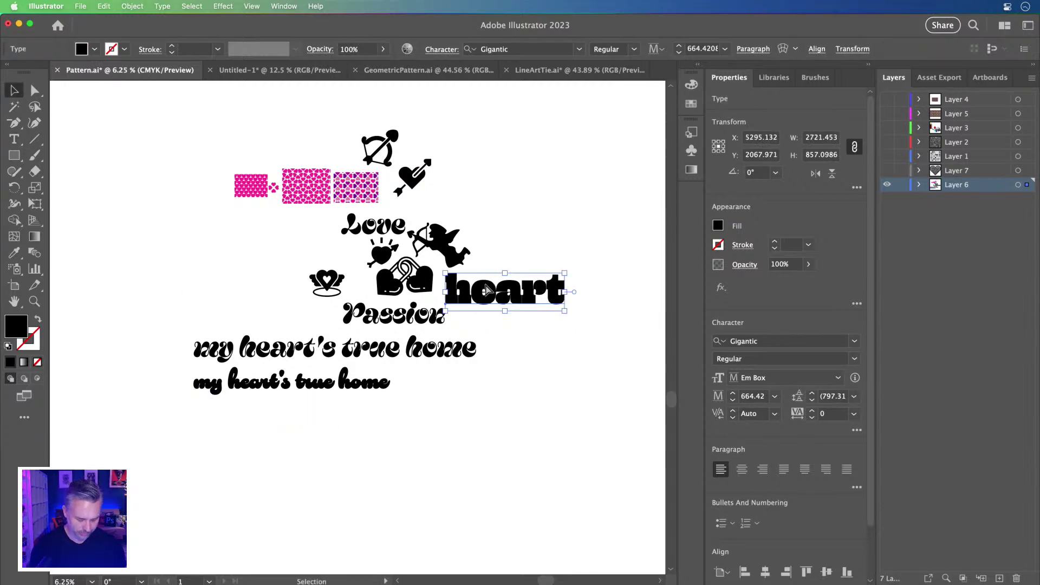
{"action": "key", "text": "super+equal"}
{"action": "key", "text": "super+equal"}
{"action": "key", "text": "space"}
{"action": "left_click_drag", "start_coordinate": [108, 376], "coordinate": [412, 371]}
{"action": "left_click", "coordinate": [870, 65]}
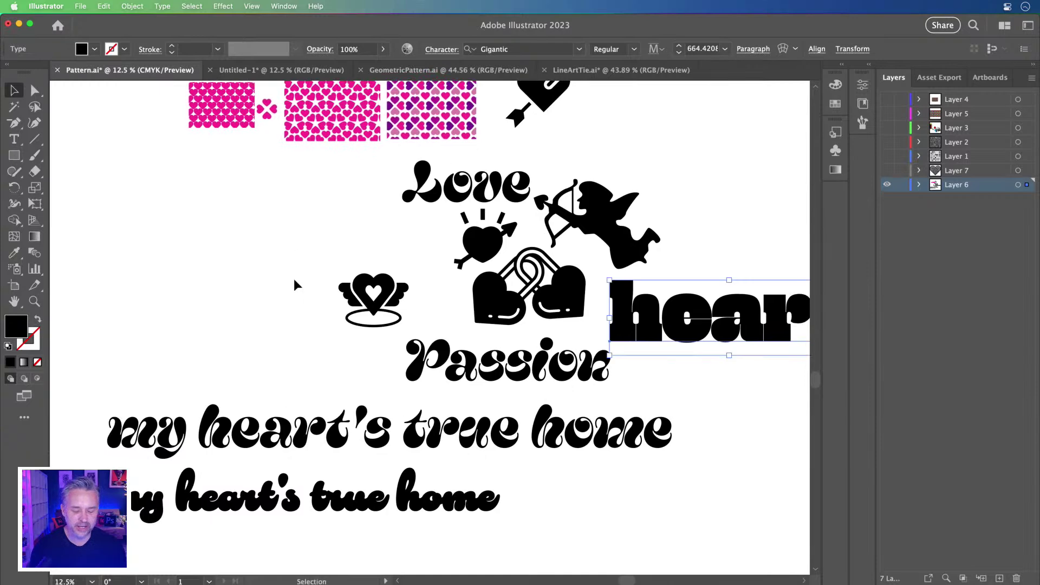
Nudge the Yink "my heart's true home" line up, and duplicate the Duckie line above the winged heart with its text replaced by "Love"
{"action": "left_click", "coordinate": [281, 430]}
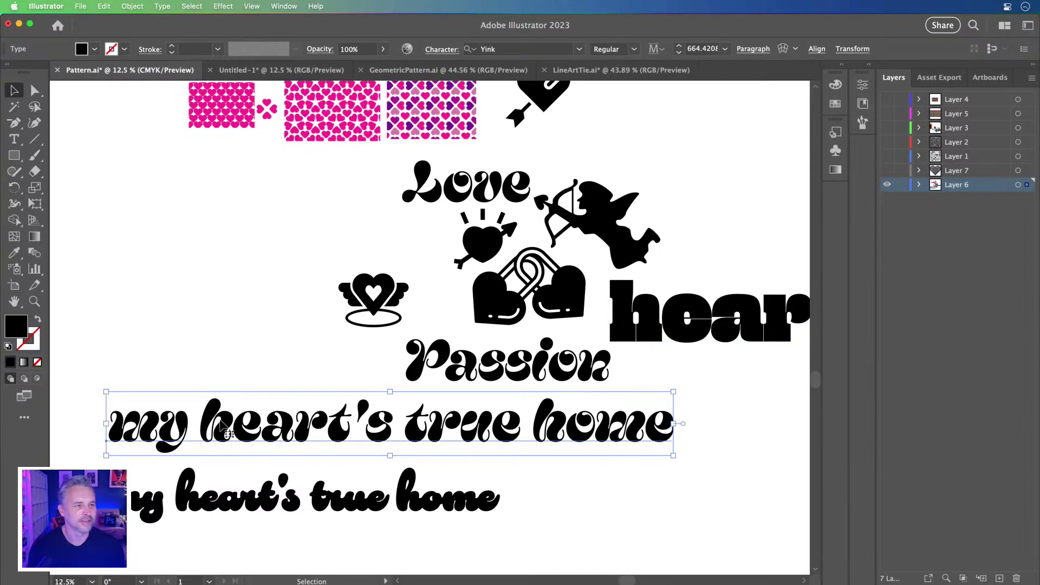
{"action": "left_click_drag", "start_coordinate": [313, 425], "coordinate": [311, 419]}
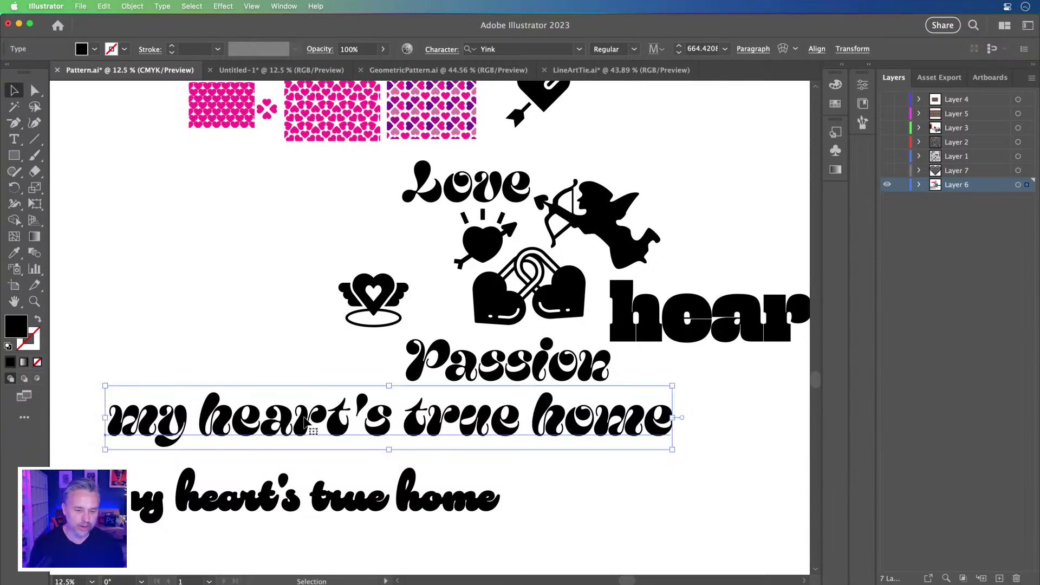
{"action": "left_click", "coordinate": [302, 514]}
{"action": "left_click_drag", "start_coordinate": [301, 515], "coordinate": [249, 247]}
{"action": "left_click_drag", "start_coordinate": [309, 352], "coordinate": [397, 364]}
{"action": "left_click", "coordinate": [301, 273]}
{"action": "triple_click", "coordinate": [299, 270]}
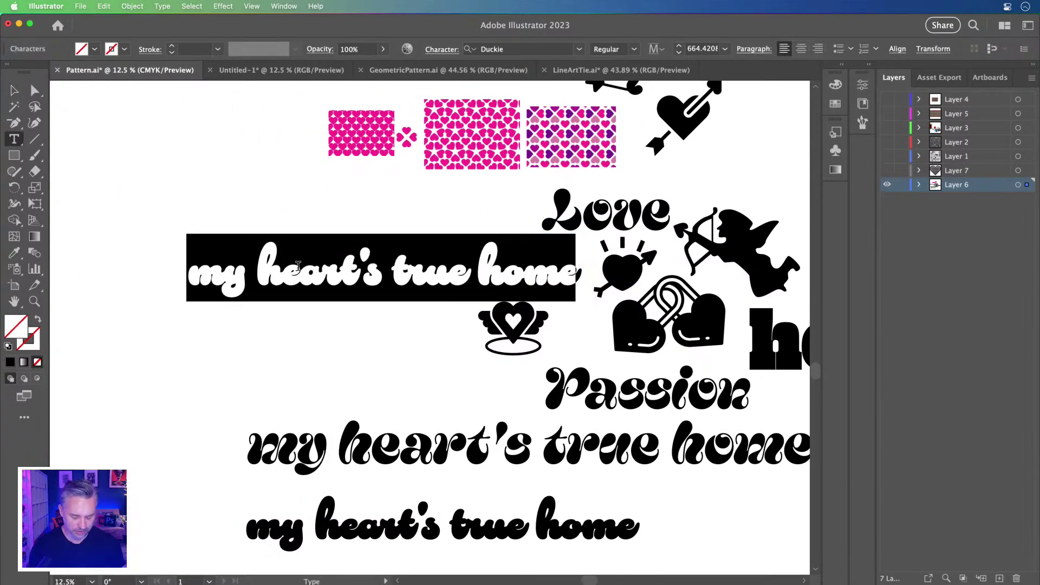
{"action": "type", "text": "Love"}
{"action": "key", "text": "Escape"}
Move the Yink "Love" away from the icons and place the Duckie "Love" above the arrow-pierced heart beside the cupid
{"action": "left_click_drag", "start_coordinate": [268, 247], "coordinate": [460, 239]}
{"action": "left_click_drag", "start_coordinate": [607, 213], "coordinate": [249, 371]}
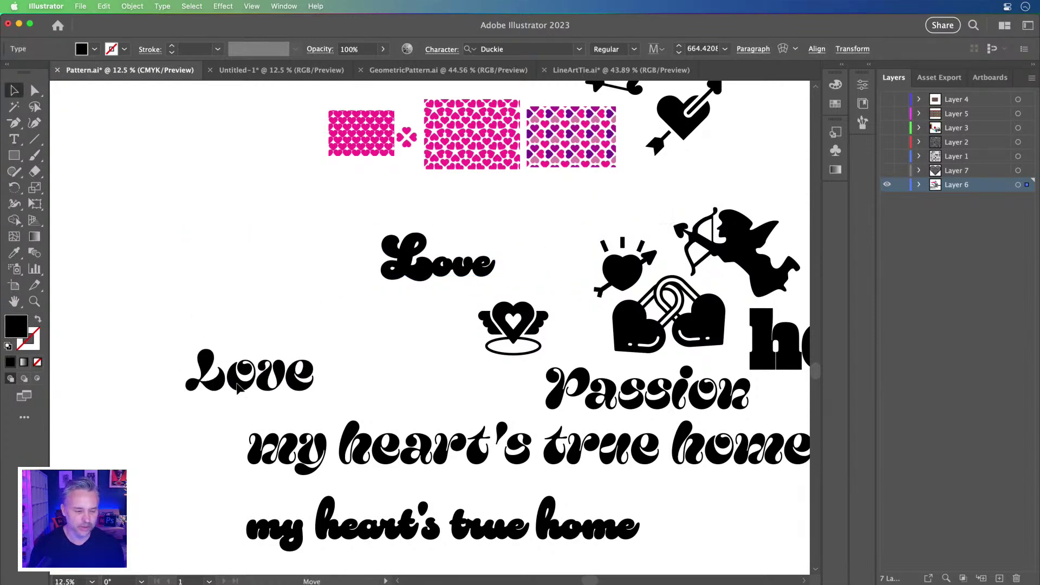
{"action": "left_click", "coordinate": [445, 327]}
{"action": "left_click_drag", "start_coordinate": [421, 327], "coordinate": [217, 346]}
{"action": "left_click_drag", "start_coordinate": [213, 296], "coordinate": [377, 248]}
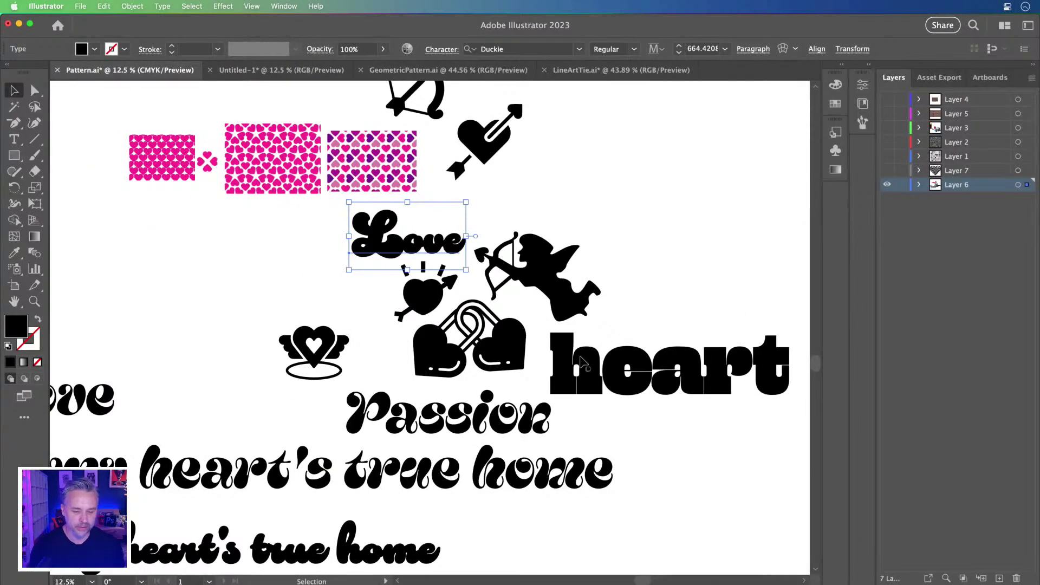
Move "heart" and "Passion" below the "my heart's true home" lines, and place the winged heart beside the arrow-pierced heart
{"action": "left_click", "coordinate": [193, 338]}
{"action": "scroll", "coordinate": [243, 341], "scroll_direction": "down", "scroll_amount": 5}
{"action": "scroll", "coordinate": [244, 341], "scroll_direction": "left", "scroll_amount": 3}
{"action": "left_click", "coordinate": [591, 173]}
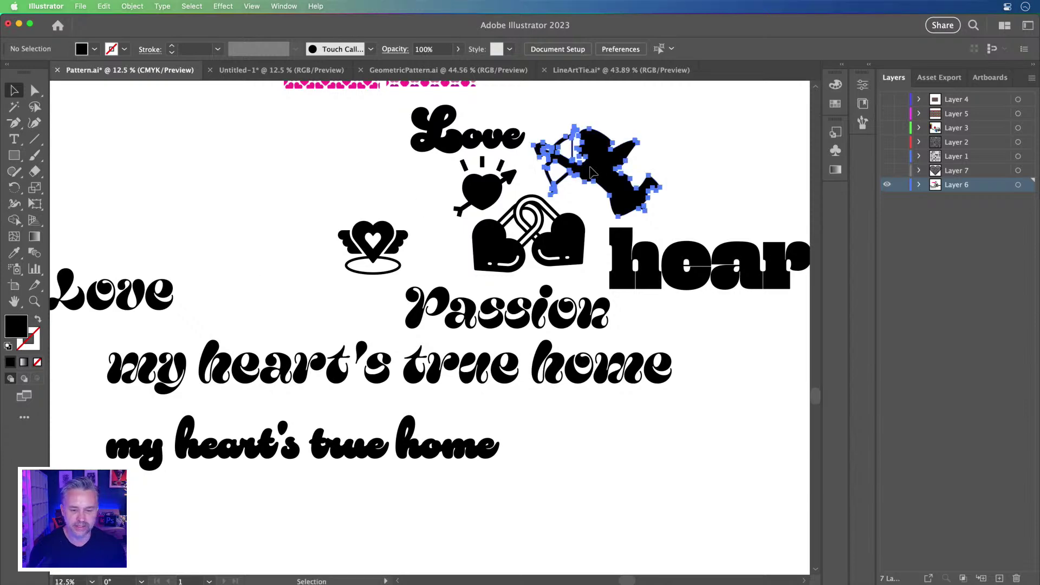
{"action": "left_click_drag", "start_coordinate": [665, 259], "coordinate": [383, 516]}
{"action": "left_click", "coordinate": [371, 242]}
{"action": "left_click_drag", "start_coordinate": [371, 242], "coordinate": [411, 191]}
{"action": "left_click_drag", "start_coordinate": [456, 316], "coordinate": [159, 518]}
{"action": "left_click", "coordinate": [396, 287]}
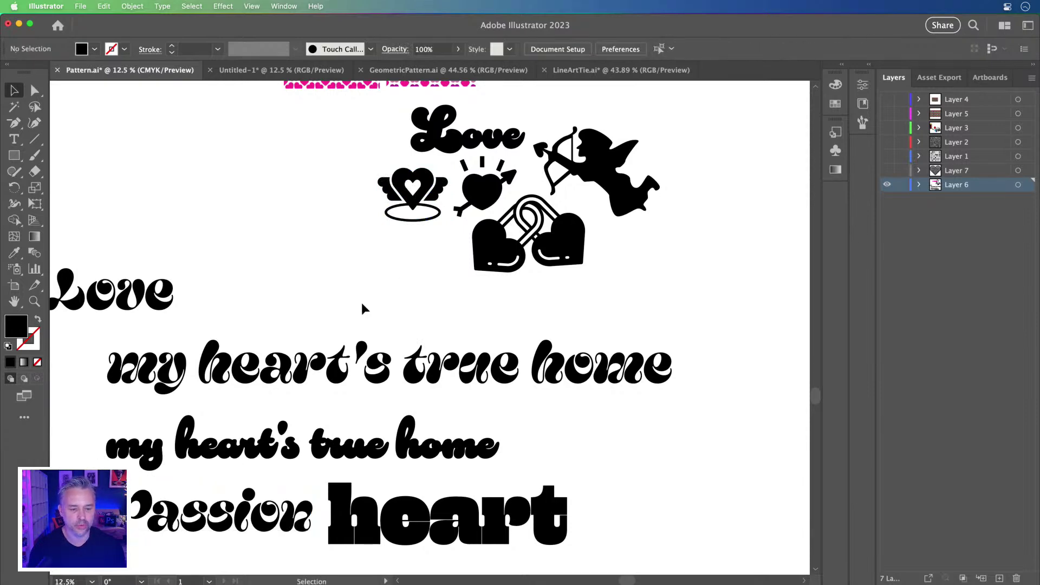
Duplicate the Yink "Passion" below the icons and match the copy's type style to the Duckie "Love" with the Eyedropper
{"action": "left_click", "coordinate": [407, 515]}
{"action": "left_click", "coordinate": [223, 510]}
{"action": "left_click_drag", "start_coordinate": [223, 510], "coordinate": [415, 296]}
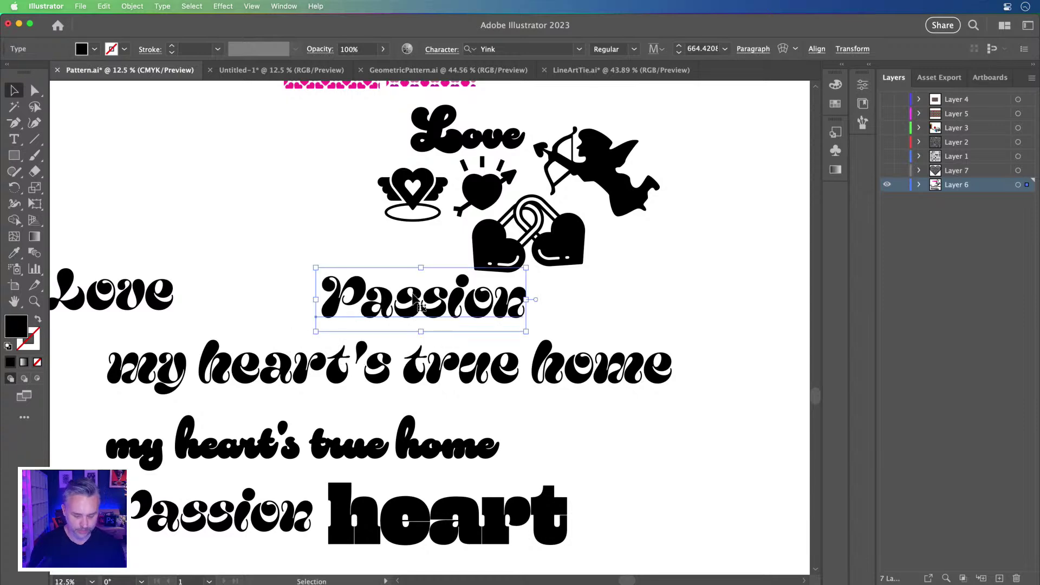
{"action": "key", "text": "i"}
{"action": "left_click", "coordinate": [443, 147]}
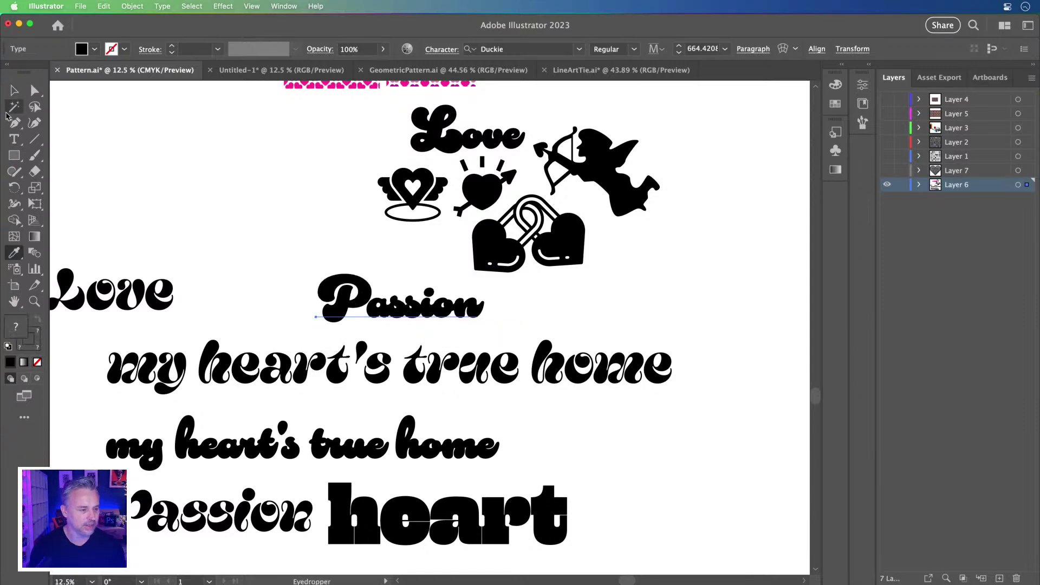
Move the Duckie "Passion" beside the linked padlocks, under the cupid
{"action": "left_click", "coordinate": [14, 90]}
{"action": "left_click", "coordinate": [194, 231]}
{"action": "left_click_drag", "start_coordinate": [370, 304], "coordinate": [640, 258]}
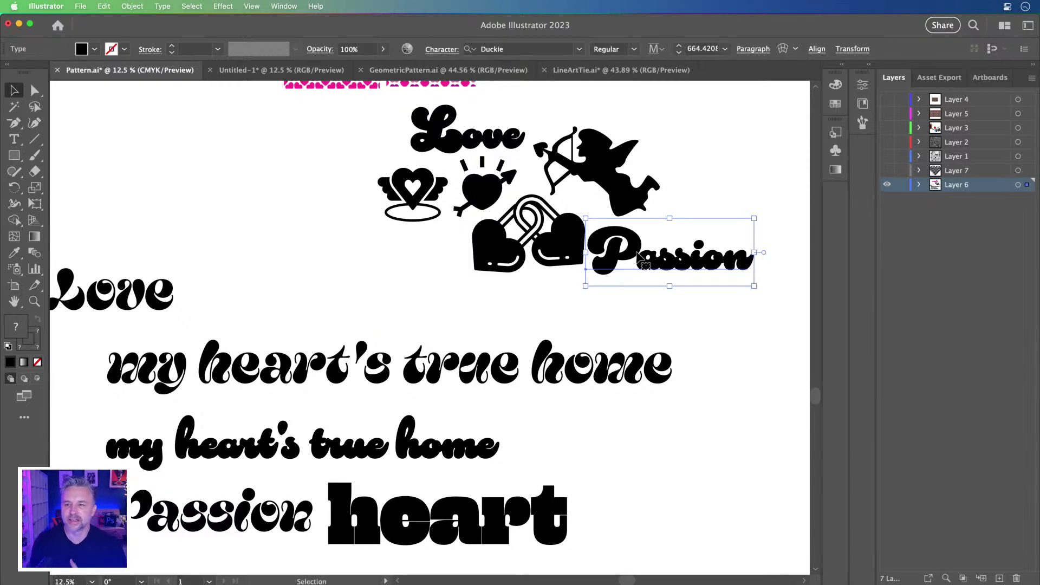
Duplicate the Duckie "Passion" into the empty space below the winged heart and the padlocks
{"action": "left_click_drag", "start_coordinate": [640, 257], "coordinate": [412, 299]}
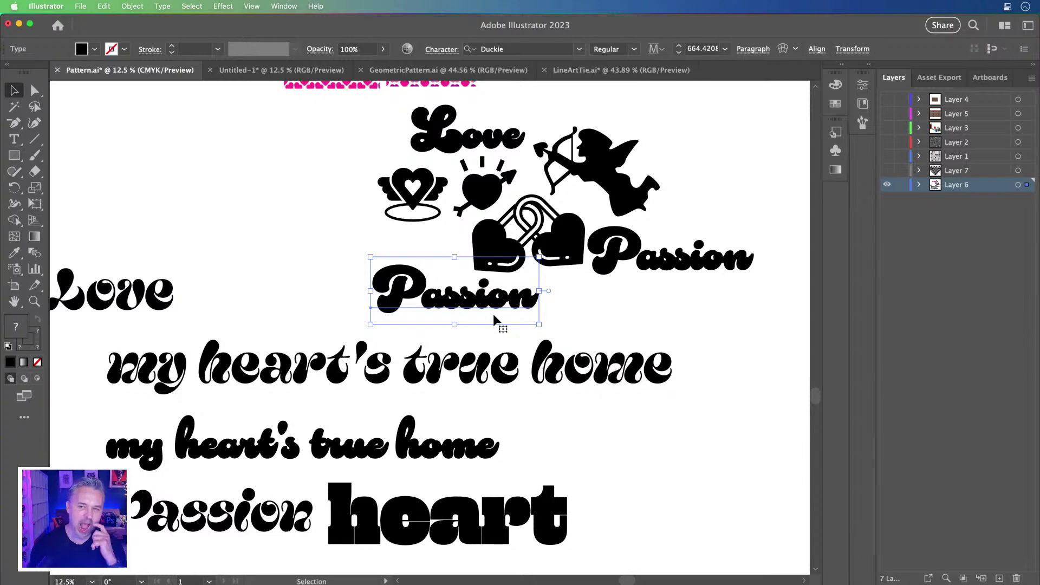
{"action": "key", "text": "super+z"}
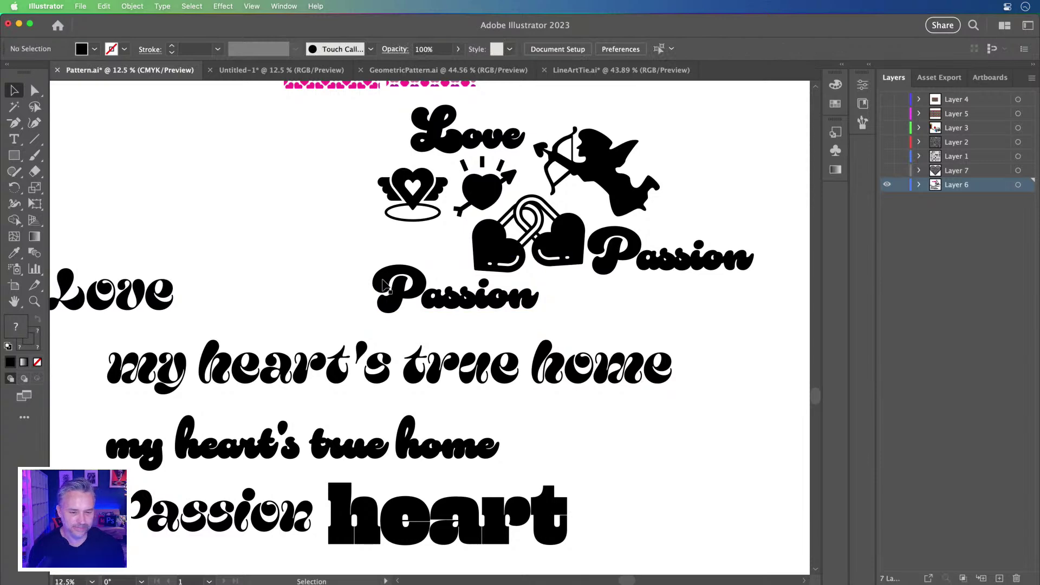
{"action": "left_click", "coordinate": [255, 277]}
{"action": "left_click", "coordinate": [355, 526]}
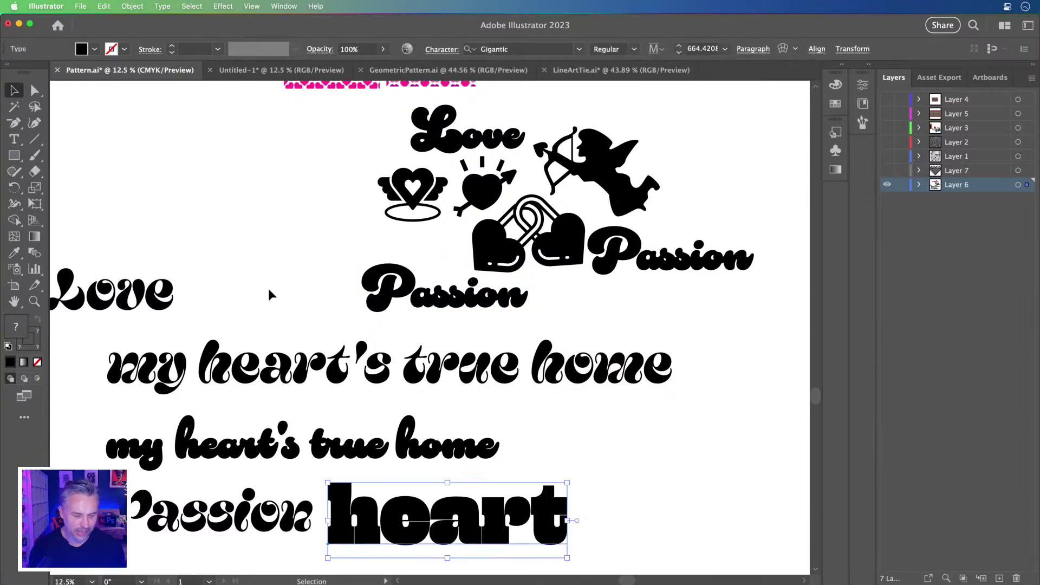
{"action": "left_click", "coordinate": [300, 290]}
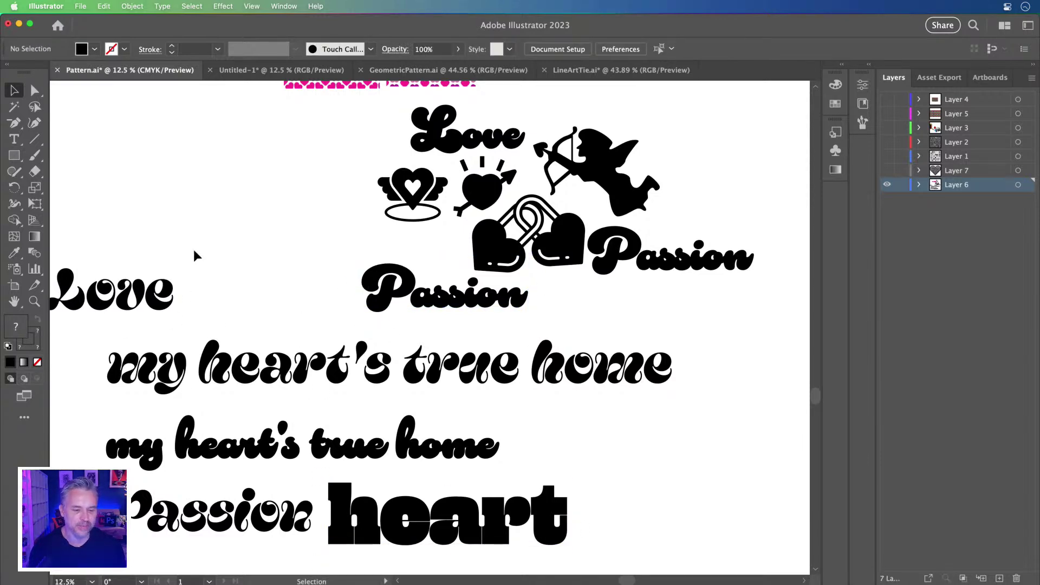
Check the love poem in Chrome for wording, and replace the copied "Passion" text with "My Treasure" in Illustrator
{"action": "double_click", "coordinate": [429, 294]}
{"action": "double_click", "coordinate": [429, 294]}
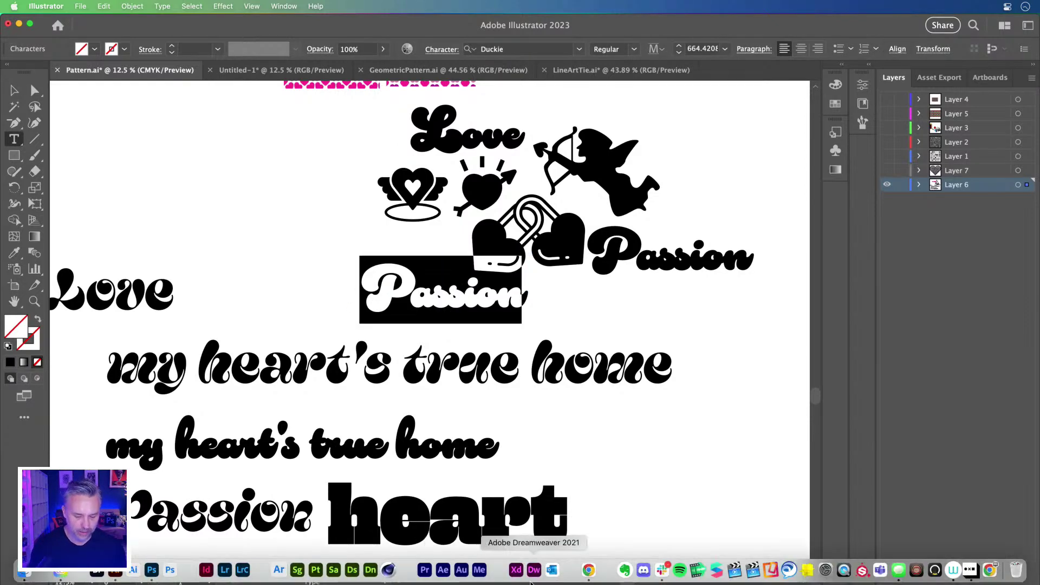
{"action": "left_click", "coordinate": [567, 577]}
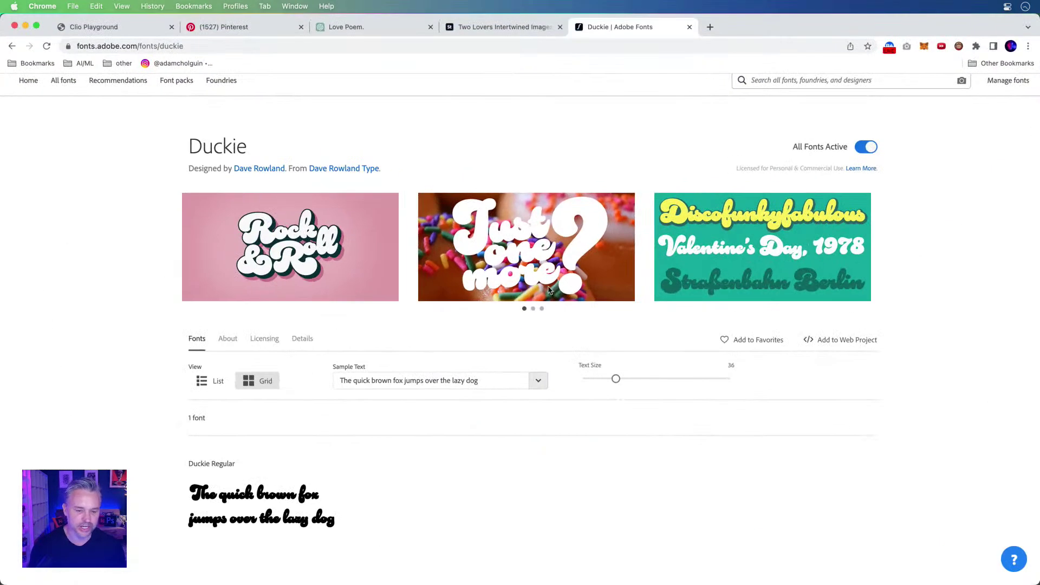
{"action": "left_click", "coordinate": [386, 25]}
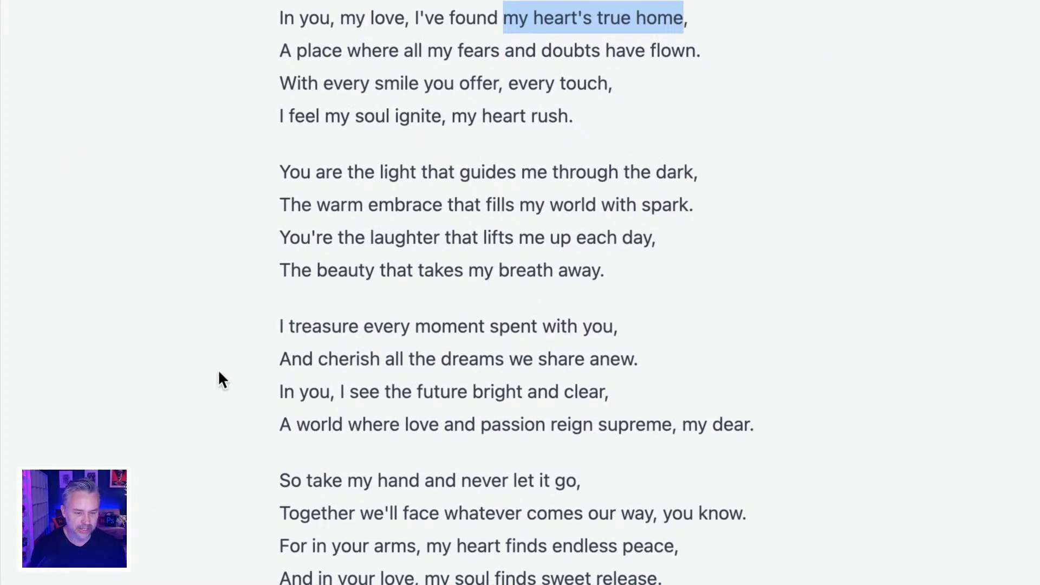
{"action": "left_click", "coordinate": [24, 26]}
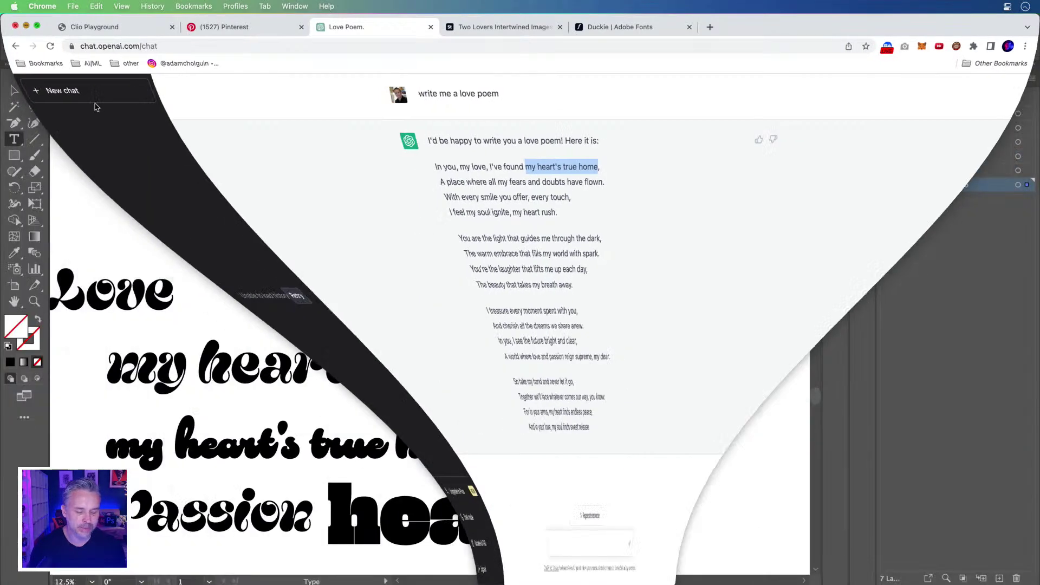
{"action": "type", "text": "My Tea"}
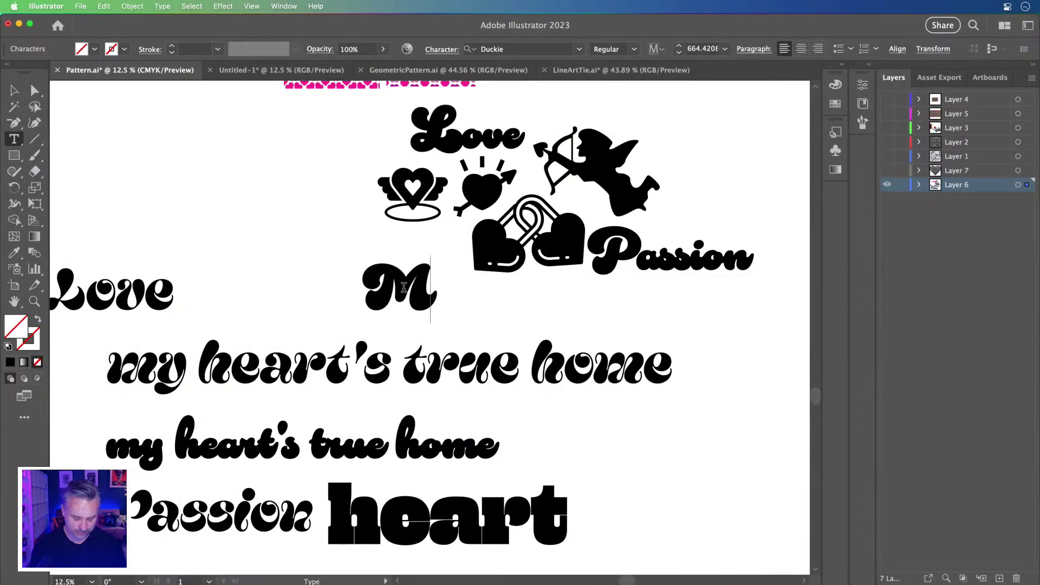
{"action": "key", "text": "BackSpace"}
{"action": "key", "text": "BackSpace"}
{"action": "type", "text": "reasure"}
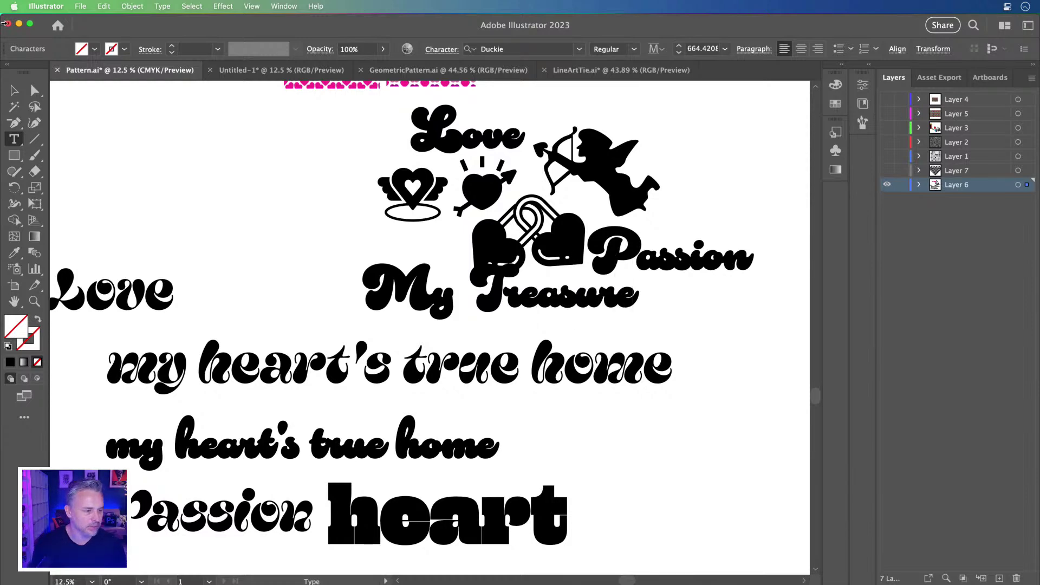
{"action": "key", "text": "Escape"}
Shift the "My Treasure" text clear of the padlocks and cut the word "My" from it
{"action": "left_click", "coordinate": [547, 297]}
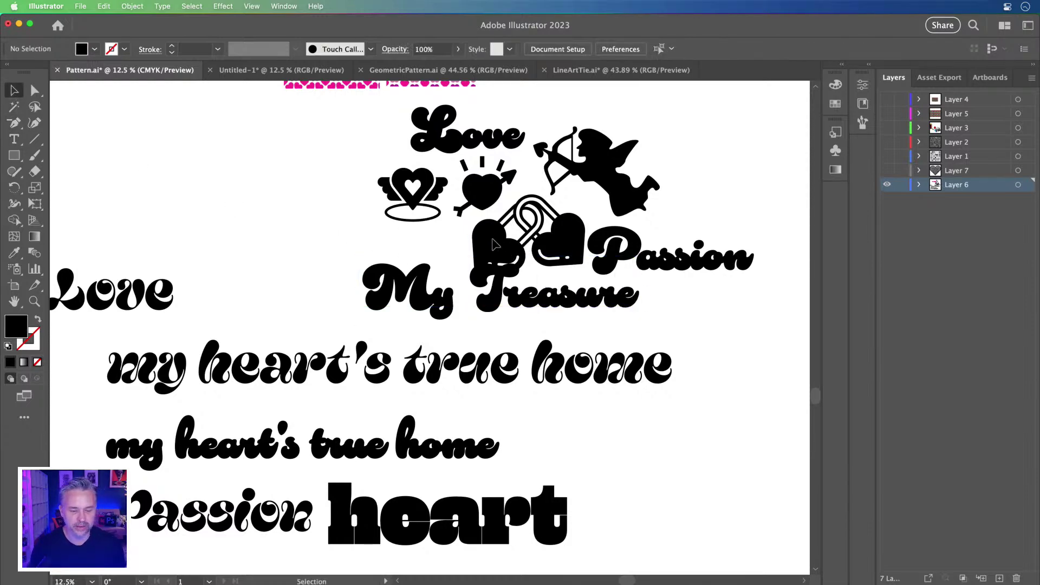
{"action": "left_click_drag", "start_coordinate": [505, 301], "coordinate": [287, 282]}
{"action": "double_click", "coordinate": [457, 303]}
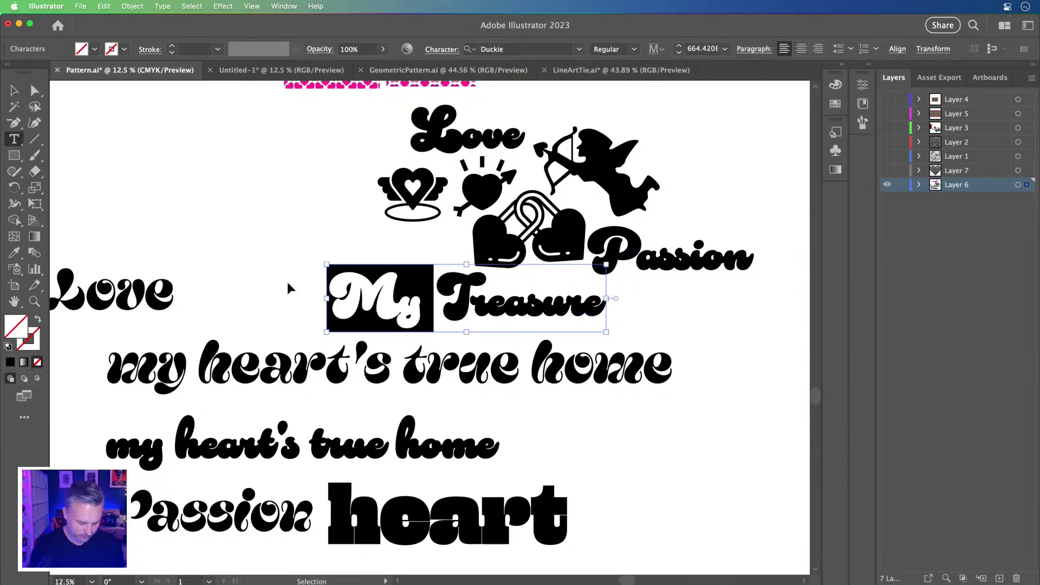
{"action": "key", "text": "BackSpace"}
{"action": "left_click", "coordinate": [14, 90]}
{"action": "left_click", "coordinate": [148, 196]}
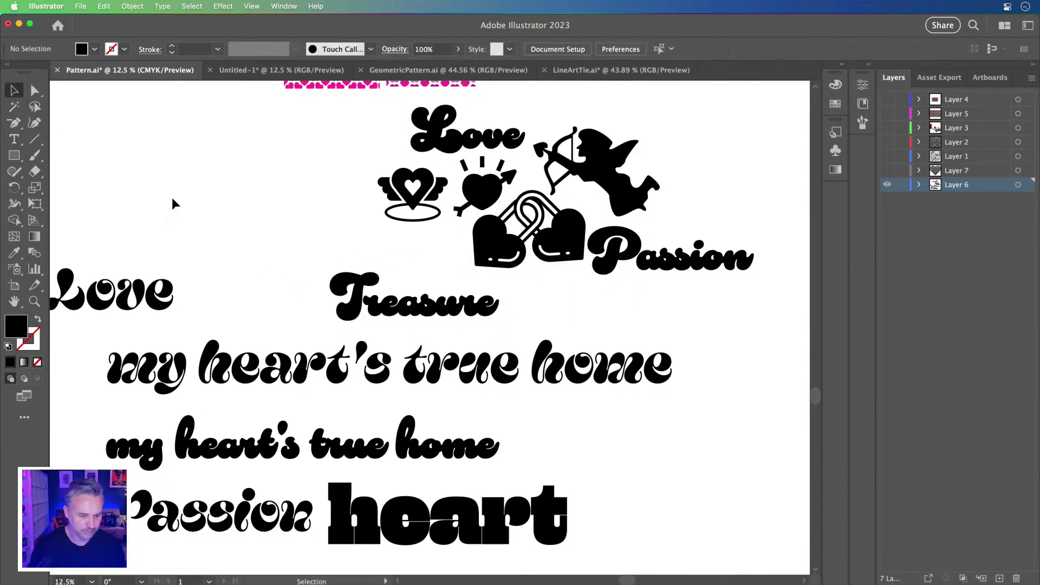
Add "My" as a separate text object near the winged heart and match its type style to "Treasure" with the Eyedropper
{"action": "left_click", "coordinate": [387, 329]}
{"action": "key", "text": "BackSpace"}
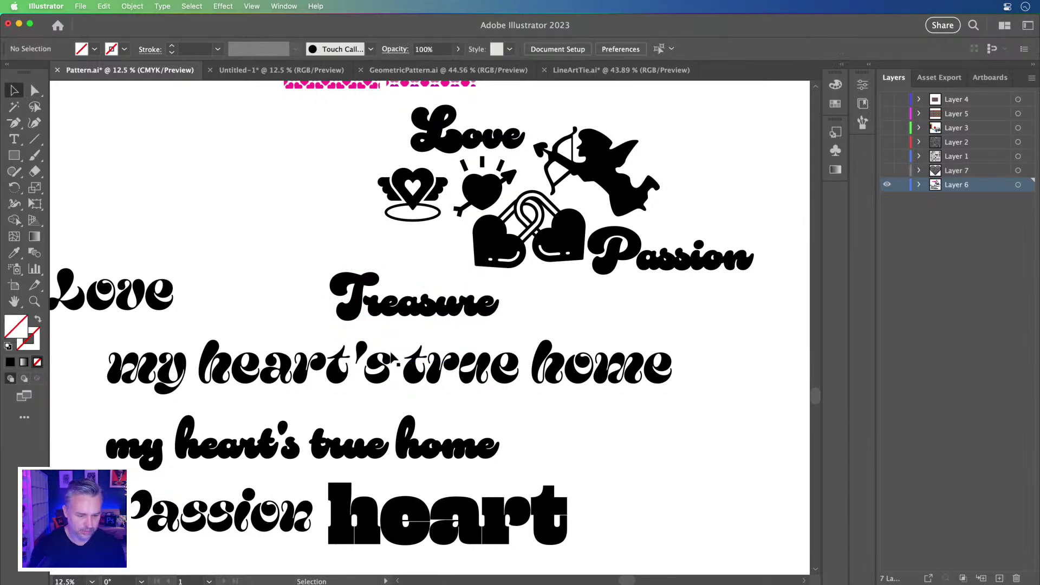
{"action": "left_click", "coordinate": [268, 212]}
{"action": "key", "text": "i"}
{"action": "left_click", "coordinate": [364, 281]}
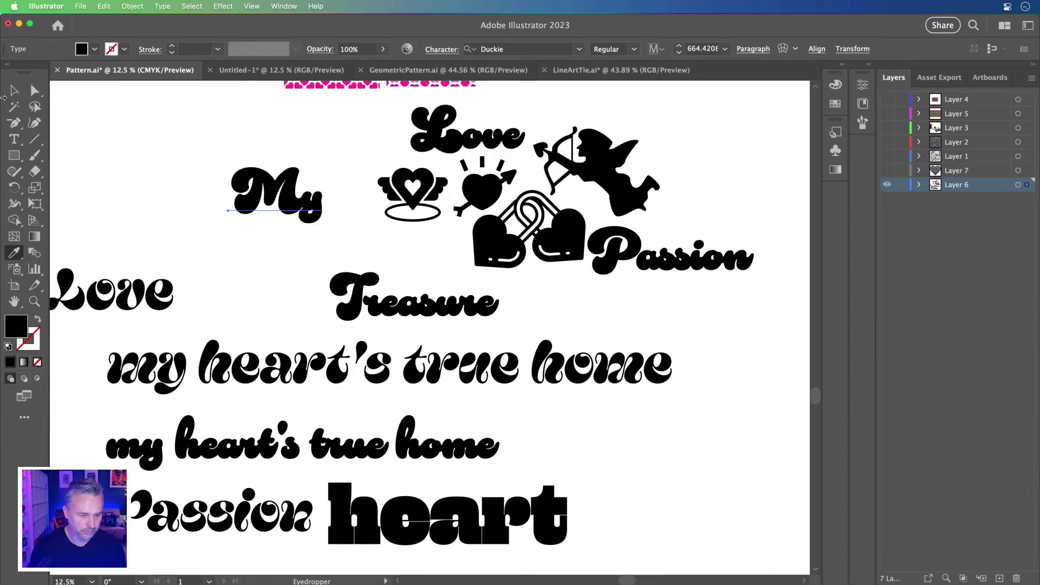
Stack "My" over a slightly scaled-down "Treasure" beneath the winged heart, beside the padlocks
{"action": "left_click", "coordinate": [14, 91]}
{"action": "left_click_drag", "start_coordinate": [256, 179], "coordinate": [399, 257]}
{"action": "left_click", "coordinate": [350, 292], "text": "shift"}
{"action": "left_click_drag", "start_coordinate": [348, 292], "coordinate": [341, 304]}
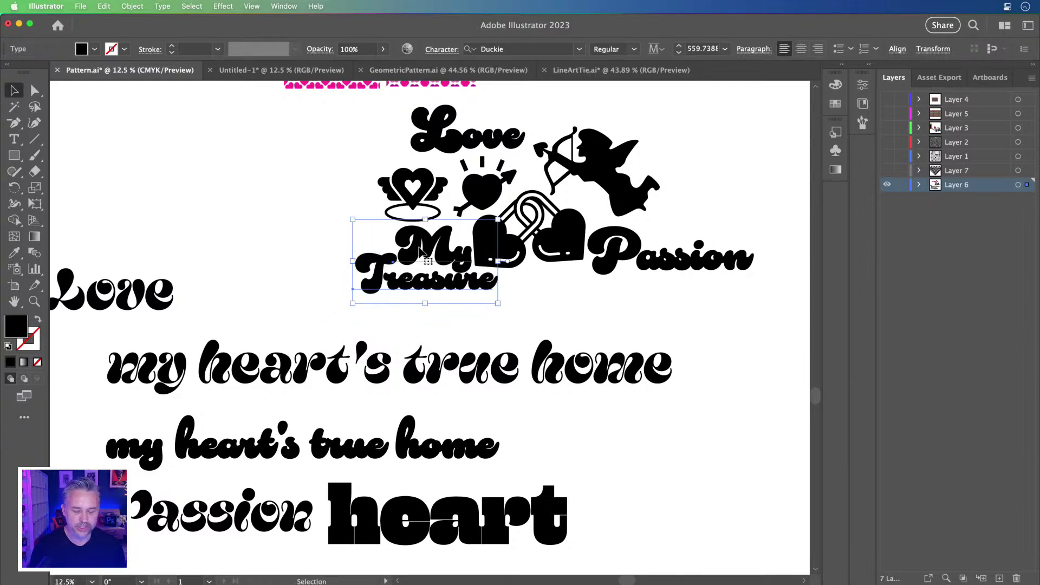
Try the Duckie "Passion" directly beneath the linked padlocks
{"action": "left_click", "coordinate": [629, 288]}
{"action": "left_click_drag", "start_coordinate": [639, 261], "coordinate": [577, 300]}
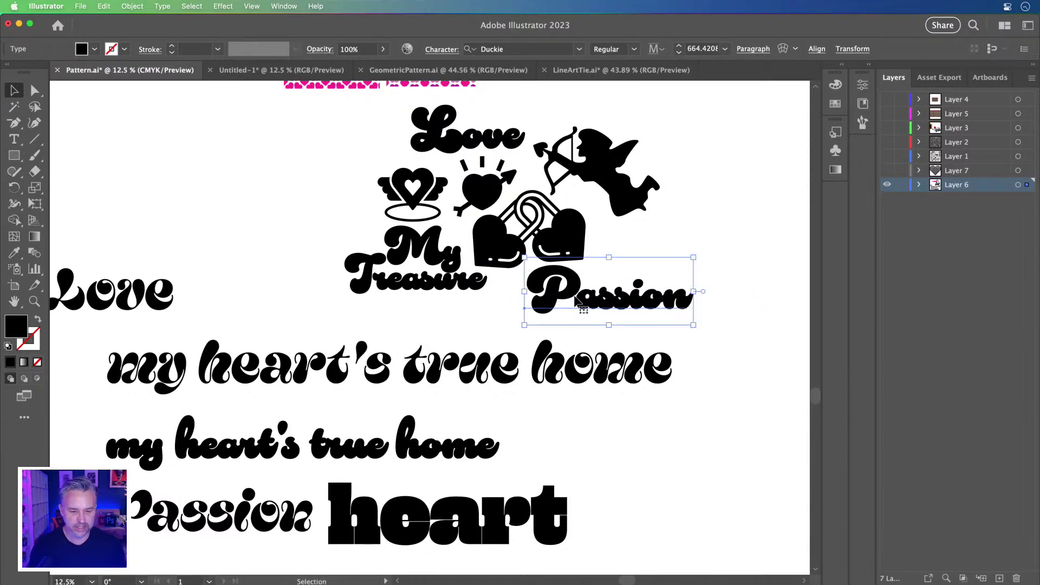
{"action": "scroll", "coordinate": [269, 193], "scroll_direction": "up", "scroll_amount": 6}
{"action": "left_click_drag", "start_coordinate": [229, 360], "coordinate": [230, 306]}
{"action": "scroll", "coordinate": [230, 306], "scroll_direction": "down", "scroll_amount": 2}
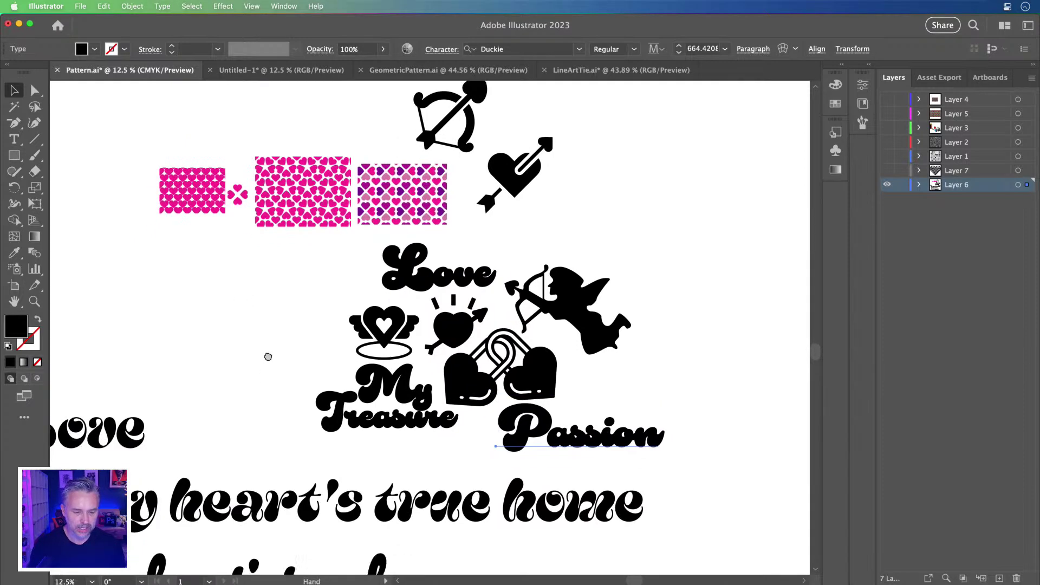
Restore the deleted Duckie "Passion" and move it out of the icon group, next to the Yink "Love"
{"action": "left_click_drag", "start_coordinate": [491, 401], "coordinate": [584, 378]}
{"action": "key", "text": "Delete"}
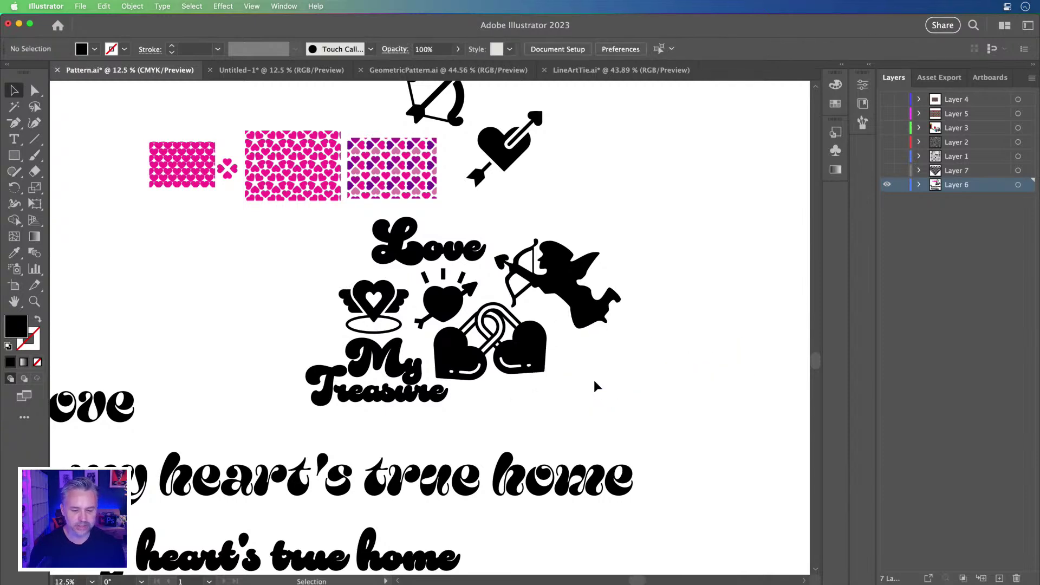
{"action": "key", "text": "super+z"}
{"action": "key", "text": "super+z"}
{"action": "key", "text": "super+z"}
{"action": "key", "text": "super+z"}
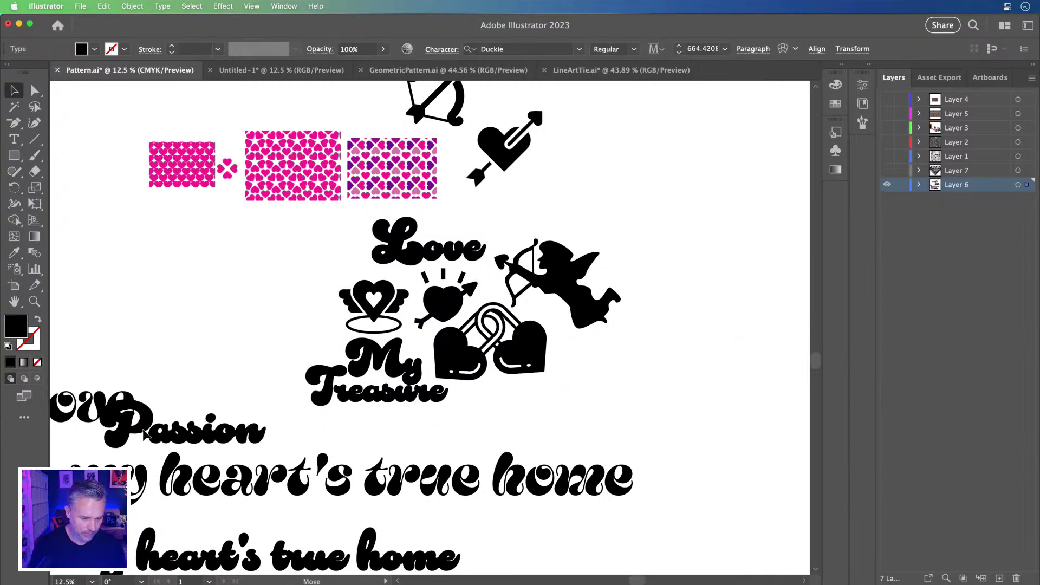
Make a new pattern from "Love", "My Treasure", the winged heart, the pierced heart, the padlocks and the cupid
{"action": "left_click_drag", "start_coordinate": [298, 240], "coordinate": [599, 415]}
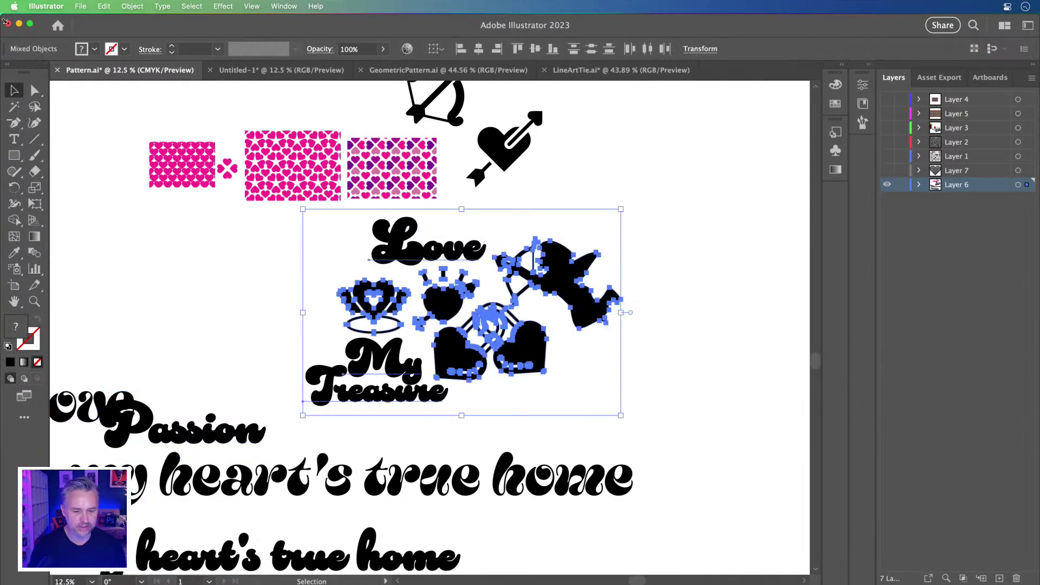
{"action": "left_click", "coordinate": [113, 6]}
{"action": "mouse_move", "coordinate": [174, 317]}
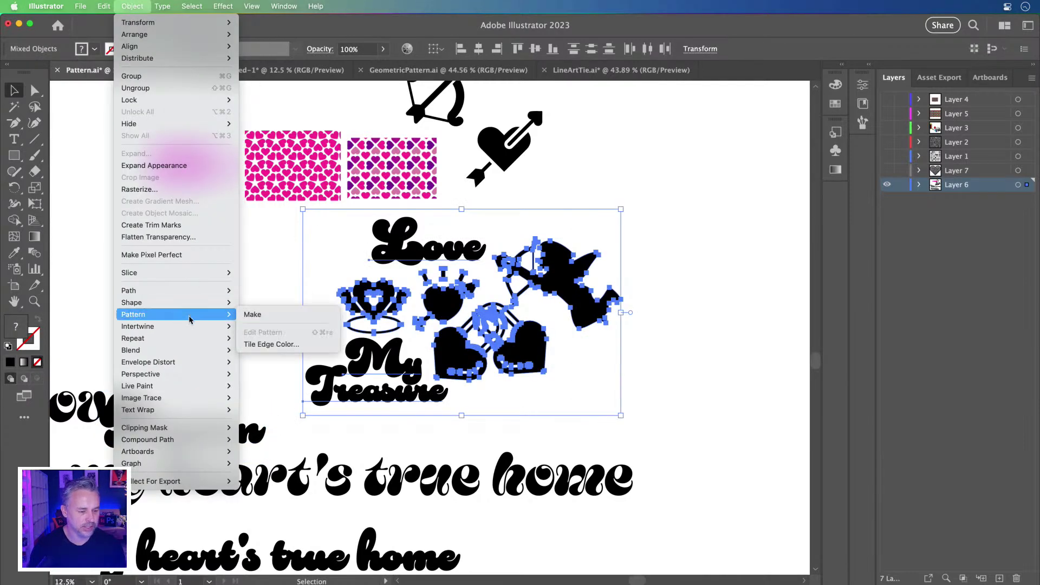
{"action": "left_click", "coordinate": [252, 314]}
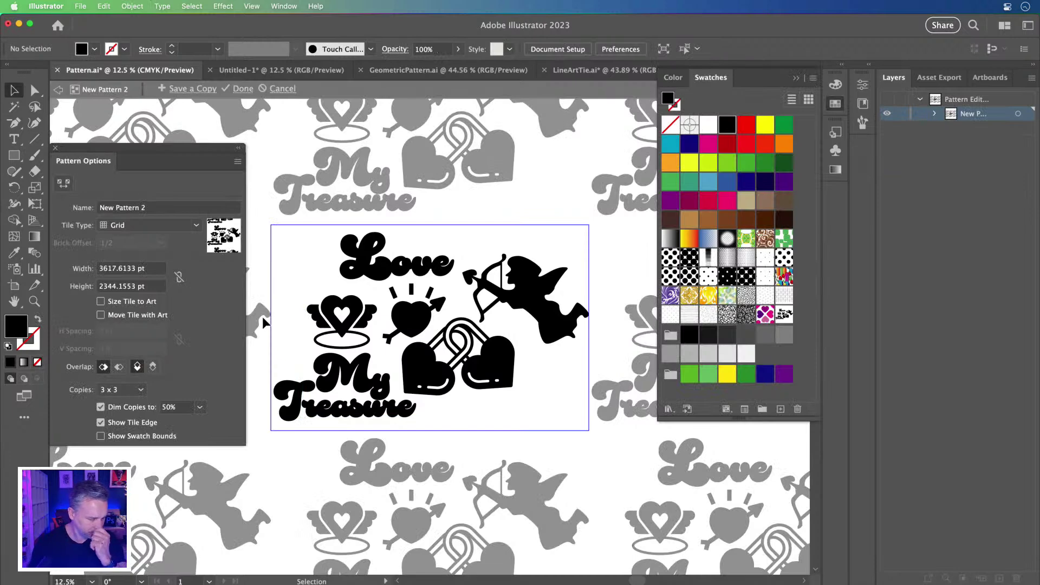
Duplicate "Treasure" into the space beneath the padlocks and change the copy's text to "Passion"
{"action": "left_click", "coordinate": [438, 263]}
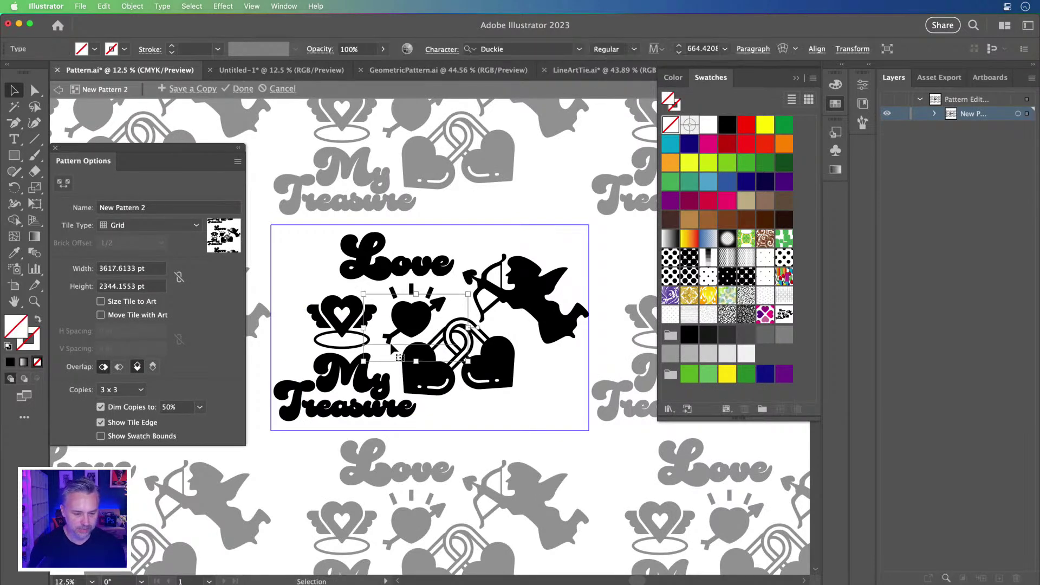
{"action": "left_click", "coordinate": [318, 422]}
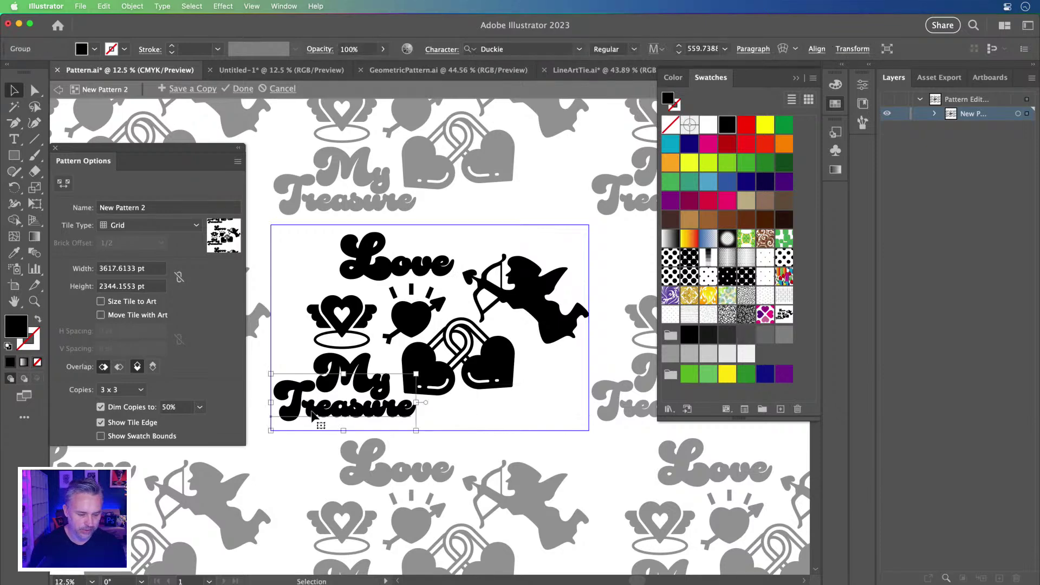
{"action": "left_click_drag", "start_coordinate": [318, 422], "coordinate": [465, 441]}
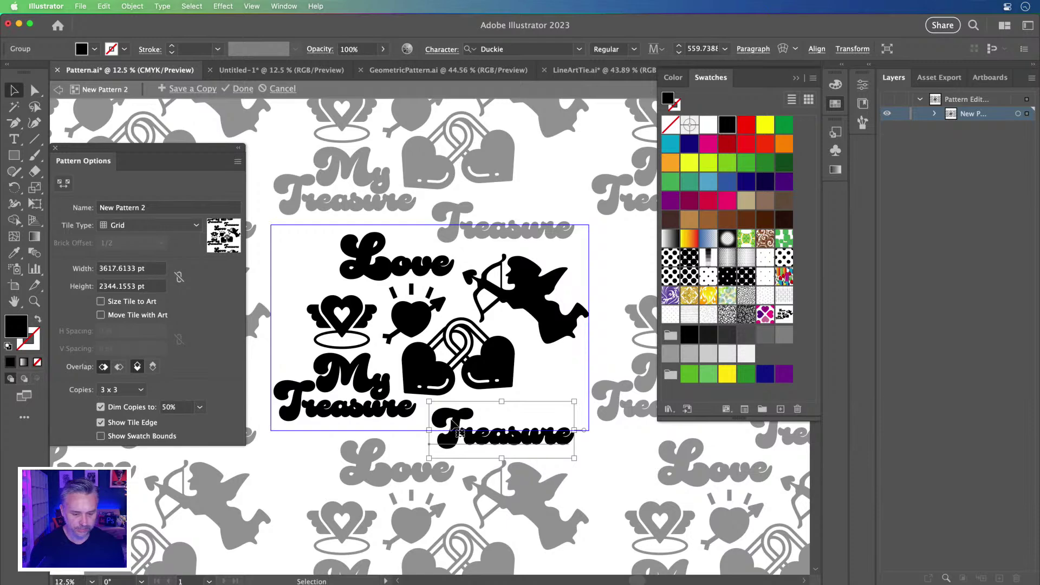
{"action": "mouse_move", "coordinate": [448, 412]}
{"action": "left_mouse_down"}
{"action": "mouse_move", "coordinate": [450, 403]}
{"action": "mouse_move", "coordinate": [454, 414]}
{"action": "left_mouse_up"}
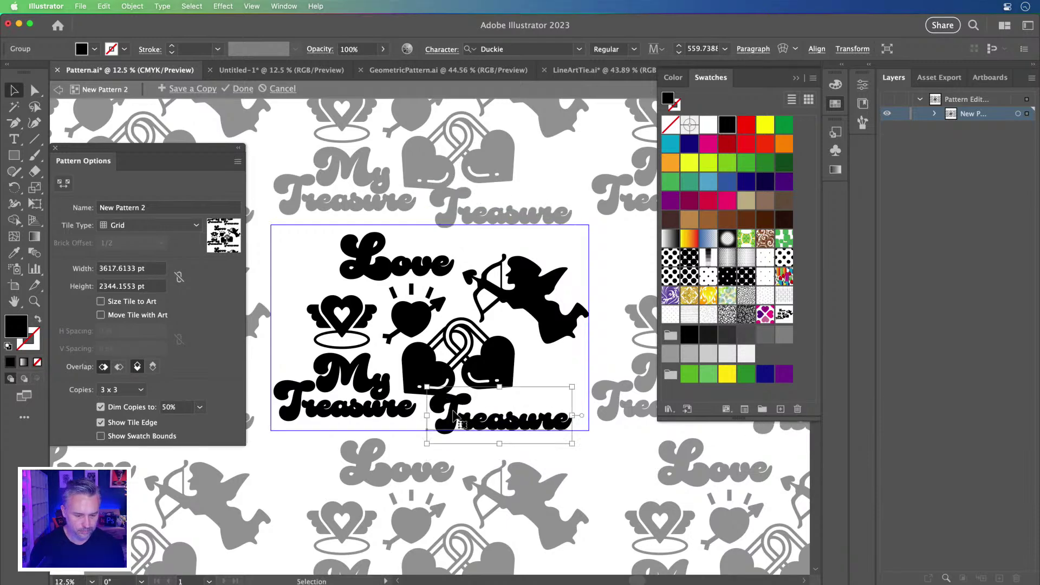
{"action": "double_click", "coordinate": [486, 420]}
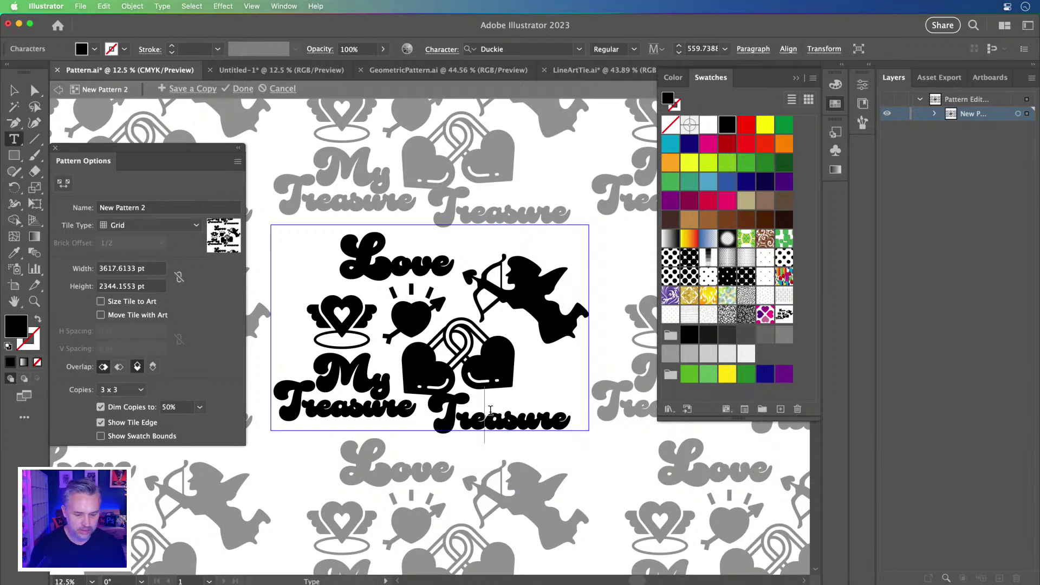
{"action": "key", "text": "super+a"}
{"action": "type", "text": "Passion"}
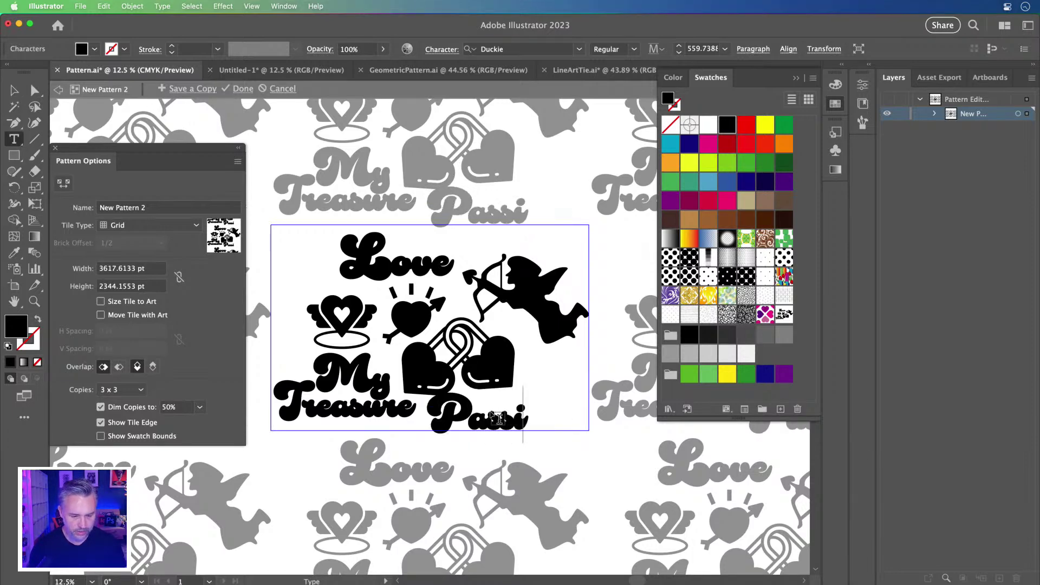
Move "Passion" across the tile's bottom edge, aligned near its right corner, and finish editing the pattern
{"action": "key", "text": "Escape"}
{"action": "left_click_drag", "start_coordinate": [456, 400], "coordinate": [478, 416]}
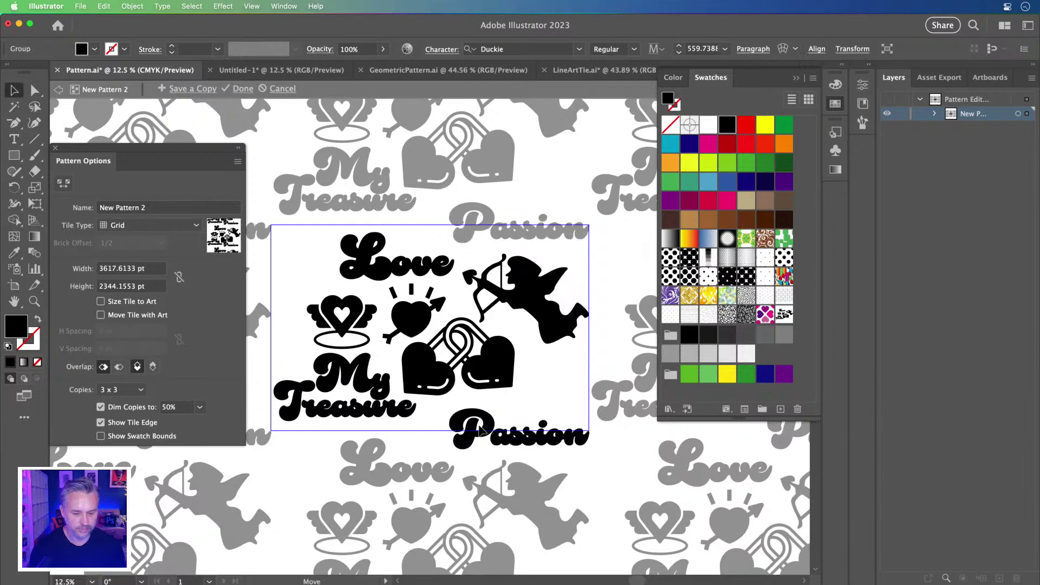
{"action": "left_click", "coordinate": [290, 265]}
{"action": "left_click", "coordinate": [242, 89]}
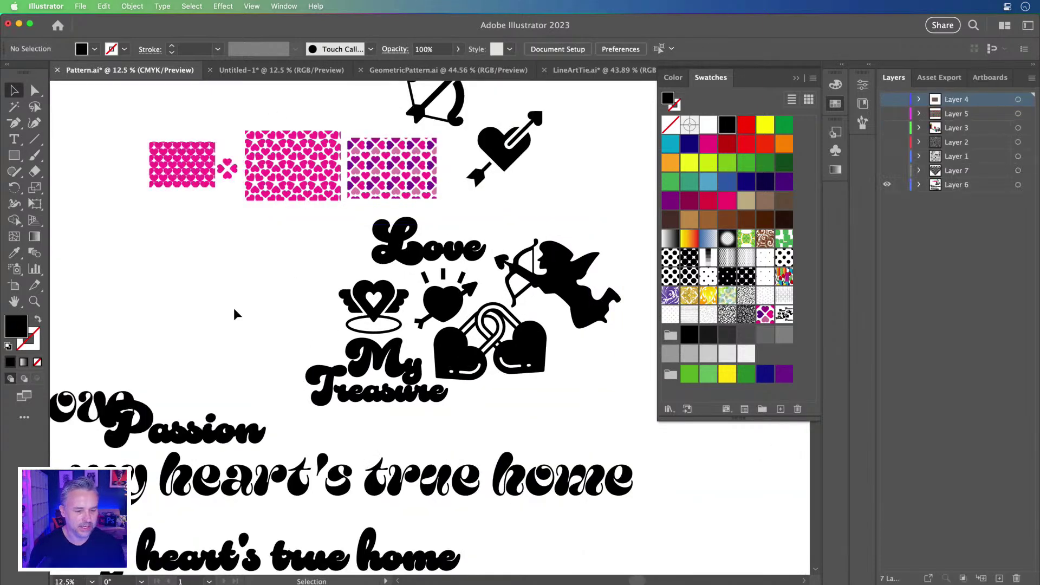
Switch to Noun Project and search for "love" icons, browsing the results
{"action": "scroll", "coordinate": [329, 256], "scroll_direction": "up", "scroll_amount": 5}
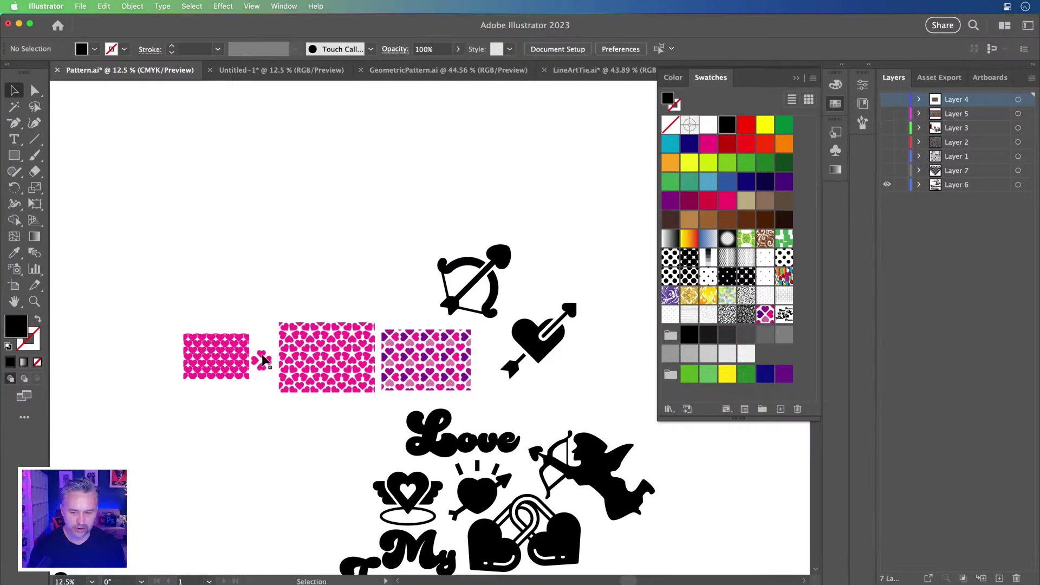
{"action": "left_click", "coordinate": [971, 574]}
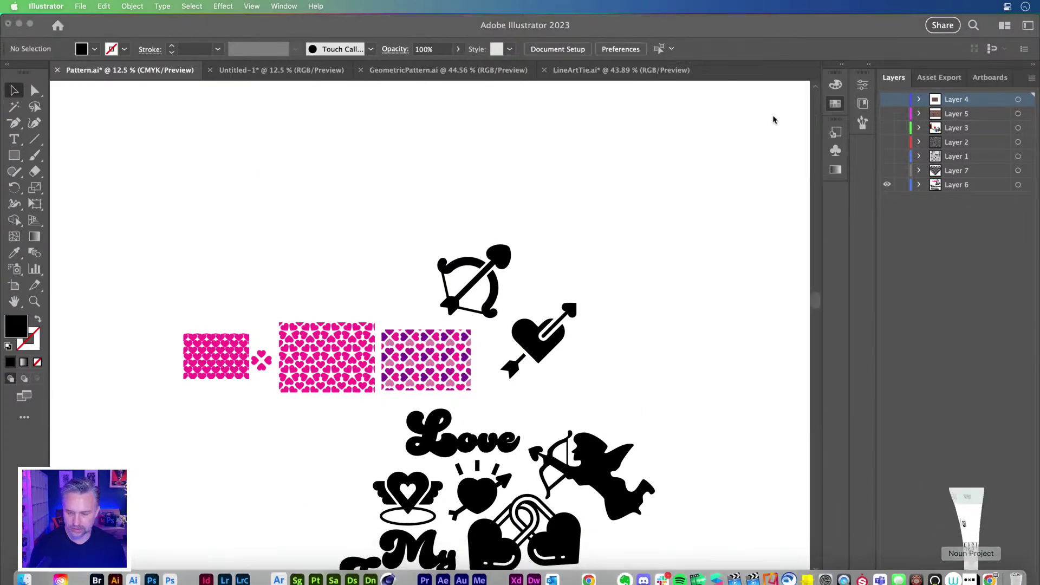
{"action": "double_click", "coordinate": [868, 253]}
{"action": "key", "text": "BackSpace"}
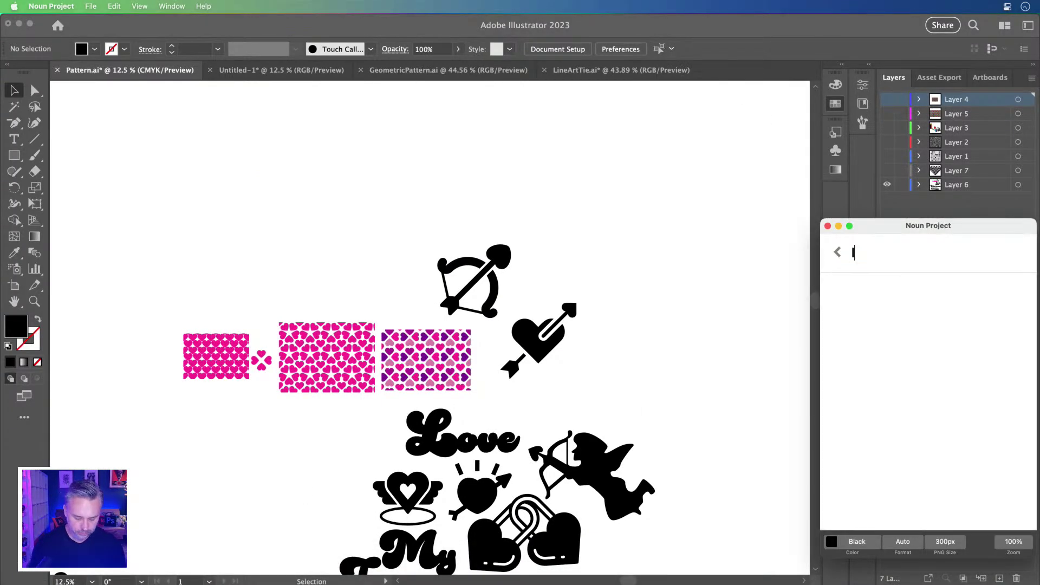
{"action": "key", "text": "Return"}
{"action": "scroll", "coordinate": [920, 408], "scroll_direction": "down", "scroll_amount": 1}
{"action": "scroll", "coordinate": [920, 408], "scroll_direction": "down", "scroll_amount": 5}
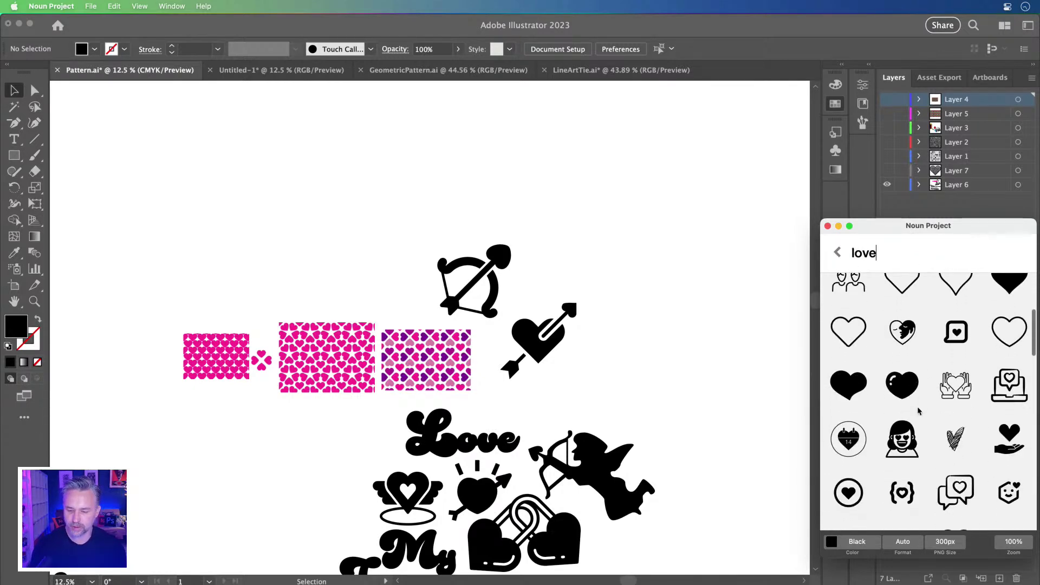
Search for "hands holding" and pick the solid icon of two held hands beneath a heart
{"action": "left_click_drag", "start_coordinate": [884, 256], "coordinate": [804, 244]}
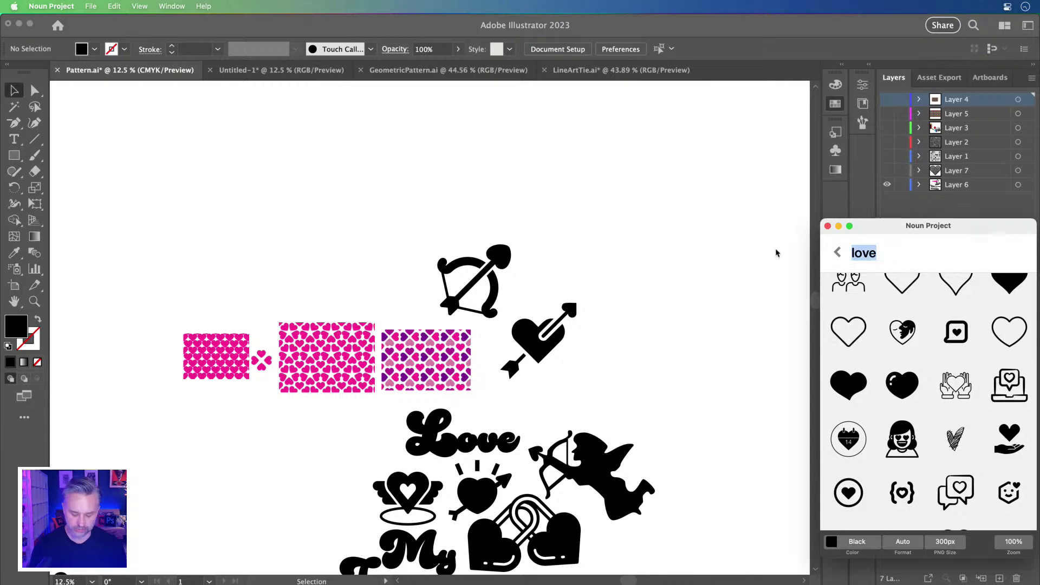
{"action": "type", "text": "hands ho"}
{"action": "key", "text": "BackSpace"}
{"action": "type", "text": "holding"}
{"action": "key", "text": "Return"}
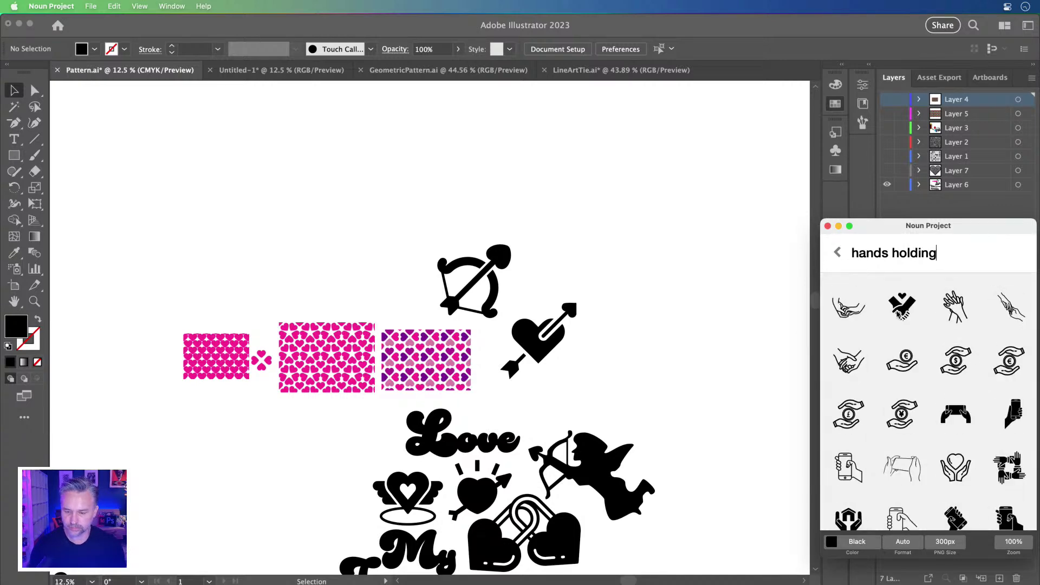
{"action": "scroll", "coordinate": [898, 313], "scroll_direction": "down", "scroll_amount": 6}
{"action": "scroll", "coordinate": [897, 314], "scroll_direction": "up", "scroll_amount": 6}
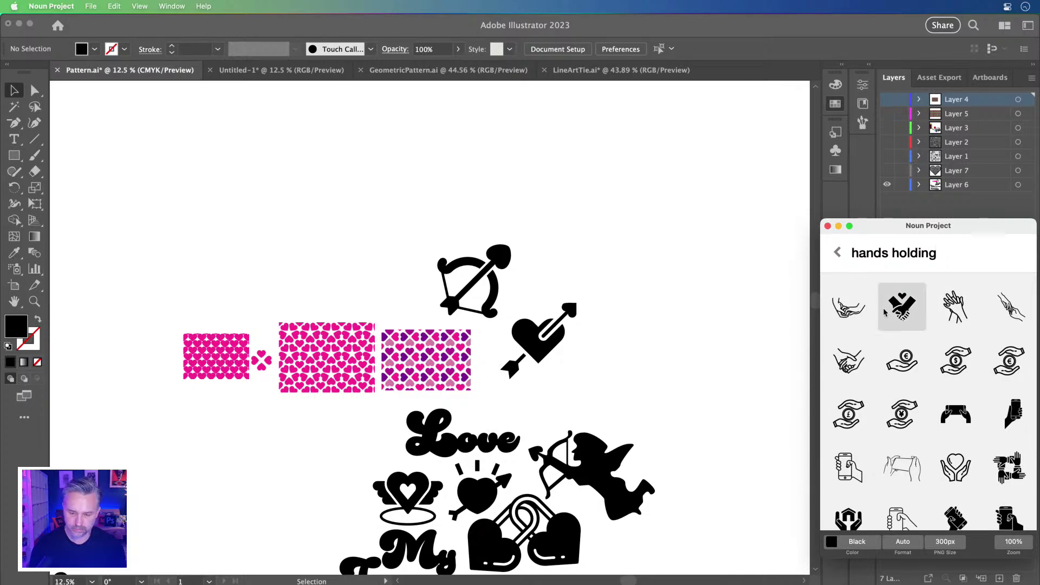
Switch back to Illustrator, reopen New Pattern 2 for editing and add the holding-hands icon at an enlarged size
{"action": "left_click", "coordinate": [411, 238]}
{"action": "left_click_drag", "start_coordinate": [334, 457], "coordinate": [277, 269]}
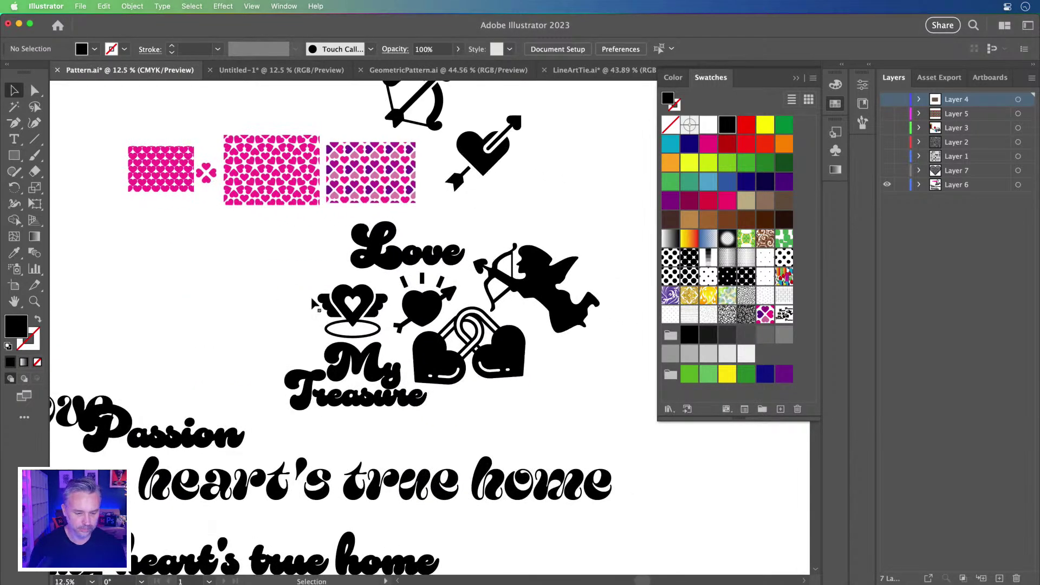
{"action": "double_click", "coordinate": [783, 318]}
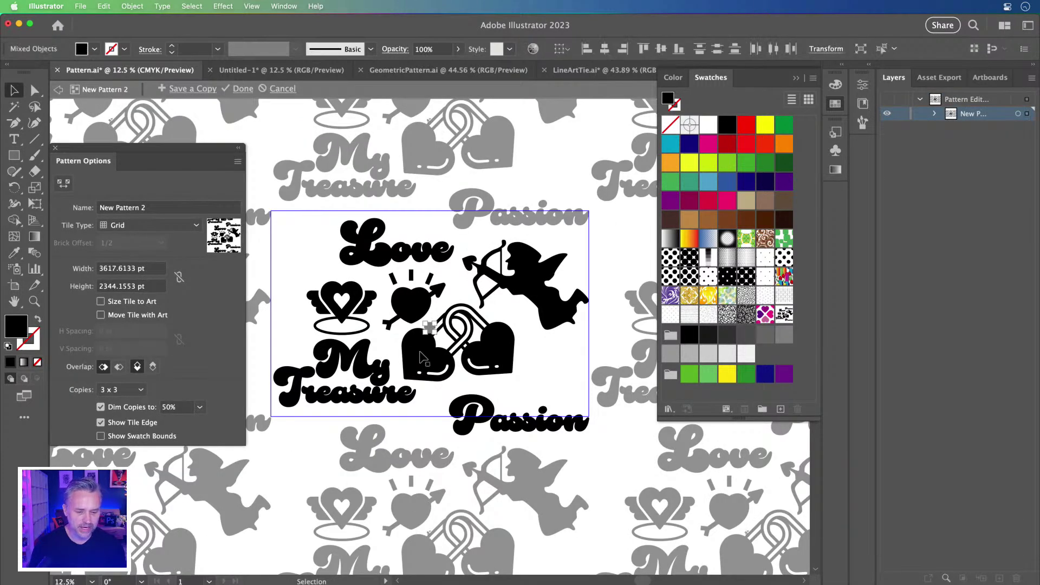
{"action": "left_click_drag", "start_coordinate": [430, 328], "coordinate": [551, 457]}
{"action": "left_click_drag", "start_coordinate": [487, 380], "coordinate": [612, 455]}
{"action": "key", "text": "super+z"}
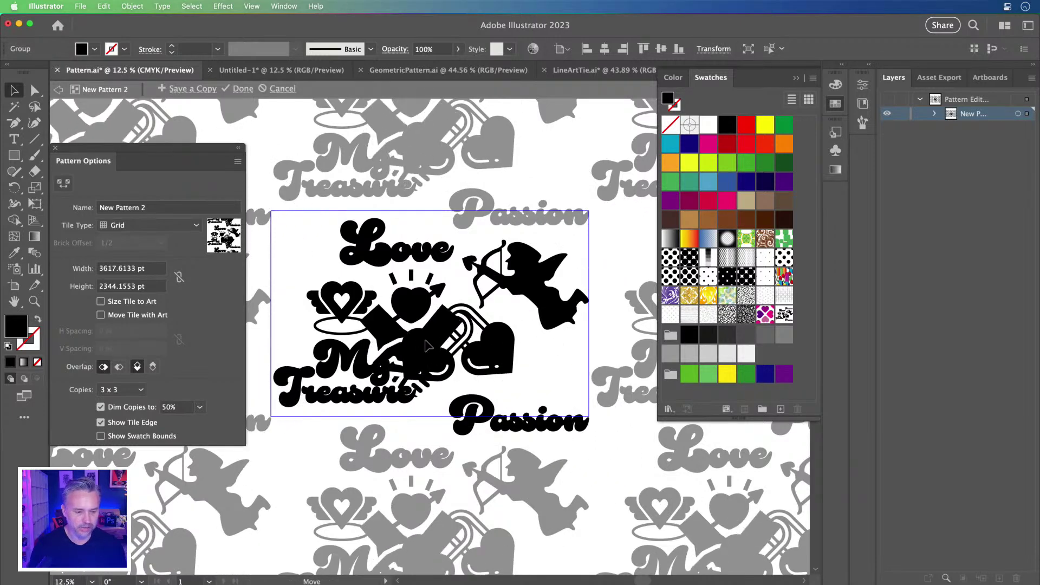
Move the holding-hands icon to the tile's upper-left corner beside "Love" and finish editing the pattern
{"action": "left_click_drag", "start_coordinate": [443, 360], "coordinate": [283, 263]}
{"action": "left_click_drag", "start_coordinate": [139, 161], "coordinate": [84, 207]}
{"action": "left_click", "coordinate": [796, 78]}
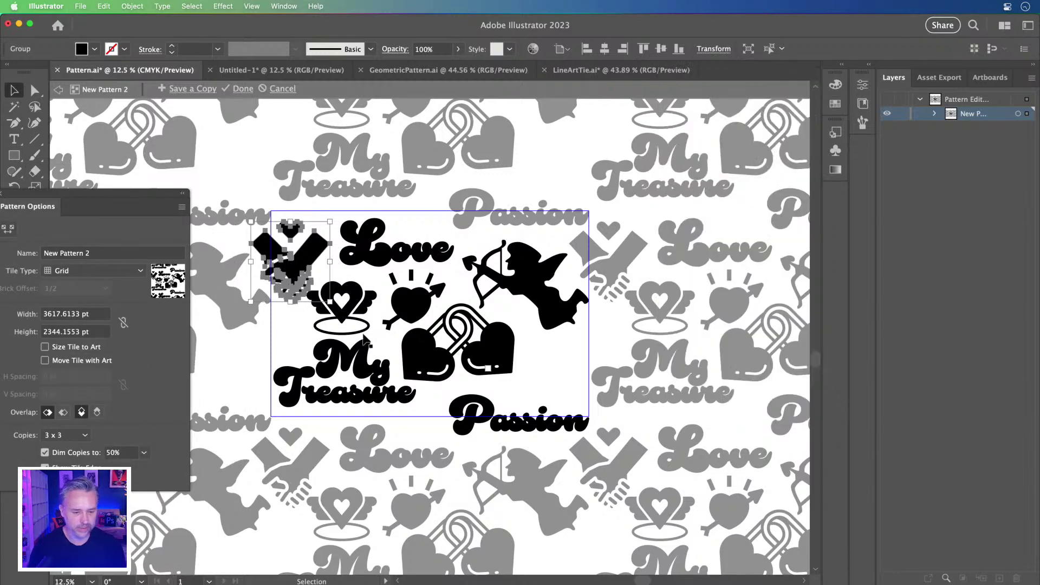
{"action": "left_click", "coordinate": [476, 373]}
{"action": "left_click", "coordinate": [560, 358]}
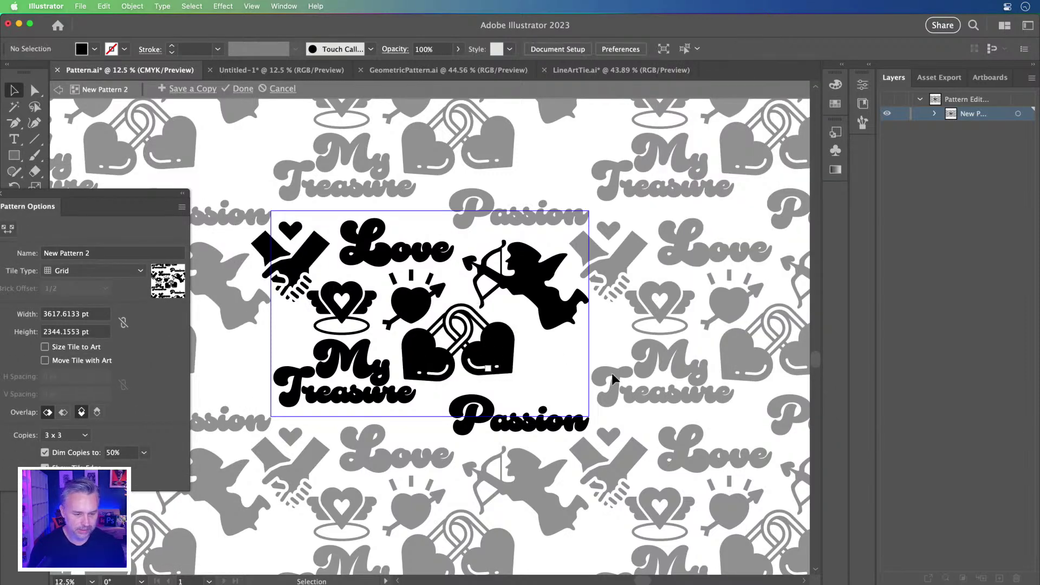
{"action": "left_click", "coordinate": [240, 89]}
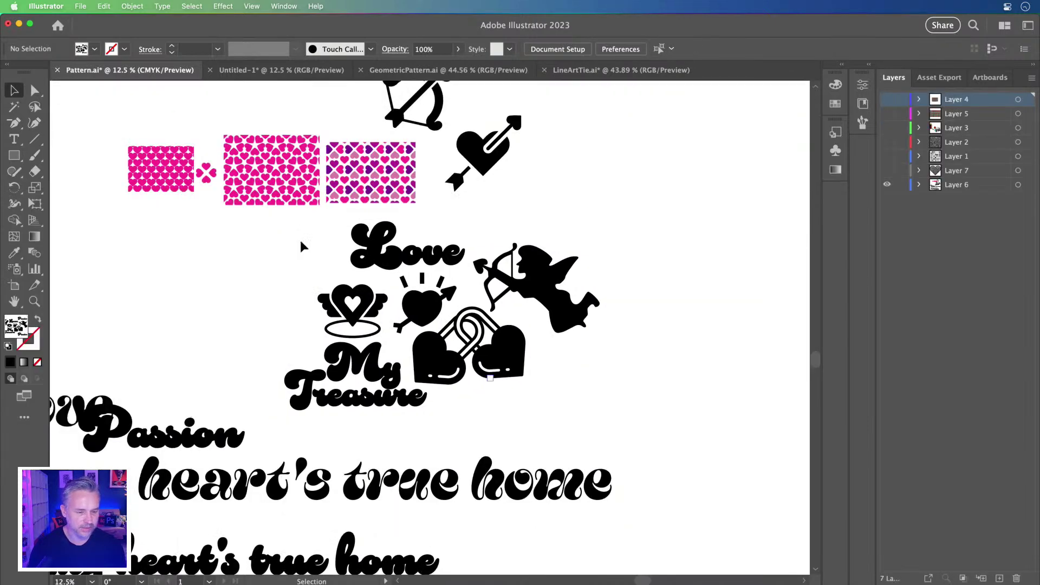
Isolate the pink four-heart radial repeat and copy its single source heart
{"action": "left_click", "coordinate": [206, 172]}
{"action": "key", "text": "super+1"}
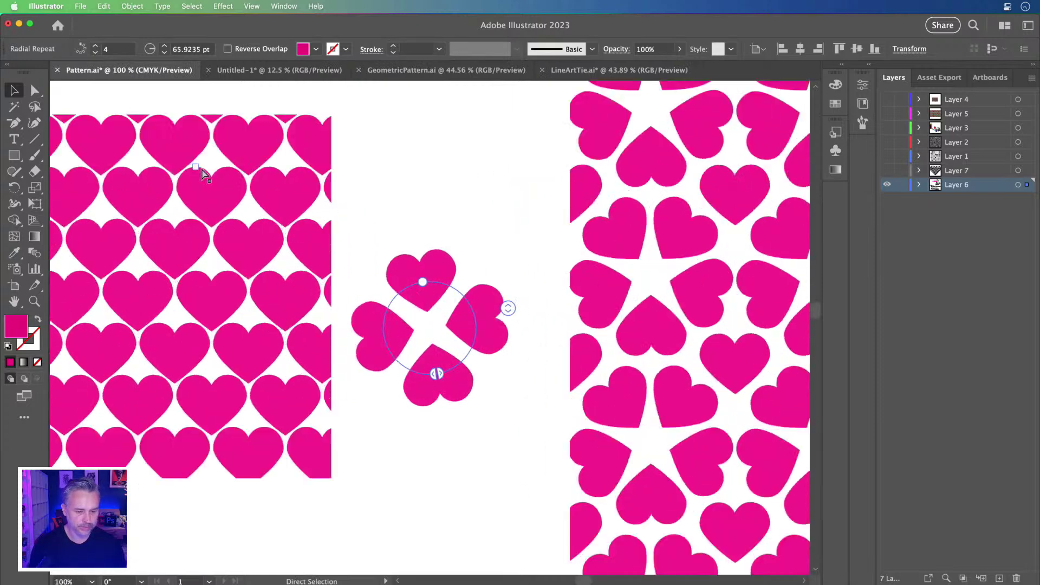
{"action": "key", "text": "super+equal"}
{"action": "double_click", "coordinate": [361, 214]}
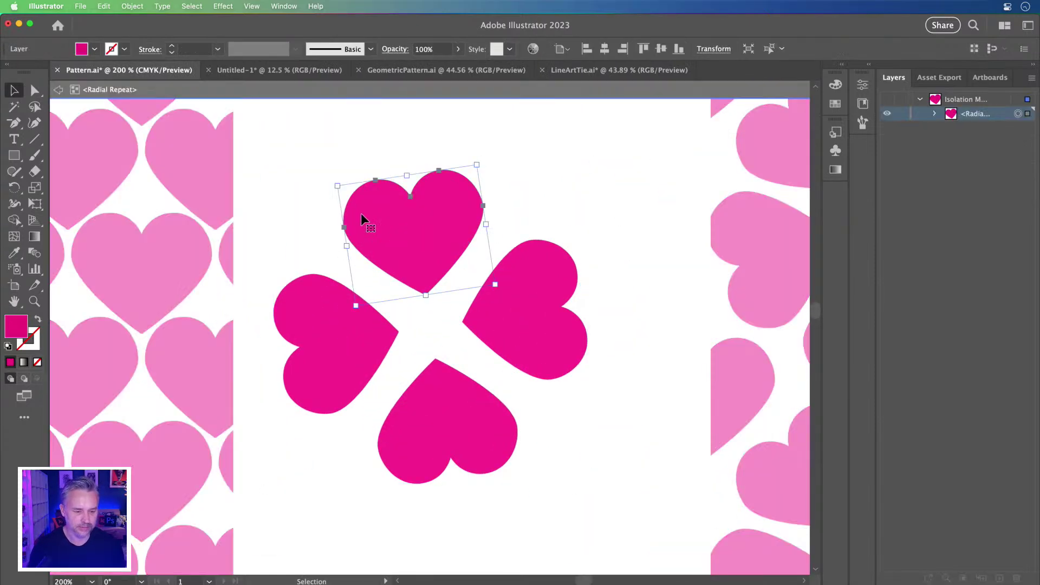
{"action": "left_click", "coordinate": [600, 186]}
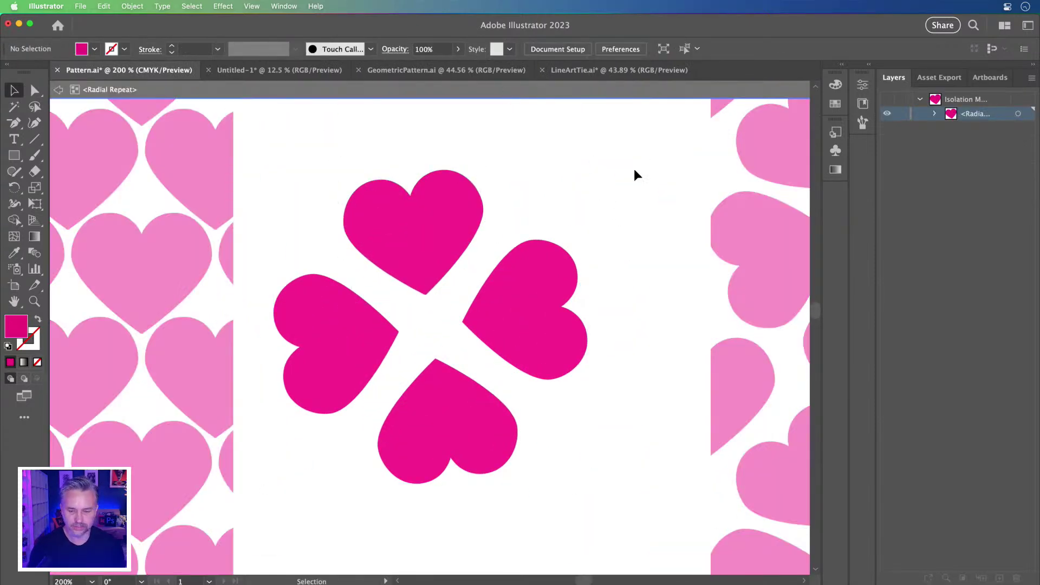
Reopen New Pattern 2 for editing and paste the pink heart between the padlocks and the cupid
{"action": "left_click", "coordinate": [834, 103]}
{"action": "double_click", "coordinate": [786, 314]}
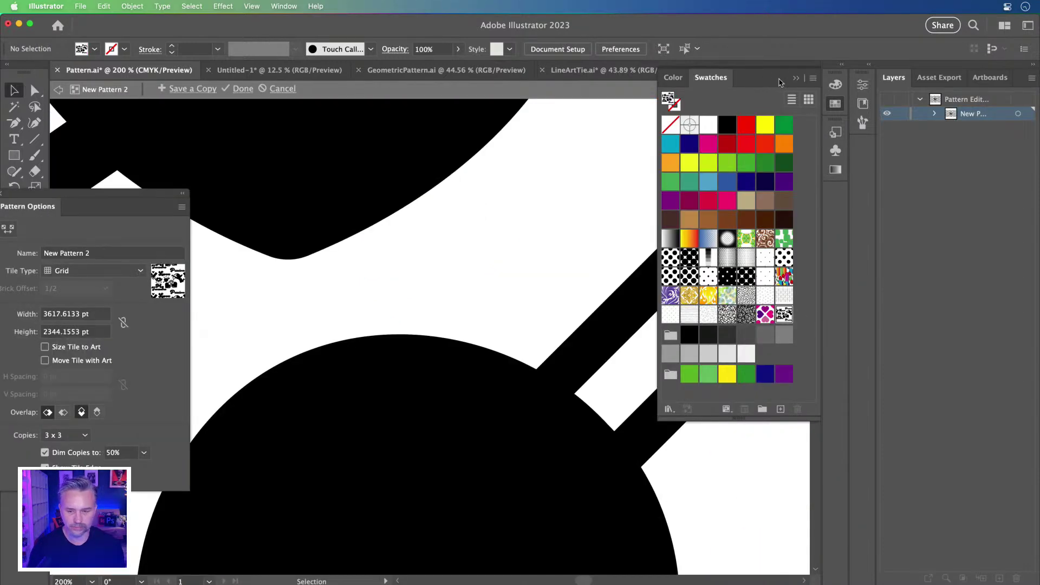
{"action": "left_click", "coordinate": [796, 77]}
{"action": "key", "text": "super+minus"}
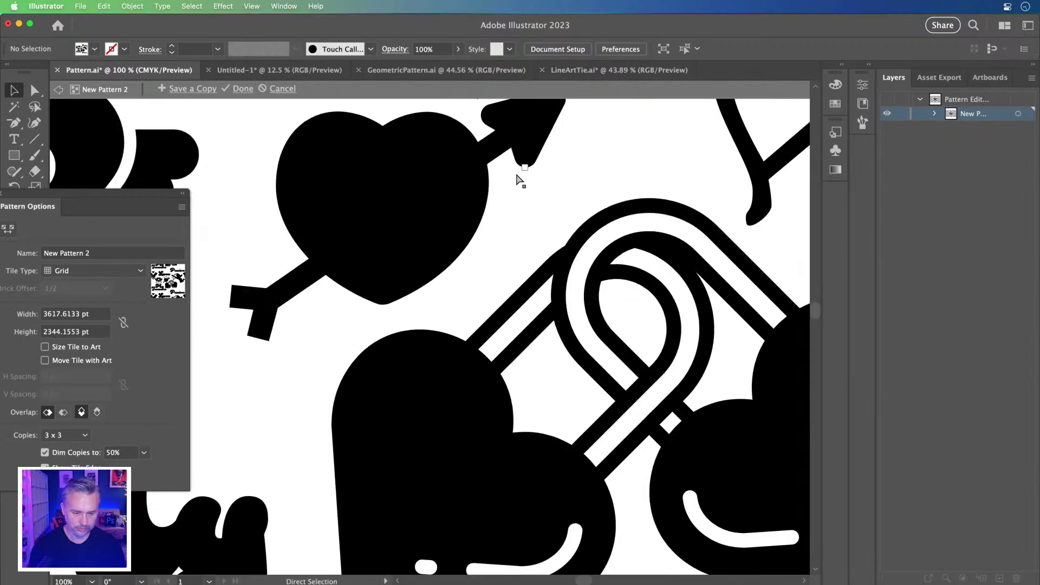
{"action": "key", "text": "super+minus"}
{"action": "key", "text": "super+minus"}
{"action": "key", "text": "super+minus"}
{"action": "key", "text": "super+minus"}
{"action": "key", "text": "super+minus"}
{"action": "key", "text": "super+minus"}
{"action": "key", "text": "super+plus"}
{"action": "key", "text": "super+plus"}
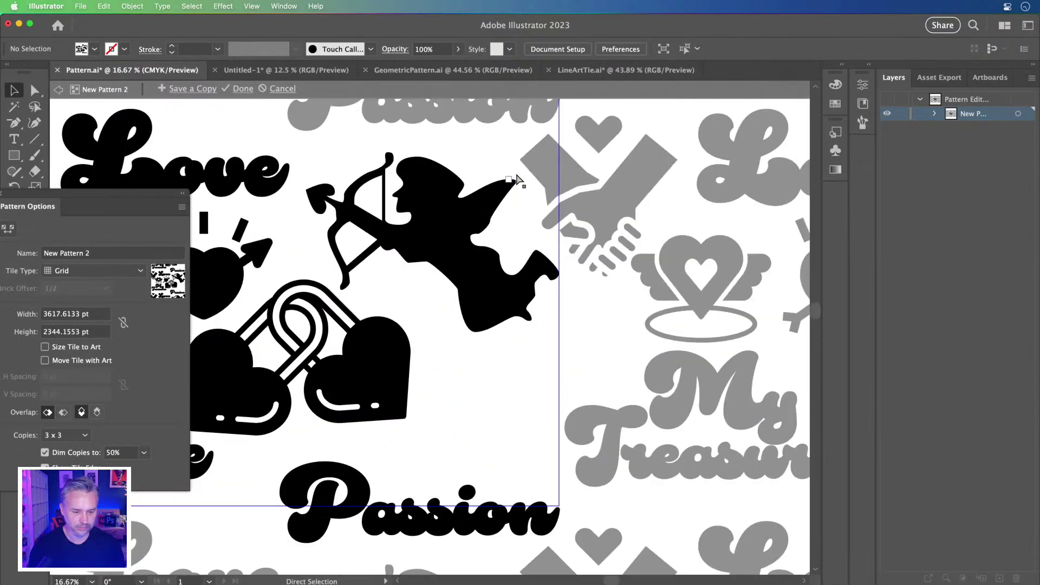
{"action": "key", "text": "v"}
{"action": "key", "text": "super+v"}
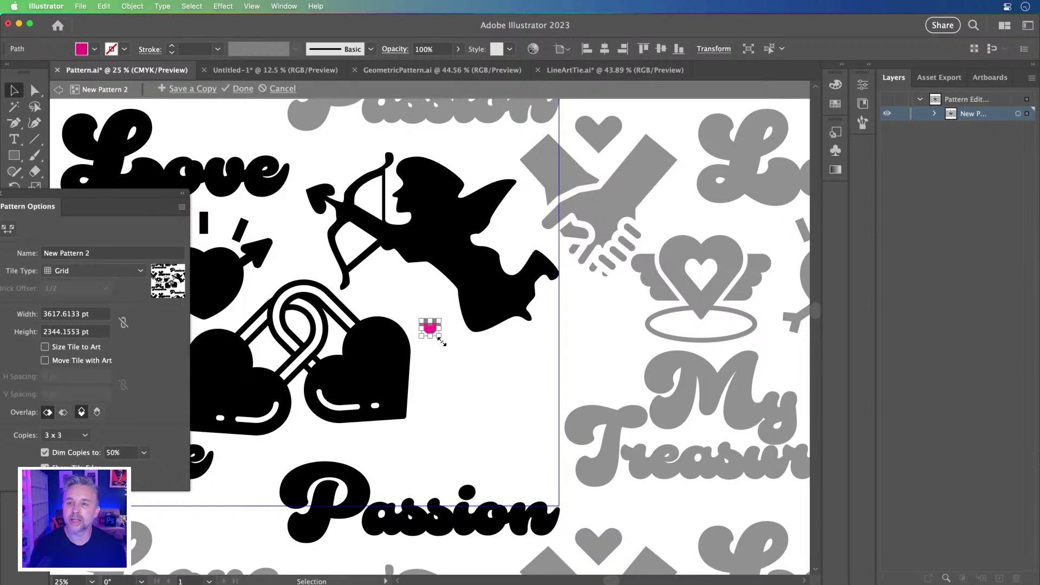
Scale the pink heart up to roughly twice its size in the gap between the padlocks and the cupid
{"action": "left_click_drag", "start_coordinate": [439, 337], "coordinate": [460, 354]}
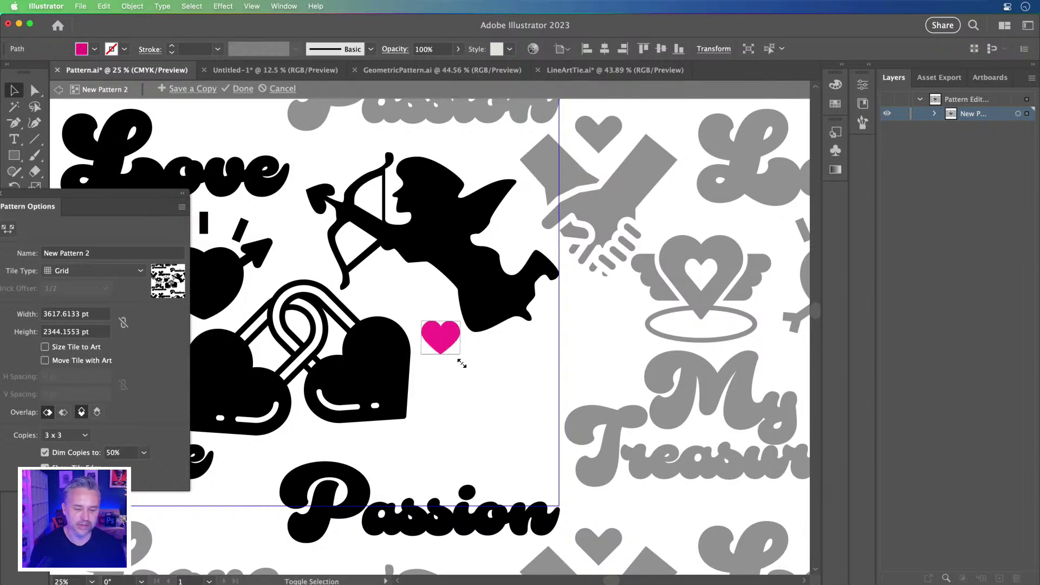
{"action": "left_click", "coordinate": [408, 301]}
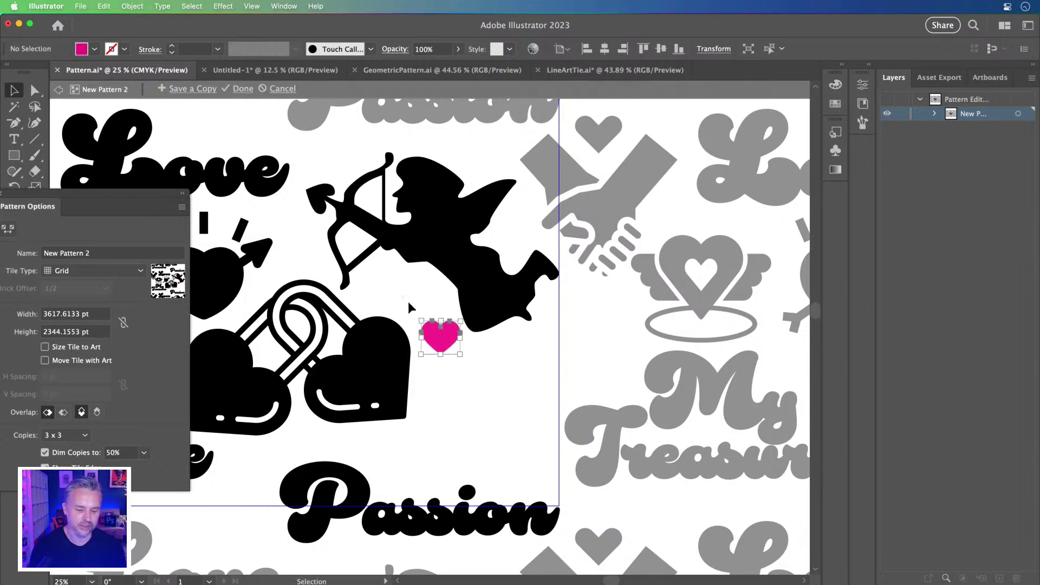
{"action": "left_click", "coordinate": [434, 328], "text": "alt+super"}
{"action": "left_click_drag", "start_coordinate": [450, 339], "coordinate": [556, 362]}
{"action": "left_click", "coordinate": [537, 358]}
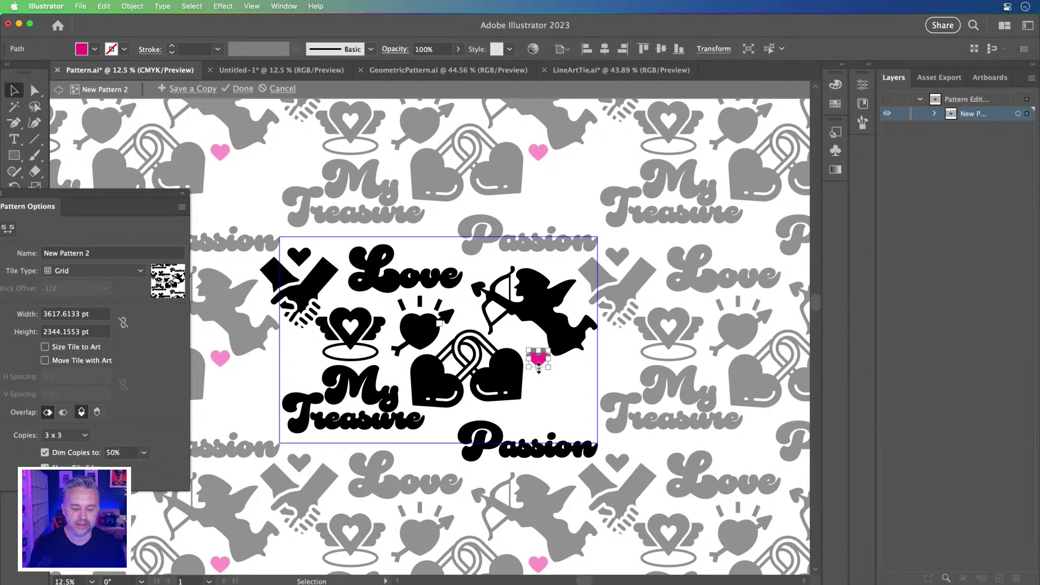
Switch to Noun Project, look through the "hands holding" icons and shorten the search to "hands"
{"action": "mouse_move", "coordinate": [710, 569]}
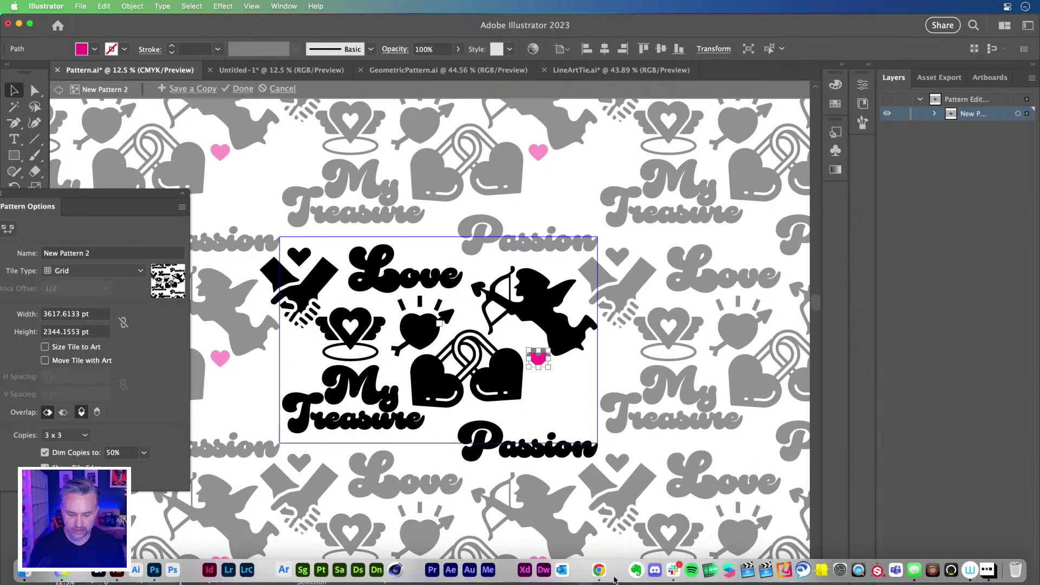
{"action": "left_click", "coordinate": [987, 570]}
{"action": "scroll", "coordinate": [916, 379], "scroll_direction": "down", "scroll_amount": 3}
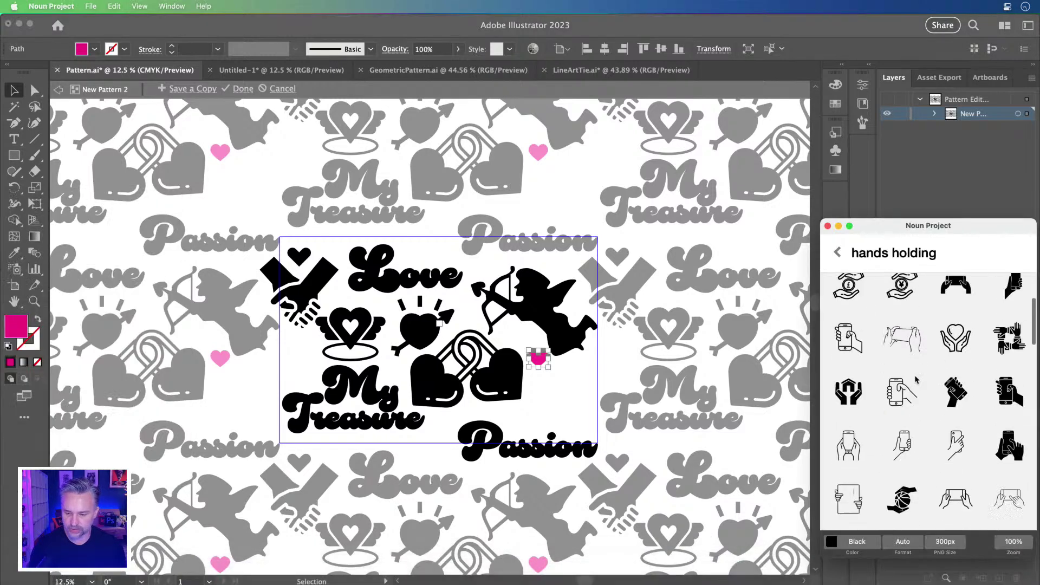
{"action": "scroll", "coordinate": [914, 381], "scroll_direction": "up", "scroll_amount": 5}
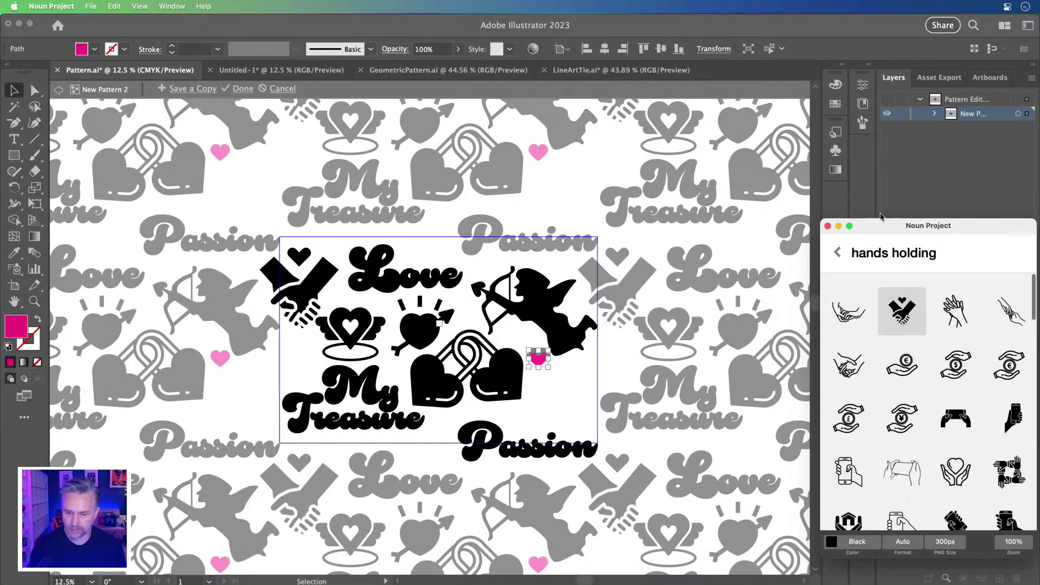
{"action": "left_click", "coordinate": [910, 252]}
{"action": "double_click", "coordinate": [910, 253]}
{"action": "key", "text": "BackSpace"}
{"action": "key", "text": "BackSpace"}
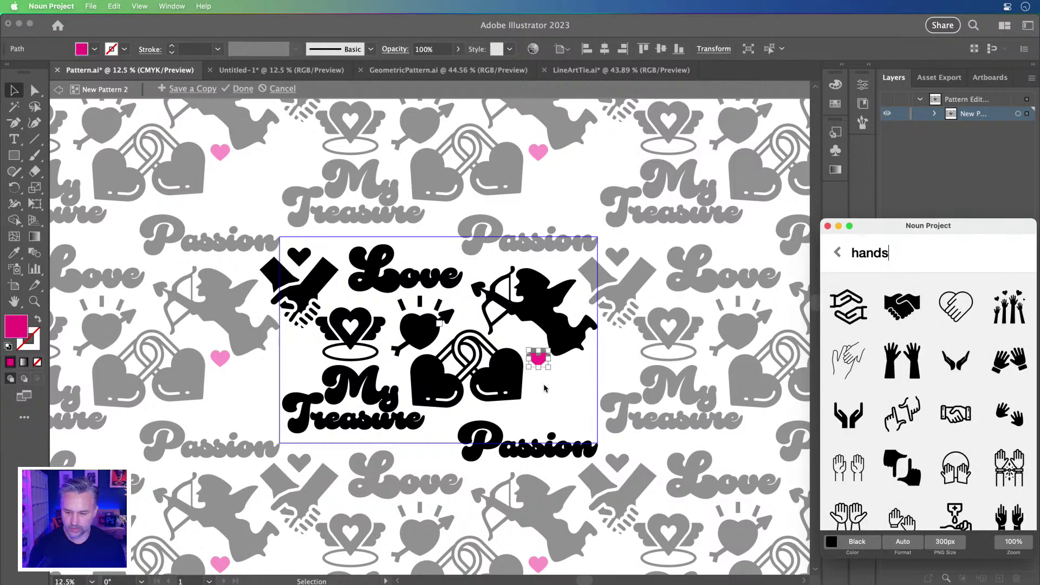
Switch back to Illustrator and place an enlarged copy of the pink heart in the gap above "Passion"
{"action": "scroll", "coordinate": [544, 388], "scroll_direction": "left", "scroll_amount": 1}
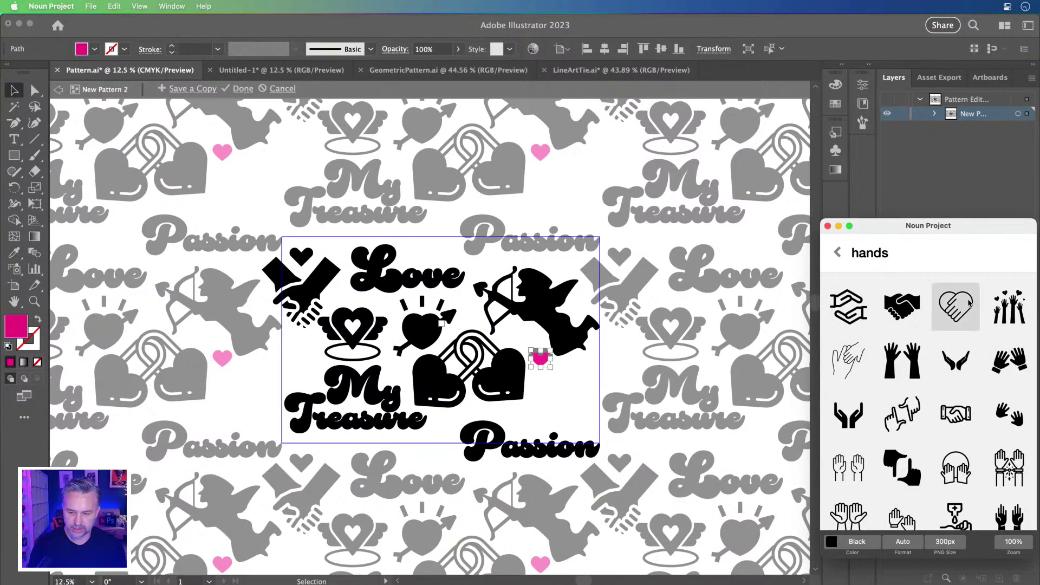
{"action": "left_click", "coordinate": [573, 395]}
{"action": "left_click", "coordinate": [552, 398]}
{"action": "left_click_drag", "start_coordinate": [543, 360], "coordinate": [539, 357]}
{"action": "key", "text": "super+equal"}
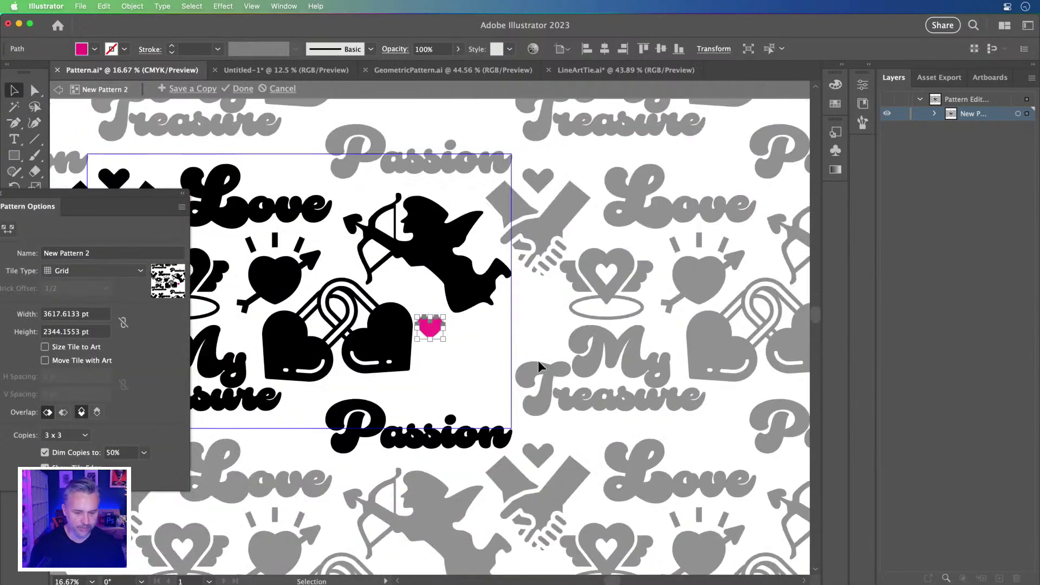
{"action": "left_click_drag", "start_coordinate": [434, 333], "coordinate": [432, 399]}
{"action": "left_click", "coordinate": [442, 384]}
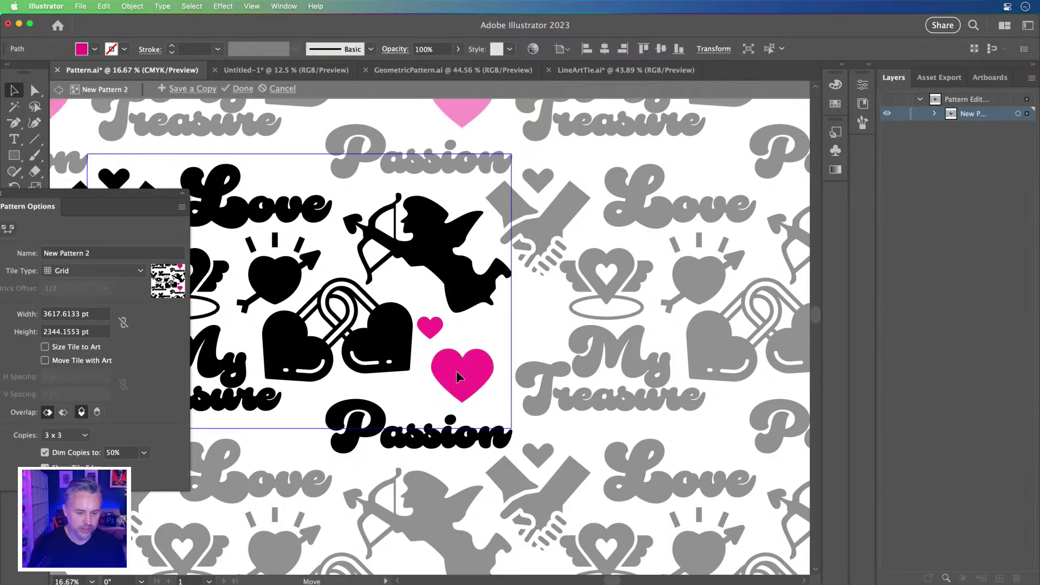
Place a smaller copy of the pink heart beside "My", above the start of "Treasure"
{"action": "left_click_drag", "start_coordinate": [323, 280], "coordinate": [515, 315]}
{"action": "left_click", "coordinate": [617, 359]}
{"action": "left_click_drag", "start_coordinate": [620, 367], "coordinate": [301, 358]}
{"action": "left_click", "coordinate": [265, 323]}
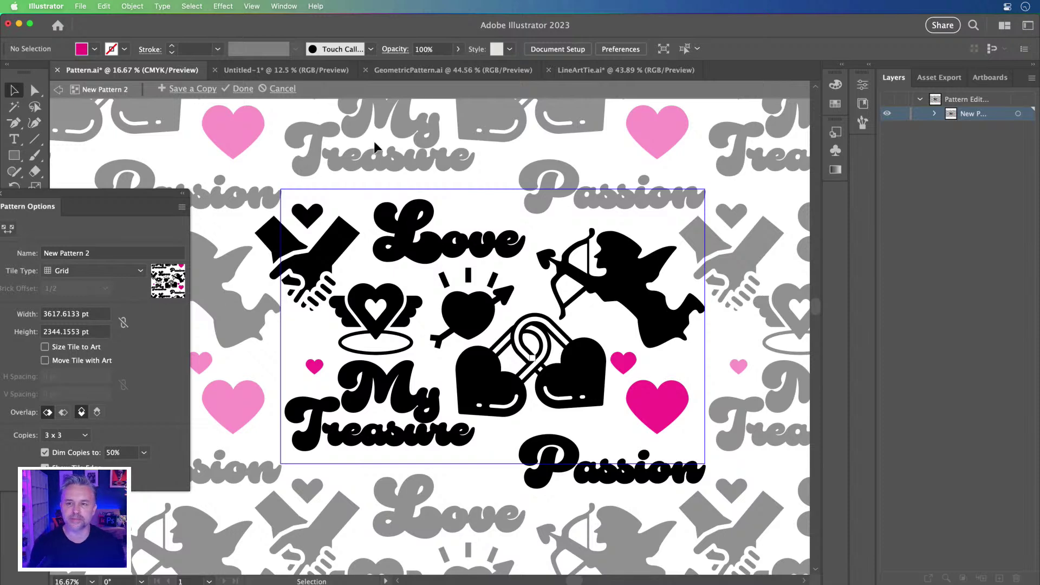
Move the Pattern Options dialog off the artwork and nudge "Treasure" slightly down and to the left
{"action": "left_click_drag", "start_coordinate": [45, 196], "coordinate": [36, 124]}
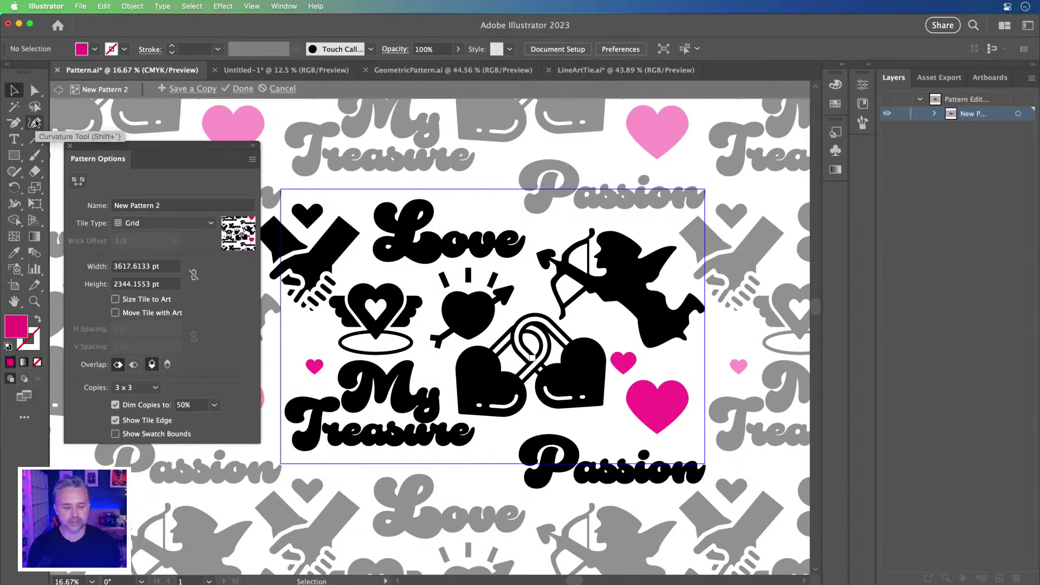
{"action": "left_click_drag", "start_coordinate": [397, 438], "coordinate": [394, 443]}
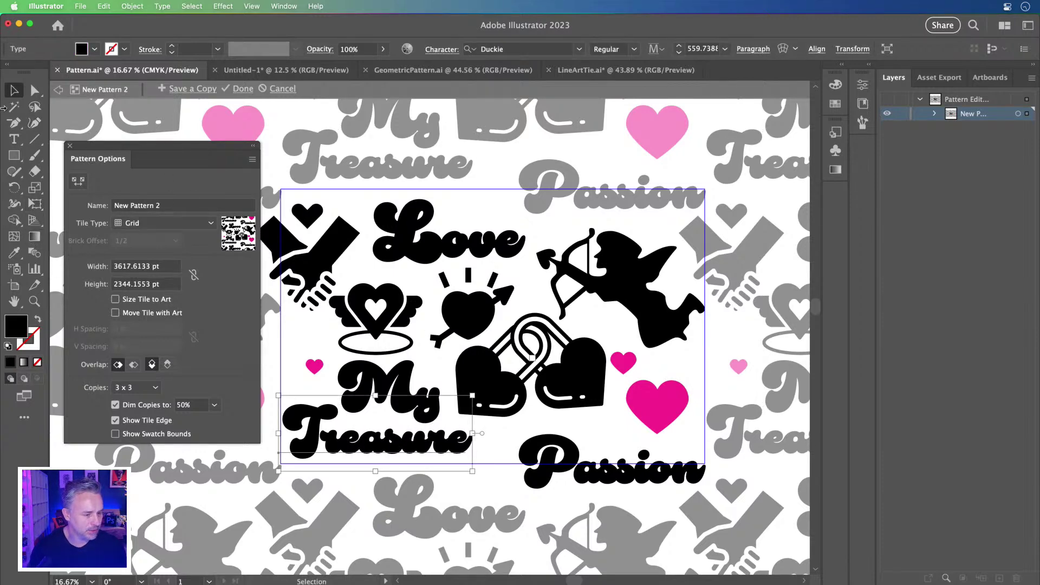
{"action": "key", "text": "n"}
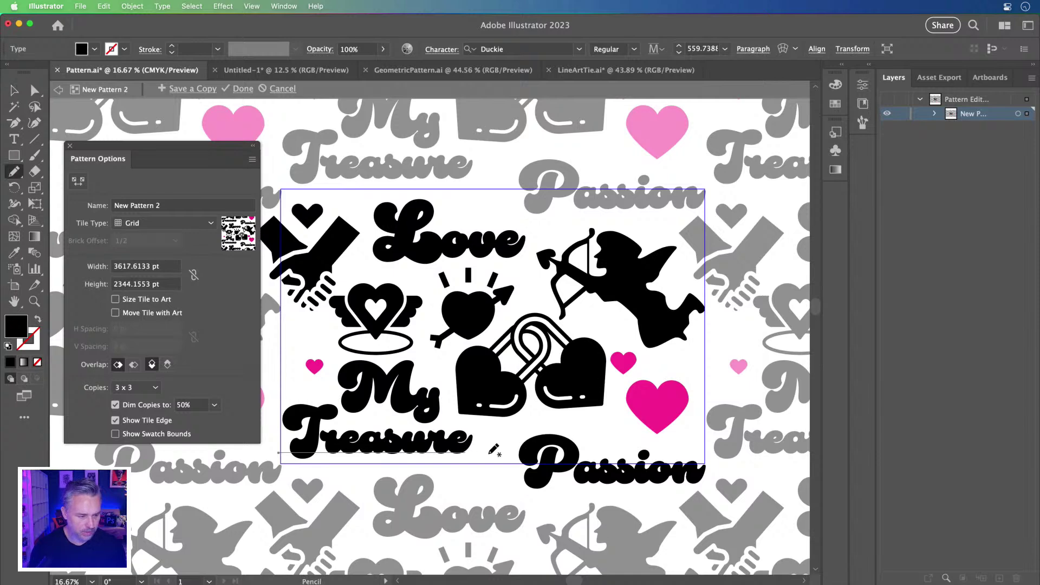
{"action": "left_click", "coordinate": [15, 91]}
{"action": "left_click", "coordinate": [428, 431]}
{"action": "left_click", "coordinate": [493, 444]}
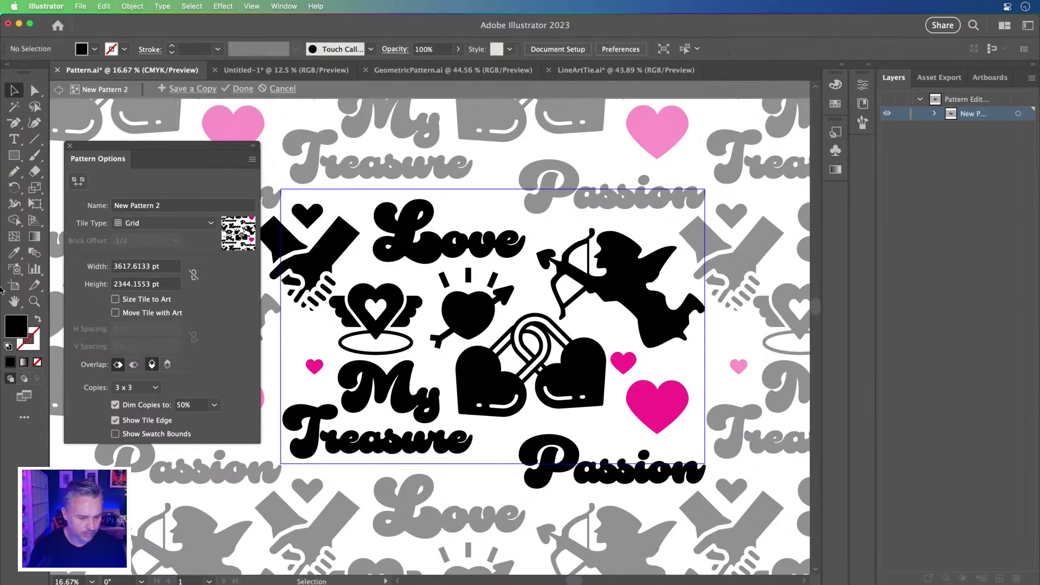
Swap fill and stroke, draw a freehand Pencil curve between "Treasure" and "Passion", and set its stroke to 19 pt
{"action": "key", "text": "n"}
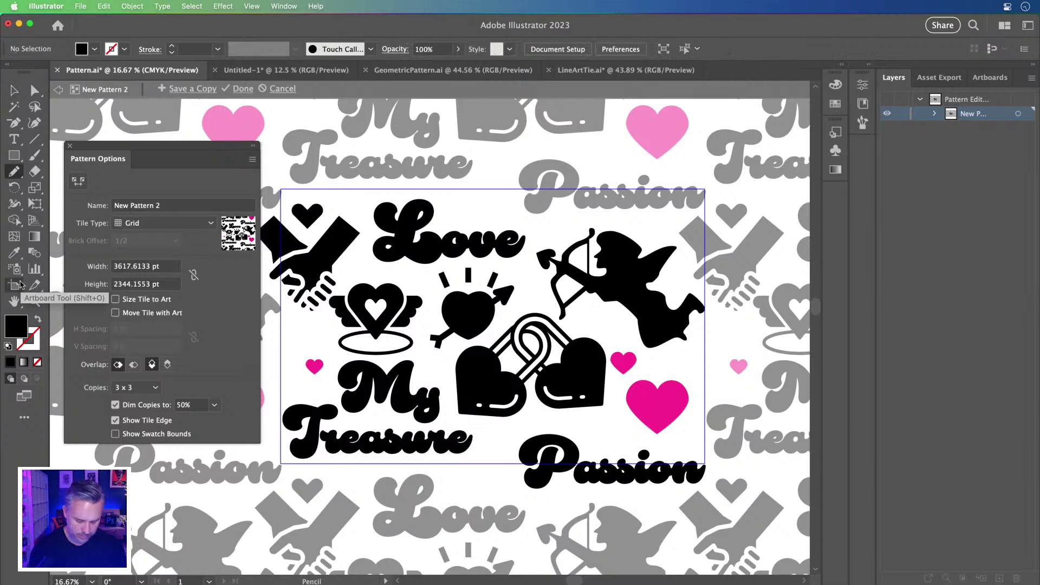
{"action": "left_click", "coordinate": [38, 319]}
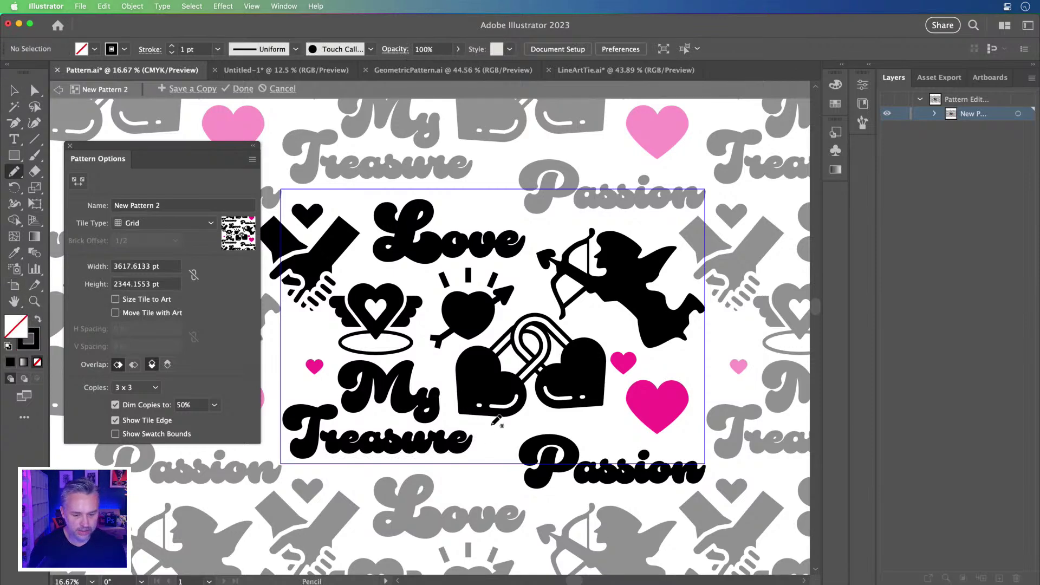
{"action": "mouse_move", "coordinate": [491, 445]}
{"action": "left_mouse_down"}
{"action": "mouse_move", "coordinate": [498, 470]}
{"action": "mouse_move", "coordinate": [443, 472]}
{"action": "left_mouse_up"}
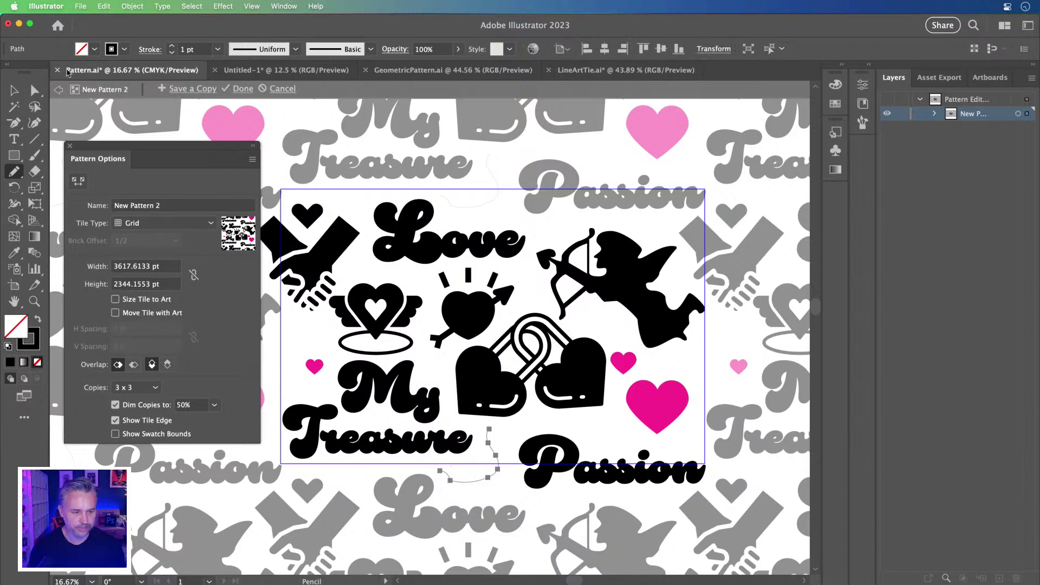
{"action": "left_click", "coordinate": [173, 47]}
{"action": "left_click", "coordinate": [173, 47]}
{"action": "left_click", "coordinate": [173, 46]}
{"action": "left_click", "coordinate": [173, 47]}
{"action": "key", "text": "super+equal"}
{"action": "scroll", "coordinate": [499, 340], "scroll_direction": "up", "scroll_amount": 3}
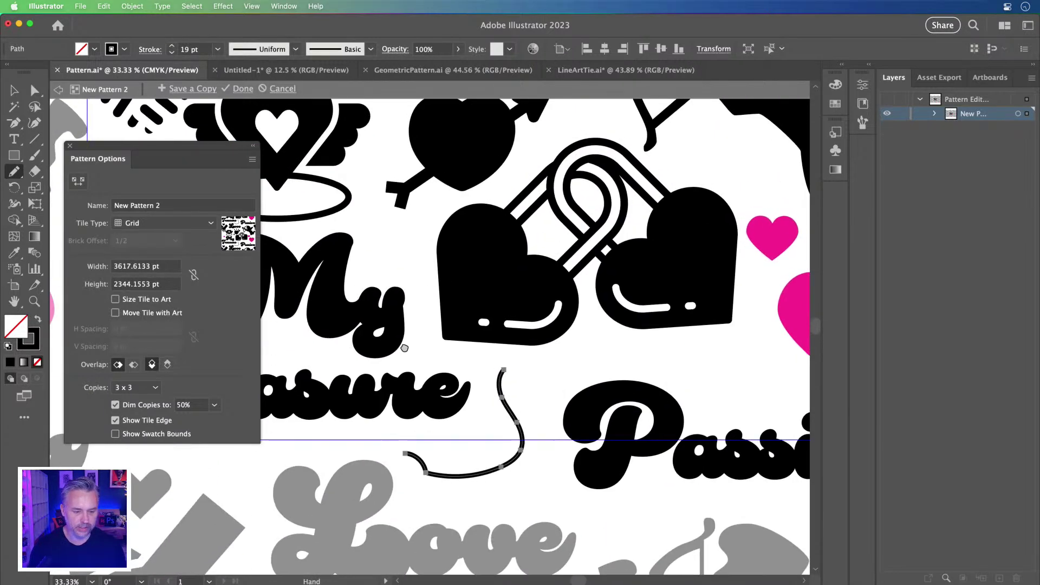
Replace the curve with a longer freehand one under "Treasure" and apply the lens-shaped width profile tapered at both ends
{"action": "key", "text": "BackSpace"}
{"action": "mouse_move", "coordinate": [492, 332]}
{"action": "left_mouse_down"}
{"action": "mouse_move", "coordinate": [395, 401]}
{"action": "mouse_move", "coordinate": [341, 414]}
{"action": "left_mouse_up"}
{"action": "left_click", "coordinate": [296, 49]}
{"action": "left_click", "coordinate": [296, 50]}
{"action": "left_click", "coordinate": [296, 50]}
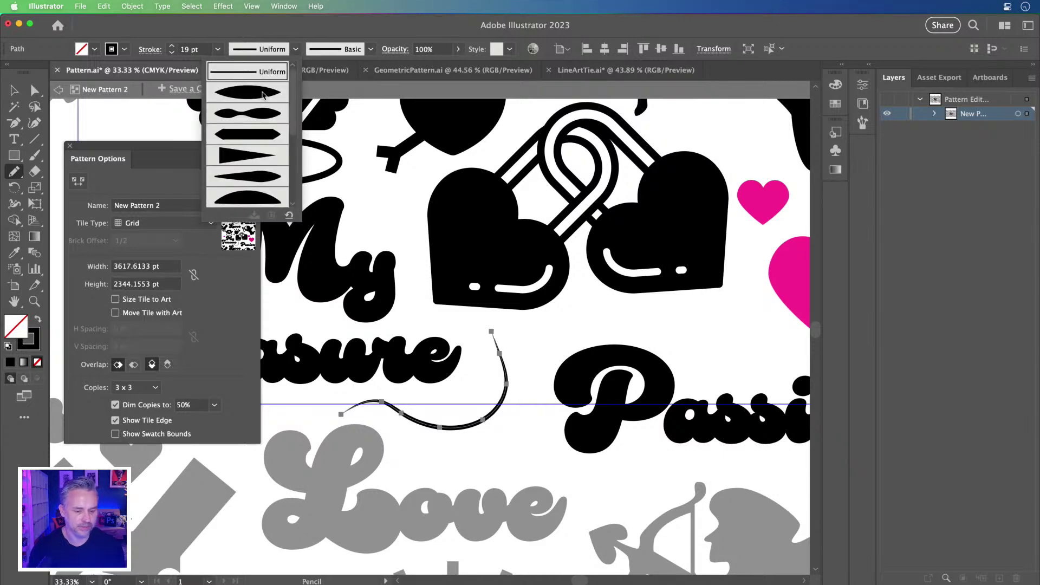
{"action": "left_click", "coordinate": [262, 95]}
Thicken the curve under "Treasure" at two points with the Width tool
{"action": "left_click", "coordinate": [14, 203]}
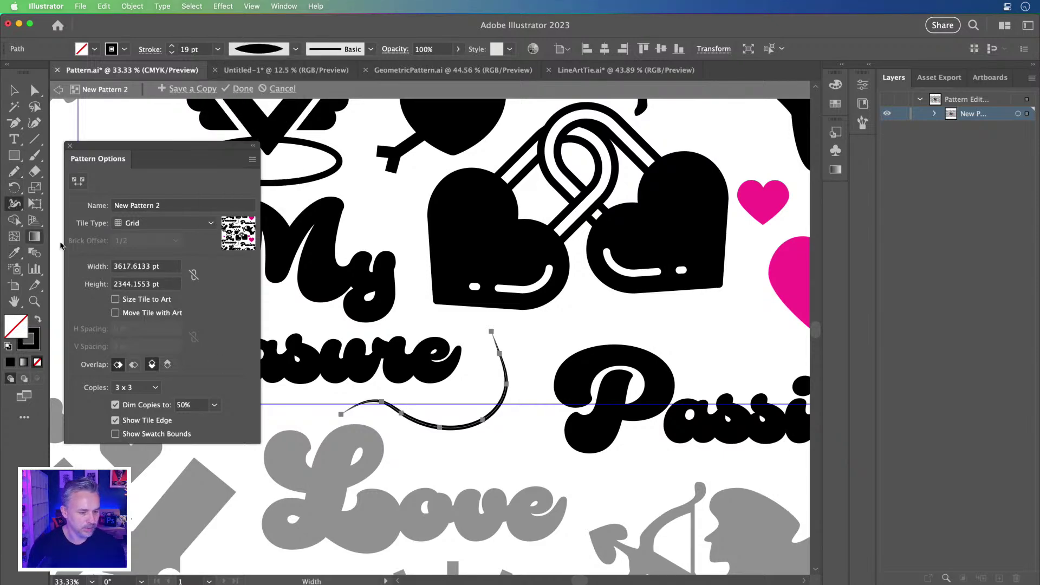
{"action": "left_click_drag", "start_coordinate": [482, 421], "coordinate": [495, 435]}
{"action": "left_click_drag", "start_coordinate": [401, 415], "coordinate": [397, 426]}
{"action": "scroll", "coordinate": [385, 423], "scroll_direction": "right", "scroll_amount": 5}
{"action": "scroll", "coordinate": [385, 422], "scroll_direction": "up", "scroll_amount": 2}
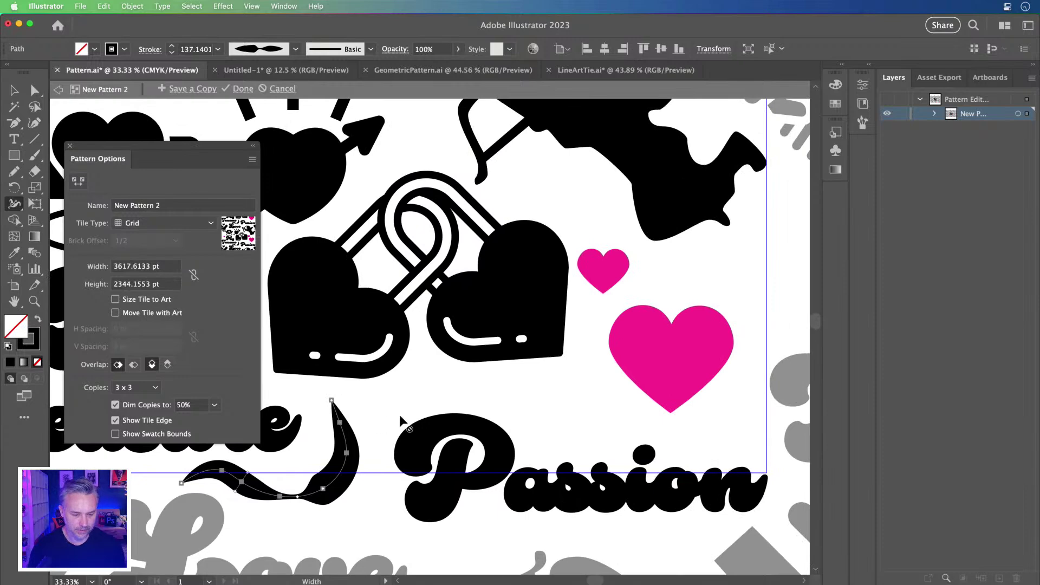
Draw an S-shaped Pencil flourish between the padlocks and "Passion" and apply the lens-shaped width profile
{"action": "key", "text": "n"}
{"action": "mouse_move", "coordinate": [412, 390]}
{"action": "left_mouse_down"}
{"action": "mouse_move", "coordinate": [519, 403]}
{"action": "mouse_move", "coordinate": [563, 435]}
{"action": "mouse_move", "coordinate": [612, 390]}
{"action": "left_mouse_up"}
{"action": "scroll", "coordinate": [448, 259], "scroll_direction": "left", "scroll_amount": 5}
{"action": "scroll", "coordinate": [448, 259], "scroll_direction": "up", "scroll_amount": 2}
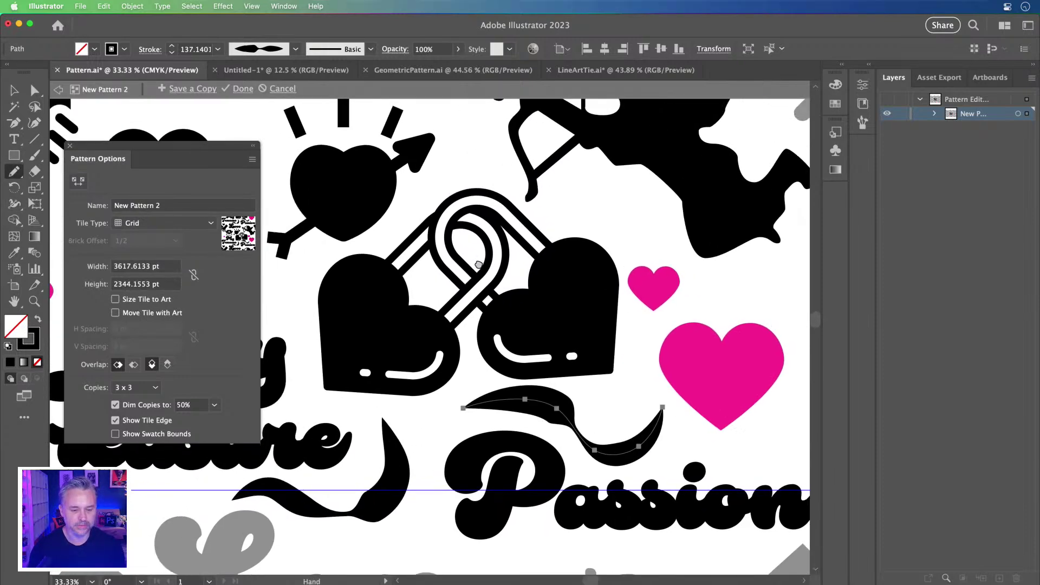
{"action": "left_click", "coordinate": [297, 50]}
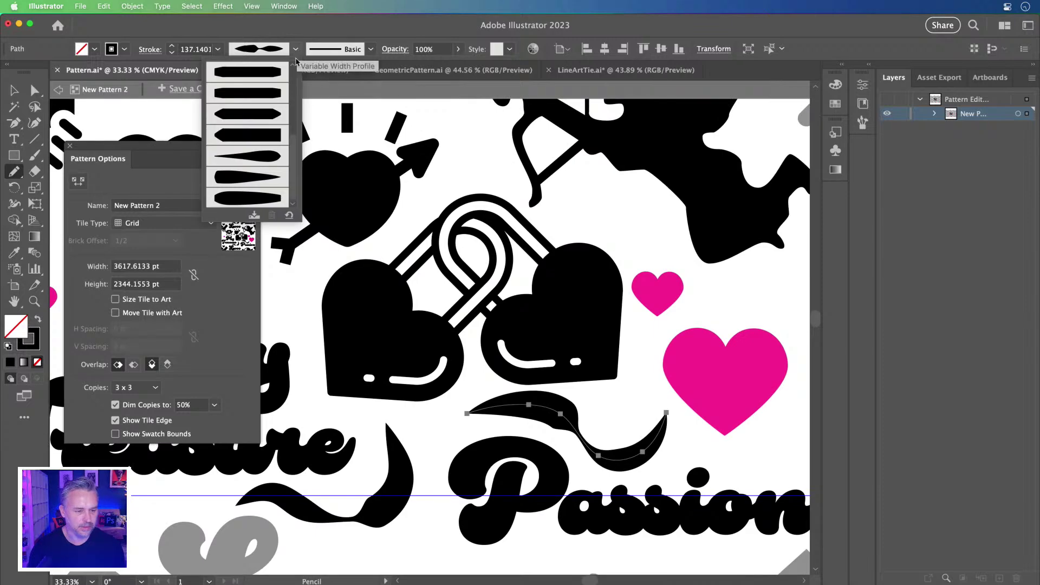
{"action": "left_click", "coordinate": [252, 94]}
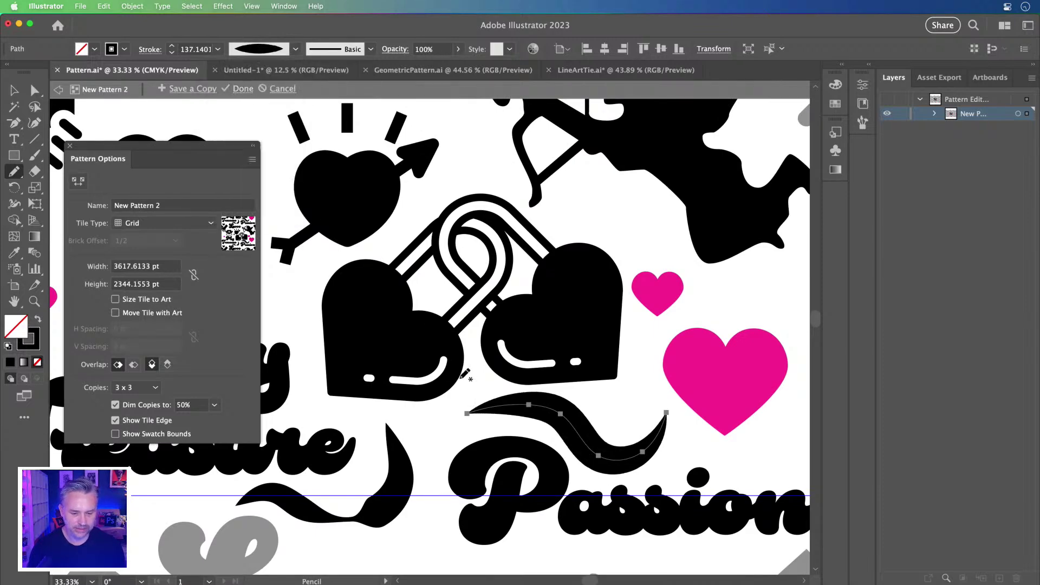
Reduce the stroke weight of the flourish above "Passion" to 111 pt
{"action": "left_click", "coordinate": [172, 54]}
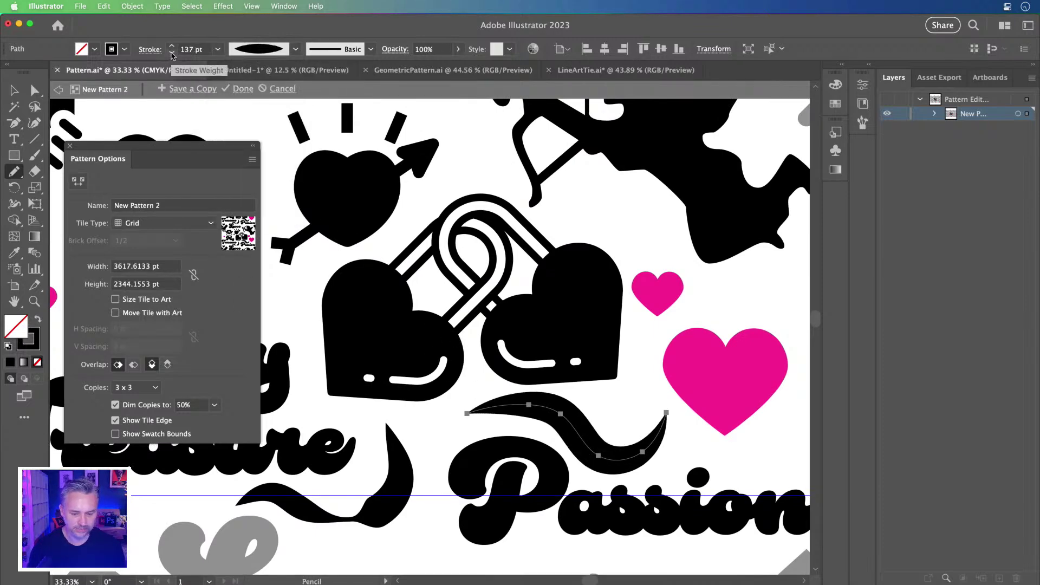
{"action": "left_click", "coordinate": [171, 53]}
{"action": "left_click", "coordinate": [171, 53]}
{"action": "left_click", "coordinate": [171, 53]}
{"action": "left_click", "coordinate": [171, 53]}
{"action": "left_click", "coordinate": [172, 53]}
{"action": "left_click", "coordinate": [171, 54]}
{"action": "left_click", "coordinate": [171, 53]}
{"action": "left_click", "coordinate": [171, 53]}
{"action": "left_click", "coordinate": [171, 53]}
{"action": "left_click", "coordinate": [171, 53]}
{"action": "left_click", "coordinate": [171, 53]}
{"action": "left_click", "coordinate": [172, 53]}
{"action": "left_click", "coordinate": [171, 53]}
{"action": "left_click", "coordinate": [171, 53]}
{"action": "left_click", "coordinate": [172, 53]}
{"action": "left_click", "coordinate": [171, 53]}
{"action": "left_click", "coordinate": [171, 53]}
{"action": "left_click", "coordinate": [171, 53]}
{"action": "left_click", "coordinate": [171, 53]}
{"action": "left_click", "coordinate": [171, 53]}
Draw two short tapered flourishes below the cupid, on either side of the small pink heart
{"action": "left_click_drag", "start_coordinate": [508, 329], "coordinate": [347, 347]}
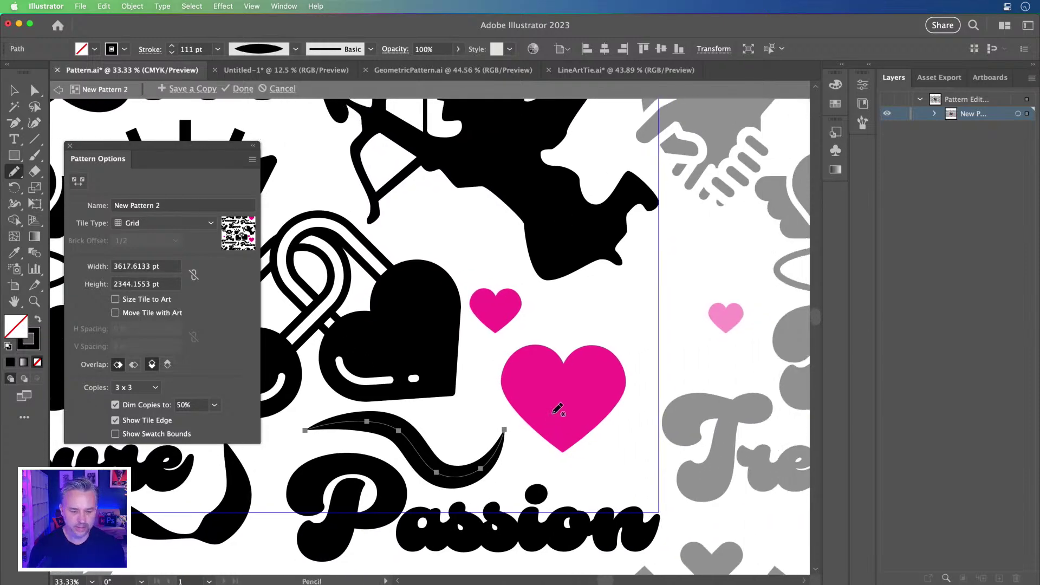
{"action": "mouse_move", "coordinate": [552, 318]}
{"action": "left_mouse_down"}
{"action": "mouse_move", "coordinate": [590, 315]}
{"action": "mouse_move", "coordinate": [634, 290]}
{"action": "left_mouse_up"}
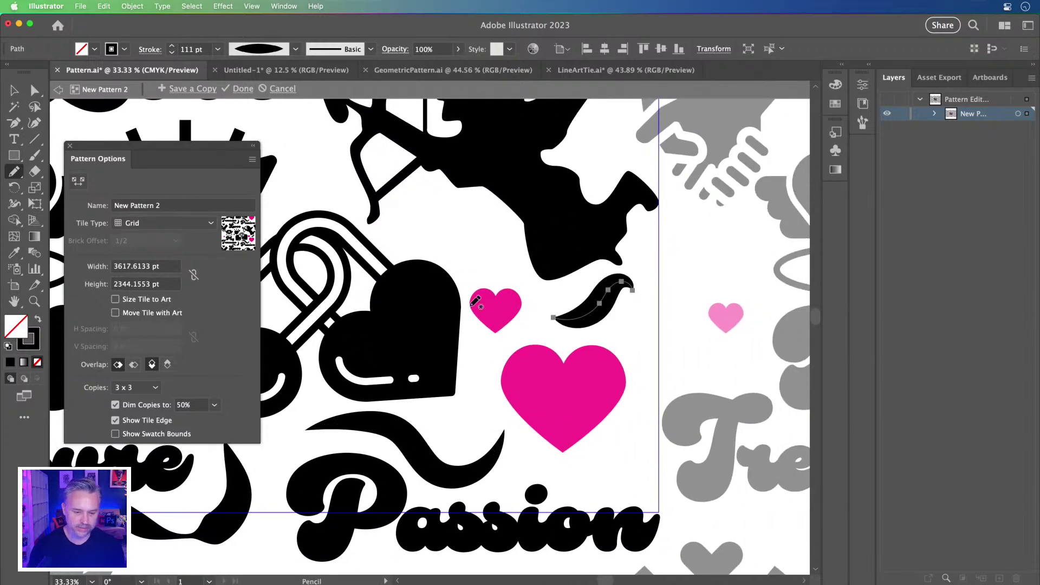
{"action": "left_click_drag", "start_coordinate": [480, 263], "coordinate": [396, 216]}
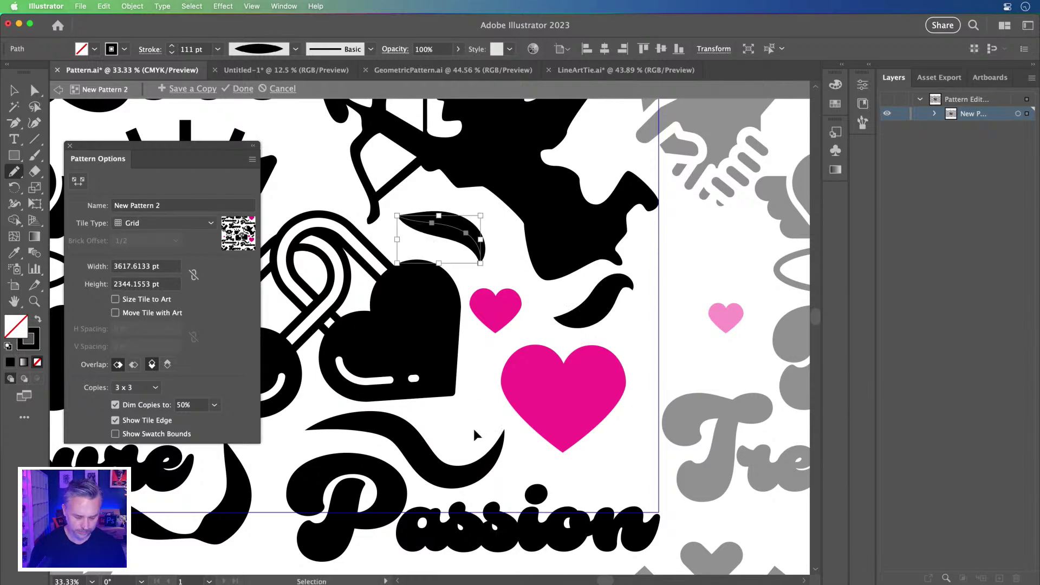
Draw two short flourishes around the small pink heart beside "My" and one between "Love" and the cupid's bow
{"action": "key", "text": "super+minus"}
{"action": "key", "text": "super+minus"}
{"action": "key", "text": "super+minus"}
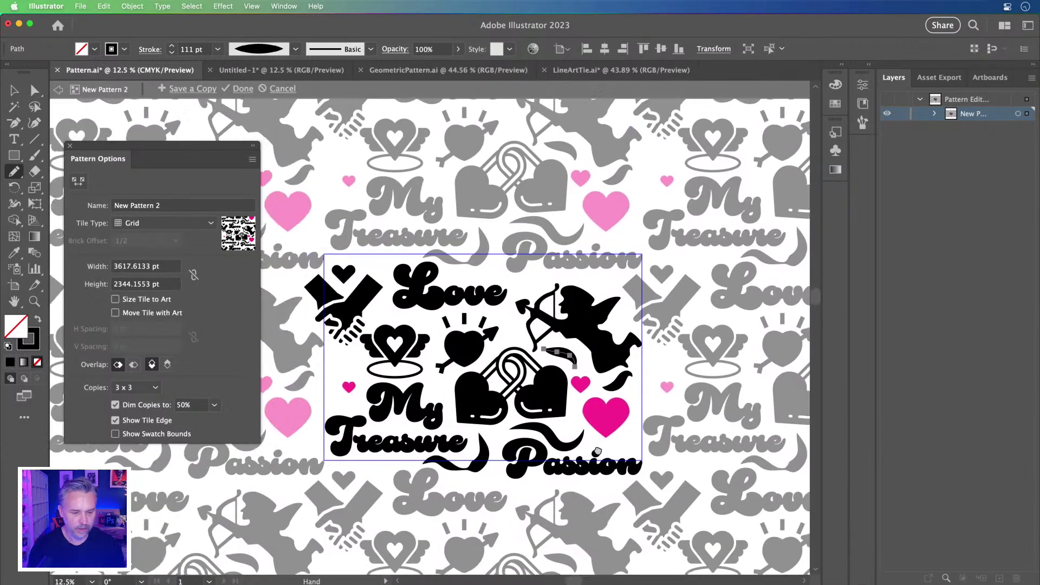
{"action": "left_click_drag", "start_coordinate": [596, 451], "coordinate": [686, 443]}
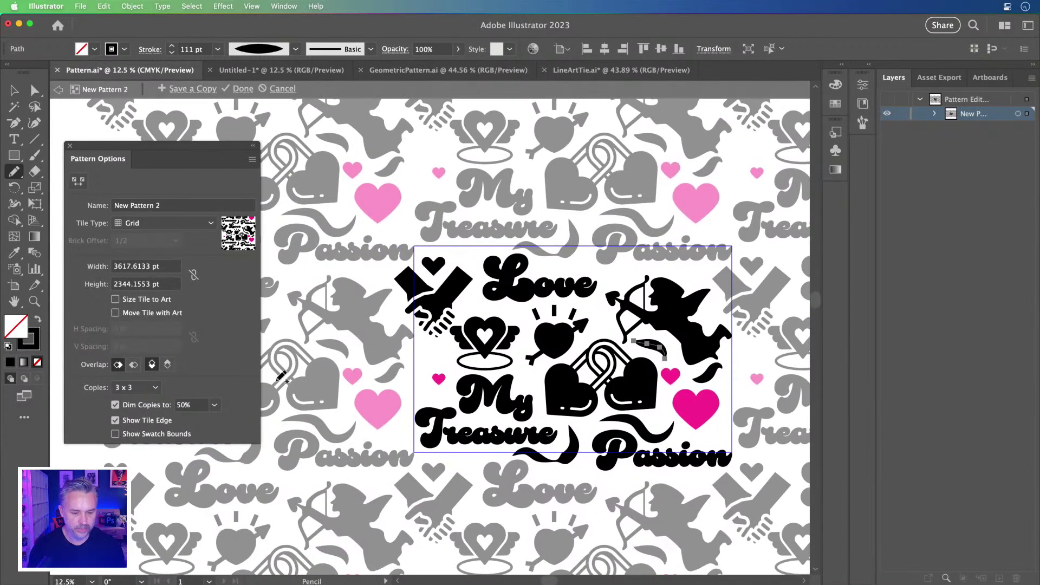
{"action": "mouse_move", "coordinate": [442, 358]}
{"action": "left_mouse_down"}
{"action": "mouse_move", "coordinate": [431, 350]}
{"action": "mouse_move", "coordinate": [414, 370]}
{"action": "left_mouse_up"}
{"action": "key", "text": "super+shift+a"}
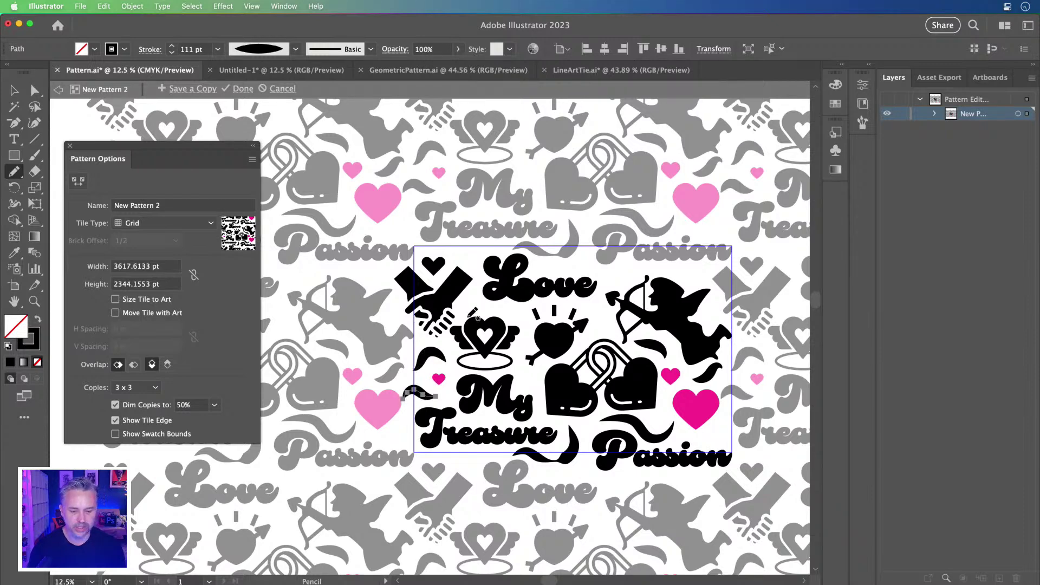
{"action": "scroll", "coordinate": [467, 311], "scroll_direction": "right", "scroll_amount": 5}
{"action": "scroll", "coordinate": [466, 310], "scroll_direction": "up", "scroll_amount": 1}
{"action": "mouse_move", "coordinate": [468, 296]}
{"action": "left_mouse_down"}
{"action": "mouse_move", "coordinate": [501, 292]}
{"action": "mouse_move", "coordinate": [540, 307]}
{"action": "left_mouse_up"}
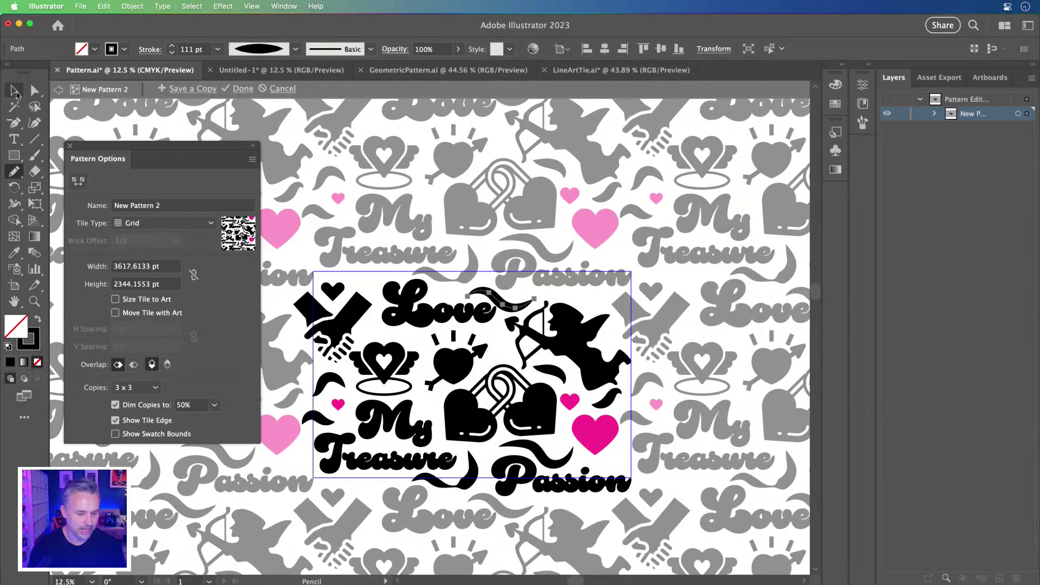
Duplicate the small pink heart into the gap between "My" and the padlocks and the gap above the winged heart
{"action": "key", "text": "super+equal"}
{"action": "key", "text": "super+equal"}
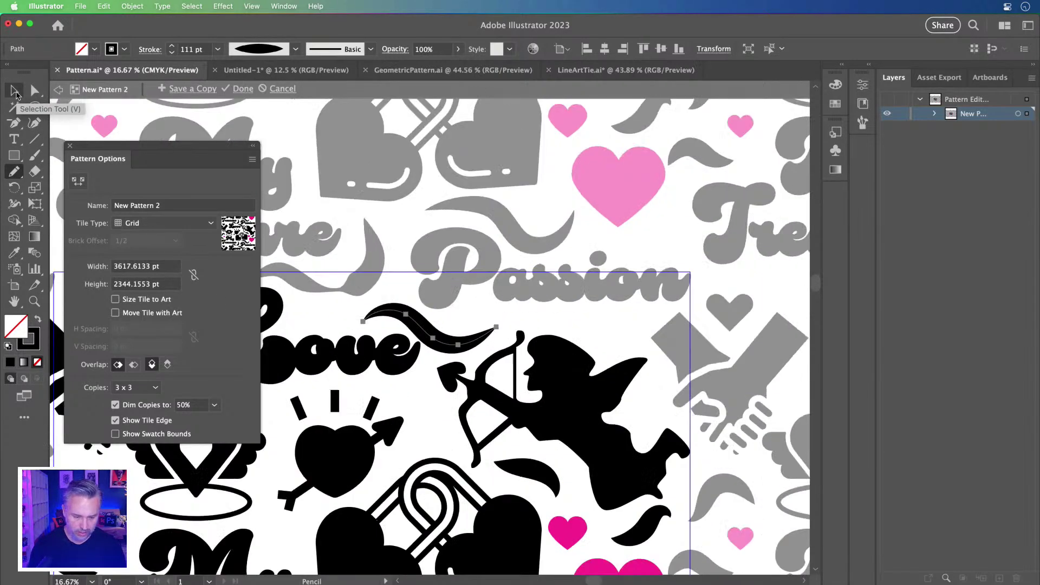
{"action": "left_click_drag", "start_coordinate": [444, 393], "coordinate": [670, 227]}
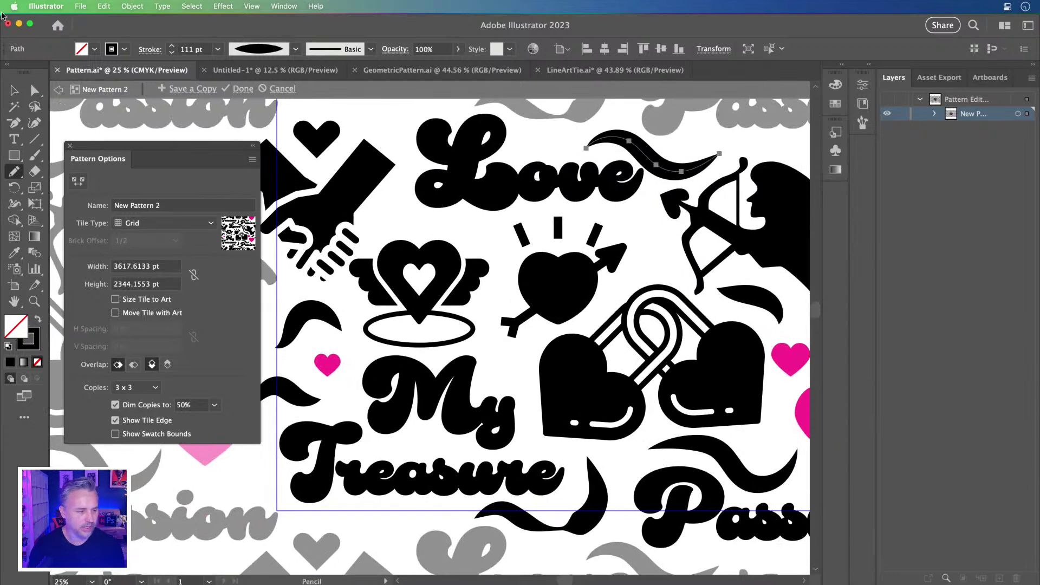
{"action": "left_click", "coordinate": [14, 90]}
{"action": "left_click", "coordinate": [327, 365]}
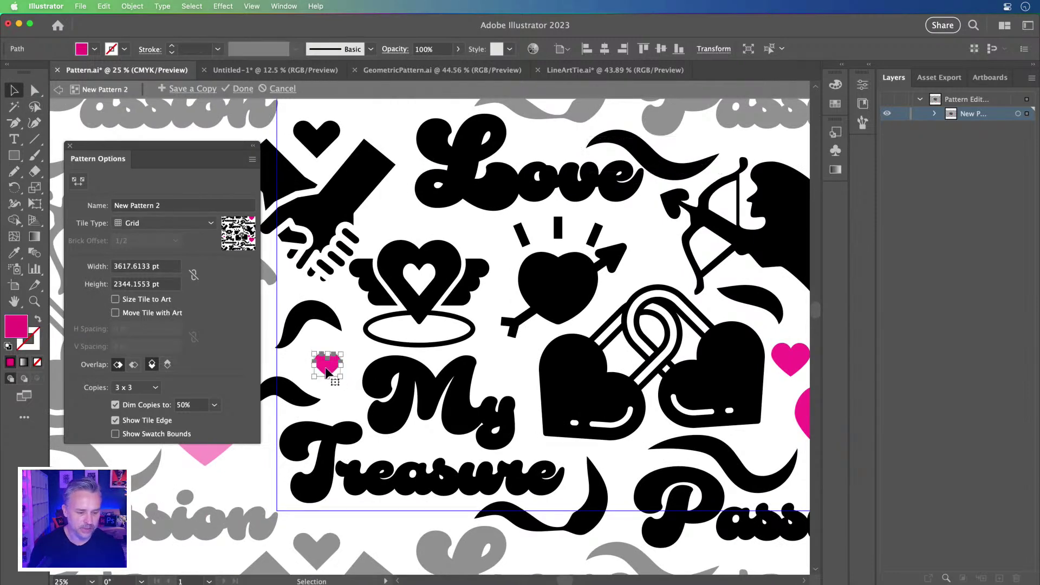
{"action": "left_click_drag", "start_coordinate": [327, 371], "coordinate": [391, 219]}
{"action": "left_click", "coordinate": [424, 223]}
{"action": "left_click", "coordinate": [462, 229]}
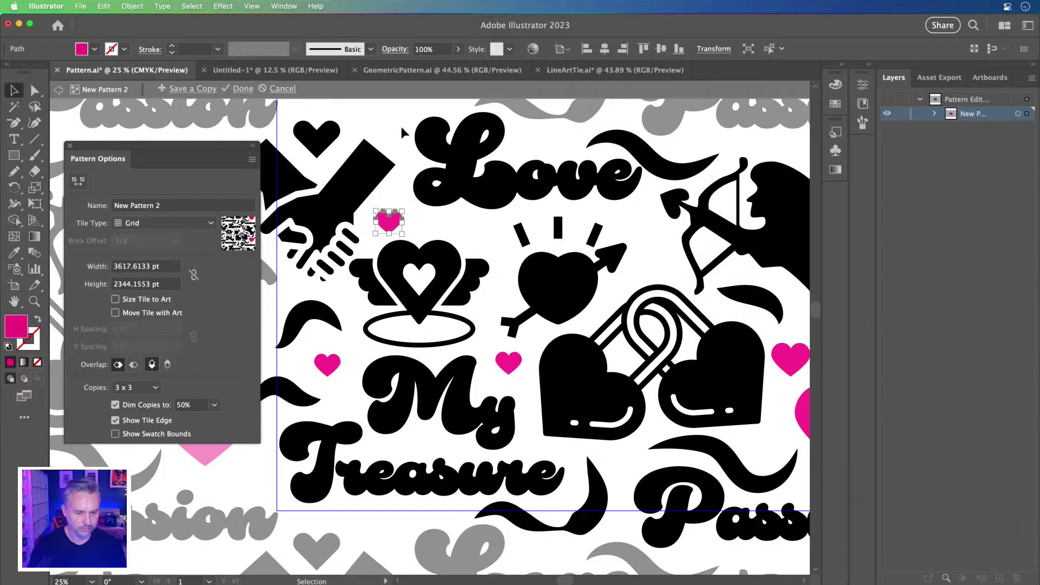
{"action": "left_click", "coordinate": [400, 126]}
Round the outer end corners of the holding-hands arms, the right to about 114 pt and the left to about 113 pt
{"action": "scroll", "coordinate": [433, 216], "scroll_direction": "up", "scroll_amount": 5}
{"action": "scroll", "coordinate": [434, 217], "scroll_direction": "left", "scroll_amount": 5}
{"action": "left_click", "coordinate": [495, 290]}
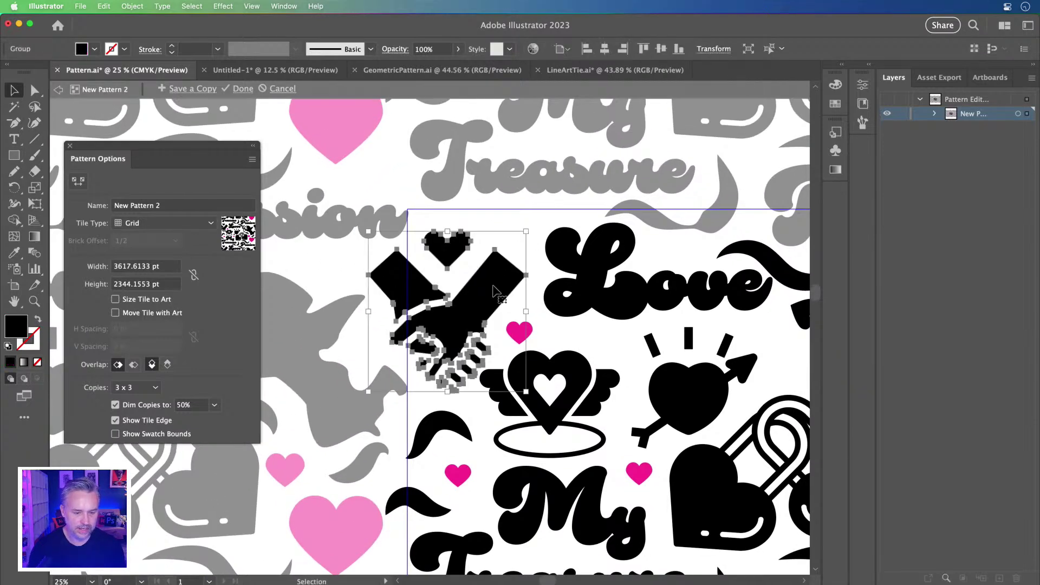
{"action": "key", "text": "super+equal"}
{"action": "key", "text": "super+equal"}
{"action": "key", "text": "super+equal"}
{"action": "scroll", "coordinate": [453, 262], "scroll_direction": "up", "scroll_amount": 2}
{"action": "scroll", "coordinate": [453, 263], "scroll_direction": "left", "scroll_amount": 3}
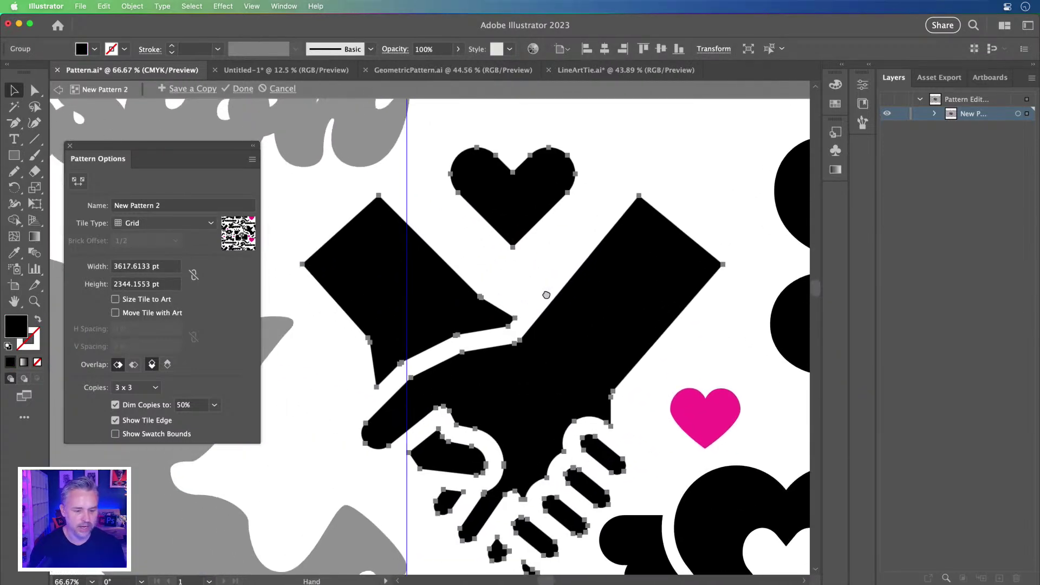
{"action": "left_click", "coordinate": [32, 93]}
{"action": "left_click_drag", "start_coordinate": [611, 174], "coordinate": [723, 306]}
{"action": "left_click_drag", "start_coordinate": [639, 206], "coordinate": [571, 314]}
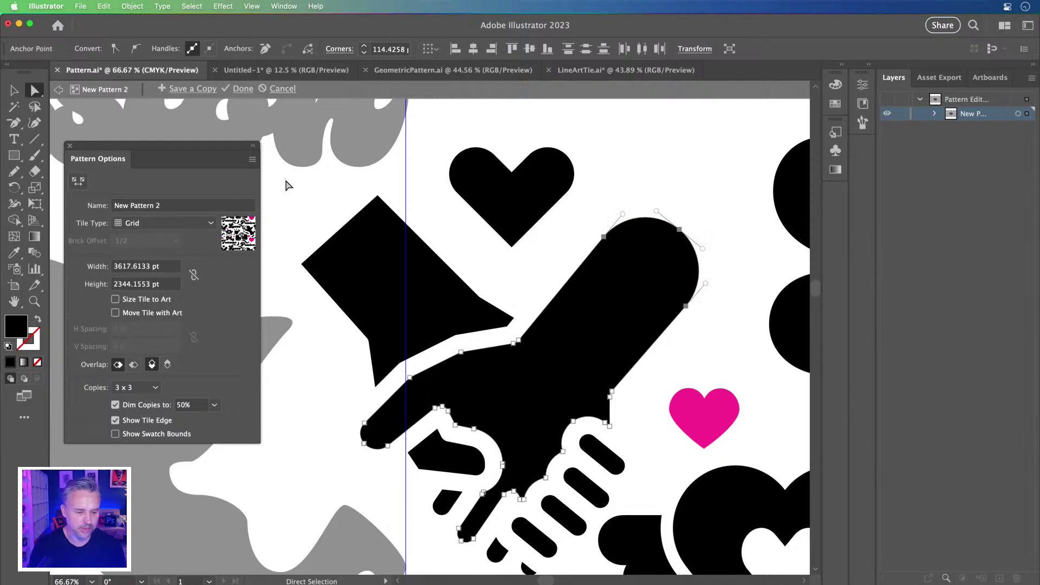
{"action": "left_click", "coordinate": [401, 274]}
{"action": "left_click_drag", "start_coordinate": [379, 214], "coordinate": [398, 246]}
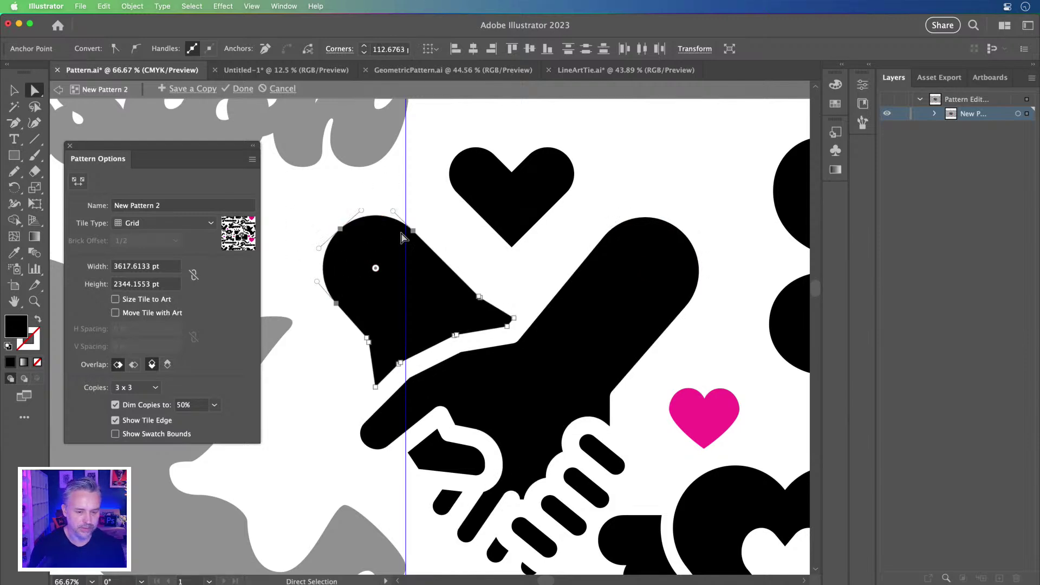
Replace the black heart above the holding hands with an enlarged copy of the small pink heart, centred between the arms
{"action": "left_click", "coordinate": [436, 204]}
{"action": "left_click", "coordinate": [509, 213]}
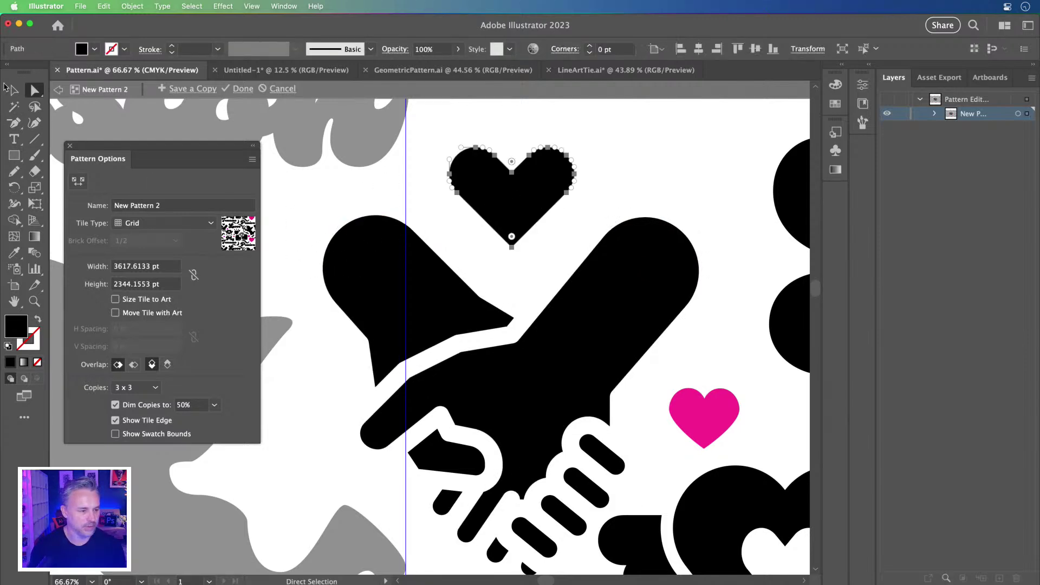
{"action": "key", "text": "Delete"}
{"action": "left_click", "coordinate": [6, 89]}
{"action": "left_click", "coordinate": [701, 420]}
{"action": "left_click_drag", "start_coordinate": [701, 421], "coordinate": [492, 237]}
{"action": "left_click", "coordinate": [528, 208]}
{"action": "left_click_drag", "start_coordinate": [549, 200], "coordinate": [512, 210]}
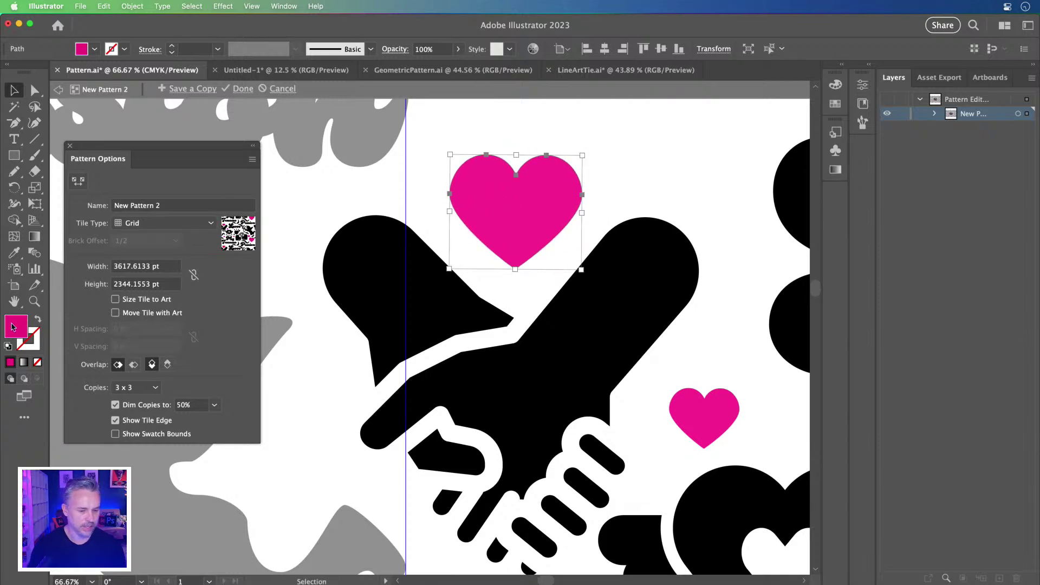
Fill the replacement heart above the holding hands with black
{"action": "double_click", "coordinate": [14, 327]}
{"action": "left_click", "coordinate": [499, 423]}
{"action": "key", "text": "Return"}
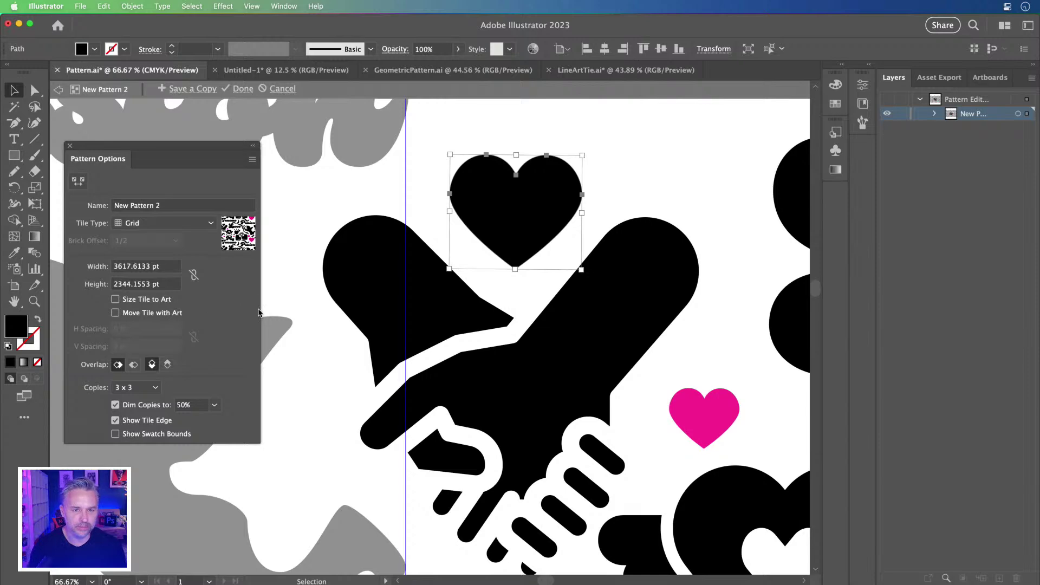
{"action": "left_click", "coordinate": [302, 376]}
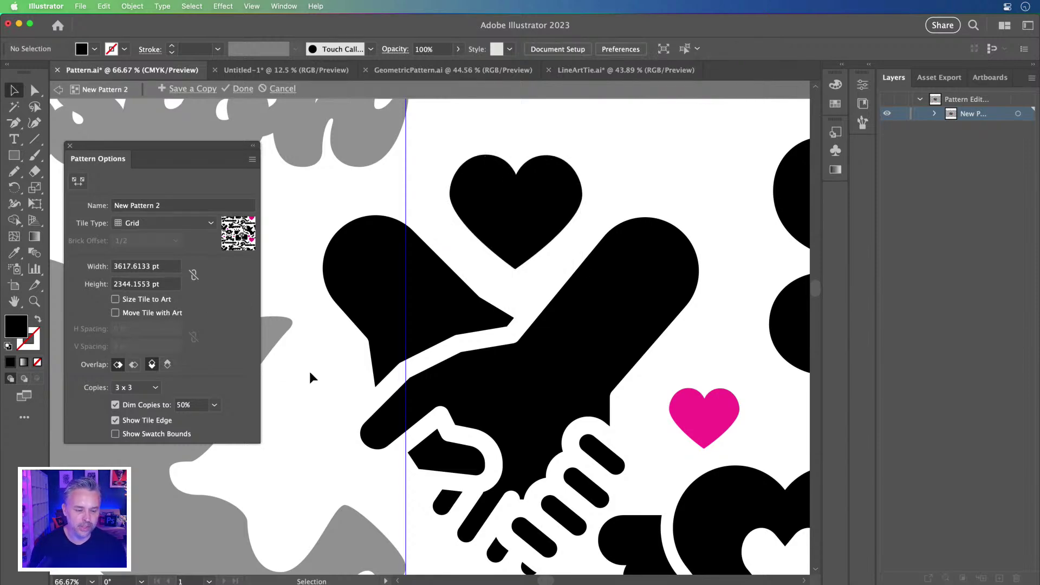
Finish editing New Pattern 2 and return to the main artwork
{"action": "key", "text": "super+minus"}
{"action": "key", "text": "super+minus"}
{"action": "key", "text": "super+minus"}
{"action": "key", "text": "super+minus"}
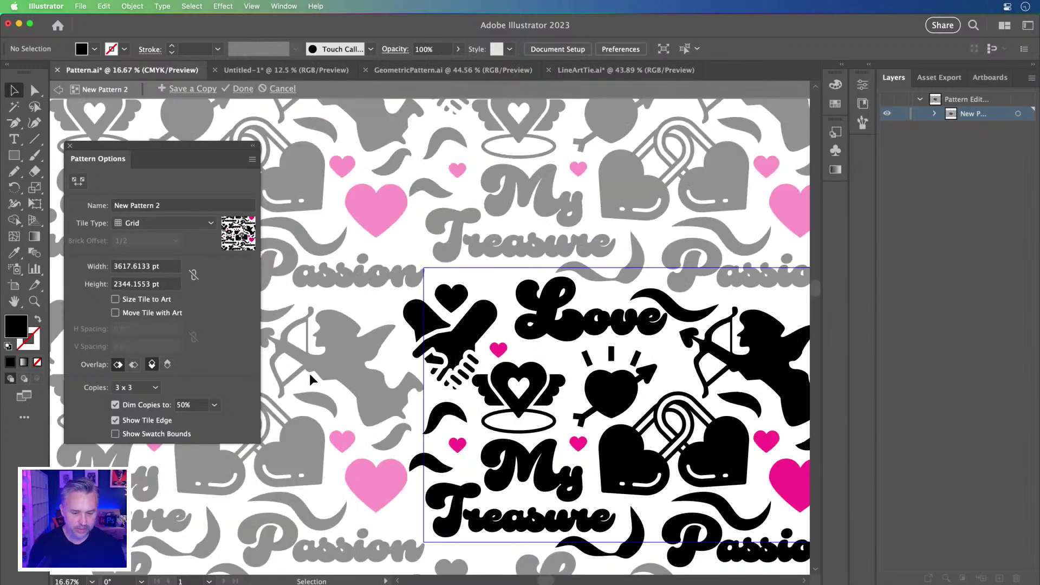
{"action": "left_click_drag", "start_coordinate": [550, 419], "coordinate": [455, 350]}
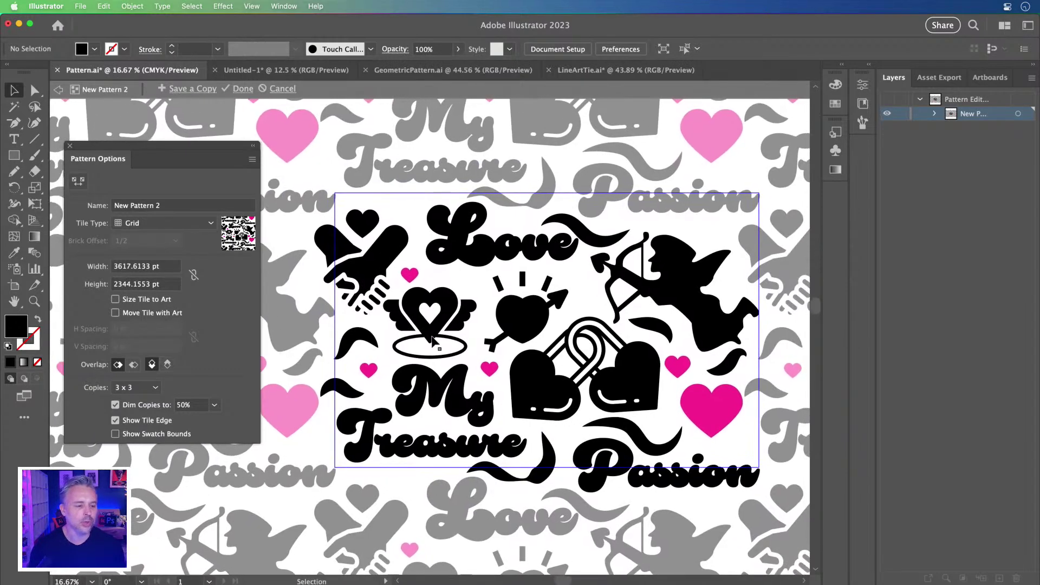
{"action": "left_click", "coordinate": [243, 89]}
Make Layer 6 the active layer, with the Rectangle tool ready for use on the artboard
{"action": "scroll", "coordinate": [343, 250], "scroll_direction": "right", "scroll_amount": 10}
{"action": "scroll", "coordinate": [343, 251], "scroll_direction": "down", "scroll_amount": 5}
{"action": "scroll", "coordinate": [293, 242], "scroll_direction": "right", "scroll_amount": 5}
{"action": "scroll", "coordinate": [293, 242], "scroll_direction": "up", "scroll_amount": 4}
{"action": "key", "text": "super+0"}
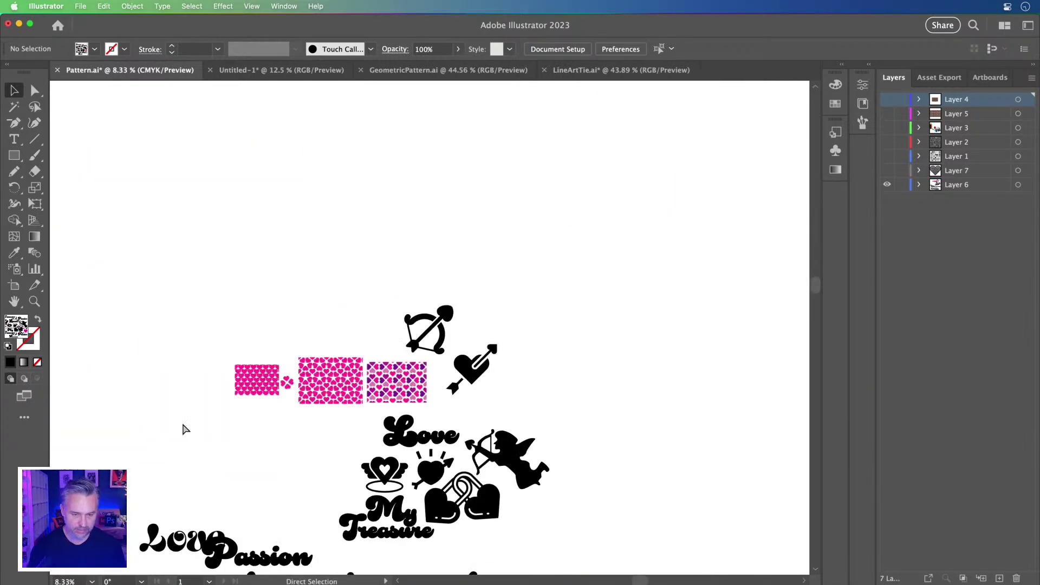
{"action": "scroll", "coordinate": [352, 328], "scroll_direction": "up", "scroll_amount": 3}
{"action": "scroll", "coordinate": [352, 327], "scroll_direction": "left", "scroll_amount": 1}
{"action": "left_click", "coordinate": [14, 157]}
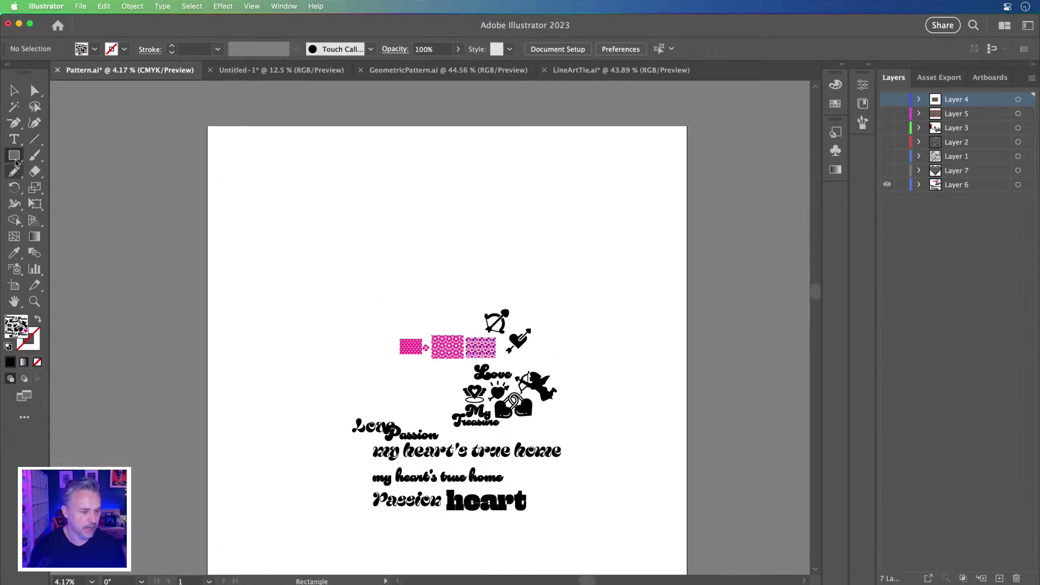
{"action": "left_click", "coordinate": [955, 187]}
{"action": "mouse_move", "coordinate": [307, 147]}
{"action": "left_mouse_down"}
{"action": "mouse_move", "coordinate": [590, 239]}
{"action": "mouse_move", "coordinate": [425, 308]}
{"action": "mouse_move", "coordinate": [640, 301]}
{"action": "left_mouse_up"}
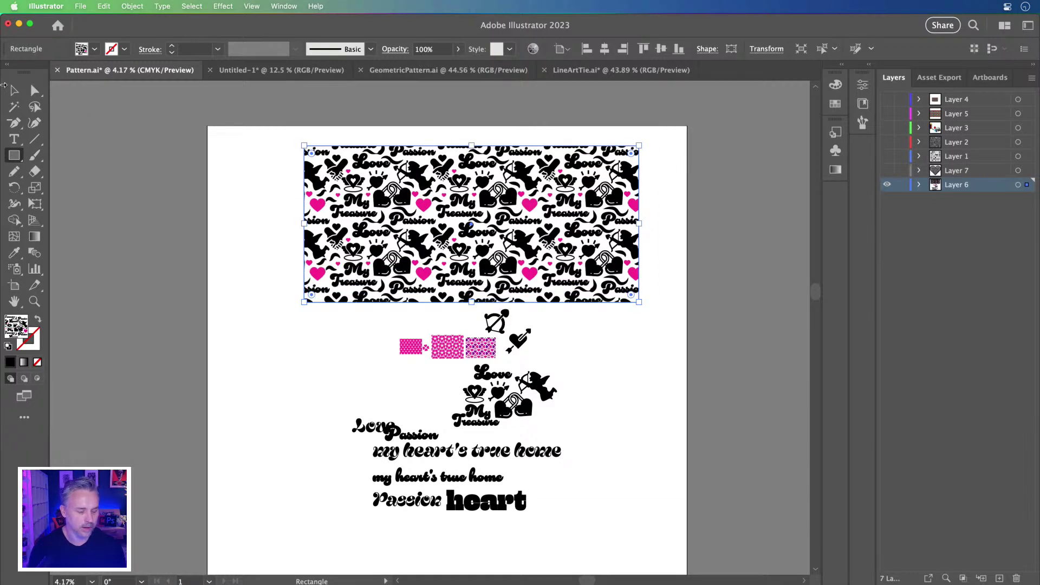
{"action": "key", "text": "super+equal"}
{"action": "key", "text": "super+equal"}
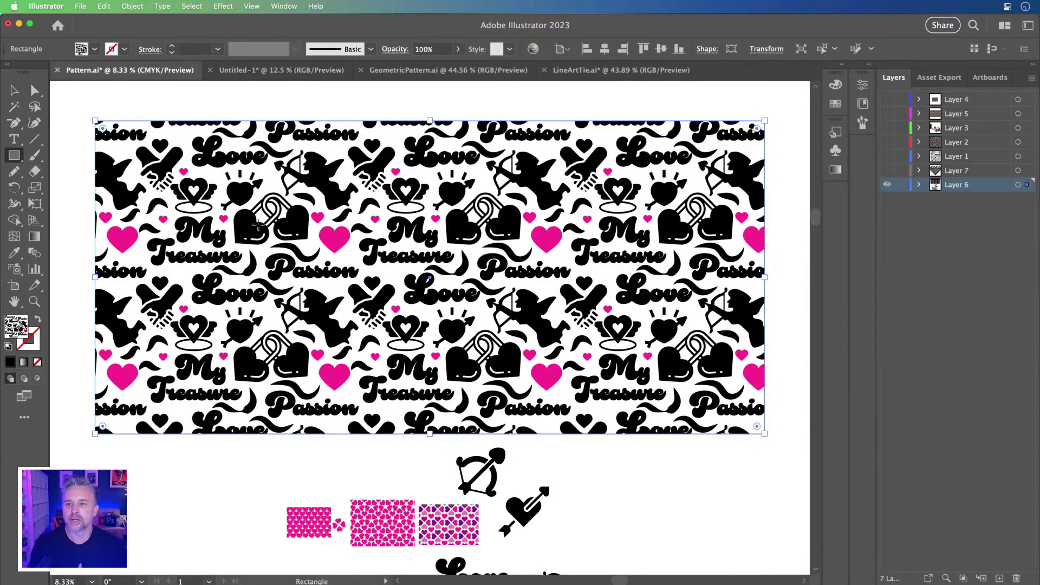
{"action": "key", "text": "Delete"}
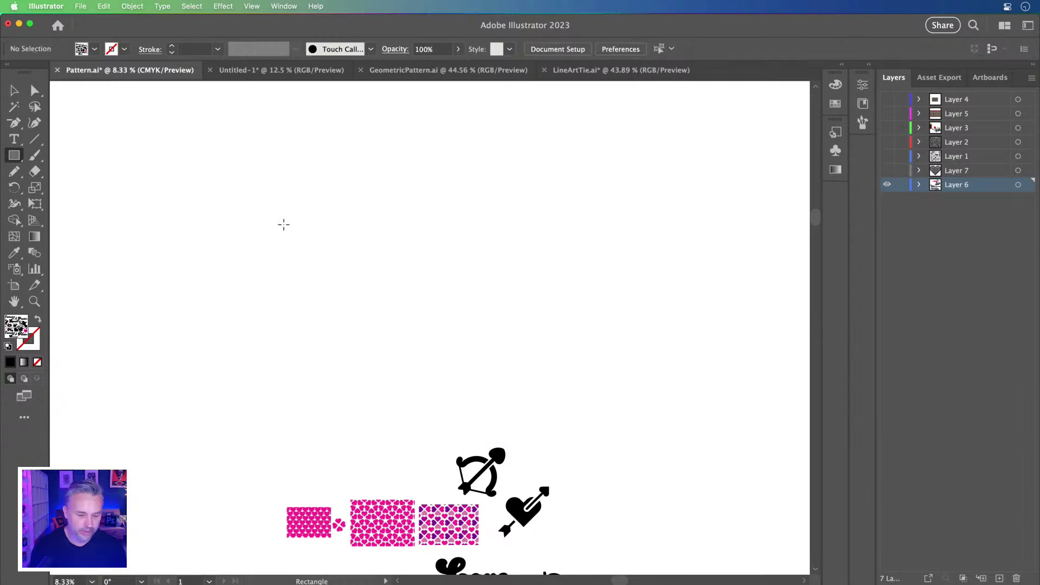
Draw a large square filled with the love pattern in the empty artboard area above the lettering and icons
{"action": "scroll", "coordinate": [303, 244], "scroll_direction": "left", "scroll_amount": 5}
{"action": "scroll", "coordinate": [304, 244], "scroll_direction": "up", "scroll_amount": 1}
{"action": "left_click_drag", "start_coordinate": [151, 126], "coordinate": [544, 507]}
{"action": "left_click_drag", "start_coordinate": [326, 228], "coordinate": [433, 199]}
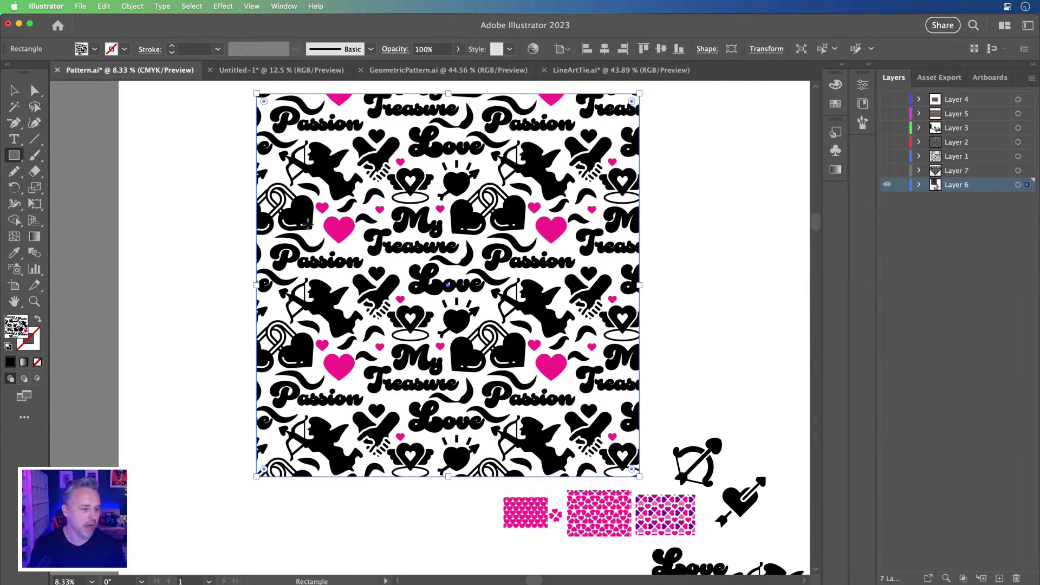
Scale down only the pattern fill inside the large square with the Scale tool, keeping the square's own size
{"action": "left_click", "coordinate": [34, 188]}
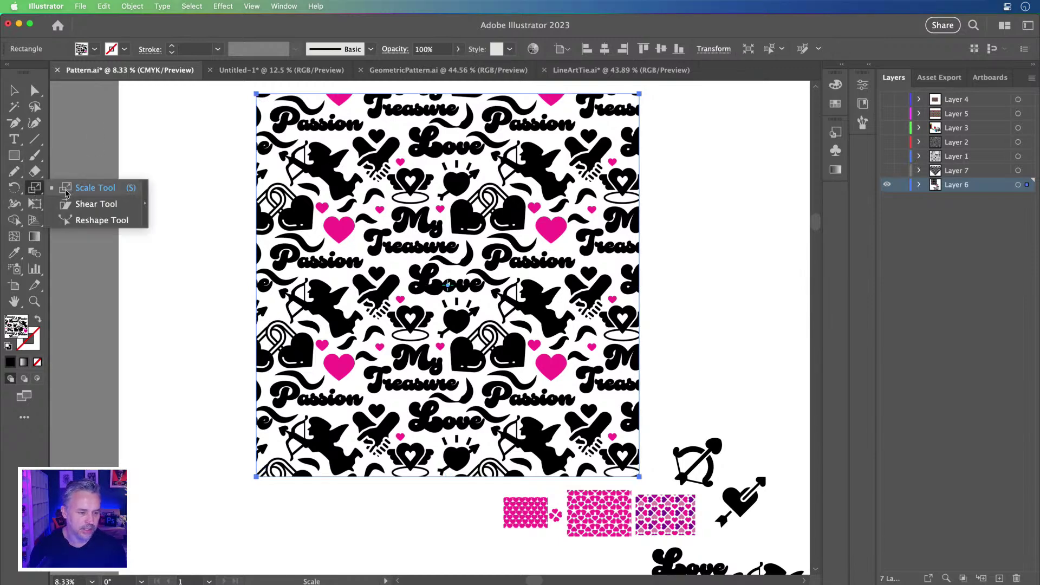
{"action": "left_click_drag", "start_coordinate": [504, 175], "coordinate": [464, 245]}
{"action": "key", "text": "v"}
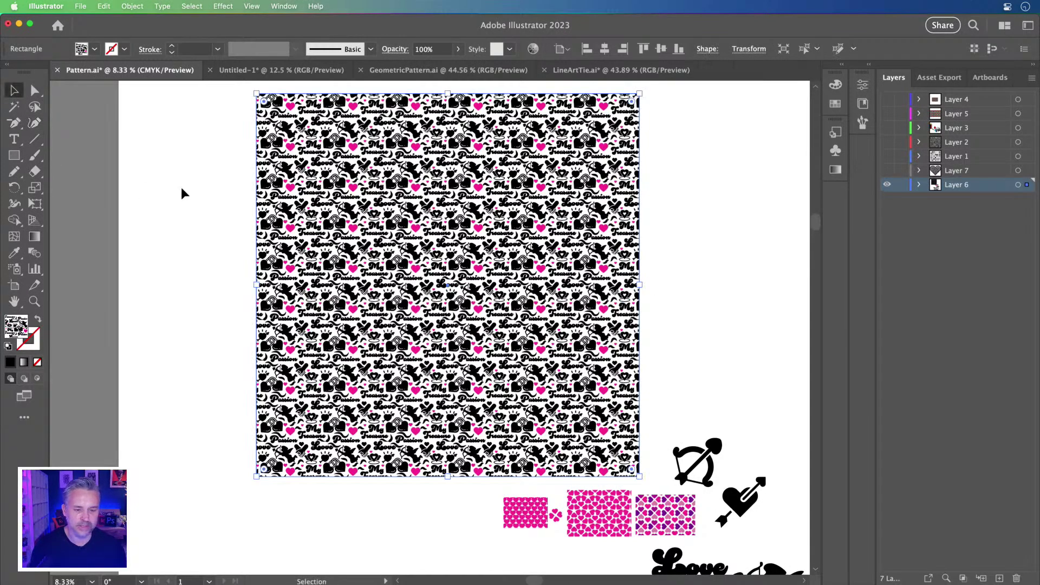
{"action": "left_click", "coordinate": [181, 193]}
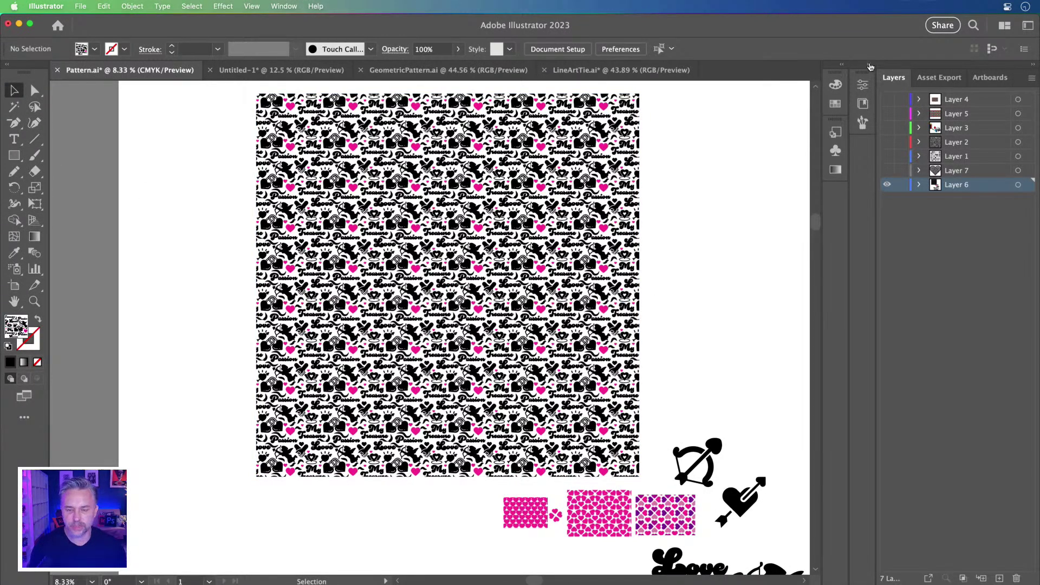
Open the Misc library and collapse its expanded groups to look through the remaining assets
{"action": "left_click", "coordinate": [870, 64]}
{"action": "left_click", "coordinate": [774, 77]}
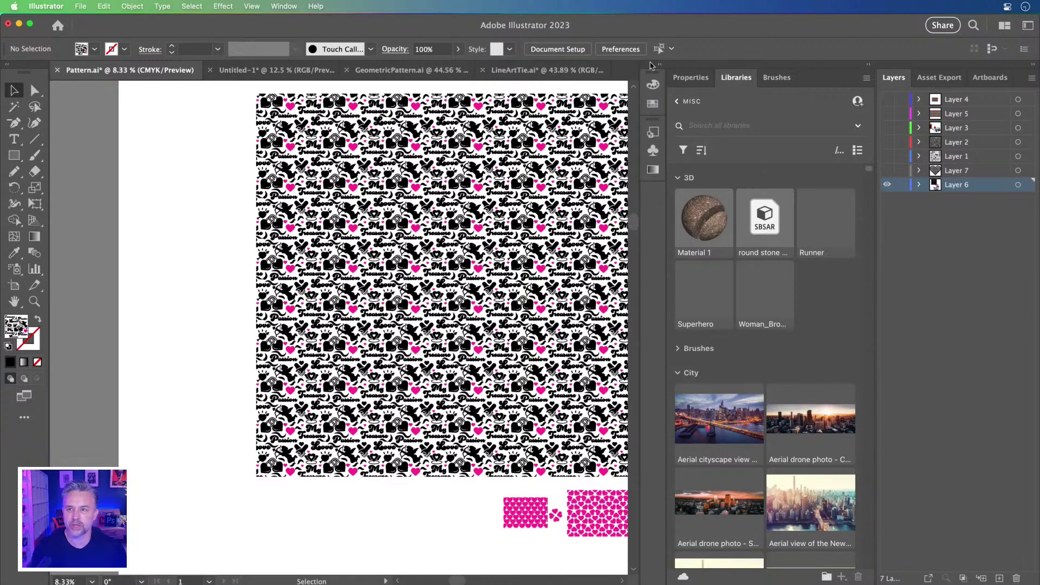
{"action": "scroll", "coordinate": [371, 255], "scroll_direction": "right", "scroll_amount": 5}
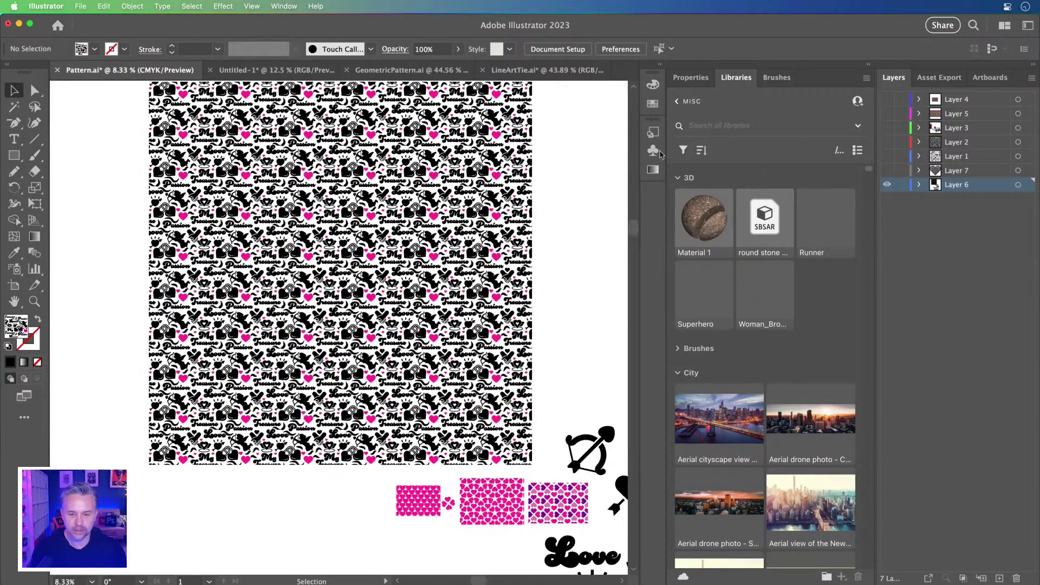
{"action": "left_click", "coordinate": [677, 101]}
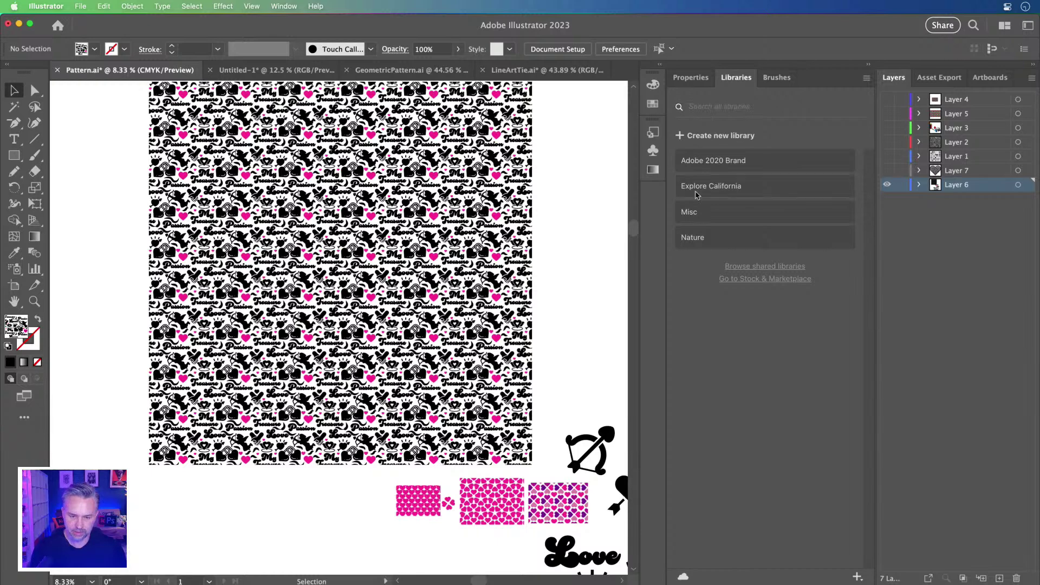
{"action": "left_click", "coordinate": [687, 215]}
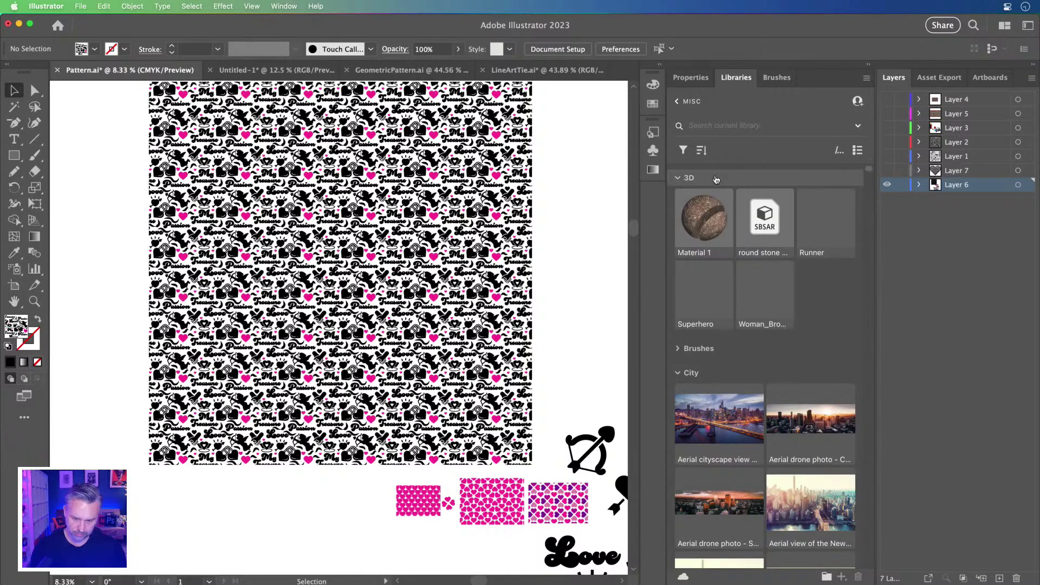
{"action": "left_click", "coordinate": [678, 178]}
{"action": "left_click", "coordinate": [678, 227]}
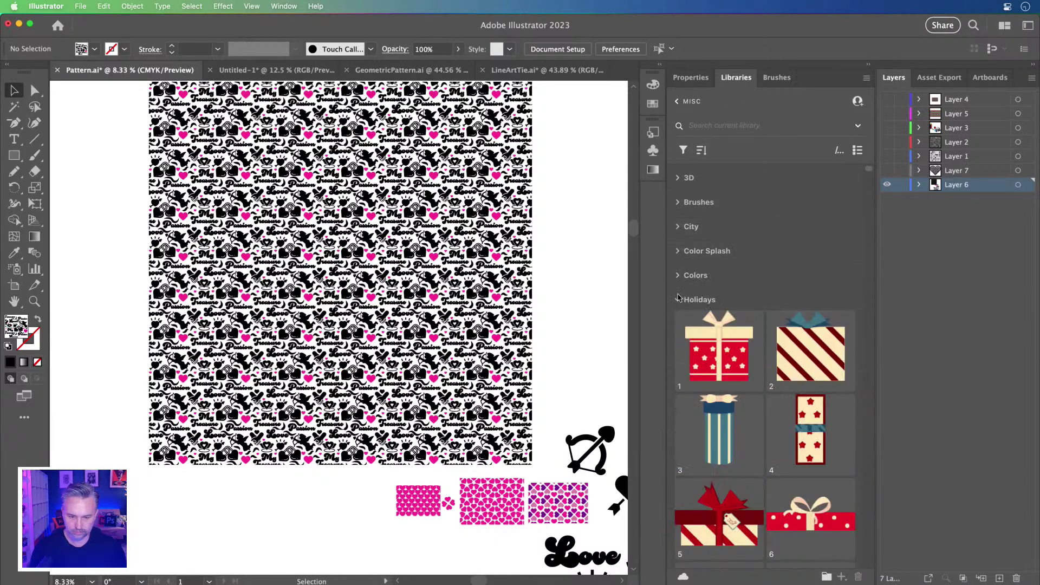
{"action": "left_click", "coordinate": [678, 299]}
{"action": "left_click", "coordinate": [677, 350]}
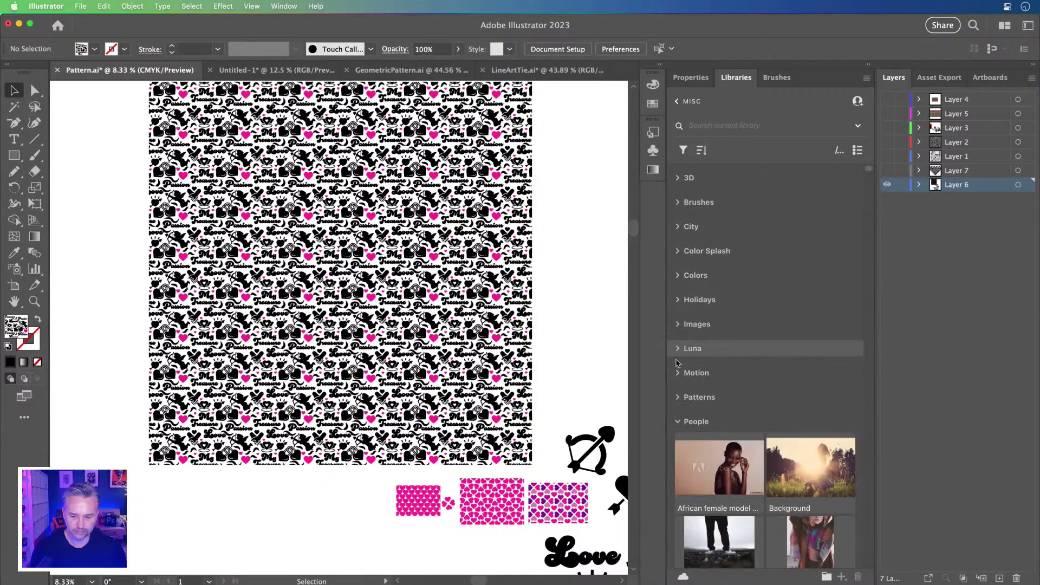
{"action": "left_click", "coordinate": [683, 422]}
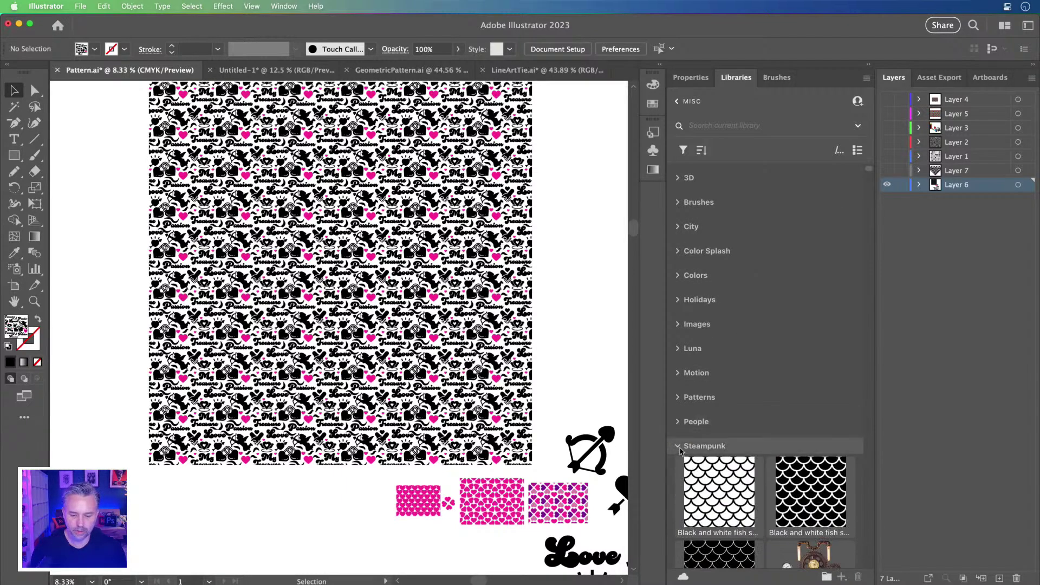
{"action": "left_click", "coordinate": [684, 446]}
{"action": "scroll", "coordinate": [685, 455], "scroll_direction": "down", "scroll_amount": 10}
{"action": "scroll", "coordinate": [685, 463], "scroll_direction": "down", "scroll_amount": 5}
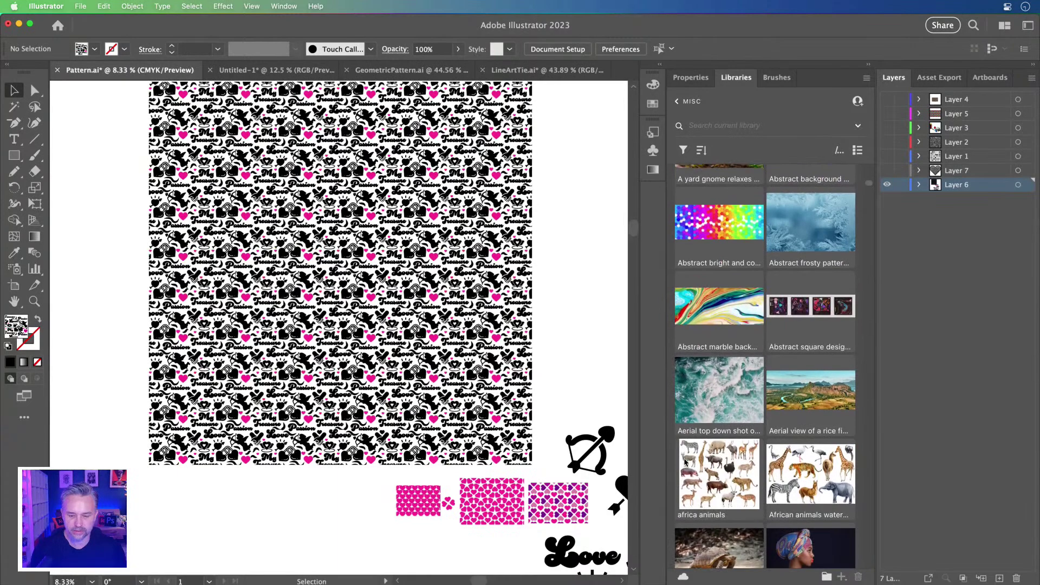
Open the Nature library, collapse its Insects, Flowers, Branches group, and add the pattern-filled square as an ungrouped asset
{"action": "left_click", "coordinate": [678, 102]}
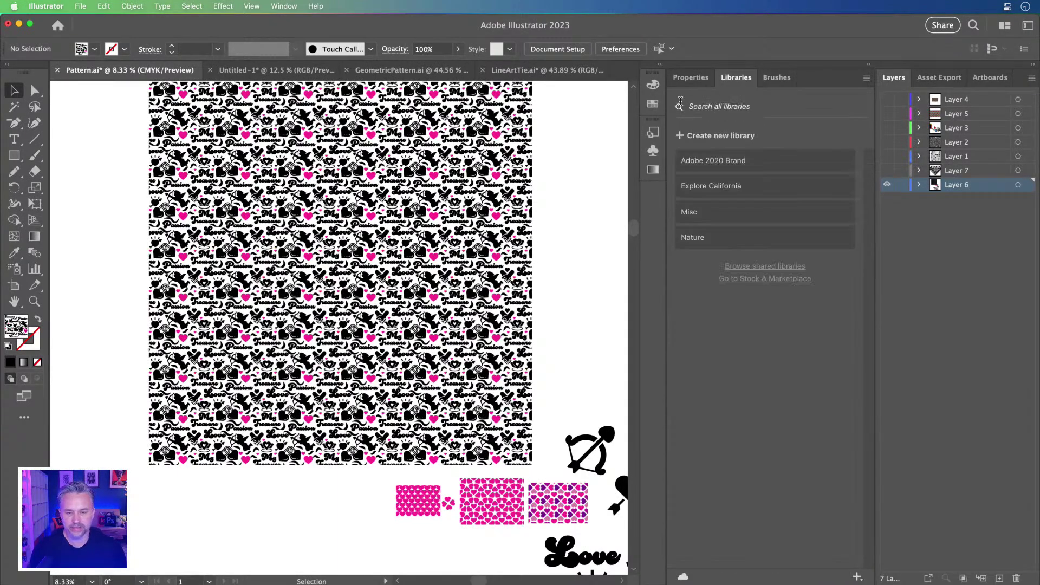
{"action": "left_click", "coordinate": [704, 238]}
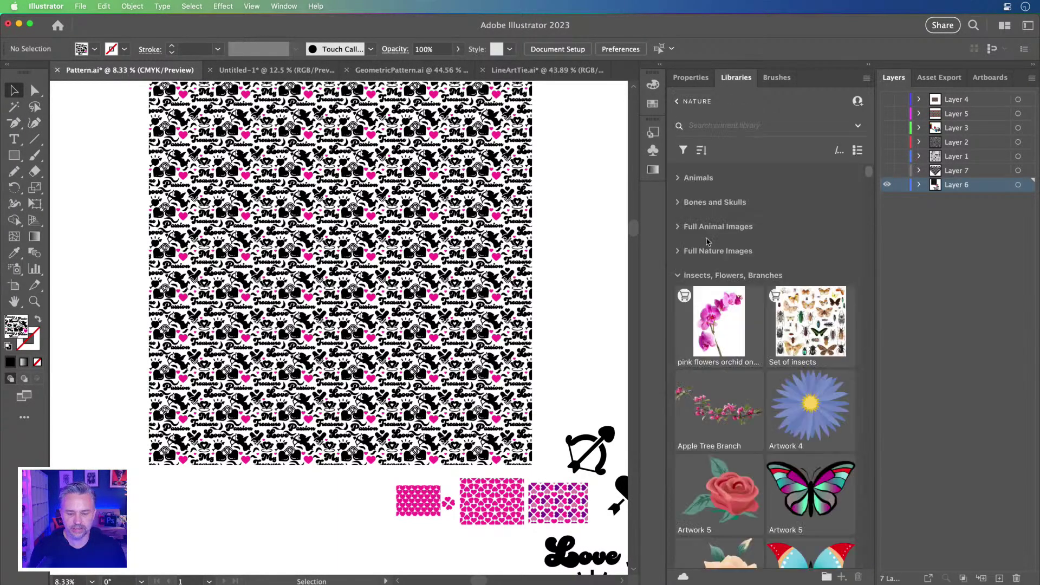
{"action": "left_click", "coordinate": [678, 275]}
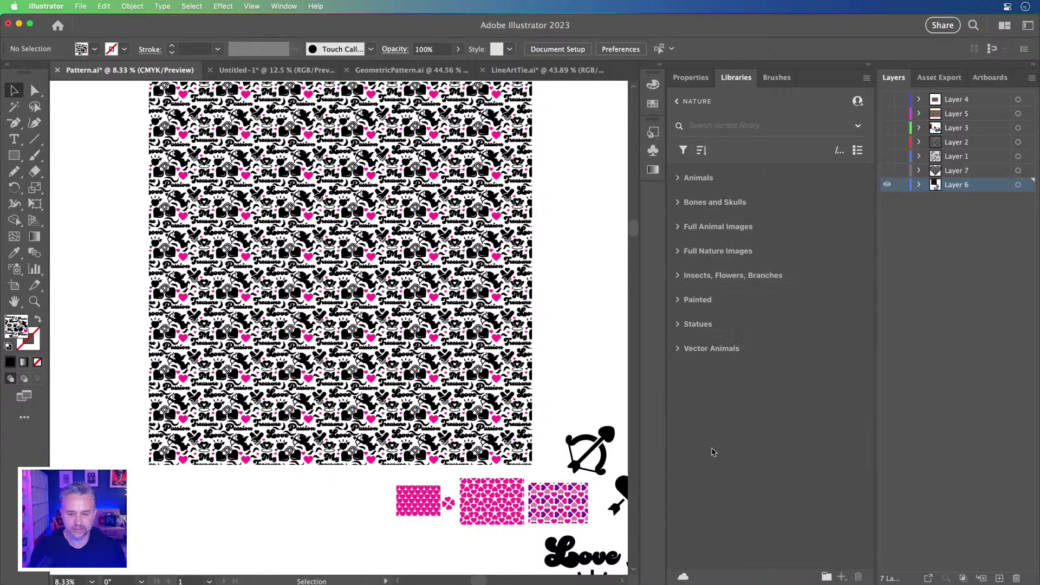
{"action": "left_click_drag", "start_coordinate": [374, 238], "coordinate": [737, 439]}
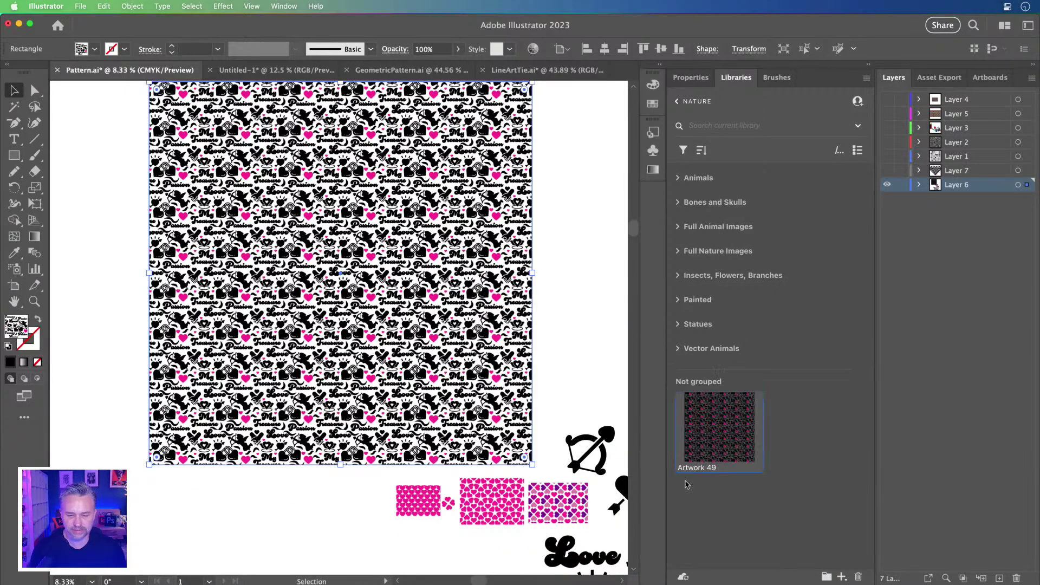
Rename the new Nature library asset as love pattern
{"action": "double_click", "coordinate": [695, 468]}
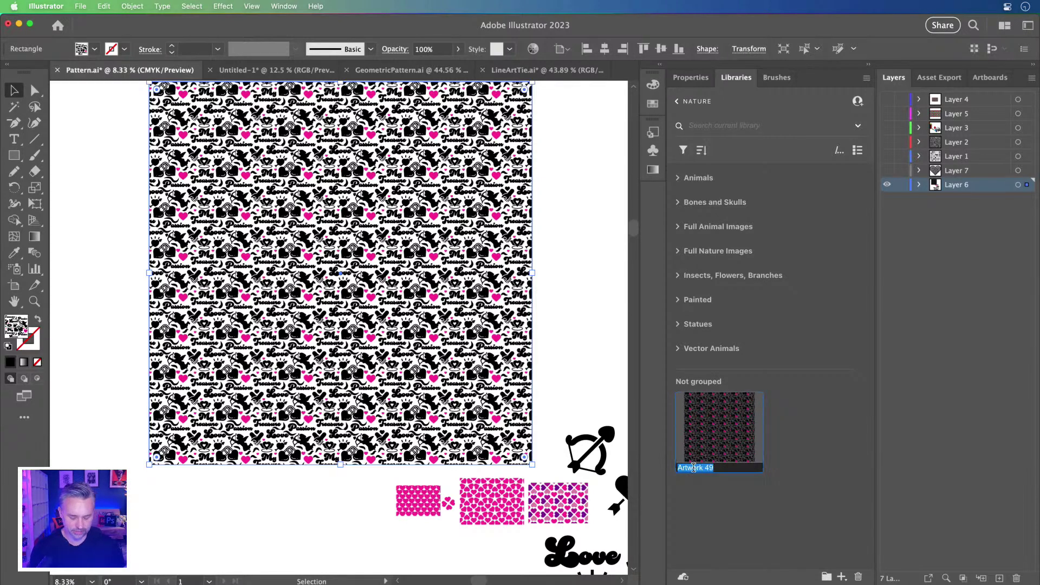
{"action": "type", "text": "love pat"}
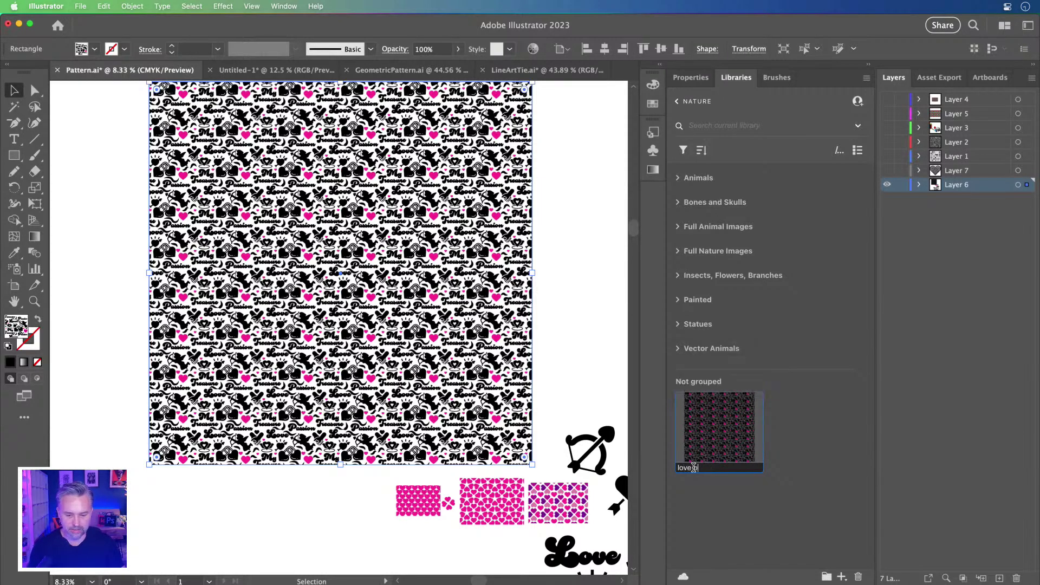
{"action": "key", "text": "Return"}
{"action": "left_click", "coordinate": [589, 357]}
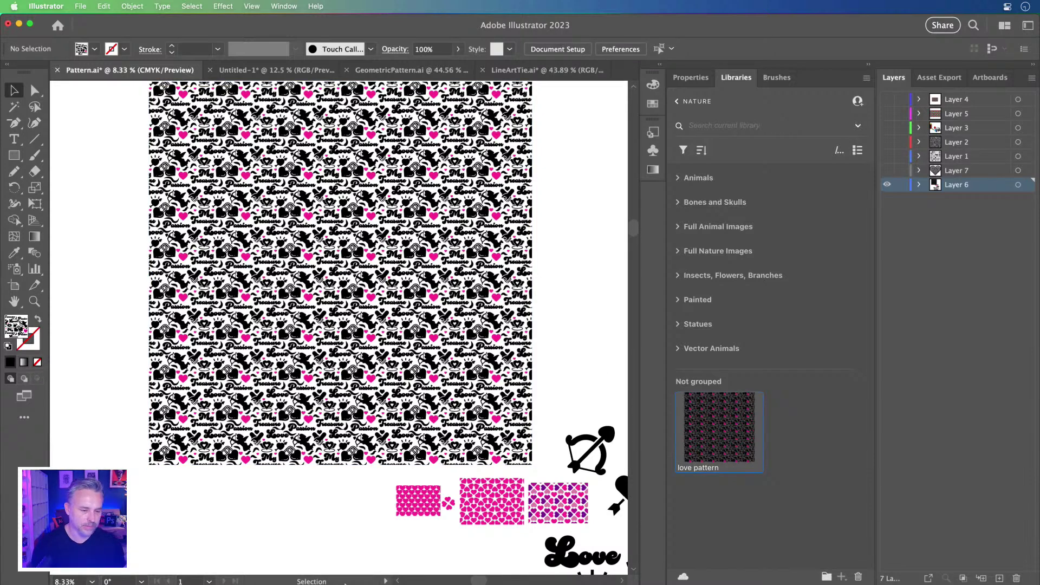
Select and copy the Love and My Treasure lettering together with the surrounding heart, padlock and cupid icons
{"action": "mouse_move", "coordinate": [352, 569]}
{"action": "left_click_drag", "start_coordinate": [278, 473], "coordinate": [274, 267]}
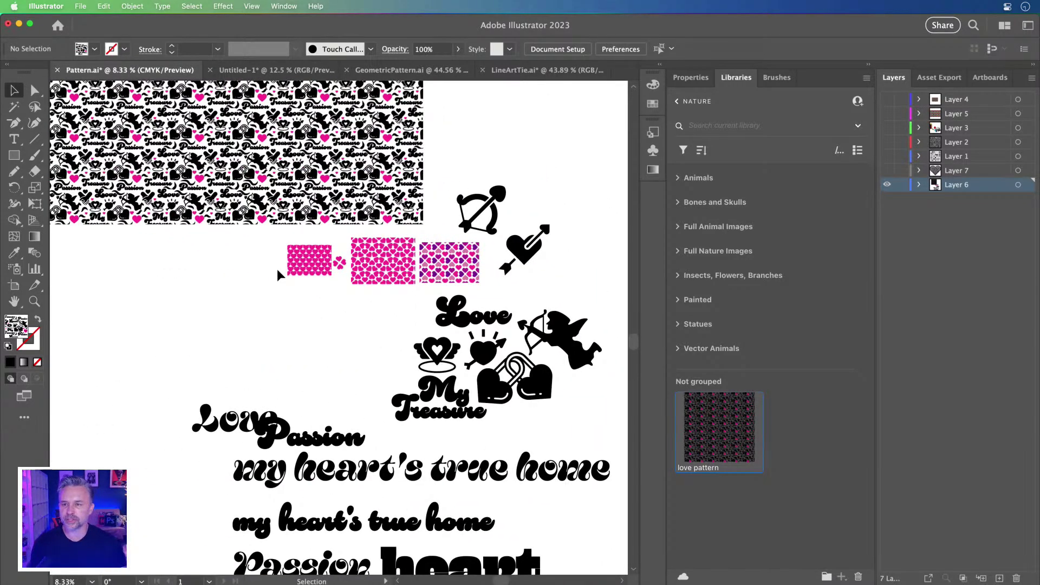
{"action": "key", "text": "a"}
{"action": "left_click_drag", "start_coordinate": [390, 301], "coordinate": [589, 421]}
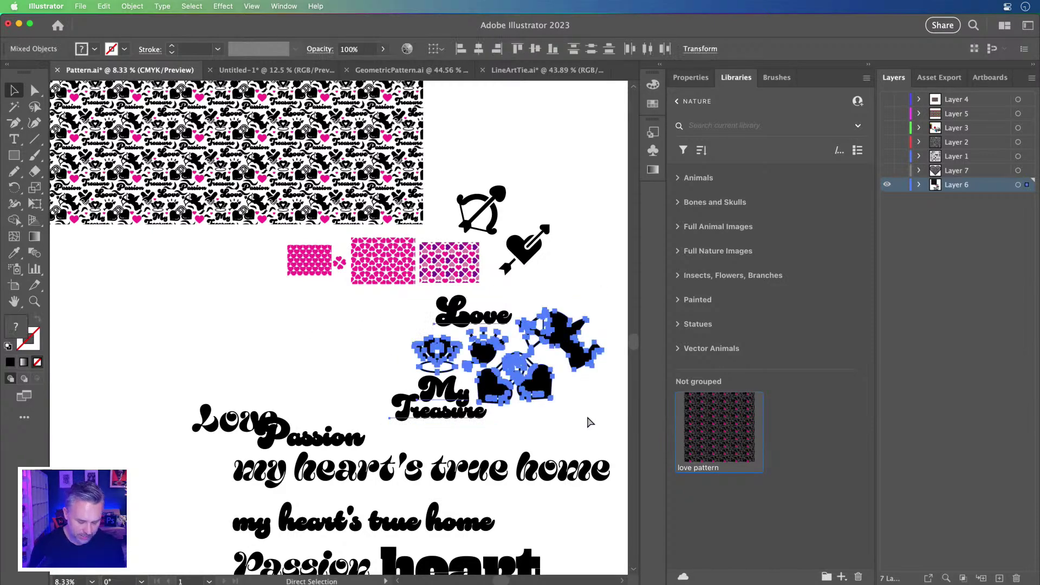
{"action": "key", "text": "v"}
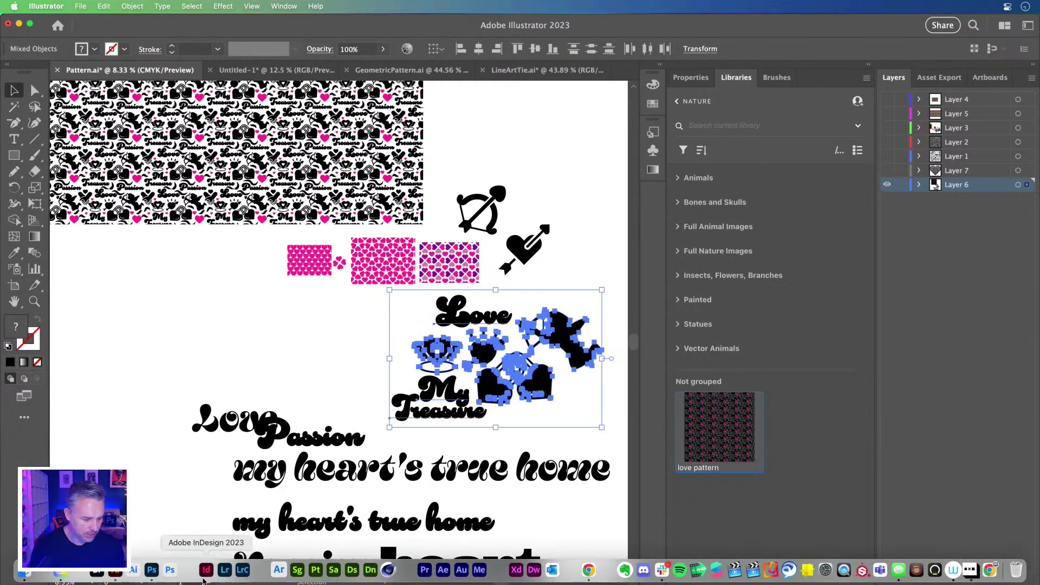
Switch to Photoshop and paste the copied Illustrator artwork as layers above Layer 3, accepting the color mode conversion
{"action": "left_click", "coordinate": [151, 573]}
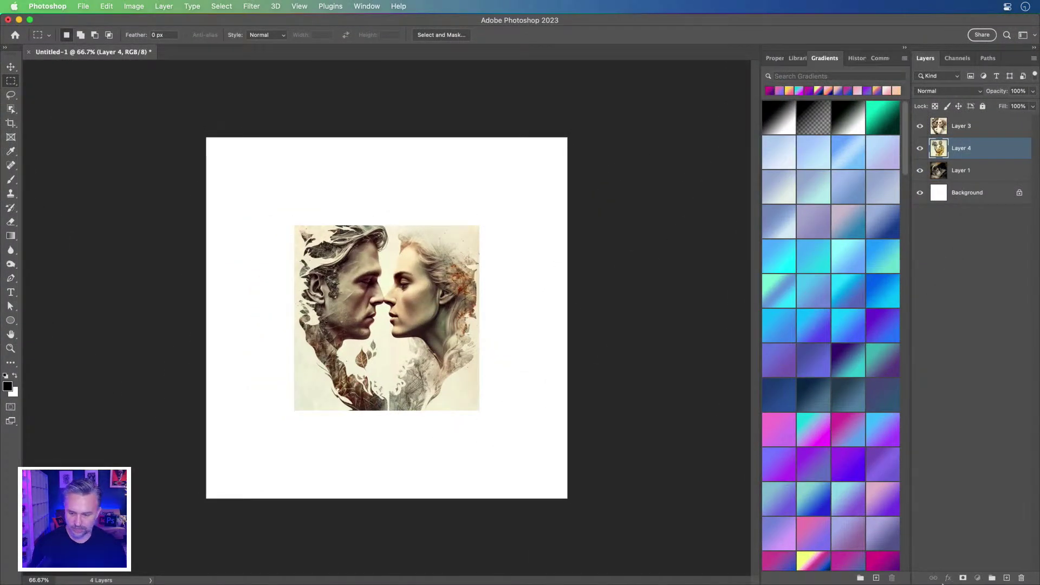
{"action": "left_click", "coordinate": [960, 129]}
{"action": "key", "text": "super+v"}
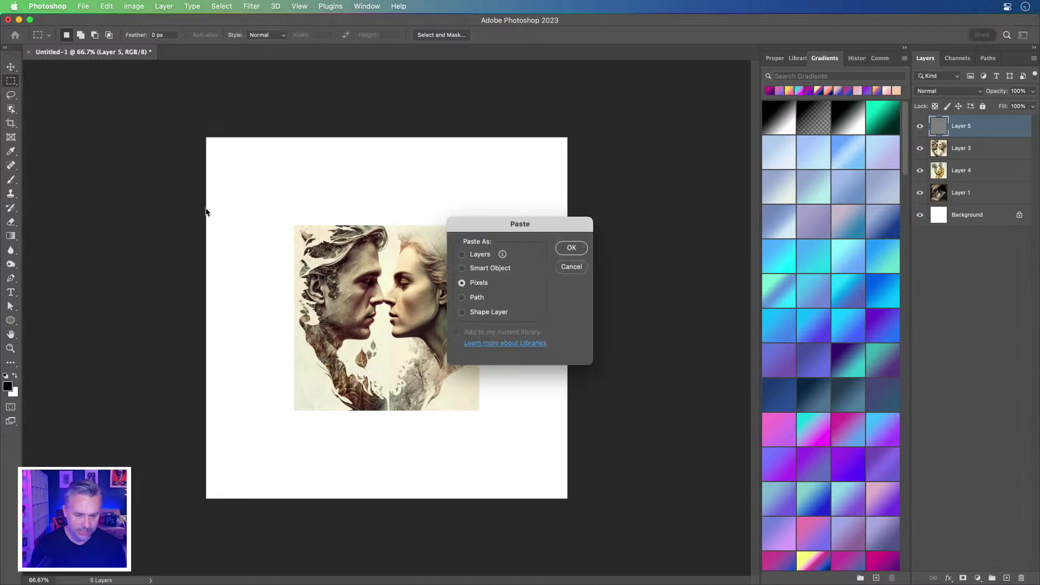
{"action": "left_click", "coordinate": [462, 268]}
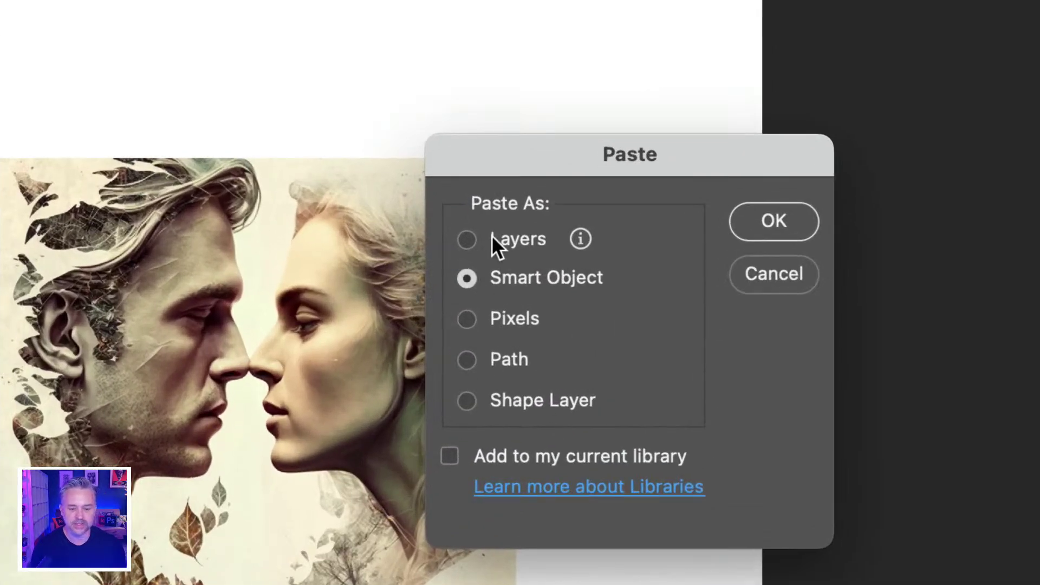
{"action": "left_click", "coordinate": [476, 256]}
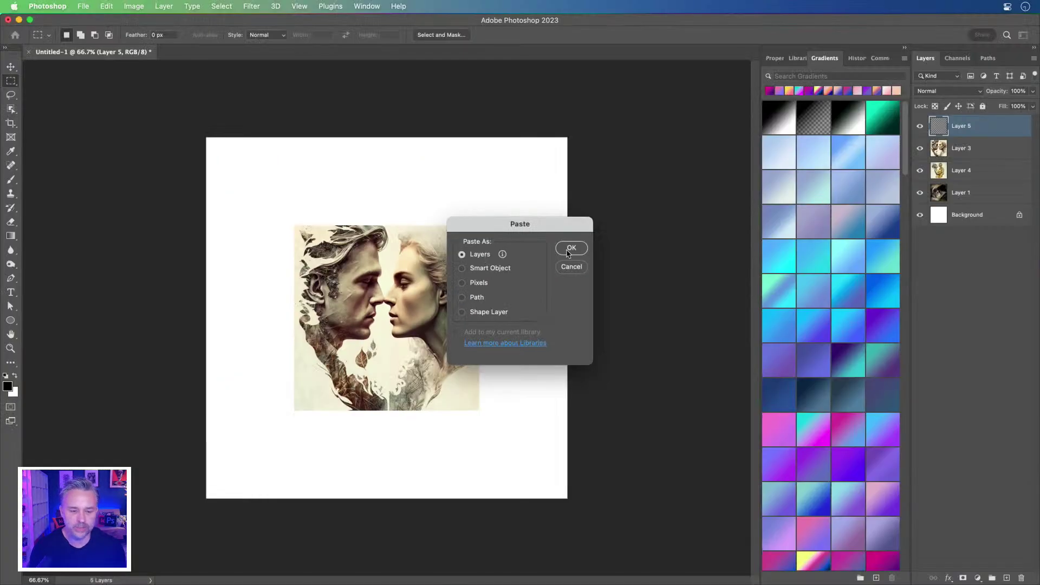
{"action": "key", "text": "Return"}
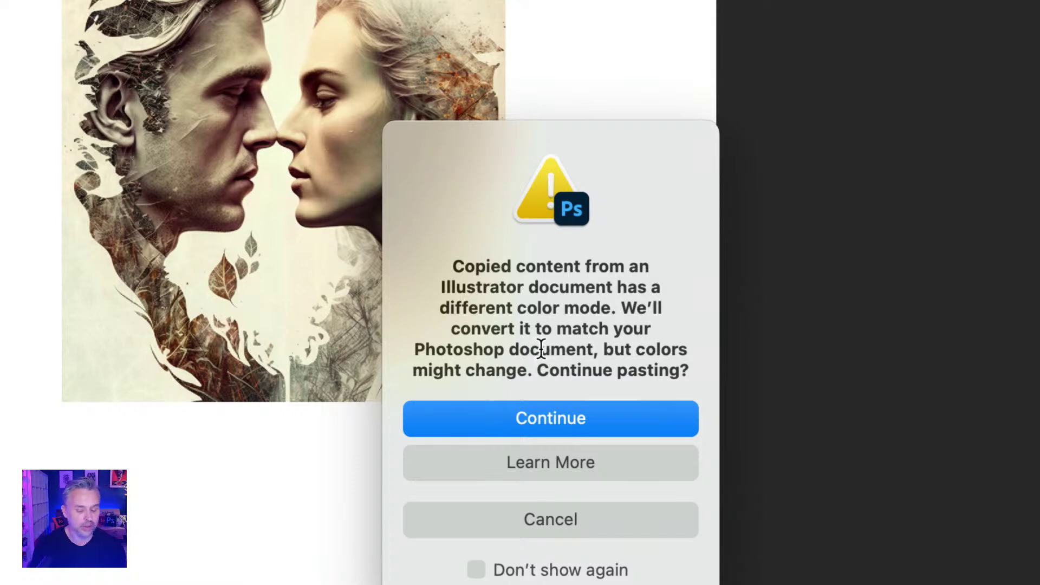
{"action": "left_click", "coordinate": [527, 418]}
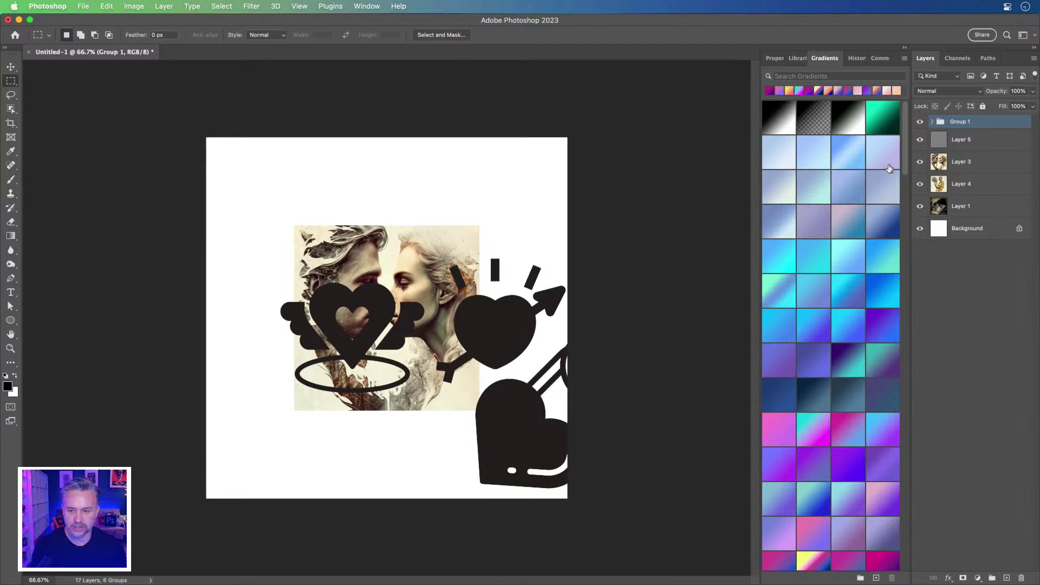
Expand Group 1 and its nested Layer 6 to reveal the pasted text layers and icon groups
{"action": "left_click", "coordinate": [932, 121]}
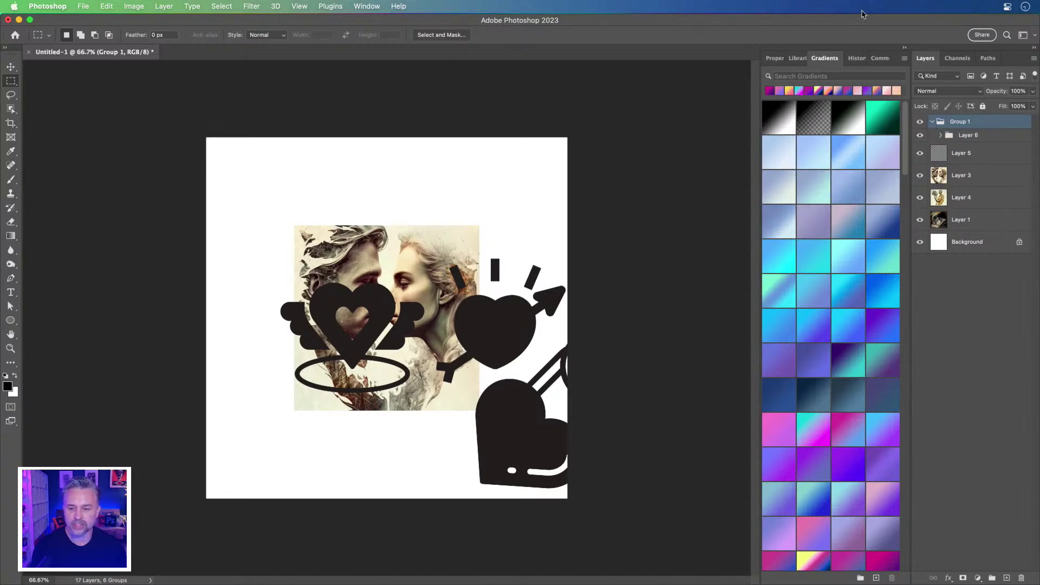
{"action": "left_click", "coordinate": [904, 48]}
{"action": "left_click", "coordinate": [941, 136]}
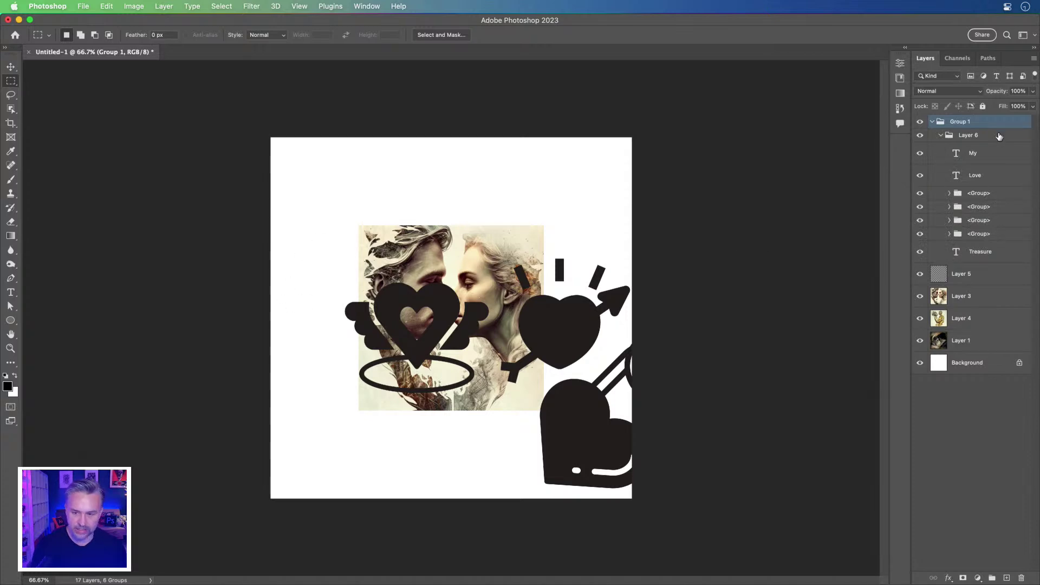
Scale down Group 1 and move it so all the pasted icons fit within the canvas
{"action": "key", "text": "super+t"}
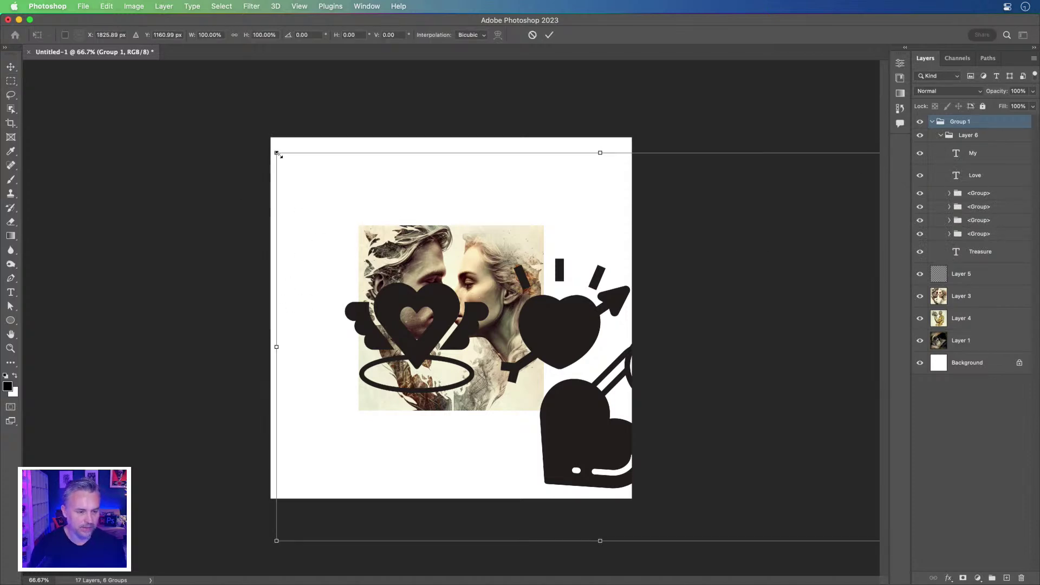
{"action": "left_click_drag", "start_coordinate": [342, 189], "coordinate": [618, 296]}
{"action": "left_click_drag", "start_coordinate": [697, 399], "coordinate": [402, 273]}
{"action": "key", "text": "Return"}
{"action": "key", "text": "m"}
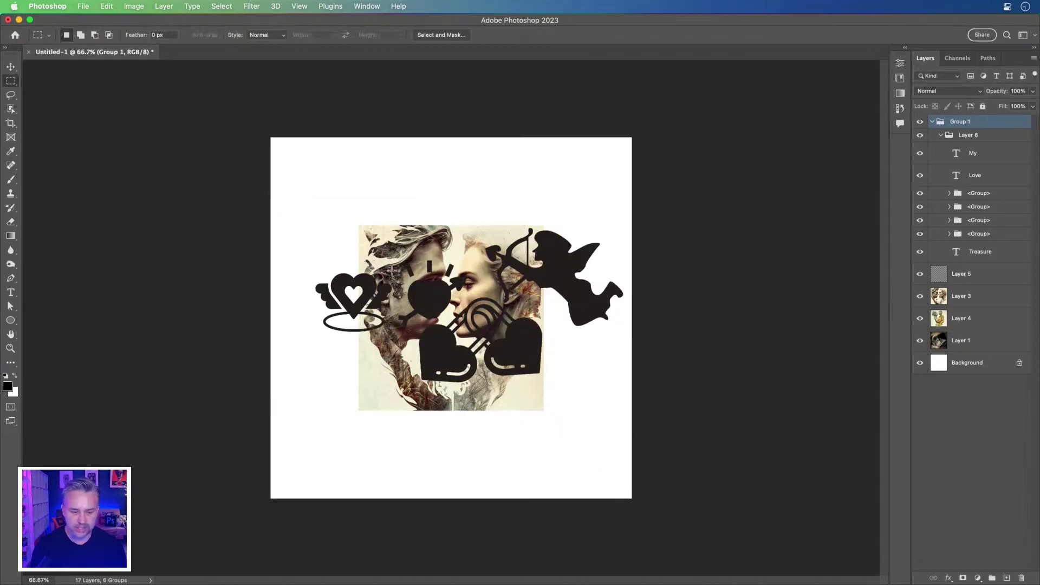
Try to recolor the My text layer with the muted red-brown 694a4a
{"action": "left_click", "coordinate": [1005, 160]}
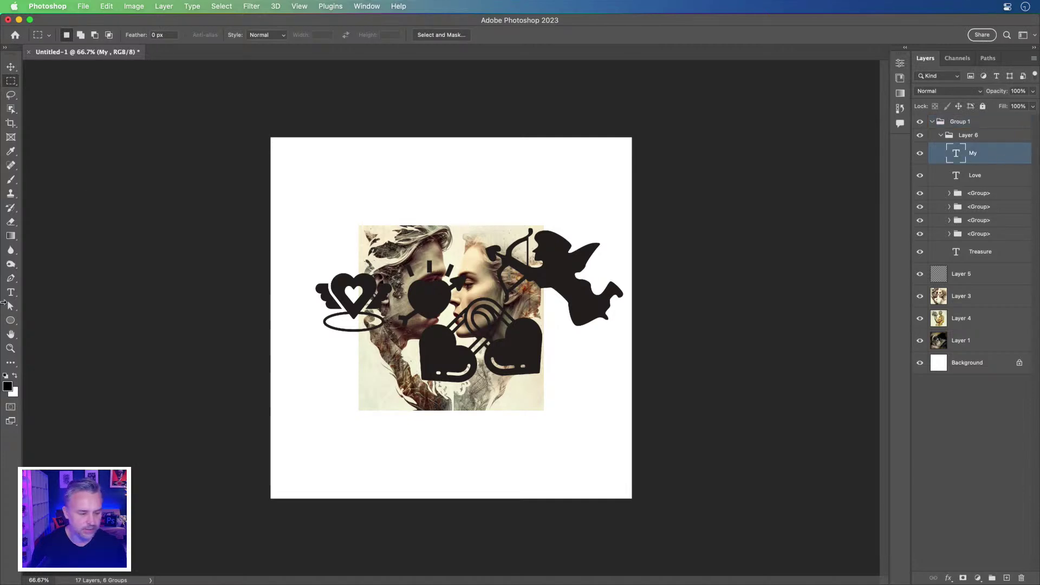
{"action": "left_click", "coordinate": [10, 292]}
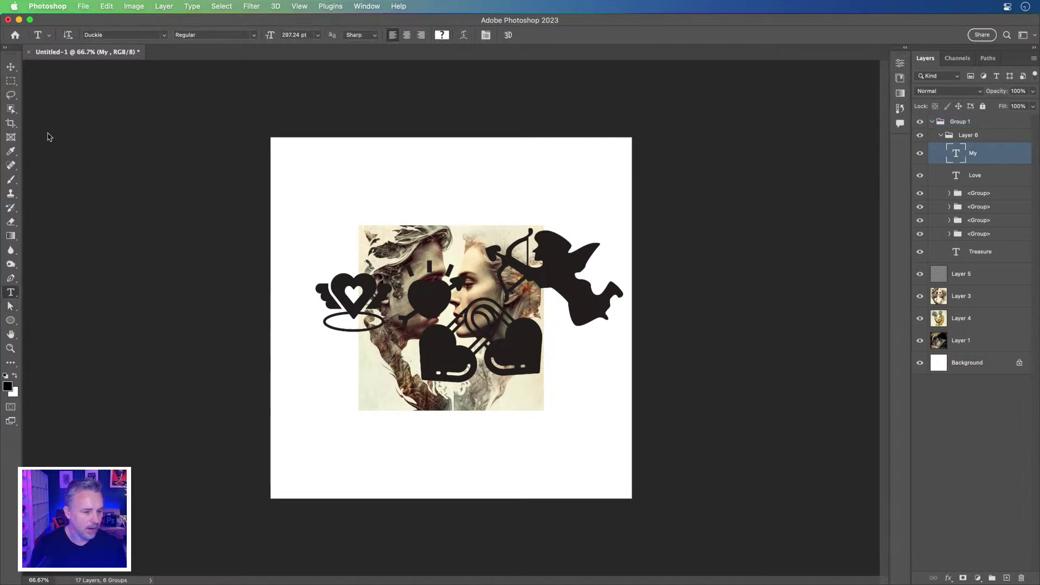
{"action": "left_click", "coordinate": [442, 35]}
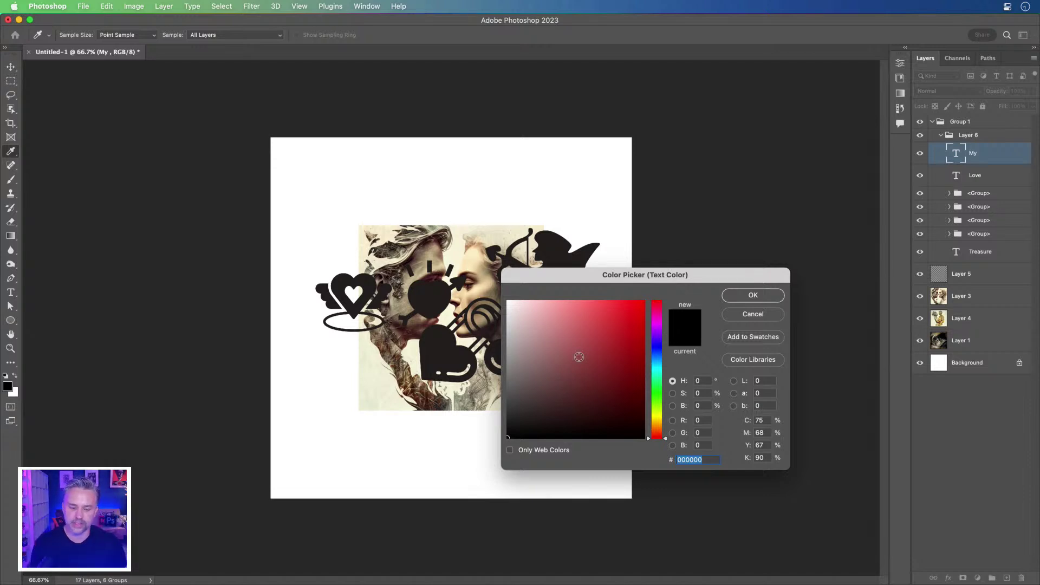
{"action": "left_click", "coordinate": [743, 296]}
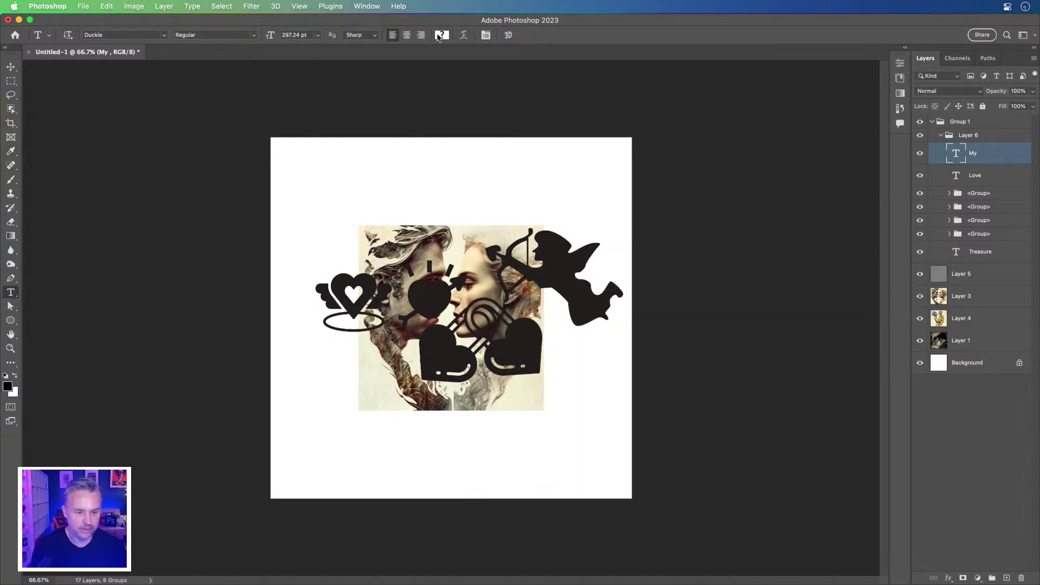
{"action": "left_click", "coordinate": [442, 34]}
{"action": "left_click", "coordinate": [609, 342]}
{"action": "left_click", "coordinate": [555, 372]}
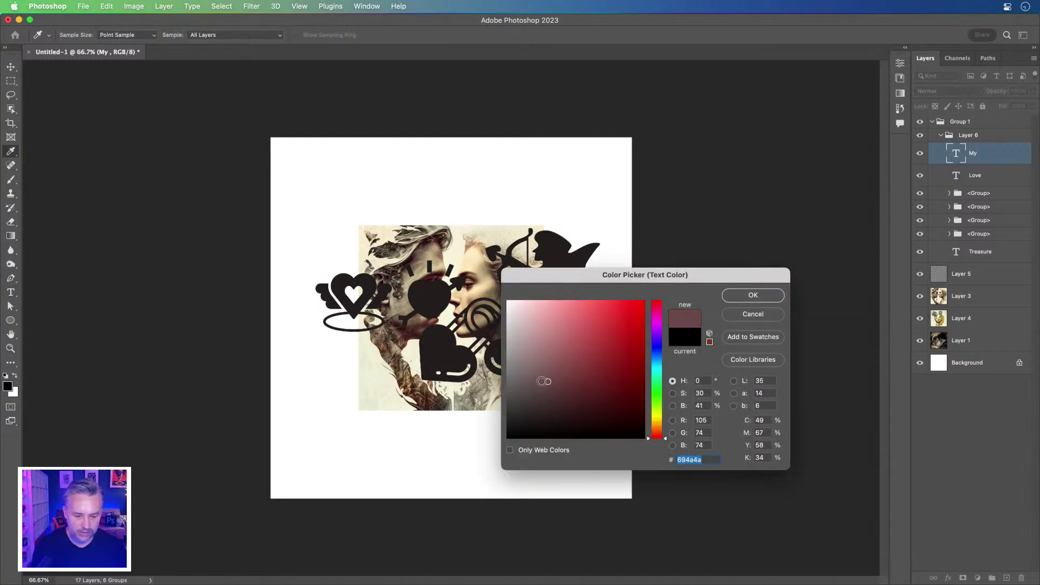
{"action": "key", "text": "Return"}
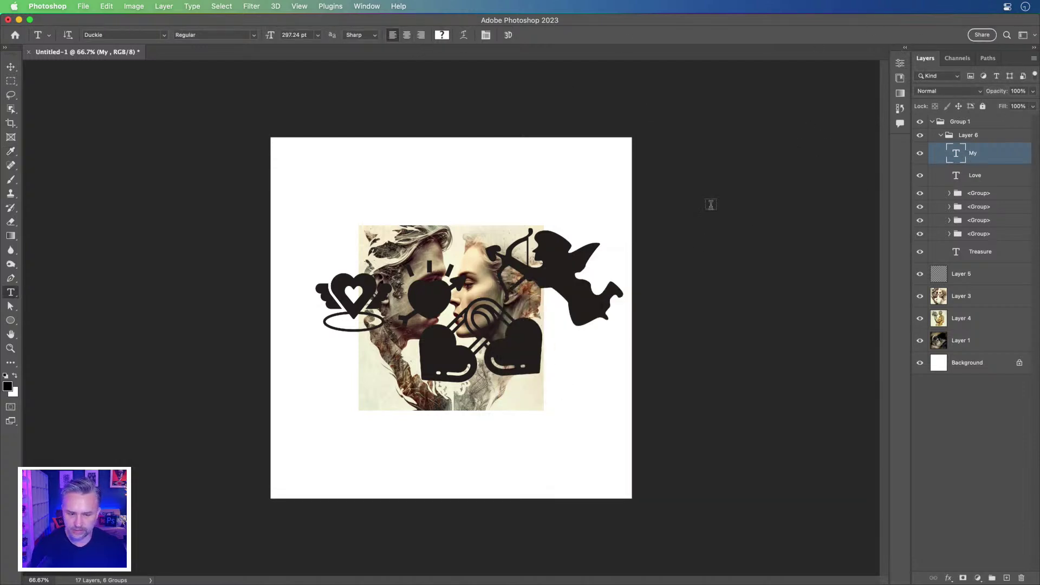
Zoom to the My text layer's contents and try to recolor the text bright red, RGB 206, 31, 31
{"action": "double_click", "coordinate": [958, 156]}
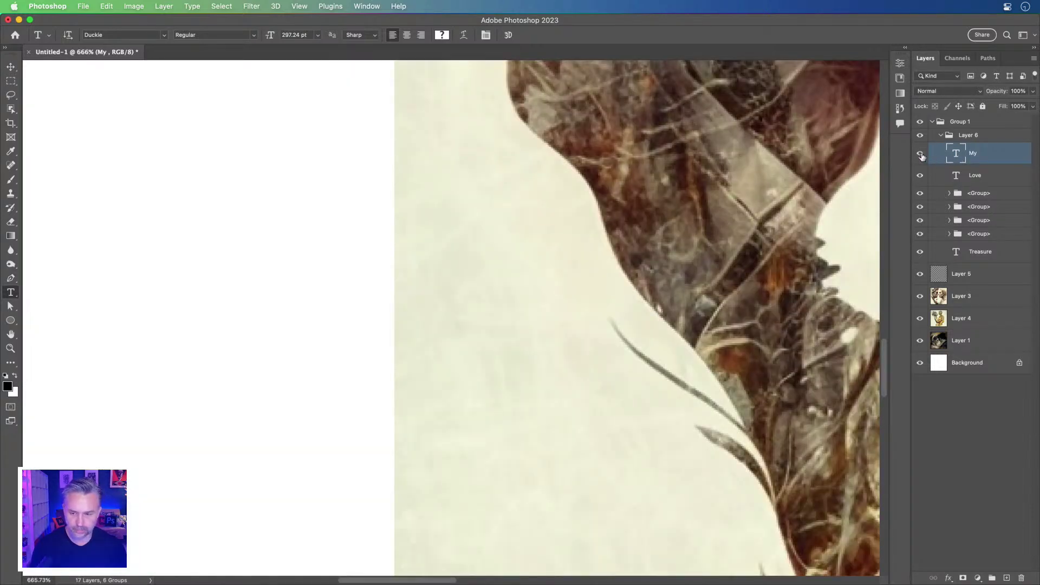
{"action": "left_click", "coordinate": [442, 35]}
{"action": "left_click", "coordinate": [624, 360]}
{"action": "left_click", "coordinate": [623, 326]}
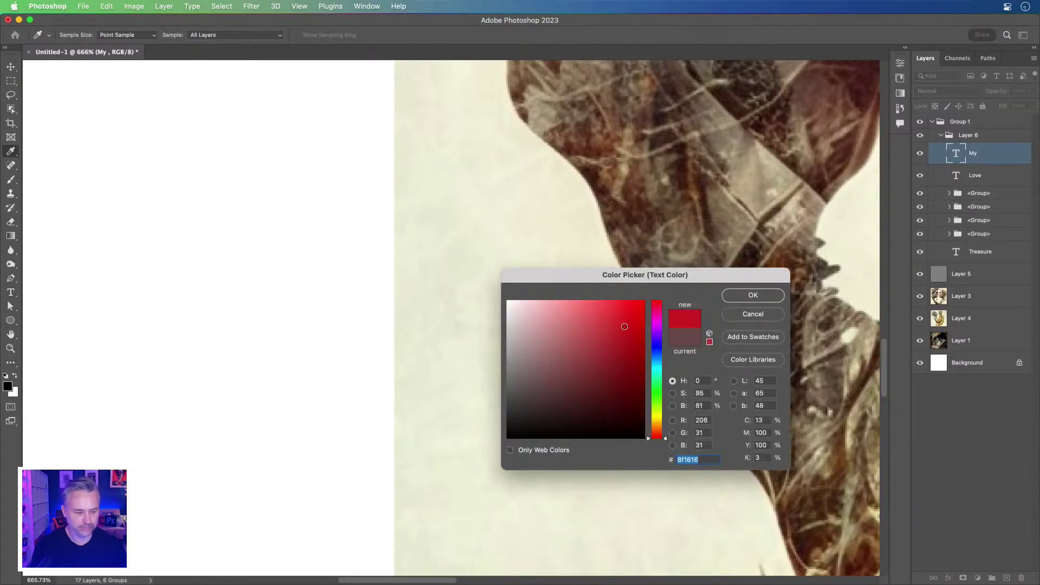
{"action": "key", "text": "Return"}
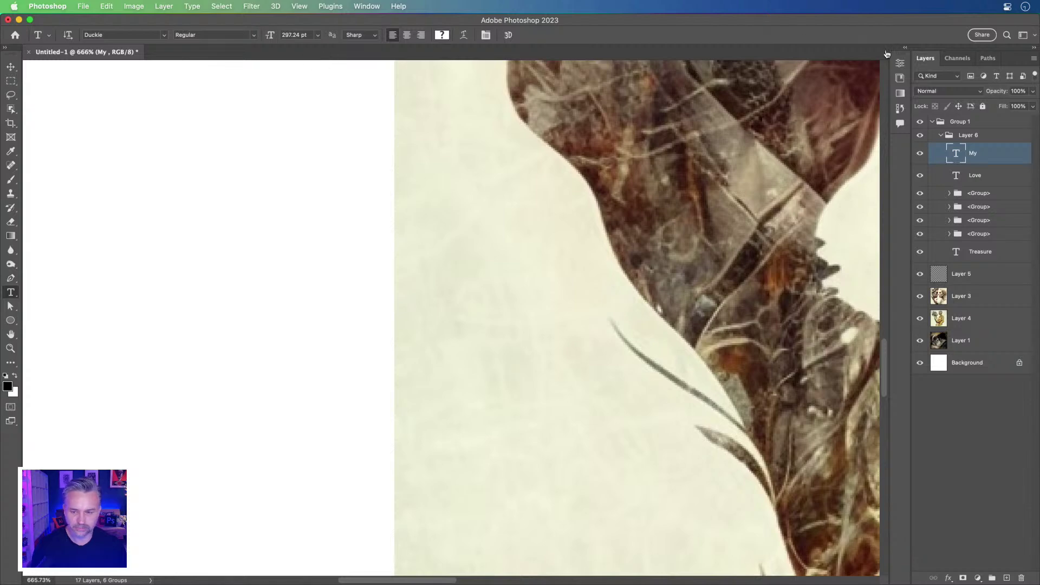
Try to pick a red color for the My text from its character properties, and fit the canvas in view
{"action": "left_click", "coordinate": [905, 48]}
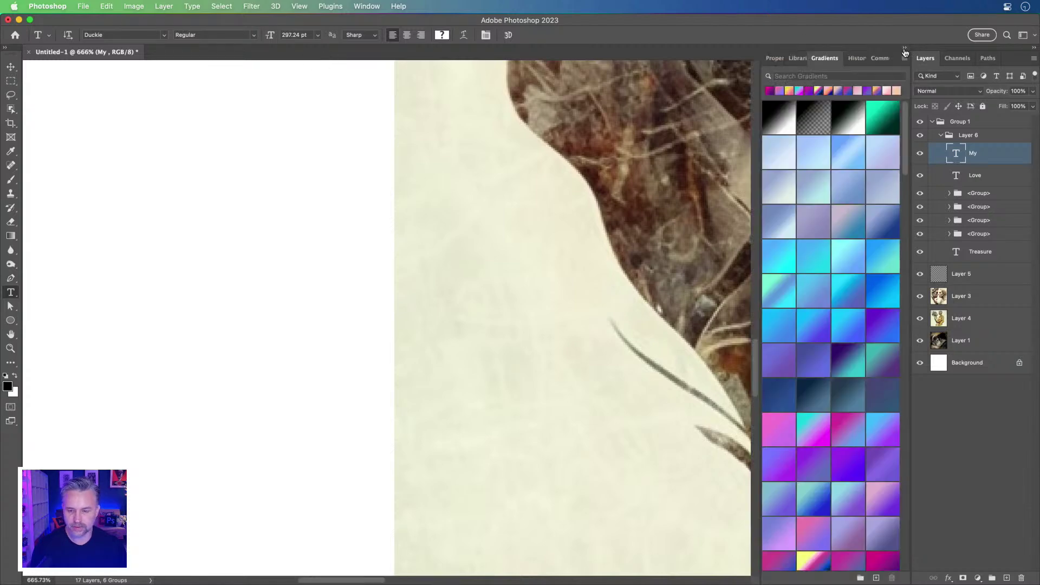
{"action": "left_click", "coordinate": [774, 58]}
{"action": "left_click", "coordinate": [867, 178]}
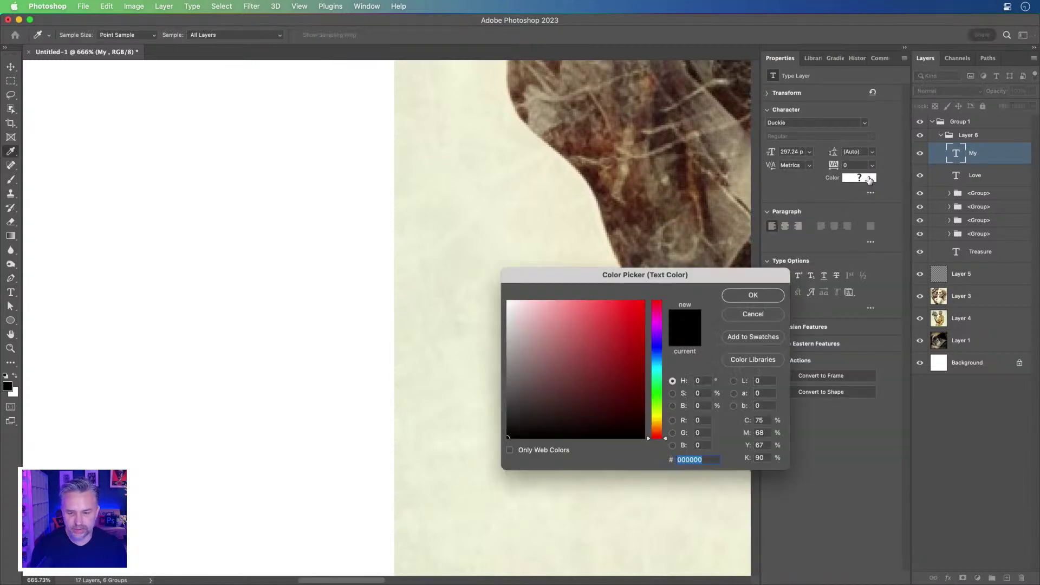
{"action": "left_click", "coordinate": [604, 348]}
{"action": "key", "text": "Escape"}
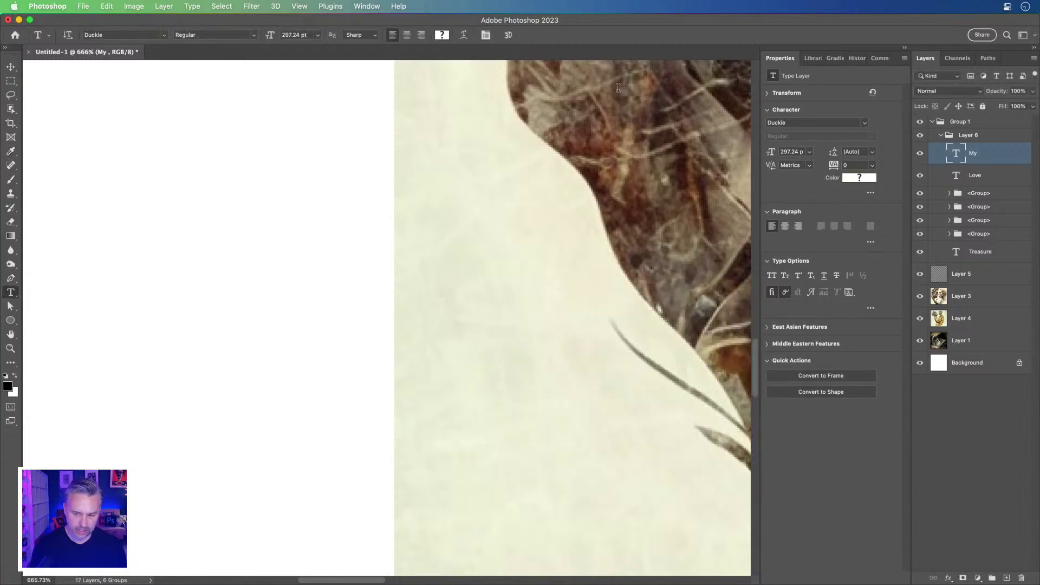
{"action": "key", "text": "super+0"}
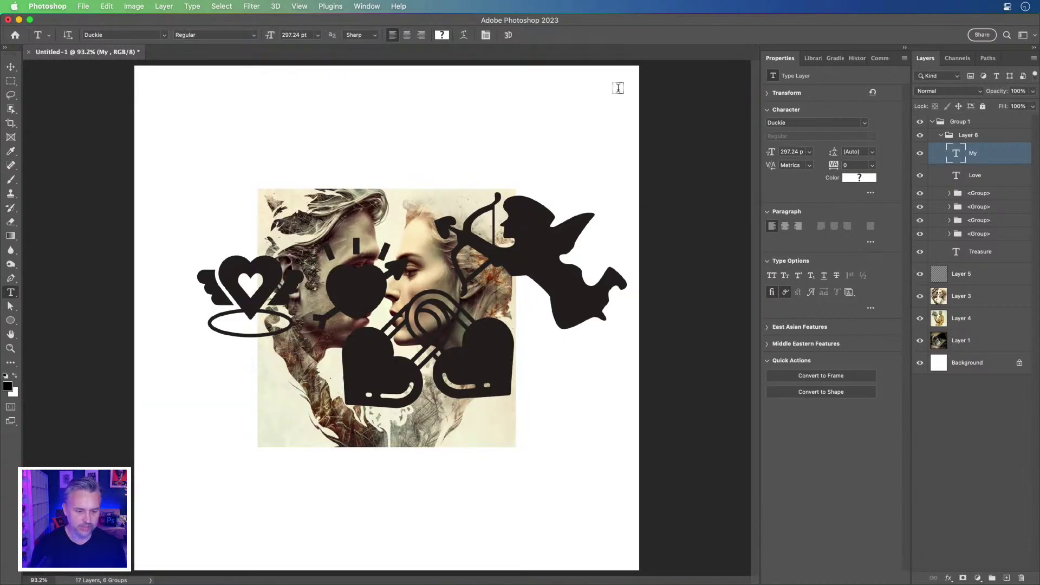
Delete the My, Love and Treasure text layers from the pasted Layer 6 group
{"action": "left_click", "coordinate": [10, 67]}
{"action": "left_click", "coordinate": [971, 176], "text": "shift"}
{"action": "key", "text": "Delete"}
{"action": "left_click", "coordinate": [965, 210]}
{"action": "key", "text": "Delete"}
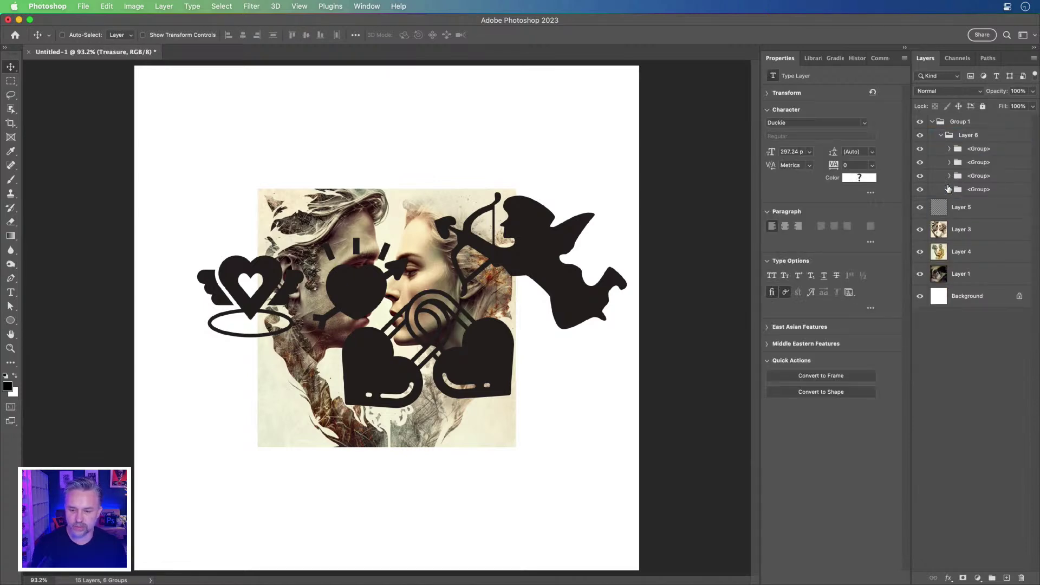
Expand the four nested icon groups in Layer 6 to examine their path layers
{"action": "left_click", "coordinate": [949, 190]}
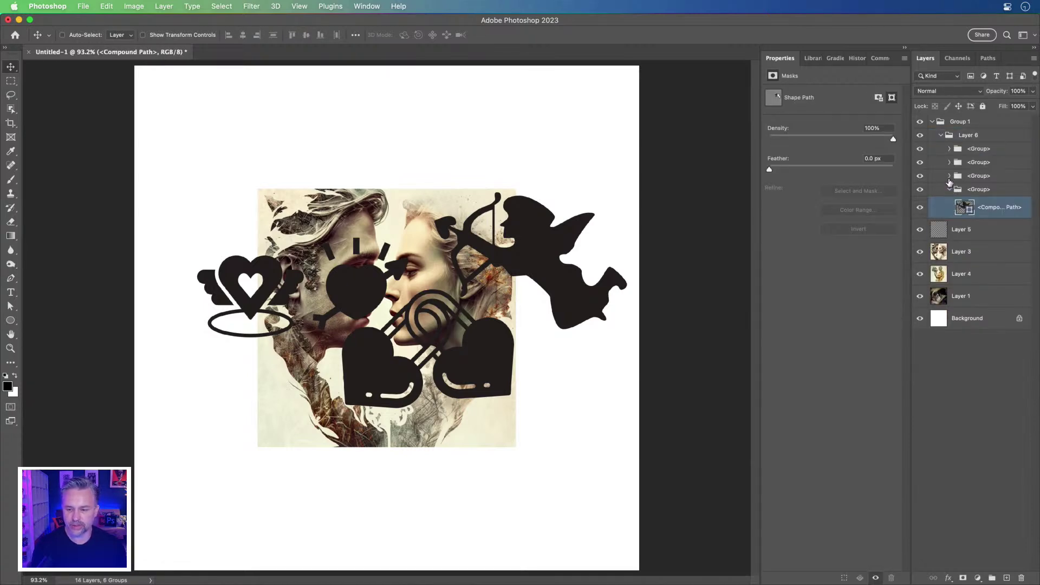
{"action": "left_click", "coordinate": [949, 176]}
{"action": "left_click", "coordinate": [949, 162]}
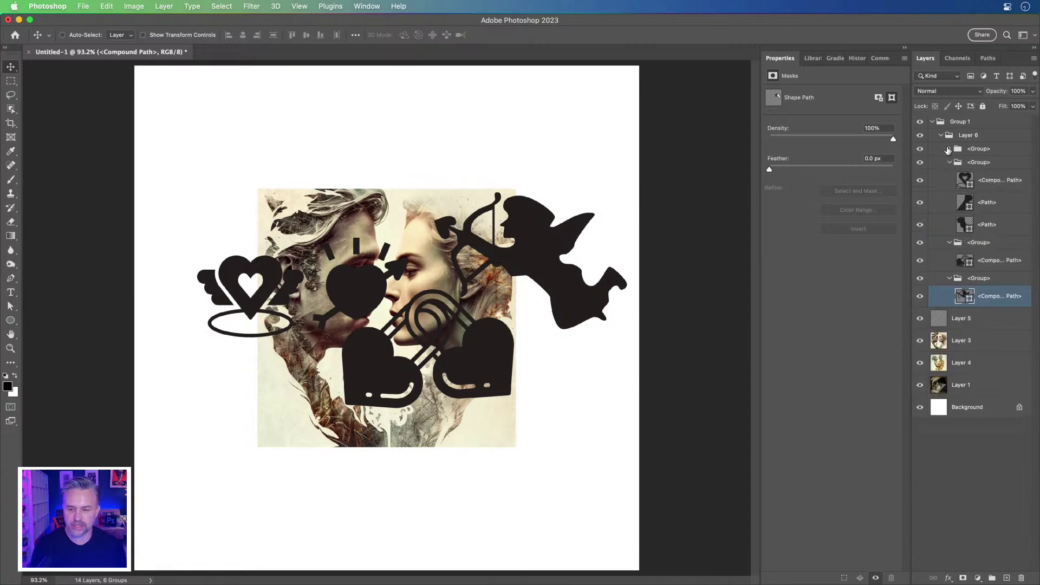
{"action": "left_click", "coordinate": [948, 150]}
{"action": "left_click", "coordinate": [949, 150]}
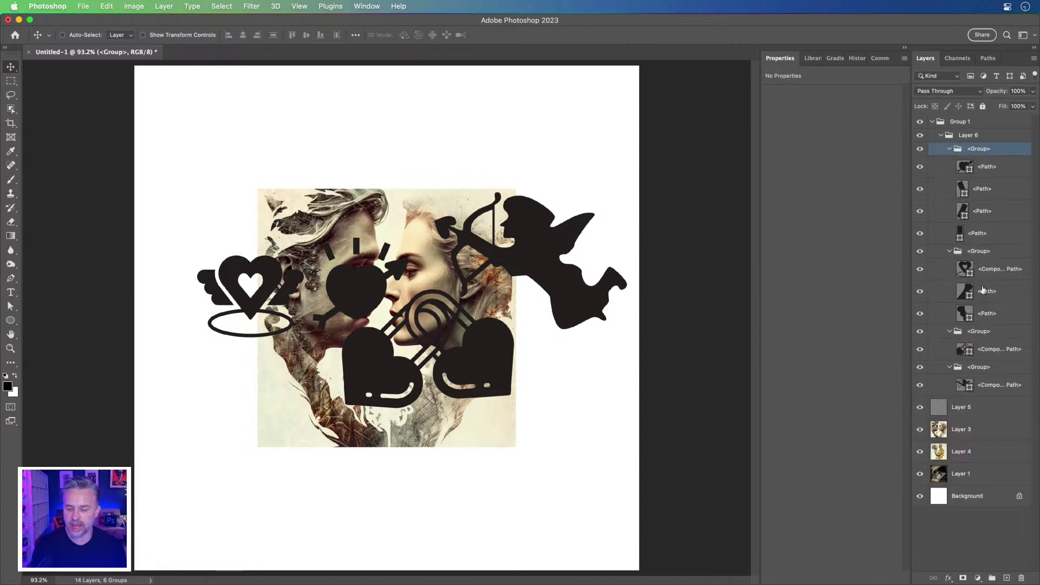
Ungroup Layer 6 and its four nested groups, leaving the path layers directly inside Group 1
{"action": "right_click", "coordinate": [990, 136]}
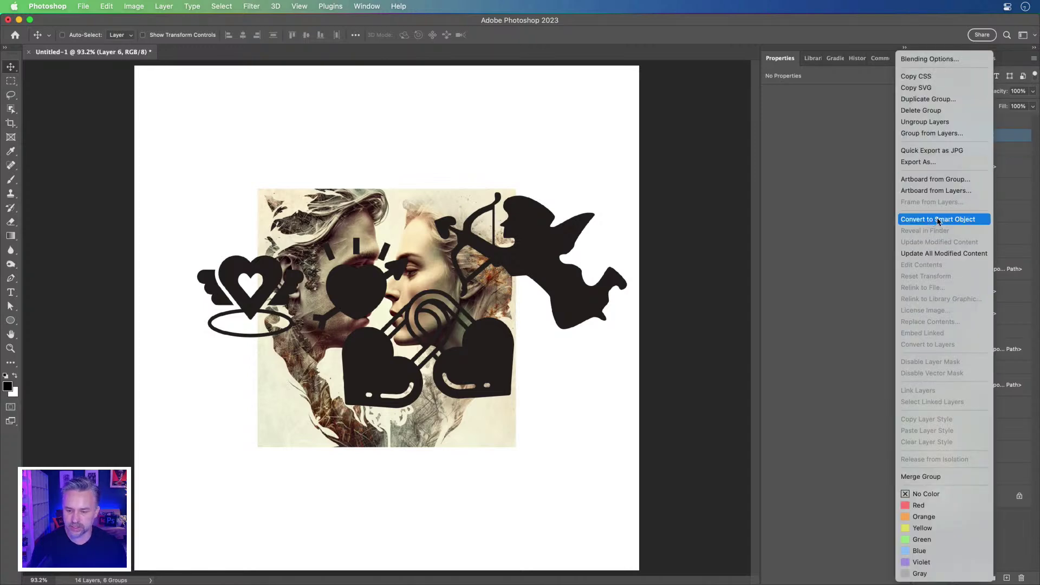
{"action": "left_click", "coordinate": [945, 124]}
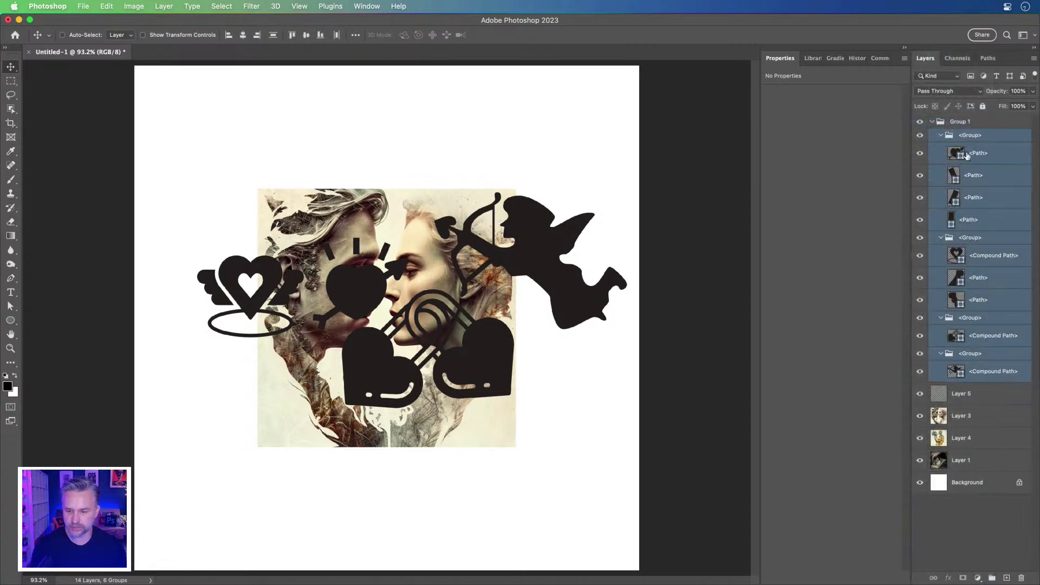
{"action": "right_click", "coordinate": [962, 137]}
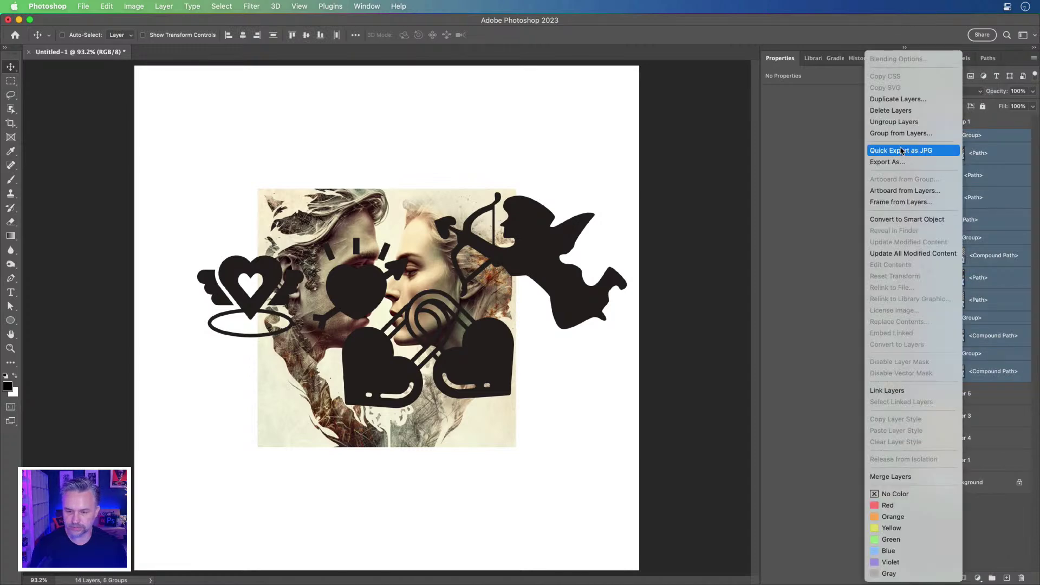
{"action": "left_click", "coordinate": [918, 122]}
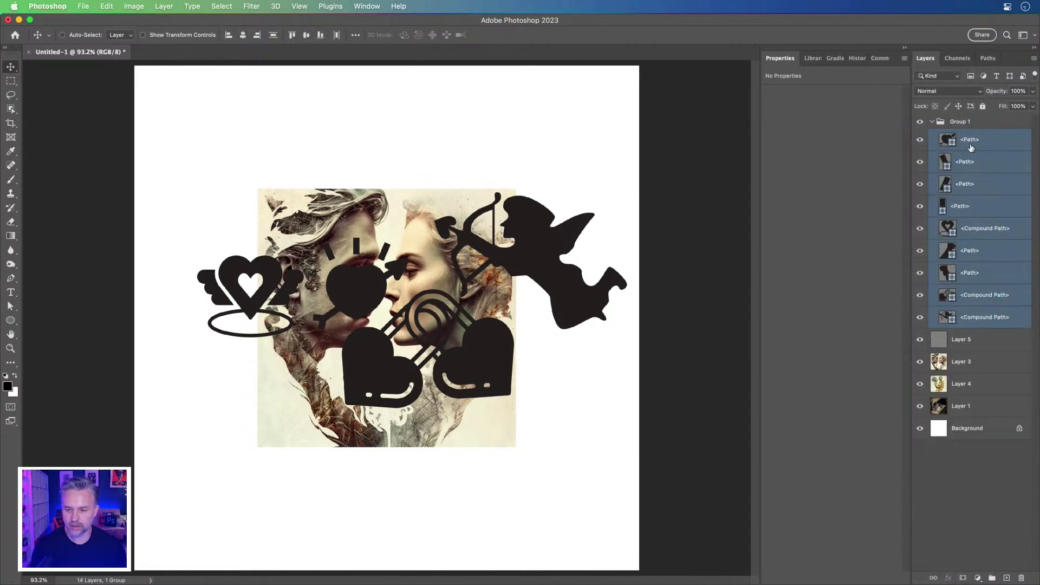
Delete the empty Layer 5 and hide Layer 3, Layer 4 and Layer 1
{"action": "left_click", "coordinate": [965, 345]}
{"action": "key", "text": "BackSpace"}
{"action": "left_click", "coordinate": [969, 143]}
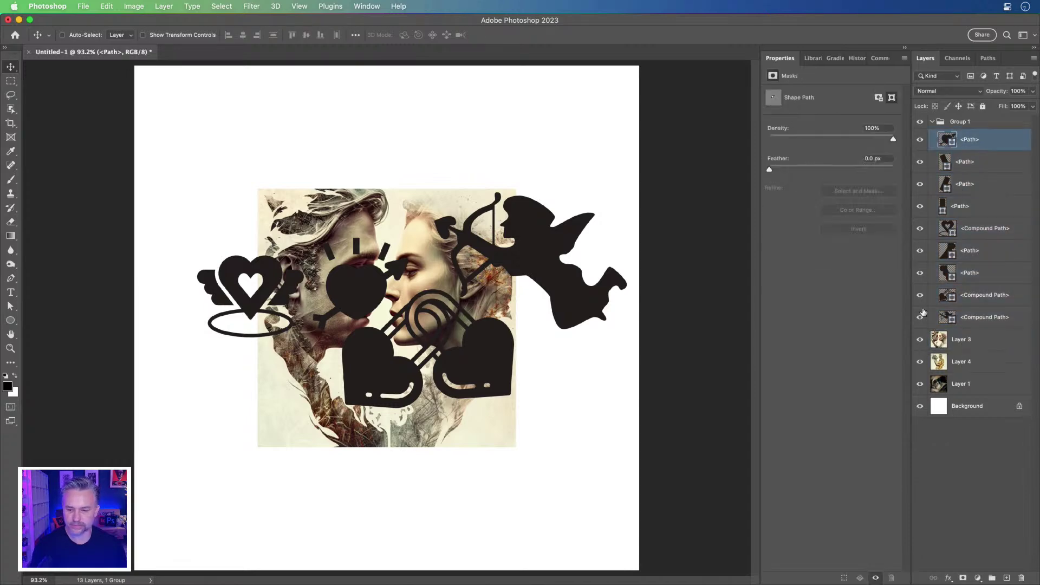
{"action": "left_click_drag", "start_coordinate": [921, 341], "coordinate": [919, 389]}
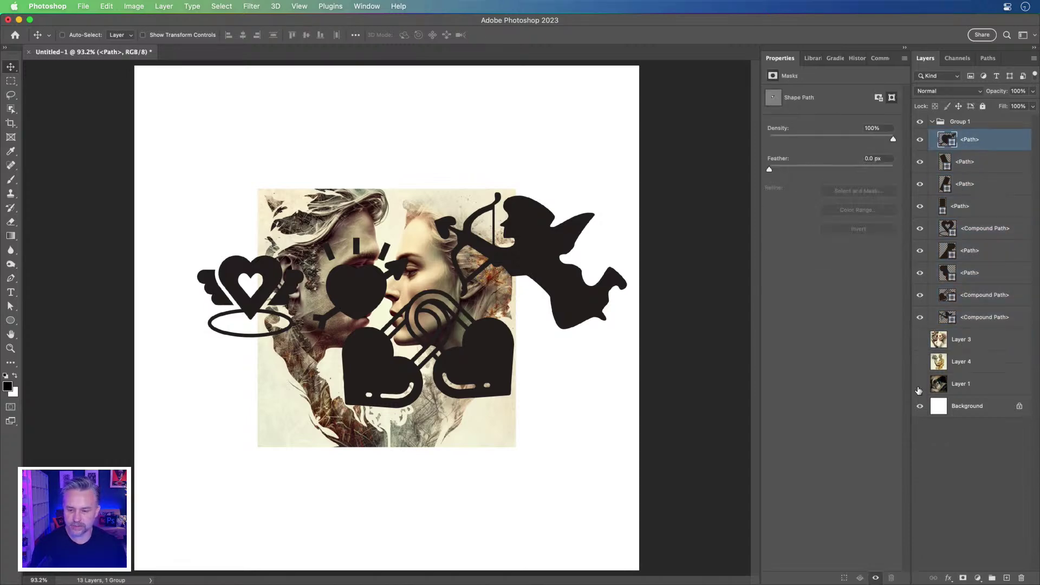
{"action": "left_click", "coordinate": [974, 298], "text": "shift"}
{"action": "key", "text": "super+t"}
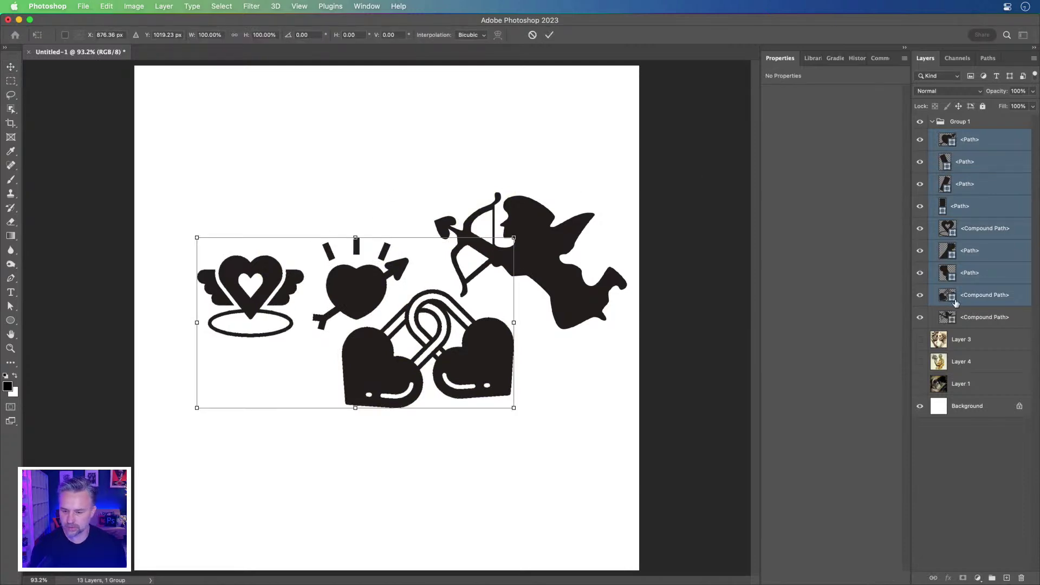
{"action": "key", "text": "Escape"}
Scale all nine path layers in Group 1 down together to about 69.5% and move the icons nearer the canvas centre
{"action": "left_click", "coordinate": [975, 319]}
{"action": "left_click", "coordinate": [977, 139], "text": "shift"}
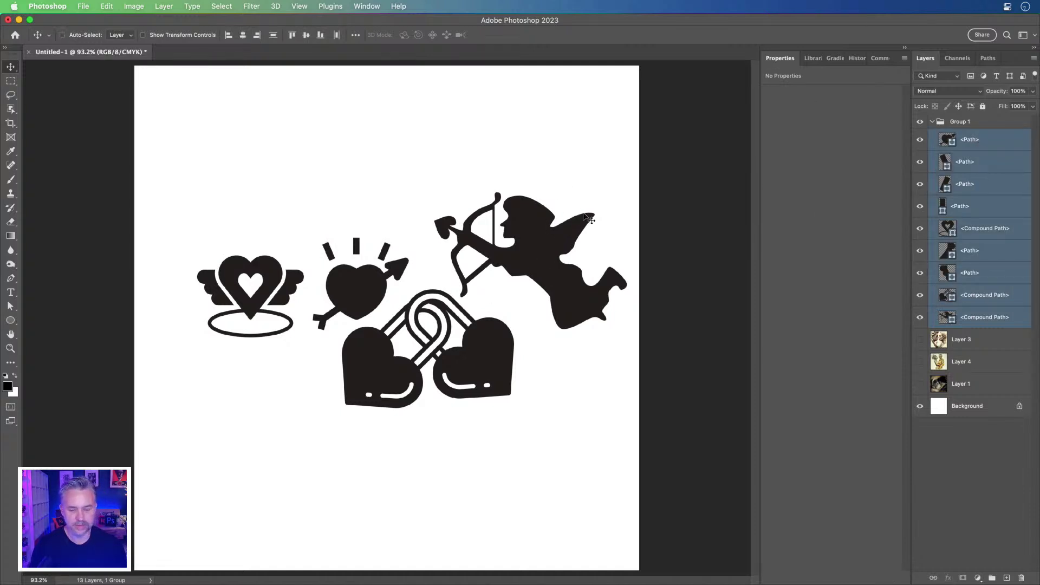
{"action": "key", "text": "super+t"}
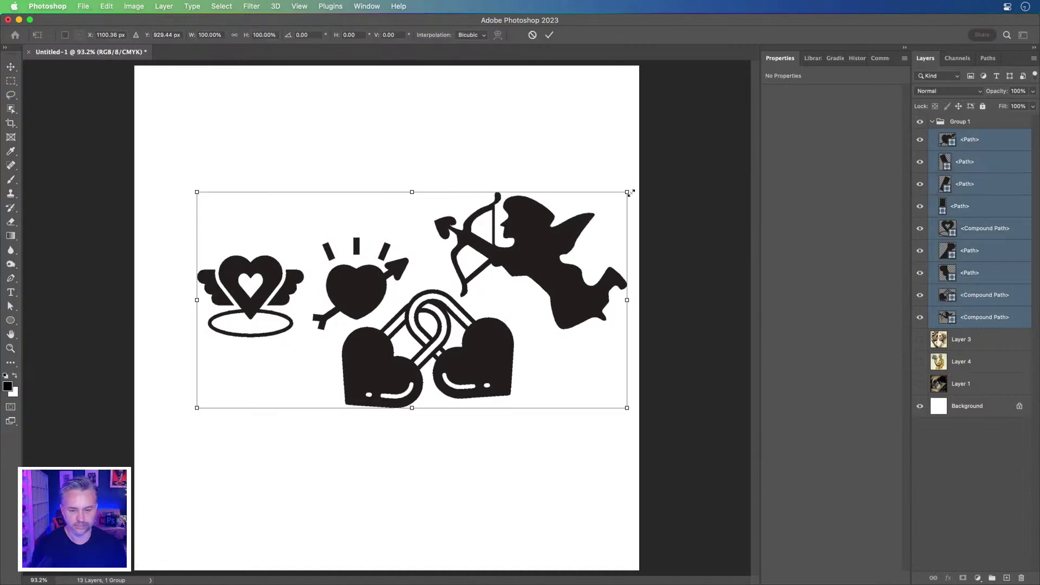
{"action": "left_click_drag", "start_coordinate": [564, 186], "coordinate": [471, 211]}
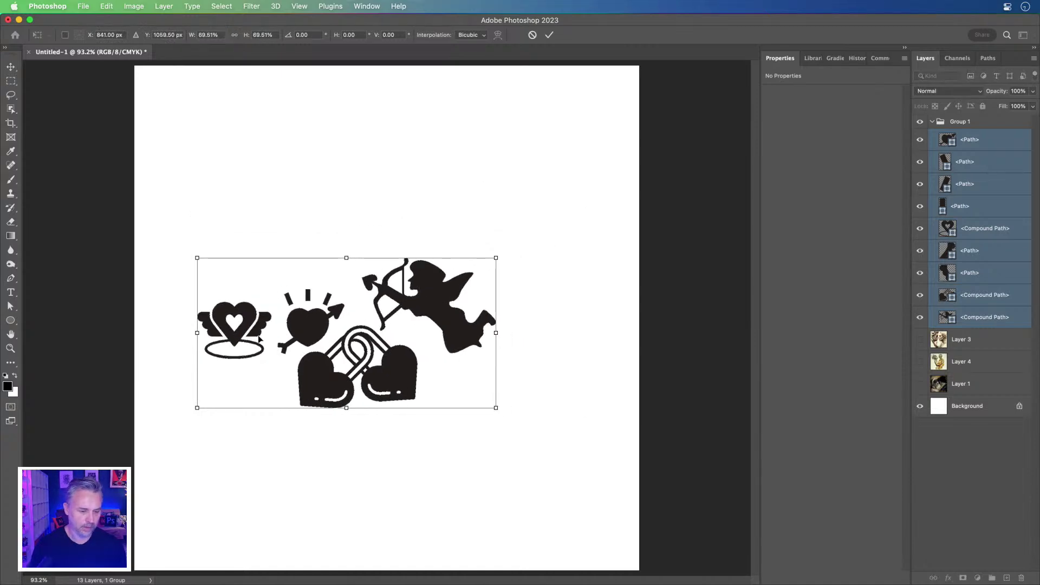
{"action": "key", "text": "Return"}
{"action": "left_click_drag", "start_coordinate": [246, 342], "coordinate": [301, 320]}
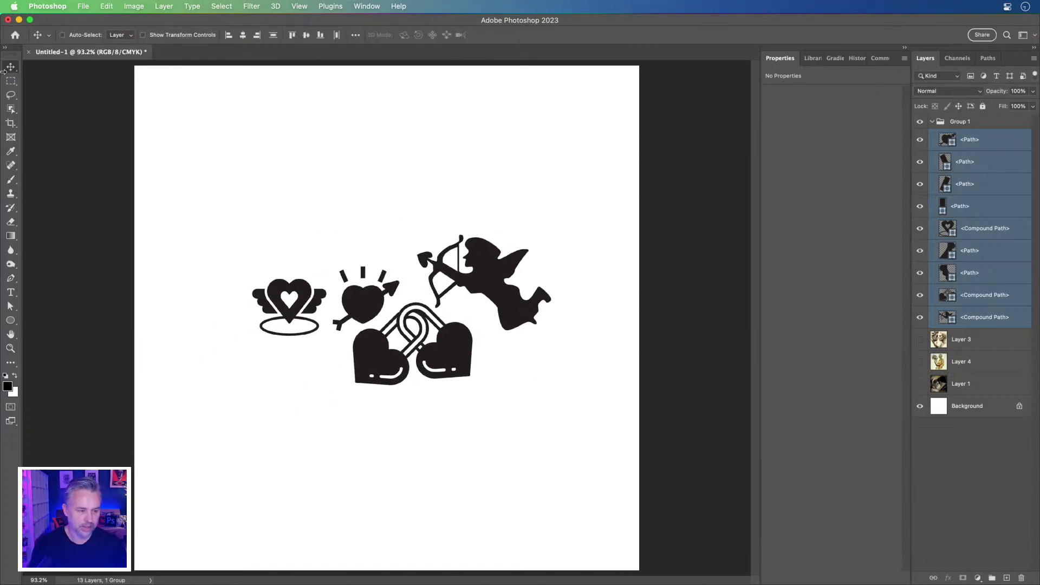
Move only the cupid icon slightly up and left, closer to the arrow-pierced heart
{"action": "left_click", "coordinate": [10, 81]}
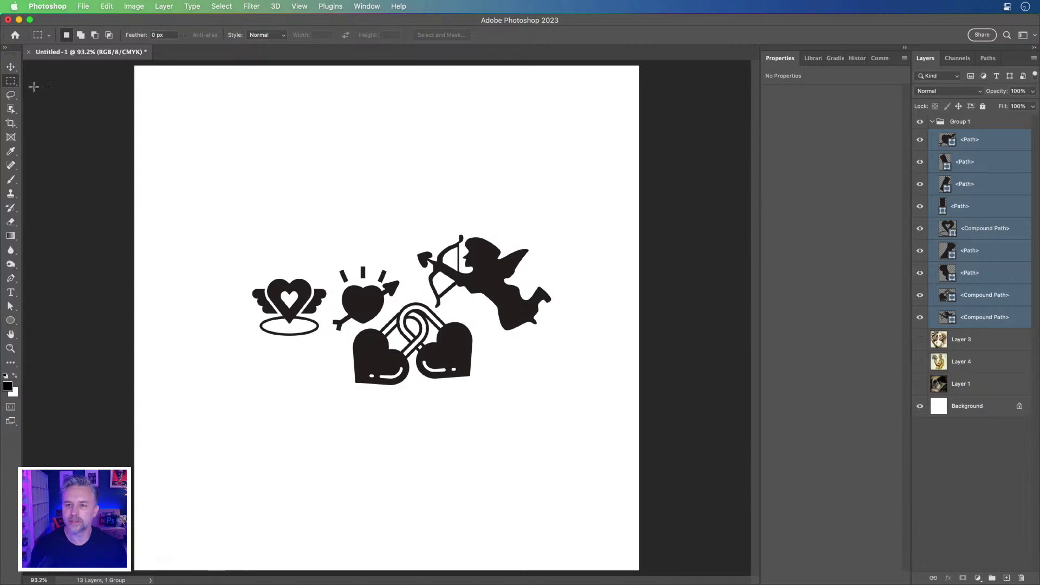
{"action": "left_click", "coordinate": [11, 68]}
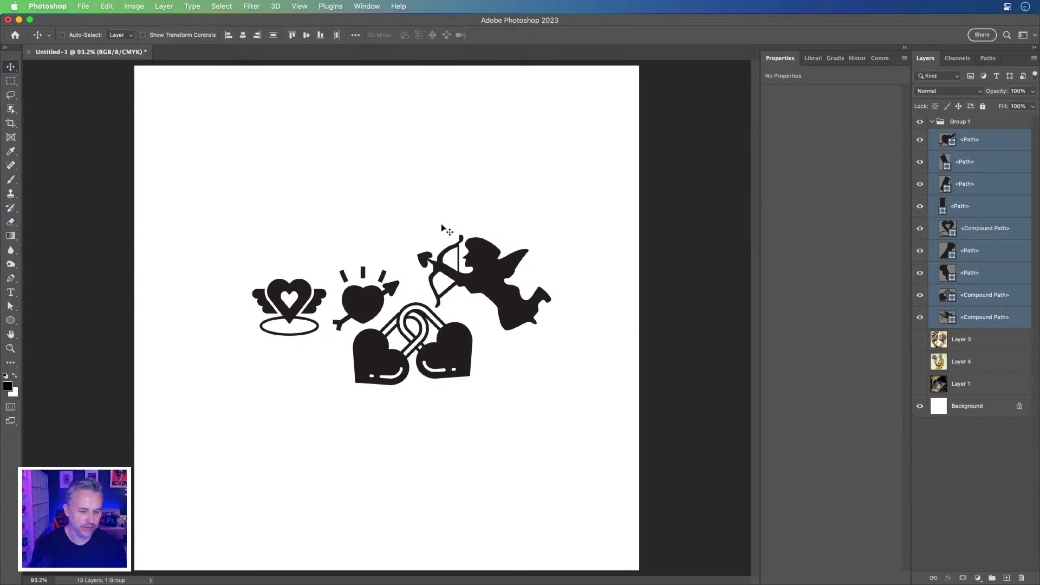
{"action": "left_click", "coordinate": [998, 192]}
{"action": "left_click", "coordinate": [978, 140]}
{"action": "left_click", "coordinate": [463, 279]}
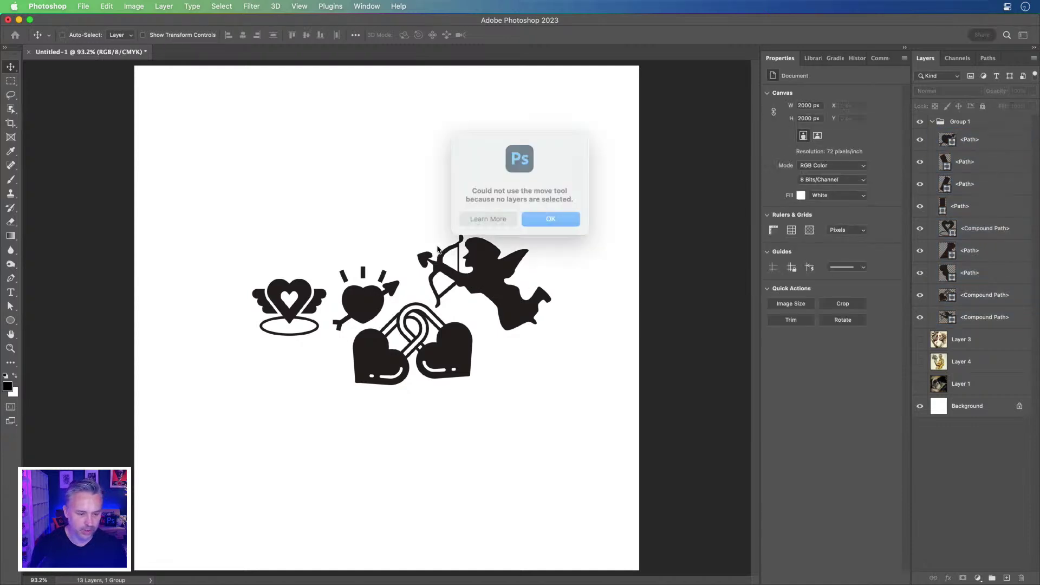
{"action": "left_click", "coordinate": [535, 225]}
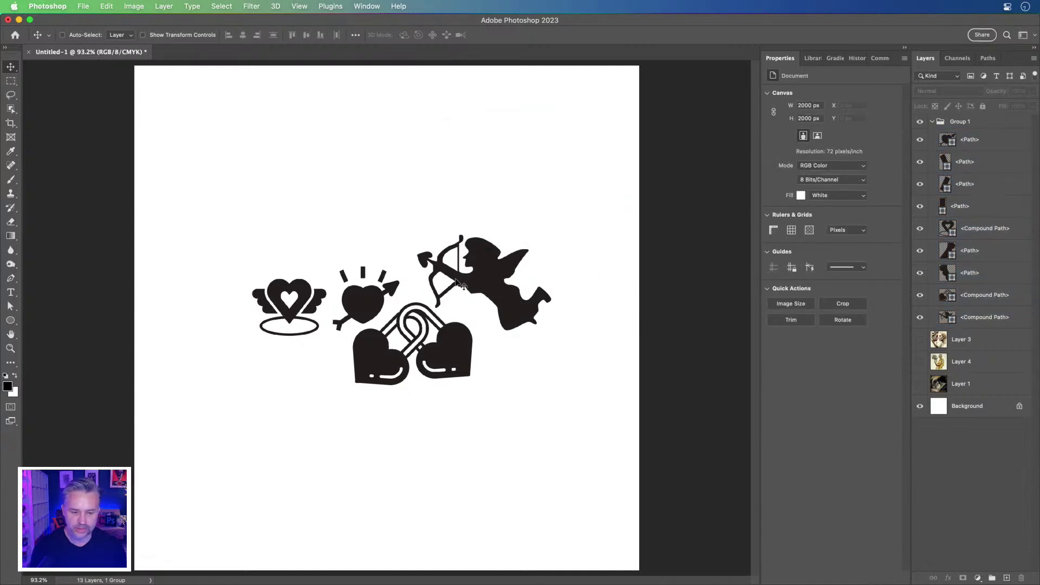
{"action": "left_click", "coordinate": [489, 283], "text": "super"}
{"action": "mouse_move", "coordinate": [480, 261]}
{"action": "left_mouse_down"}
{"action": "mouse_move", "coordinate": [445, 245]}
{"action": "mouse_move", "coordinate": [467, 274]}
{"action": "left_mouse_up"}
Try to move the winged heart's centre shape away from its wings, and undo the move
{"action": "left_click", "coordinate": [274, 287], "text": "super"}
{"action": "left_click_drag", "start_coordinate": [274, 287], "coordinate": [286, 337]}
{"action": "key", "text": "super+z"}
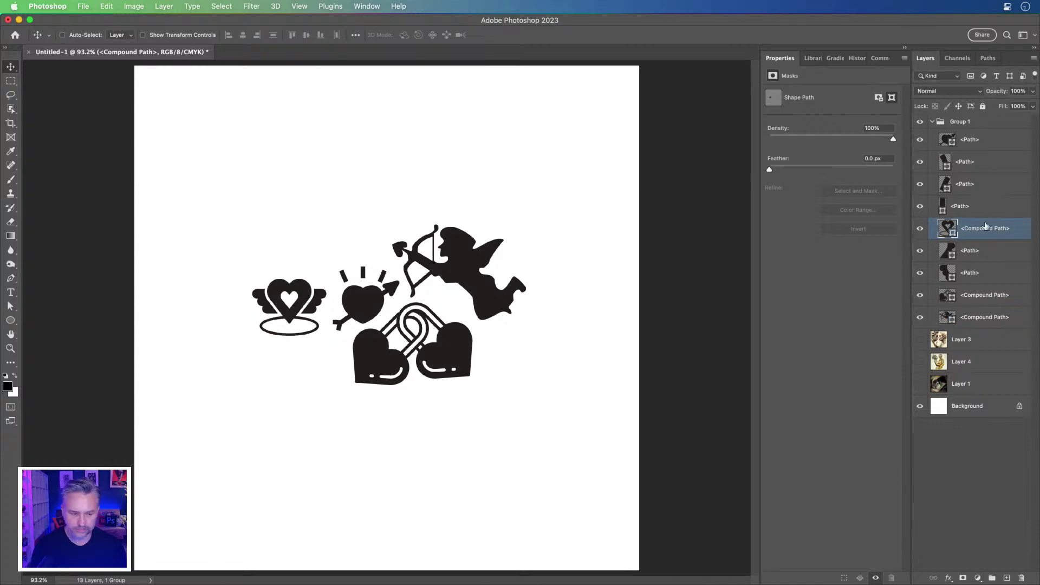
Select the four path layers of the arrow-pierced heart and hide the other five path layers in Group 1
{"action": "mouse_move", "coordinate": [920, 162]}
{"action": "left_mouse_down"}
{"action": "mouse_move", "coordinate": [919, 209]}
{"action": "mouse_move", "coordinate": [919, 163]}
{"action": "left_mouse_up"}
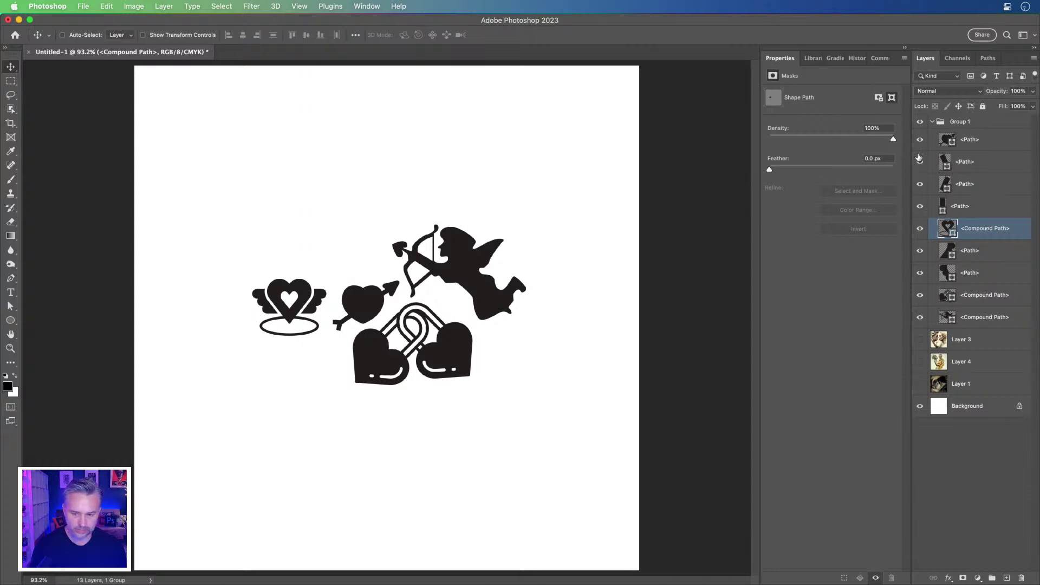
{"action": "left_click", "coordinate": [919, 140]}
{"action": "left_click", "coordinate": [919, 140]}
{"action": "left_click", "coordinate": [966, 142]}
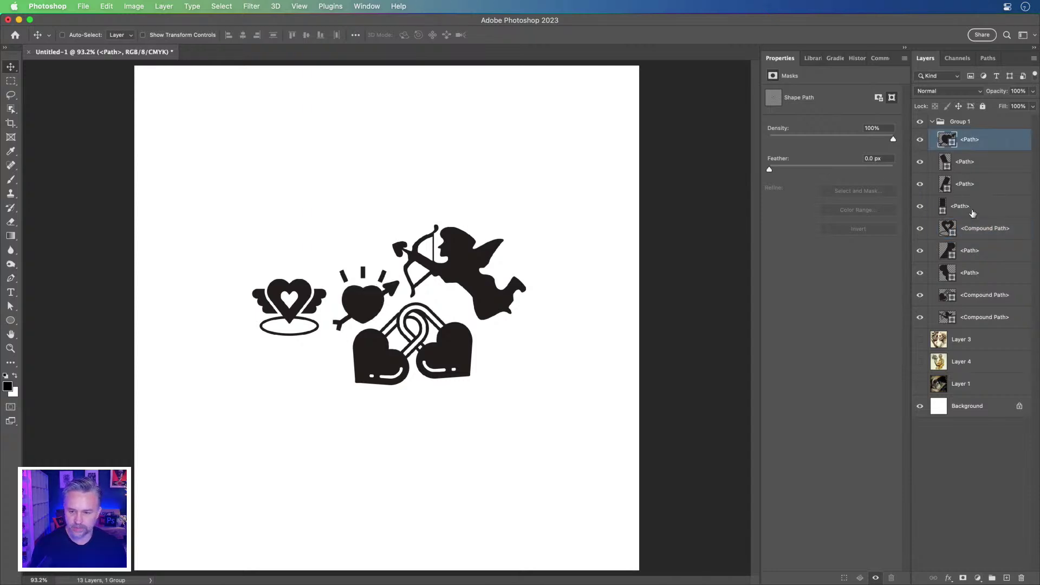
{"action": "left_click", "coordinate": [969, 212], "text": "shift"}
{"action": "left_click", "coordinate": [919, 207]}
{"action": "left_click_drag", "start_coordinate": [923, 210], "coordinate": [921, 319]}
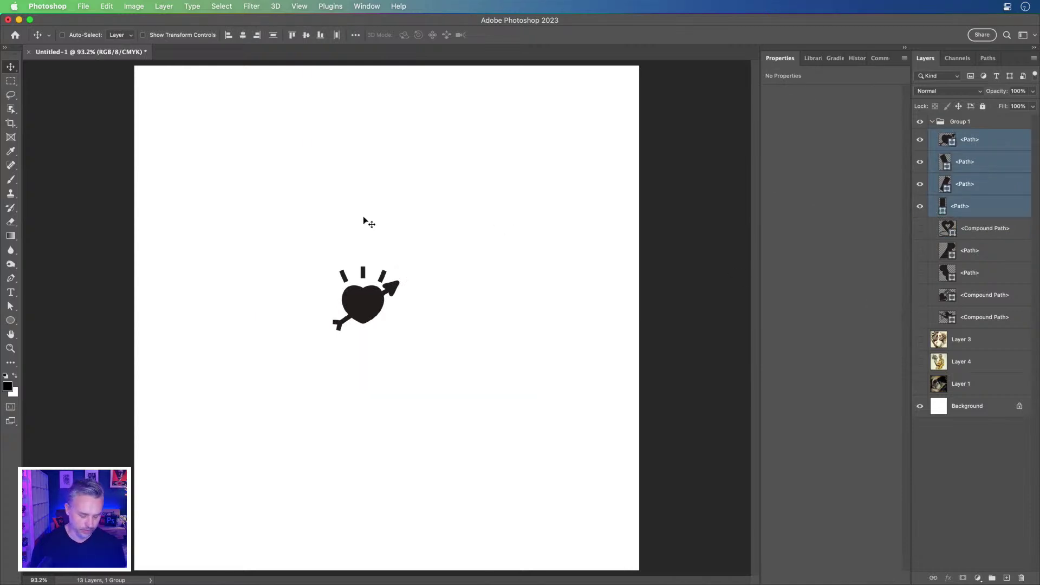
Merge the four path layers of the arrow-pierced heart and its rays into one shape layer
{"action": "key", "text": "super+equal"}
{"action": "key", "text": "super+equal"}
{"action": "key", "text": "super+equal"}
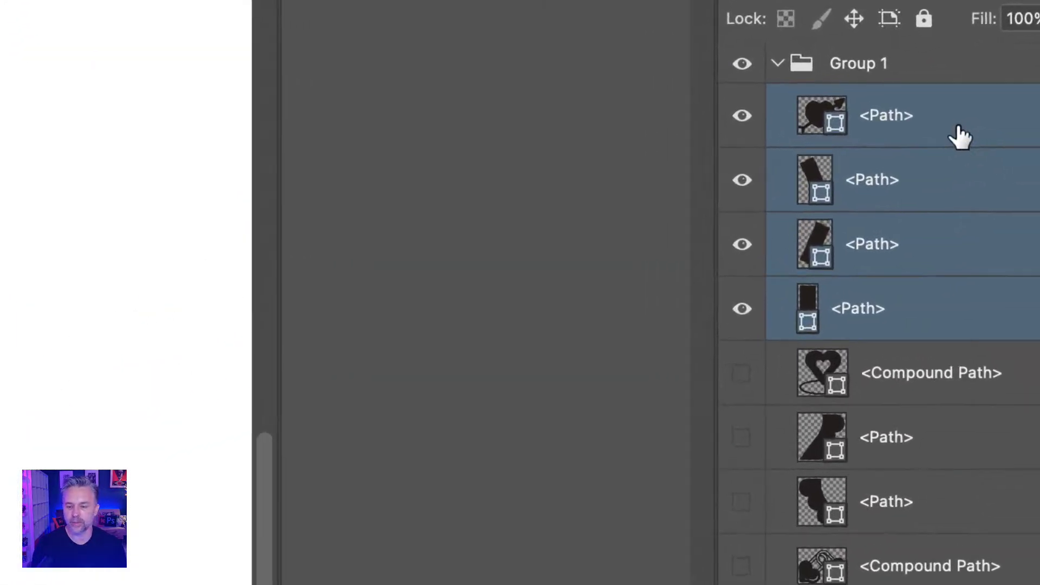
{"action": "right_click", "coordinate": [959, 135]}
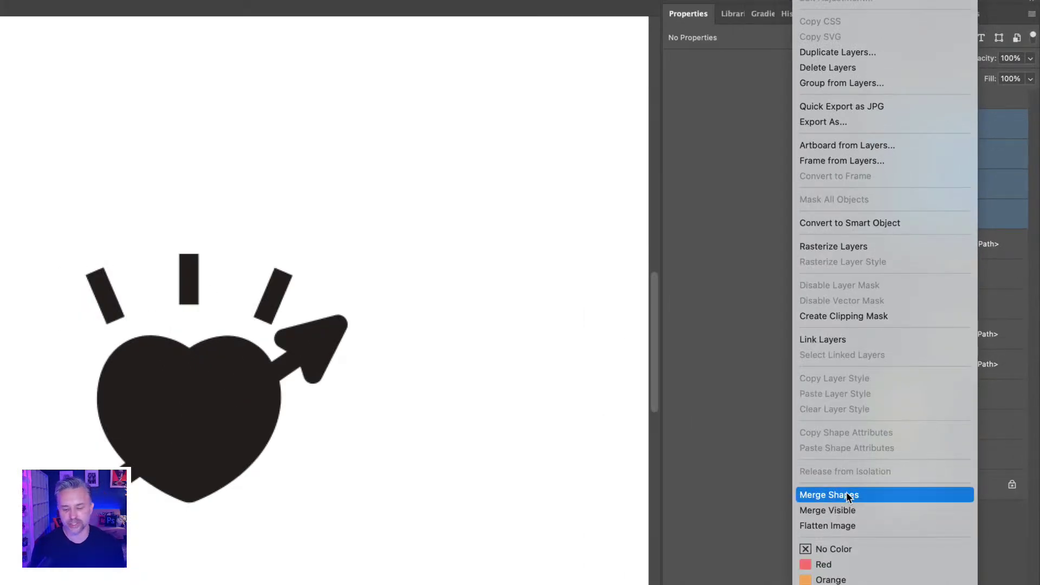
{"action": "left_click", "coordinate": [849, 497]}
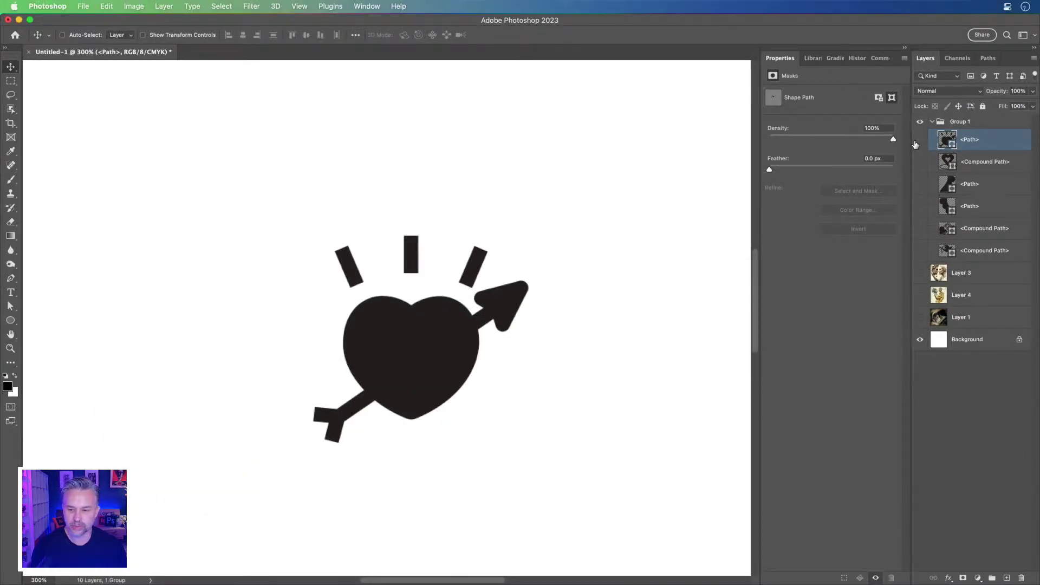
Hide the merged arrow-pierced heart and show only the three path layers of the winged heart
{"action": "left_click", "coordinate": [916, 145]}
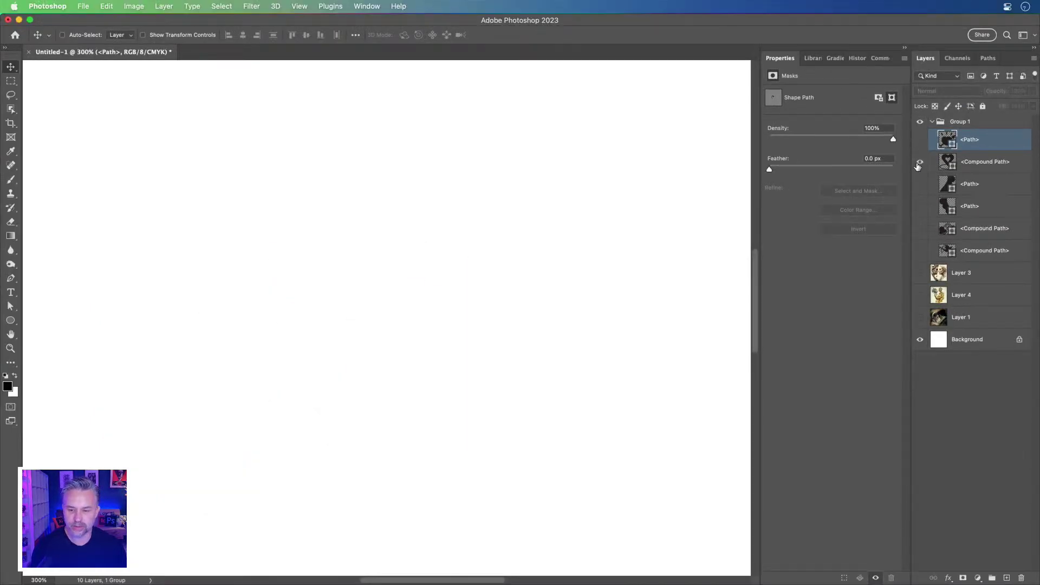
{"action": "left_click", "coordinate": [920, 161]}
{"action": "left_click", "coordinate": [920, 183]}
{"action": "left_click", "coordinate": [920, 206]}
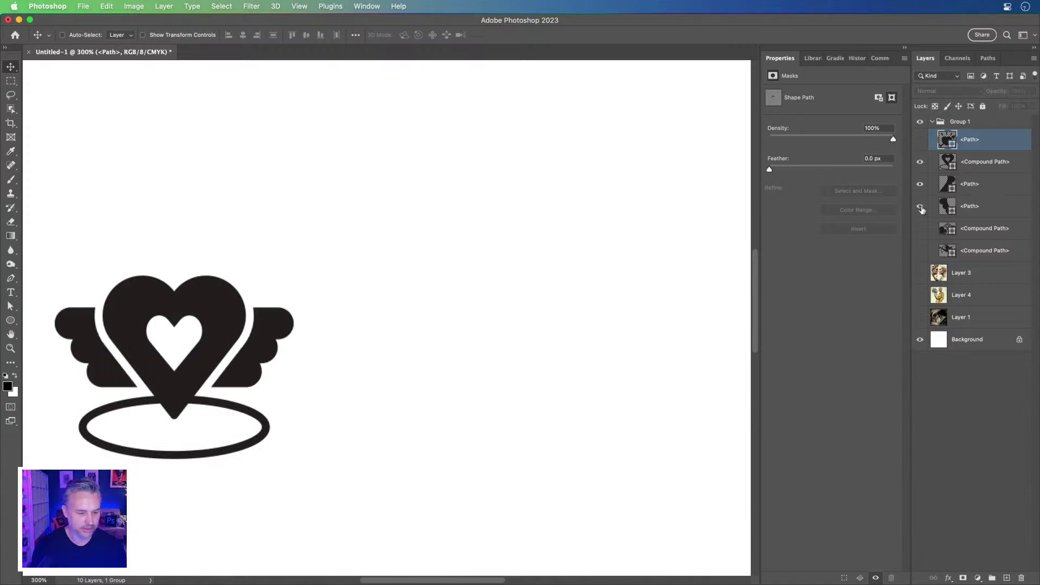
Merge the winged heart's compound path and two wing paths into one shape layer
{"action": "left_click", "coordinate": [975, 210]}
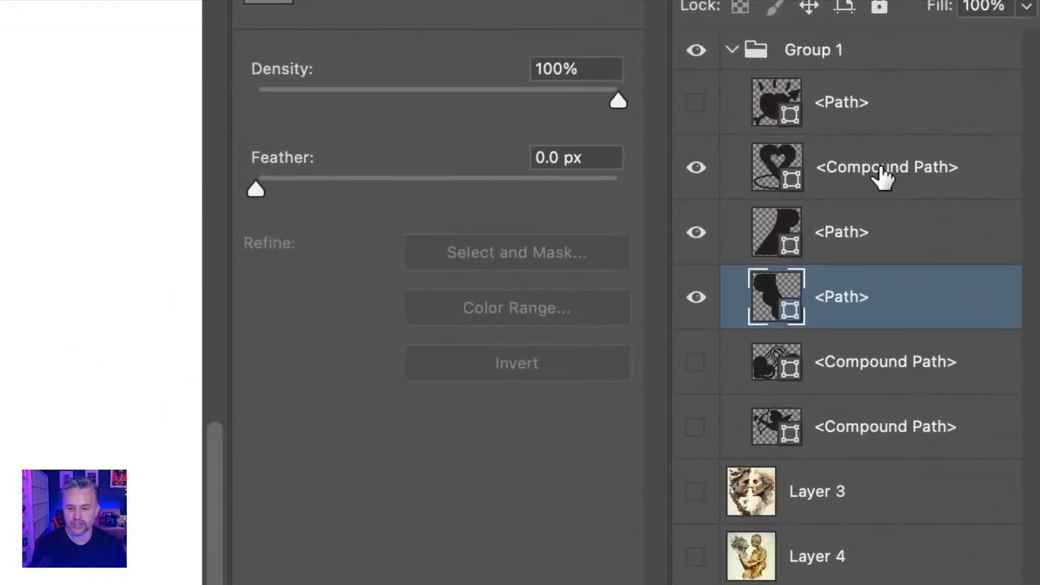
{"action": "left_click", "coordinate": [982, 162], "text": "shift"}
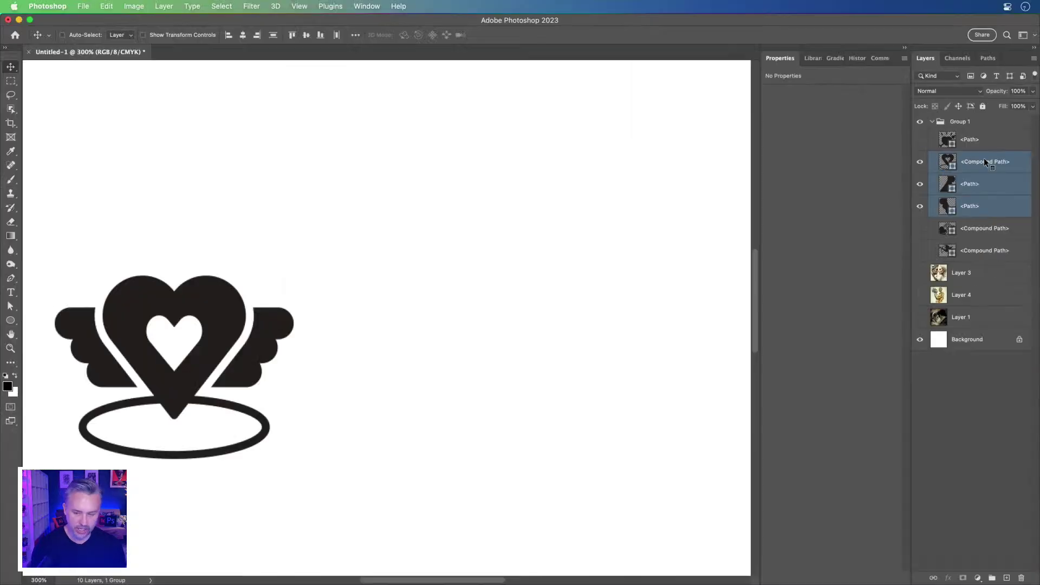
{"action": "right_click", "coordinate": [883, 163]}
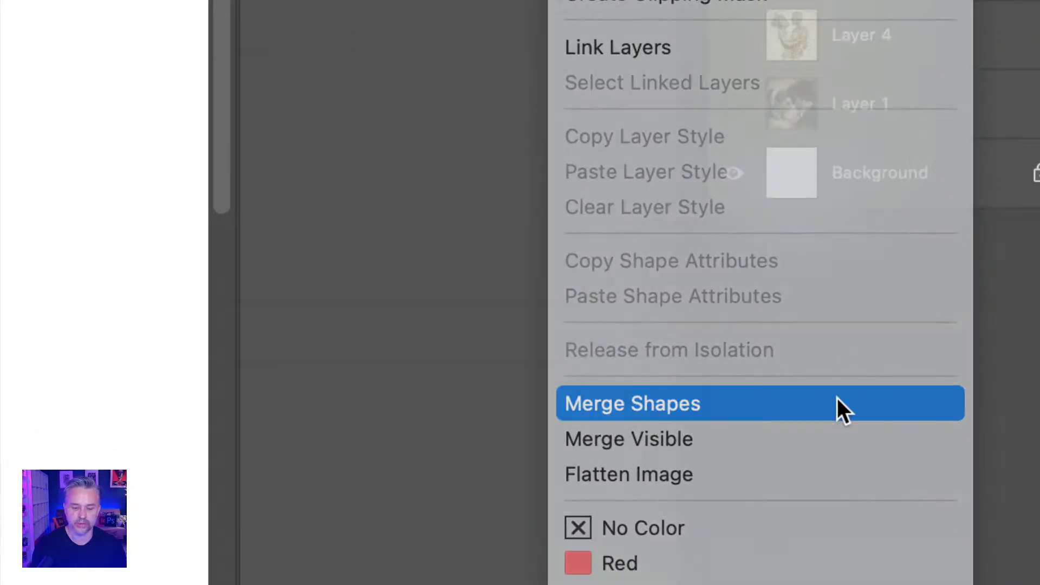
{"action": "left_click", "coordinate": [838, 403]}
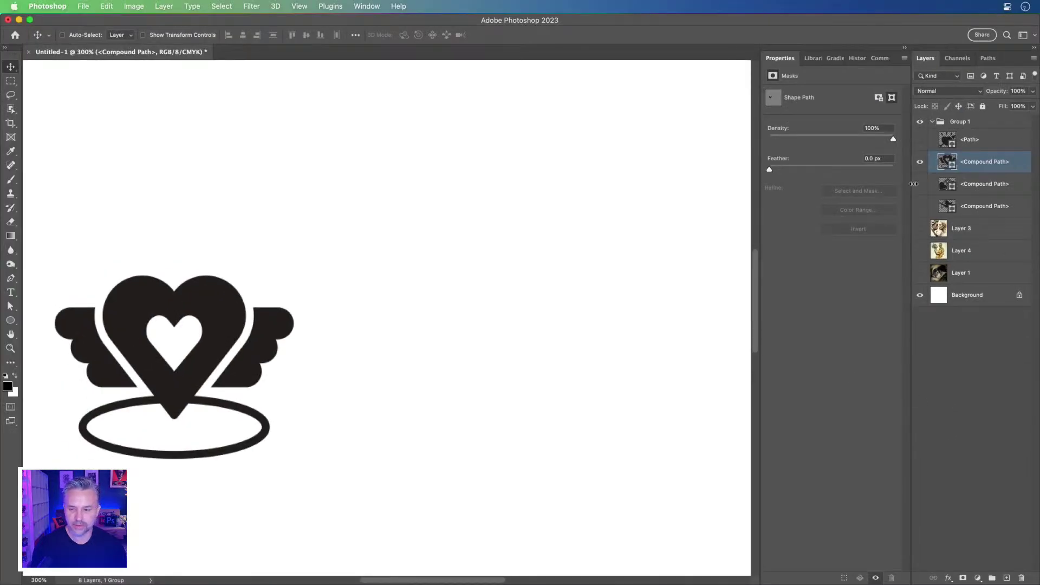
Show the padlock, cupid and arrow-pierced heart layers again
{"action": "left_click", "coordinate": [919, 184]}
{"action": "left_click", "coordinate": [919, 206]}
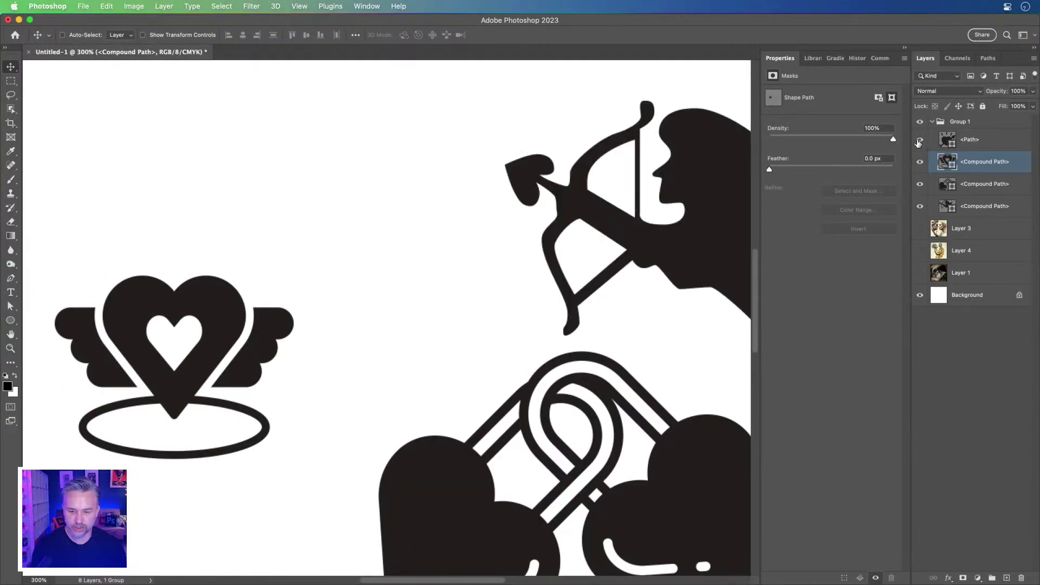
{"action": "left_click", "coordinate": [919, 140]}
Select the four icon layers in Group 1 and scale them down together to well below half their size
{"action": "key", "text": "super+minus"}
{"action": "key", "text": "super+minus"}
{"action": "key", "text": "super+minus"}
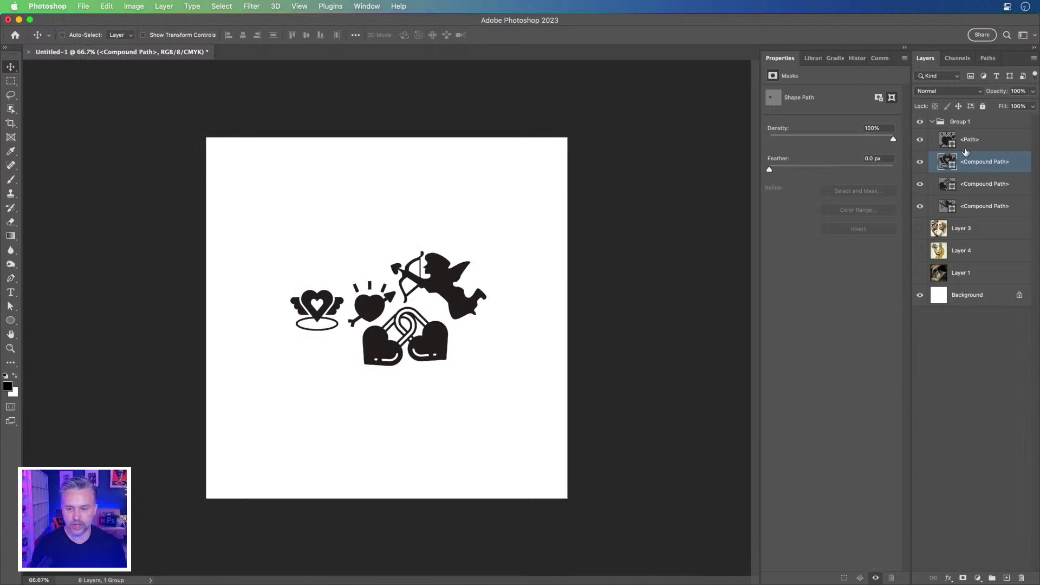
{"action": "left_click", "coordinate": [970, 142]}
{"action": "left_click", "coordinate": [981, 191], "text": "shift"}
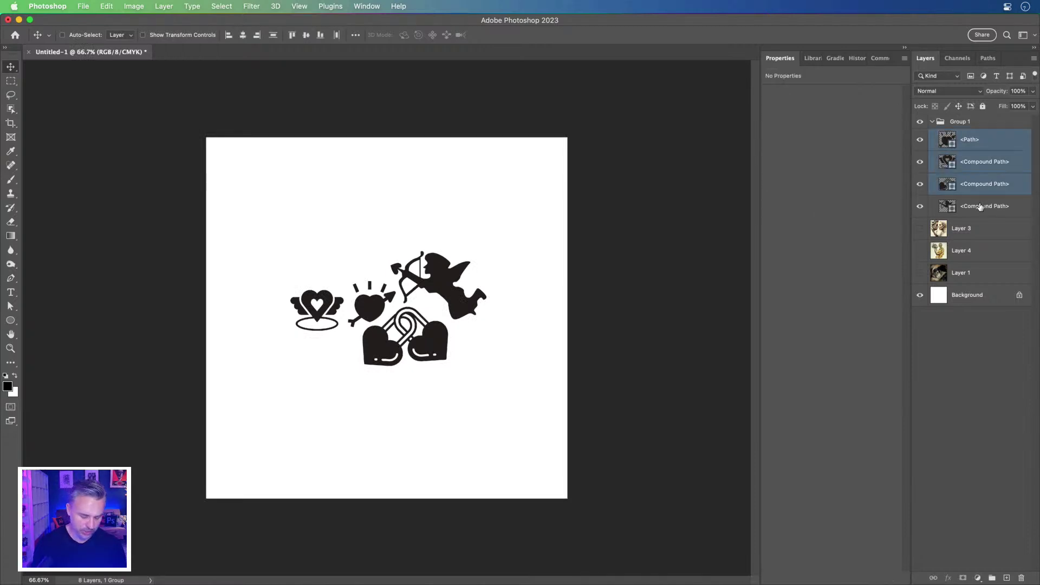
{"action": "left_click", "coordinate": [980, 207], "text": "shift"}
{"action": "key", "text": "super+t"}
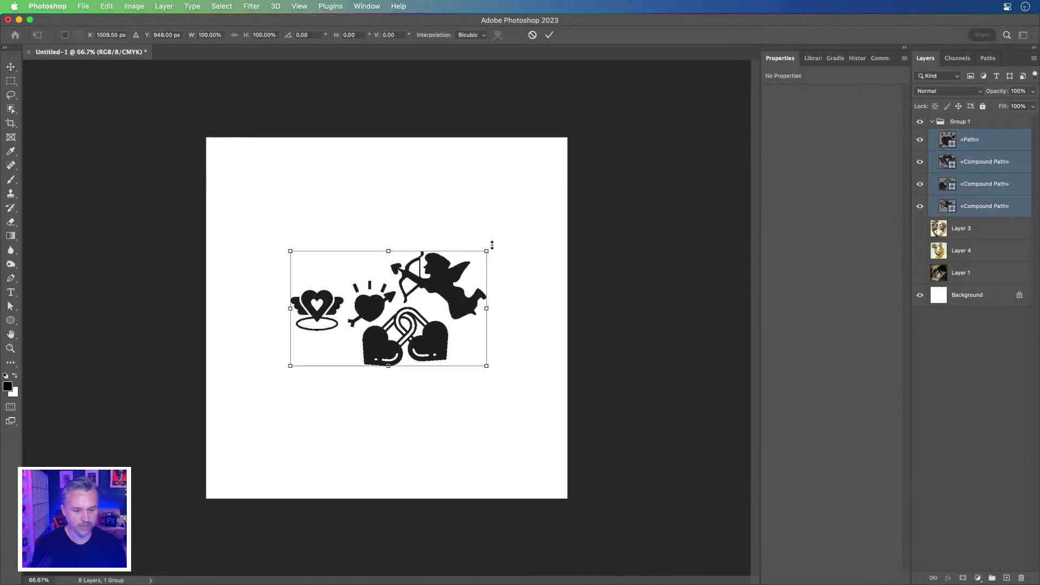
{"action": "mouse_move", "coordinate": [487, 249]}
{"action": "left_mouse_down"}
{"action": "mouse_move", "coordinate": [434, 284]}
{"action": "mouse_move", "coordinate": [352, 305]}
{"action": "mouse_move", "coordinate": [501, 238]}
{"action": "left_mouse_up"}
{"action": "key", "text": "Return"}
Draw a rectangular marquee of about 419 × 274 px around the four icons and hide the Background layer
{"action": "key", "text": "super+plus"}
{"action": "key", "text": "super+plus"}
{"action": "key", "text": "super+plus"}
{"action": "key", "text": "m"}
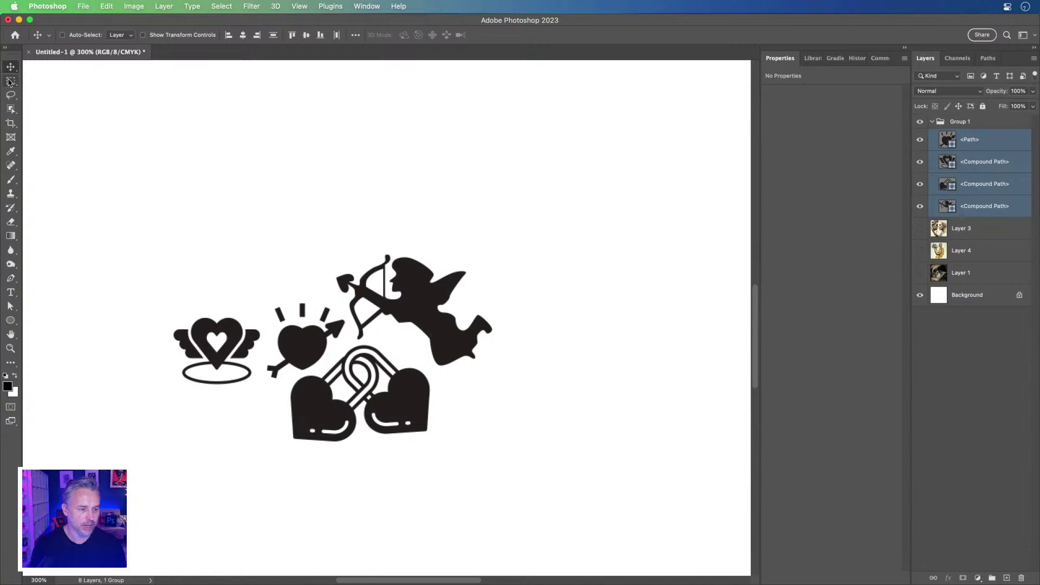
{"action": "left_click_drag", "start_coordinate": [162, 236], "coordinate": [504, 450]}
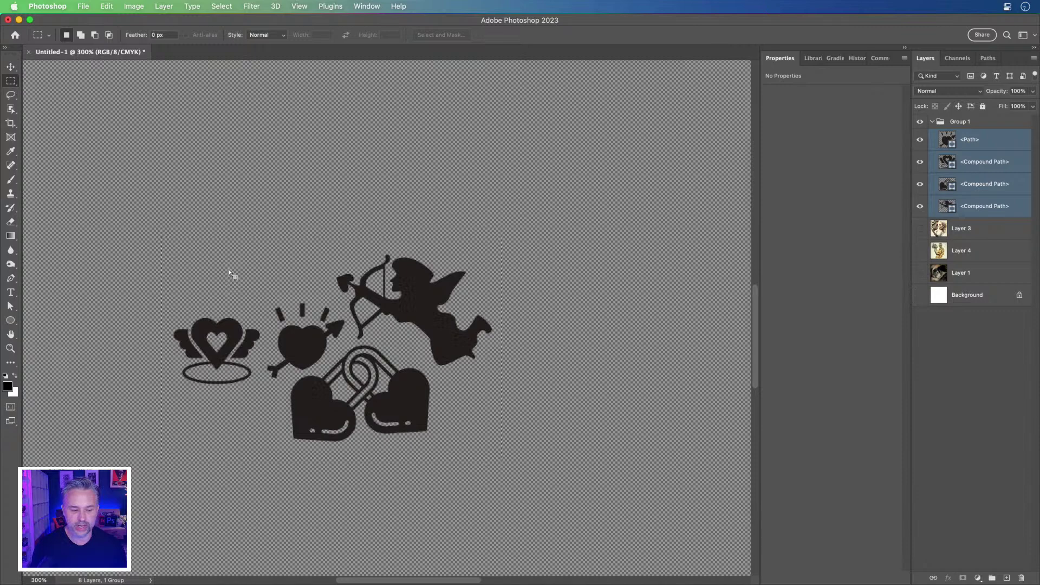
{"action": "left_click", "coordinate": [920, 295]}
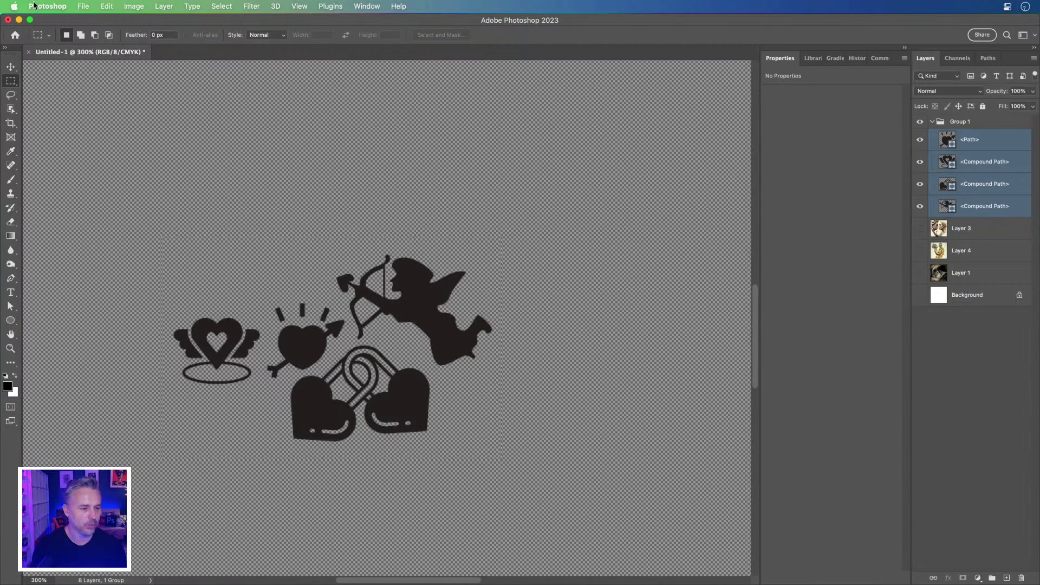
Define the selected area as a pattern named "love pattern"
{"action": "left_click", "coordinate": [105, 6]}
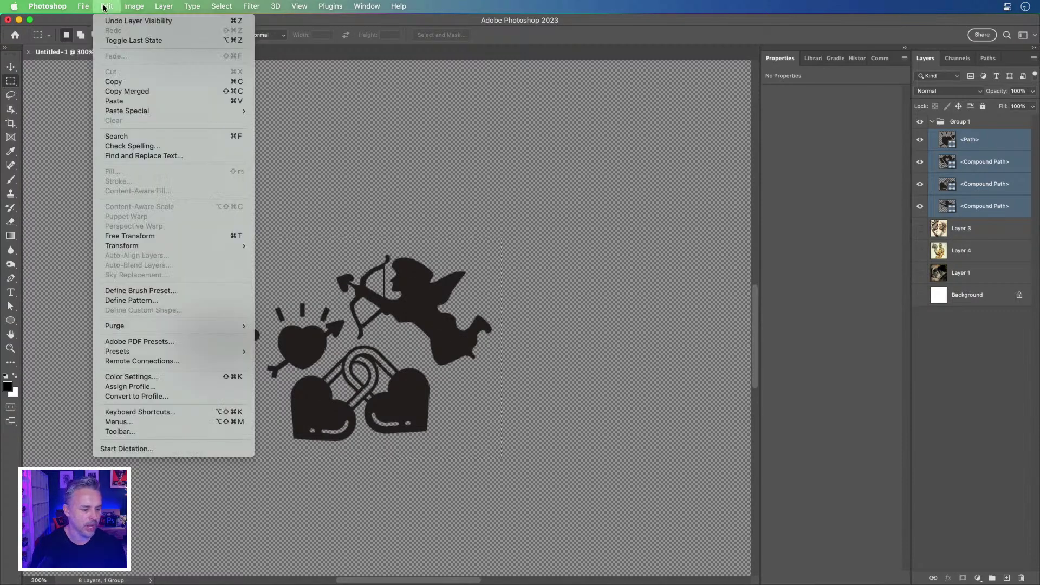
{"action": "left_click", "coordinate": [144, 304]}
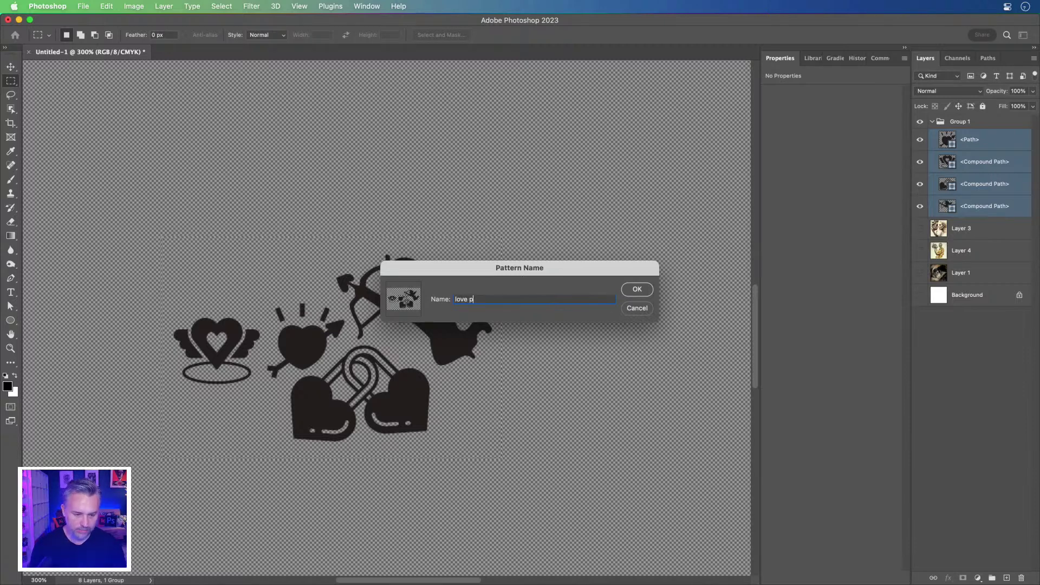
{"action": "key", "text": "Return"}
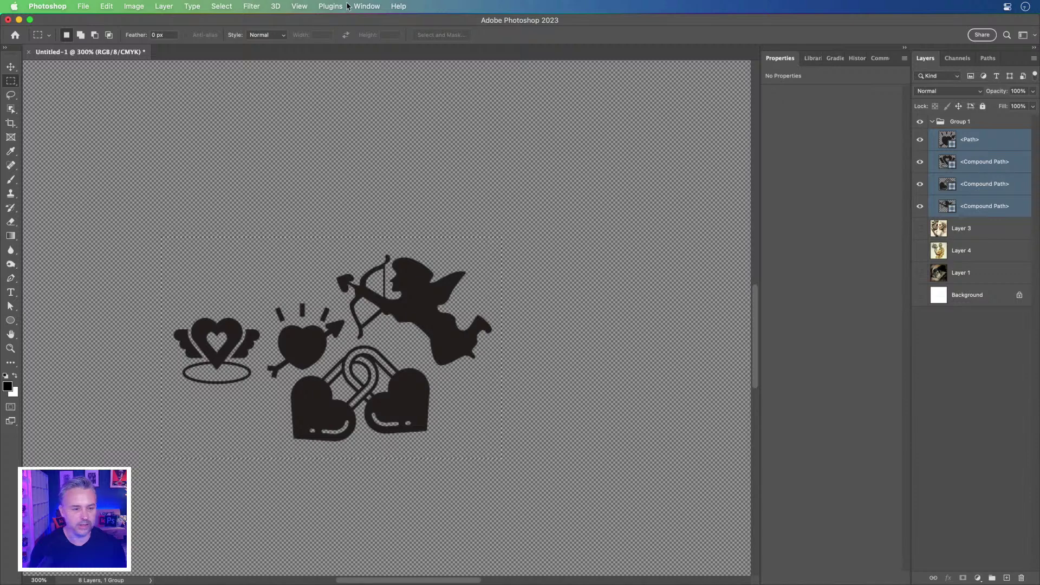
Display the saved patterns in an enlarged list and select the love pattern swatch
{"action": "left_click", "coordinate": [364, 7]}
{"action": "left_click", "coordinate": [379, 335]}
{"action": "left_click_drag", "start_coordinate": [252, 195], "coordinate": [668, 115]}
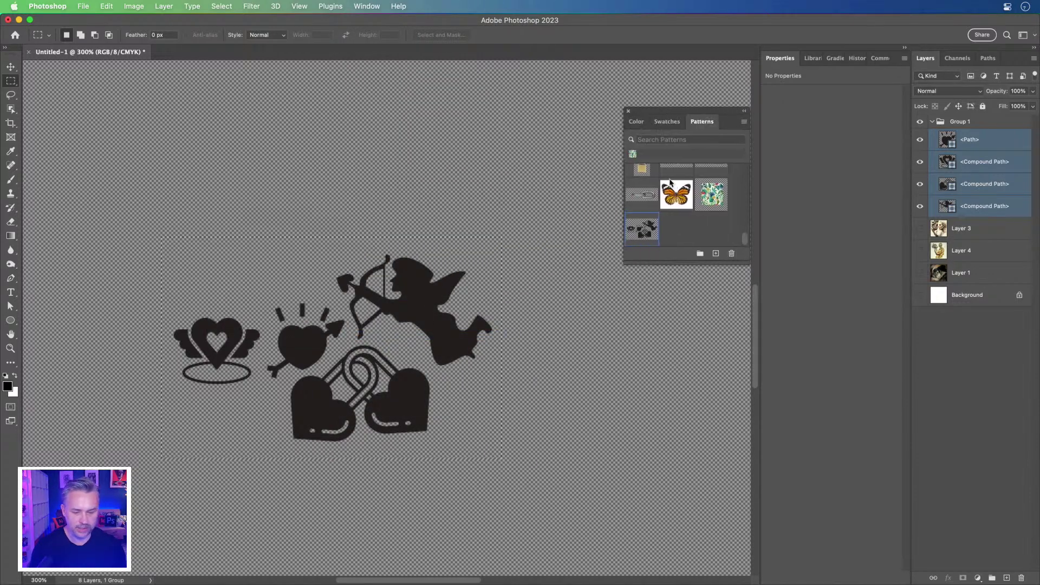
{"action": "left_click_drag", "start_coordinate": [685, 263], "coordinate": [684, 491]}
{"action": "scroll", "coordinate": [676, 363], "scroll_direction": "down", "scroll_amount": 1}
{"action": "scroll", "coordinate": [676, 363], "scroll_direction": "down", "scroll_amount": 5}
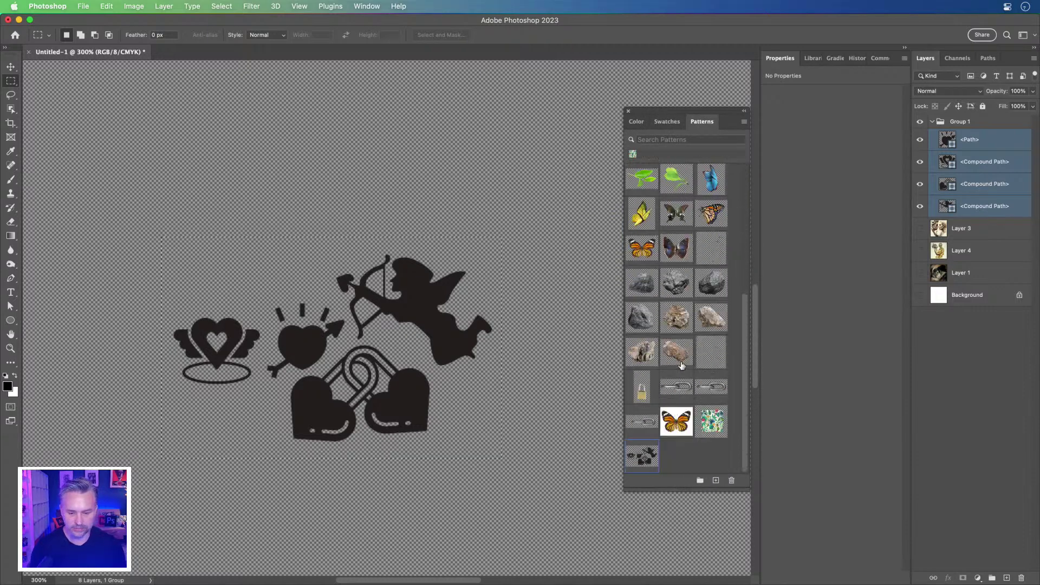
{"action": "left_click", "coordinate": [640, 460]}
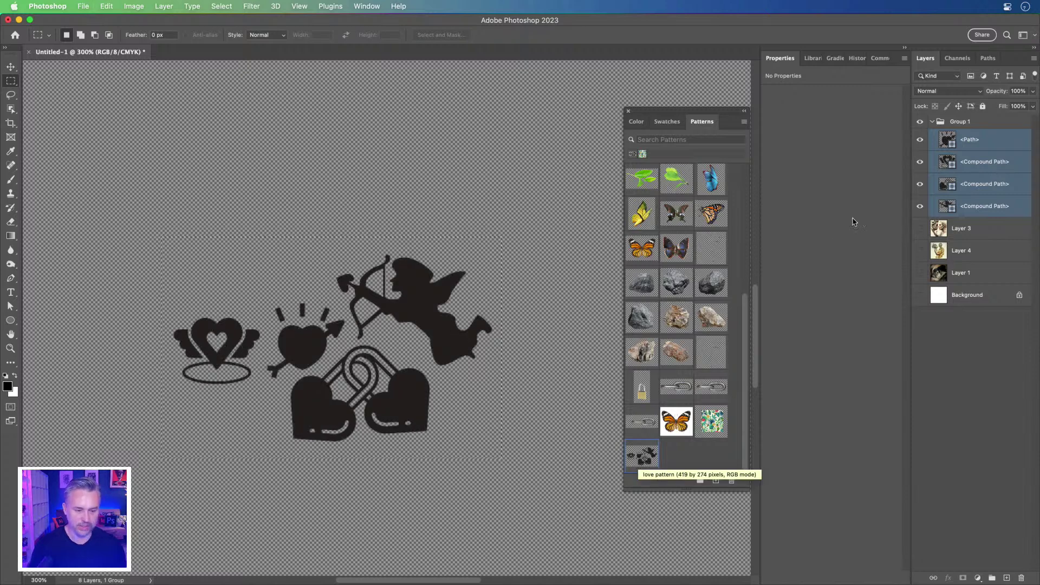
Collapse and hide Group 1, show the Background layer, and add a new empty layer directly above it
{"action": "left_click", "coordinate": [979, 124]}
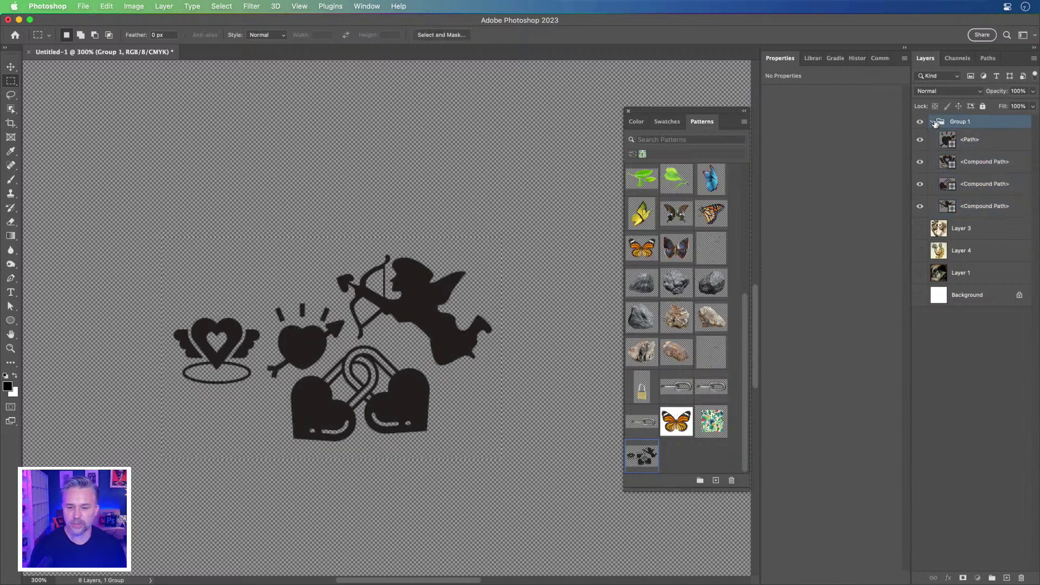
{"action": "left_click", "coordinate": [932, 121]}
{"action": "left_click", "coordinate": [920, 122]}
{"action": "left_click", "coordinate": [920, 206]}
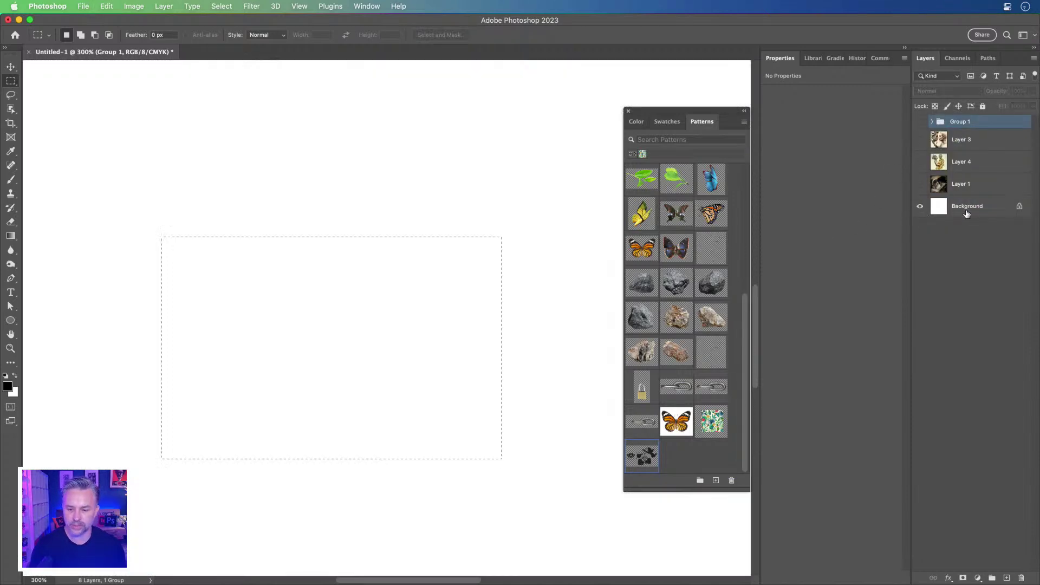
{"action": "left_click", "coordinate": [967, 211]}
{"action": "left_click", "coordinate": [1006, 578]}
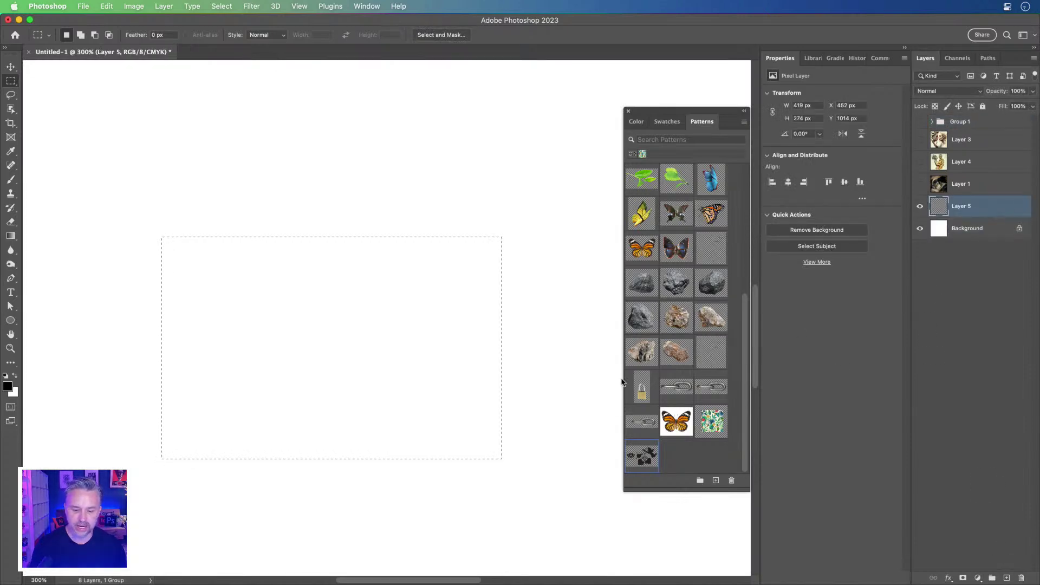
Remove the selection and fill the new layer with the love pattern so it tiles across the whole canvas
{"action": "left_click", "coordinate": [641, 456]}
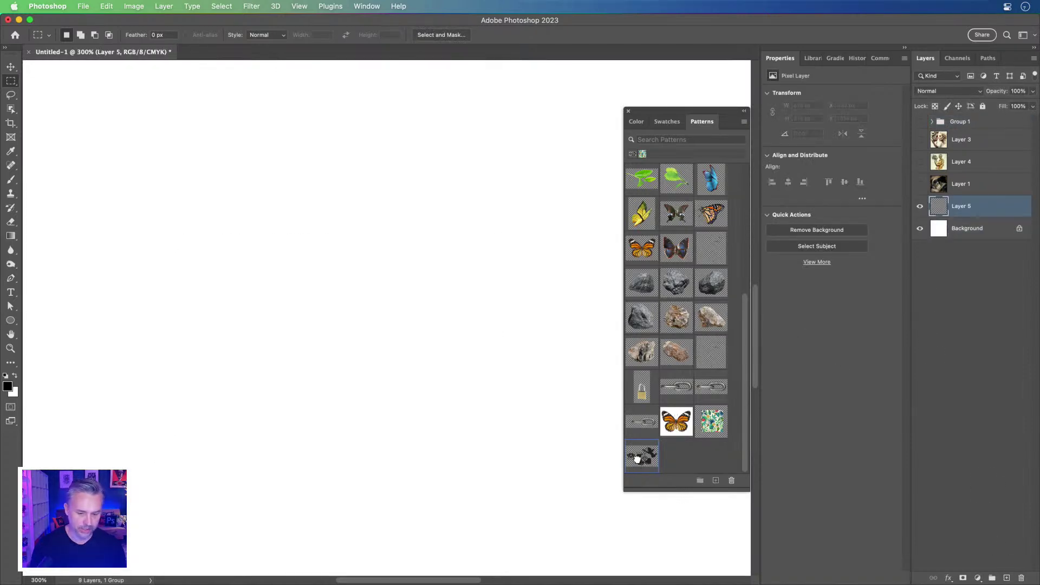
{"action": "key", "text": "super+minus"}
{"action": "key", "text": "super+minus"}
{"action": "key", "text": "super+minus"}
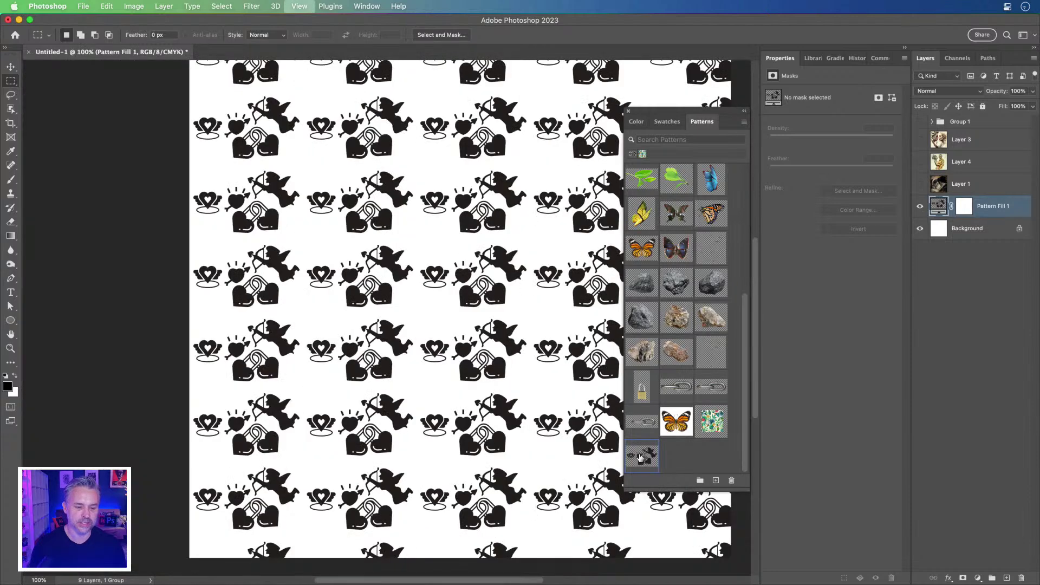
{"action": "key", "text": "super+plus"}
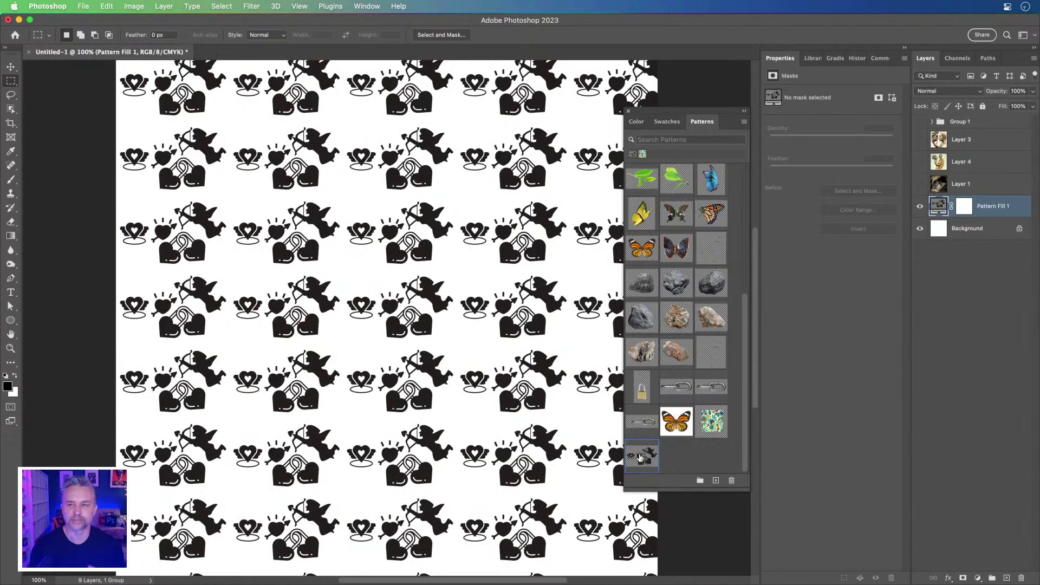
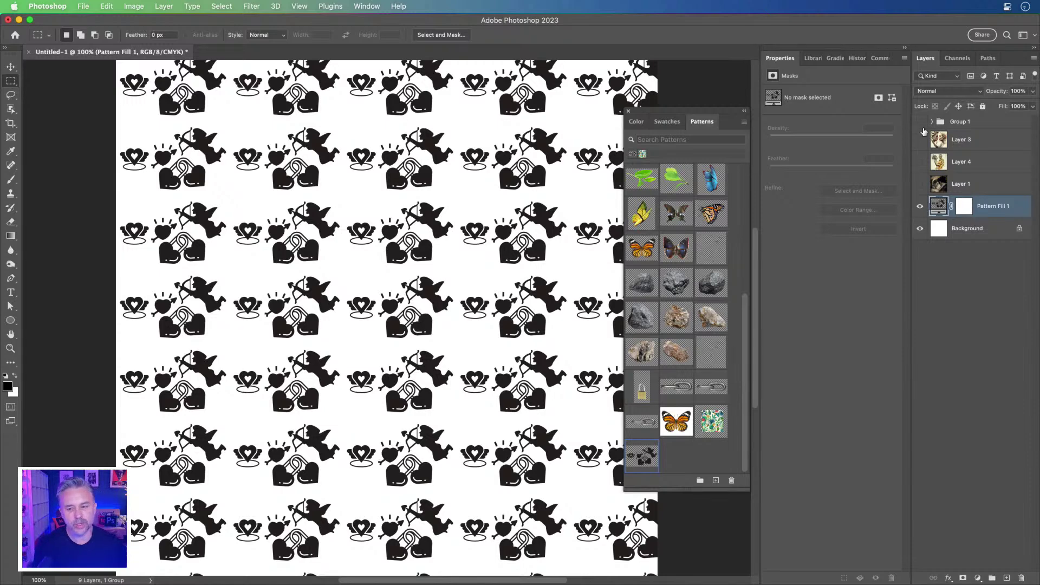
Show Group 1 again, hide the Pattern Fill 1 layer, and select the lowest compound path layer in the expanded group
{"action": "left_click", "coordinate": [920, 121]}
{"action": "left_click", "coordinate": [920, 205]}
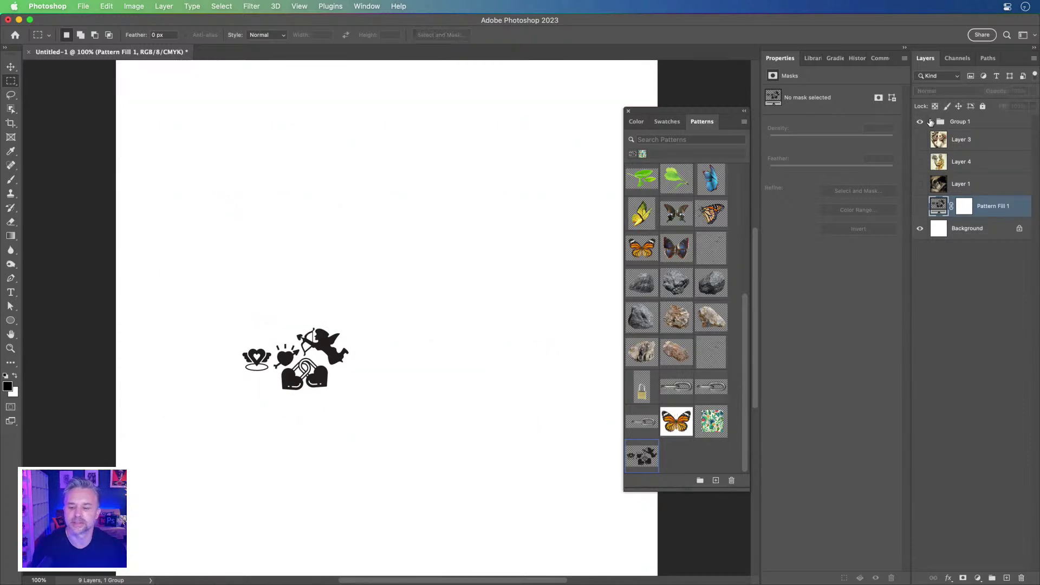
{"action": "left_click", "coordinate": [932, 122]}
{"action": "left_click", "coordinate": [969, 146]}
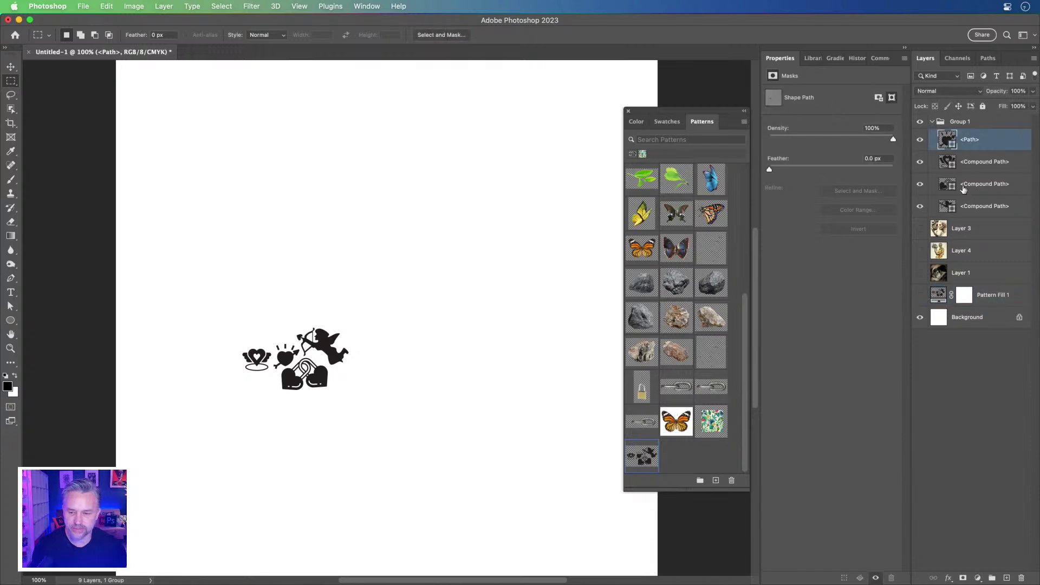
{"action": "left_click", "coordinate": [963, 207]}
Switch to Illustrator, isolate the radial repeat of four pink hearts in Pattern.ai, and copy its heart
{"action": "mouse_move", "coordinate": [117, 573]}
{"action": "left_click", "coordinate": [118, 573]}
{"action": "left_click", "coordinate": [349, 332]}
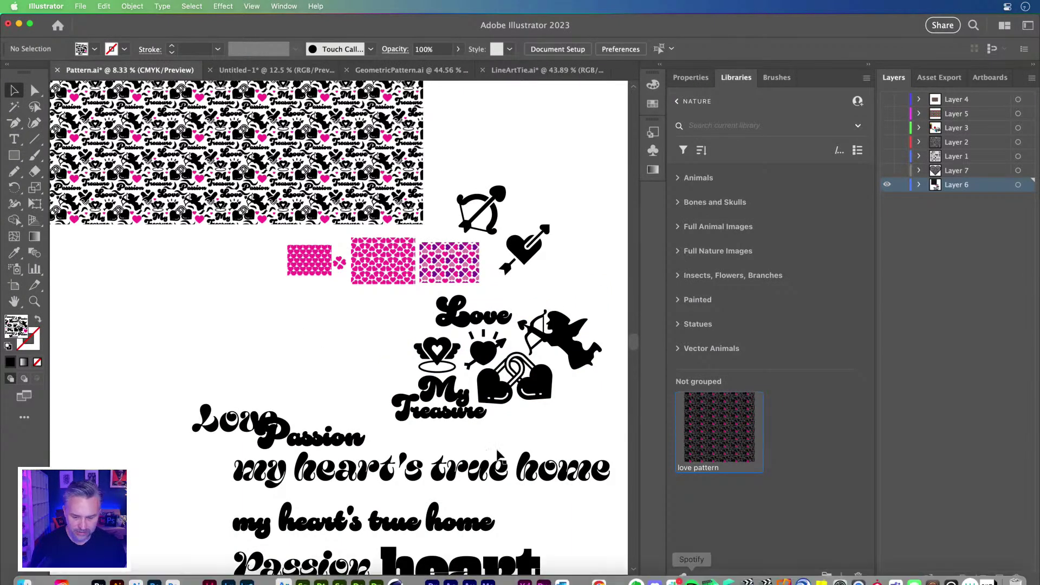
{"action": "key", "text": "super+equal"}
{"action": "key", "text": "super+equal"}
{"action": "key", "text": "super+equal"}
{"action": "key", "text": "super+equal"}
{"action": "scroll", "coordinate": [428, 367], "scroll_direction": "up", "scroll_amount": 5}
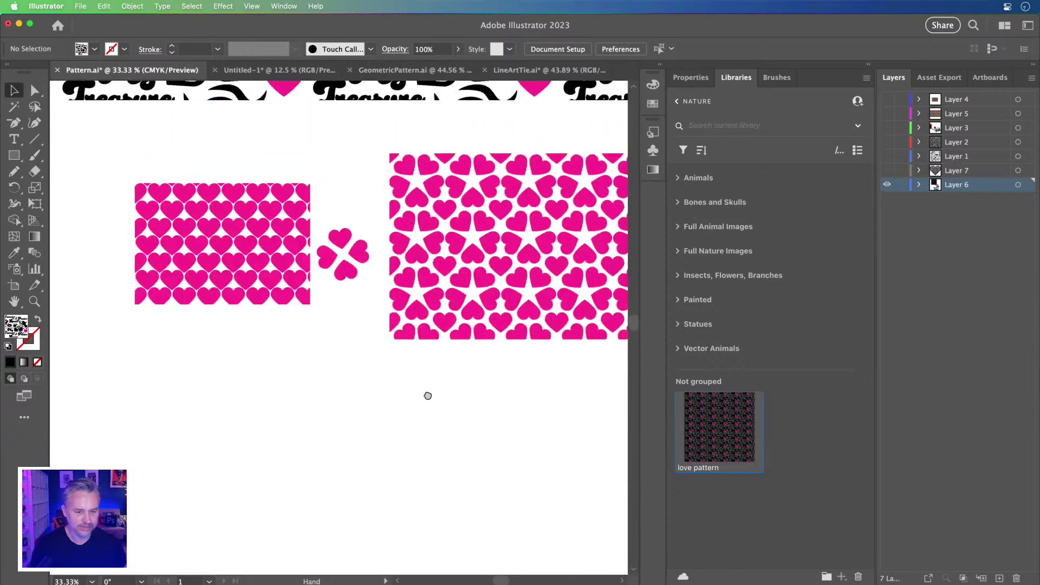
{"action": "key", "text": "super+equal"}
{"action": "key", "text": "super+equal"}
{"action": "key", "text": "super+equal"}
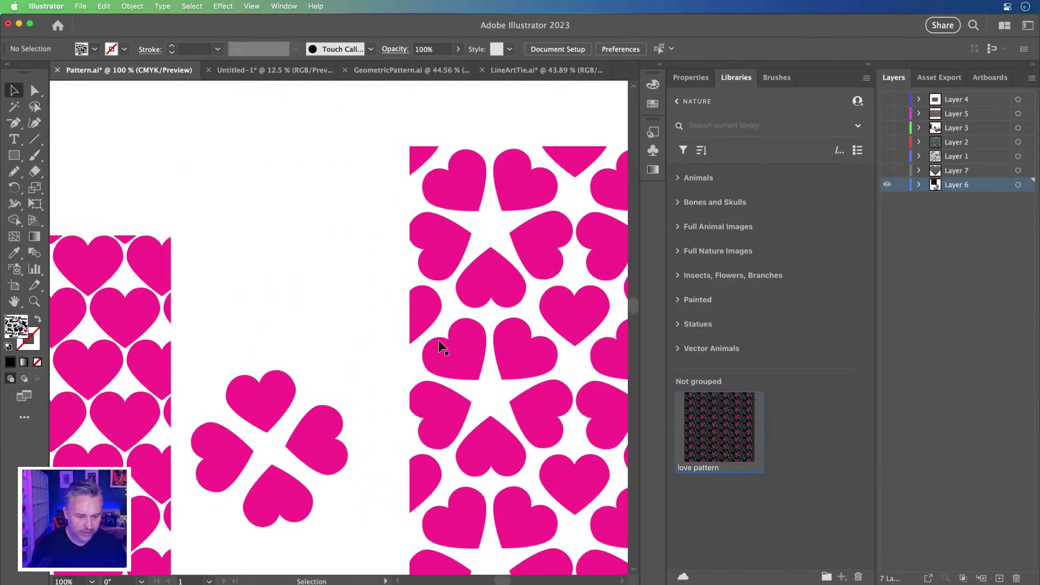
{"action": "left_click_drag", "start_coordinate": [272, 356], "coordinate": [496, 371]}
{"action": "left_click", "coordinate": [496, 373]}
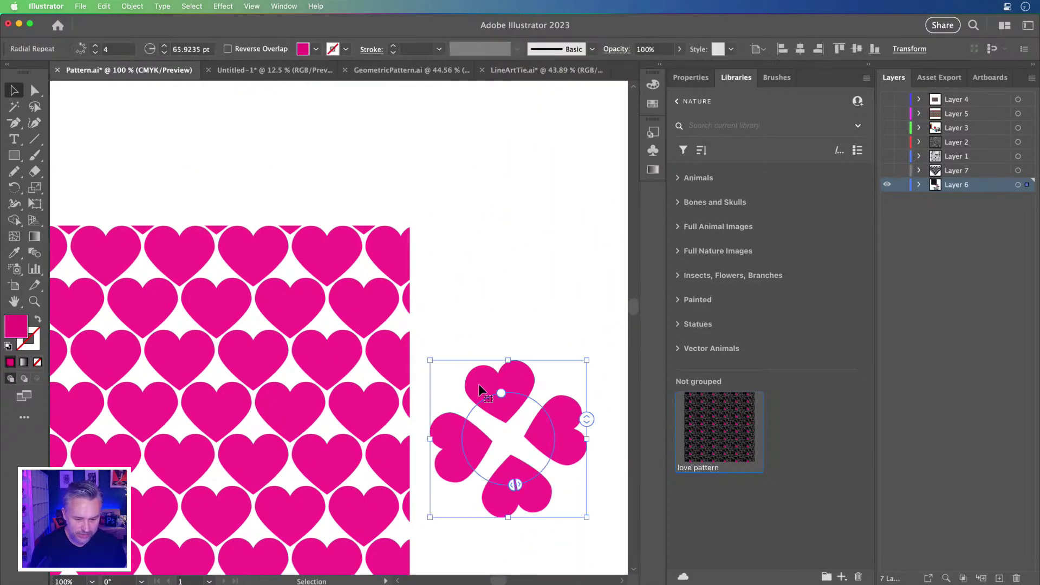
{"action": "double_click", "coordinate": [484, 390]}
{"action": "left_click", "coordinate": [446, 223]}
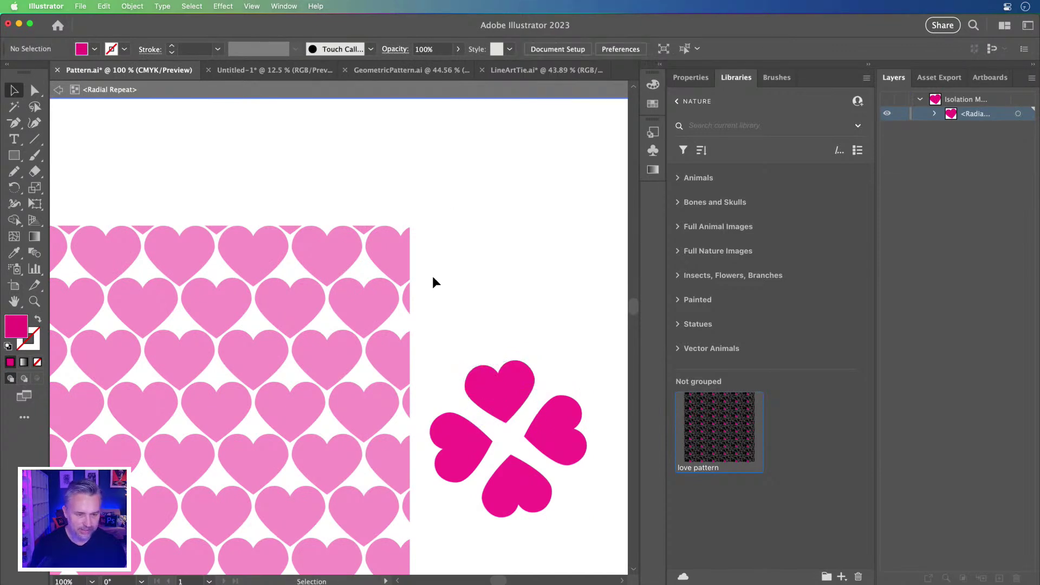
{"action": "mouse_move", "coordinate": [296, 544]}
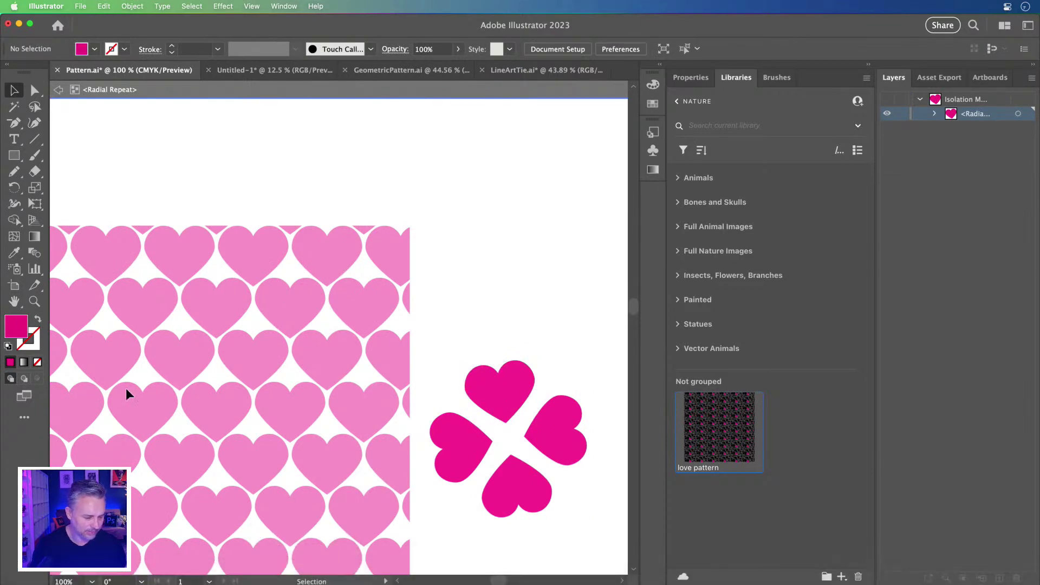
Switch back to Photoshop and paste the copied heart as a shape layer
{"action": "key", "text": "super+Tab"}
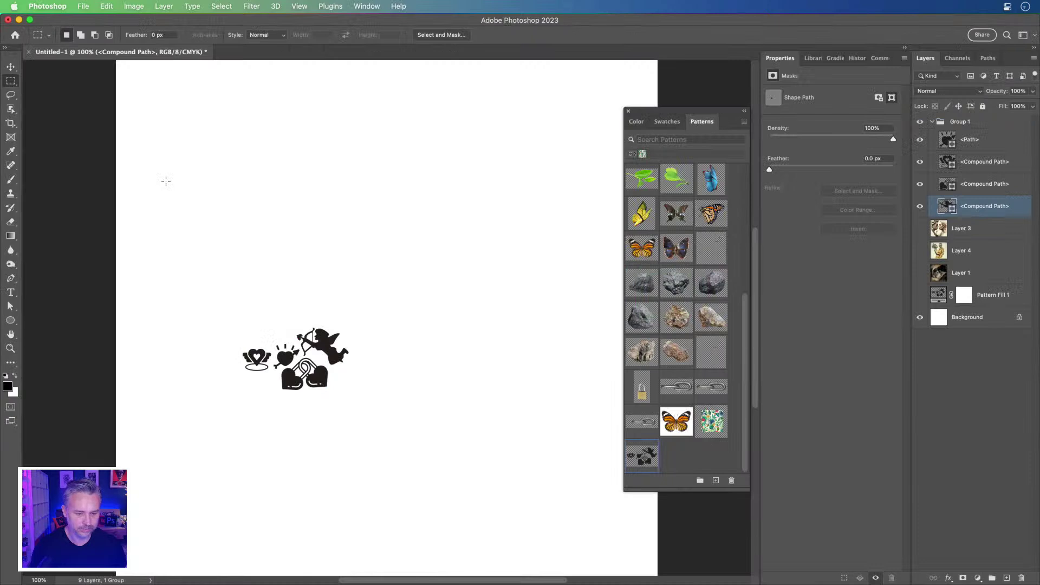
{"action": "key", "text": "super+v"}
{"action": "left_click", "coordinate": [484, 269]}
{"action": "left_click", "coordinate": [480, 313]}
{"action": "left_click", "coordinate": [570, 248]}
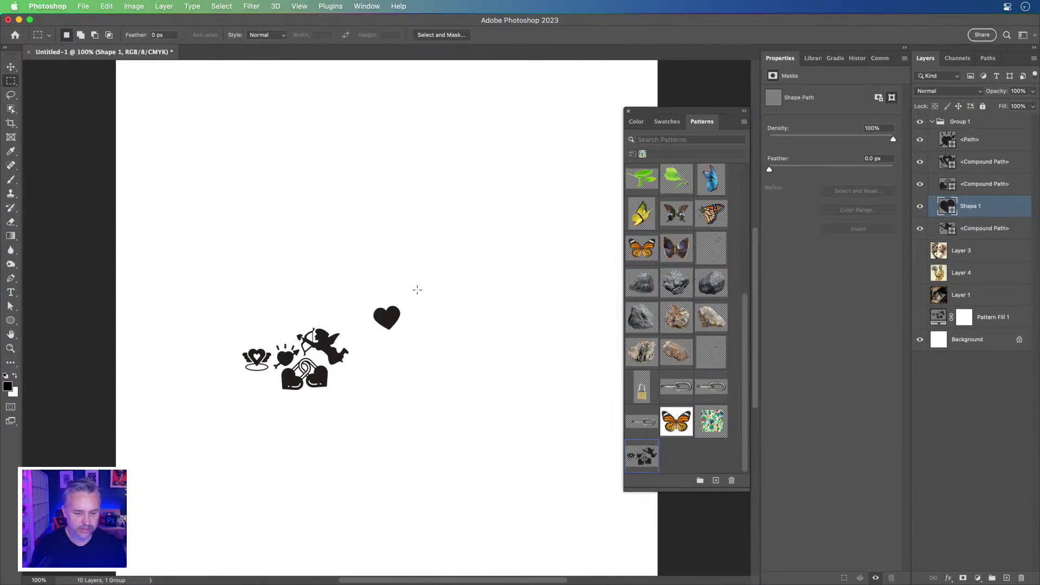
Rotate the pasted heart slightly so that it stands upright
{"action": "key", "text": "super+t"}
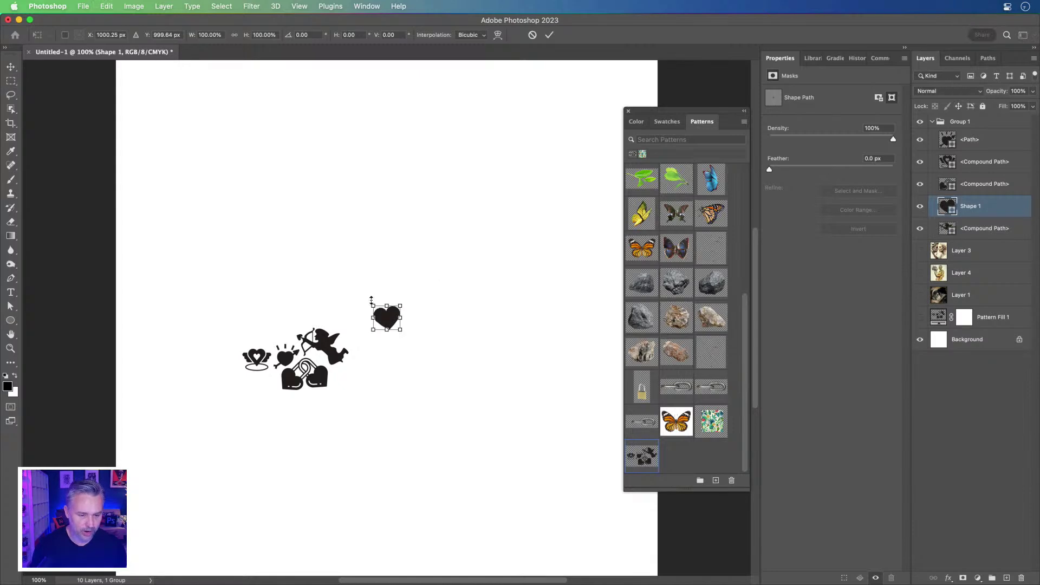
{"action": "left_click_drag", "start_coordinate": [363, 302], "coordinate": [361, 295]}
{"action": "key", "text": "Return"}
{"action": "key", "text": "m"}
Recolor the heart shape with a bright magenta fill
{"action": "double_click", "coordinate": [947, 207]}
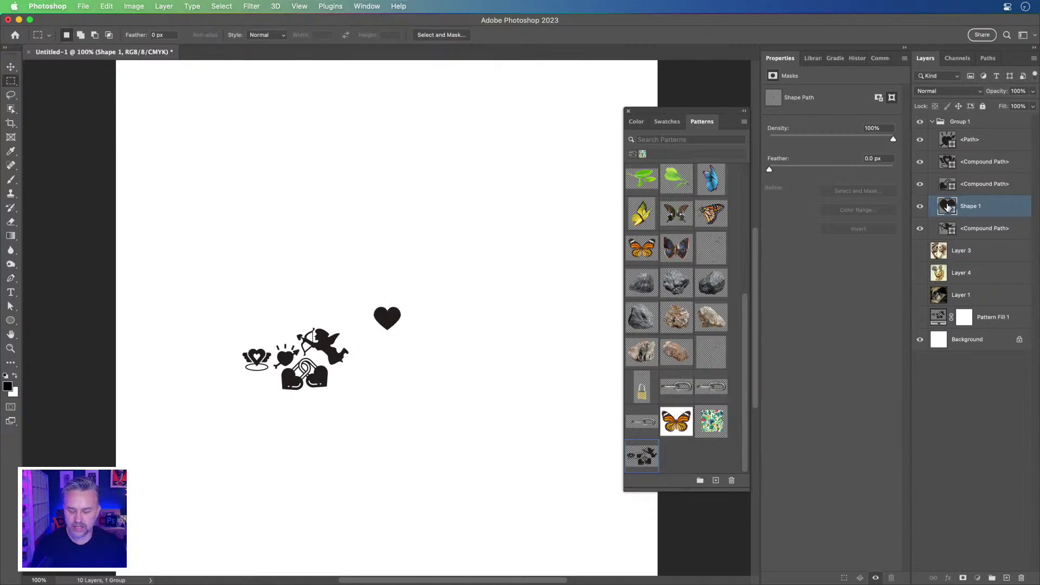
{"action": "left_click", "coordinate": [609, 333]}
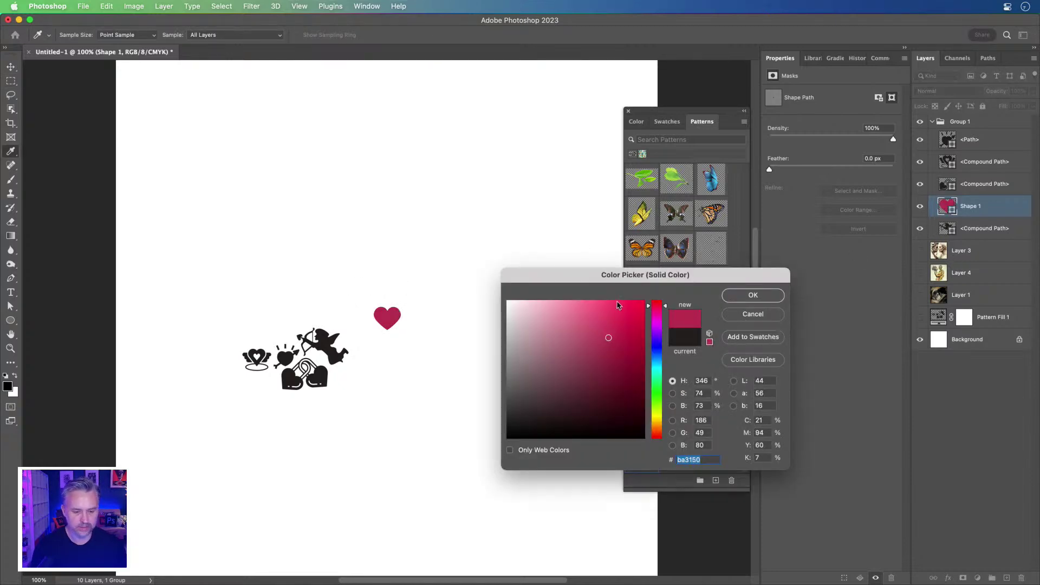
{"action": "left_click", "coordinate": [656, 323]}
{"action": "left_click", "coordinate": [609, 305]}
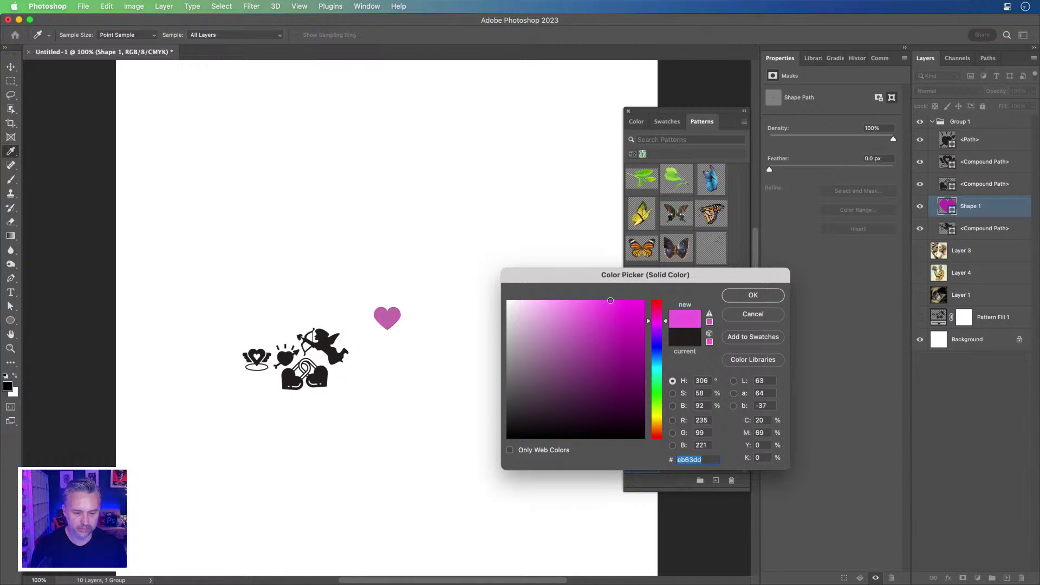
{"action": "left_click", "coordinate": [755, 296]}
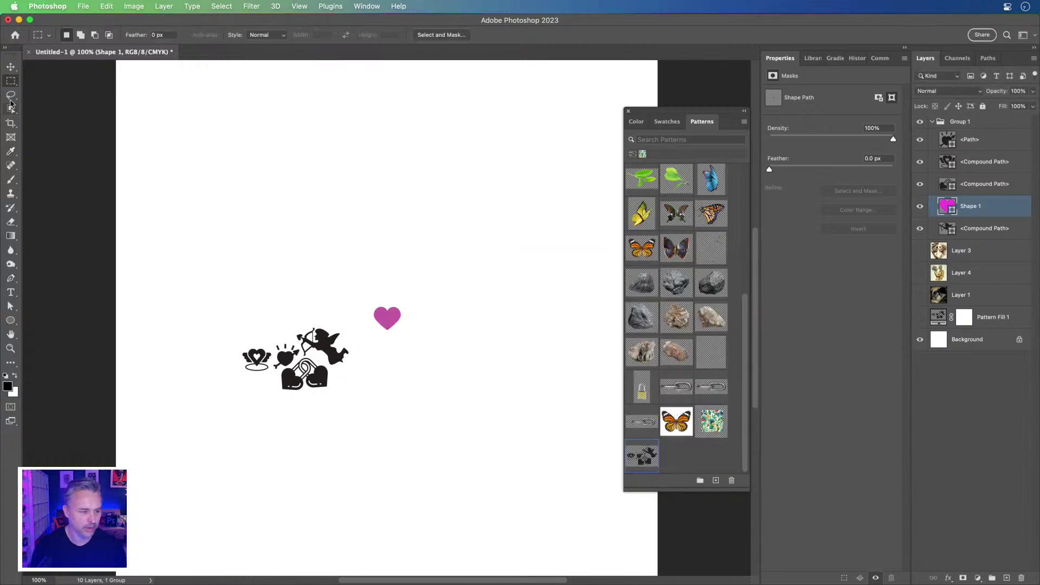
Move the Shape 1 layer out of the group to just below Layer 3, then collapse and hide Group 1
{"action": "left_click_drag", "start_coordinate": [962, 206], "coordinate": [943, 254]}
{"action": "left_click", "coordinate": [932, 121]}
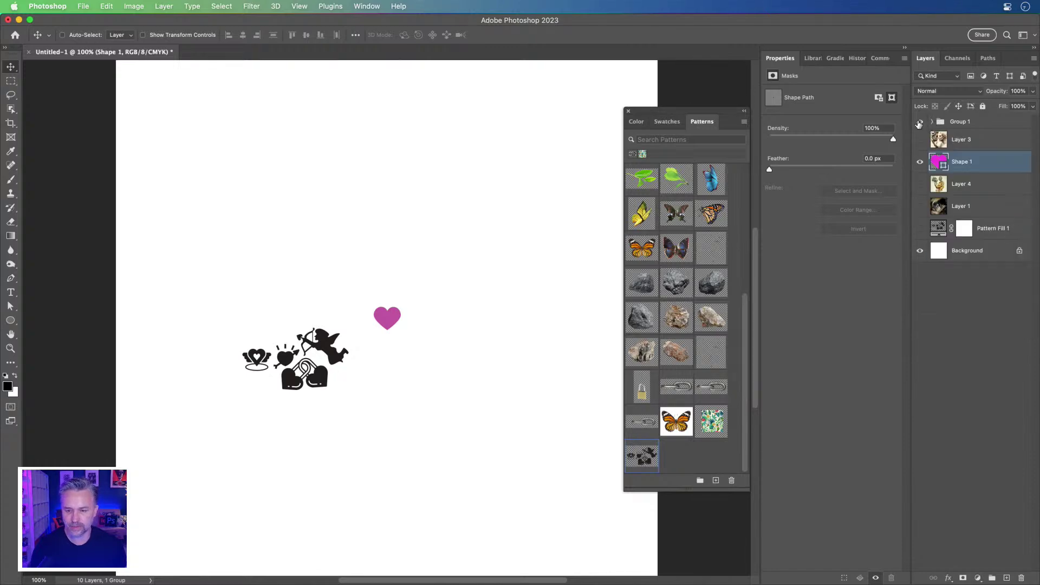
{"action": "left_click", "coordinate": [919, 122]}
{"action": "left_click", "coordinate": [920, 228]}
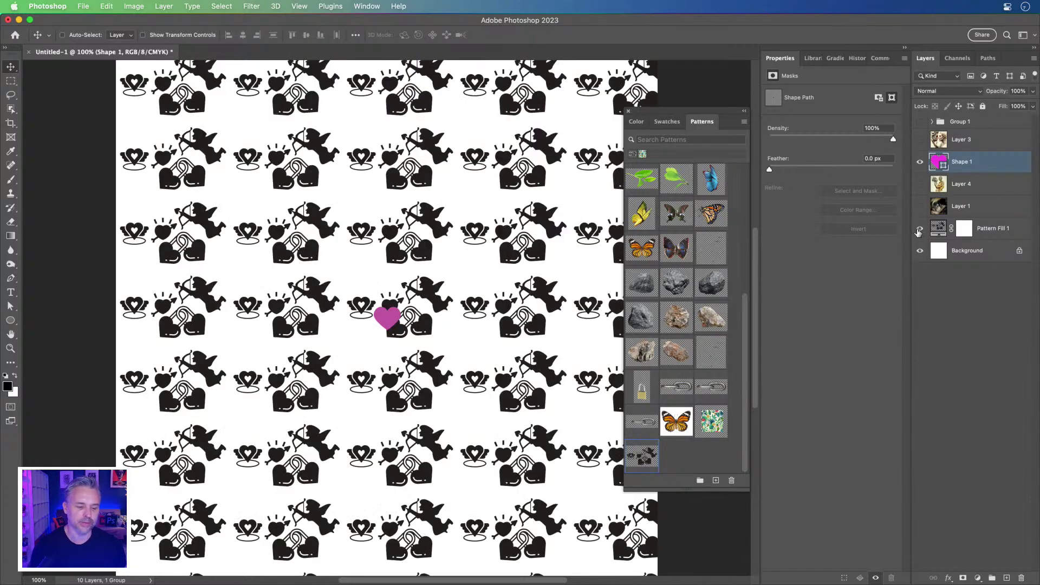
{"action": "left_click", "coordinate": [919, 230]}
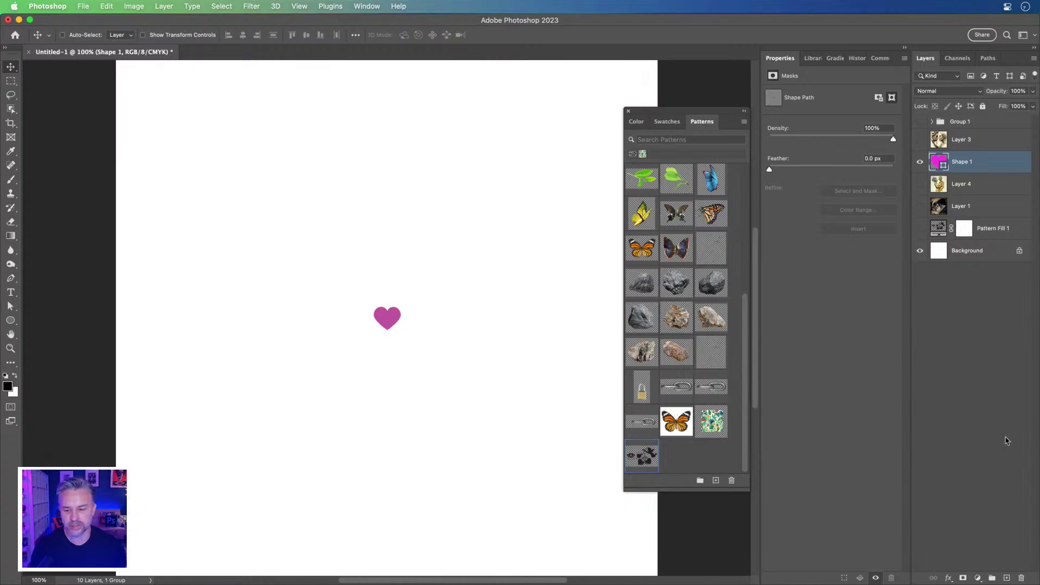
Add a new layer above Shape 1, hide the heart shape, and enter the text "Love" on the canvas
{"action": "left_click", "coordinate": [1006, 578]}
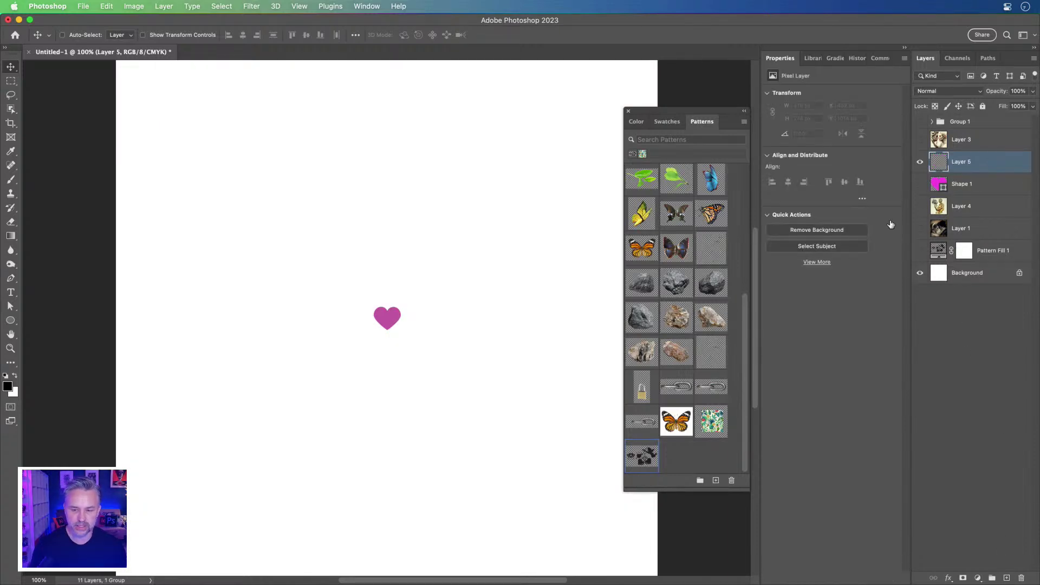
{"action": "left_click", "coordinate": [920, 184]}
{"action": "left_click", "coordinate": [10, 292]}
{"action": "left_click", "coordinate": [255, 302]}
{"action": "type", "text": "Love"}
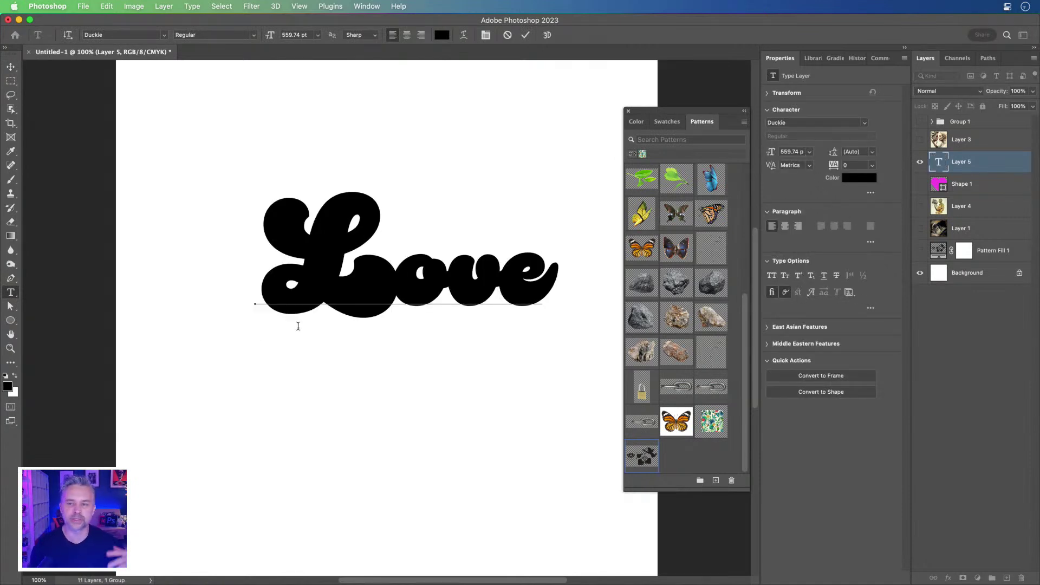
Replace the word "Love" with a person's first name and move the text down and left on the canvas
{"action": "double_click", "coordinate": [289, 247]}
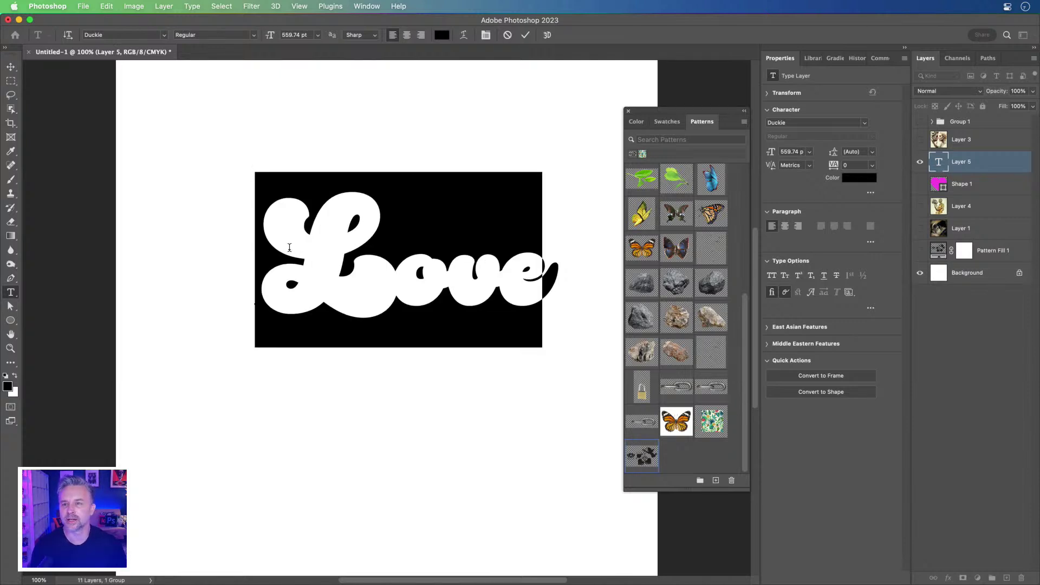
{"action": "type", "text": "Carol"}
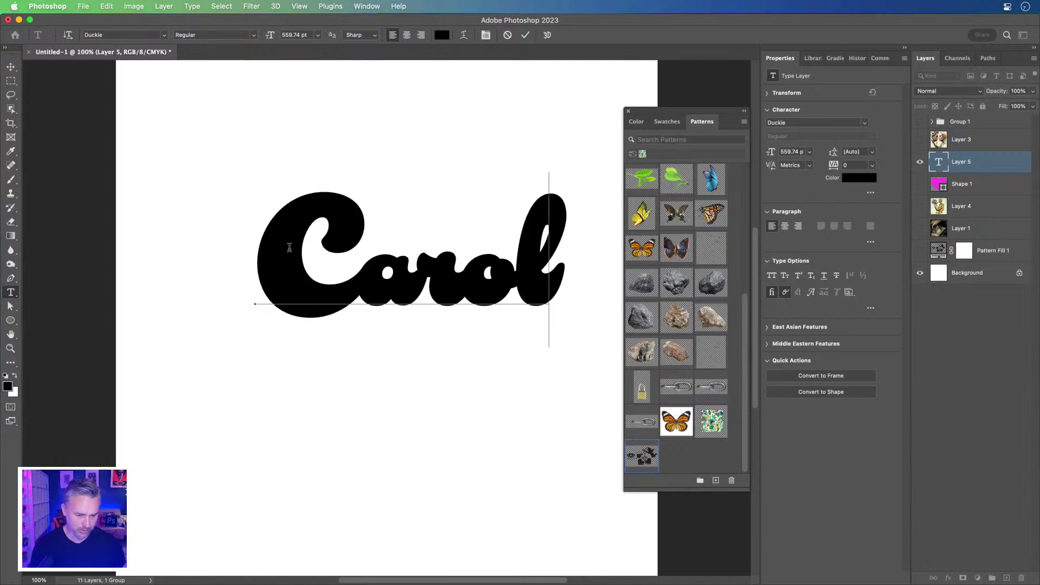
{"action": "left_click", "coordinate": [15, 70]}
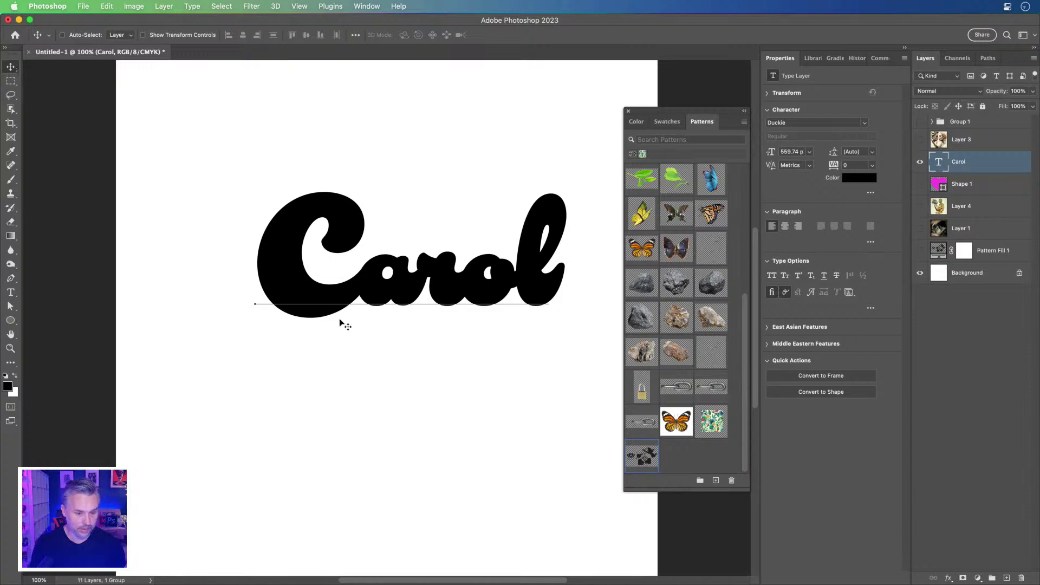
{"action": "left_click_drag", "start_coordinate": [329, 300], "coordinate": [262, 363]}
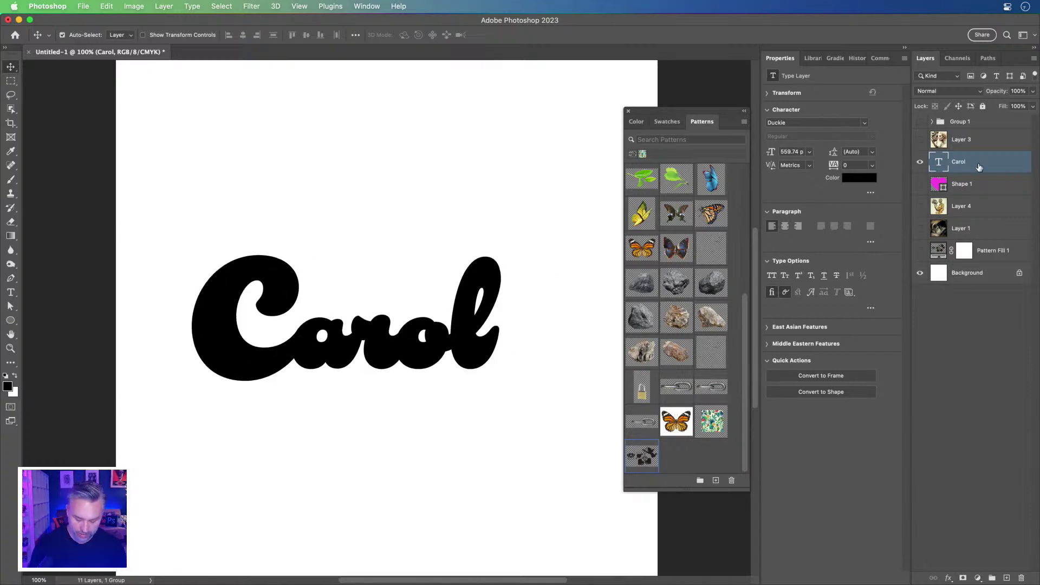
Duplicate the name text layer, hide the original, and set the copy's font to Yink Regular
{"action": "key", "text": "super+j"}
{"action": "left_click", "coordinate": [815, 122]}
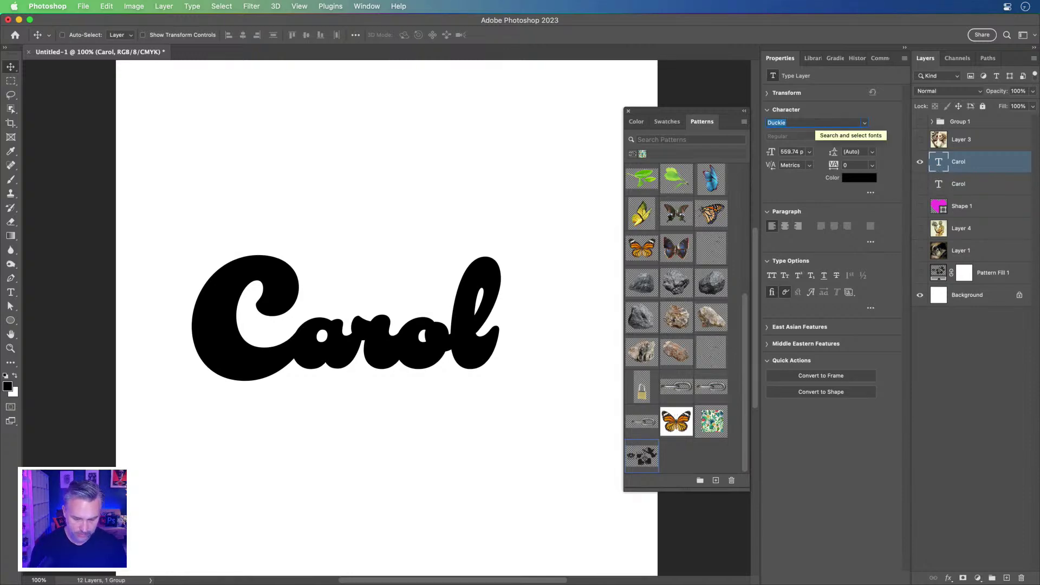
{"action": "type", "text": "z"}
{"action": "key", "text": "BackSpace"}
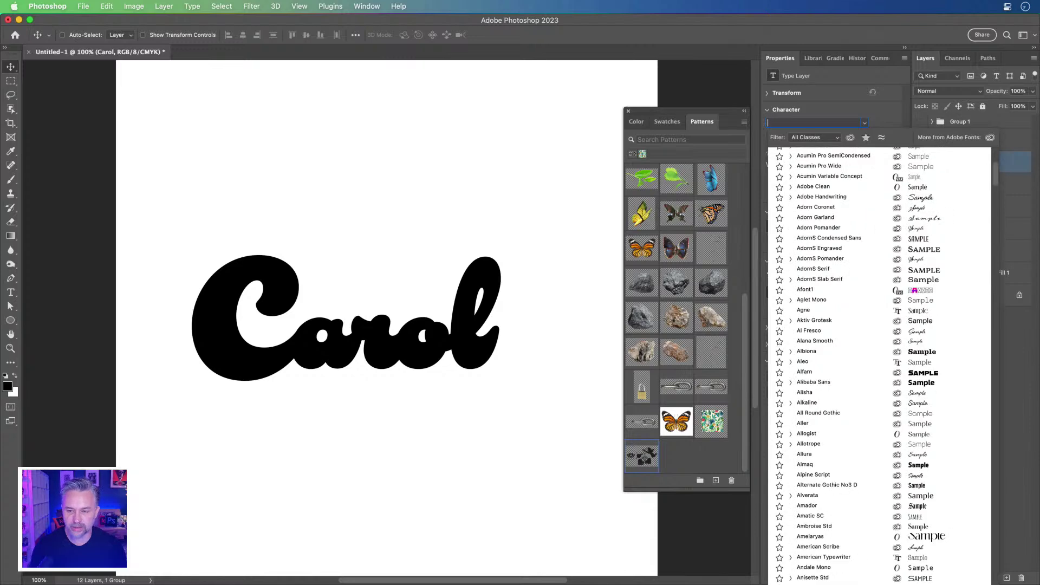
{"action": "type", "text": "z"}
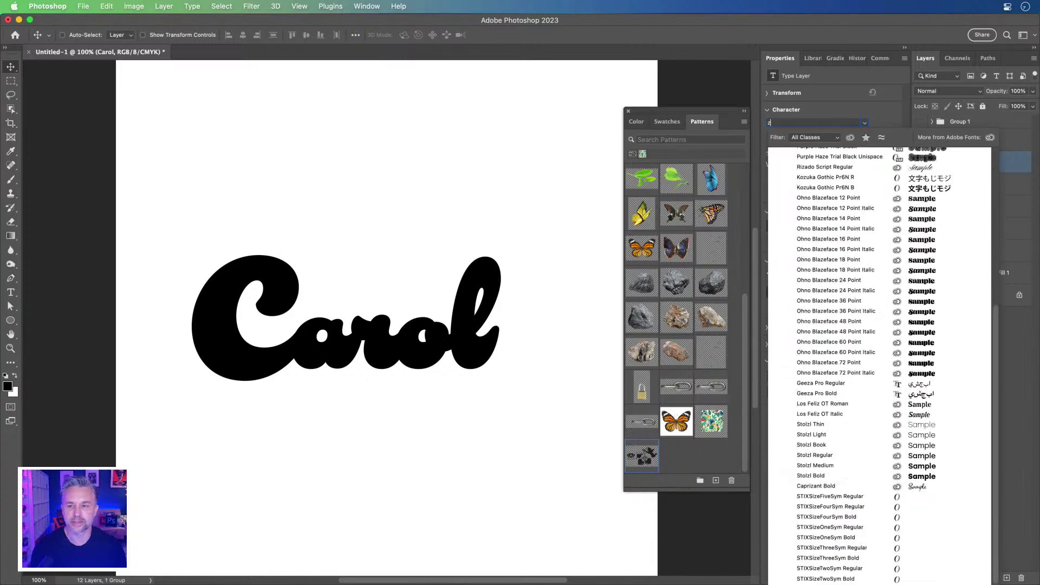
{"action": "key", "text": "BackSpace"}
{"action": "type", "text": "yin"}
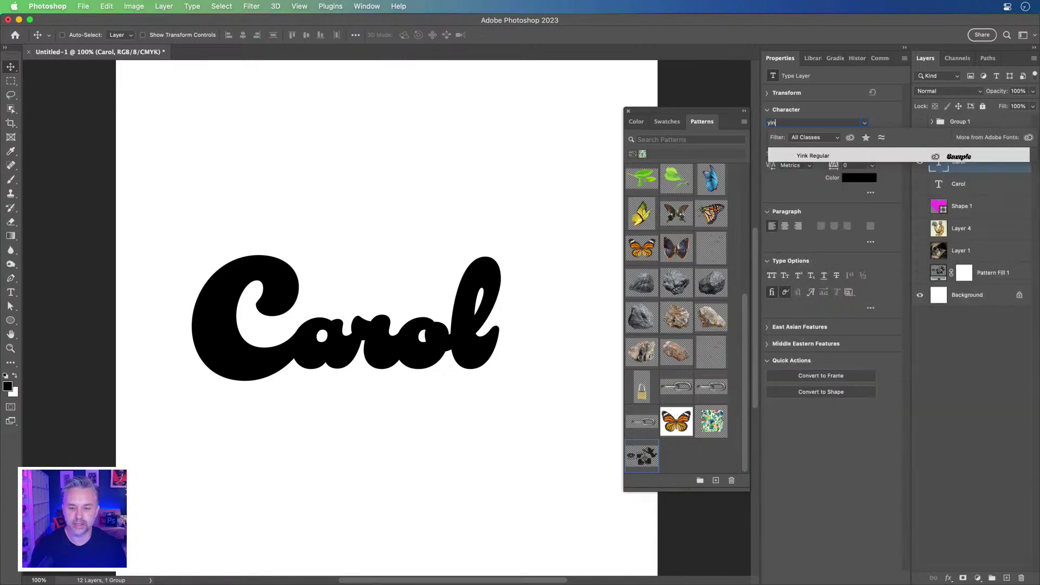
{"action": "left_click", "coordinate": [827, 157]}
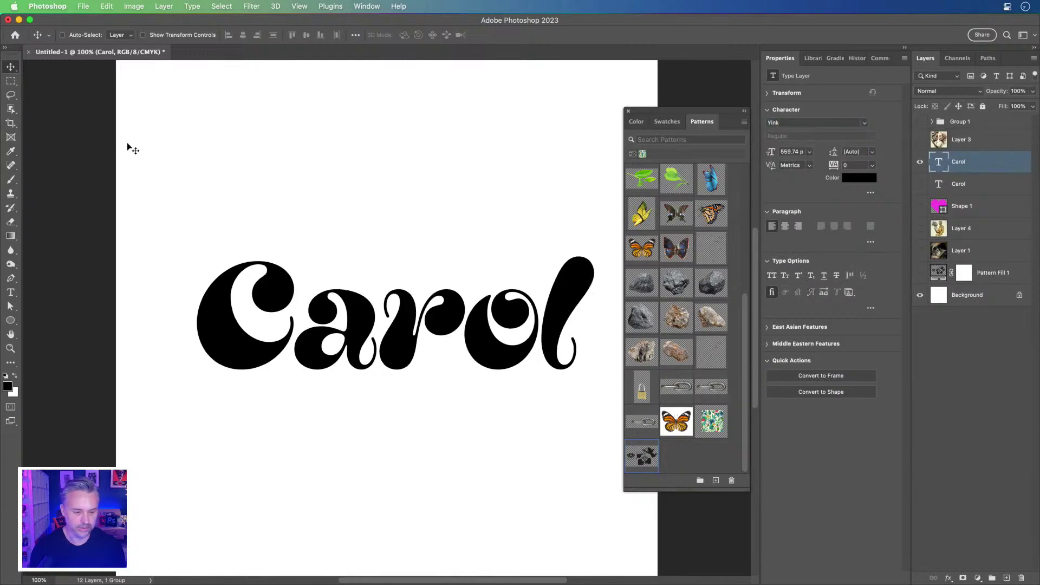
Show the text layer set in Duckie instead of the Yink one, and move it about 87 px right and 50 px up
{"action": "left_click", "coordinate": [920, 162]}
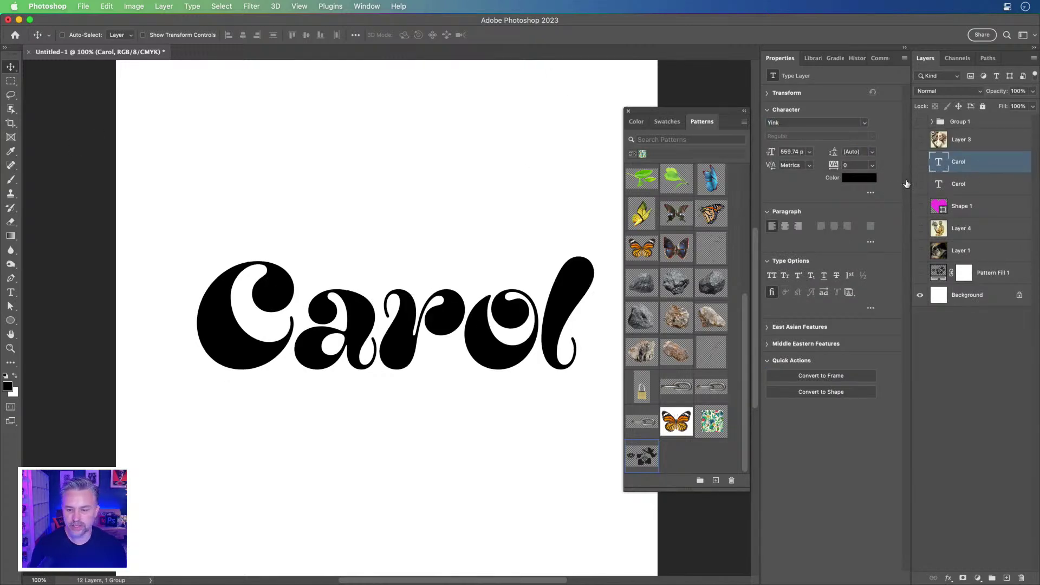
{"action": "left_click", "coordinate": [920, 184]}
{"action": "left_click", "coordinate": [964, 185]}
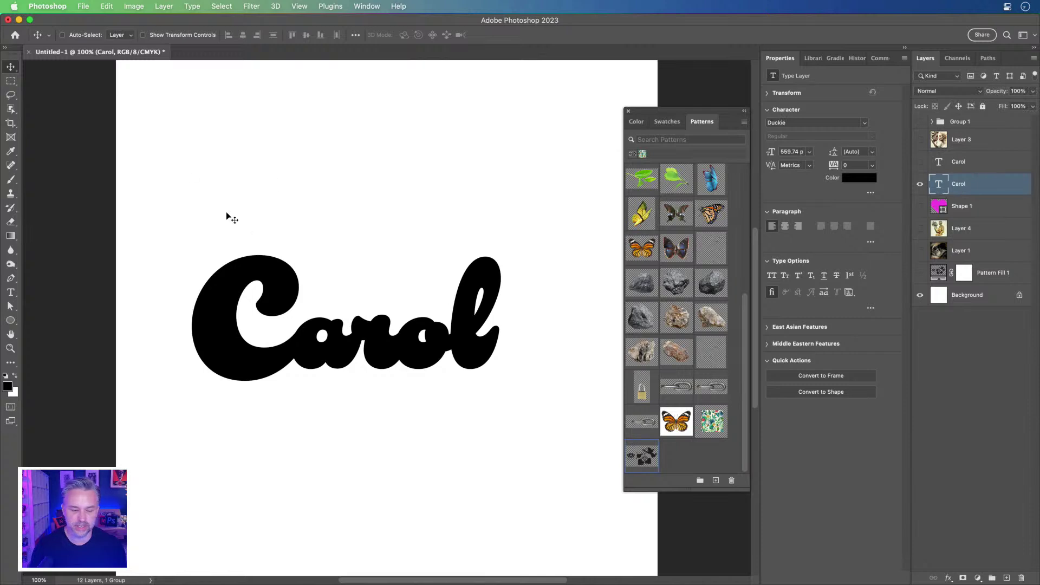
{"action": "left_click_drag", "start_coordinate": [246, 290], "coordinate": [271, 277]}
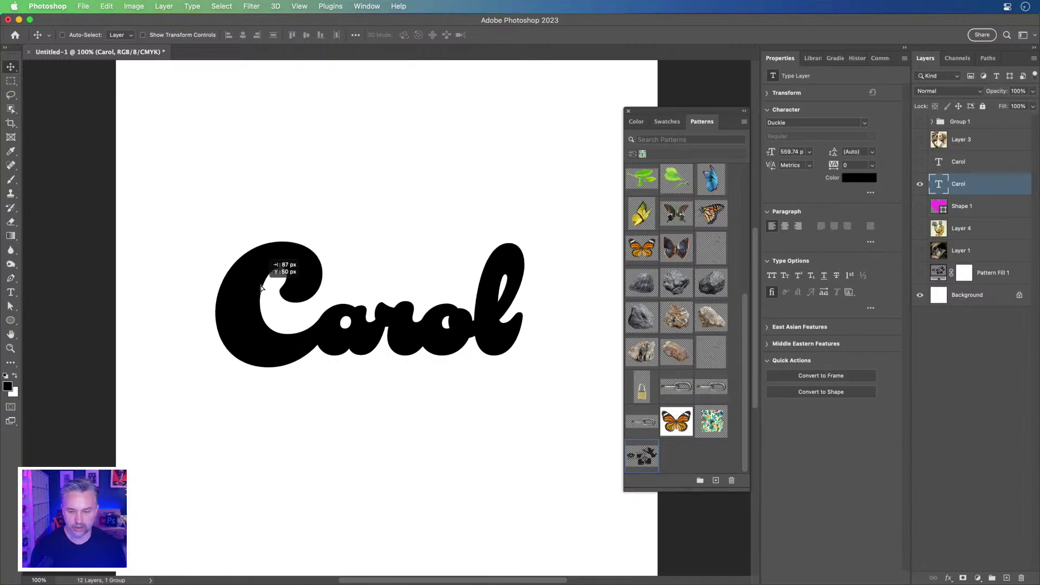
Show the heart layer Shape 1, place it above the Duckie text layer and move the heart onto the upper edge of the letter C
{"action": "left_click", "coordinate": [920, 206]}
{"action": "left_click", "coordinate": [943, 211]}
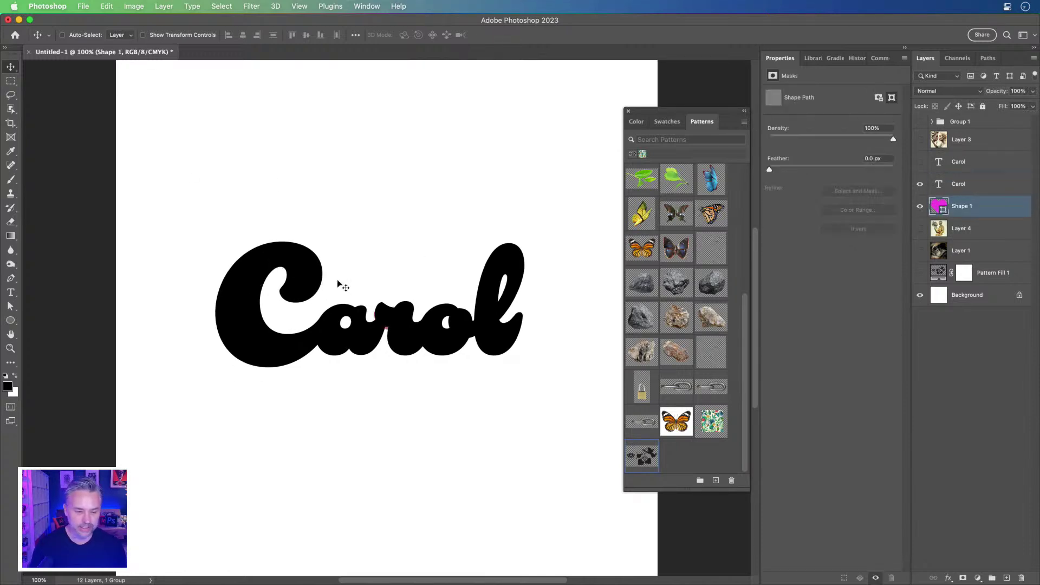
{"action": "left_click_drag", "start_coordinate": [962, 207], "coordinate": [959, 182]}
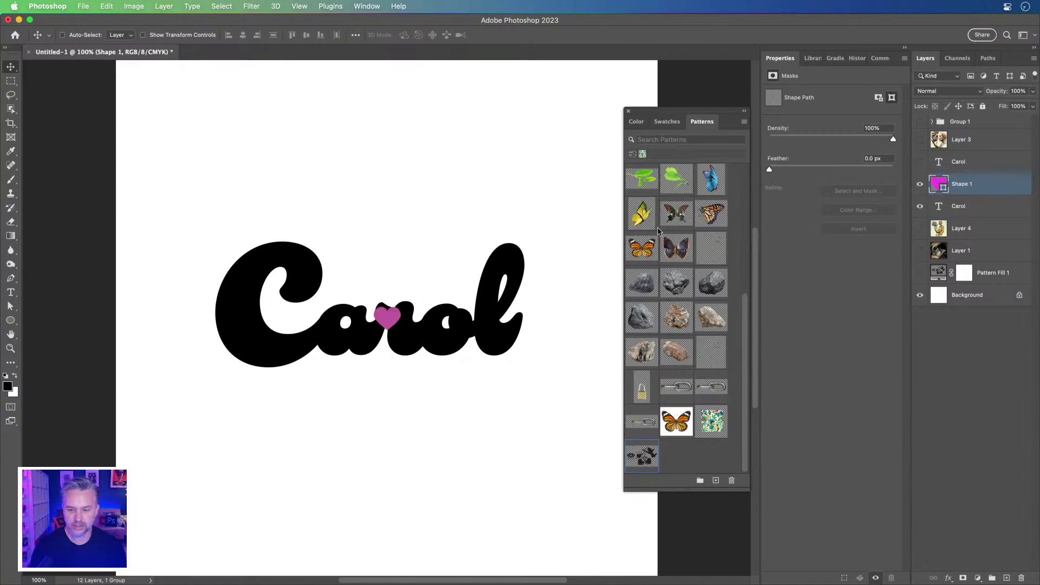
{"action": "left_click_drag", "start_coordinate": [420, 312], "coordinate": [506, 371]}
Duplicate the heart three times and arrange the copies side by side along the upper-left curve of the letter C
{"action": "key", "text": "super+equal"}
{"action": "key", "text": "super+equal"}
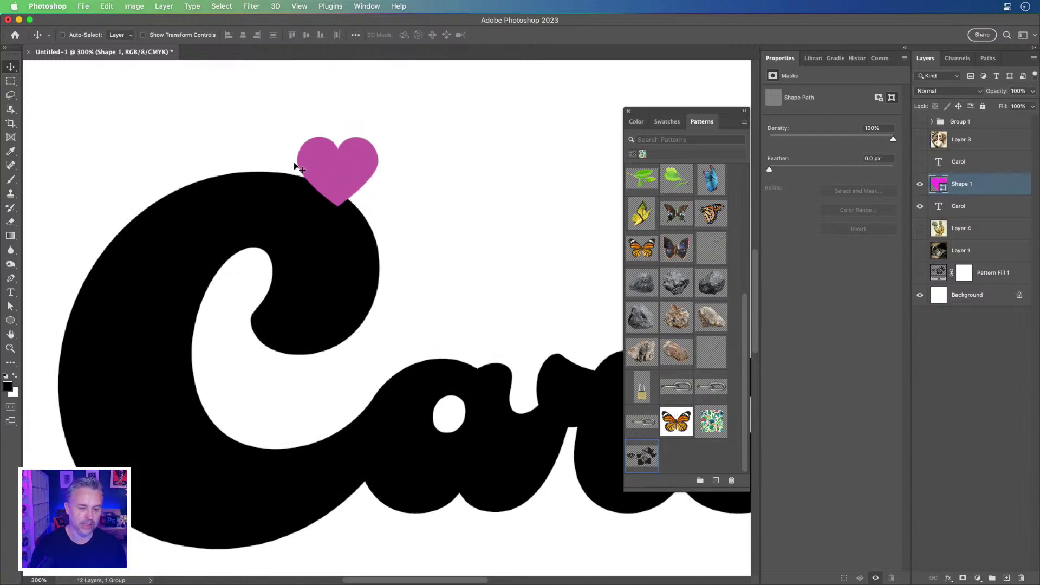
{"action": "key", "text": "super+j"}
{"action": "left_click_drag", "start_coordinate": [324, 163], "coordinate": [245, 153]}
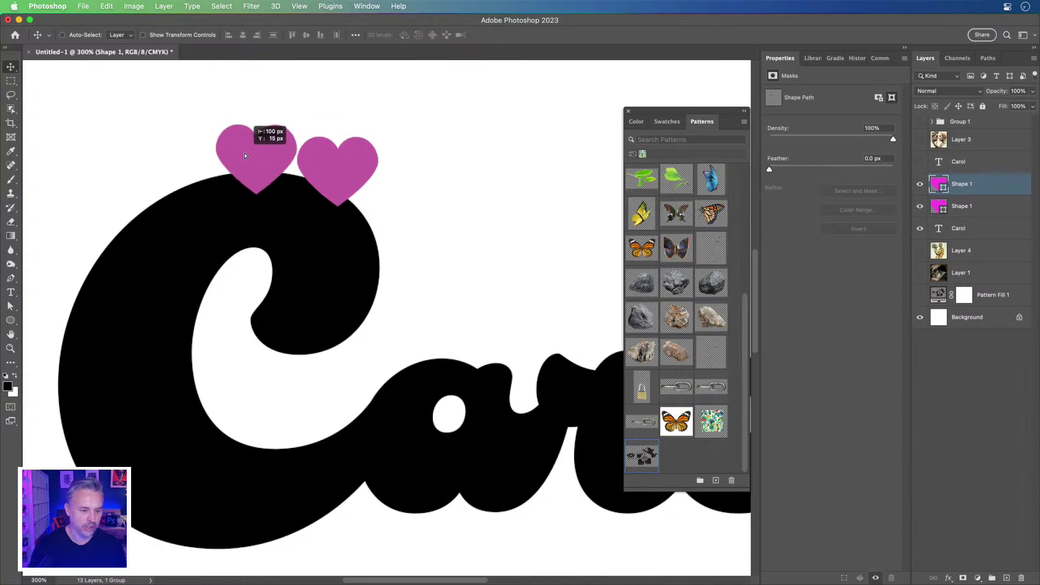
{"action": "scroll", "coordinate": [245, 152], "scroll_direction": "up", "scroll_amount": 5}
{"action": "scroll", "coordinate": [249, 157], "scroll_direction": "up", "scroll_amount": 2}
{"action": "key", "text": "super+j"}
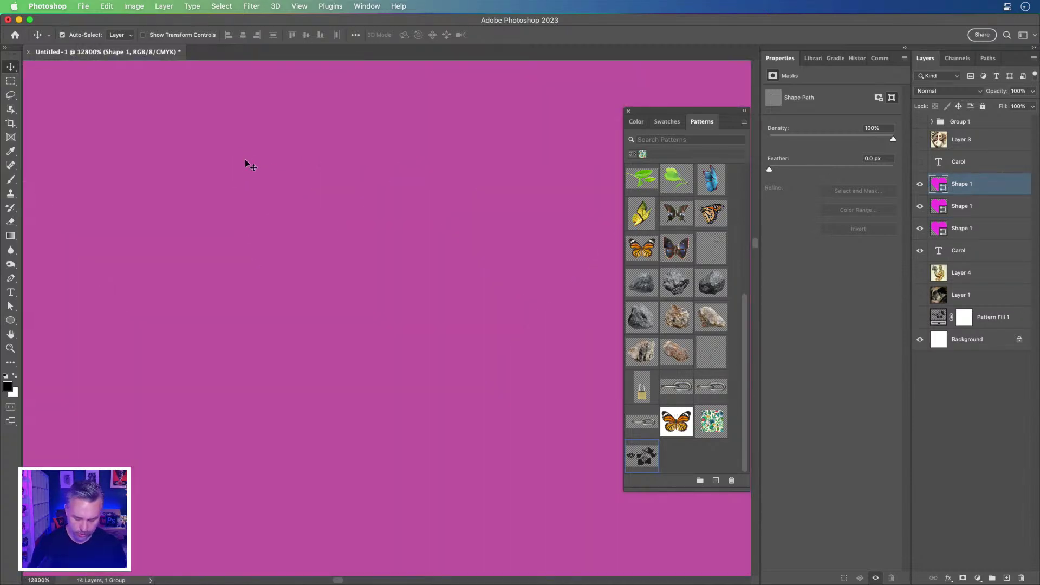
{"action": "key", "text": "super+0"}
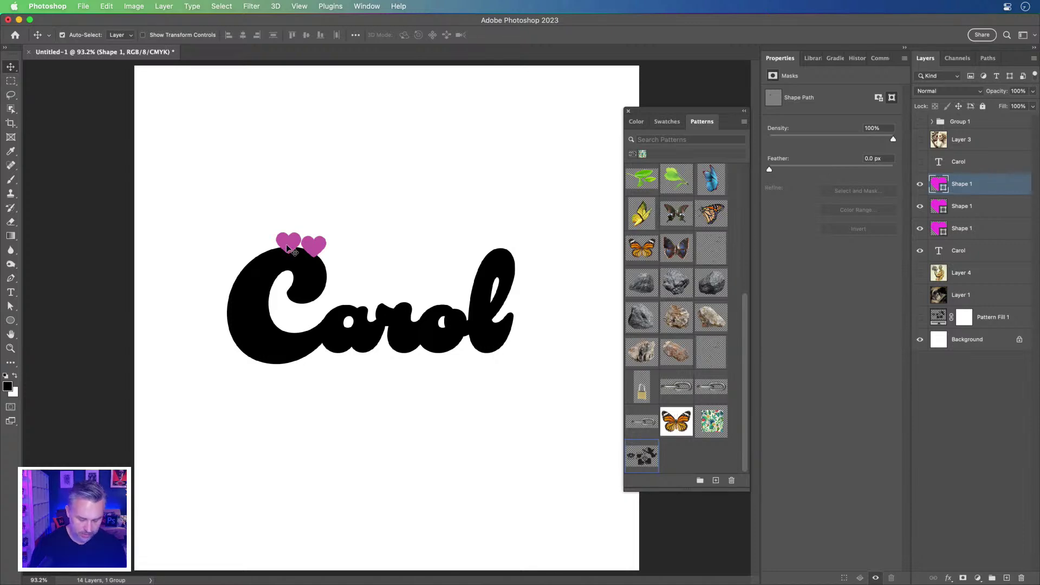
{"action": "key", "text": "super+j"}
{"action": "left_click_drag", "start_coordinate": [289, 248], "coordinate": [262, 253]}
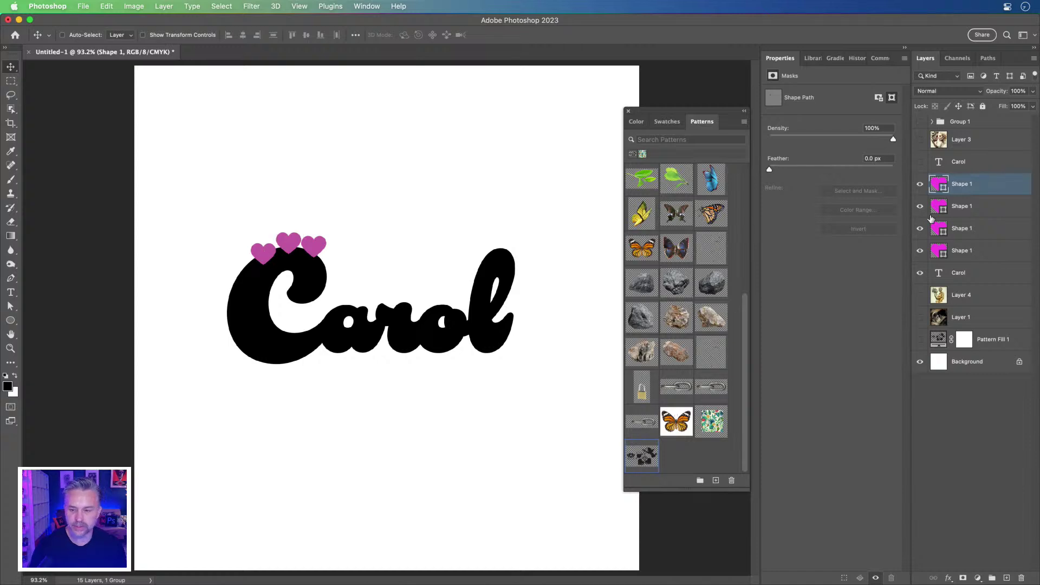
{"action": "key", "text": "alt+bracketleft"}
{"action": "left_click_drag", "start_coordinate": [449, 182], "coordinate": [420, 201]}
Delete the three duplicated heart layers, keeping the original Shape 1
{"action": "left_click", "coordinate": [961, 193]}
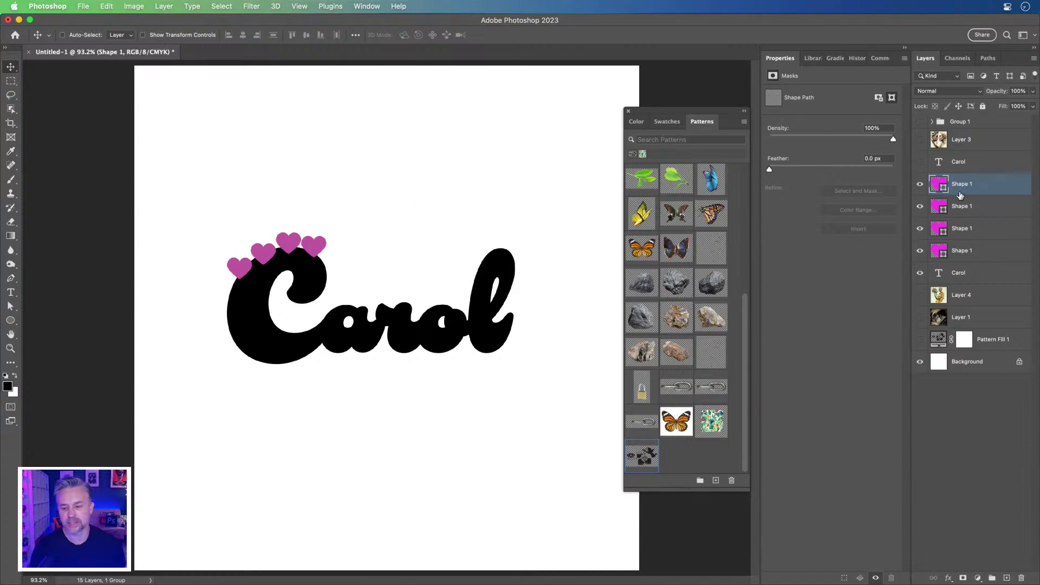
{"action": "left_click", "coordinate": [963, 236], "text": "shift"}
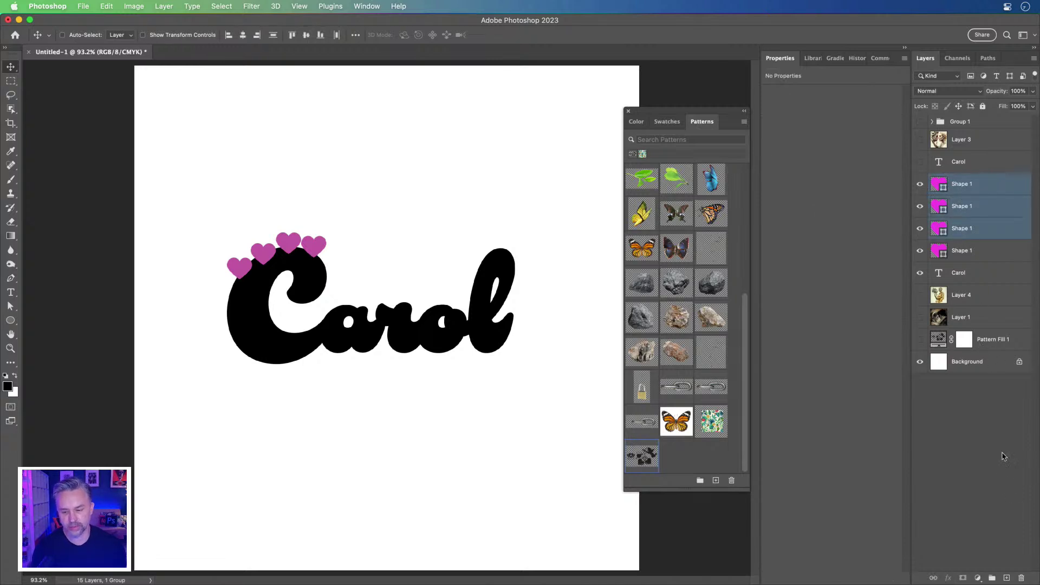
{"action": "left_click", "coordinate": [1020, 579]}
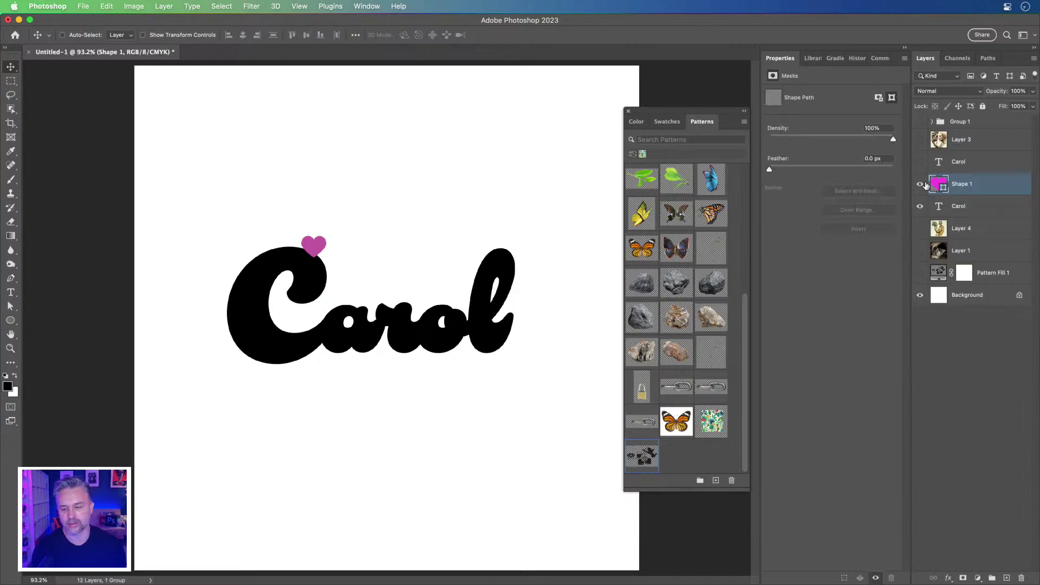
Hide the Duckie text layer and the Background layer, leaving only the heart shape on transparency
{"action": "left_click", "coordinate": [956, 209]}
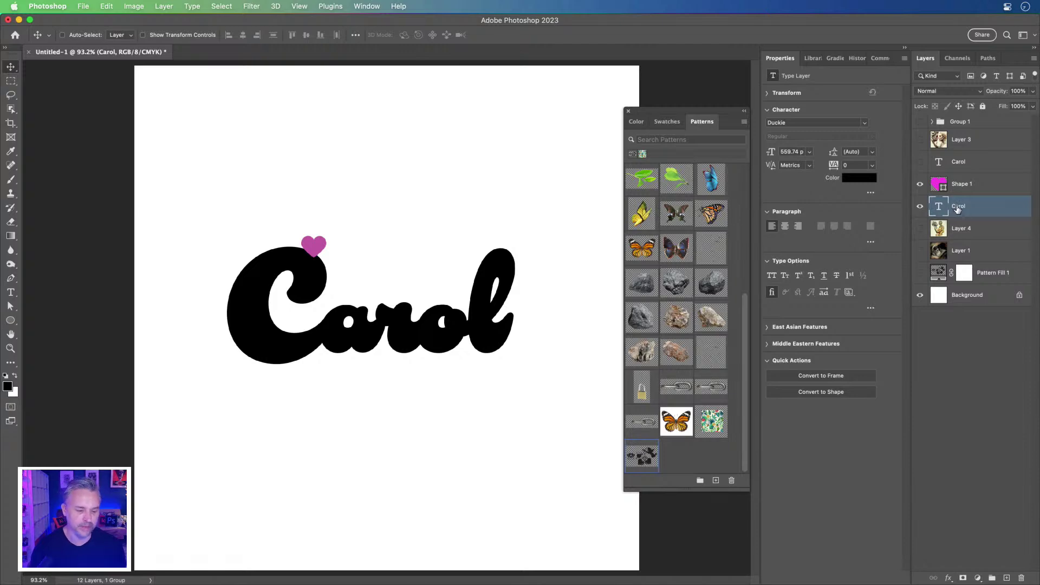
{"action": "left_click", "coordinate": [985, 189]}
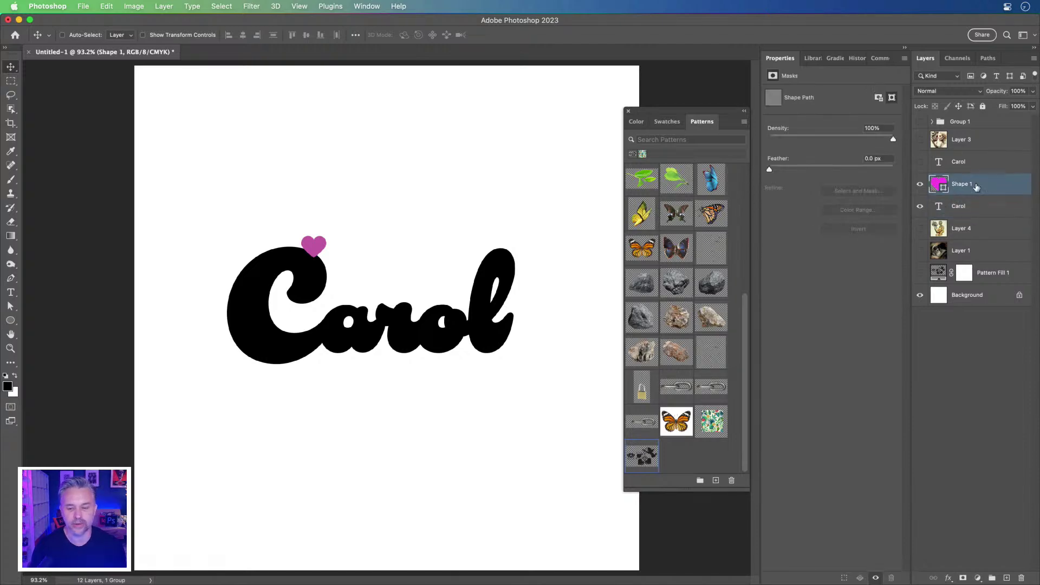
{"action": "left_click", "coordinate": [919, 206]}
{"action": "left_click", "coordinate": [920, 295]}
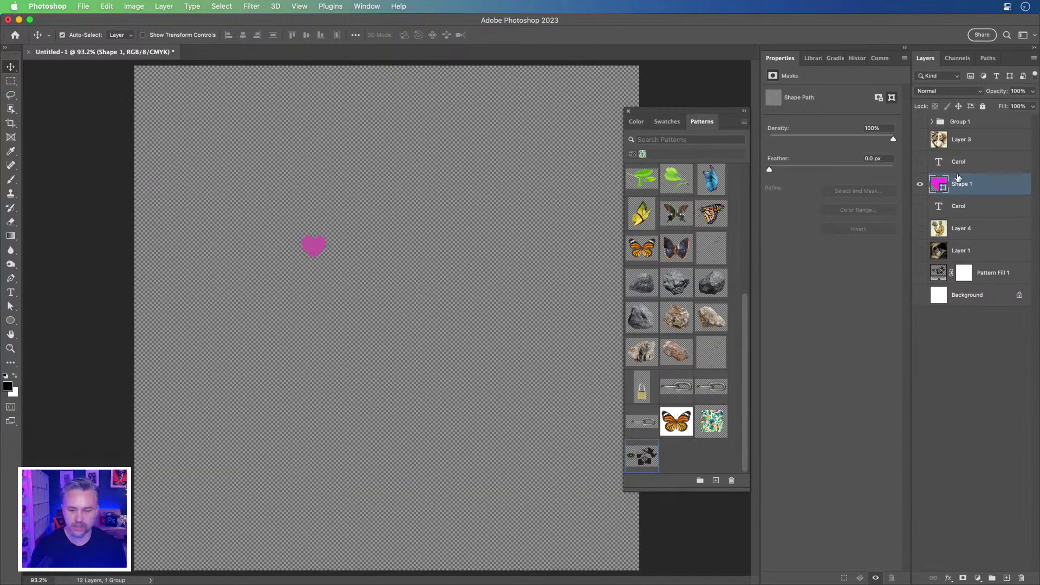
Try to define a pattern from a selection of the heart's outline, and discard the selection
{"action": "left_click", "coordinate": [938, 185], "text": "super"}
{"action": "left_click", "coordinate": [106, 6]}
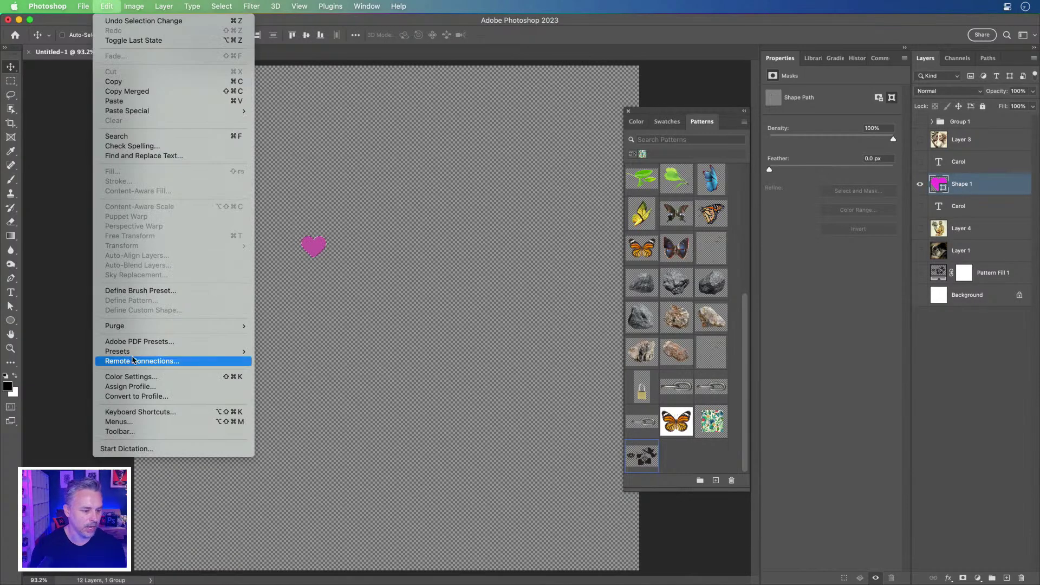
{"action": "left_click", "coordinate": [276, 185]}
{"action": "key", "text": "super+equal"}
{"action": "key", "text": "super+equal"}
{"action": "key", "text": "super+equal"}
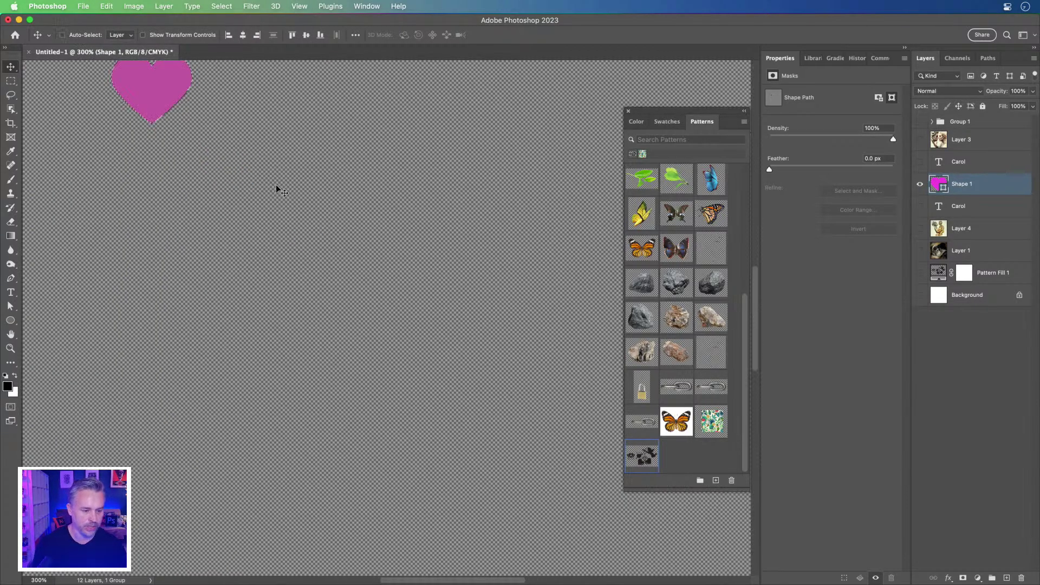
{"action": "left_click_drag", "start_coordinate": [489, 299], "coordinate": [738, 455]}
{"action": "key", "text": "super+equal"}
{"action": "key", "text": "super+equal"}
{"action": "scroll", "coordinate": [581, 429], "scroll_direction": "up", "scroll_amount": 3}
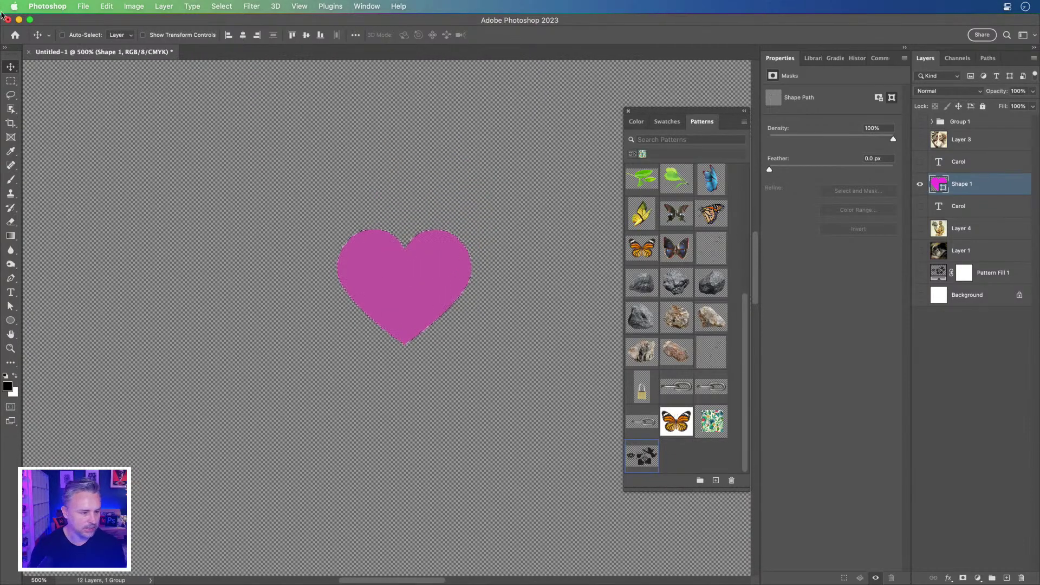
{"action": "left_click", "coordinate": [10, 80]}
{"action": "left_click", "coordinate": [201, 174]}
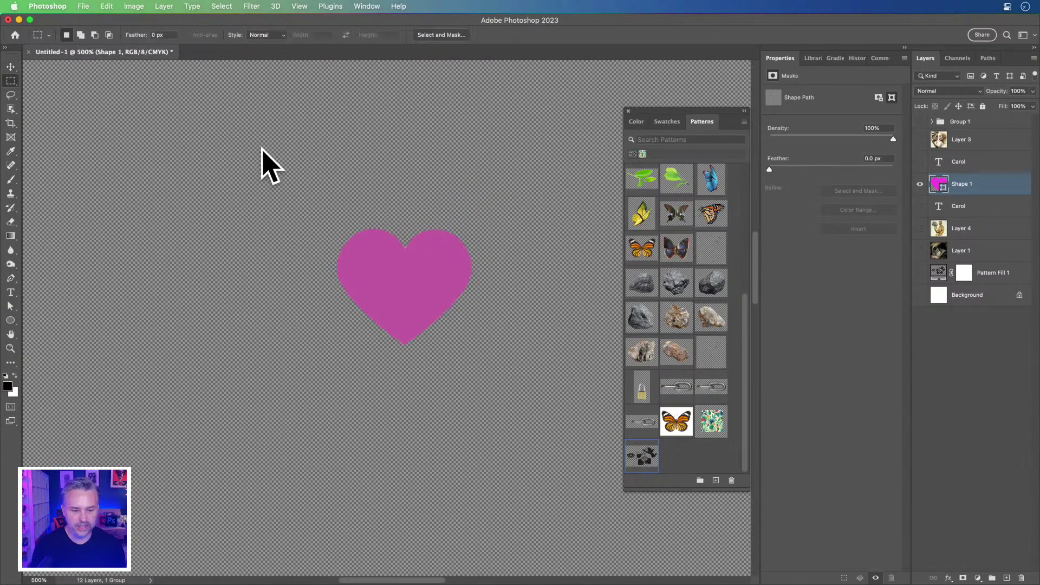
Add Bevel & Emboss with Contour to the heart layer, with the shading angle at 137° and altitude at 42°
{"action": "double_click", "coordinate": [992, 190]}
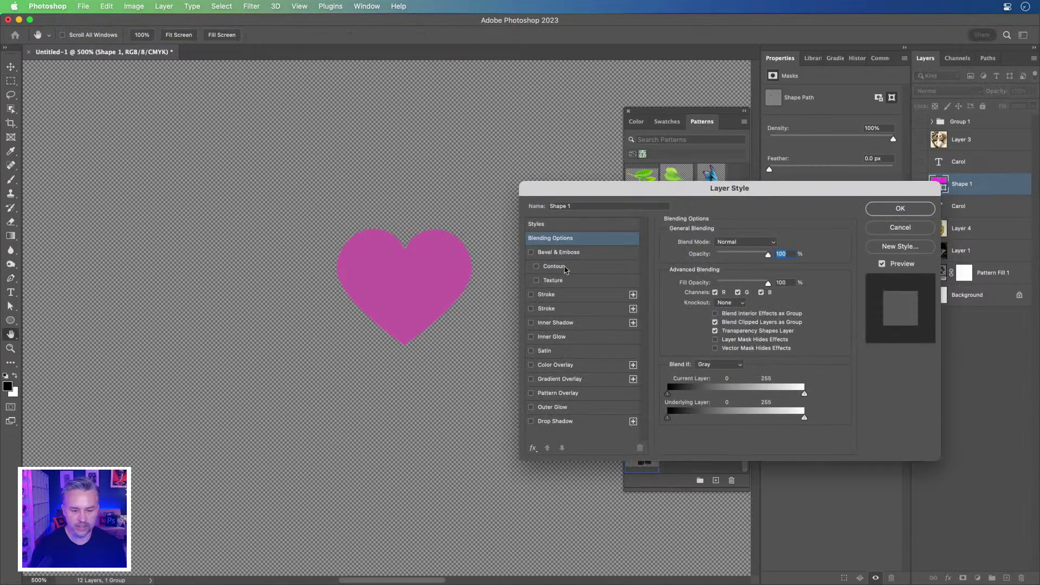
{"action": "left_click", "coordinate": [531, 252]}
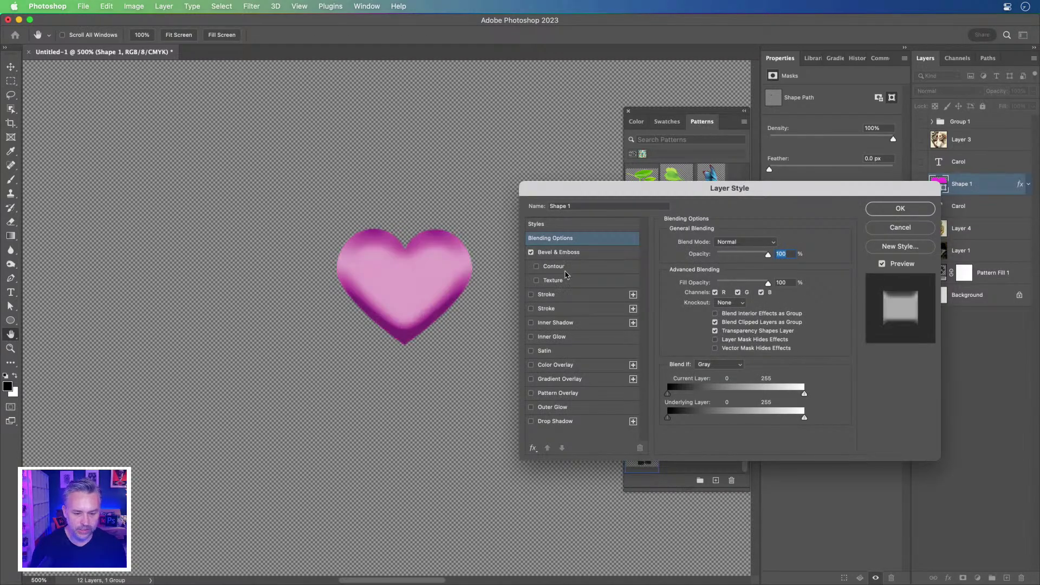
{"action": "left_click", "coordinate": [574, 252]}
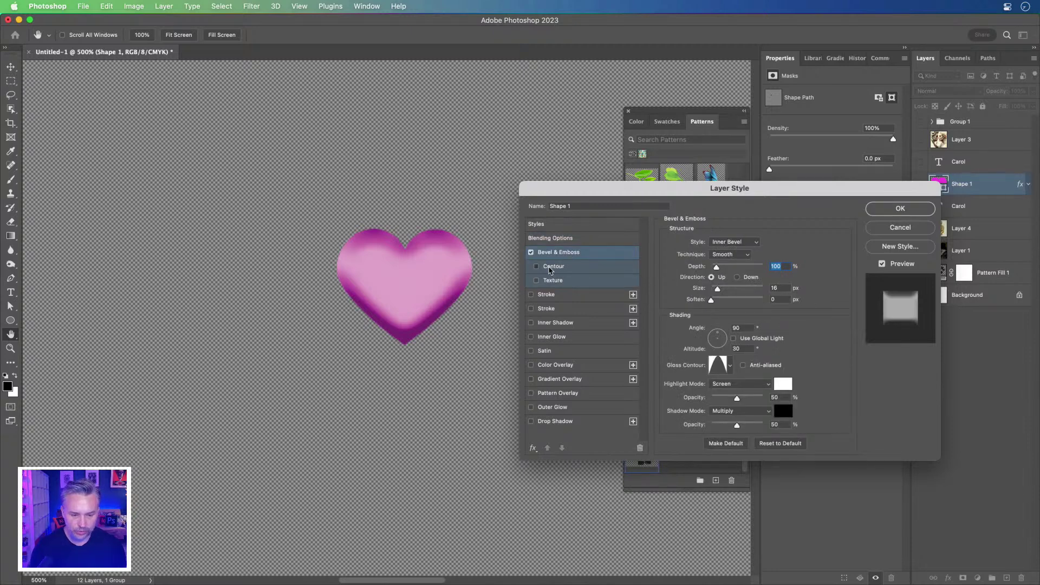
{"action": "left_click", "coordinate": [553, 269]}
{"action": "left_click", "coordinate": [558, 255]}
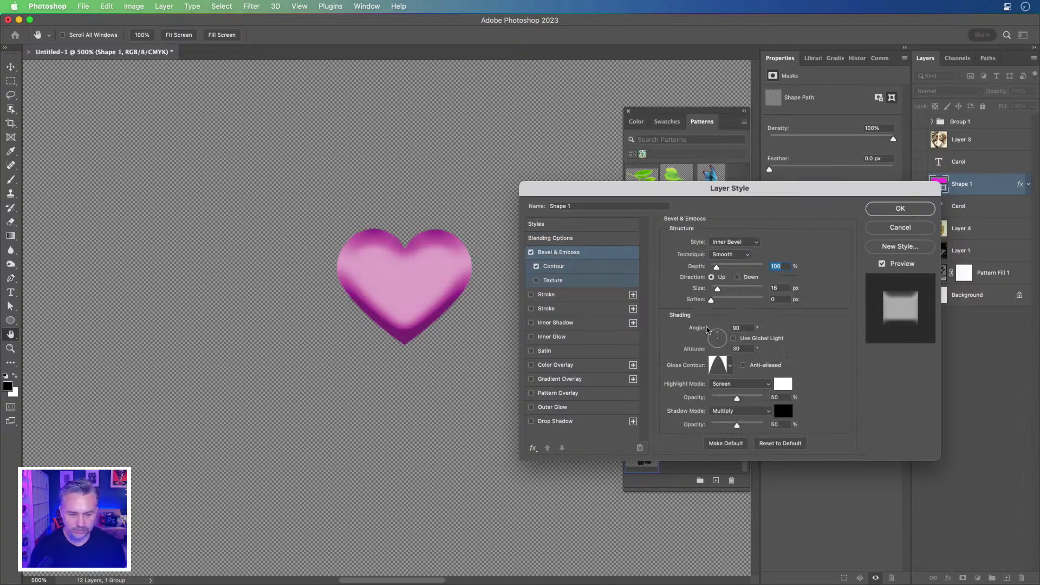
{"action": "left_click_drag", "start_coordinate": [718, 340], "coordinate": [714, 335]}
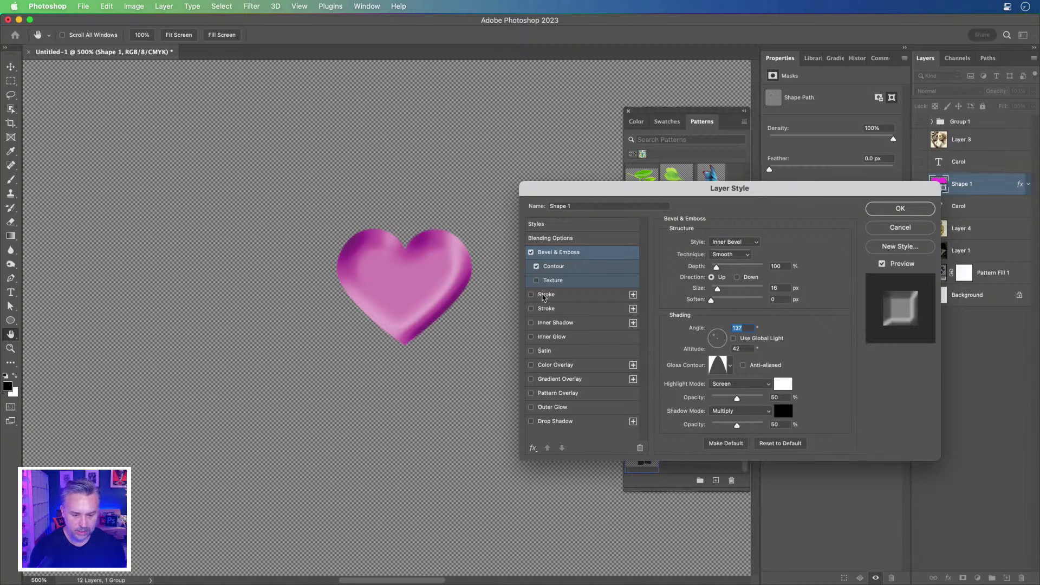
Add a drop shadow to the heart and set its color to dark blue 283669
{"action": "left_click", "coordinate": [531, 421]}
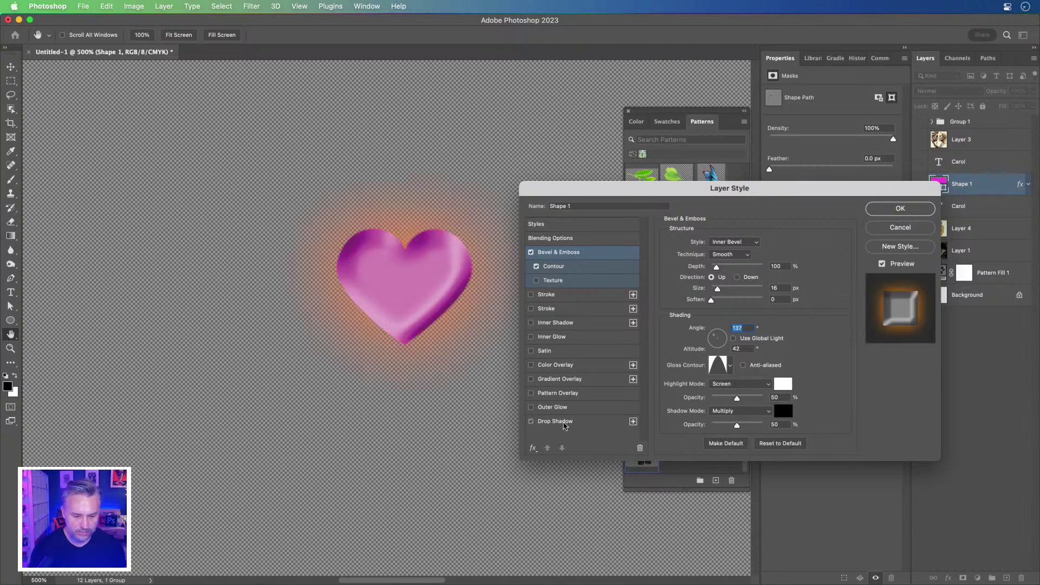
{"action": "left_click", "coordinate": [555, 421]}
{"action": "left_click", "coordinate": [767, 245]}
{"action": "mouse_move", "coordinate": [544, 372]}
{"action": "left_mouse_down"}
{"action": "mouse_move", "coordinate": [506, 439]}
{"action": "mouse_move", "coordinate": [592, 380]}
{"action": "left_mouse_up"}
{"action": "left_click", "coordinate": [656, 353]}
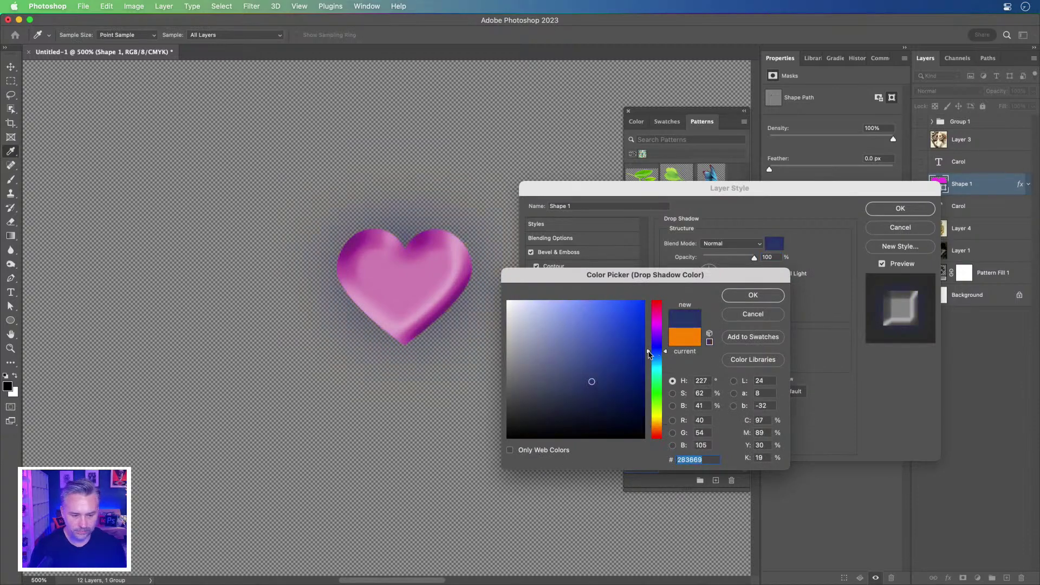
{"action": "left_click", "coordinate": [751, 295]}
Adjust the drop shadow to 127° angle, 5 px distance, 18 px size and 58% opacity, and apply the layer style
{"action": "left_click", "coordinate": [710, 314]}
{"action": "left_click", "coordinate": [707, 270]}
{"action": "left_click_drag", "start_coordinate": [703, 291], "coordinate": [705, 292]}
{"action": "left_click_drag", "start_coordinate": [742, 260], "coordinate": [732, 258]}
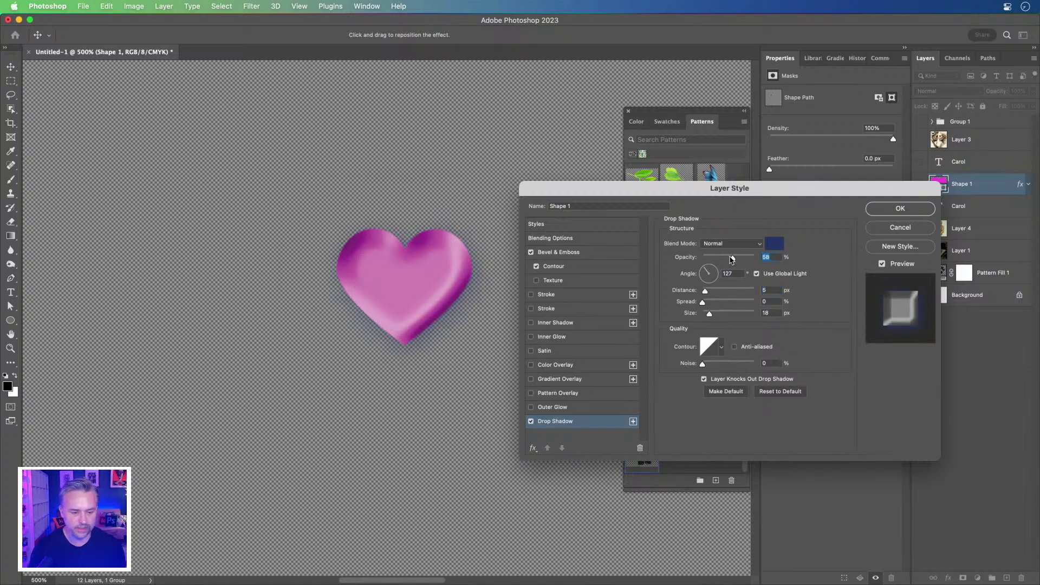
{"action": "left_click", "coordinate": [889, 214]}
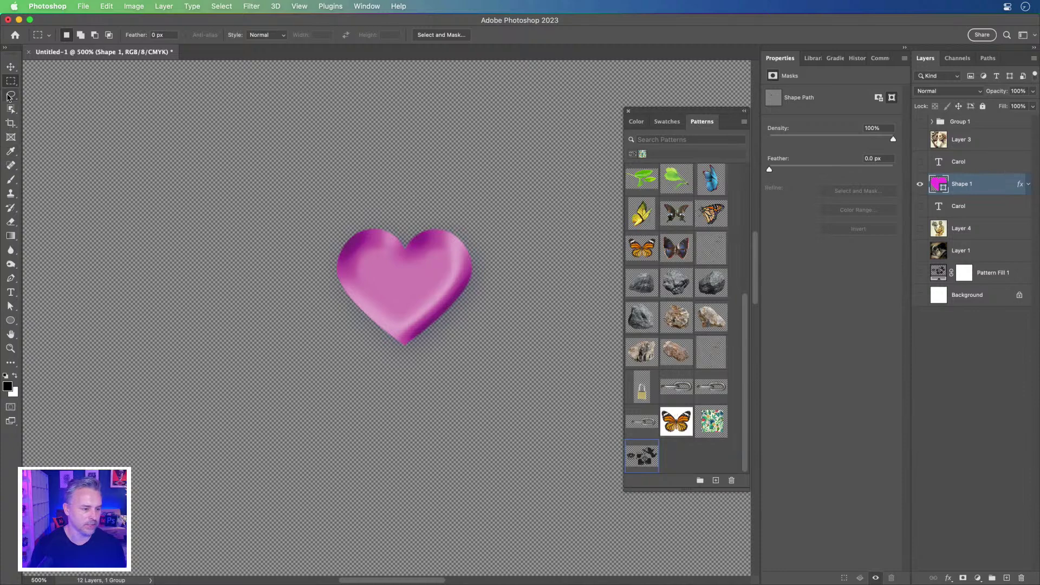
Select a rectangular area around the heart and its shadow, and define it as a pattern named "heart"
{"action": "left_click_drag", "start_coordinate": [310, 196], "coordinate": [500, 387]}
{"action": "left_click_drag", "start_coordinate": [405, 340], "coordinate": [405, 341]}
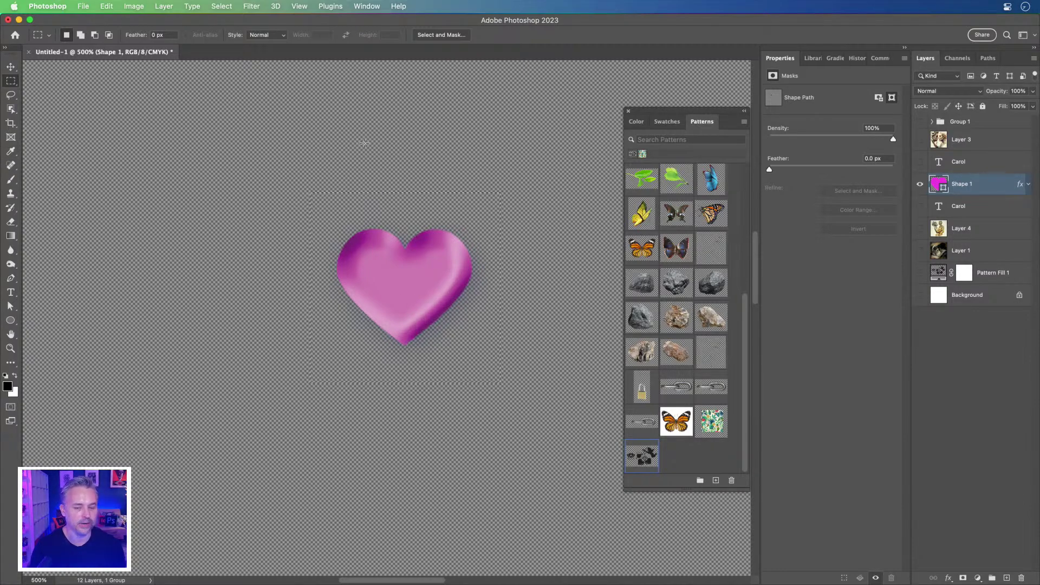
{"action": "left_click", "coordinate": [105, 6]}
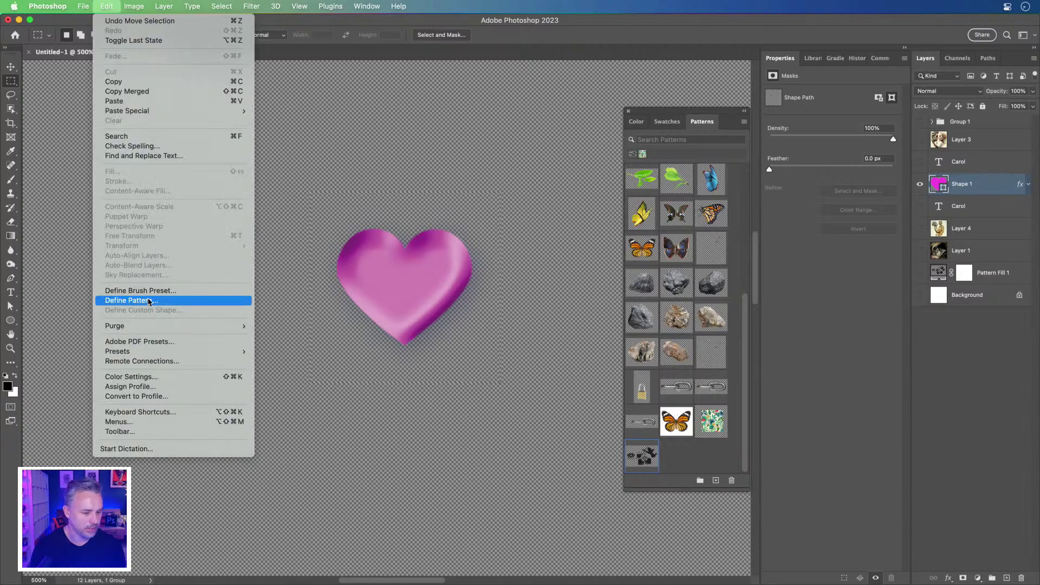
{"action": "left_click", "coordinate": [130, 300]}
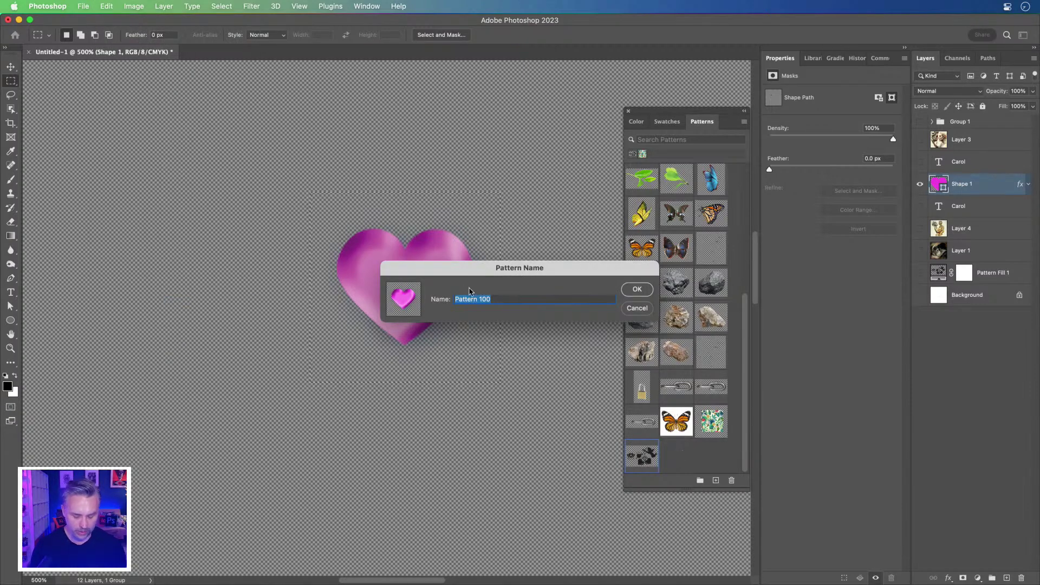
{"action": "type", "text": "heart"}
{"action": "key", "text": "Return"}
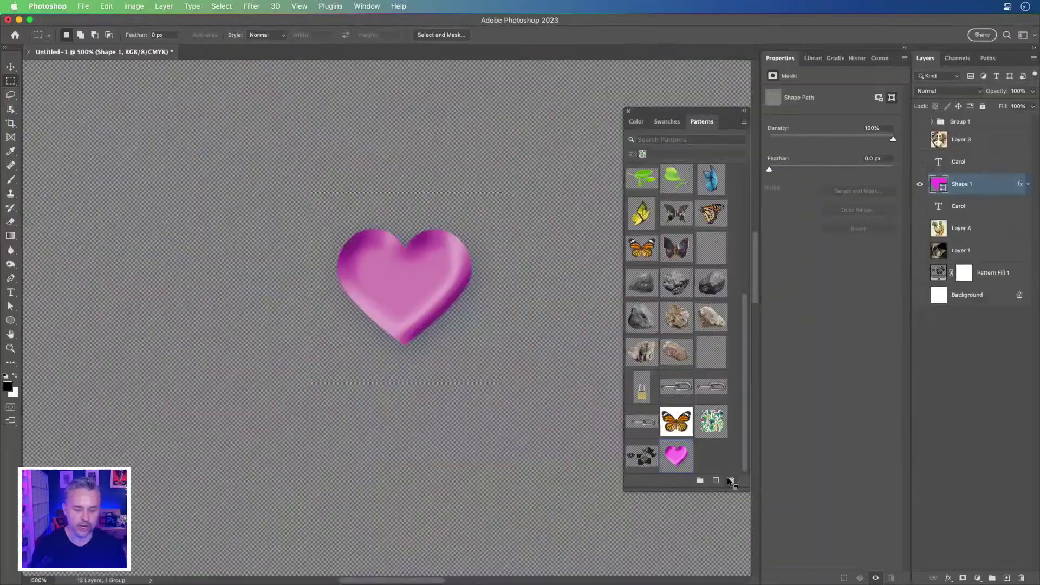
Hide the heart layer, show and select the Duckie text layer, and clear the rectangular selection
{"action": "left_click", "coordinate": [919, 185]}
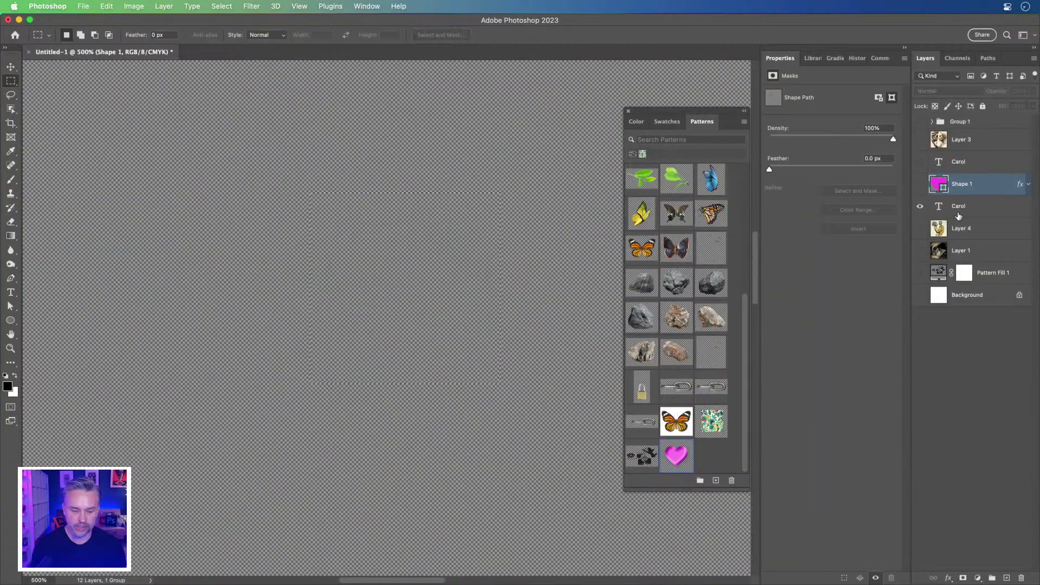
{"action": "left_click", "coordinate": [919, 206]}
{"action": "left_click", "coordinate": [974, 214]}
{"action": "key", "text": "super+d"}
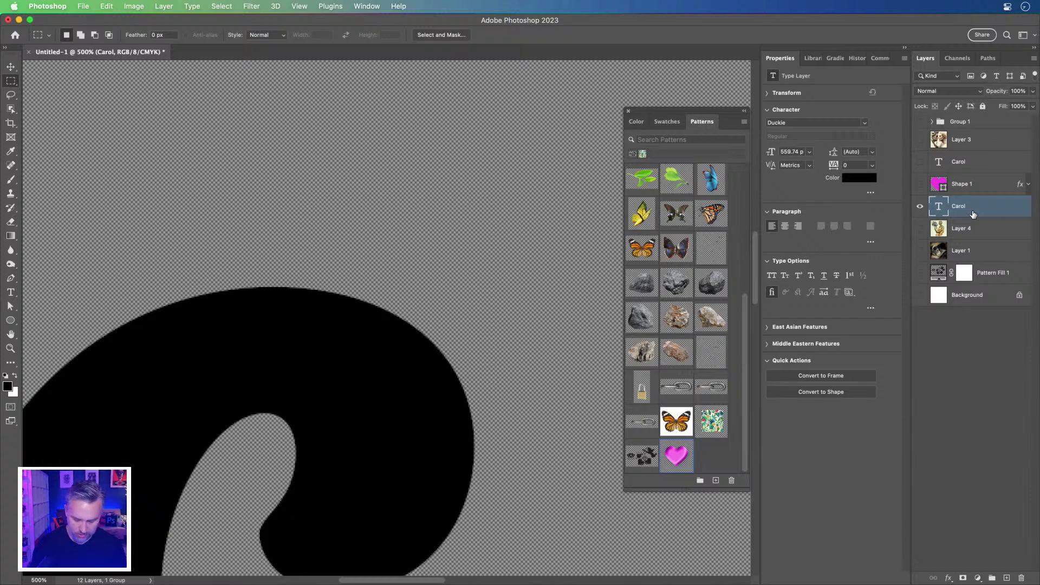
Load the Duckie lettering's outline as a selection, show the white Background layer and hide the text layer
{"action": "key", "text": "super+0"}
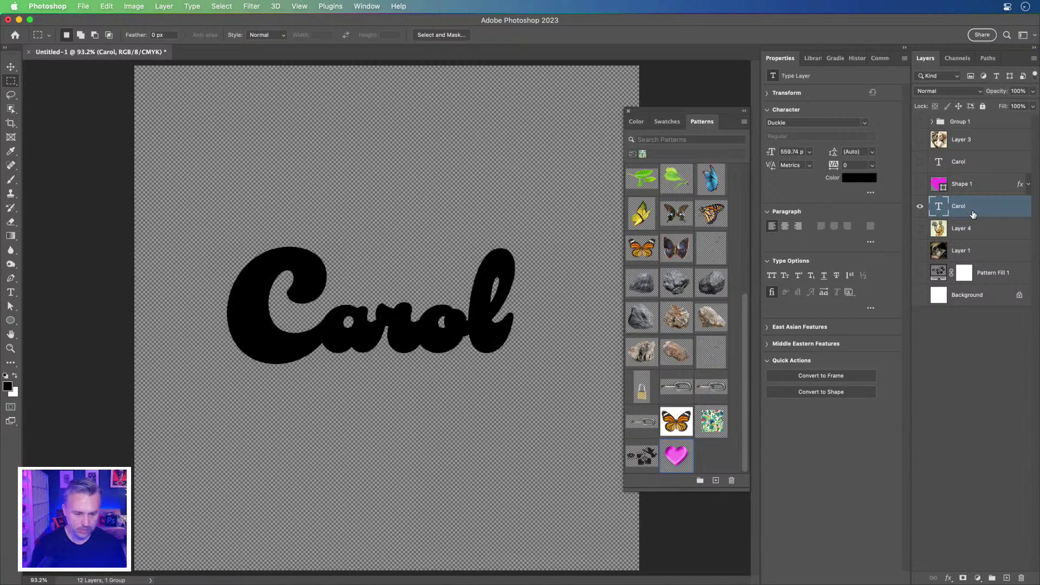
{"action": "left_click", "coordinate": [937, 208], "text": "super"}
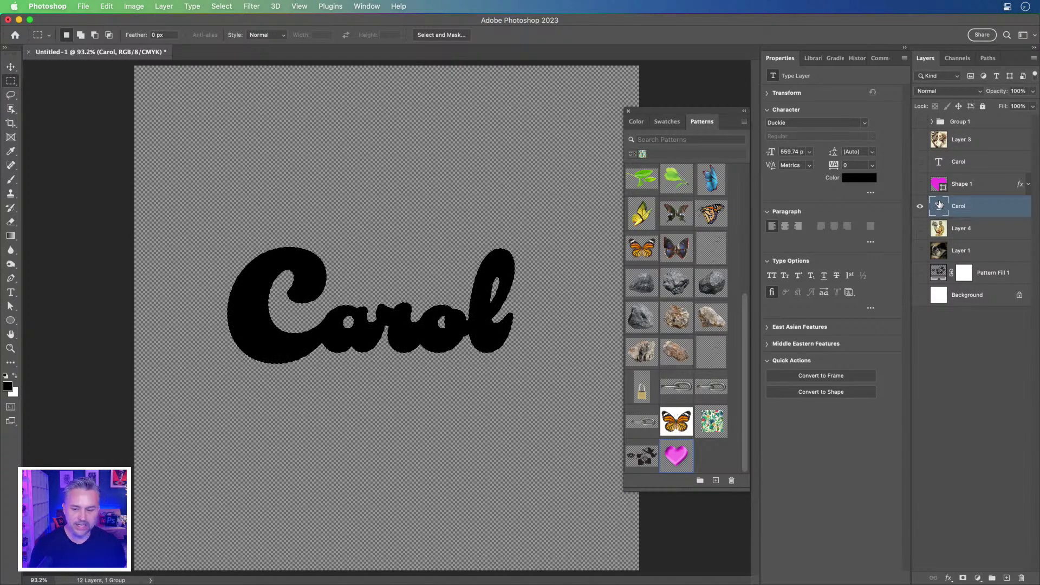
{"action": "left_click", "coordinate": [920, 295]}
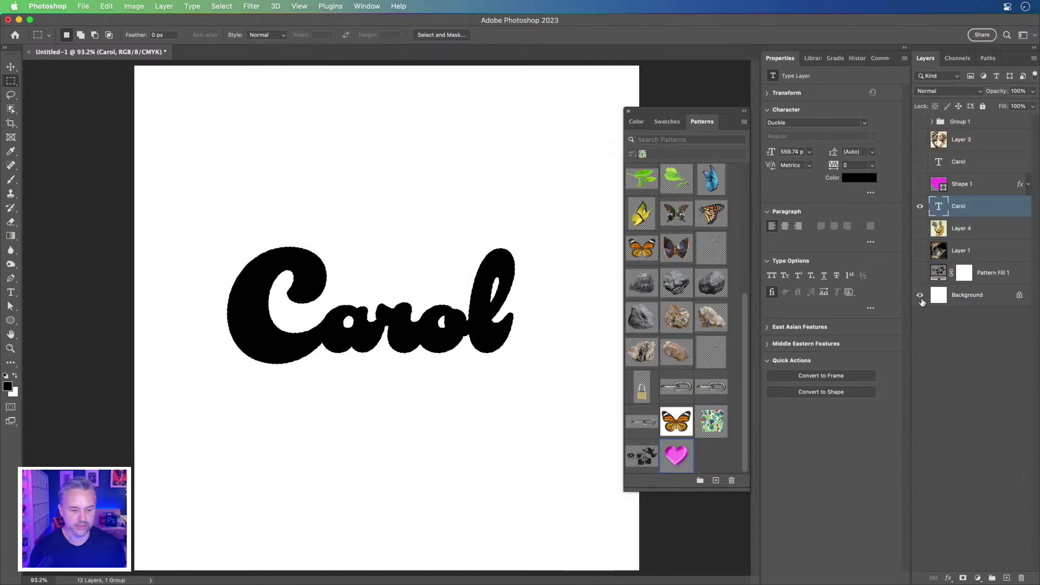
{"action": "left_click", "coordinate": [920, 207]}
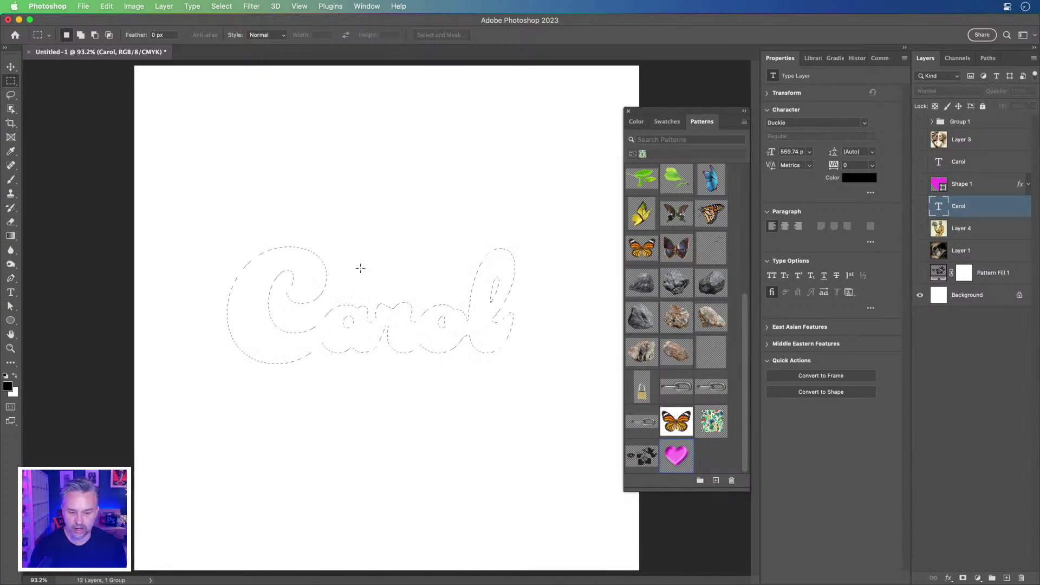
{"action": "key", "text": "super+plus"}
{"action": "key", "text": "super+plus"}
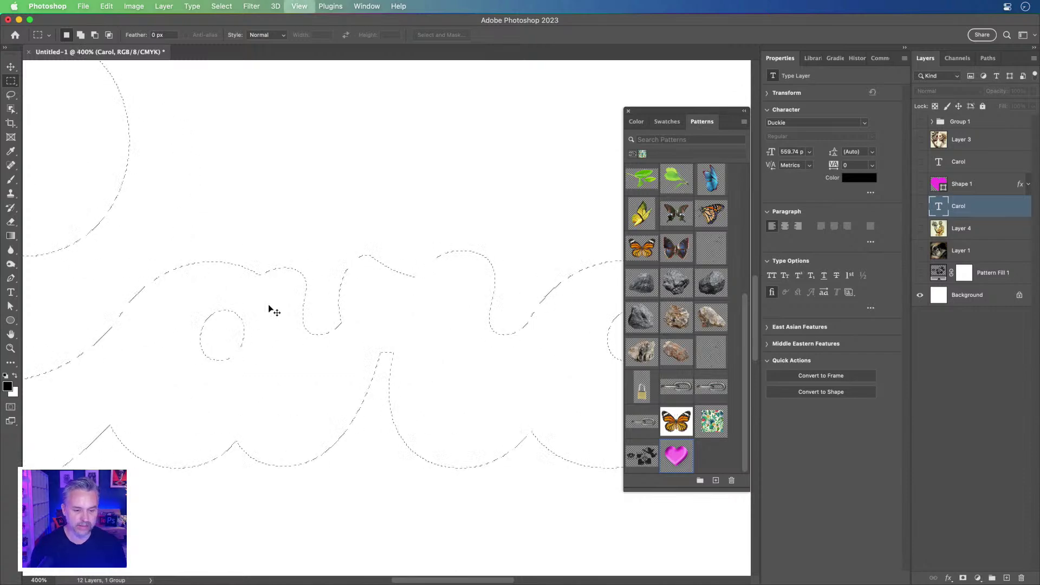
{"action": "key", "text": "super+minus"}
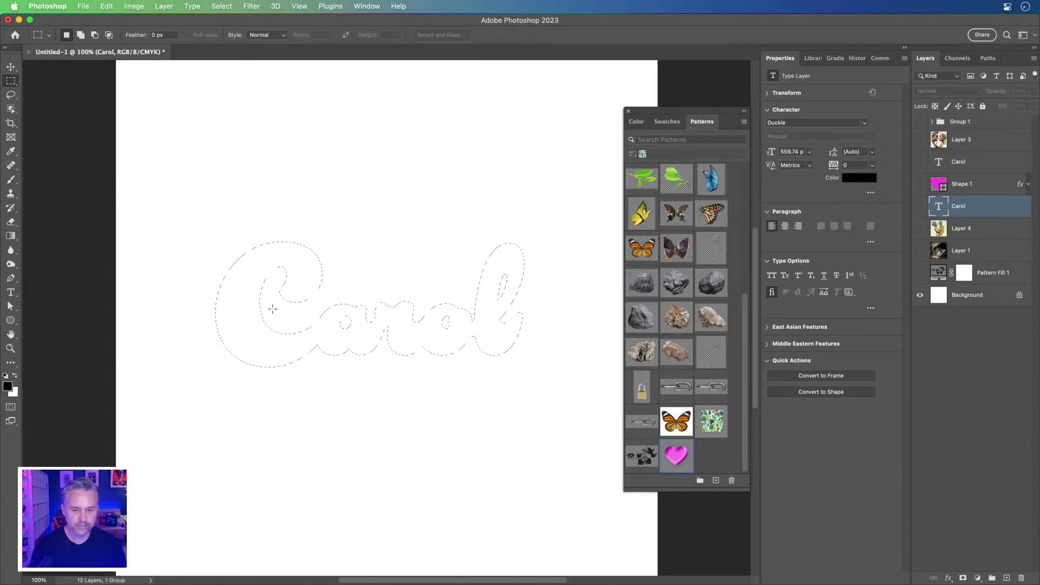
Bring up the document's paths and convert the lettering selection into a work path
{"action": "left_click", "coordinate": [359, 7]}
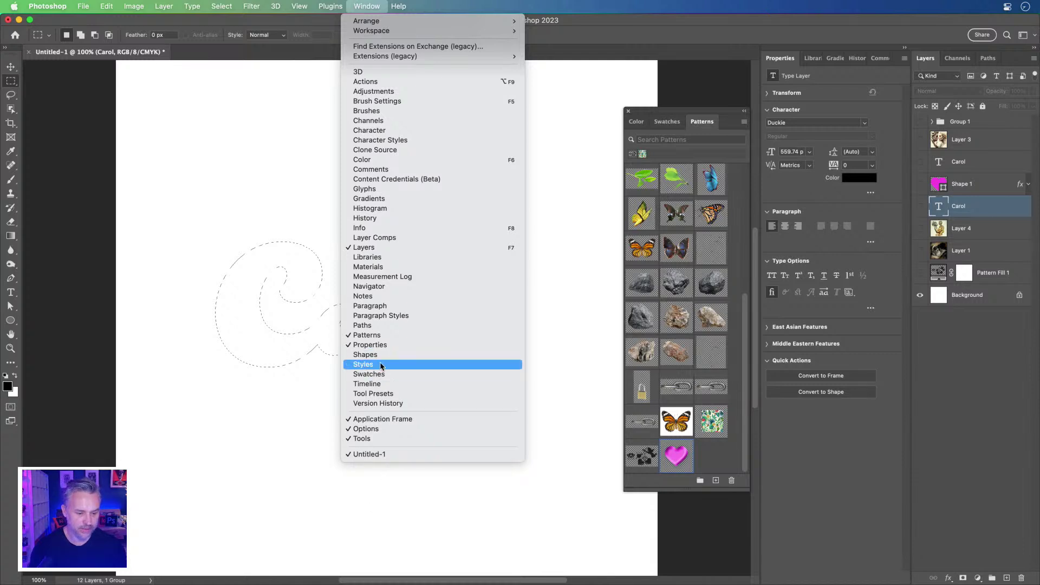
{"action": "left_click", "coordinate": [383, 326]}
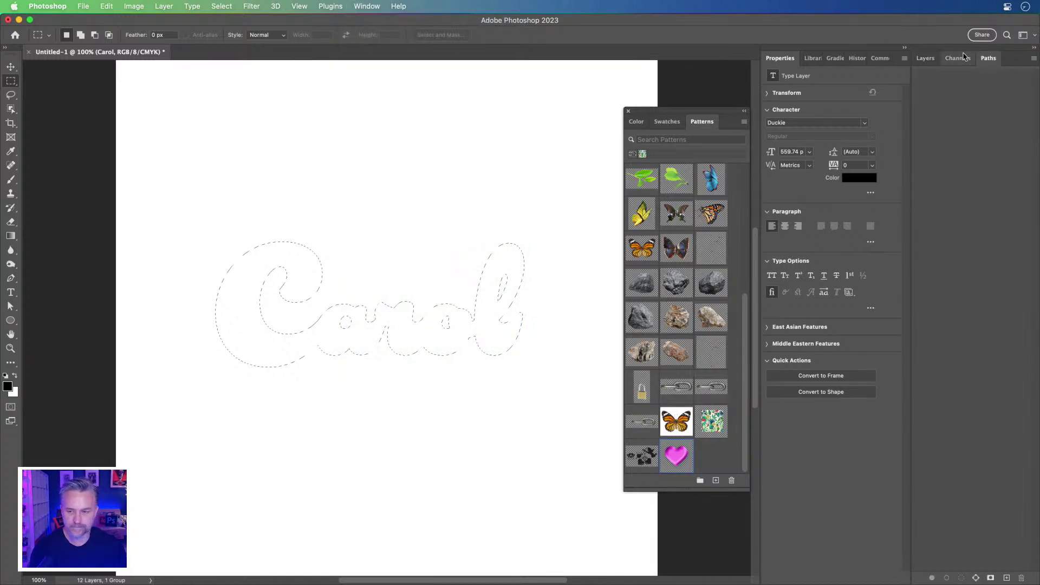
{"action": "left_click_drag", "start_coordinate": [988, 58], "coordinate": [550, 225]}
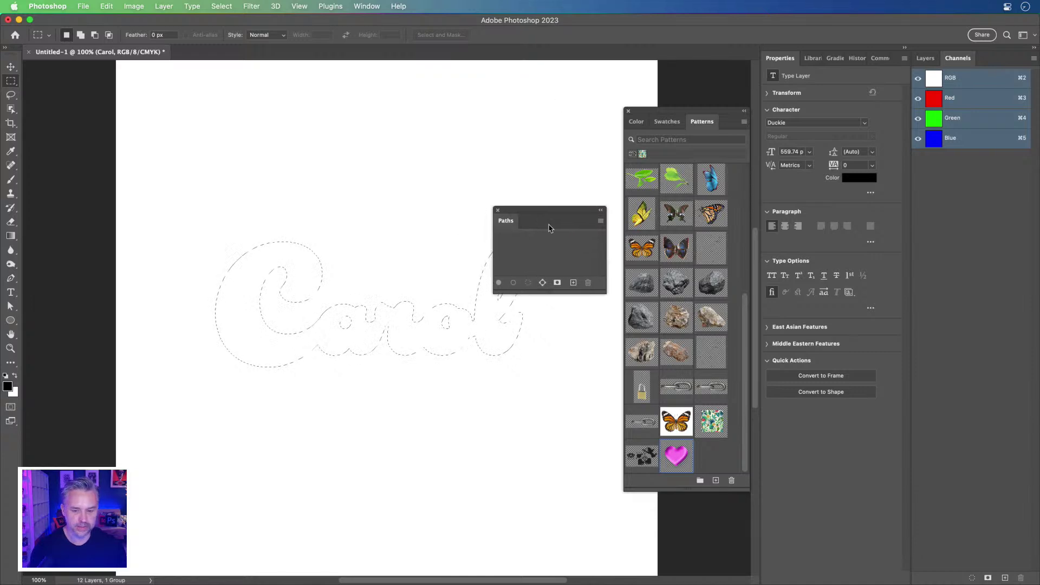
{"action": "left_click", "coordinate": [542, 282]}
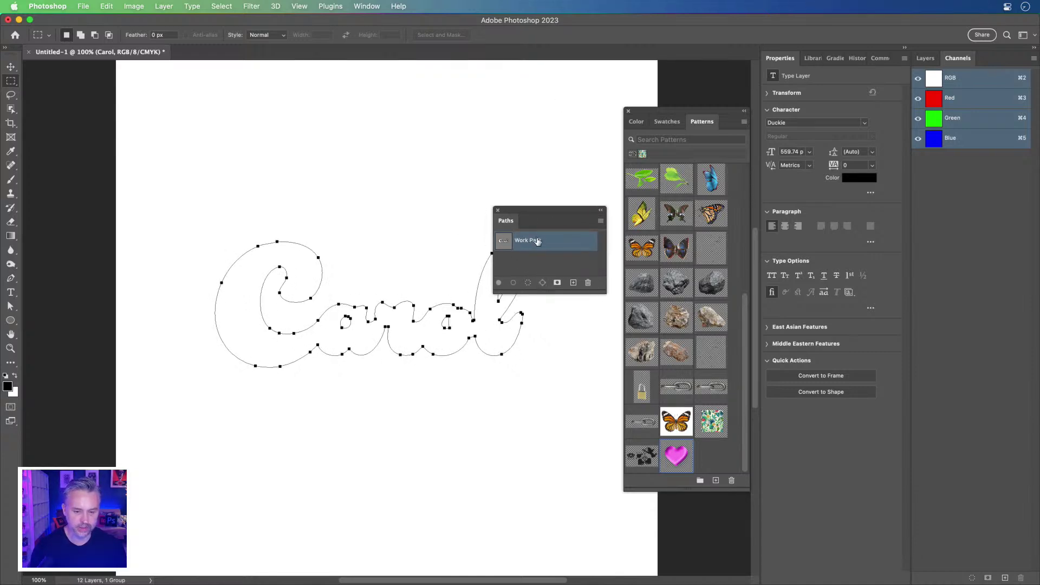
Save the work path permanently, naming it after the word in the lettering in lowercase
{"action": "left_click", "coordinate": [600, 222]}
{"action": "left_click", "coordinate": [599, 222]}
{"action": "left_click", "coordinate": [600, 222]}
{"action": "left_click", "coordinate": [624, 225]}
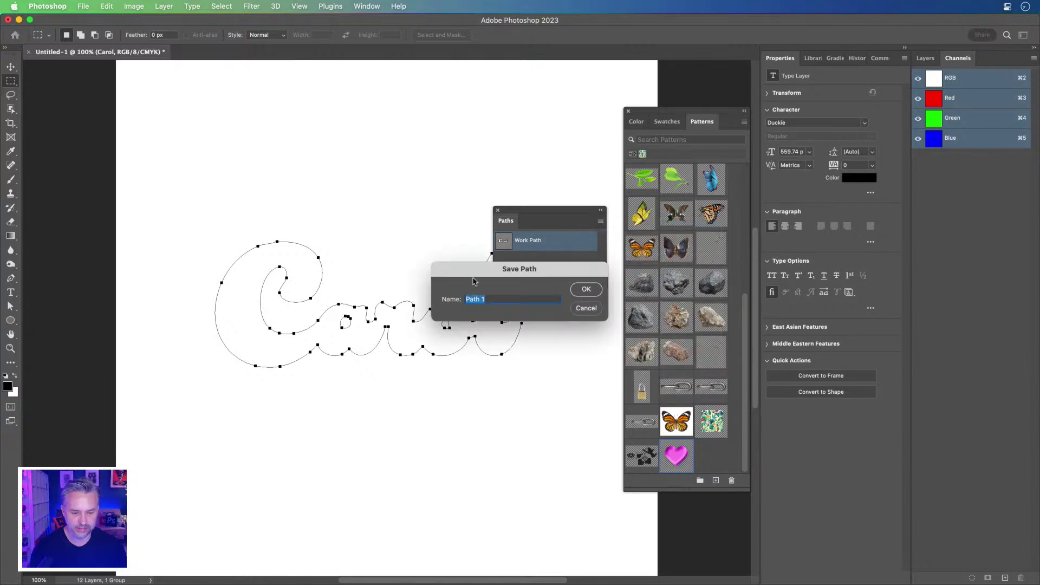
{"action": "type", "text": "carol"}
{"action": "key", "text": "Return"}
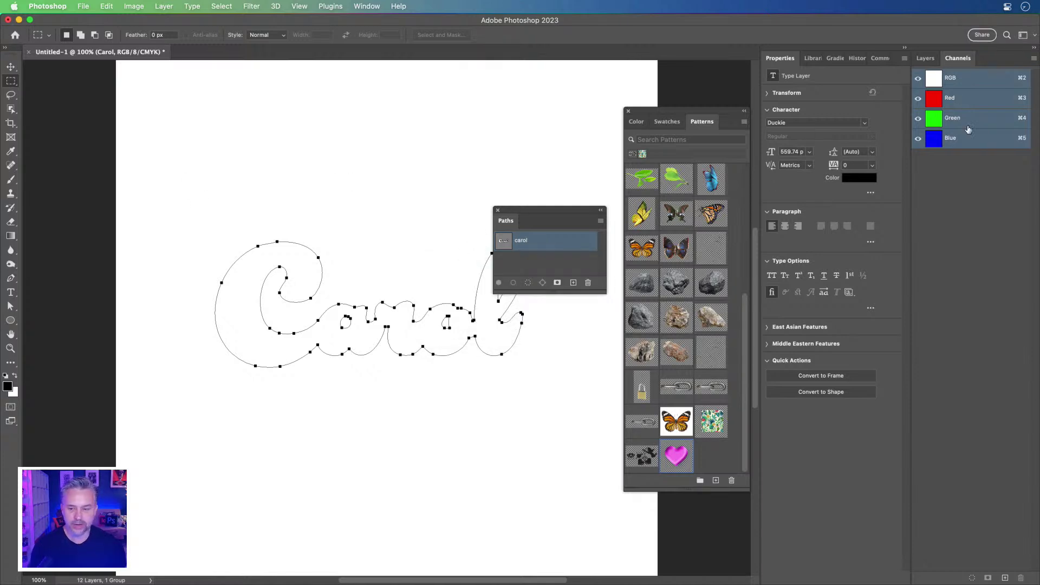
Add a new empty layer above the hidden text layer, and dock the Paths and Patterns panels to tidy the workspace
{"action": "left_click", "coordinate": [925, 59]}
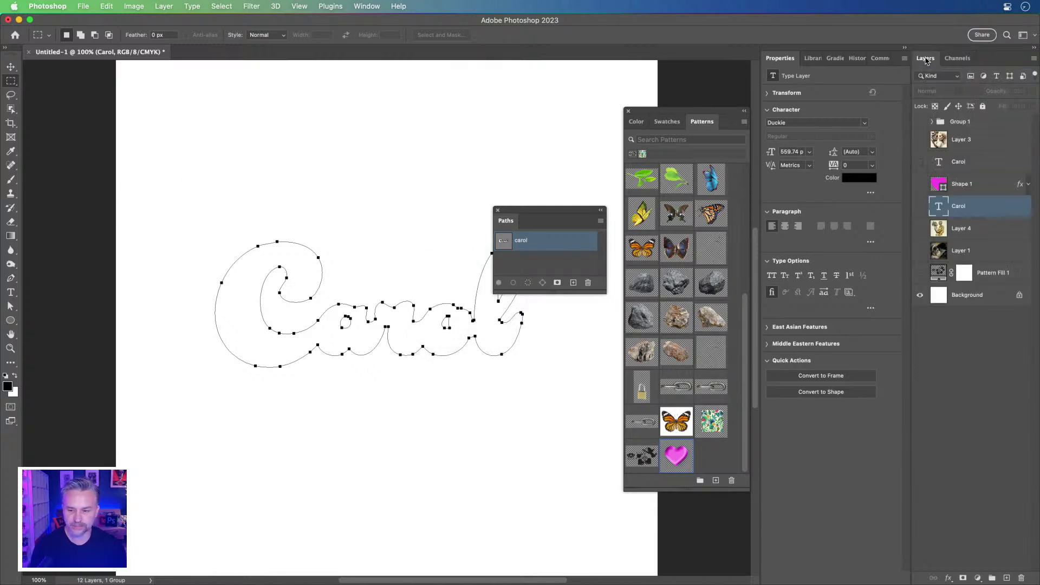
{"action": "left_click", "coordinate": [1006, 578]}
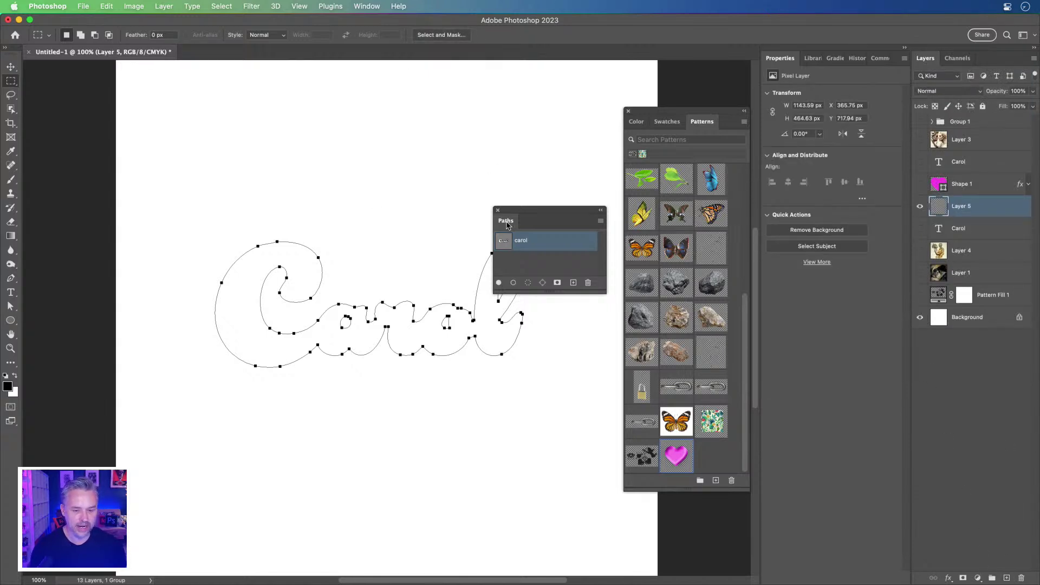
{"action": "left_click_drag", "start_coordinate": [507, 225], "coordinate": [941, 52]}
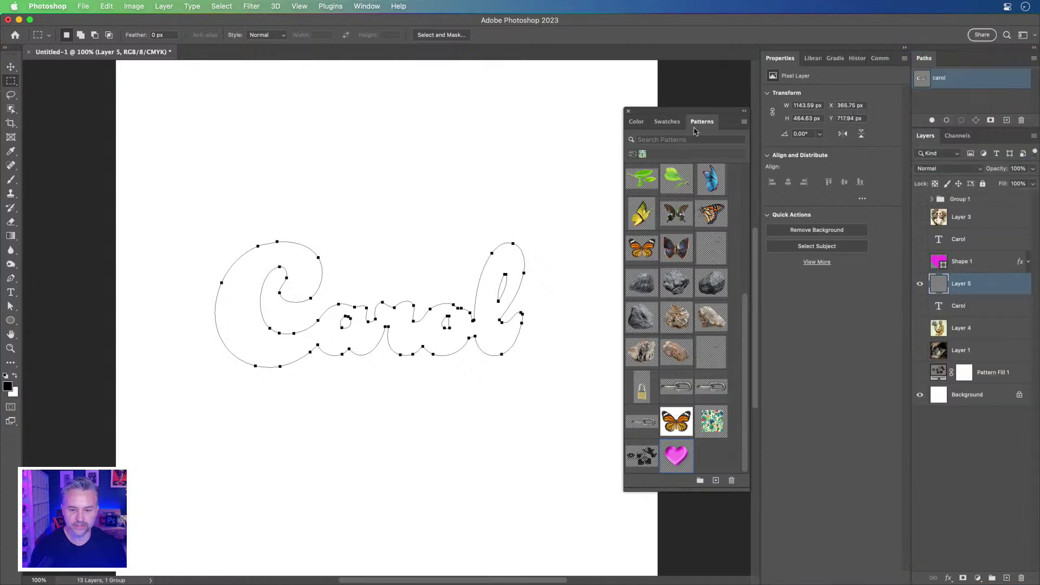
{"action": "left_click_drag", "start_coordinate": [737, 125], "coordinate": [830, 55]}
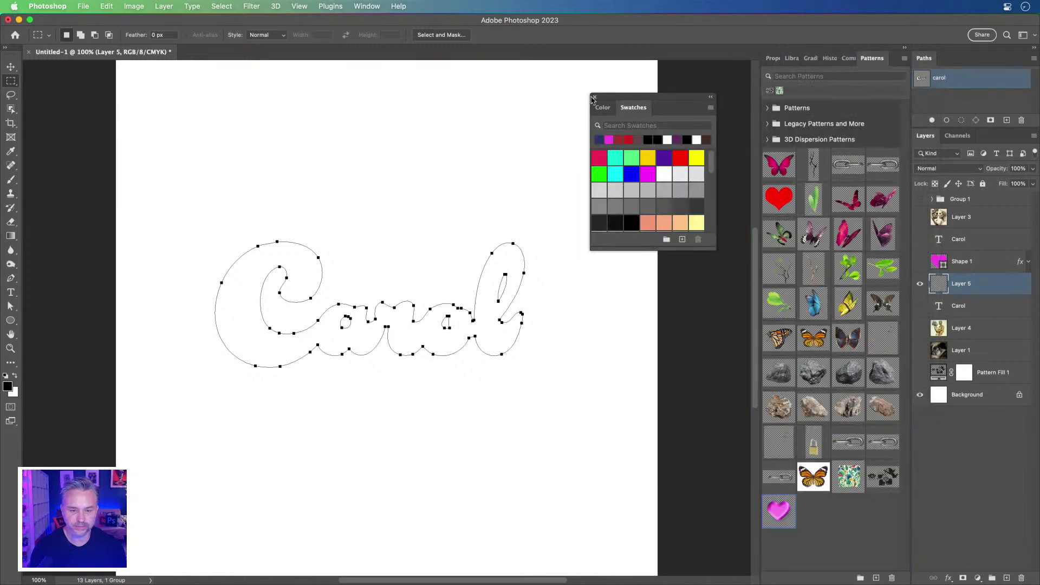
{"action": "left_click", "coordinate": [594, 99]}
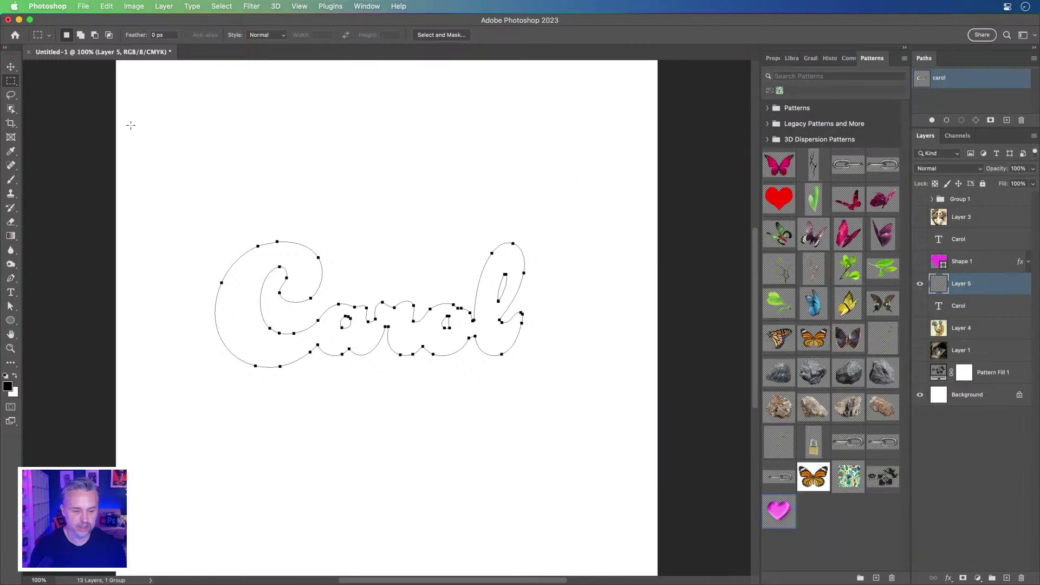
Start a Fill on the new layer with Pattern as its contents and the pink heart as the custom pattern
{"action": "left_click", "coordinate": [105, 6]}
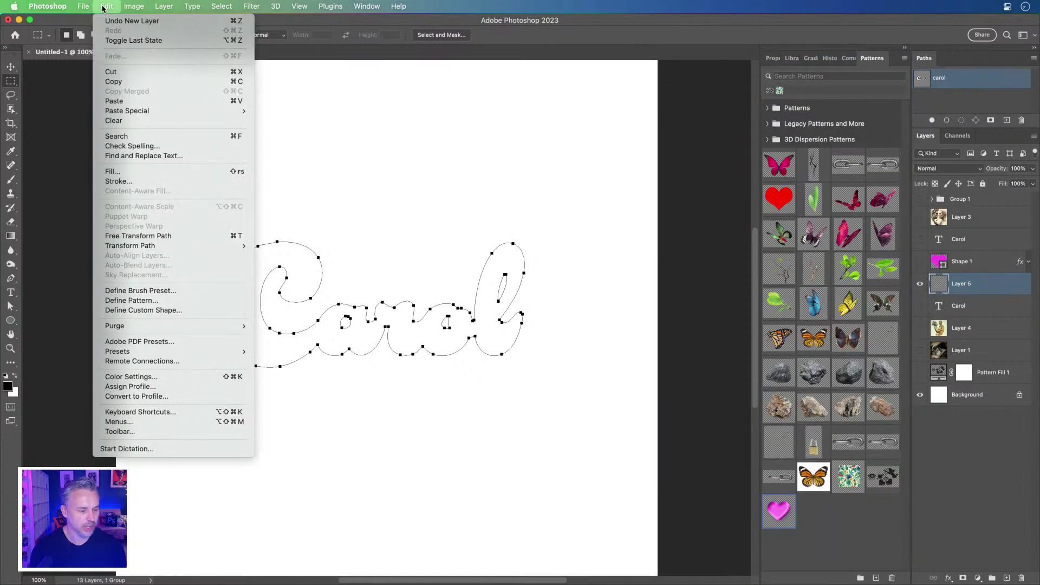
{"action": "left_click", "coordinate": [109, 171]}
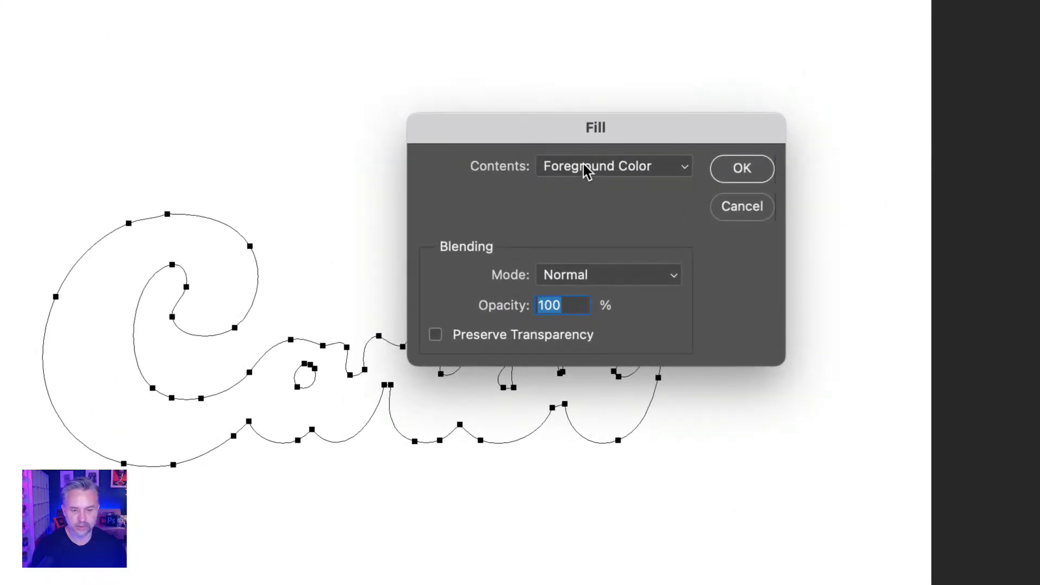
{"action": "left_click", "coordinate": [483, 218]}
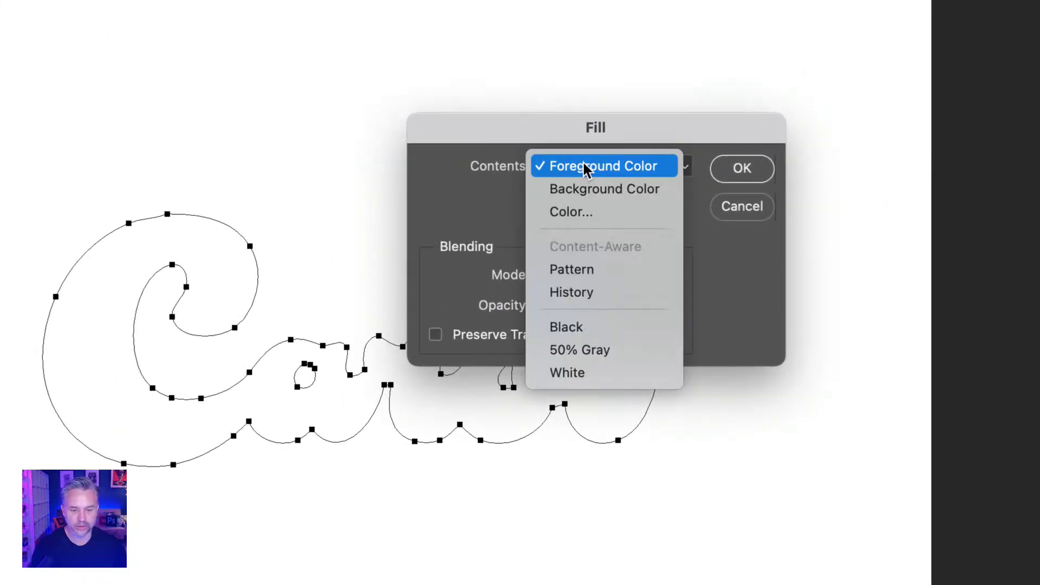
{"action": "left_click", "coordinate": [620, 269]}
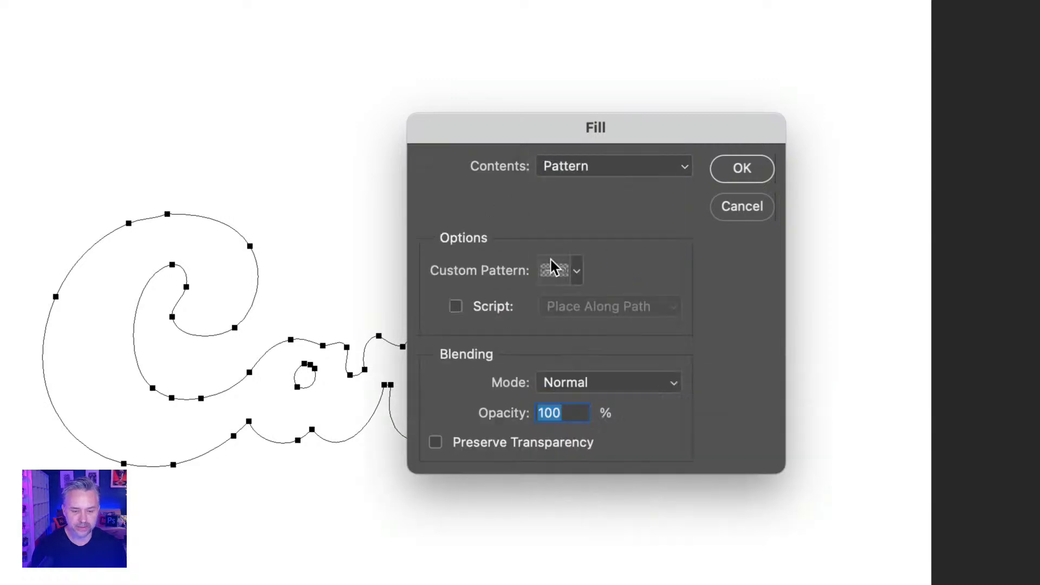
{"action": "left_click", "coordinate": [578, 273]}
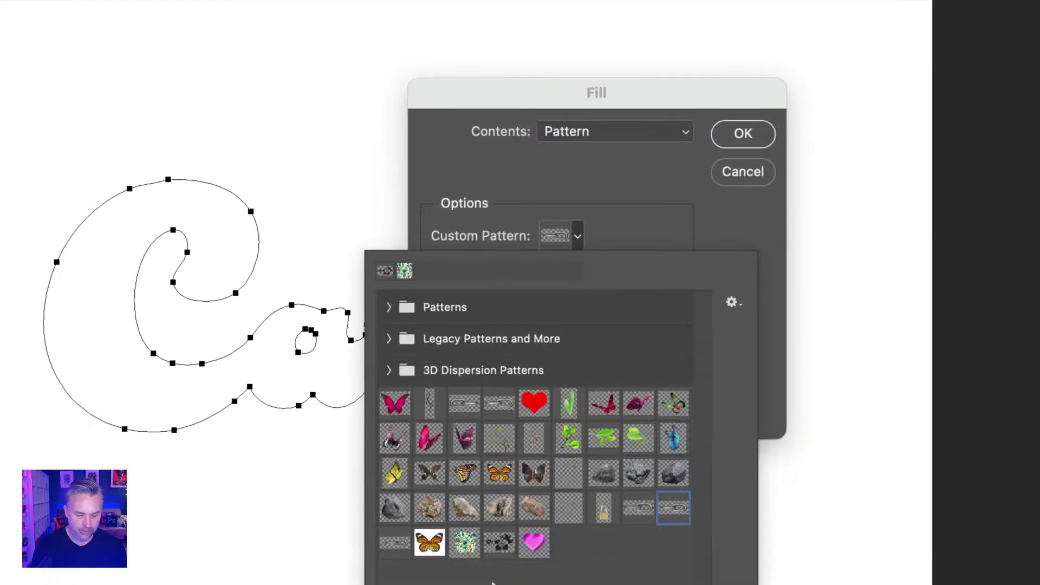
{"action": "left_click", "coordinate": [530, 512]}
{"action": "left_click", "coordinate": [645, 212]}
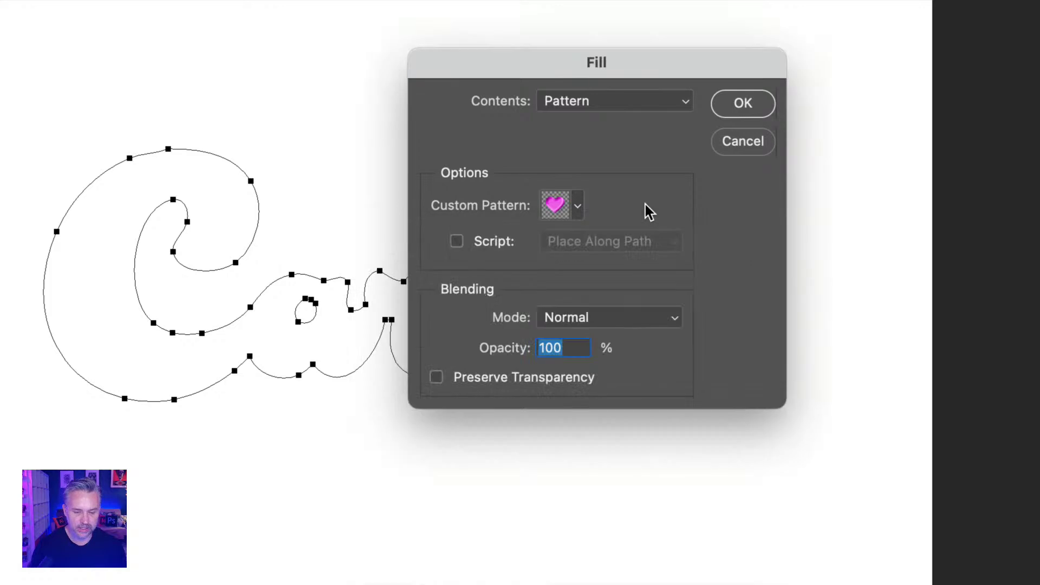
Enable the fill script with Place Along Path and proceed to its placement settings
{"action": "left_click", "coordinate": [456, 241]}
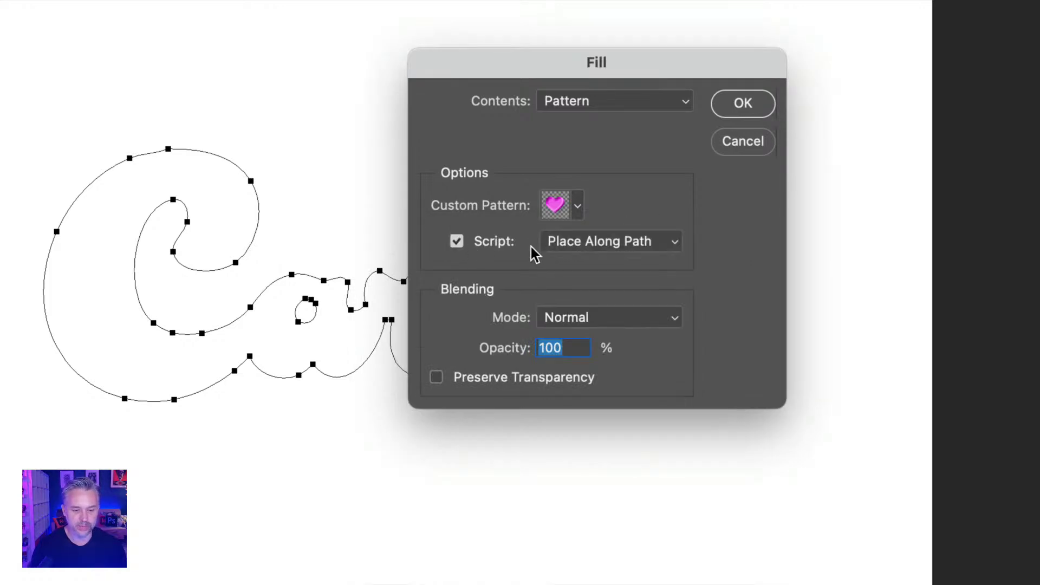
{"action": "left_click", "coordinate": [566, 244]}
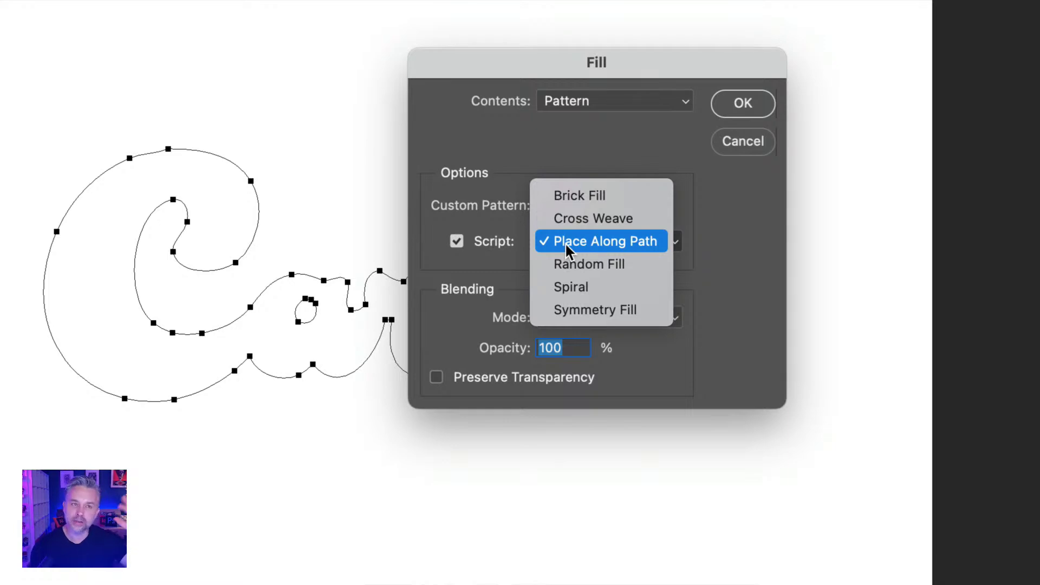
{"action": "left_click", "coordinate": [564, 242]}
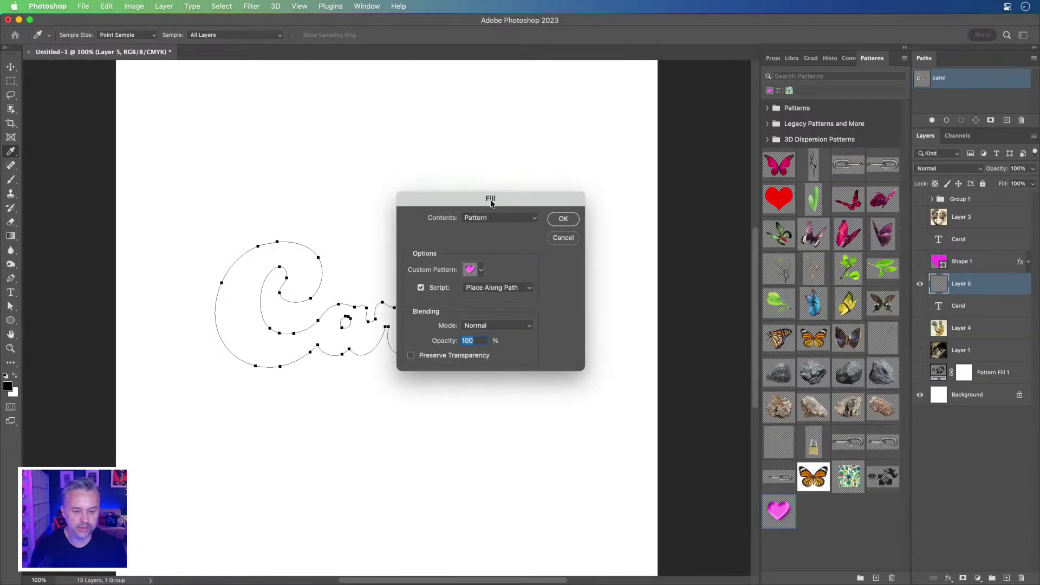
{"action": "left_click_drag", "start_coordinate": [491, 203], "coordinate": [603, 200]}
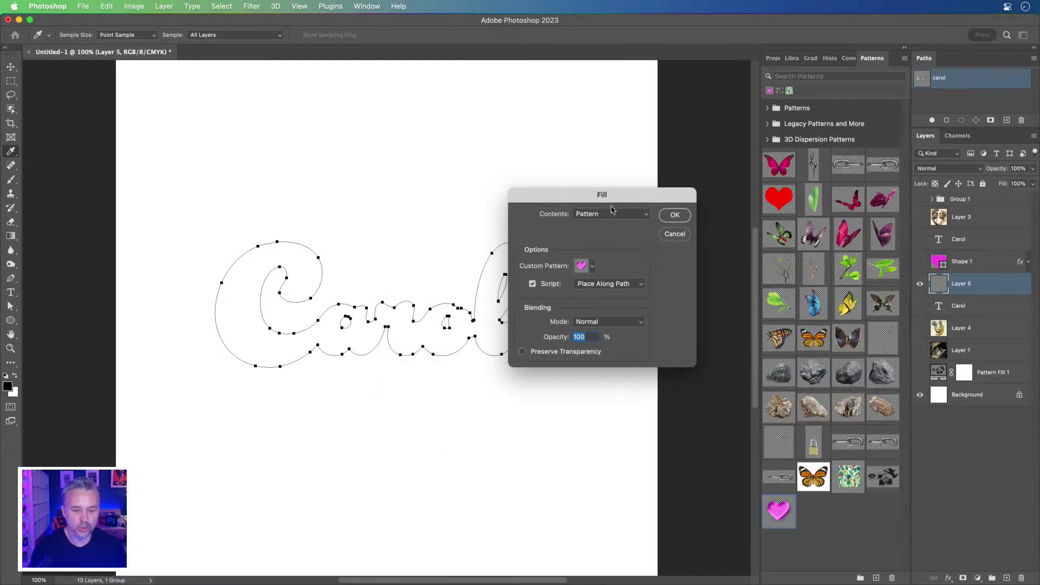
{"action": "left_click", "coordinate": [688, 216]}
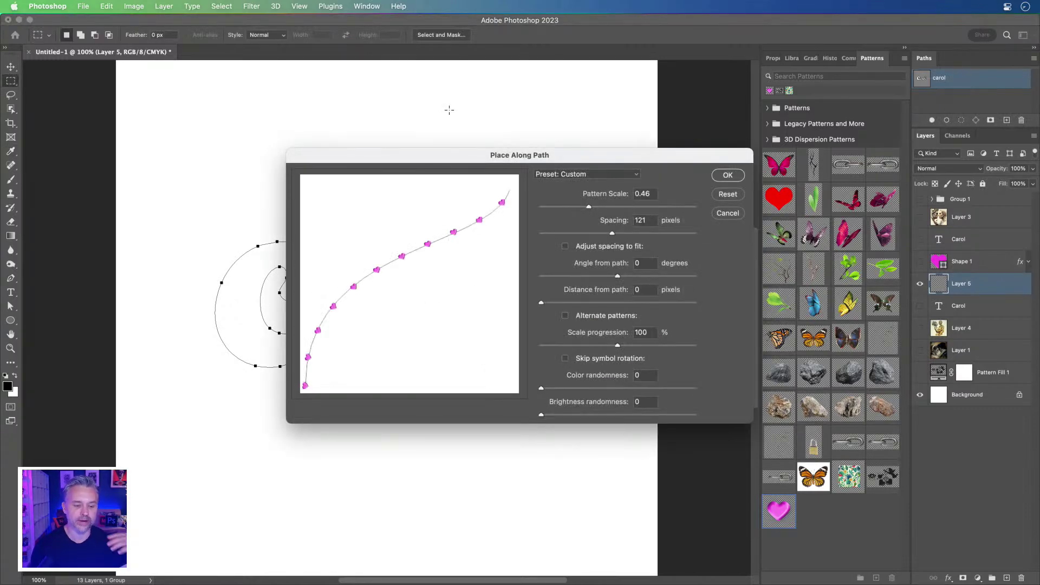
Set the heart pattern's scale to 1.02 and its angle from the path to 3 degrees
{"action": "left_click_drag", "start_coordinate": [530, 161], "coordinate": [506, 162]}
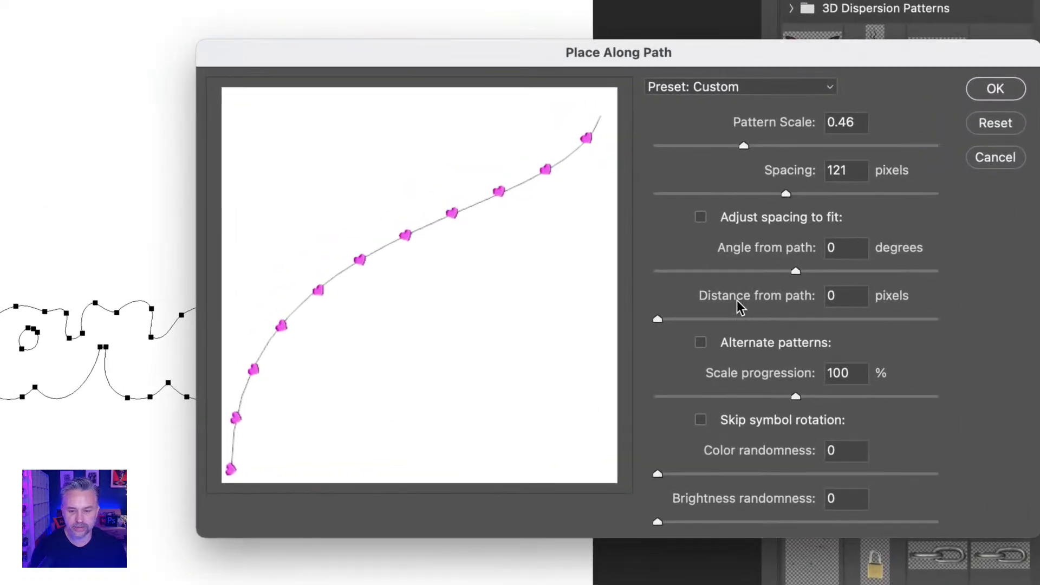
{"action": "left_click", "coordinate": [804, 146]}
{"action": "left_click", "coordinate": [878, 146]}
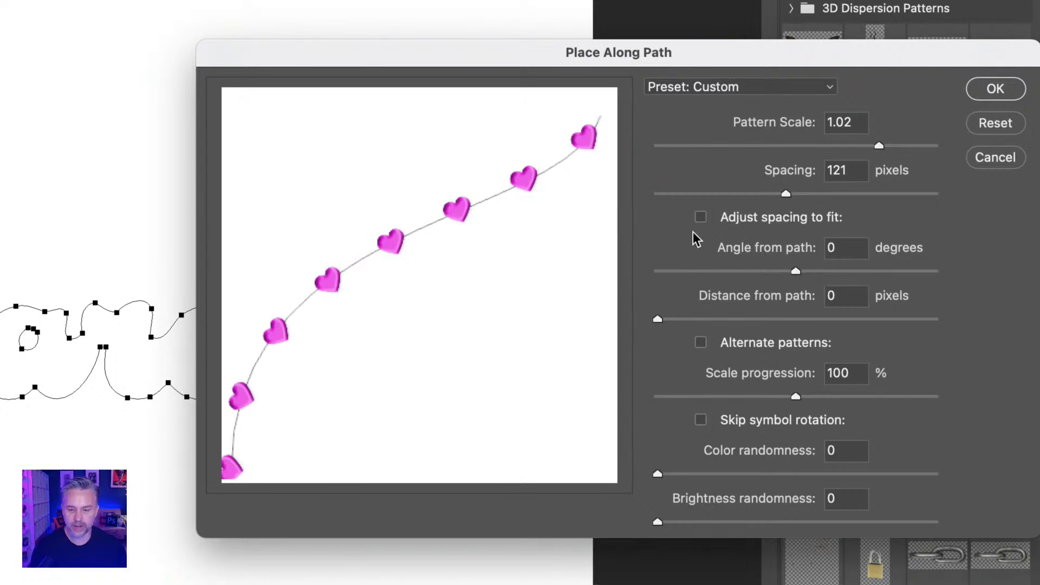
{"action": "left_click_drag", "start_coordinate": [797, 272], "coordinate": [831, 273]}
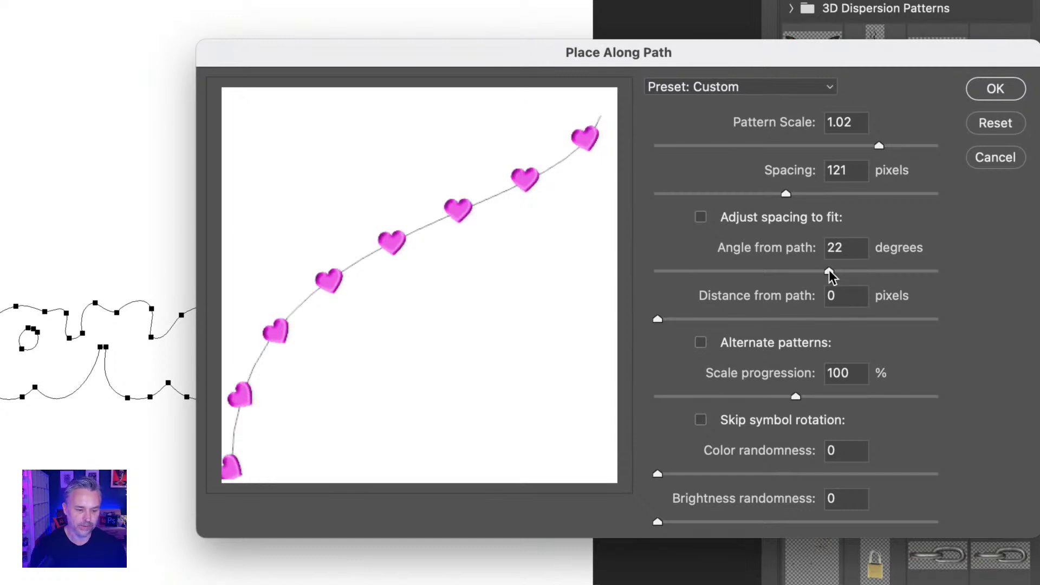
{"action": "left_click_drag", "start_coordinate": [831, 274], "coordinate": [801, 274]}
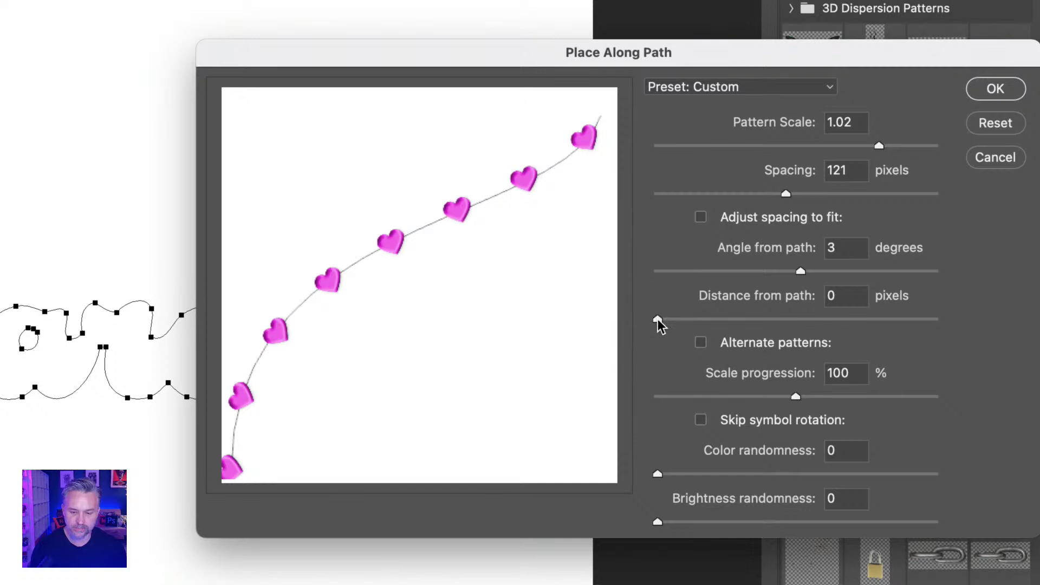
Set the heart spacing to -39 pixels and the angle from the path to 0 degrees, and enable alternate patterns
{"action": "left_click_drag", "start_coordinate": [786, 194], "coordinate": [707, 194]}
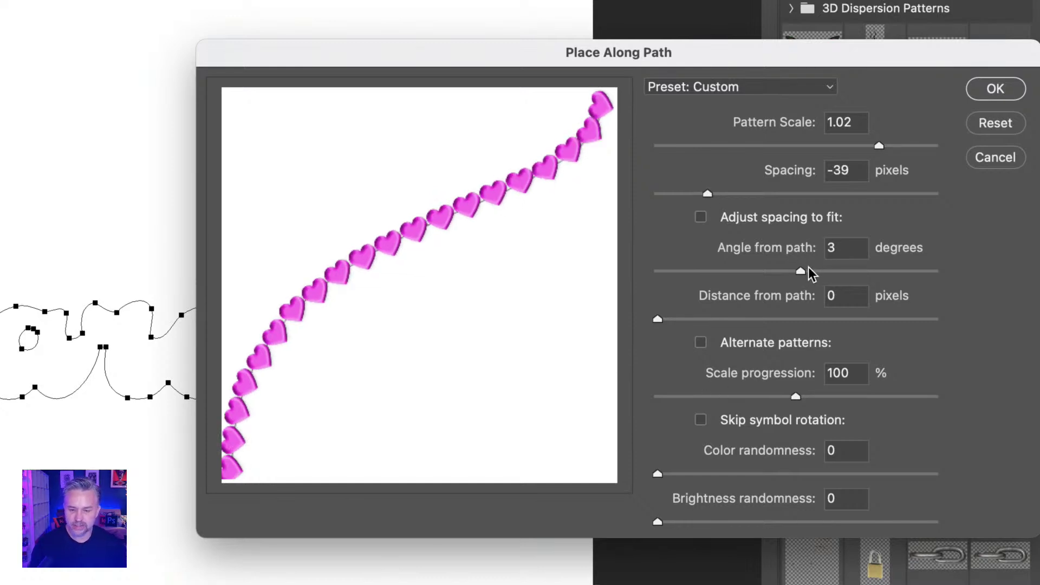
{"action": "left_click", "coordinate": [802, 246]}
{"action": "type", "text": "0"}
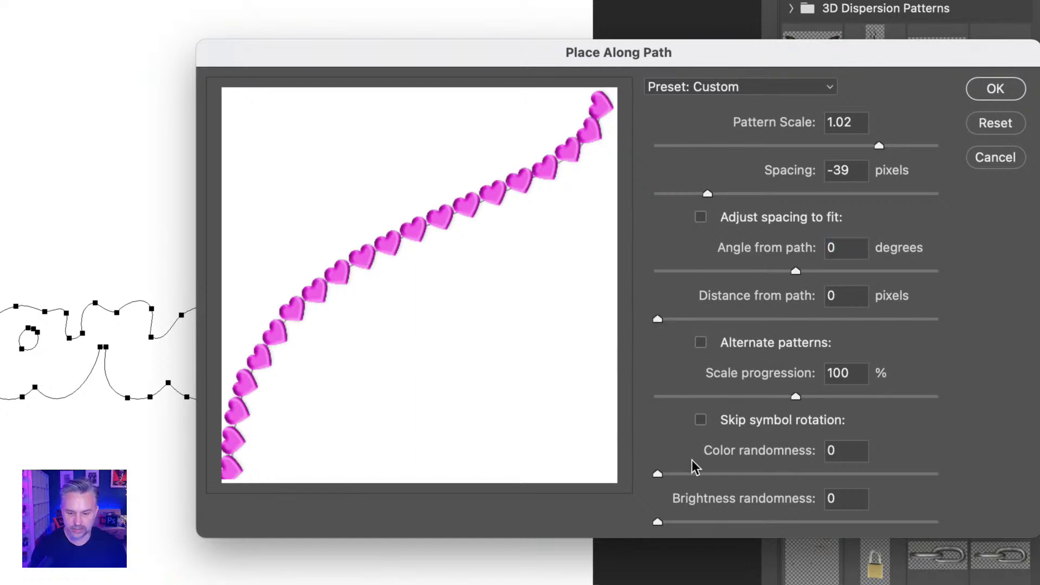
{"action": "left_click", "coordinate": [701, 343]}
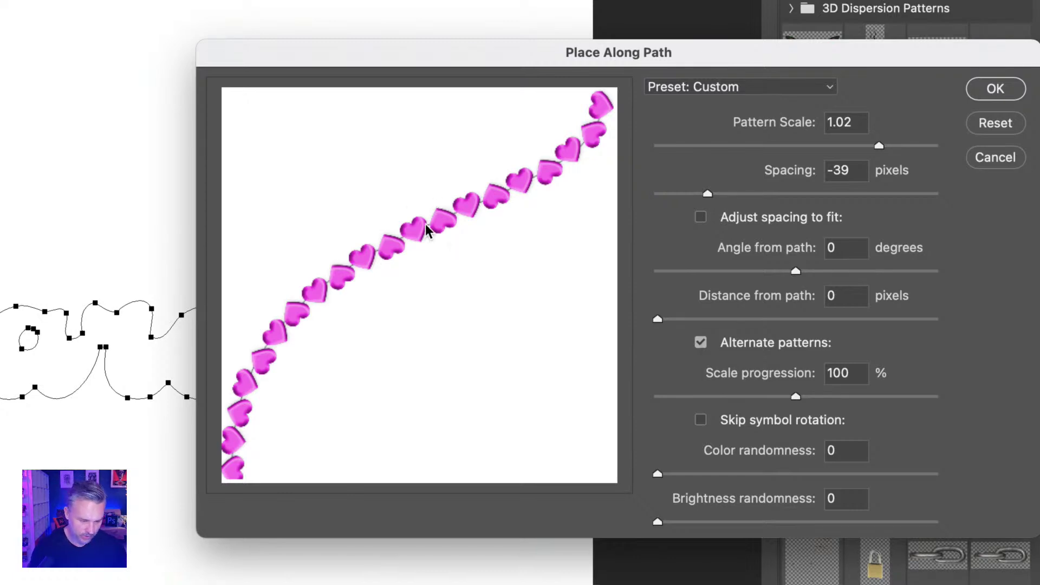
Set the hearts' color randomness to 0.3, keep brightness randomness at 0, and apply the pattern along the path
{"action": "left_click", "coordinate": [701, 420]}
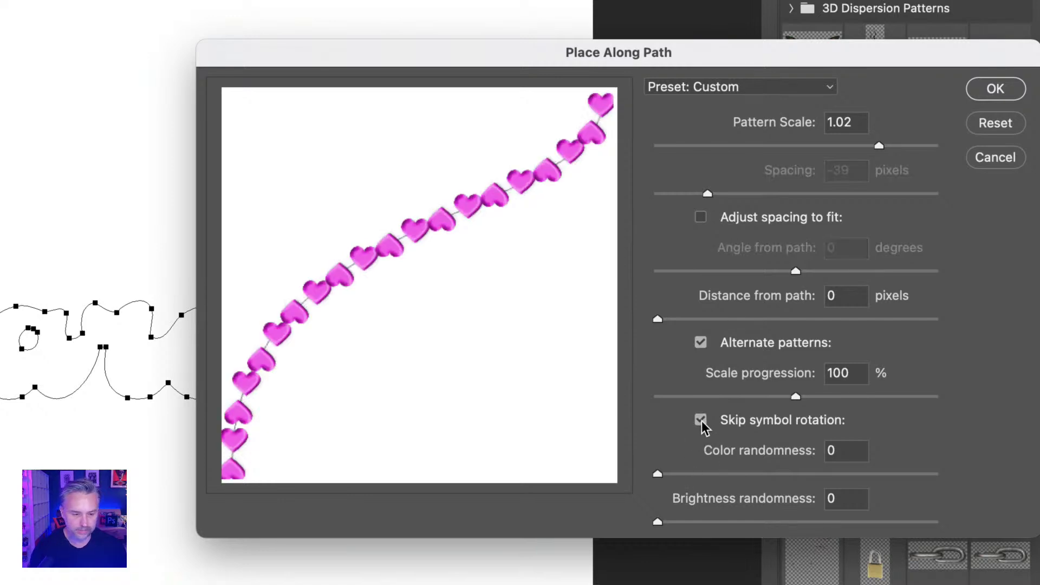
{"action": "left_click", "coordinate": [701, 422]}
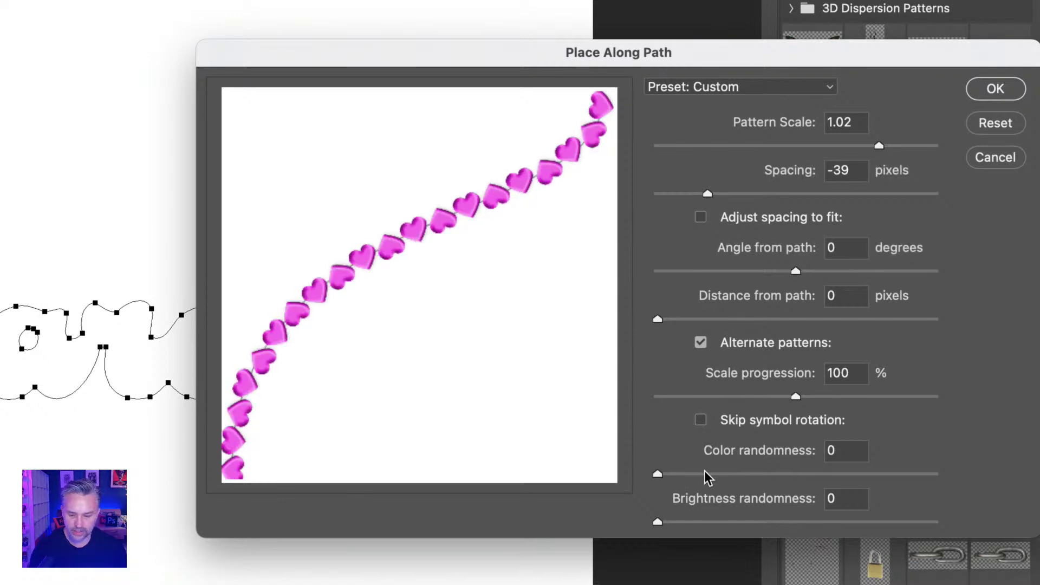
{"action": "left_click_drag", "start_coordinate": [672, 476], "coordinate": [742, 477]}
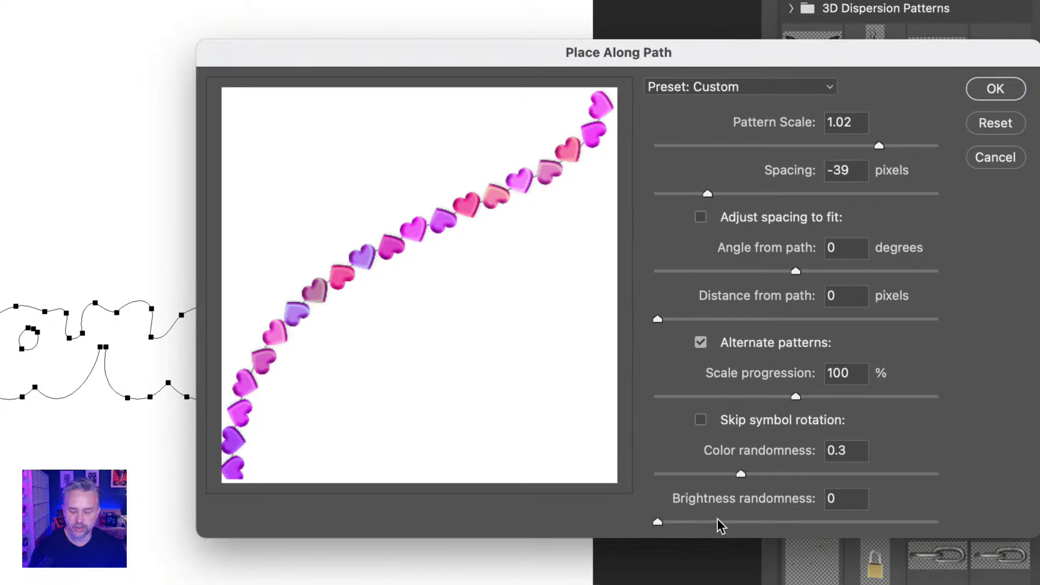
{"action": "left_click_drag", "start_coordinate": [791, 523], "coordinate": [644, 517]}
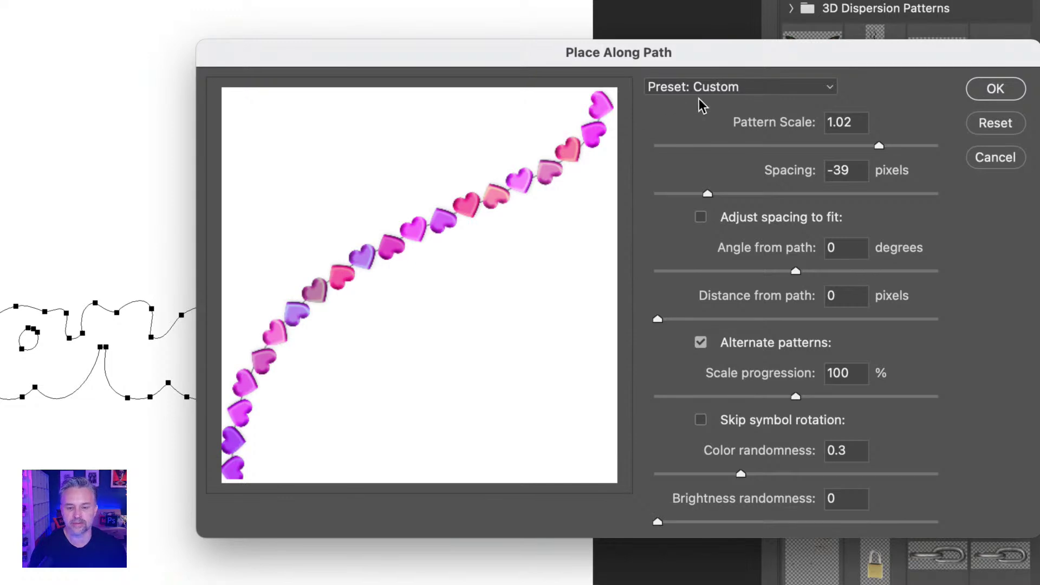
{"action": "left_click", "coordinate": [986, 96]}
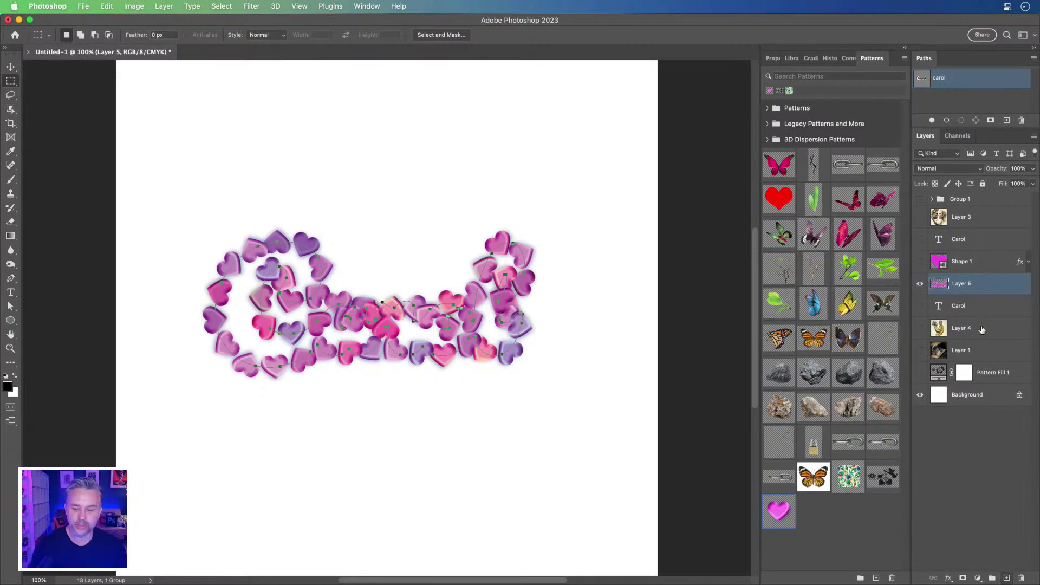
Add a new layer, hide Layer 5, and start a heart pattern Fill on the new layer with the Place Along Path script
{"action": "left_click", "coordinate": [1007, 578]}
{"action": "left_click", "coordinate": [919, 307]}
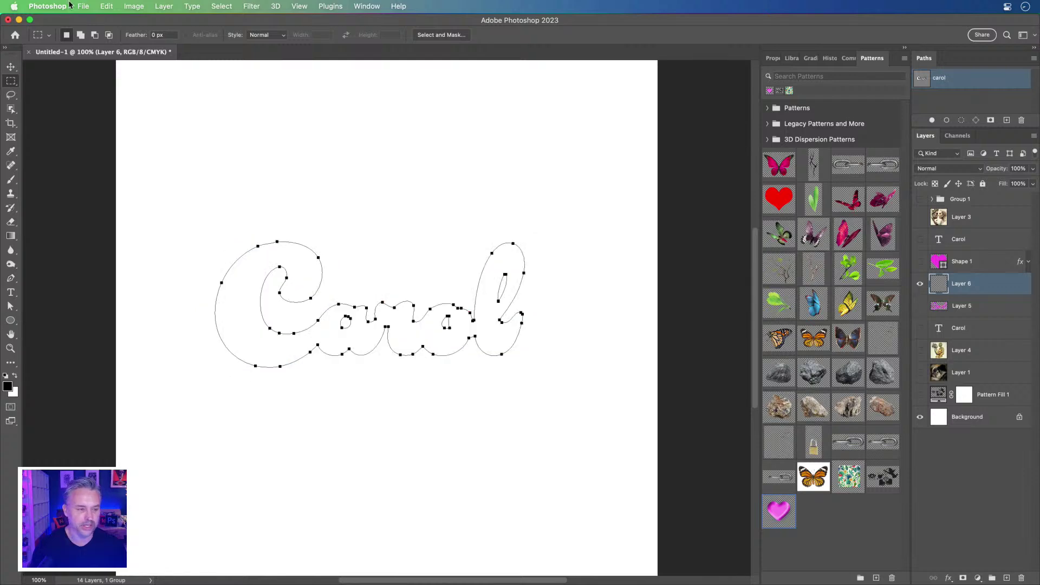
{"action": "left_click", "coordinate": [107, 6]}
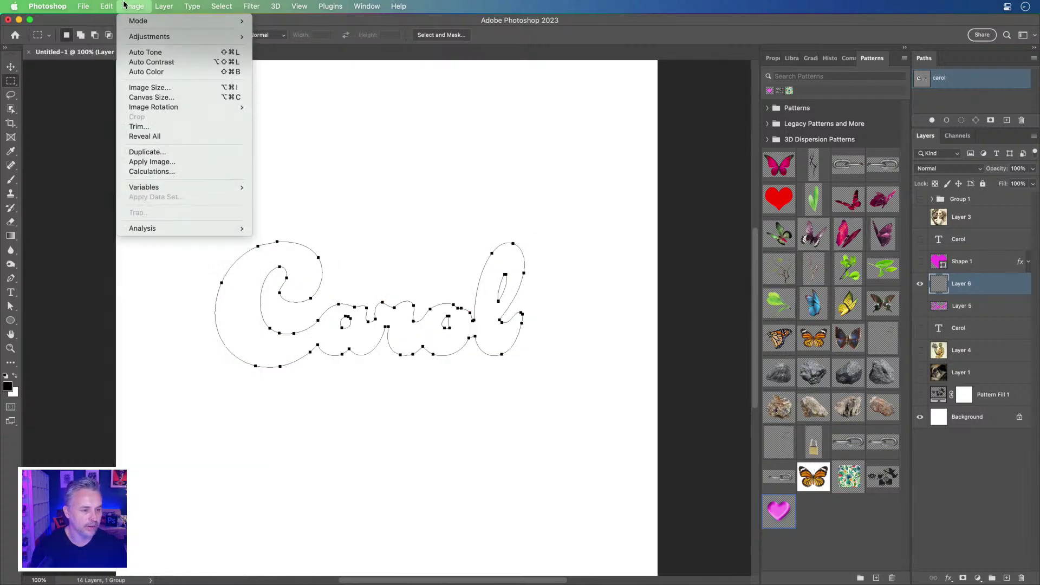
{"action": "left_click", "coordinate": [111, 173]}
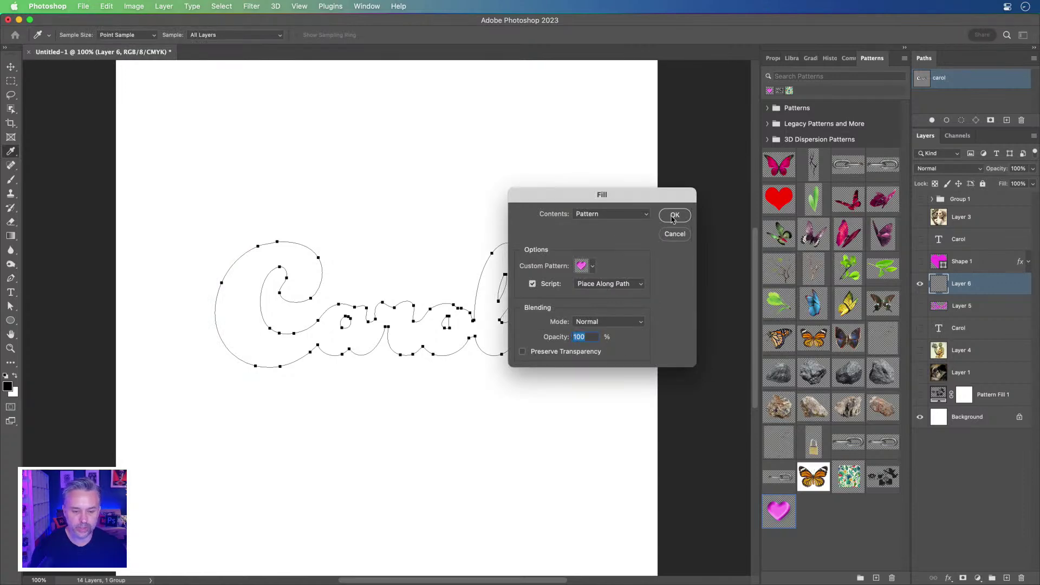
{"action": "left_click", "coordinate": [673, 217]}
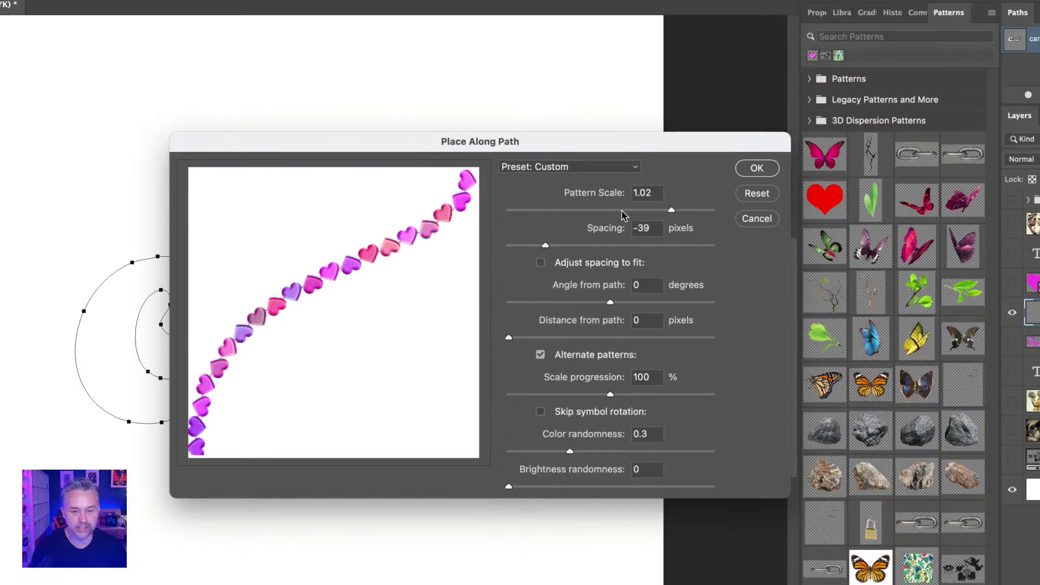
Set the heart pattern's scale to 0.45 and its spacing to -21 pixels, and apply the fill
{"action": "left_click", "coordinate": [606, 210]}
{"action": "mouse_move", "coordinate": [607, 210]}
{"action": "left_mouse_down"}
{"action": "mouse_move", "coordinate": [566, 211]}
{"action": "mouse_move", "coordinate": [587, 212]}
{"action": "left_mouse_up"}
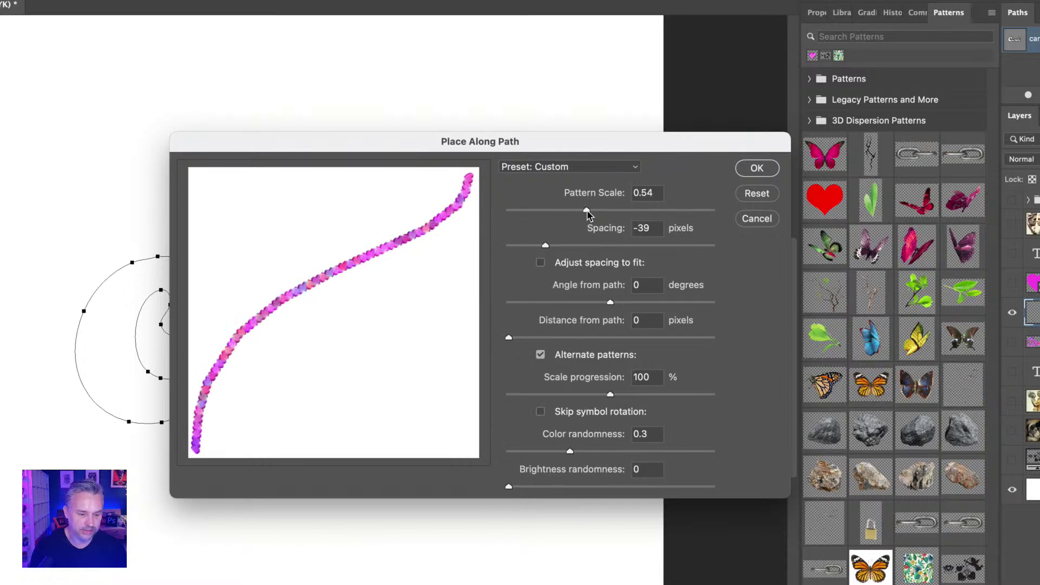
{"action": "left_click_drag", "start_coordinate": [545, 245], "coordinate": [551, 247]}
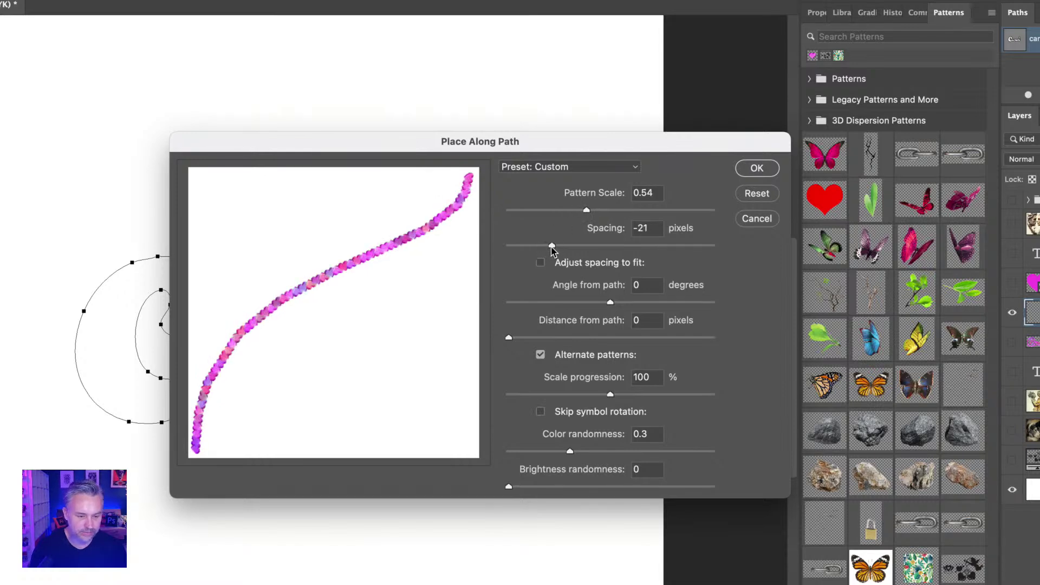
{"action": "left_click_drag", "start_coordinate": [566, 211], "coordinate": [572, 215]}
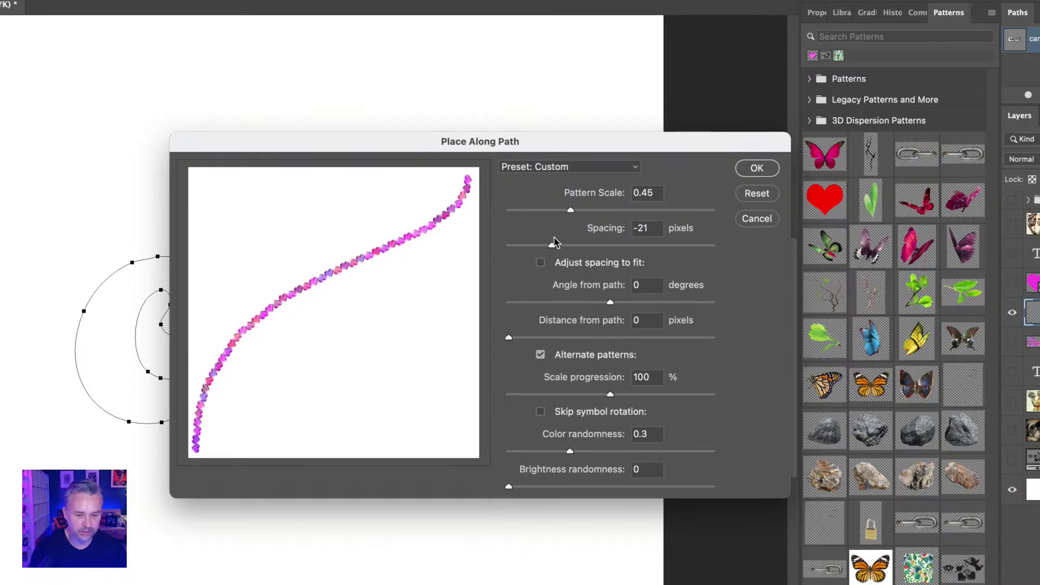
{"action": "key", "text": "Return"}
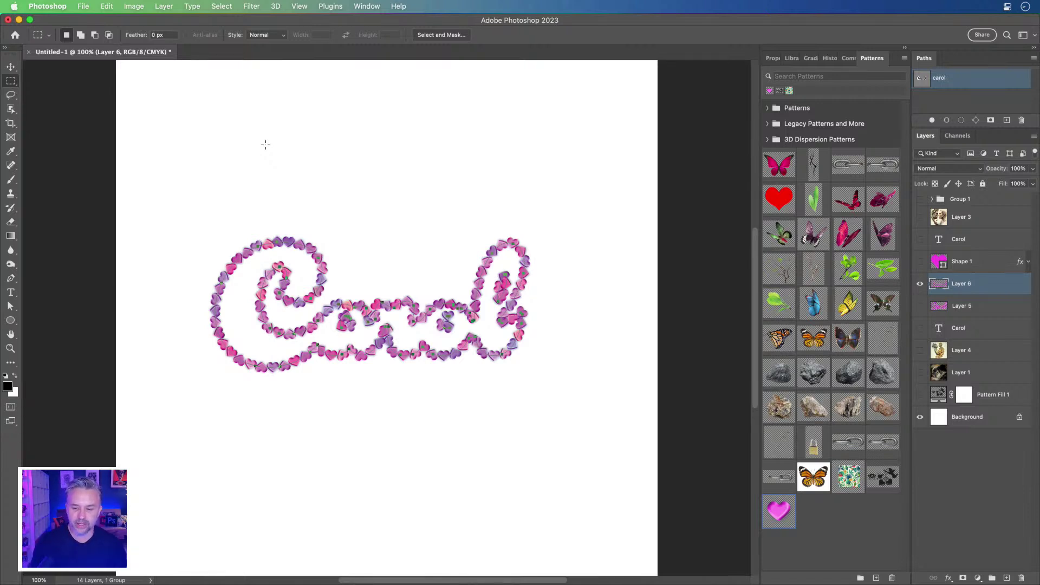
Show the text layer beneath the heart layers, keeping the upper text layer hidden
{"action": "left_click", "coordinate": [920, 239]}
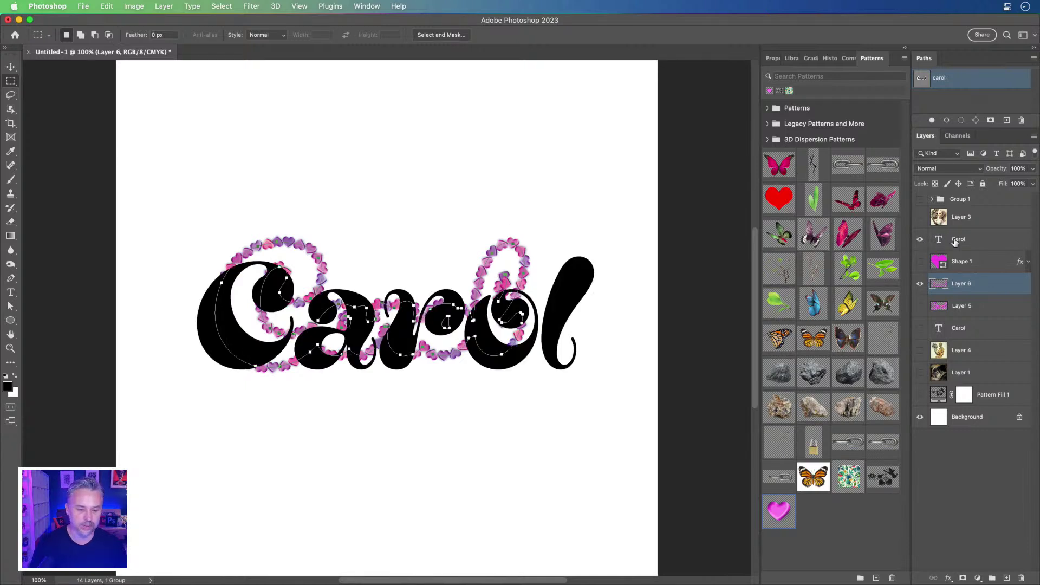
{"action": "left_click", "coordinate": [956, 239]}
{"action": "left_click", "coordinate": [920, 239]}
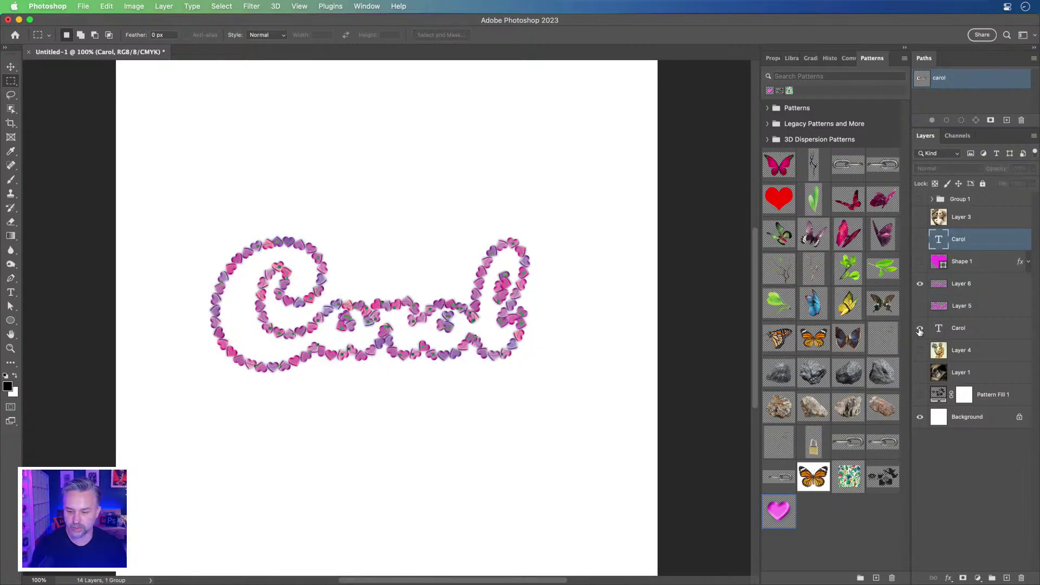
{"action": "left_click", "coordinate": [920, 328]}
{"action": "left_click", "coordinate": [975, 331]}
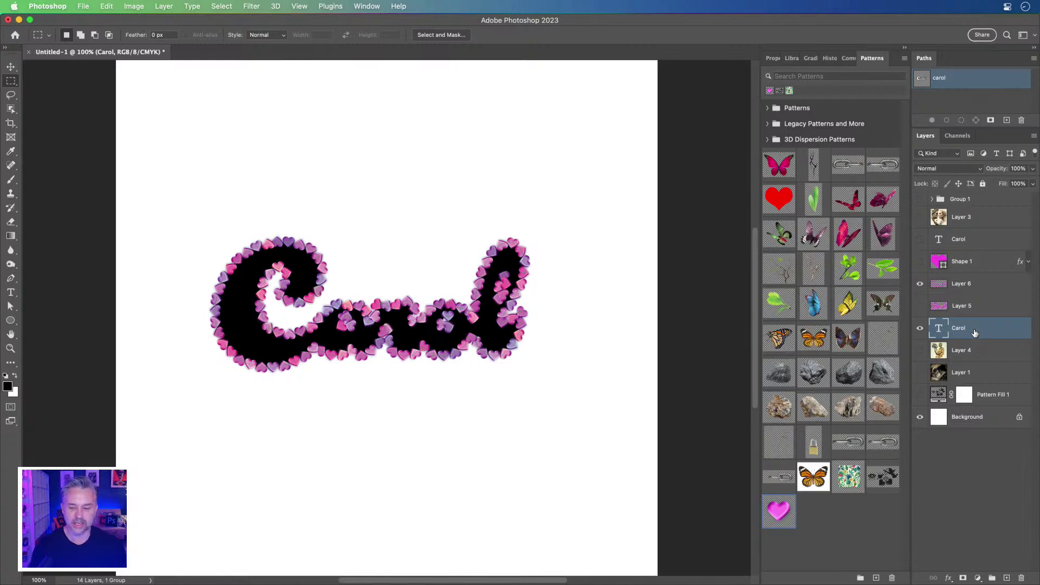
{"action": "left_click", "coordinate": [964, 283]}
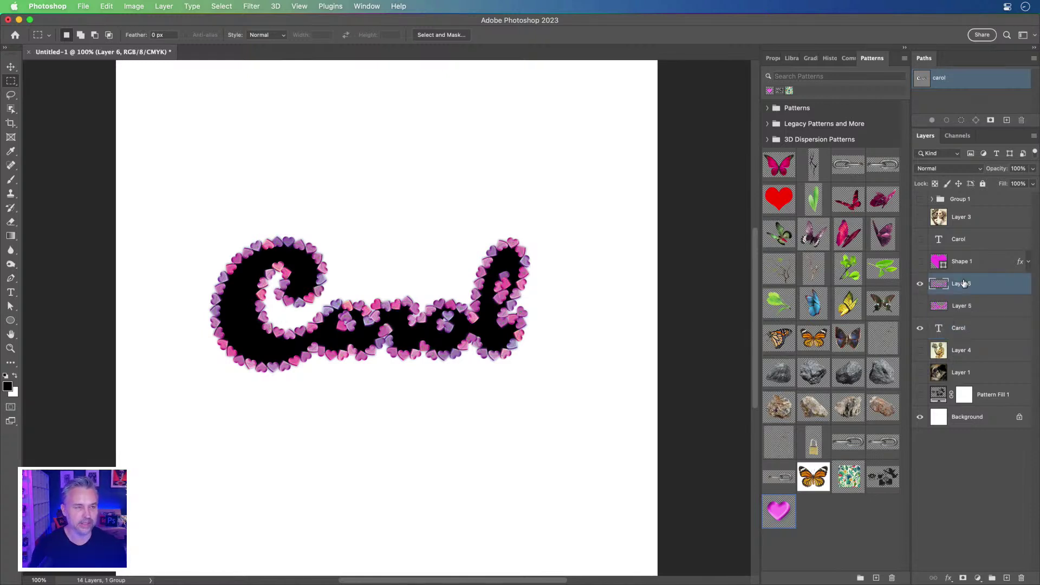
{"action": "key", "text": "super+plus"}
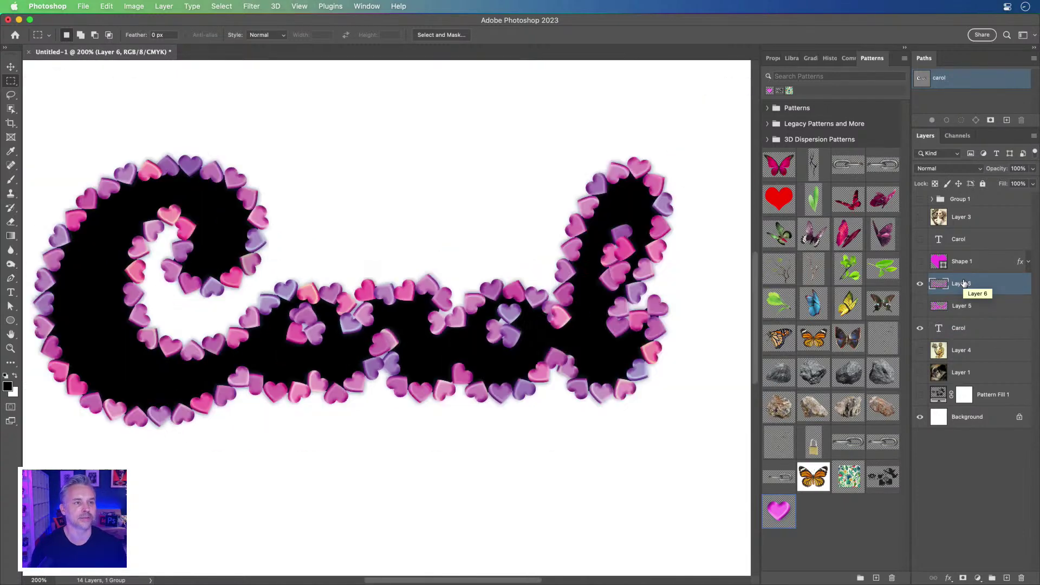
Change the color of the visible text layer from black to purple, about #c06de5
{"action": "left_click", "coordinate": [973, 329]}
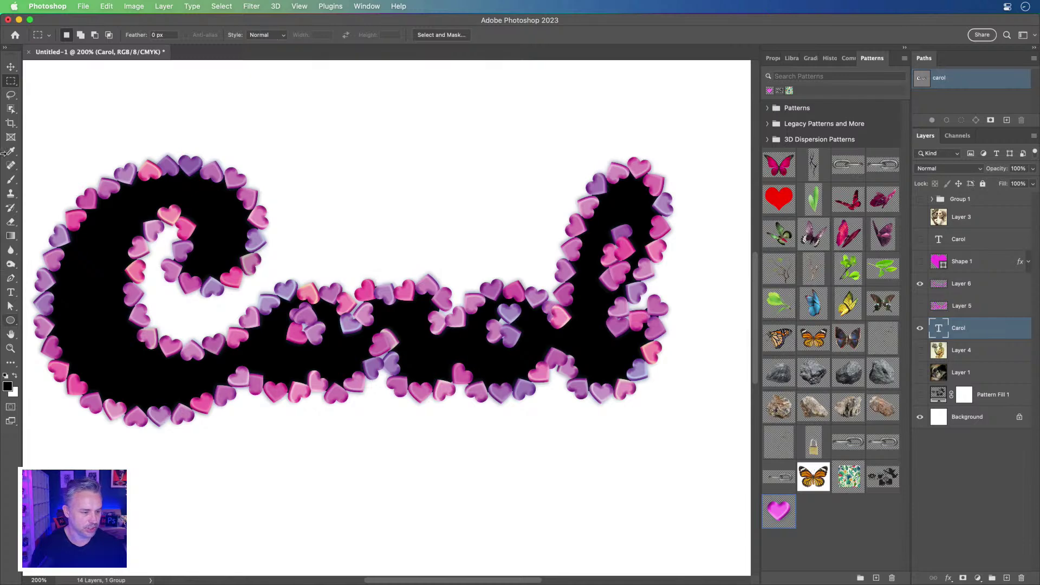
{"action": "left_click", "coordinate": [775, 58]}
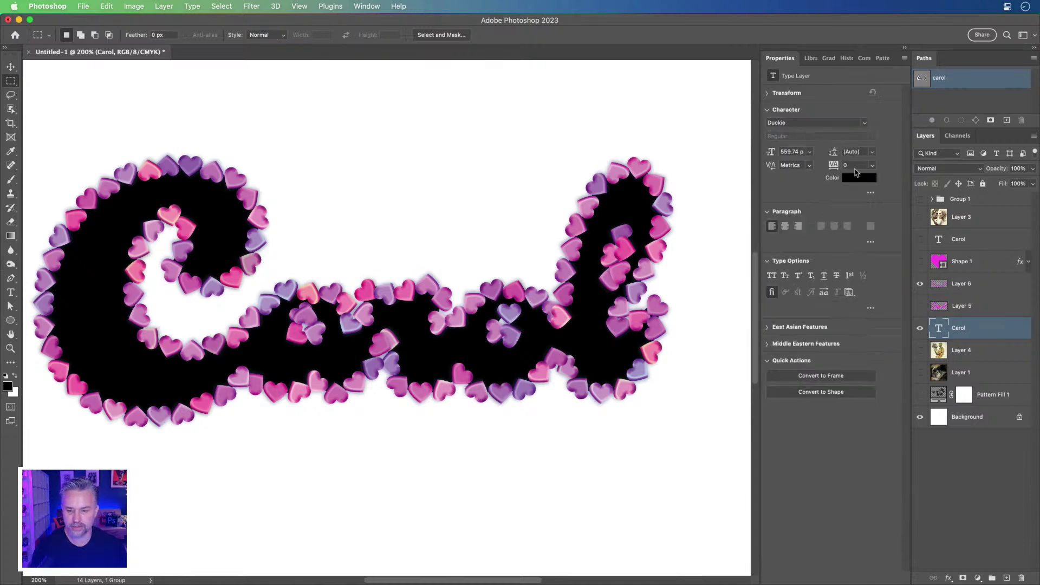
{"action": "left_click", "coordinate": [858, 177]}
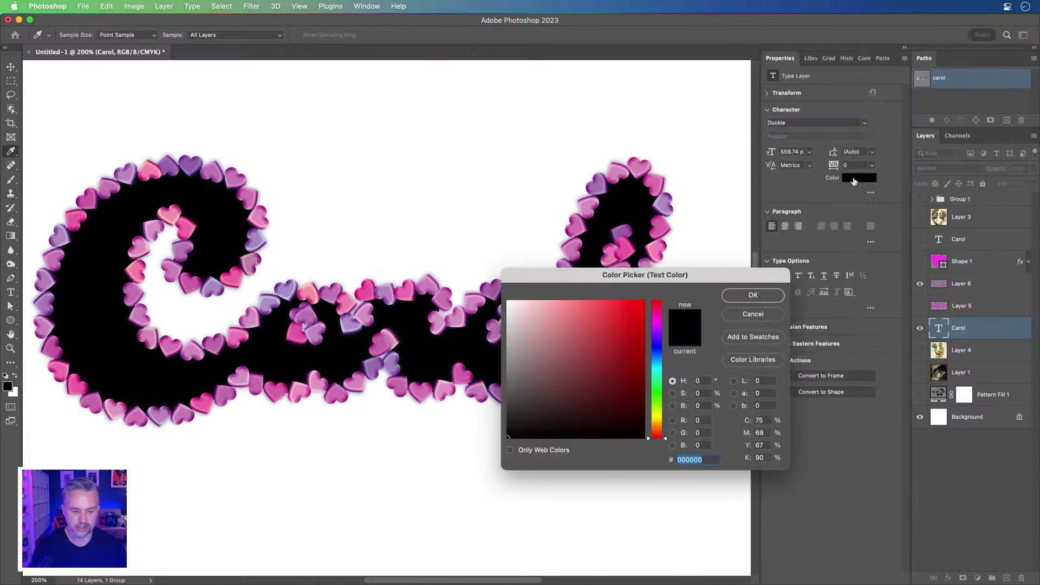
{"action": "left_click", "coordinate": [605, 179]}
{"action": "left_click_drag", "start_coordinate": [555, 286], "coordinate": [675, 348]}
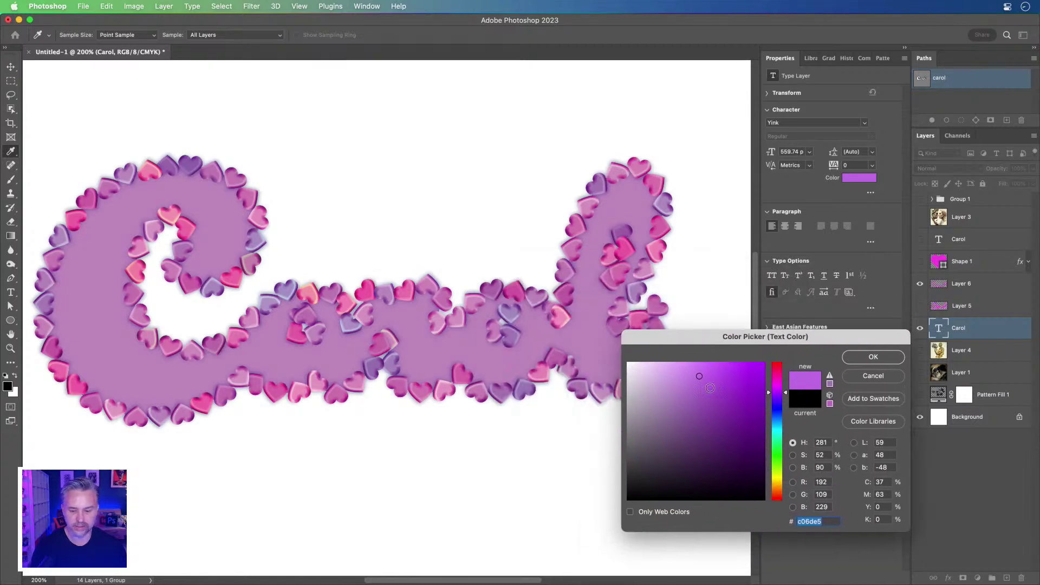
{"action": "left_click", "coordinate": [866, 357]}
Add a new layer above Layer 6 and hide Layer 6
{"action": "left_click", "coordinate": [986, 292]}
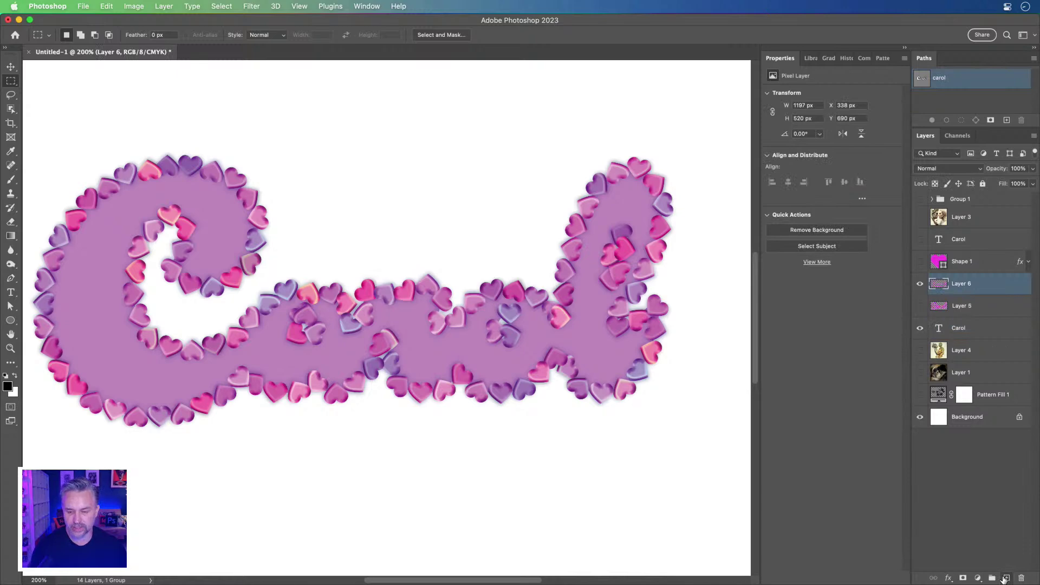
{"action": "left_click", "coordinate": [1005, 578]}
{"action": "left_click", "coordinate": [920, 306]}
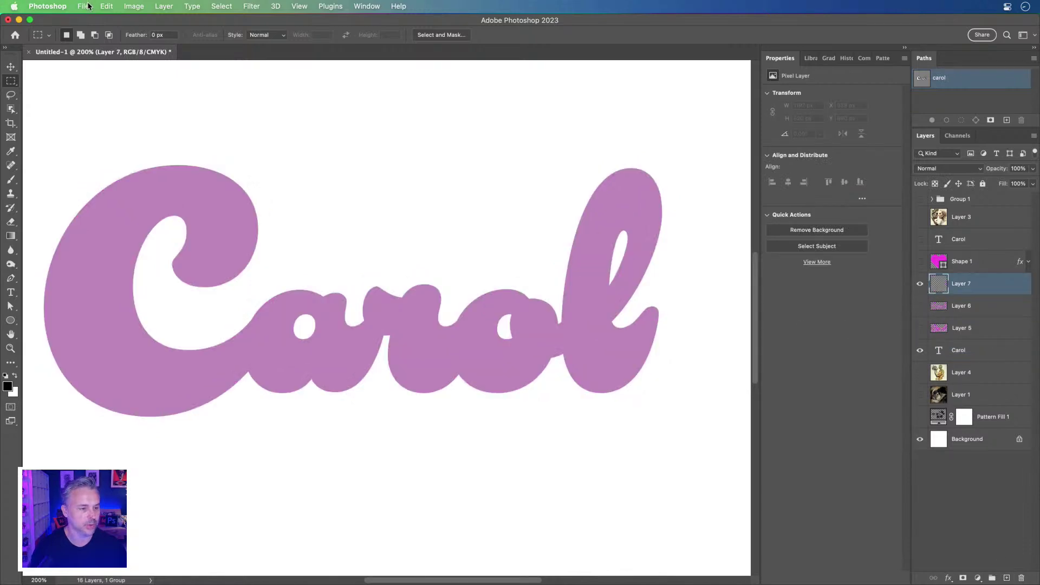
Activate the lettering's saved path and select all of its components with the Path Selection tool
{"action": "left_click", "coordinate": [923, 81], "text": "super"}
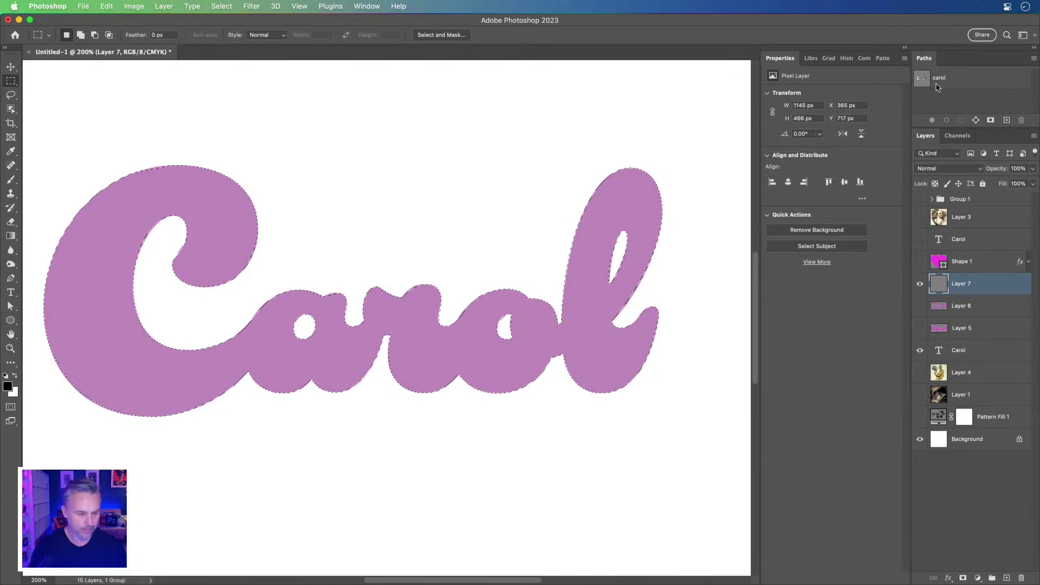
{"action": "left_click", "coordinate": [9, 308]}
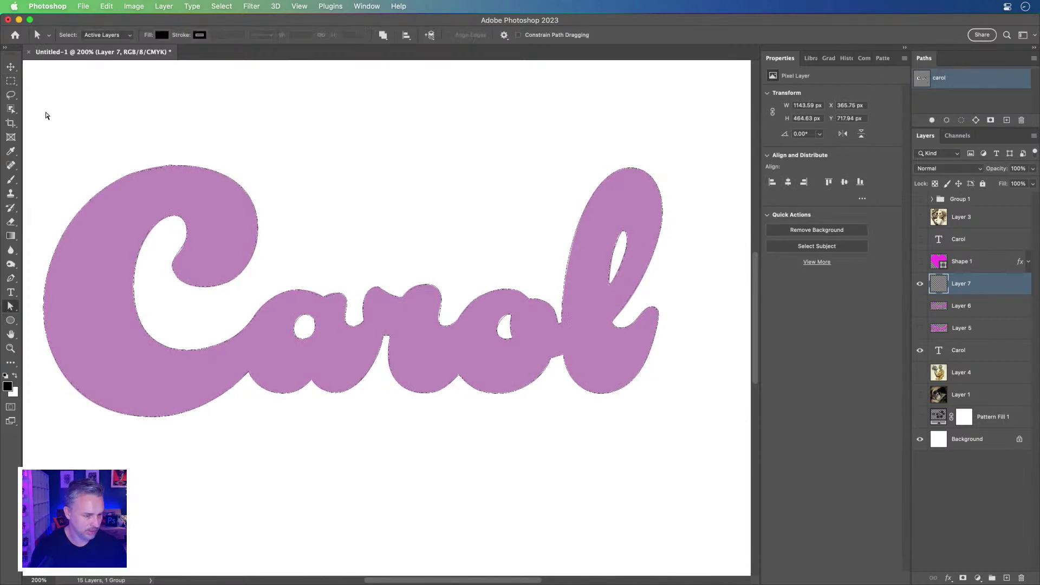
{"action": "left_click_drag", "start_coordinate": [34, 130], "coordinate": [738, 461]}
{"action": "left_click_drag", "start_coordinate": [148, 222], "coordinate": [225, 231]}
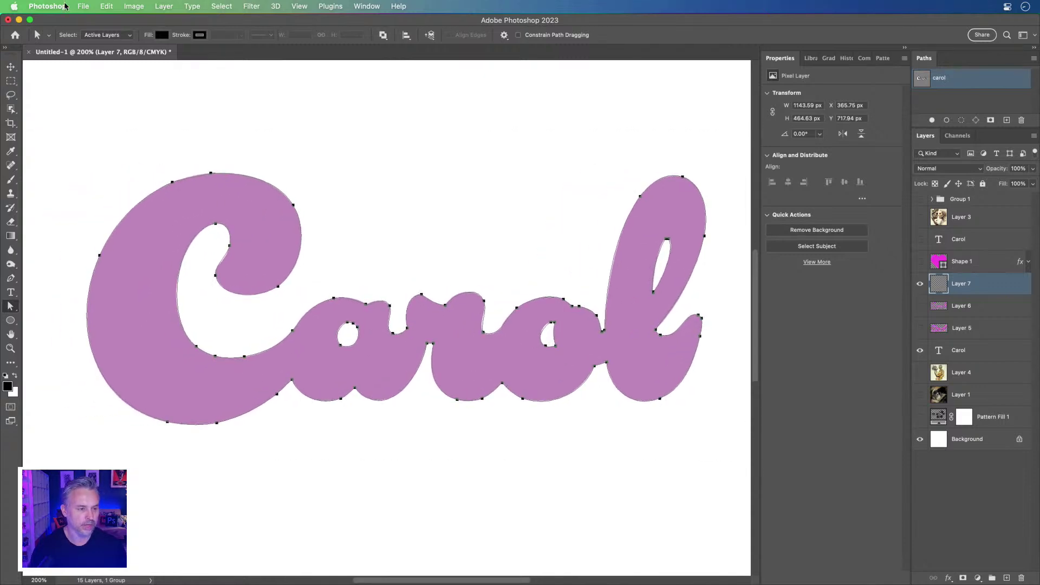
Fill the new layer with the heart pattern placed along the path, using a scale of 0.29 and spacing of -1 pixels
{"action": "left_click", "coordinate": [102, 7]}
{"action": "left_click", "coordinate": [111, 174]}
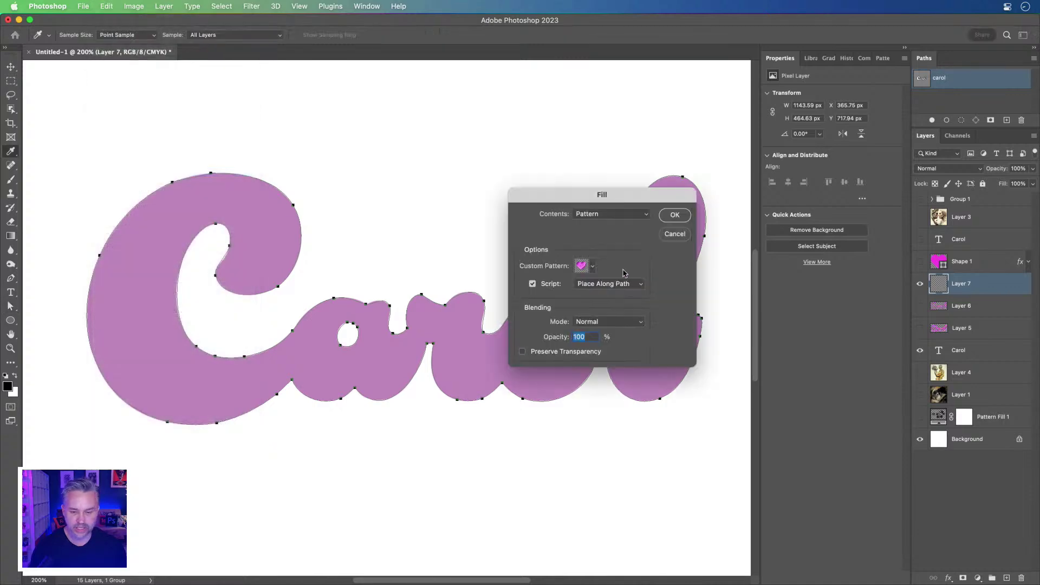
{"action": "left_click", "coordinate": [673, 215]}
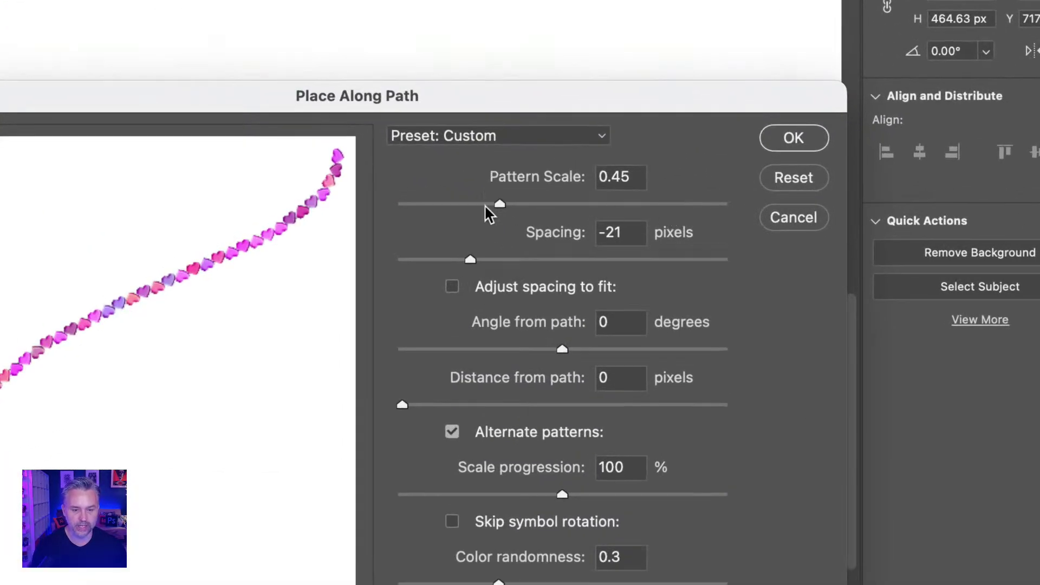
{"action": "left_click", "coordinate": [469, 203]}
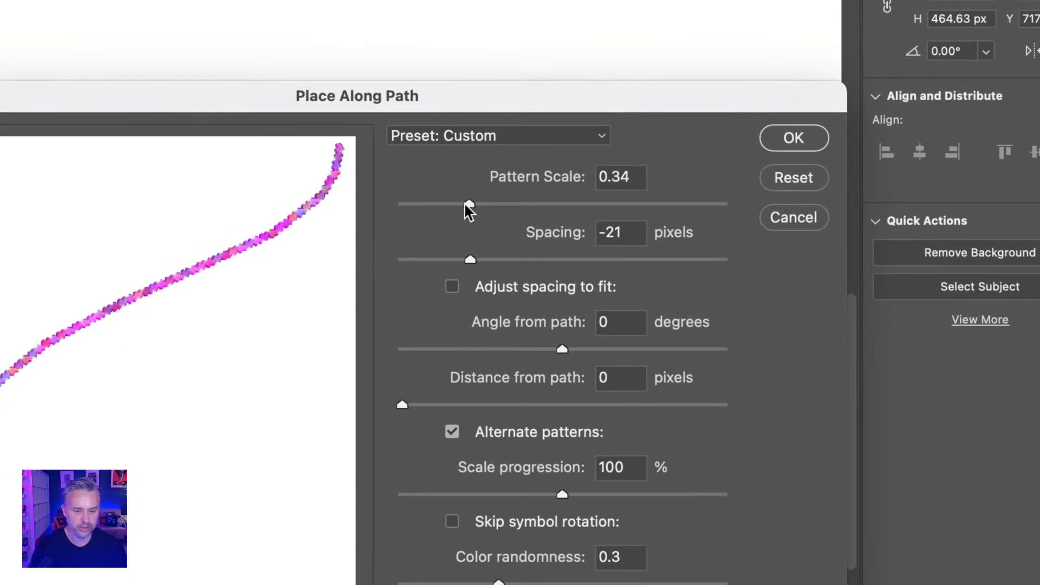
{"action": "left_click", "coordinate": [455, 204]}
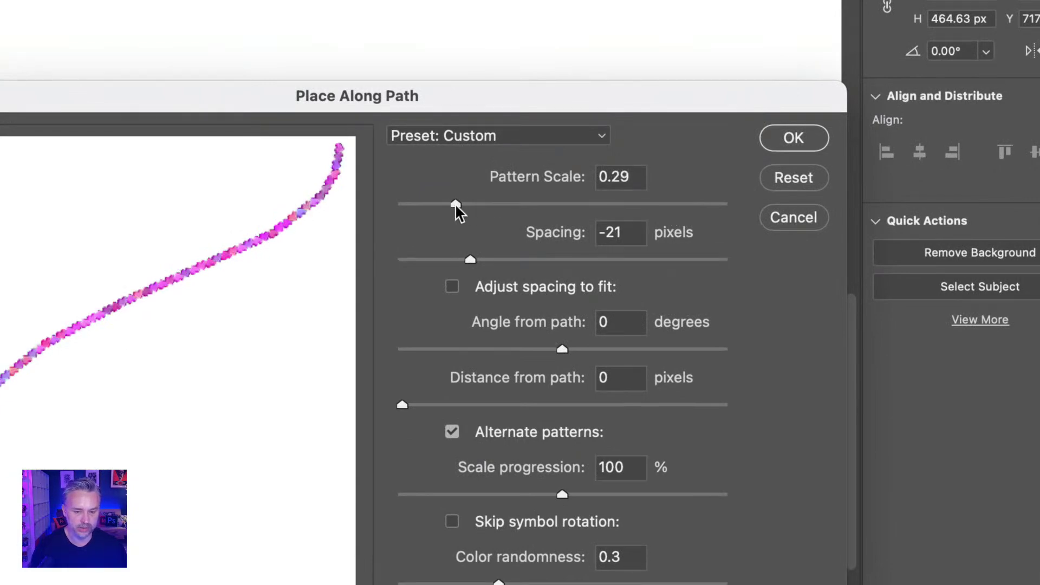
{"action": "left_click", "coordinate": [483, 260]}
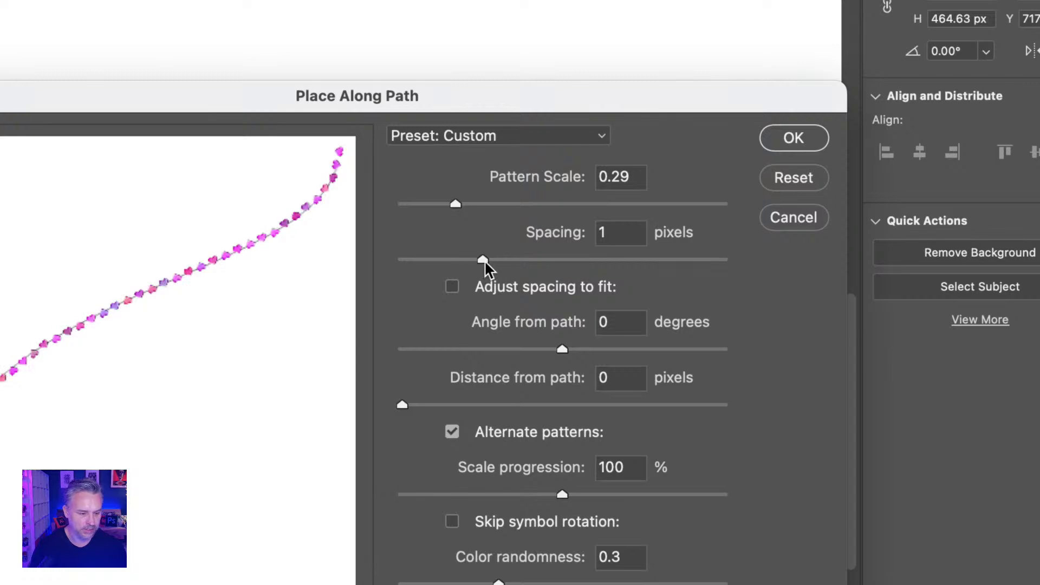
{"action": "left_click_drag", "start_coordinate": [480, 260], "coordinate": [479, 259]}
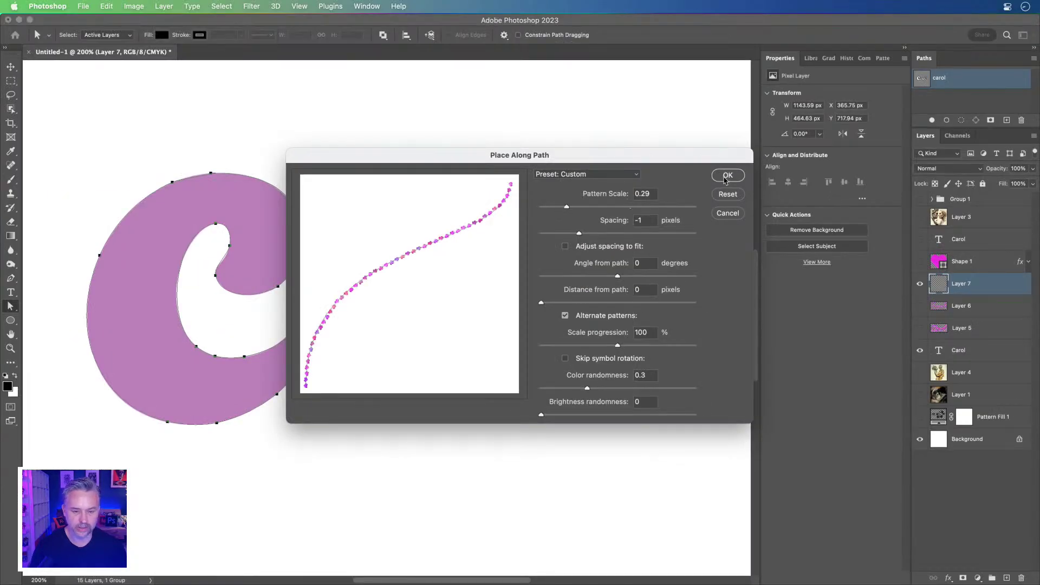
{"action": "left_click", "coordinate": [727, 176]}
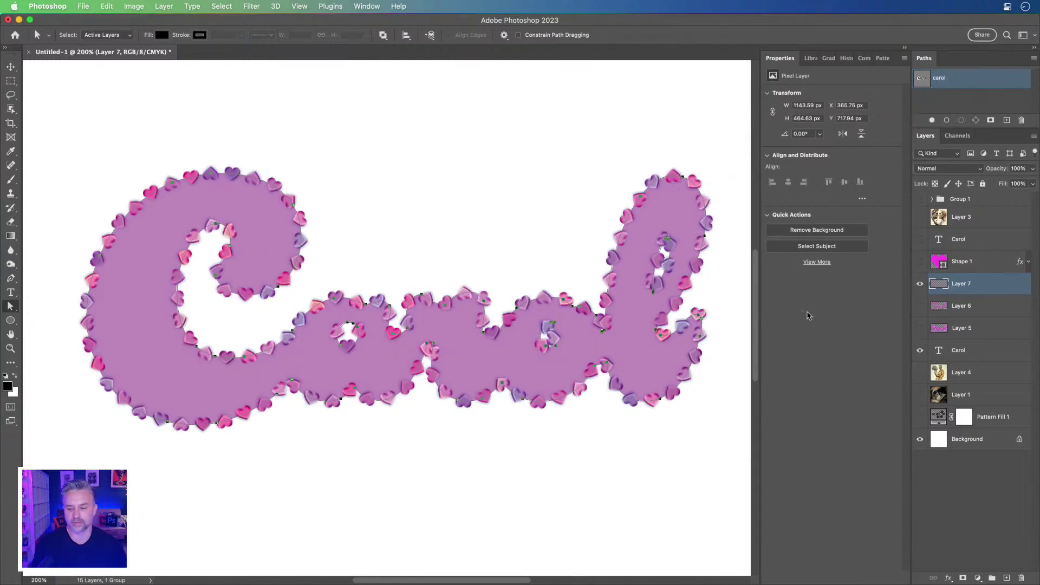
Inspect the heart outline up close and at full view, with the purple text layer hidden and shown
{"action": "left_click", "coordinate": [965, 358]}
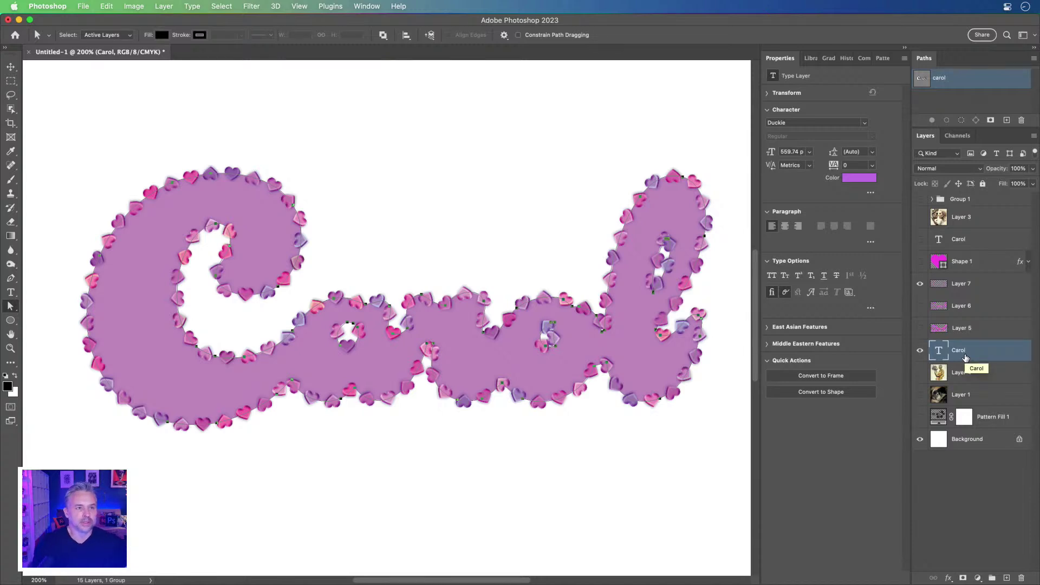
{"action": "left_click", "coordinate": [917, 355]}
{"action": "key", "text": "super+equal"}
{"action": "key", "text": "super+minus"}
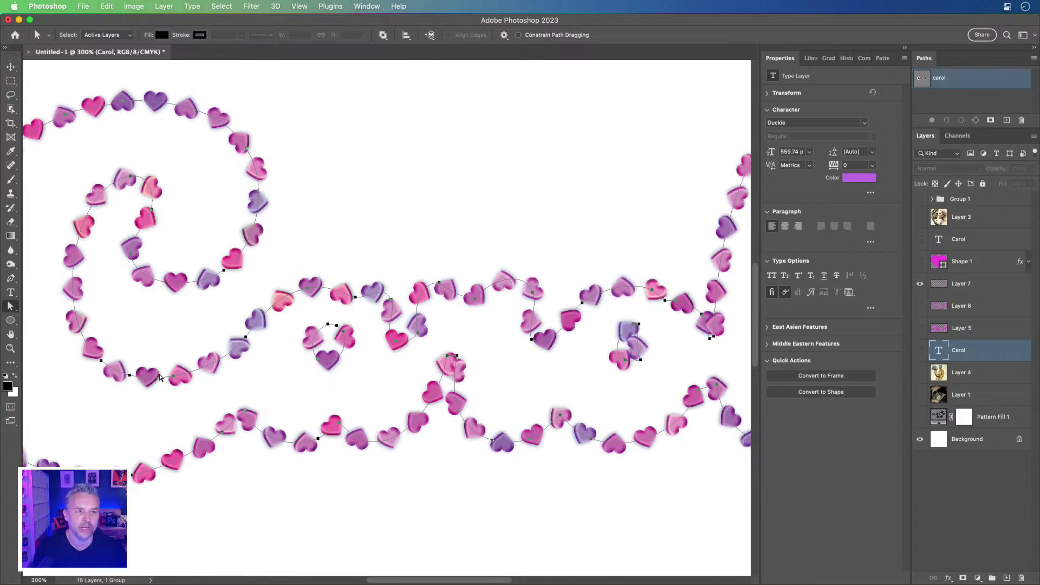
{"action": "key", "text": "super+minus"}
{"action": "key", "text": "super+minus"}
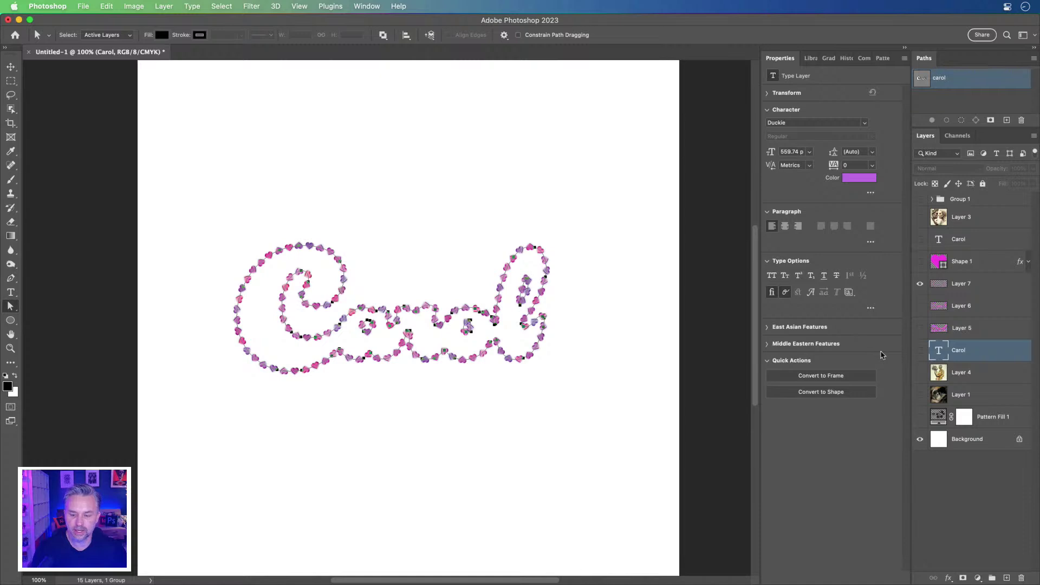
{"action": "left_click", "coordinate": [920, 351]}
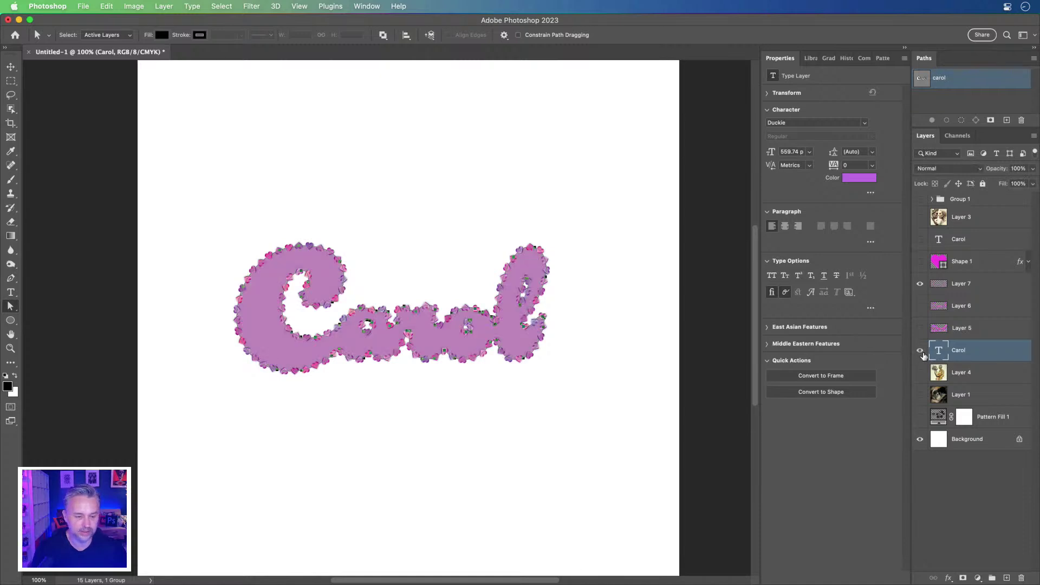
Duplicate the purple text layer, keep only the copy visible with Layer 7 and the original text hidden, and deselect the path
{"action": "left_click", "coordinate": [920, 351]}
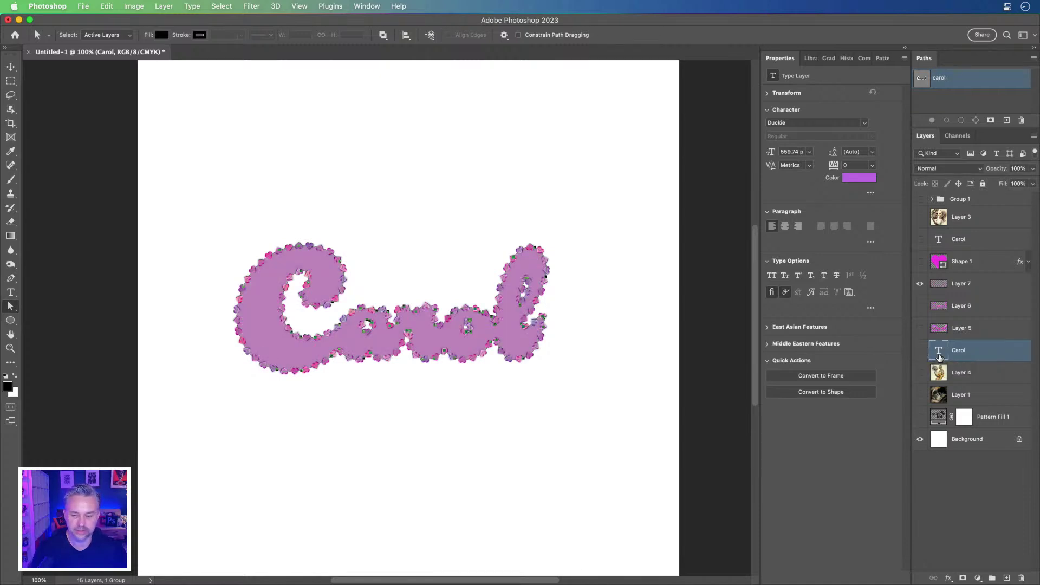
{"action": "left_click", "coordinate": [920, 283]}
{"action": "left_click", "coordinate": [920, 349]}
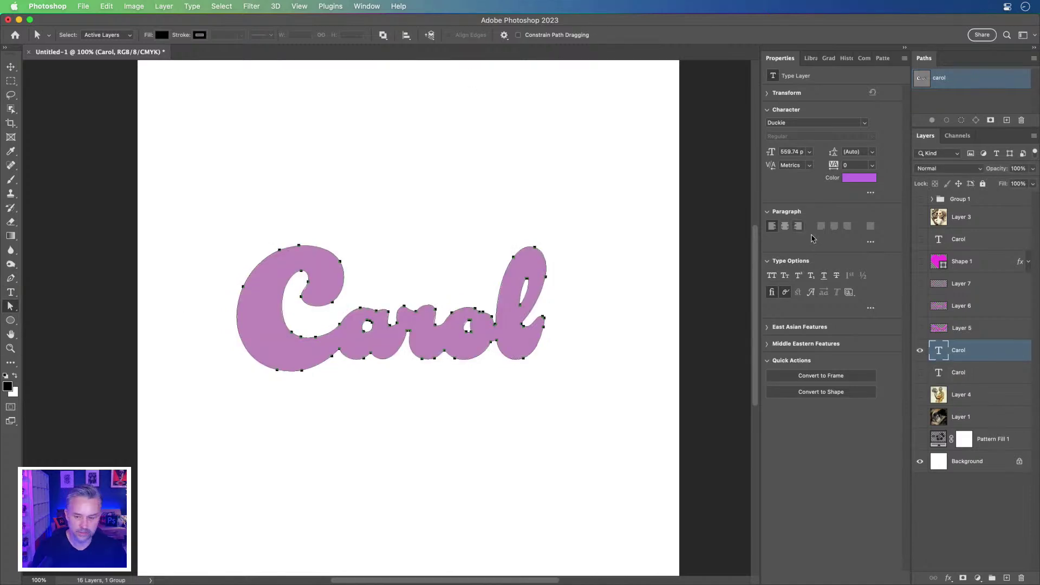
{"action": "left_click", "coordinate": [938, 108]}
Change the duplicated lettering's font to Adobe Clean, filtering the font list to Sans Serif
{"action": "left_click", "coordinate": [11, 292]}
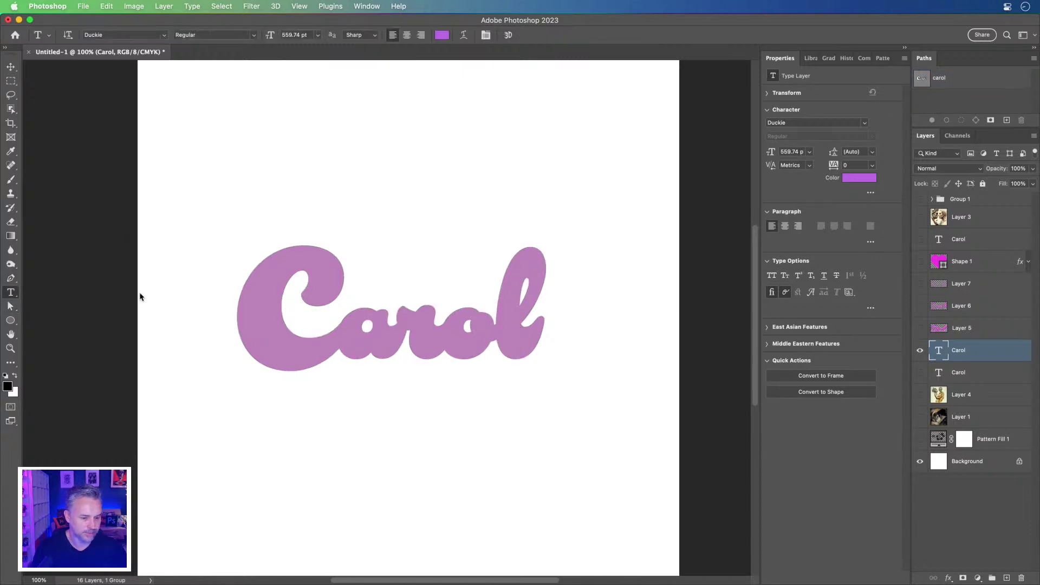
{"action": "left_click", "coordinate": [866, 124]}
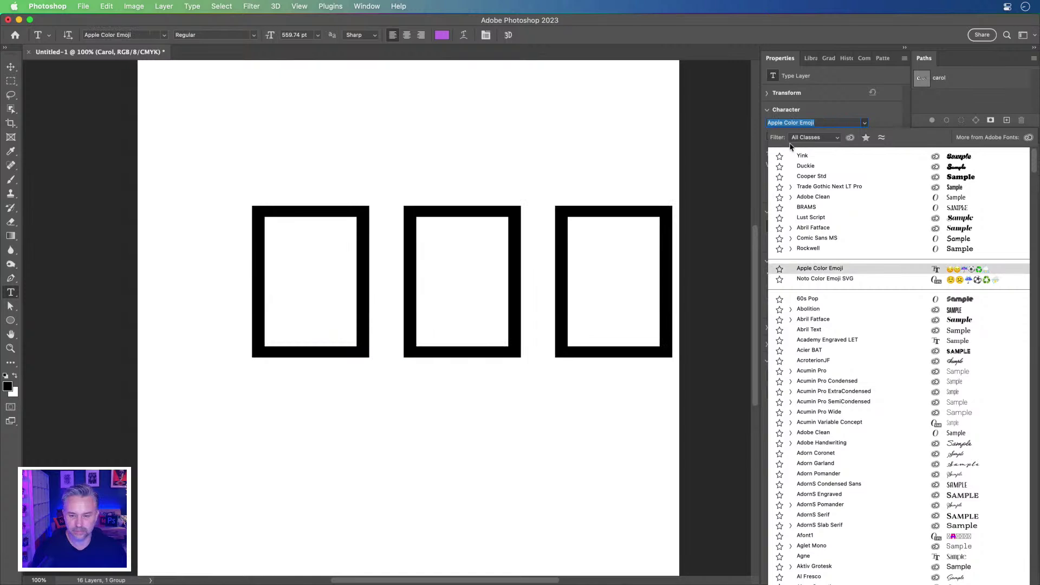
{"action": "left_click", "coordinate": [815, 138]}
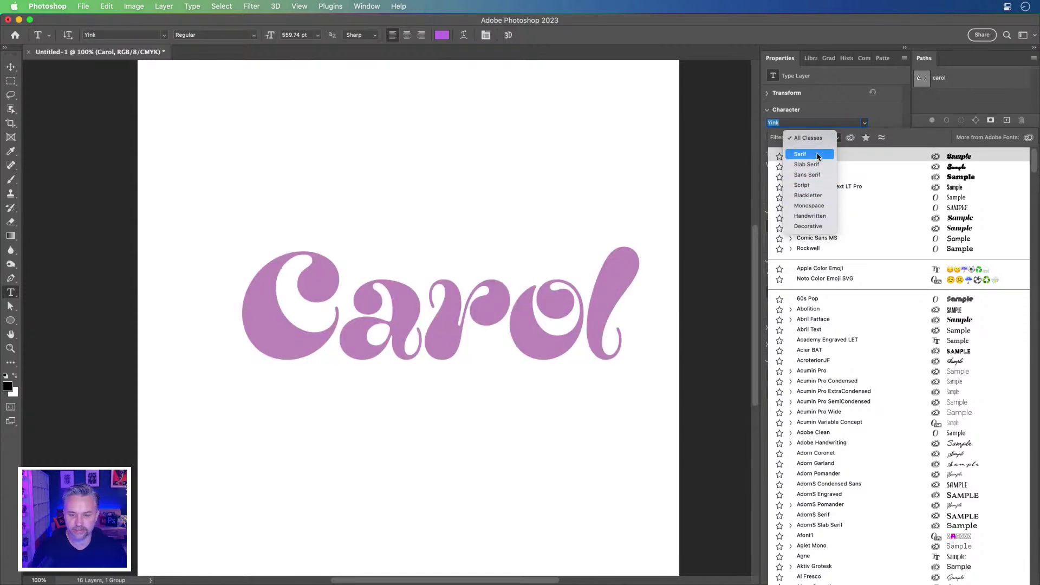
{"action": "left_click", "coordinate": [819, 175]}
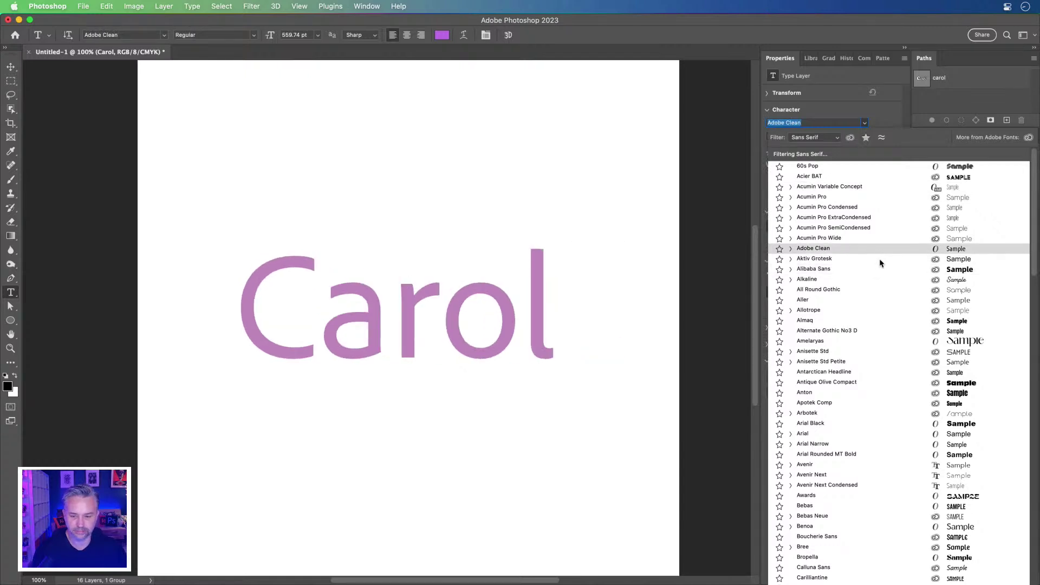
{"action": "key", "text": "Down"}
{"action": "left_click", "coordinate": [880, 251]}
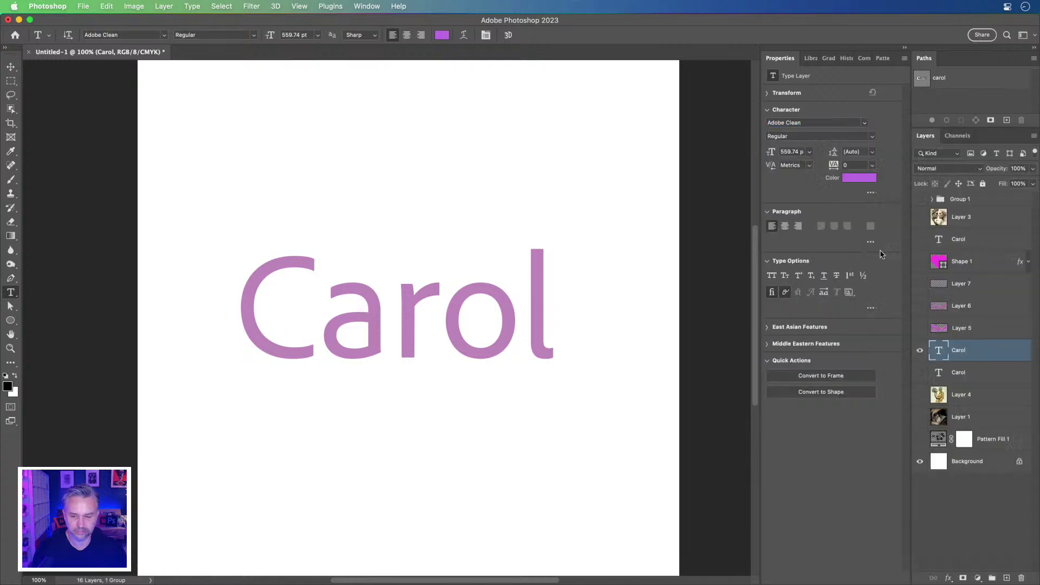
Set the lettering in all caps and try the Bold and Black font styles
{"action": "left_click", "coordinate": [771, 276]}
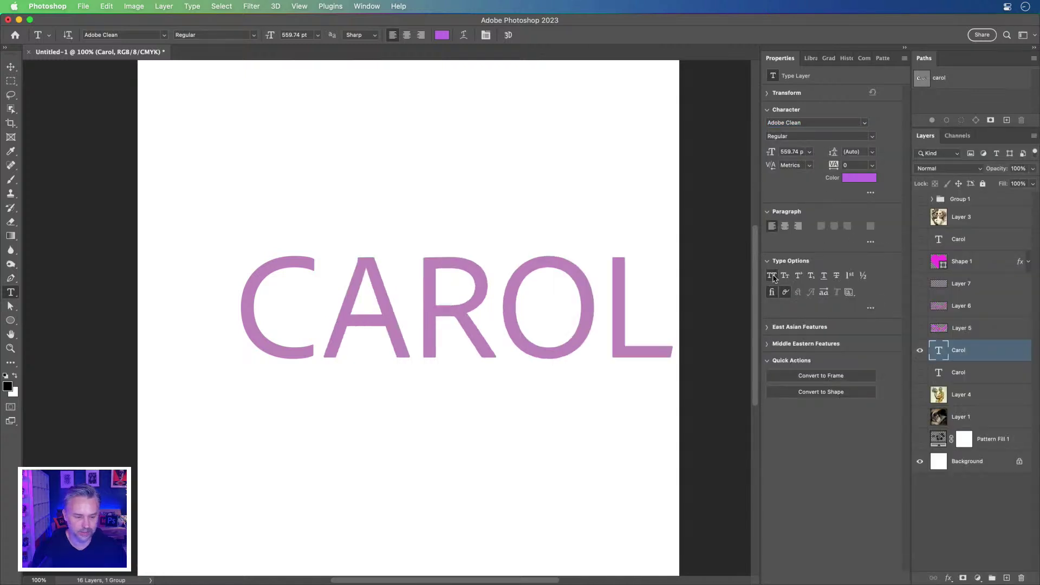
{"action": "left_click", "coordinate": [874, 139]}
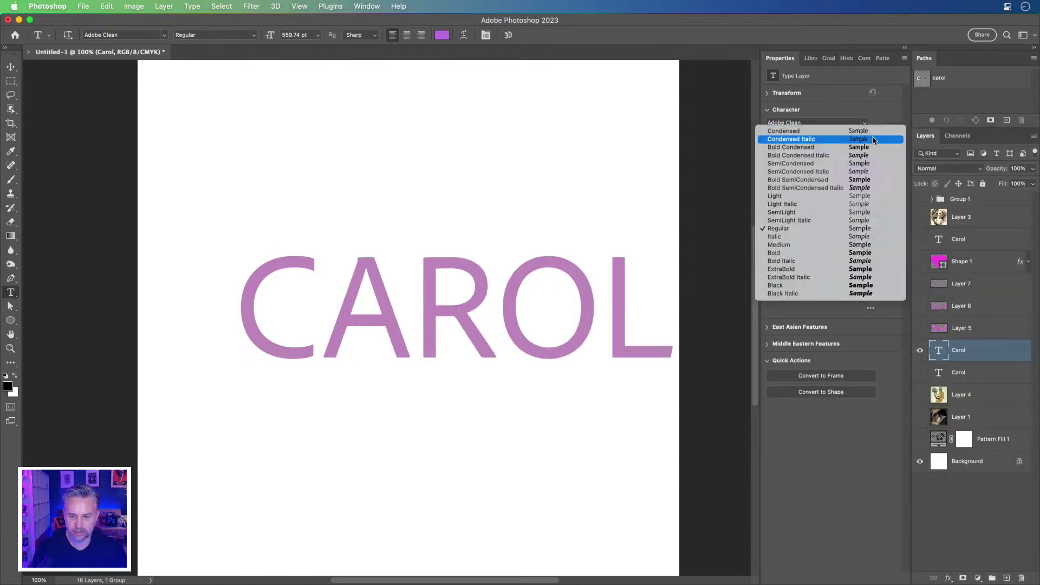
{"action": "left_click", "coordinate": [799, 259]}
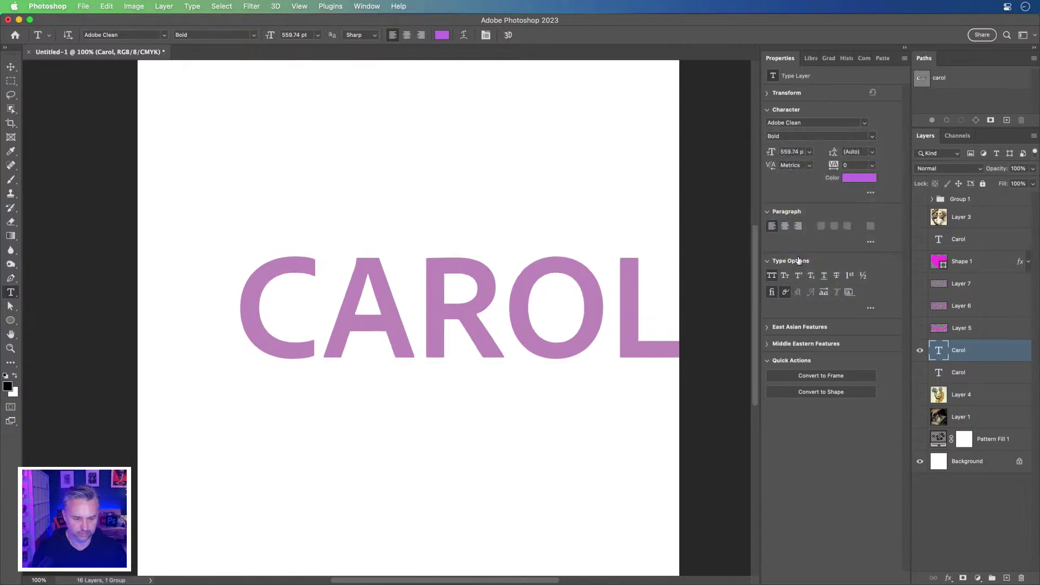
{"action": "left_click", "coordinate": [874, 139]}
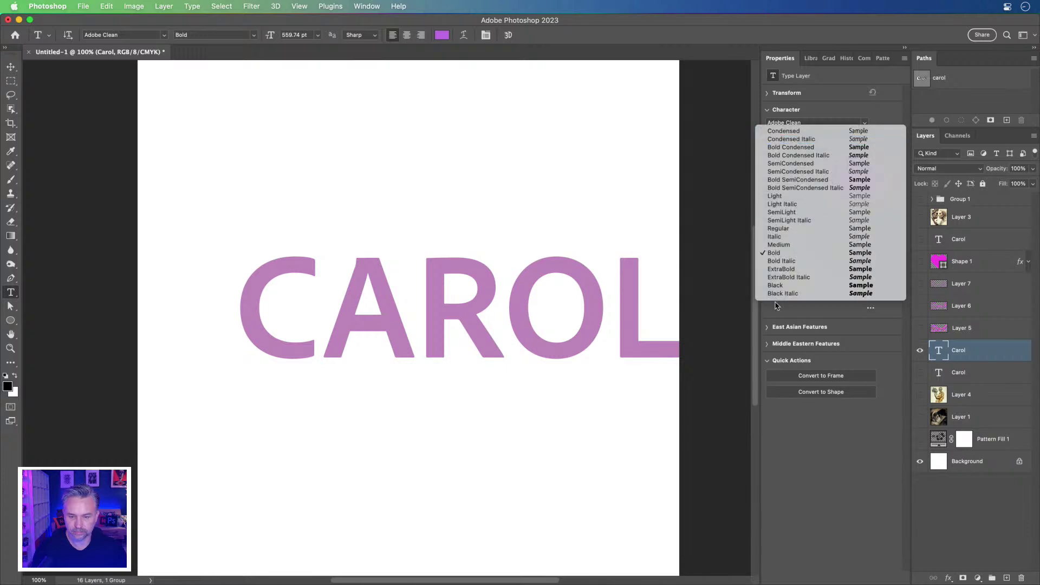
{"action": "key", "text": "Escape"}
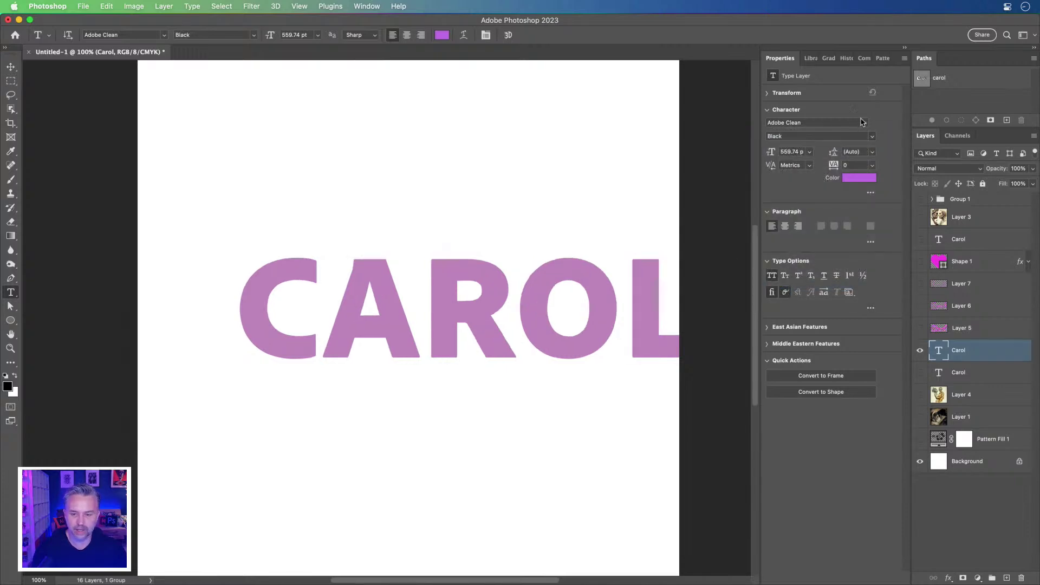
Change the lettering's font to Bropella and move the text about 260 px to the left so it fits the canvas
{"action": "left_click", "coordinate": [865, 123]}
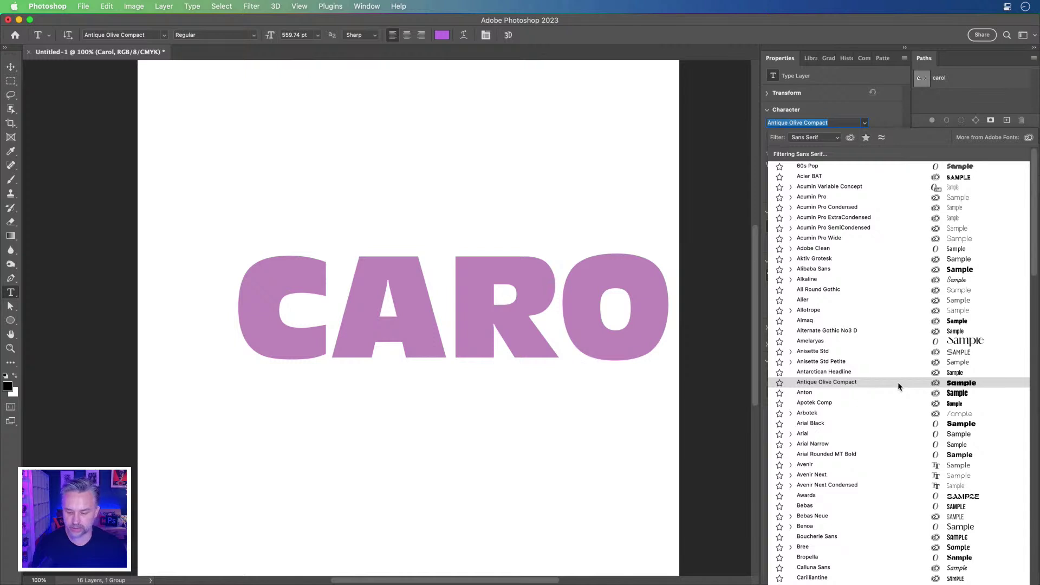
{"action": "left_click", "coordinate": [843, 557]}
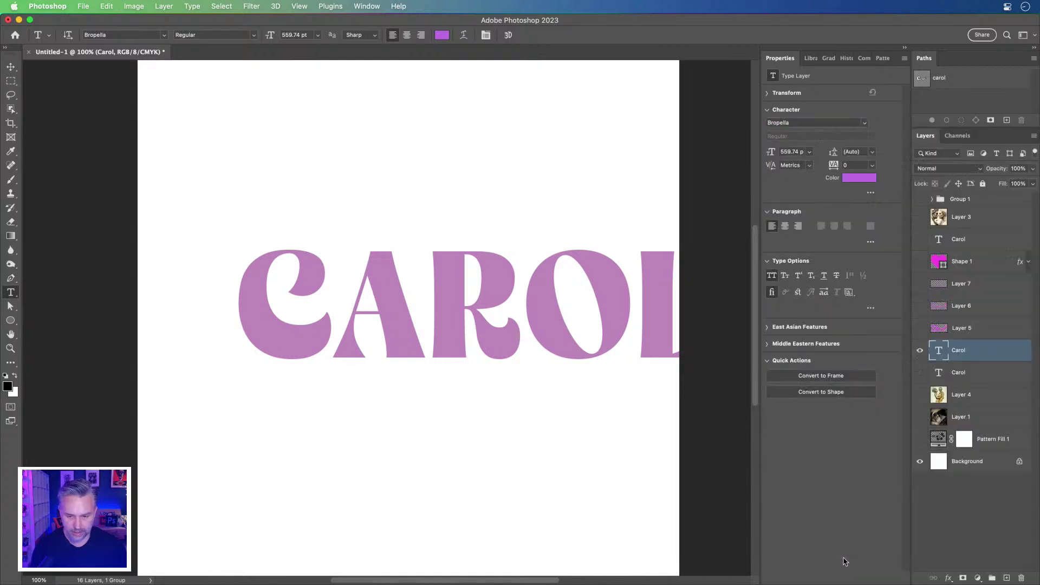
{"action": "left_click", "coordinate": [10, 67]}
{"action": "left_click_drag", "start_coordinate": [539, 304], "coordinate": [469, 311]}
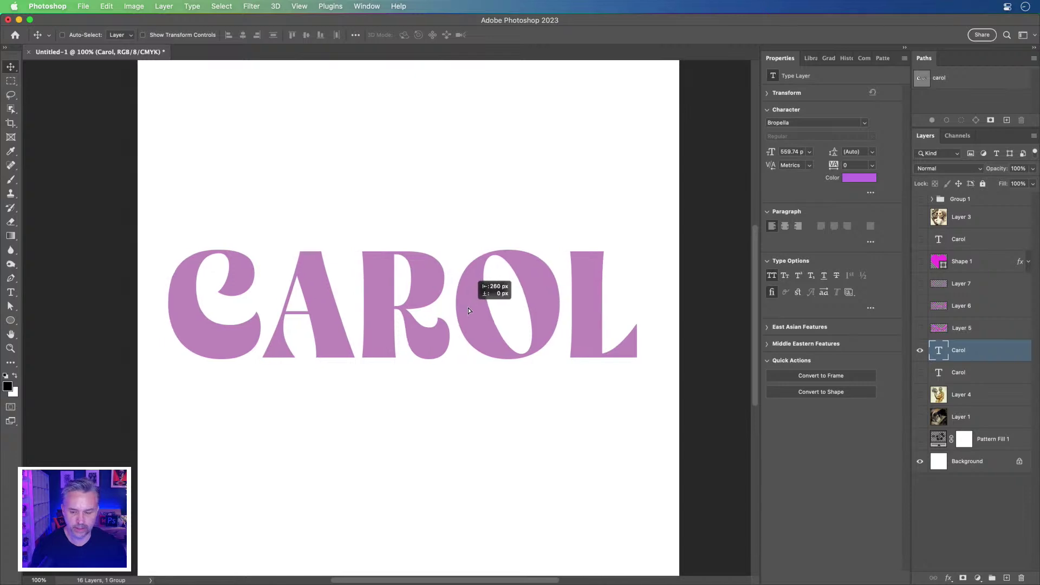
Convert the Bropella lettering's outline into a path and save it under the existing path's name with a 2 added
{"action": "left_click", "coordinate": [942, 351], "text": "super"}
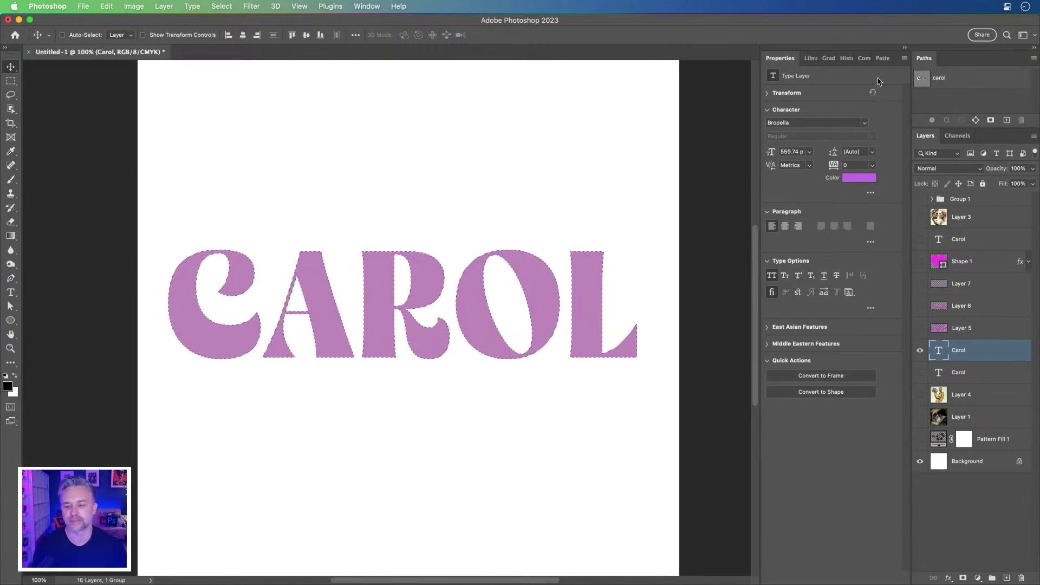
{"action": "left_click", "coordinate": [976, 121]}
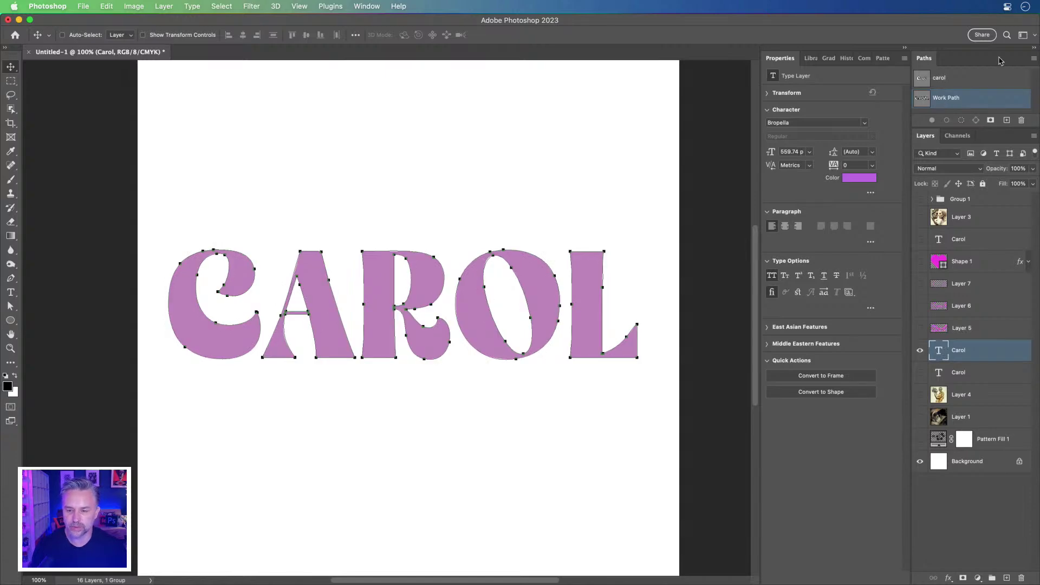
{"action": "left_click", "coordinate": [1033, 58]}
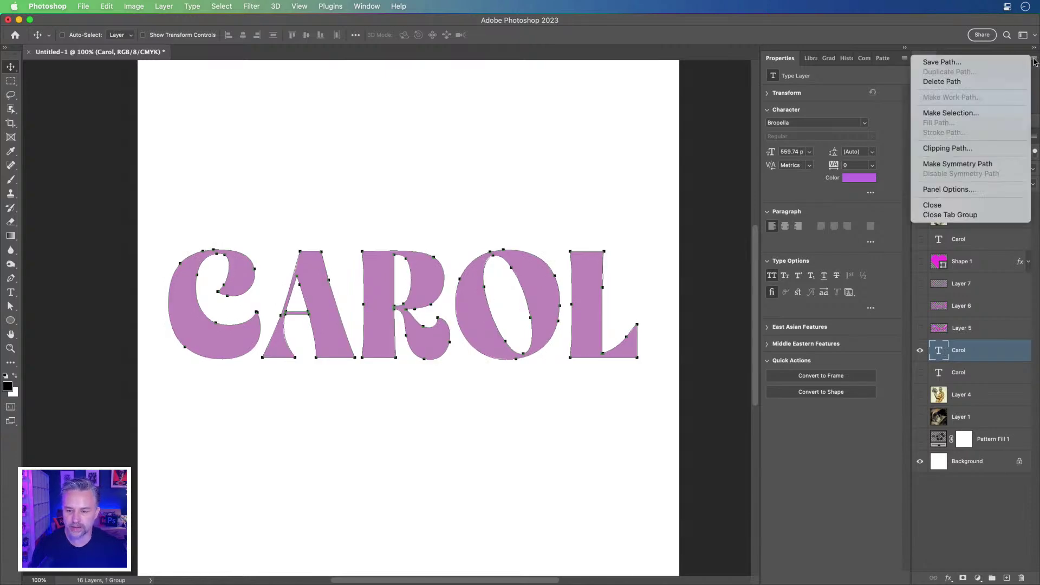
{"action": "left_click", "coordinate": [934, 63]}
{"action": "type", "text": "carol"}
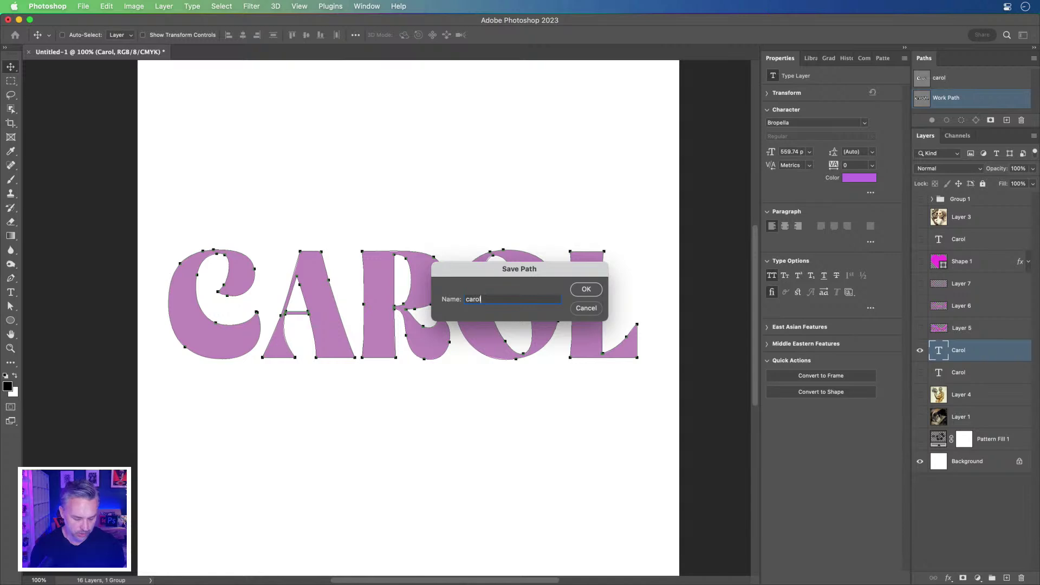
{"action": "key", "text": "Return"}
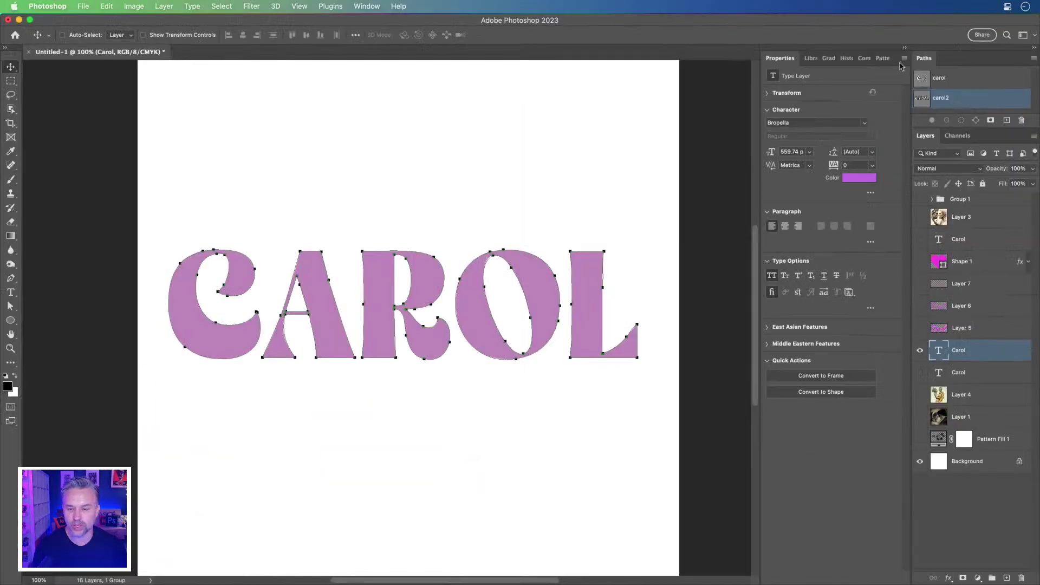
Add a new layer above the lettering, hide the text, and start a heart pattern fill with the Place Along Path script
{"action": "left_click", "coordinate": [1006, 578]}
{"action": "left_click", "coordinate": [919, 373]}
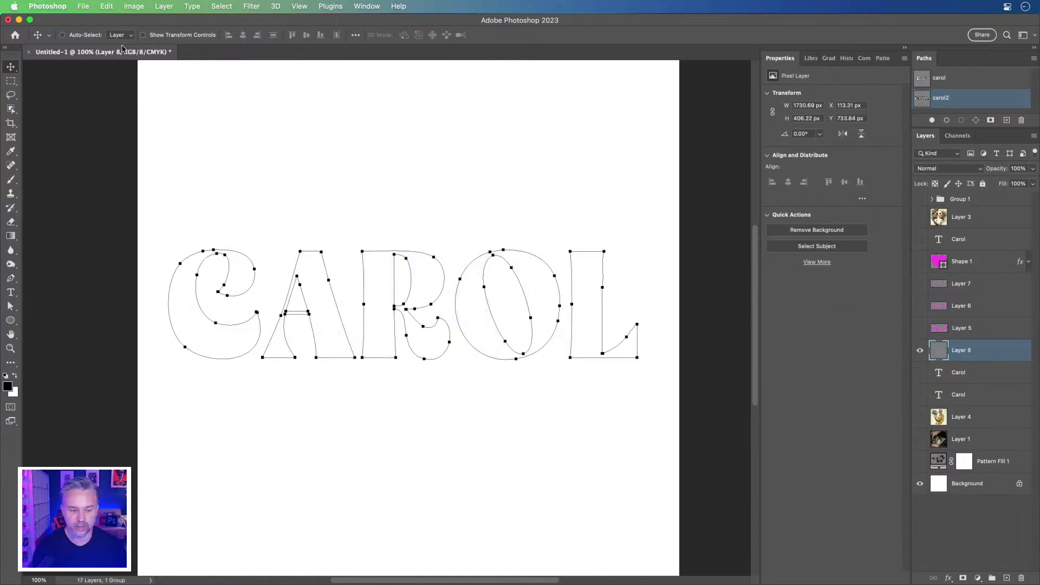
{"action": "left_click", "coordinate": [107, 7]}
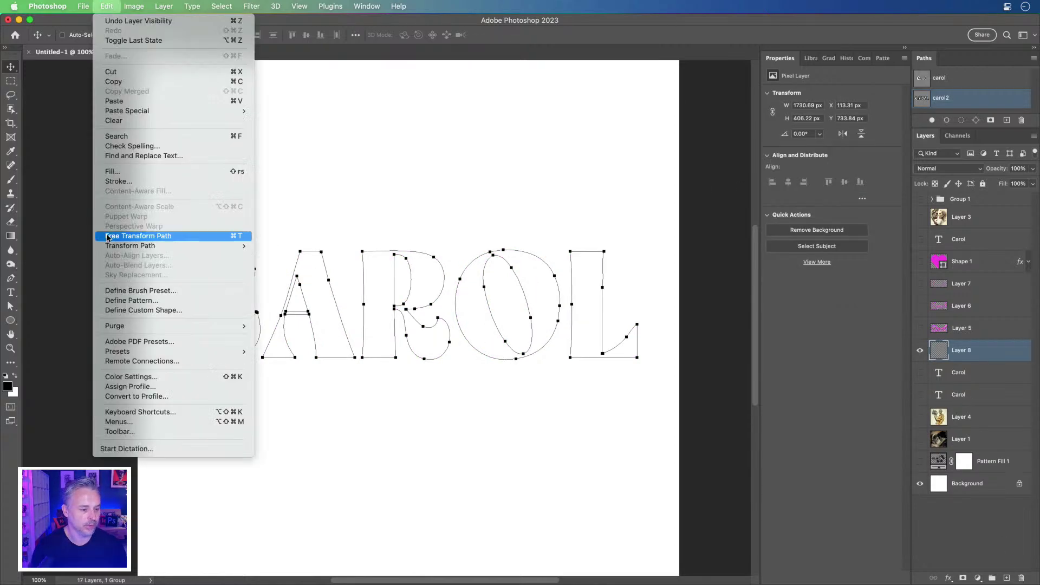
{"action": "left_click", "coordinate": [111, 171]}
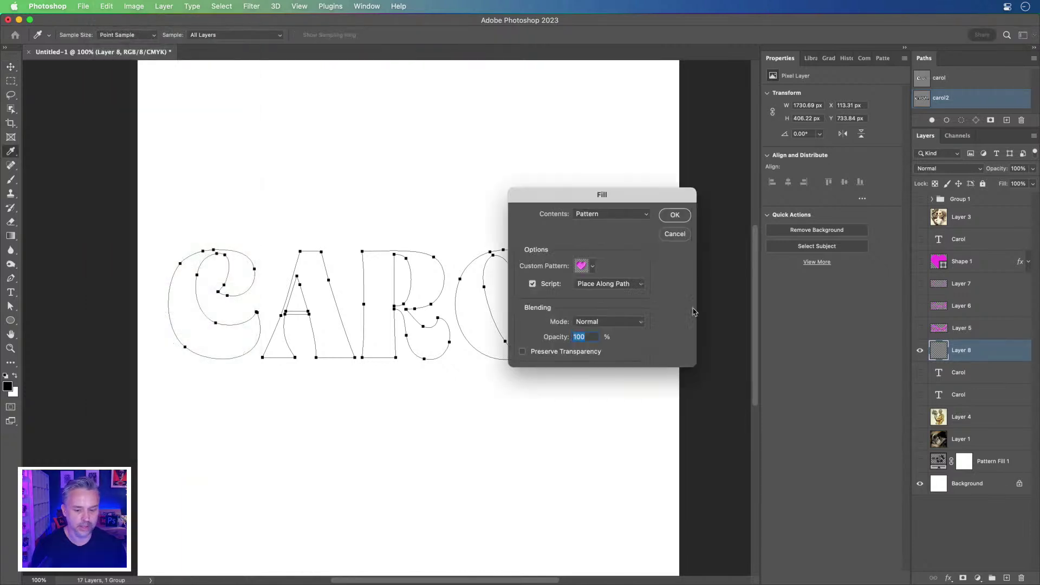
{"action": "left_click", "coordinate": [666, 217]}
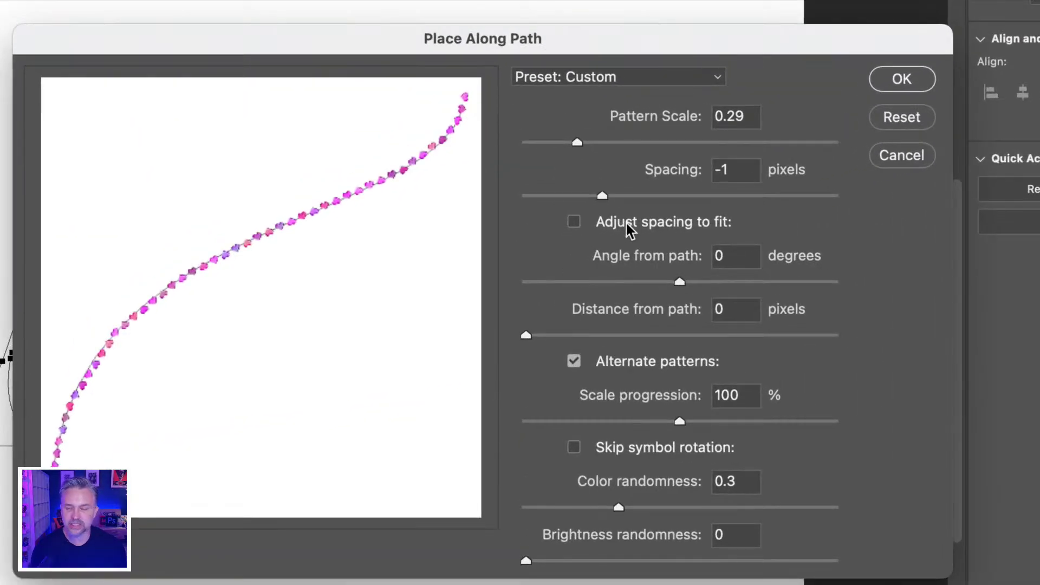
Fill the path with hearts at pattern scale 0.25 and spacing -5 pixels, with spacing adjusted to fit, and hide the path outline
{"action": "left_click", "coordinate": [574, 222]}
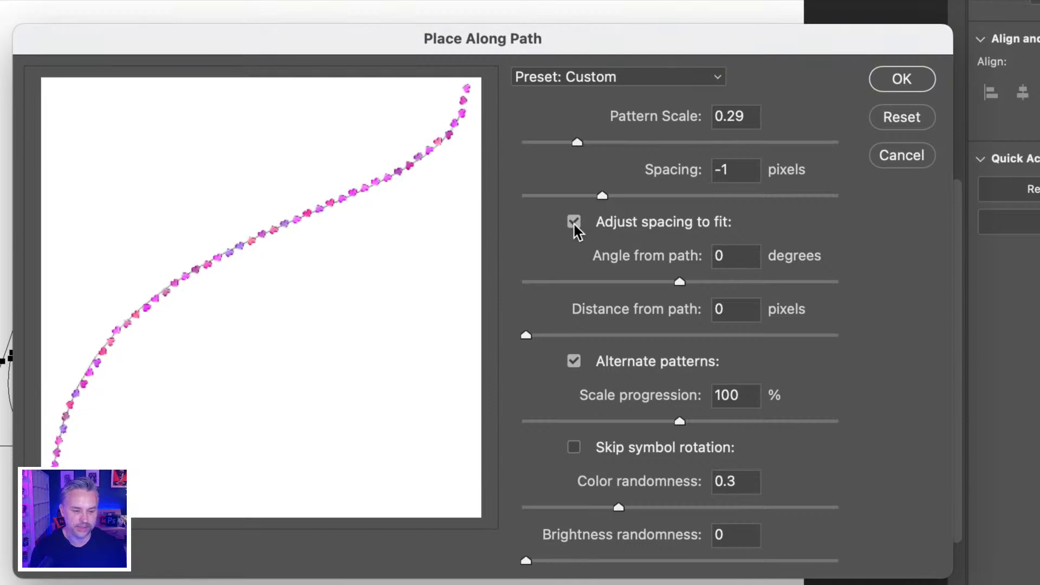
{"action": "left_click", "coordinate": [574, 222]}
{"action": "left_click", "coordinate": [574, 222]}
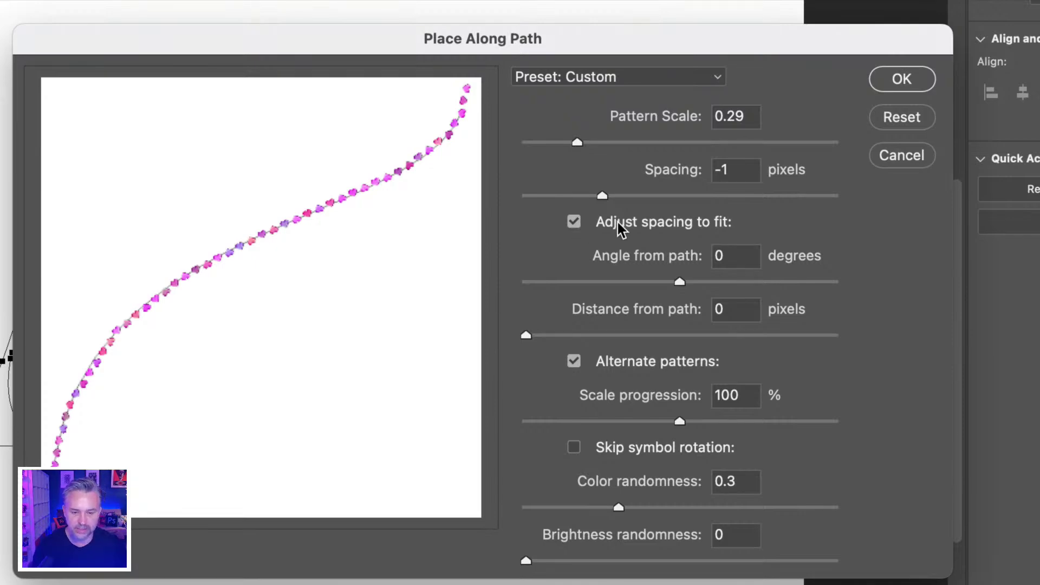
{"action": "left_click", "coordinate": [574, 222]}
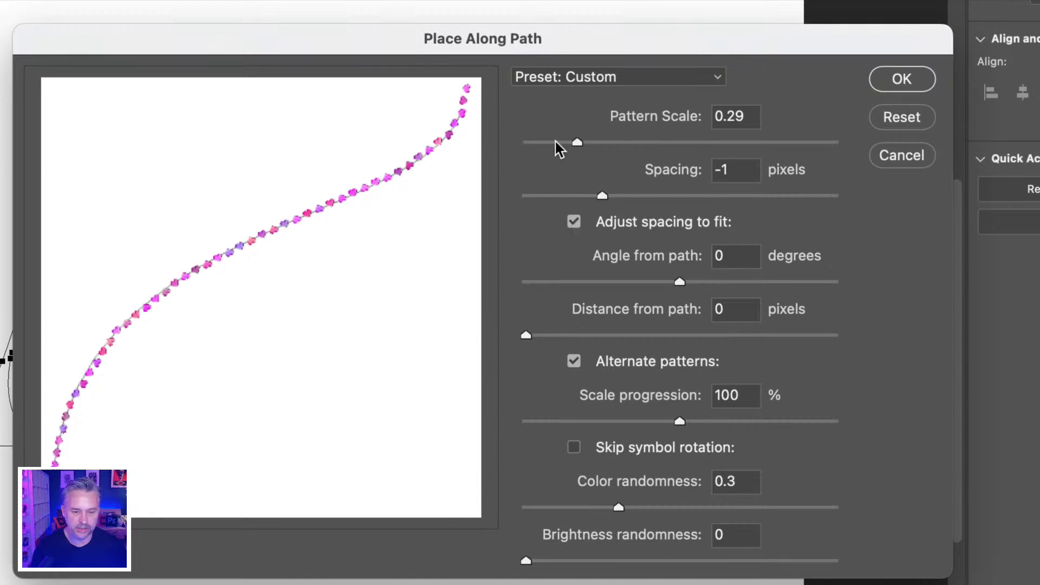
{"action": "left_click_drag", "start_coordinate": [576, 142], "coordinate": [567, 143]}
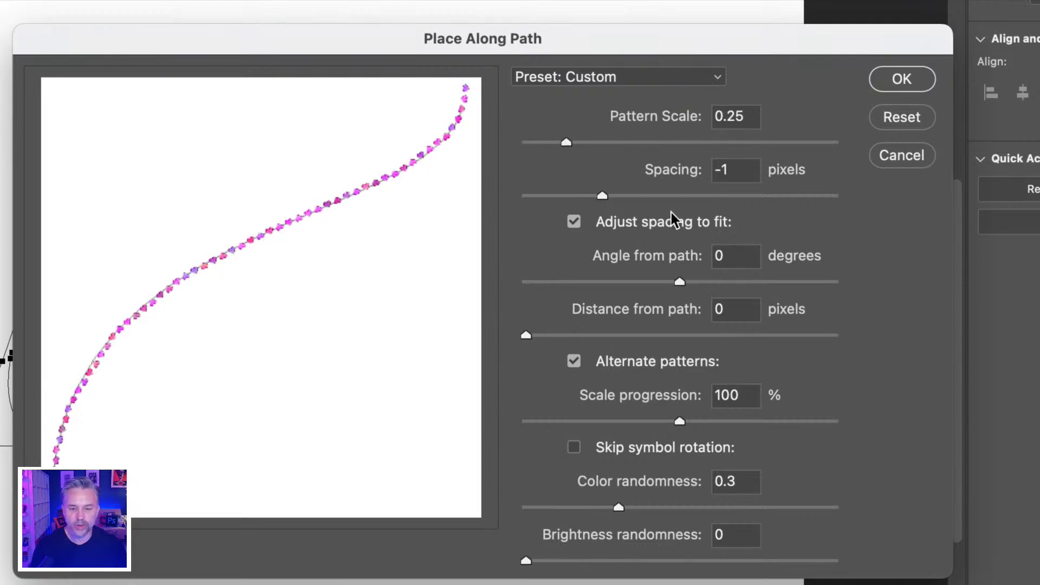
{"action": "mouse_move", "coordinate": [601, 194]}
{"action": "left_mouse_down"}
{"action": "mouse_move", "coordinate": [591, 195]}
{"action": "mouse_move", "coordinate": [605, 198]}
{"action": "left_mouse_up"}
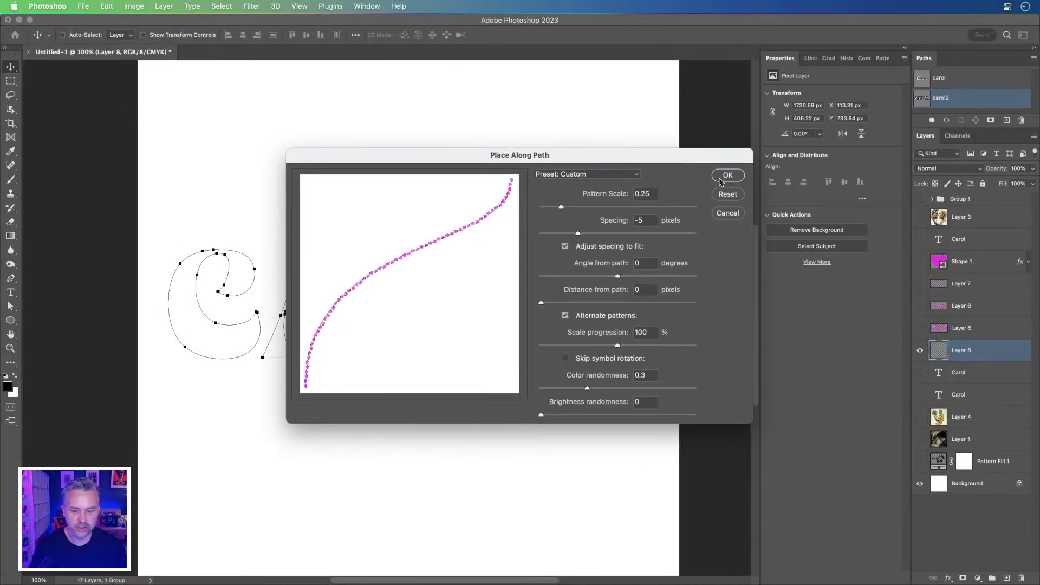
{"action": "left_click", "coordinate": [902, 79]}
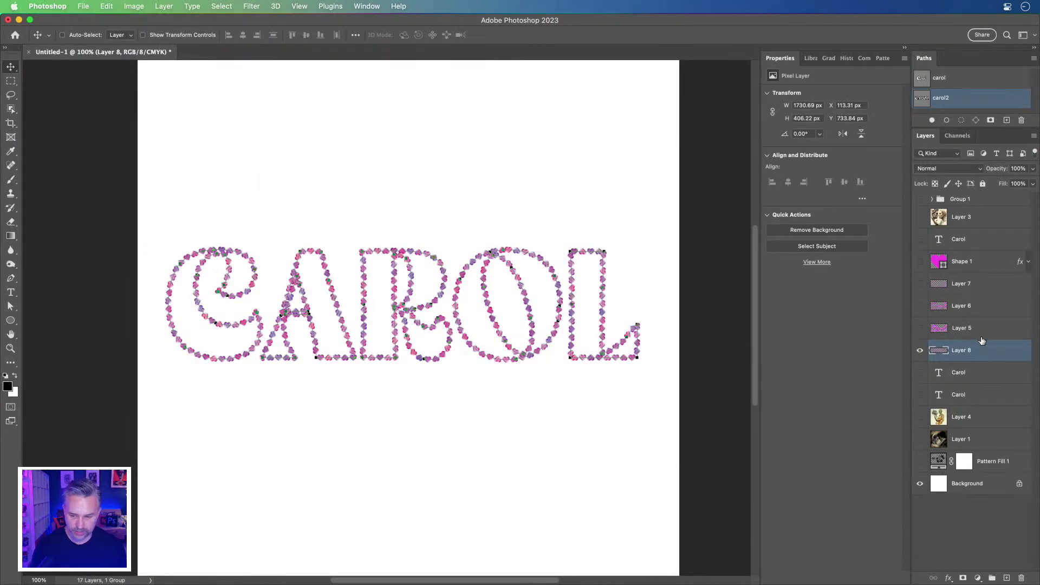
{"action": "key", "text": "super+h"}
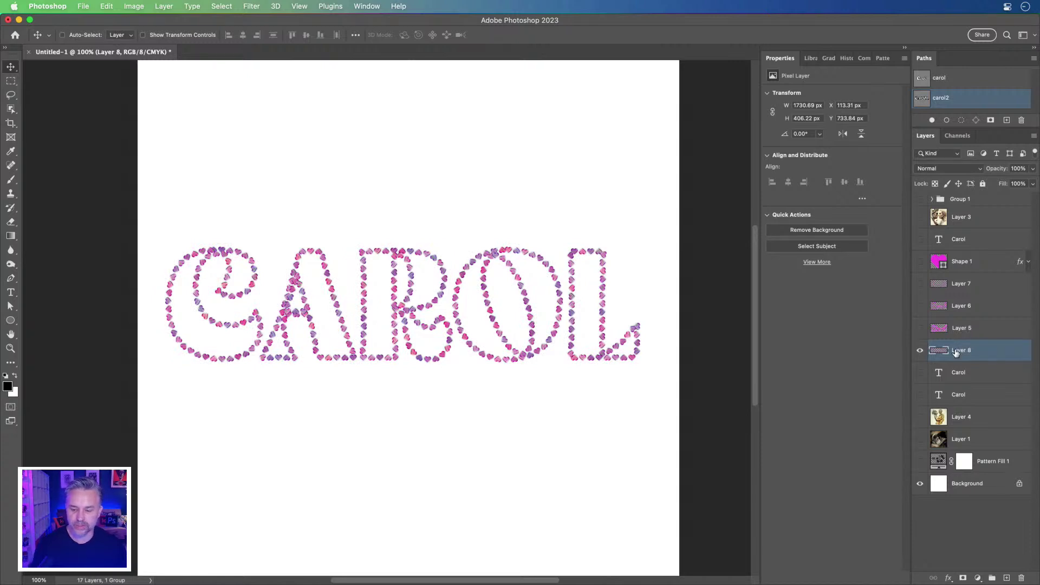
Add a new layer, hide the previous heart outline layer, and start a Place Along Path heart fill on the second lettering path
{"action": "left_click", "coordinate": [1006, 578]}
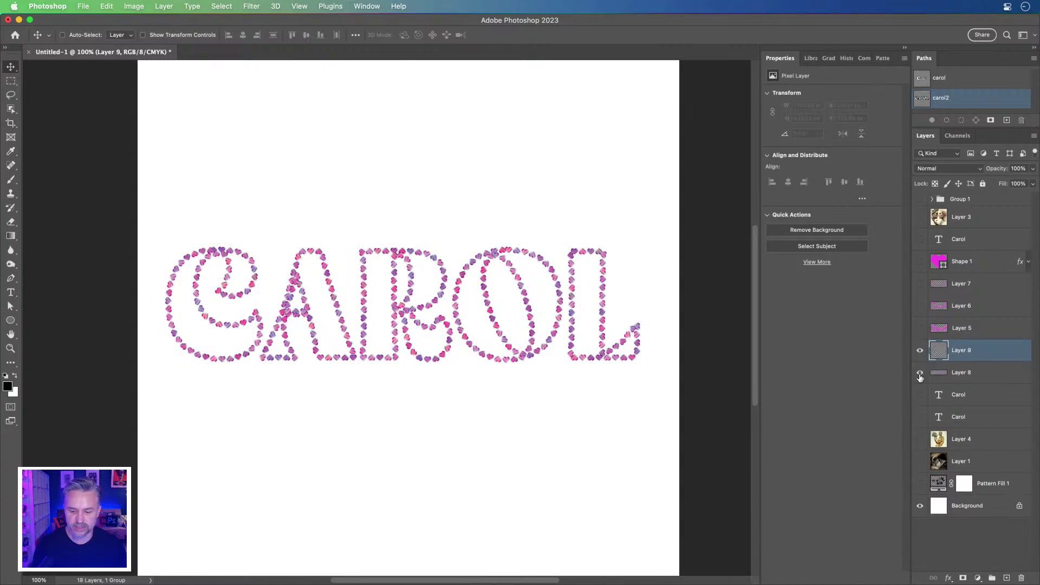
{"action": "left_click", "coordinate": [920, 372]}
{"action": "left_click", "coordinate": [922, 102]}
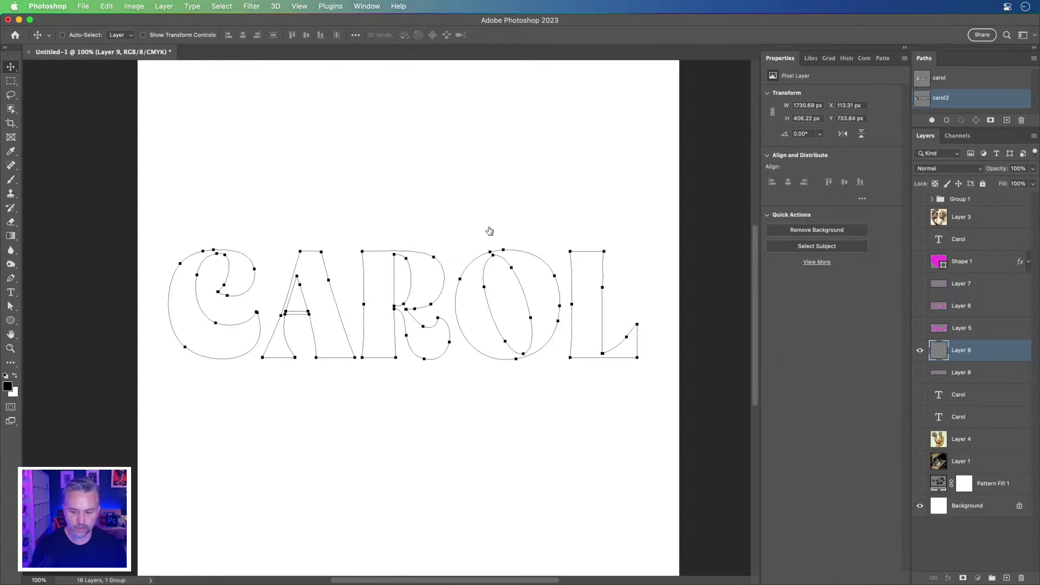
{"action": "left_click", "coordinate": [101, 6]}
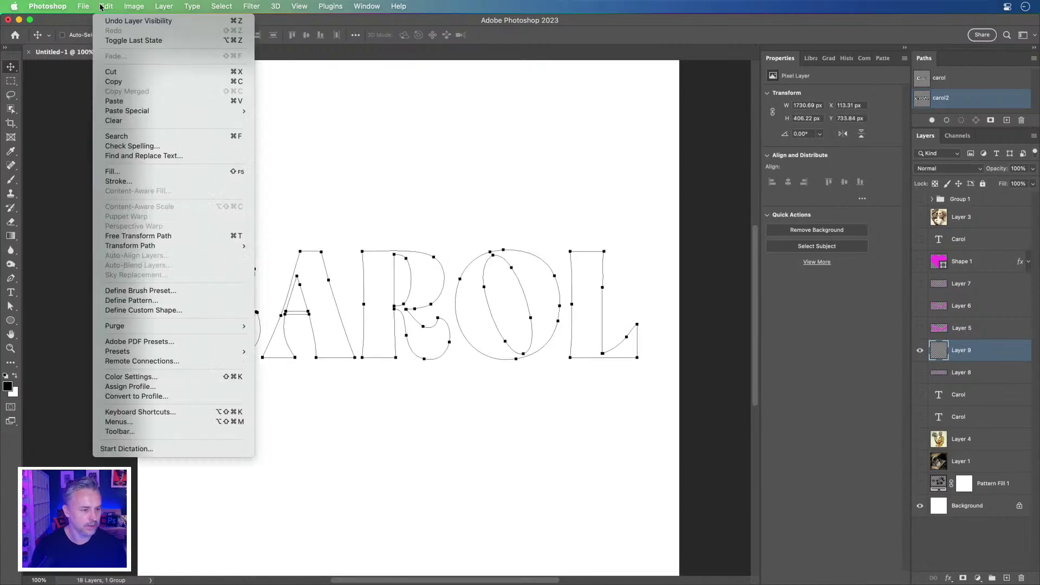
{"action": "left_click", "coordinate": [111, 172]}
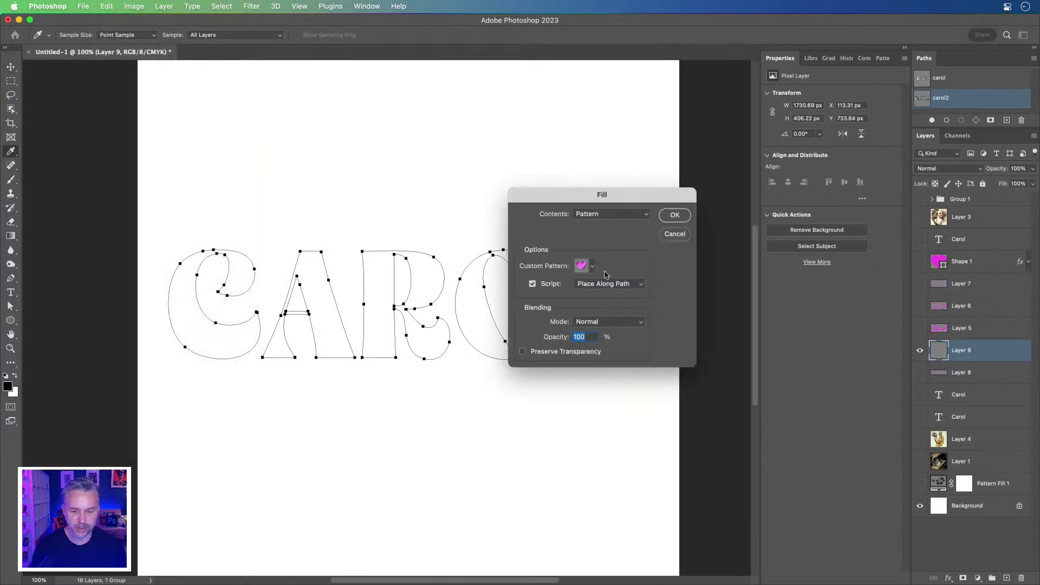
{"action": "left_click", "coordinate": [674, 215]}
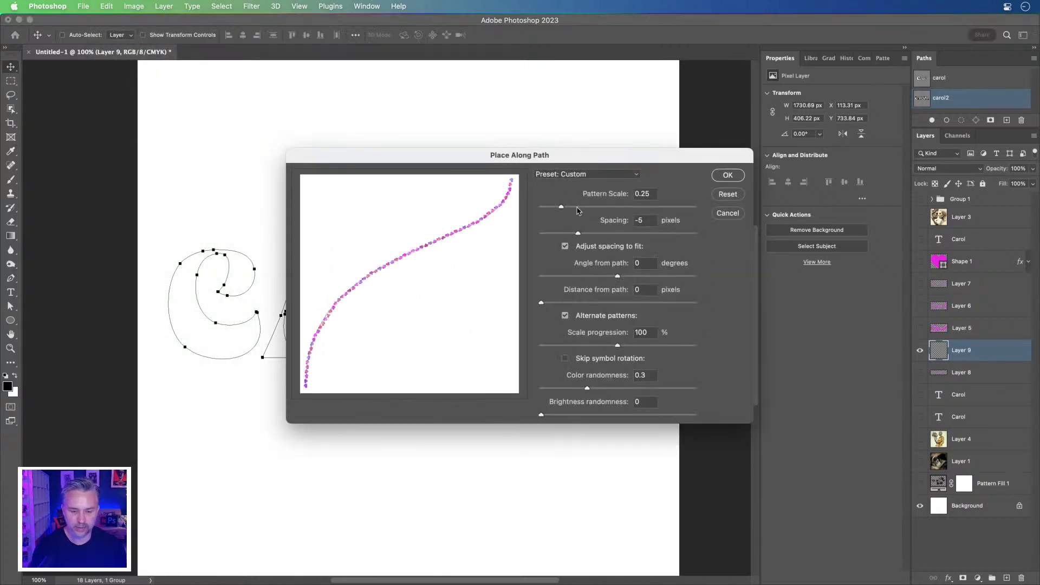
Fill the lettering path with hearts at pattern scale 0.48 and spacing -21 pixels
{"action": "left_click_drag", "start_coordinate": [569, 211], "coordinate": [574, 238]}
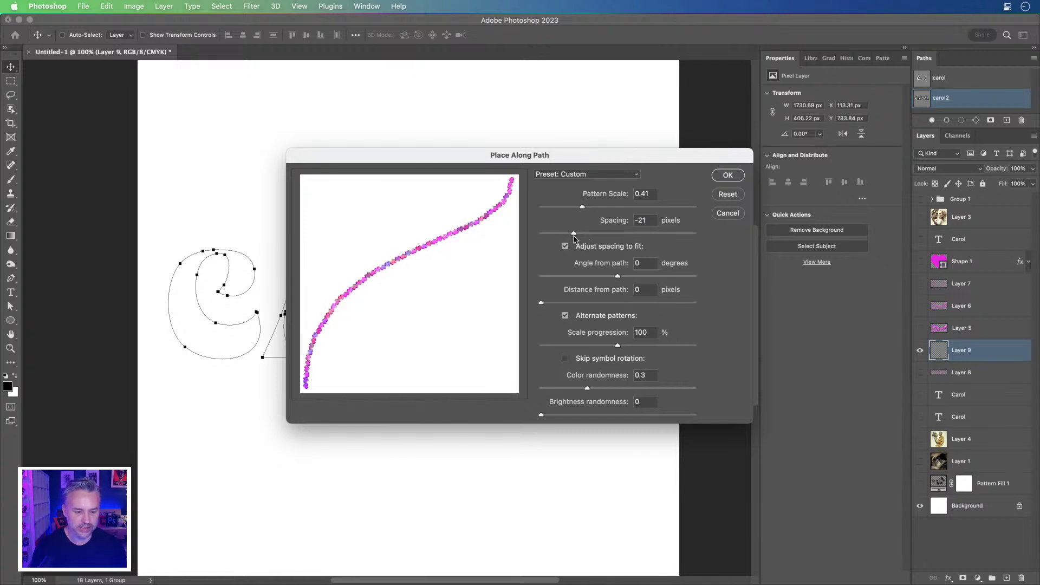
{"action": "left_click", "coordinate": [592, 208]}
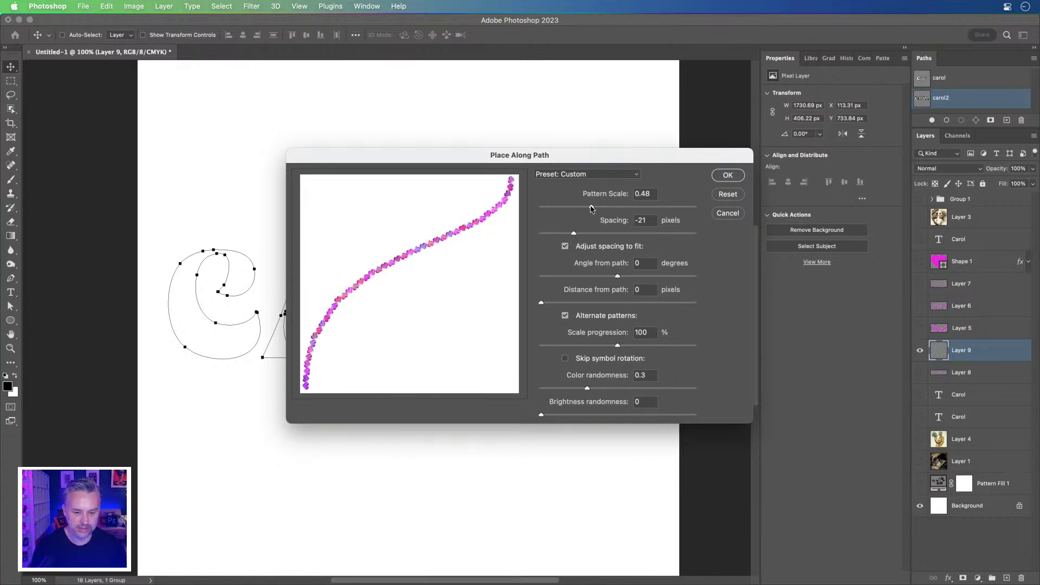
{"action": "left_click", "coordinate": [574, 234]}
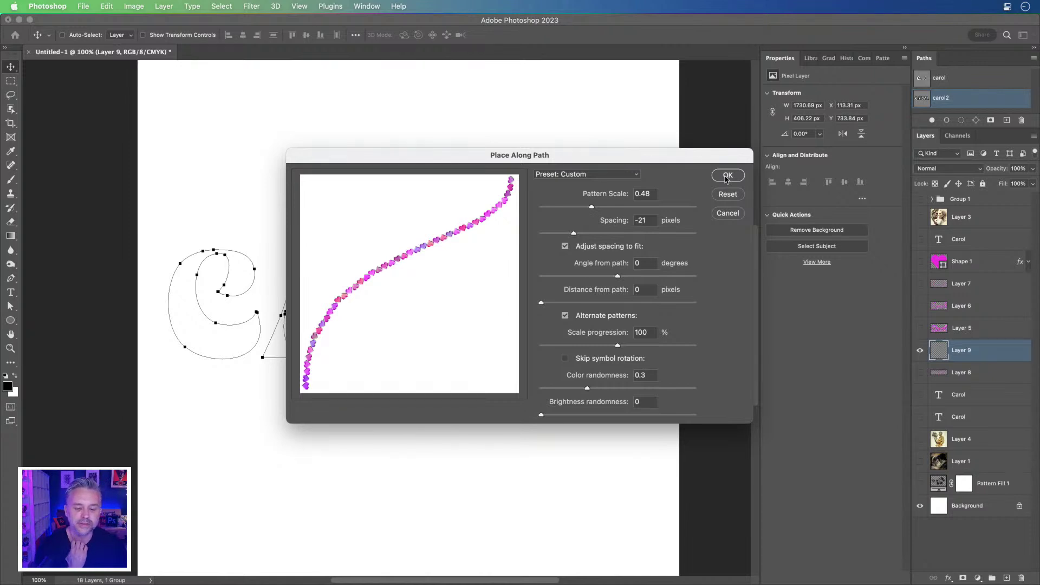
{"action": "left_click", "coordinate": [727, 176]}
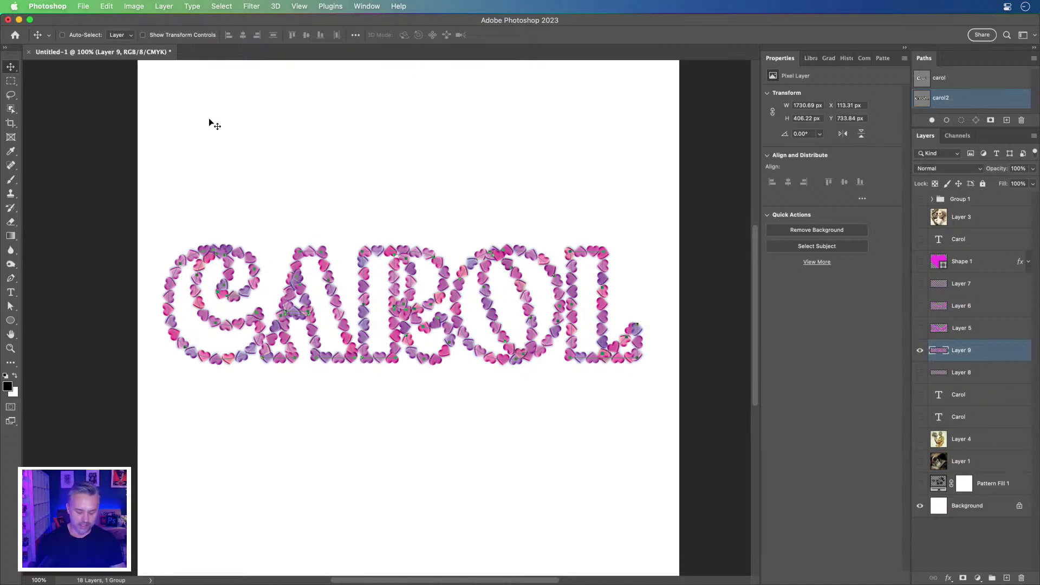
Hide the path outline and inspect the heart lettering at 200% in full screen mode
{"action": "key", "text": "super+equal"}
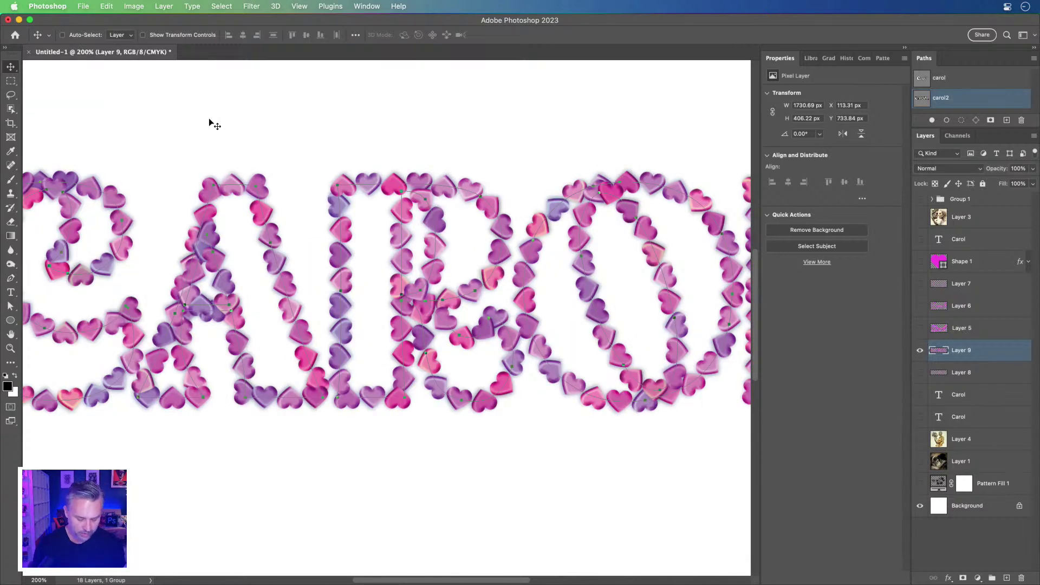
{"action": "key", "text": "f"}
{"action": "key", "text": "f"}
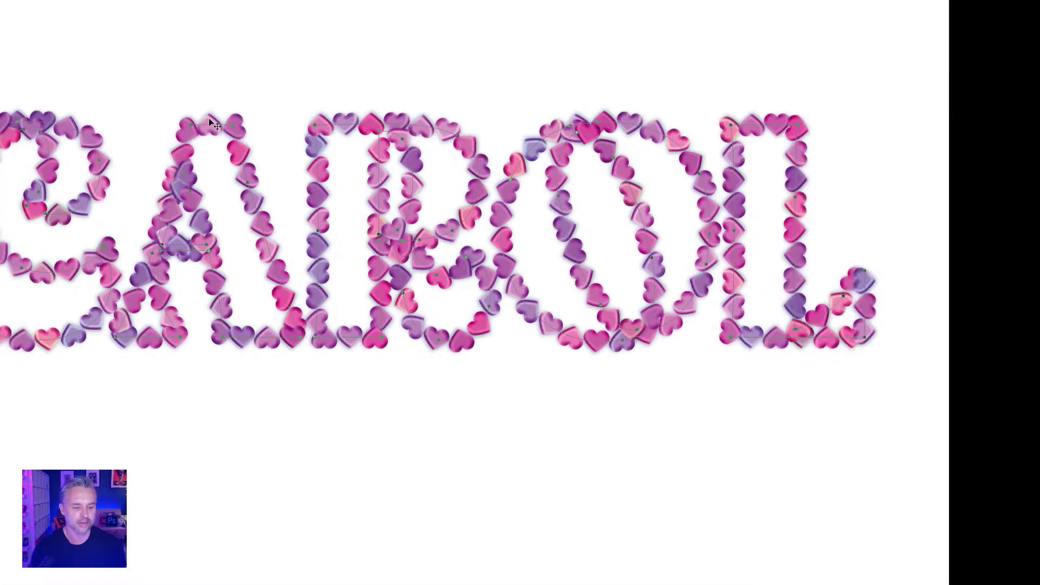
{"action": "key", "text": "super+h"}
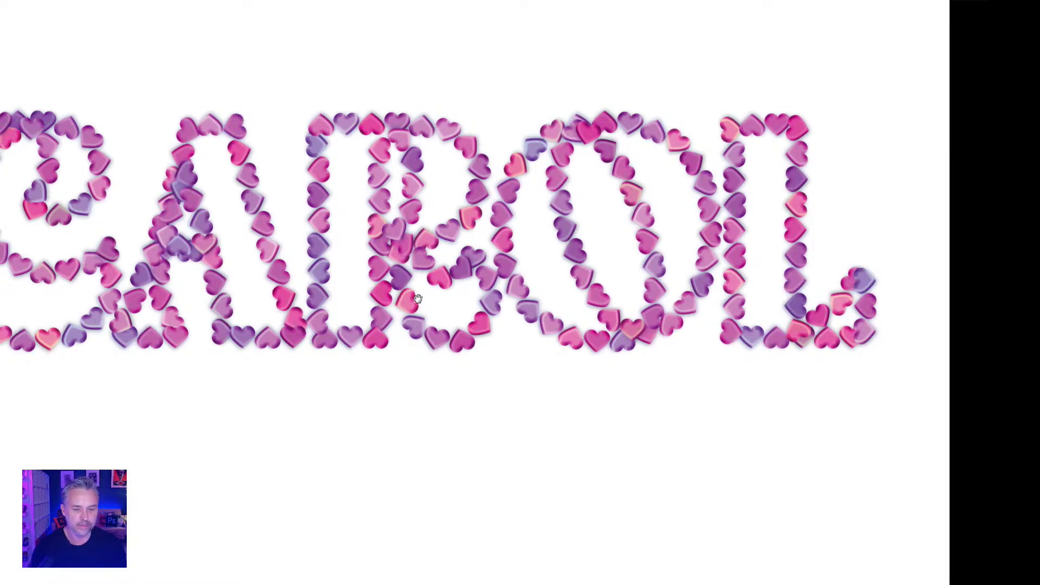
{"action": "key", "text": "ctrl+0"}
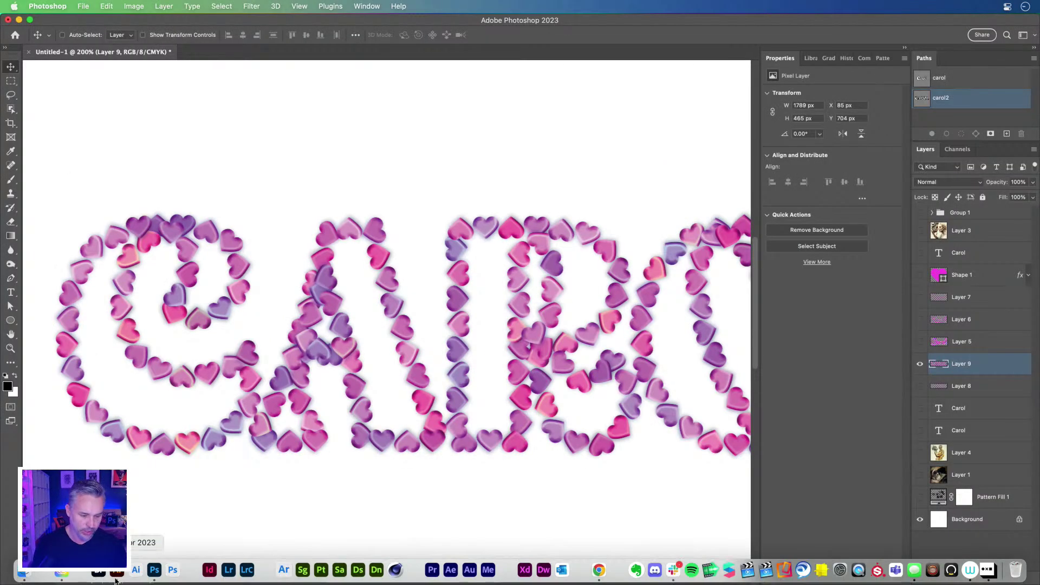
Switch to Adobe Illustrator, copy a single heart out of the four-heart radial repeat, and leave isolation mode
{"action": "left_click", "coordinate": [118, 576]}
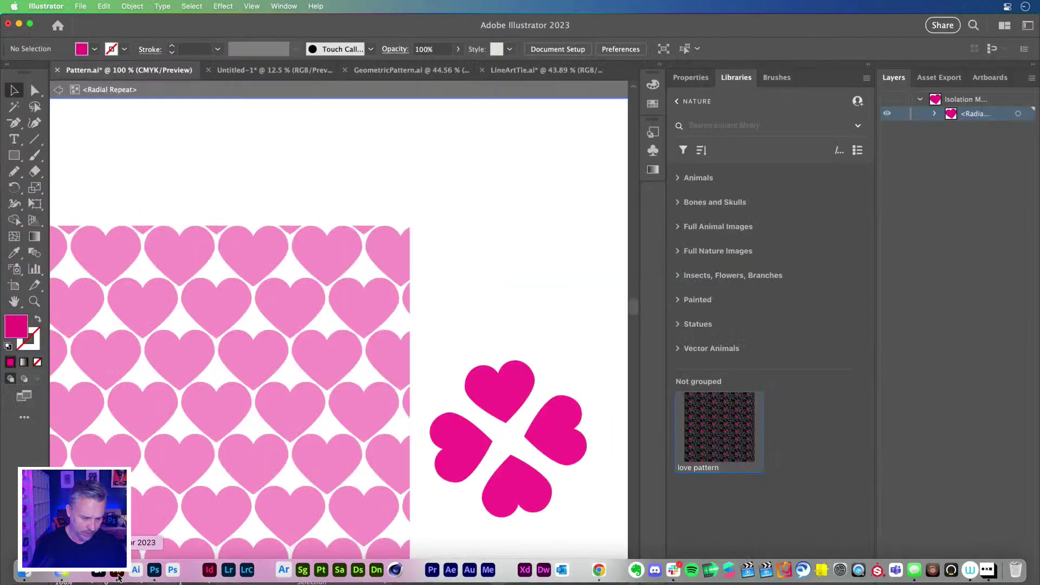
{"action": "left_click", "coordinate": [500, 403]}
{"action": "double_click", "coordinate": [500, 402]}
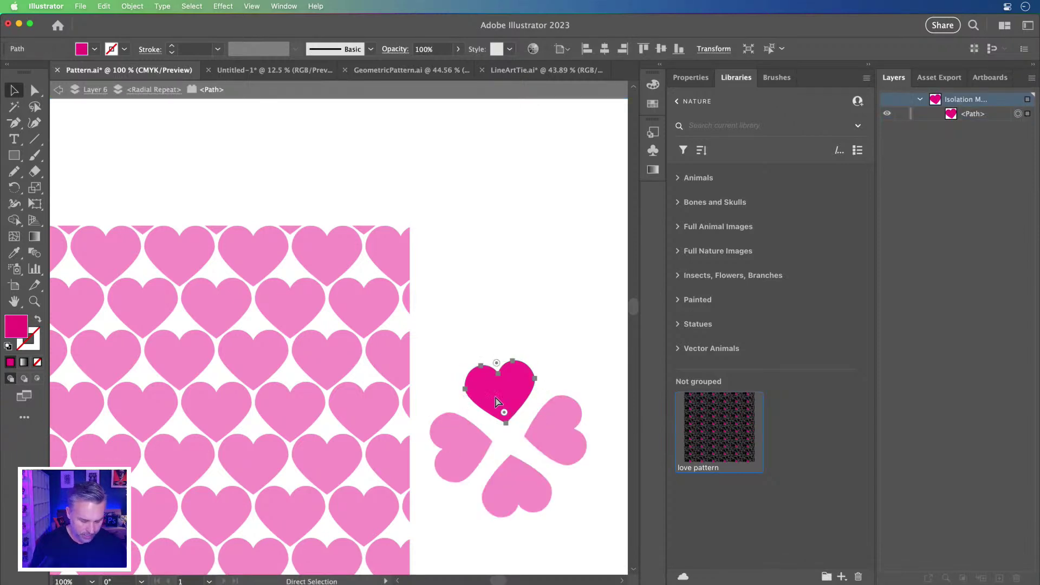
{"action": "left_click", "coordinate": [74, 90]}
Add the same first name as black Duckie point text in an empty area of the Pattern.ai canvas
{"action": "key", "text": "super+minus"}
{"action": "key", "text": "super+minus"}
{"action": "key", "text": "super+minus"}
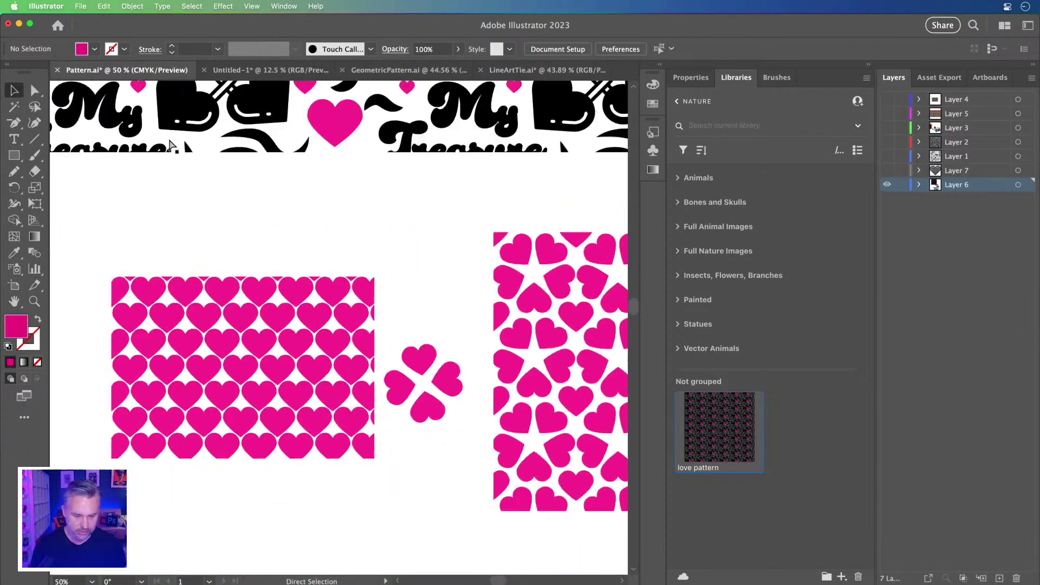
{"action": "key", "text": "space"}
{"action": "left_click_drag", "start_coordinate": [399, 481], "coordinate": [206, 108]}
{"action": "key", "text": "t"}
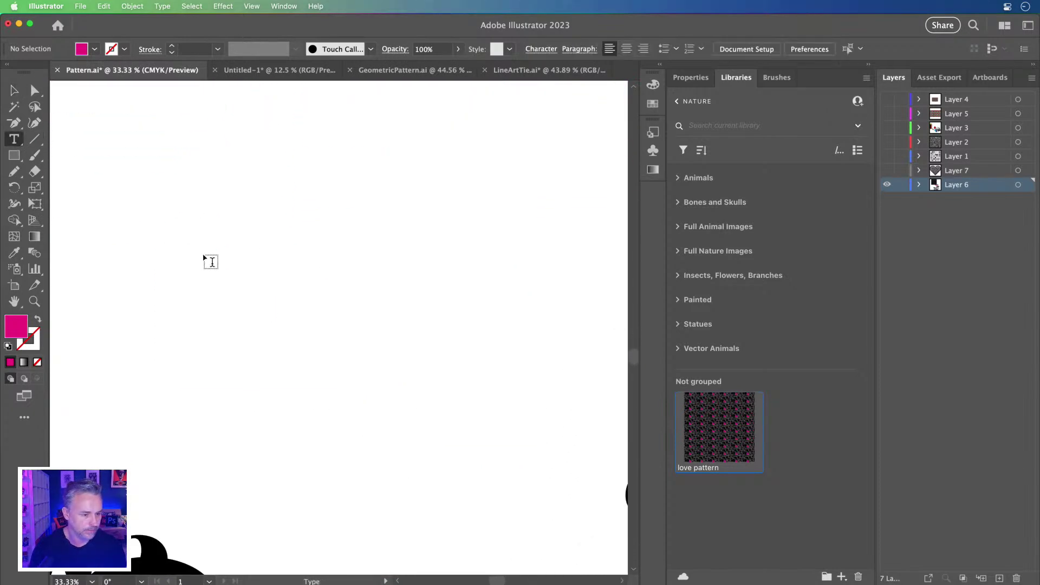
{"action": "left_click", "coordinate": [212, 261]}
{"action": "type", "text": "Carol"}
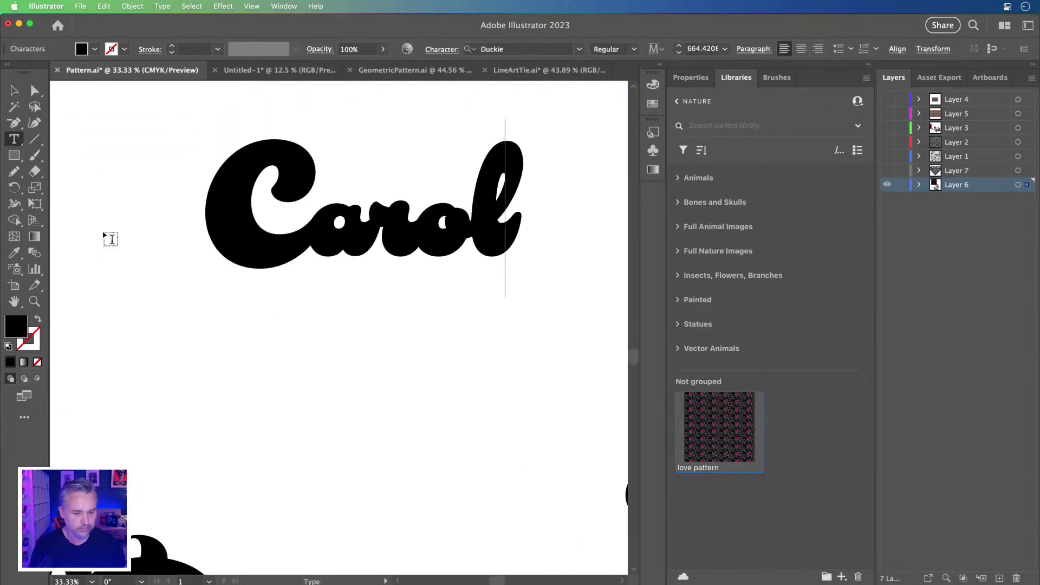
{"action": "key", "text": "Escape"}
{"action": "left_click", "coordinate": [231, 281]}
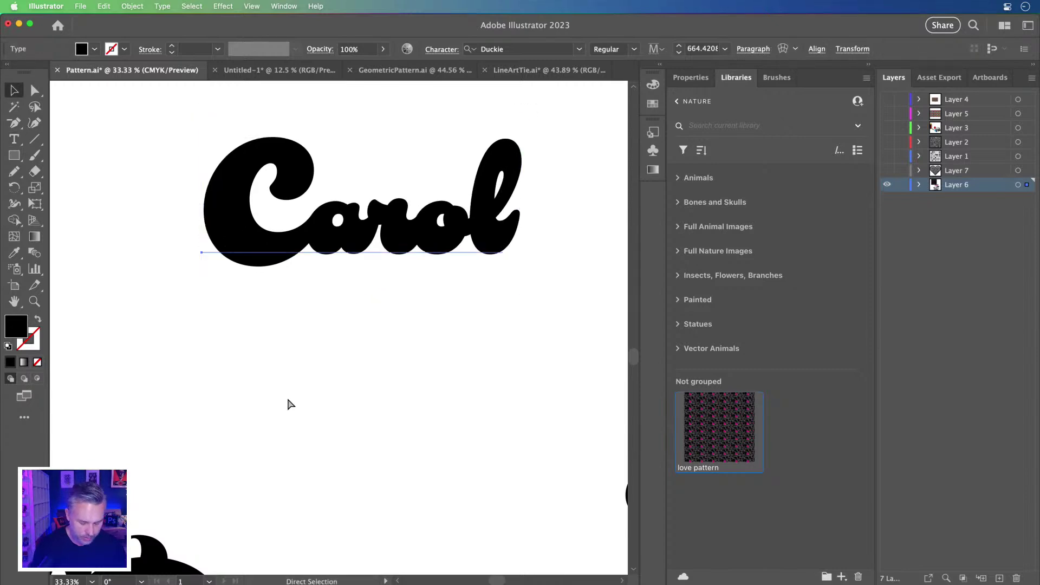
Paste the copied heart below the lettering and start a new Scatter Brush from it
{"action": "key", "text": "super+v"}
{"action": "left_click_drag", "start_coordinate": [351, 312], "coordinate": [353, 304]}
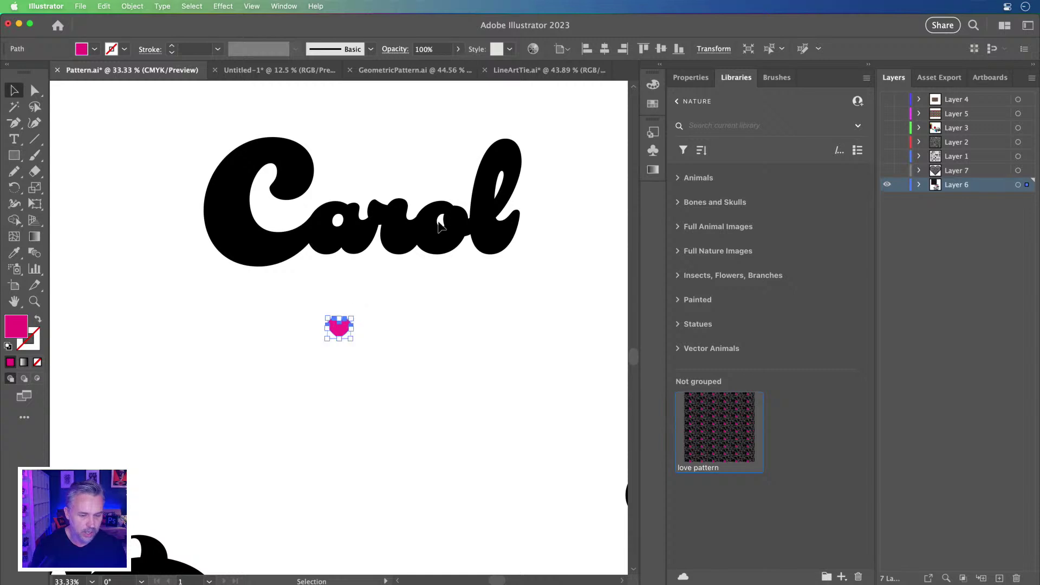
{"action": "left_click", "coordinate": [767, 81]}
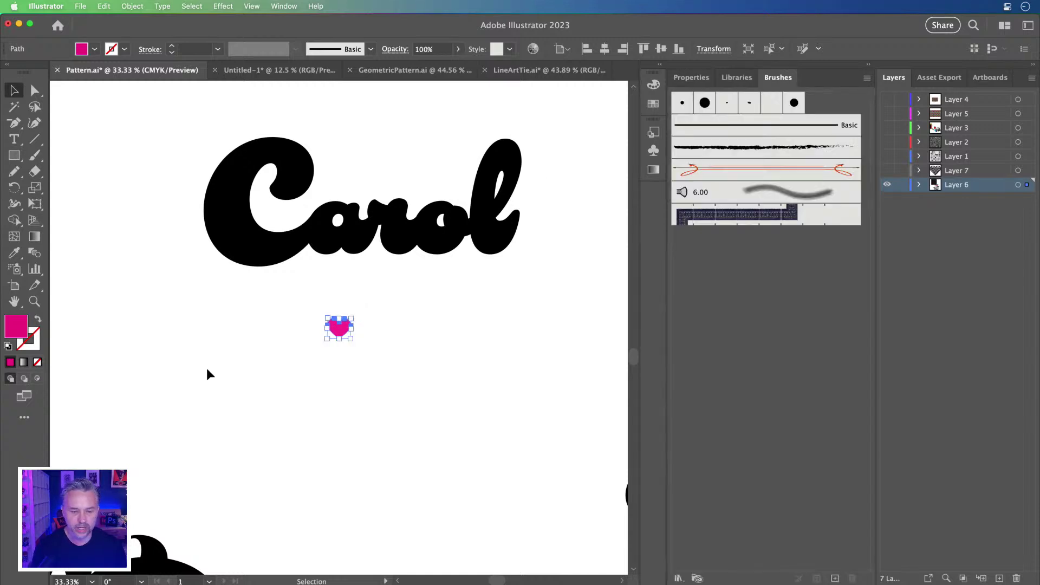
{"action": "mouse_move", "coordinate": [338, 328]}
{"action": "left_mouse_down"}
{"action": "mouse_move", "coordinate": [585, 307]}
{"action": "mouse_move", "coordinate": [852, 234]}
{"action": "left_mouse_up"}
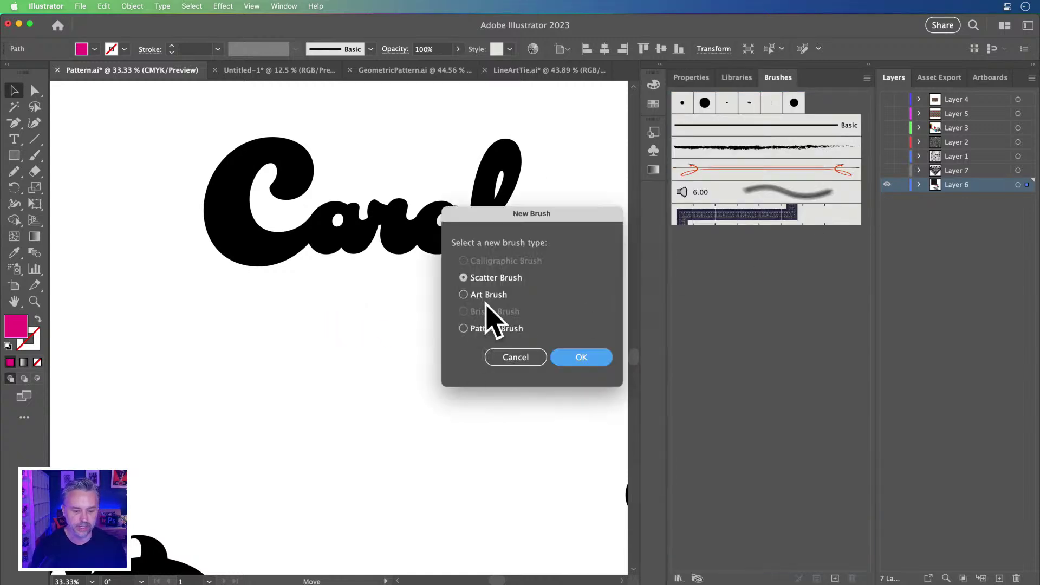
{"action": "left_click", "coordinate": [589, 362]}
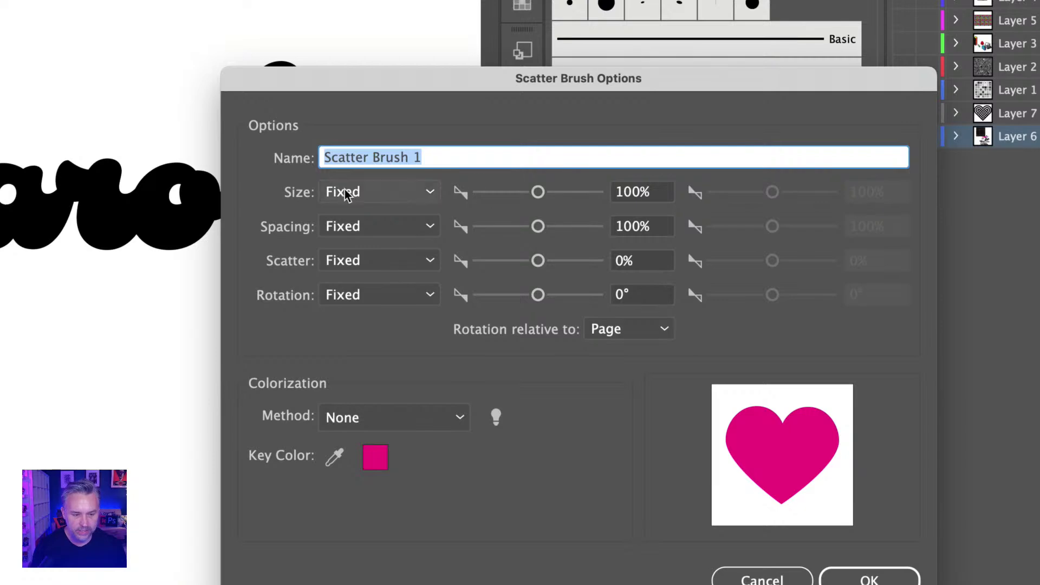
Set the heart brush's size to Random between 84% and 296%, keeping its spacing Fixed
{"action": "left_click", "coordinate": [345, 193]}
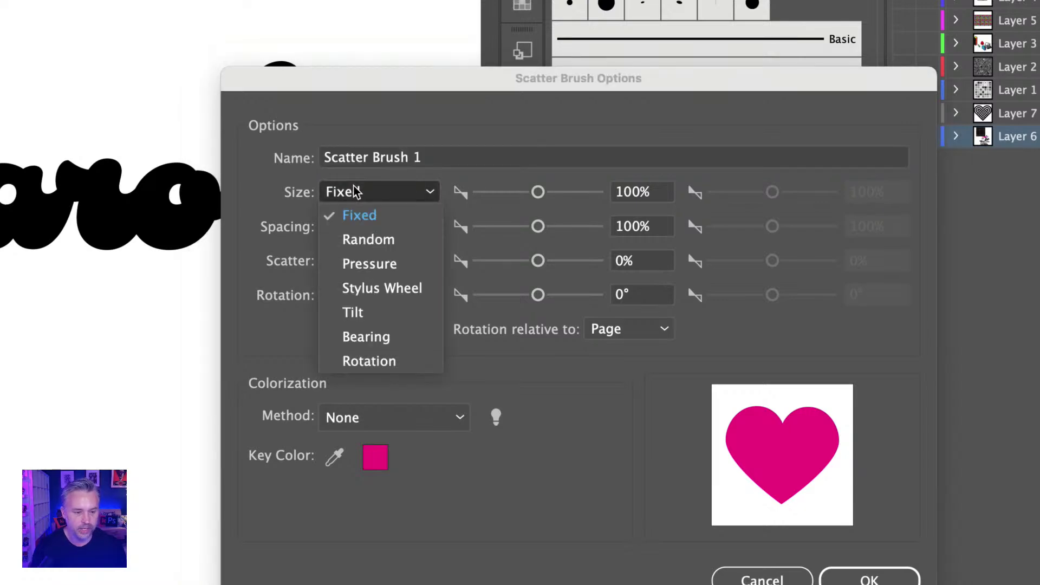
{"action": "left_click", "coordinate": [353, 239]}
{"action": "left_click_drag", "start_coordinate": [538, 192], "coordinate": [528, 194]}
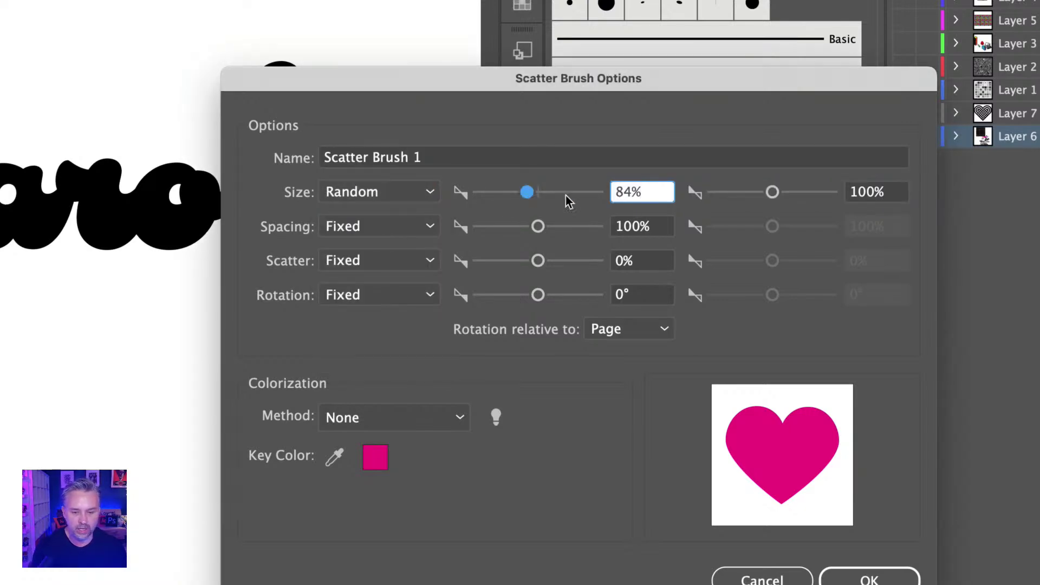
{"action": "left_click_drag", "start_coordinate": [798, 193], "coordinate": [786, 193]}
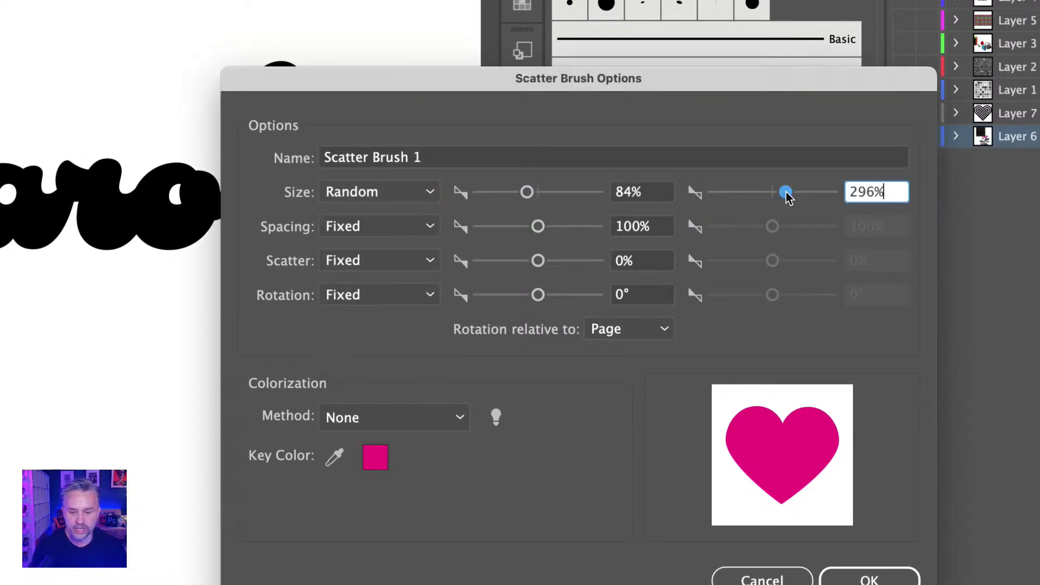
{"action": "left_click", "coordinate": [394, 227]}
{"action": "left_click", "coordinate": [286, 212]}
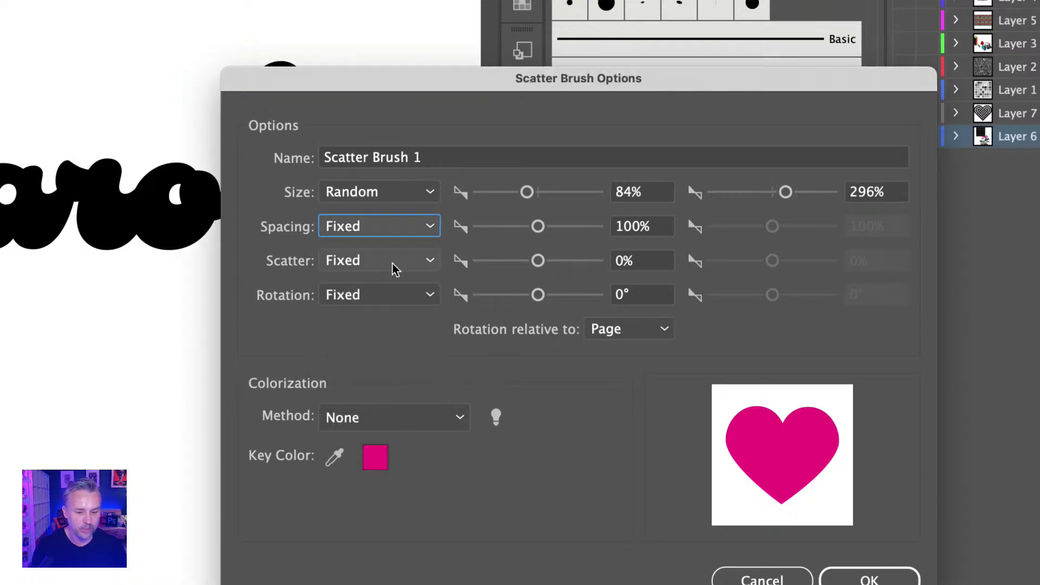
Set the heart brush's scatter to Random between -221% and 319%
{"action": "left_click", "coordinate": [385, 264]}
{"action": "left_click", "coordinate": [382, 307]}
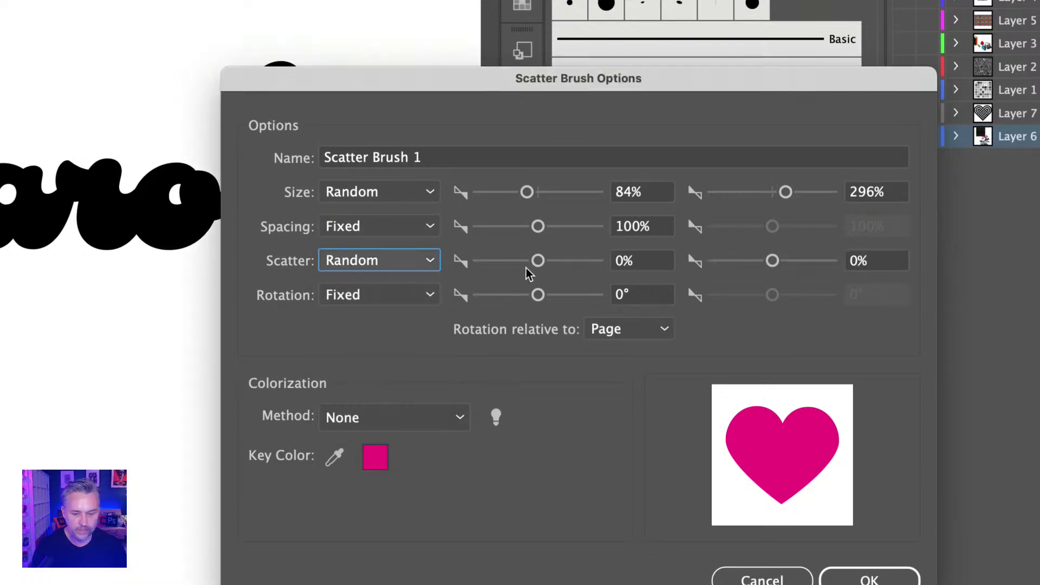
{"action": "left_click_drag", "start_coordinate": [533, 263], "coordinate": [525, 261]}
{"action": "left_click", "coordinate": [792, 261]}
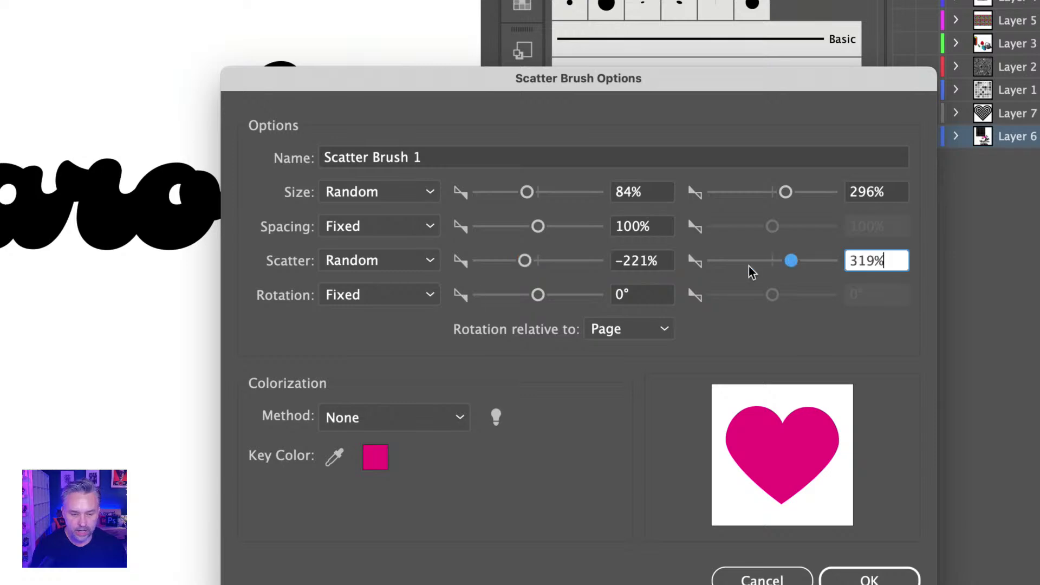
Set the brush's rotation to Random between -41° and 52° and create the heart scatter brush
{"action": "left_click", "coordinate": [360, 297]}
{"action": "left_click", "coordinate": [380, 345]}
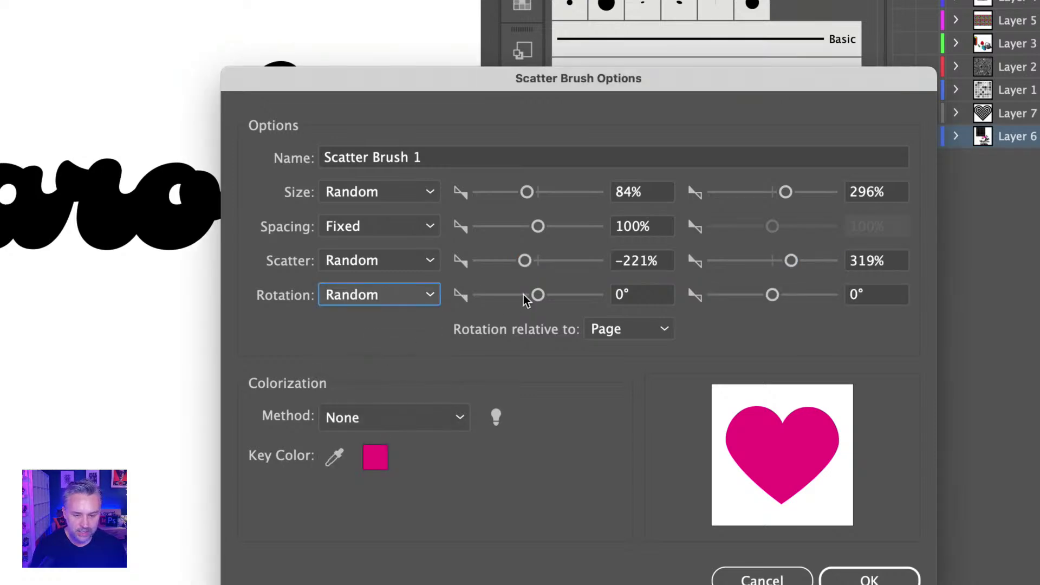
{"action": "left_click_drag", "start_coordinate": [538, 295], "coordinate": [525, 295]}
{"action": "left_click_drag", "start_coordinate": [774, 295], "coordinate": [790, 297]}
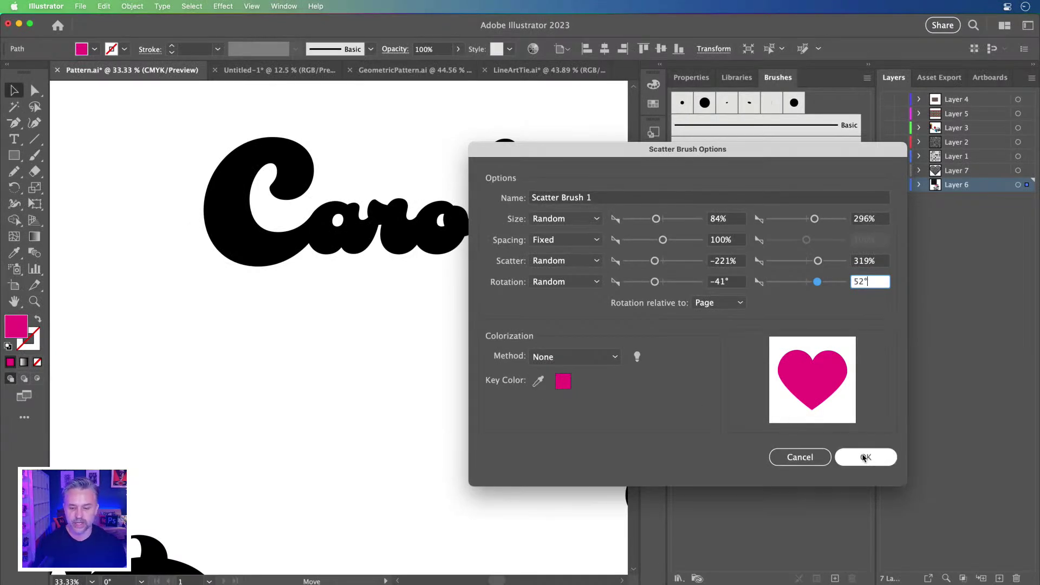
{"action": "left_click", "coordinate": [865, 458]}
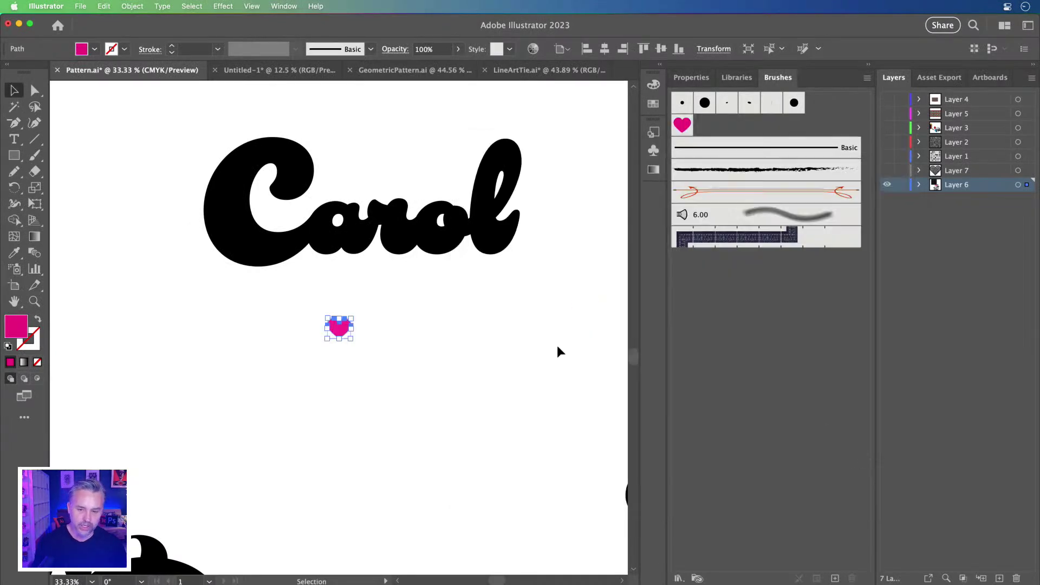
Draw a wavy Pencil path below the lettering and apply the heart scatter brush to it
{"action": "left_click", "coordinate": [298, 405]}
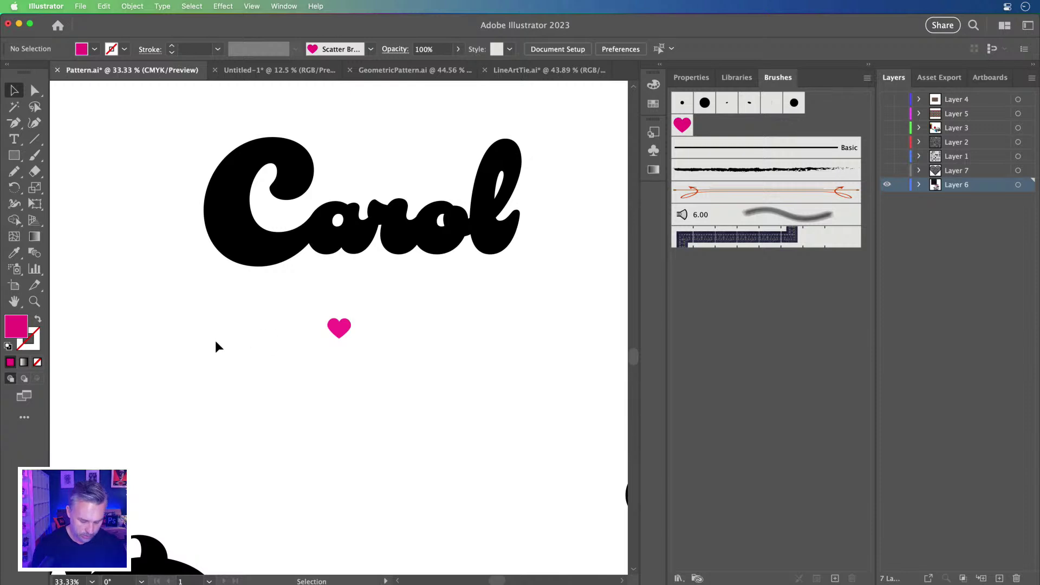
{"action": "key", "text": "n"}
{"action": "mouse_move", "coordinate": [165, 401]}
{"action": "left_mouse_down"}
{"action": "mouse_move", "coordinate": [431, 415]}
{"action": "mouse_move", "coordinate": [473, 347]}
{"action": "left_mouse_up"}
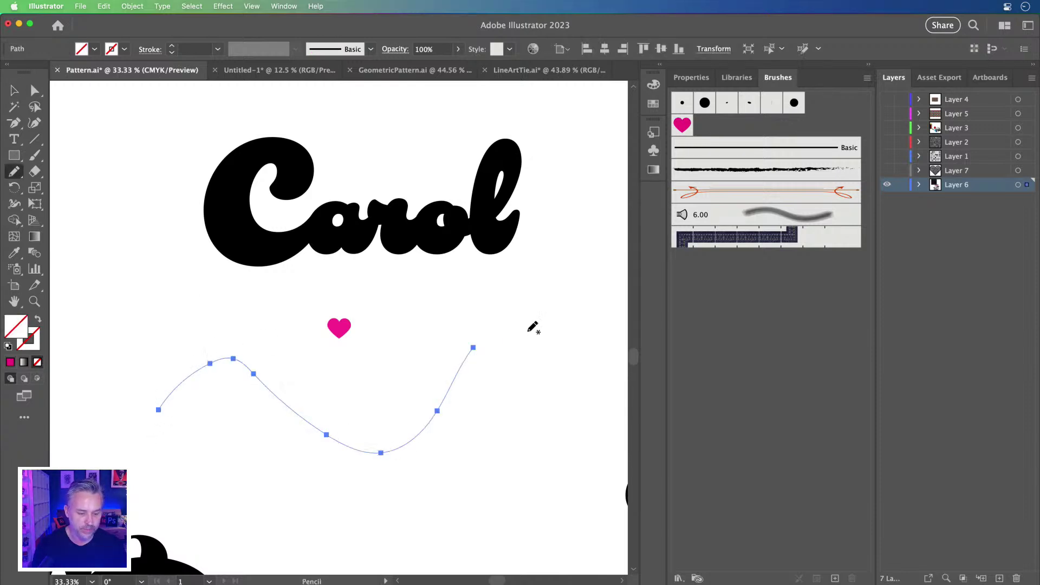
{"action": "left_click", "coordinate": [681, 126]}
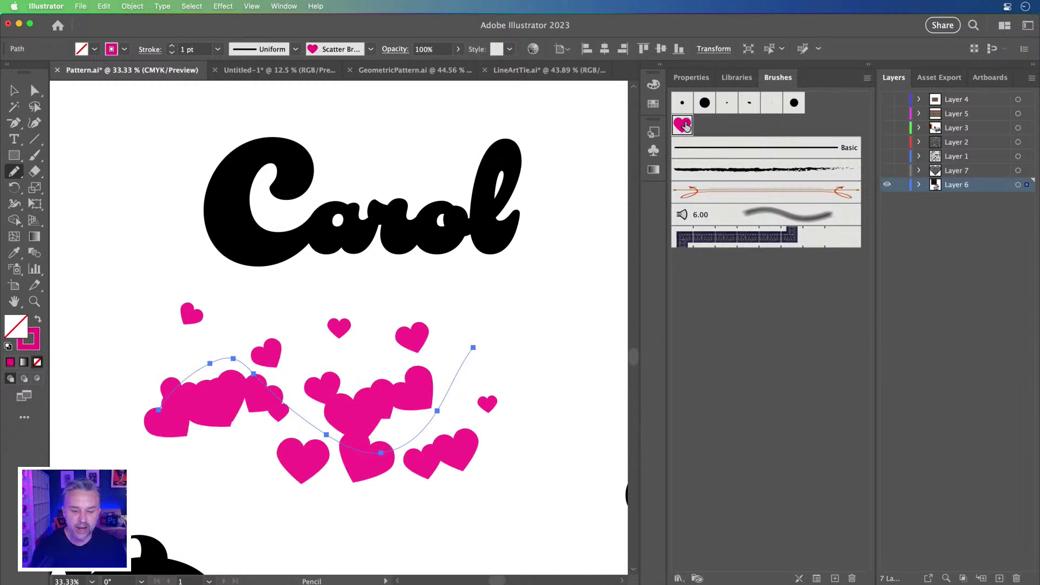
Edit the heart scatter brush with live preview, setting the second random size value to 77%
{"action": "double_click", "coordinate": [685, 126]}
{"action": "left_click_drag", "start_coordinate": [559, 156], "coordinate": [577, 148]}
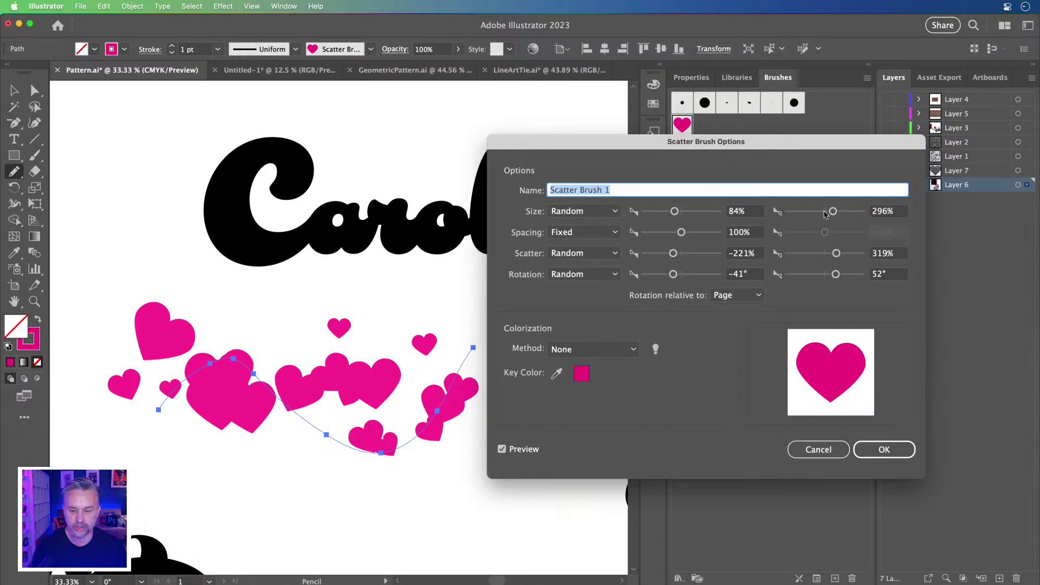
{"action": "left_click_drag", "start_coordinate": [831, 213], "coordinate": [817, 214]}
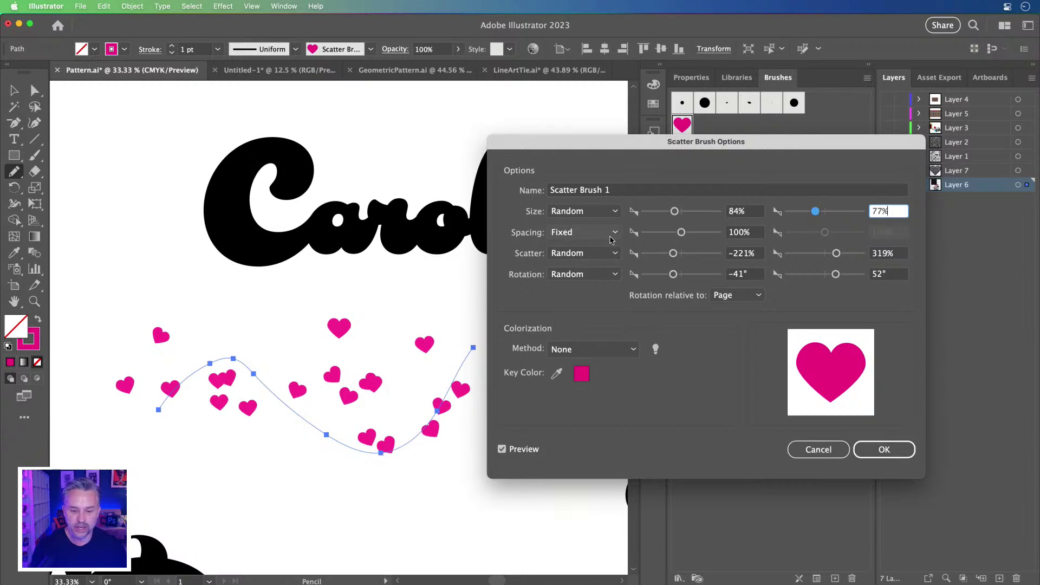
Set the heart brush's fixed spacing to 69% and its random scatter between -75% and 33%
{"action": "left_click_drag", "start_coordinate": [681, 229], "coordinate": [679, 256]}
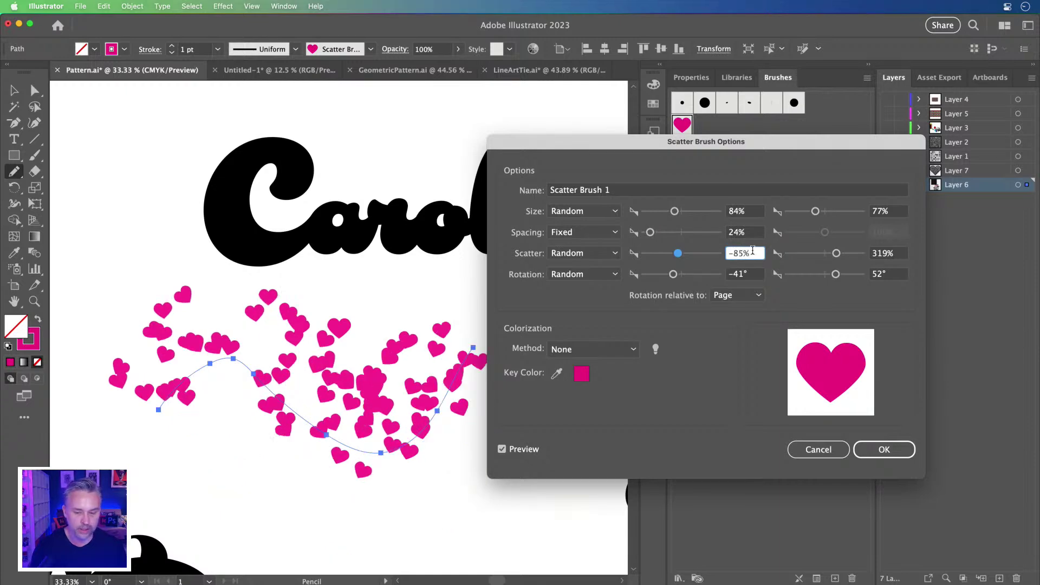
{"action": "left_click_drag", "start_coordinate": [833, 257], "coordinate": [830, 255]}
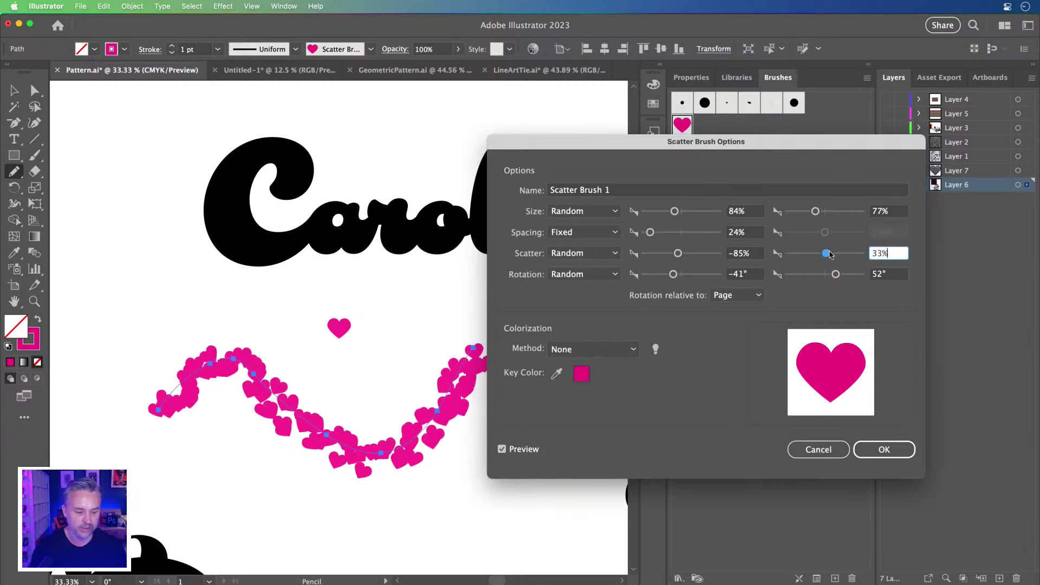
{"action": "left_click_drag", "start_coordinate": [678, 253], "coordinate": [677, 257]}
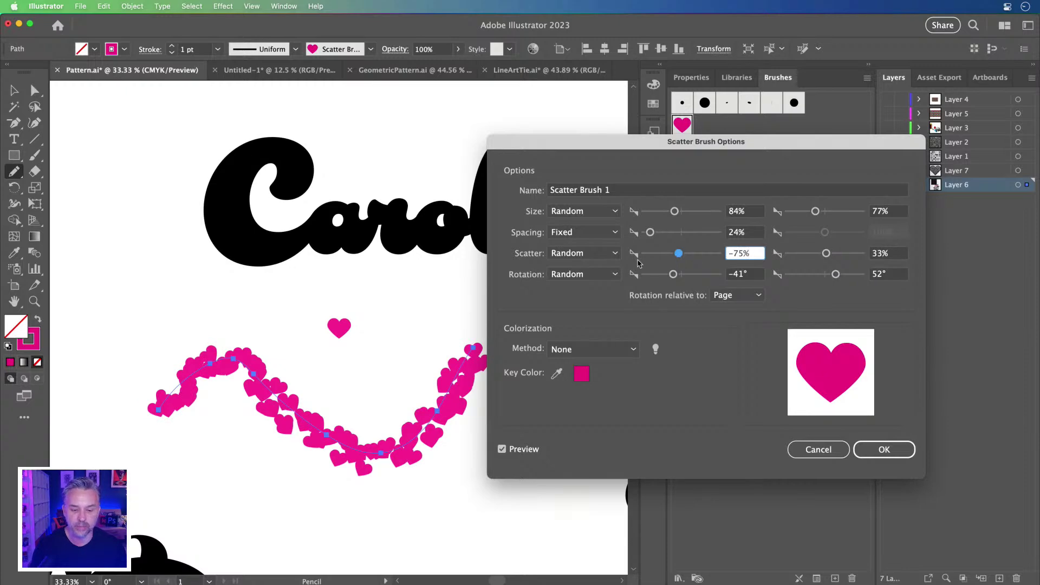
{"action": "left_click_drag", "start_coordinate": [650, 232], "coordinate": [675, 237]}
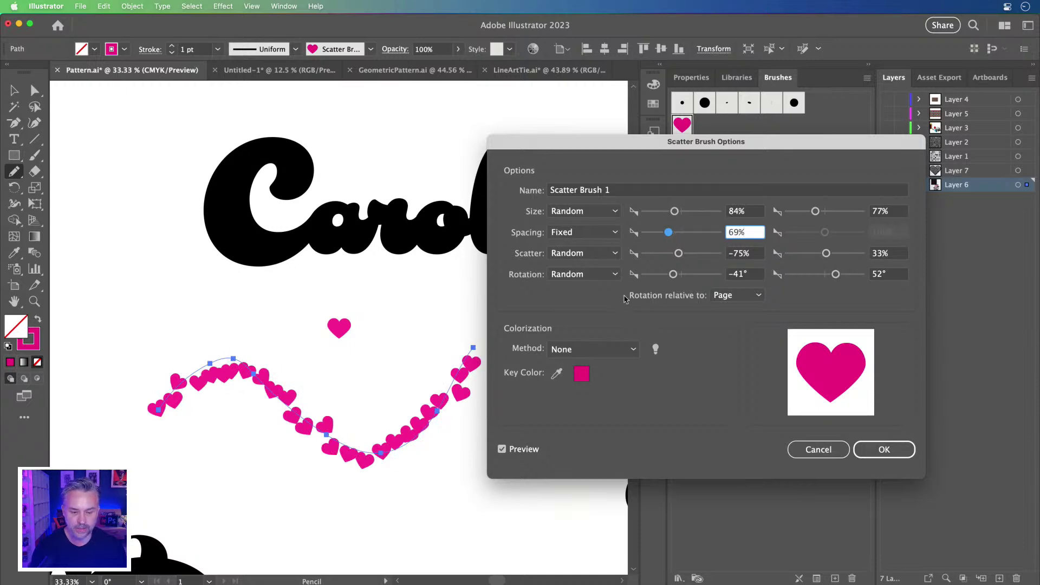
Set the heart brush's random rotation between -180° and 180° and apply the updated brush to the wavy path
{"action": "left_click_drag", "start_coordinate": [673, 275], "coordinate": [643, 275]}
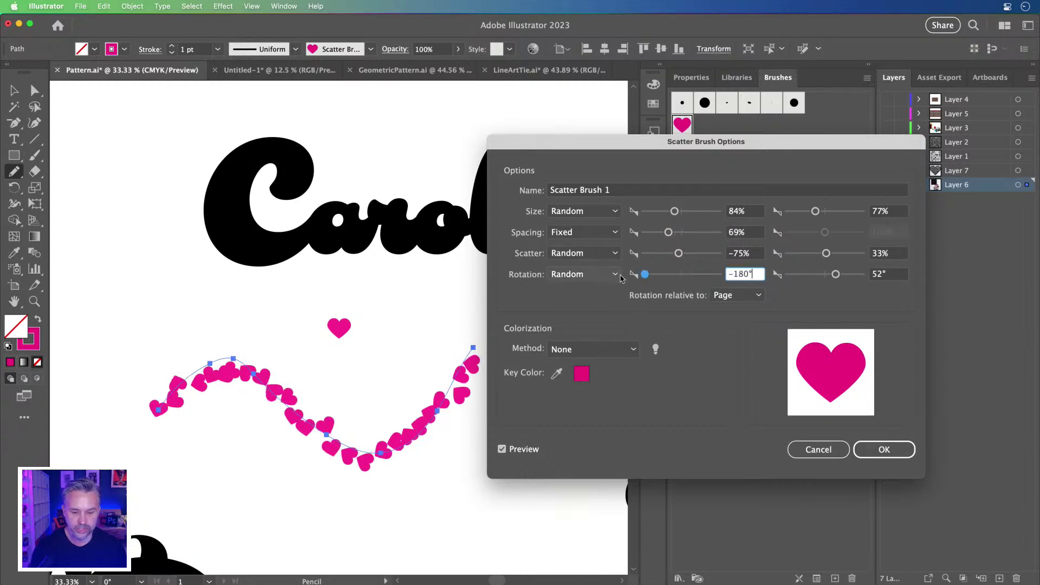
{"action": "left_click_drag", "start_coordinate": [835, 275], "coordinate": [862, 274]}
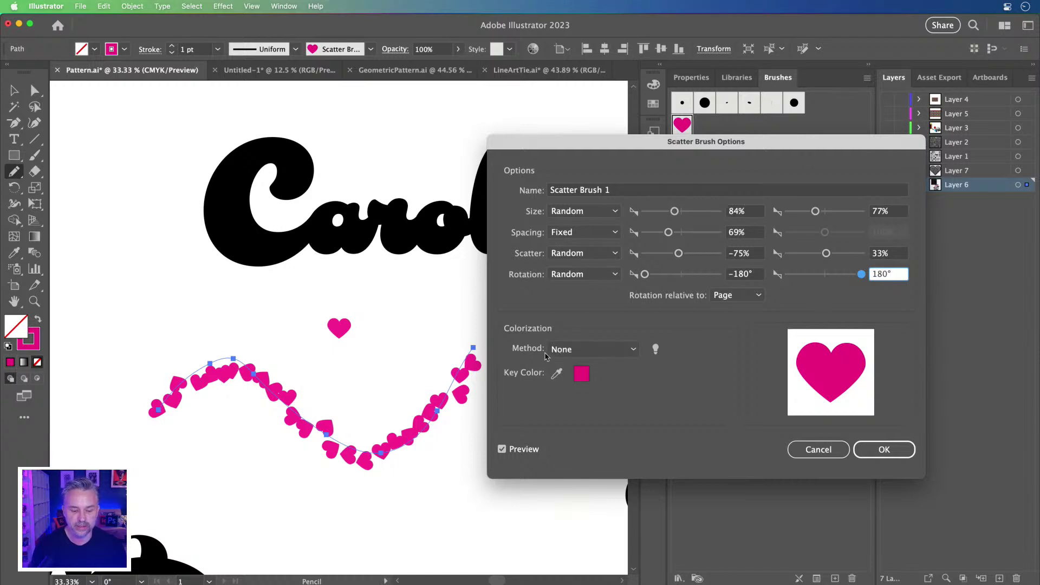
{"action": "left_click", "coordinate": [875, 450]}
{"action": "left_click", "coordinate": [491, 323]}
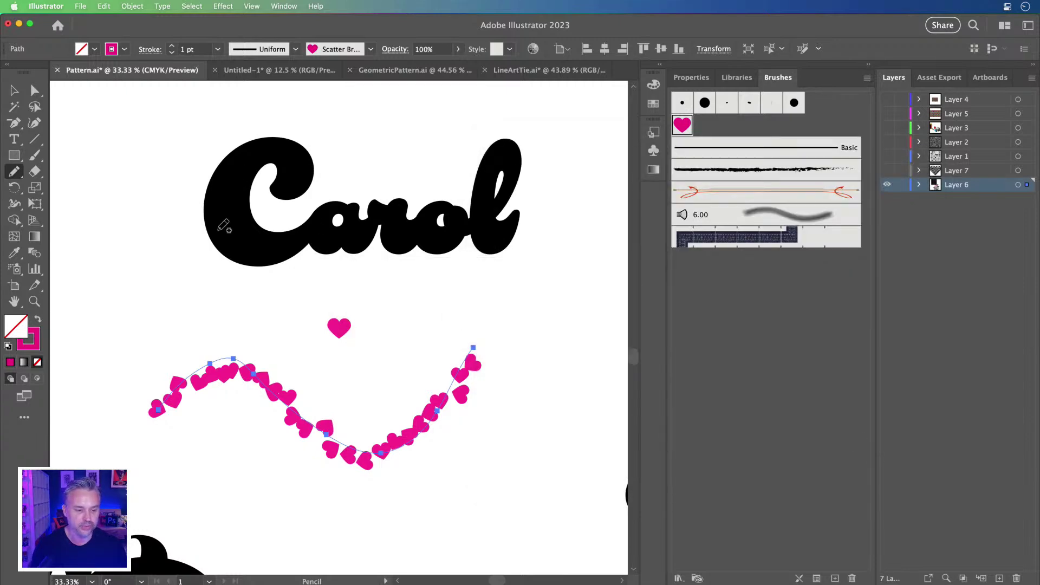
Select the name lettering above the wavy heart path
{"action": "key", "text": "v"}
{"action": "left_click", "coordinate": [250, 253]}
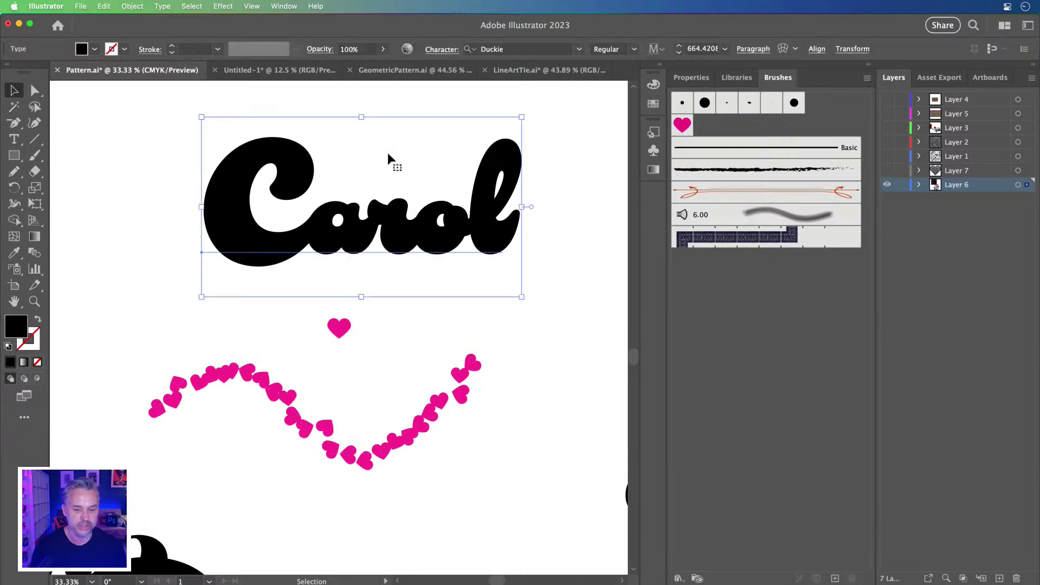
{"action": "left_click", "coordinate": [692, 78]}
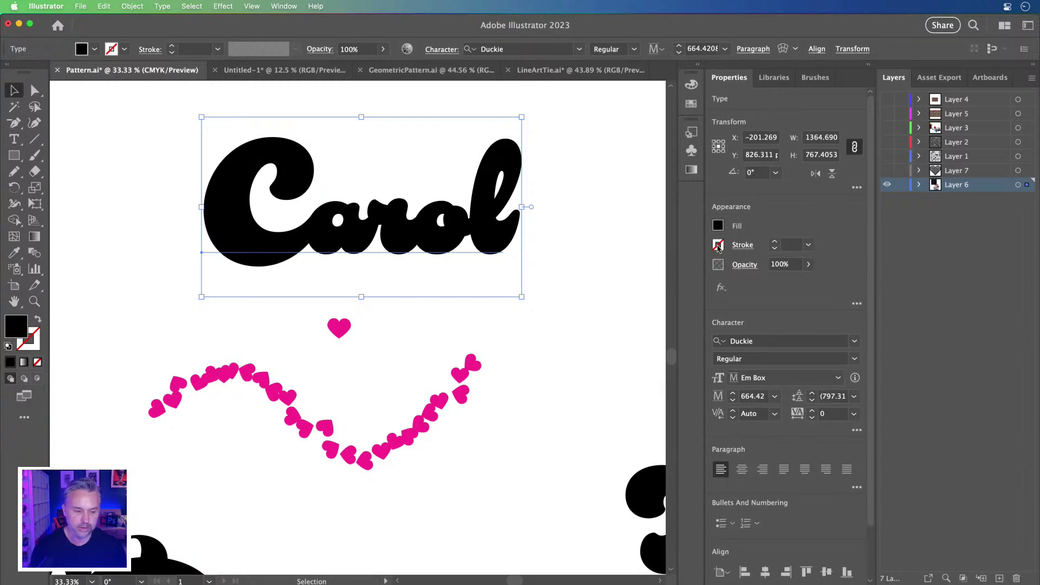
{"action": "left_click", "coordinate": [718, 246]}
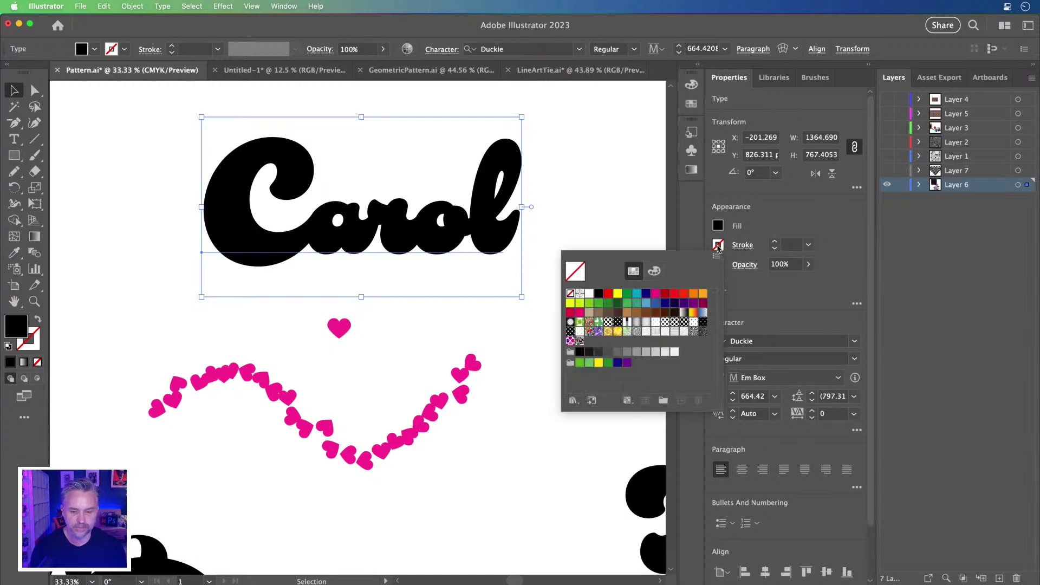
{"action": "left_click", "coordinate": [750, 223]}
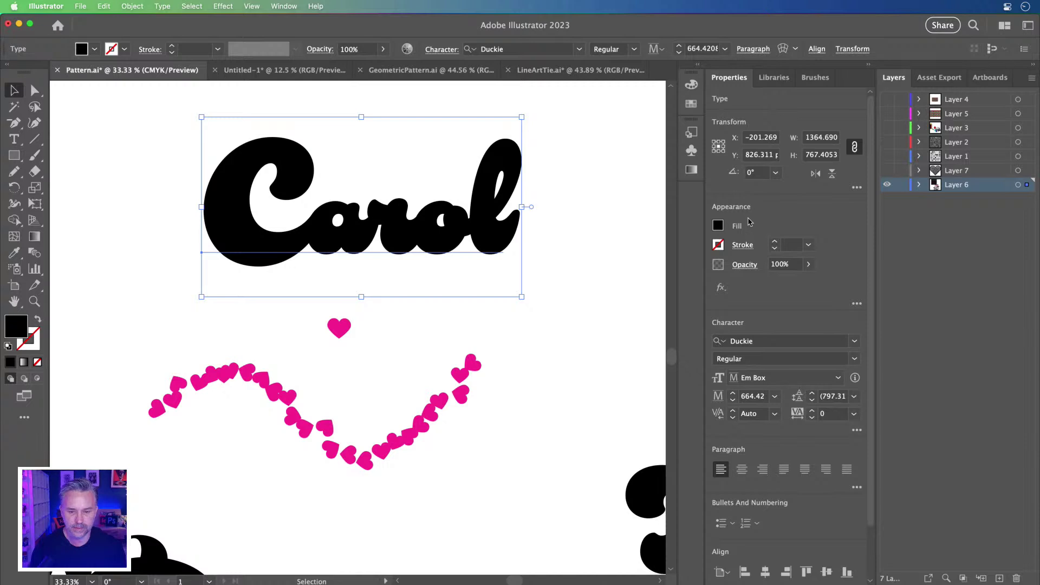
{"action": "left_click", "coordinate": [692, 133]}
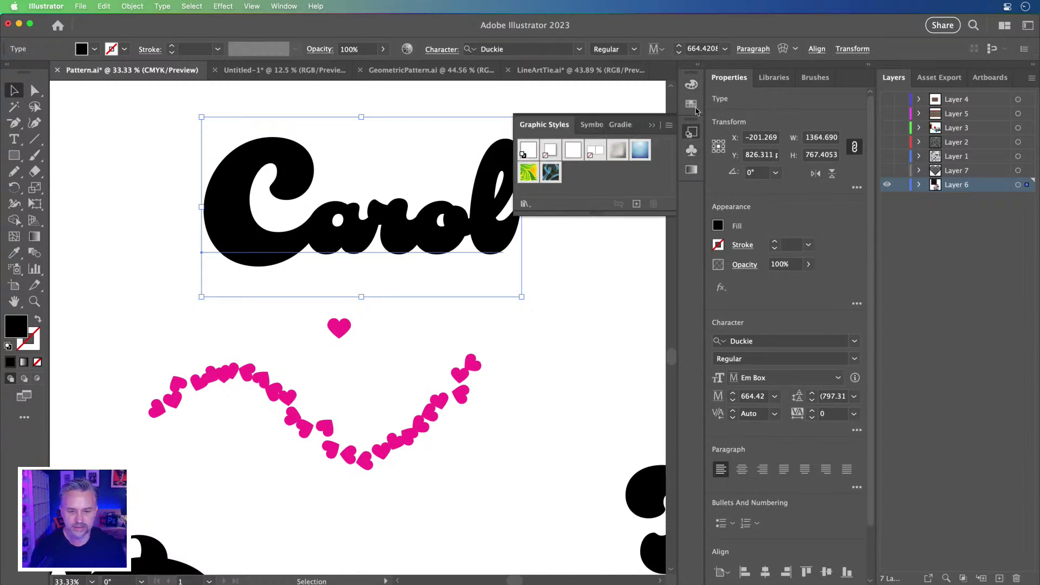
{"action": "left_click", "coordinate": [691, 103]}
{"action": "left_click", "coordinate": [691, 86]}
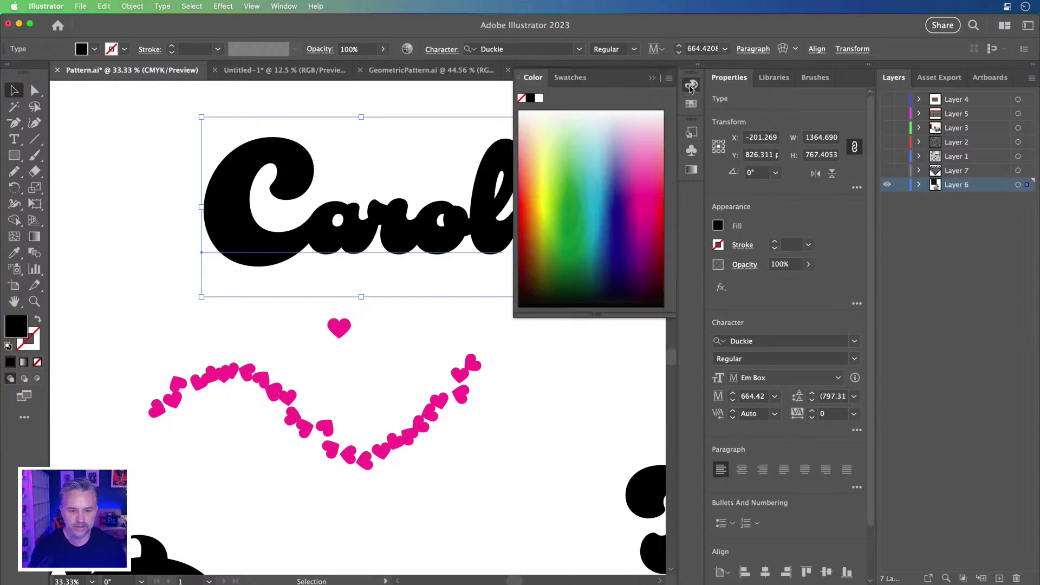
Show the selected lettering's appearance attributes and add a new black fill to it
{"action": "left_click", "coordinate": [294, 6]}
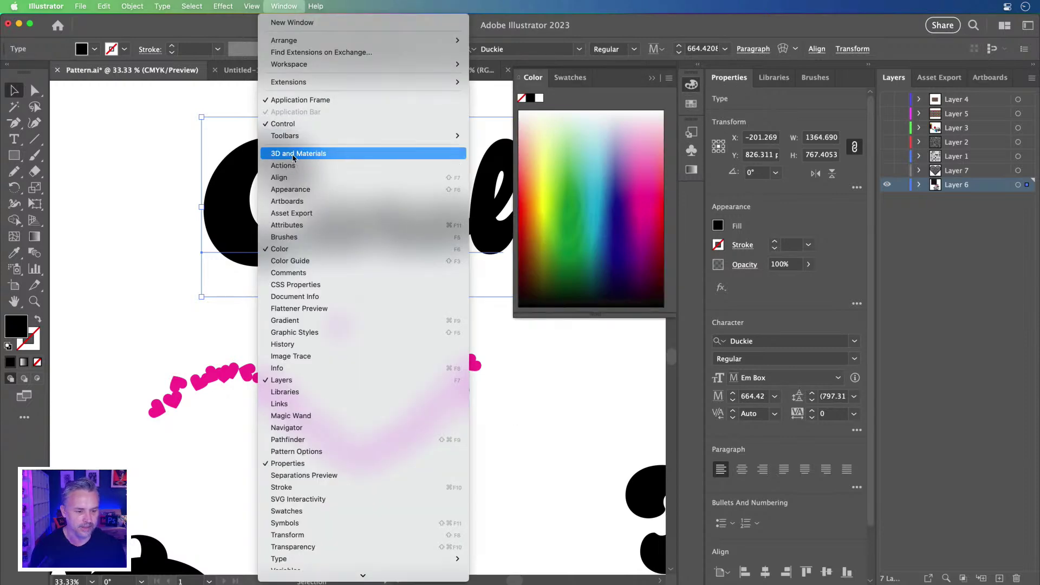
{"action": "left_click", "coordinate": [295, 189]}
{"action": "left_click_drag", "start_coordinate": [715, 133], "coordinate": [565, 215]}
{"action": "left_click", "coordinate": [513, 421]}
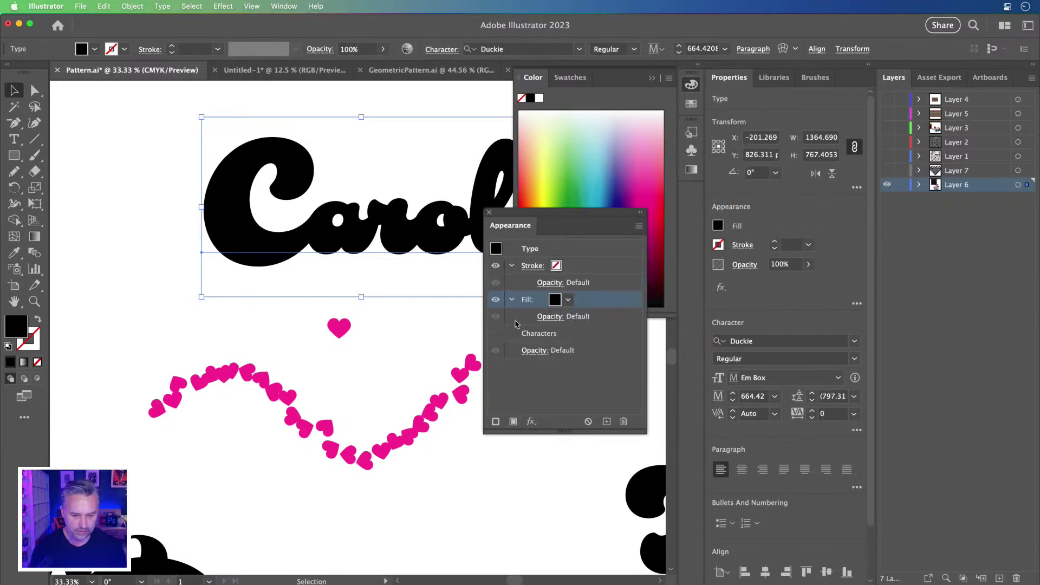
{"action": "left_click", "coordinate": [567, 300]}
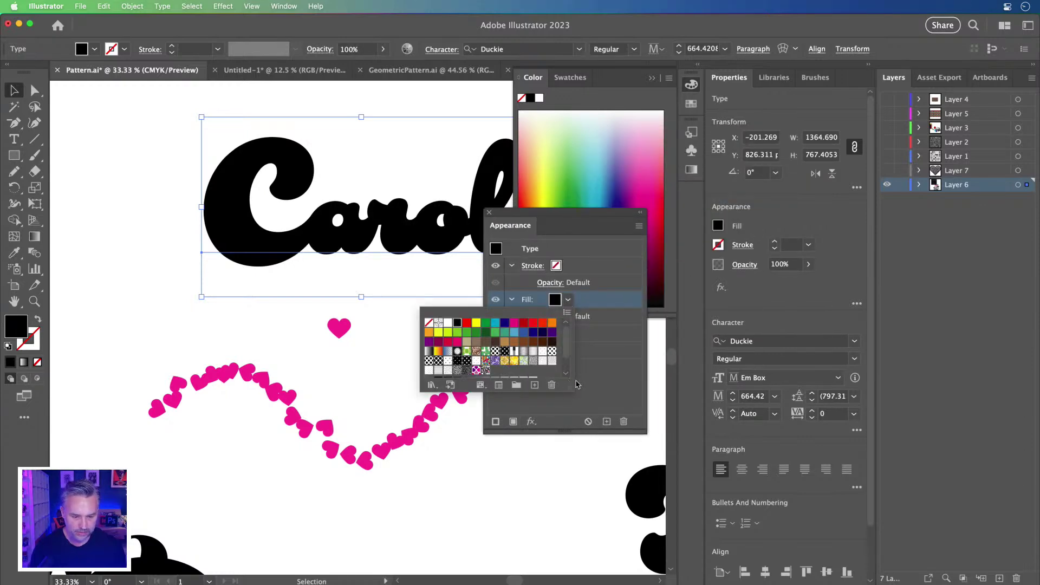
{"action": "left_click", "coordinate": [589, 385]}
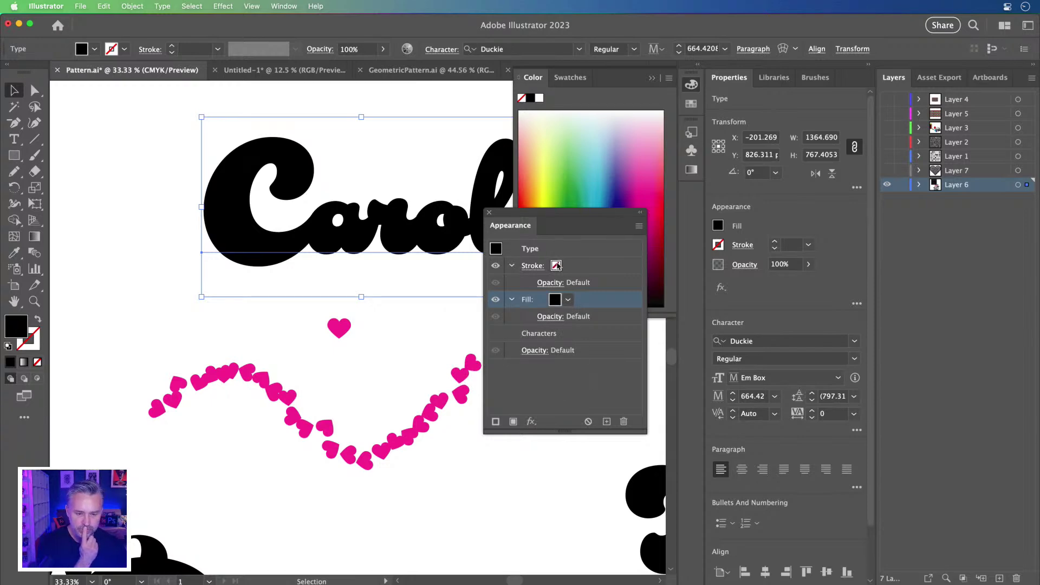
Try the pink heart pattern swatch as the lettering's stroke and reset the stroke to none
{"action": "left_click", "coordinate": [568, 266]}
{"action": "left_click", "coordinate": [568, 268]}
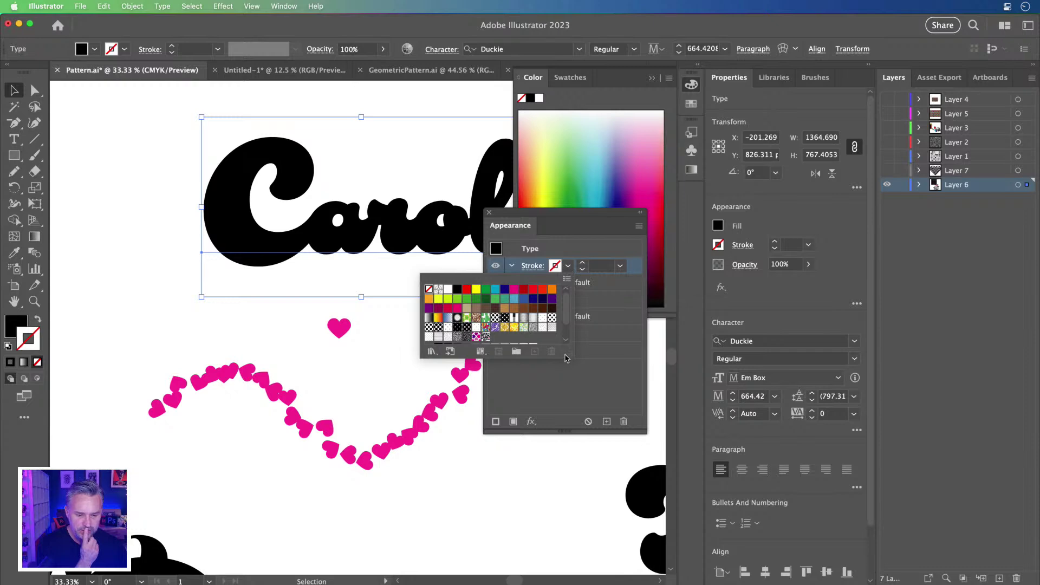
{"action": "mouse_move", "coordinate": [569, 359]}
{"action": "left_mouse_down"}
{"action": "mouse_move", "coordinate": [588, 431]}
{"action": "mouse_move", "coordinate": [586, 409]}
{"action": "left_mouse_up"}
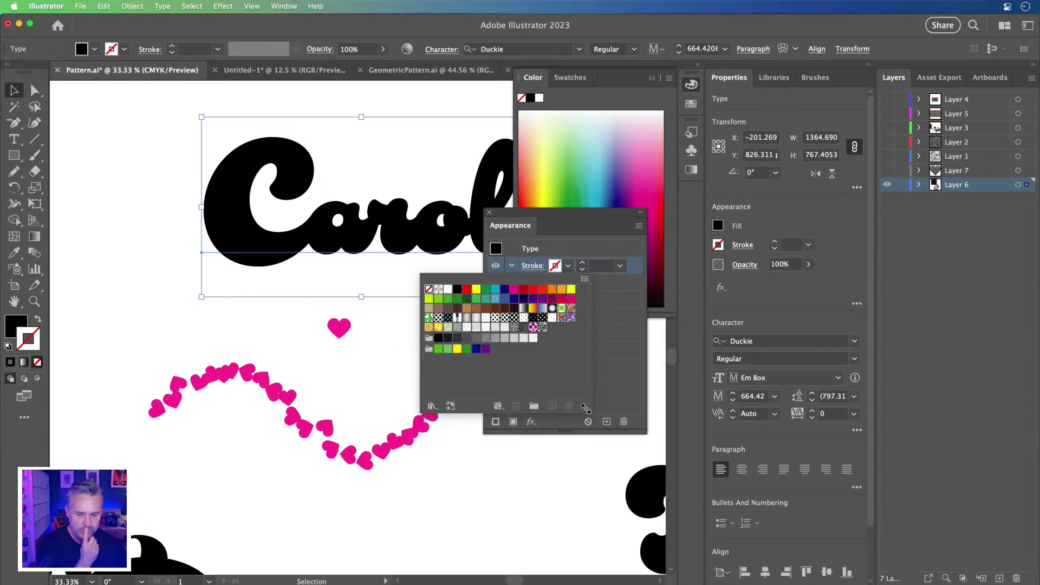
{"action": "left_click", "coordinate": [533, 328]}
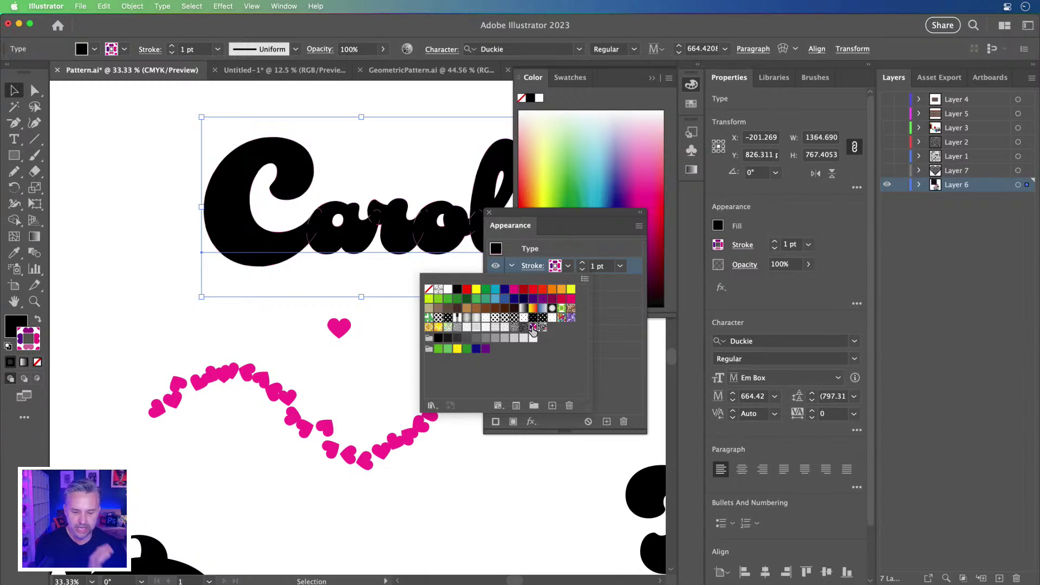
{"action": "left_click", "coordinate": [614, 387]}
{"action": "key", "text": "slash"}
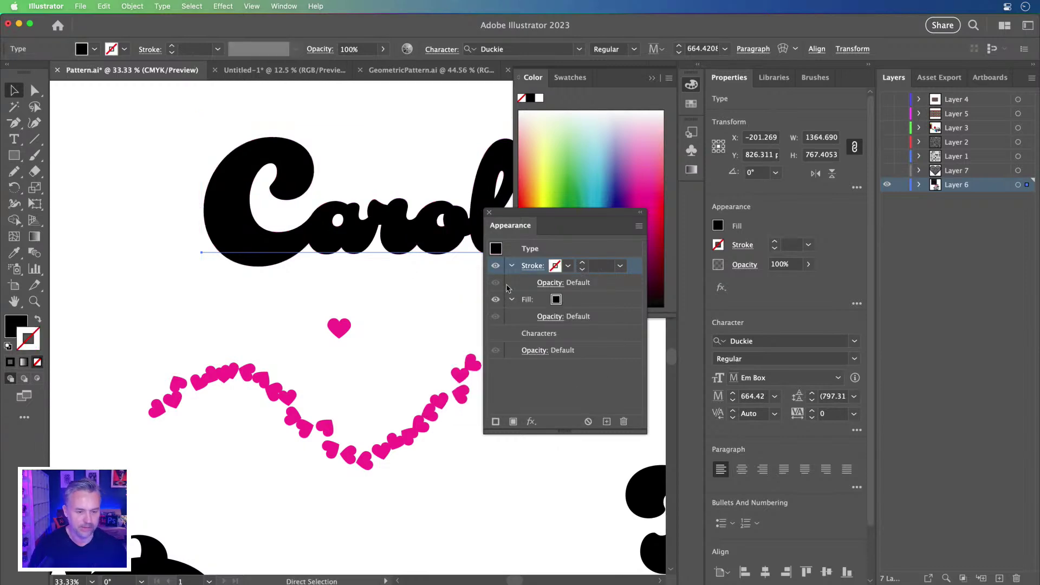
Duplicate the name lettering into the empty area left of the original
{"action": "key", "text": "super+minus"}
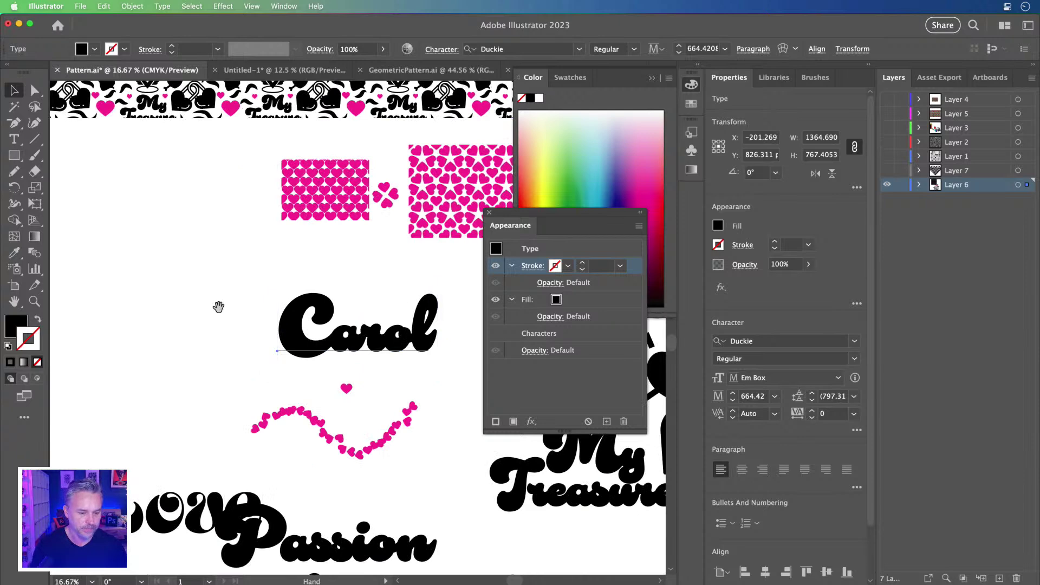
{"action": "key", "text": "super+minus"}
{"action": "left_click_drag", "start_coordinate": [359, 342], "coordinate": [130, 342]}
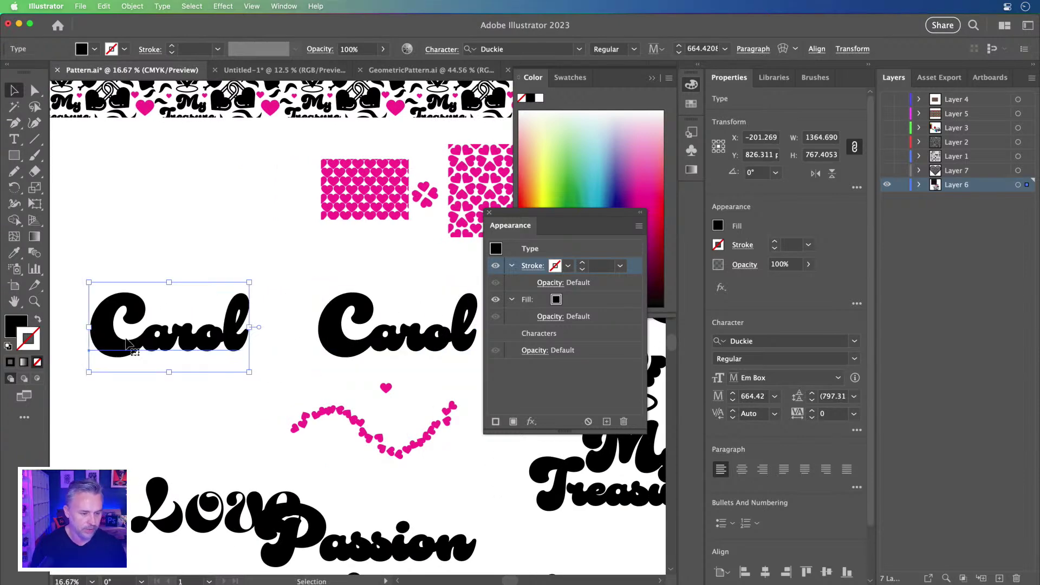
{"action": "scroll", "coordinate": [318, 269], "scroll_direction": "left", "scroll_amount": 5}
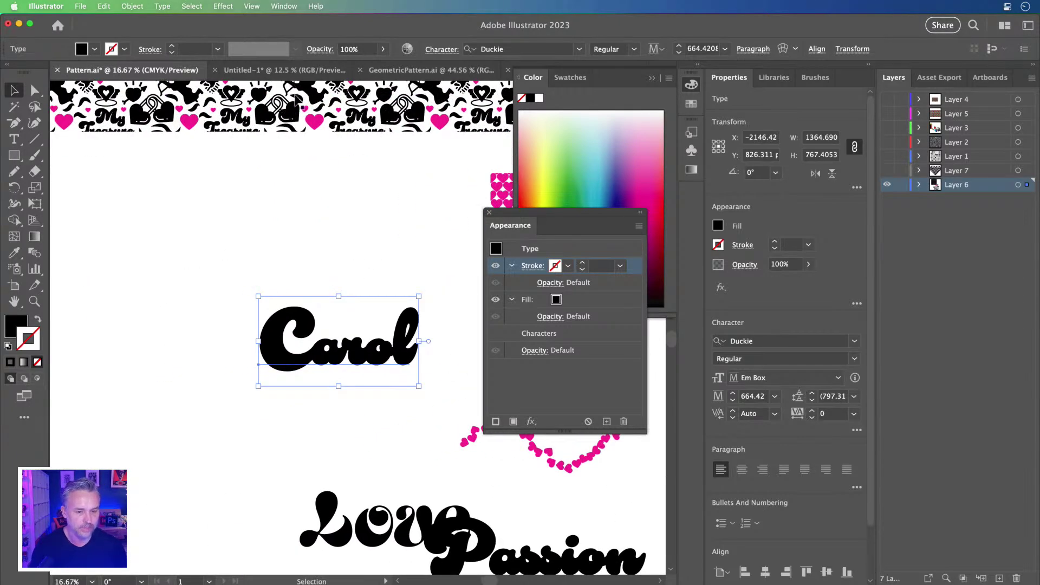
Convert the duplicated lettering to outlines and unite its letters into one compound path
{"action": "left_click", "coordinate": [132, 6]}
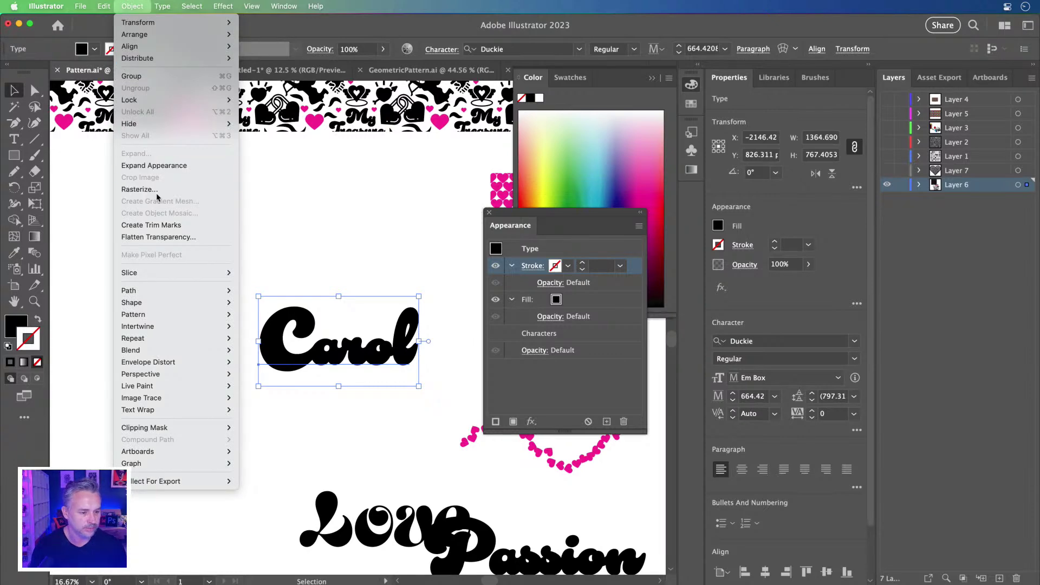
{"action": "mouse_move", "coordinate": [162, 6]}
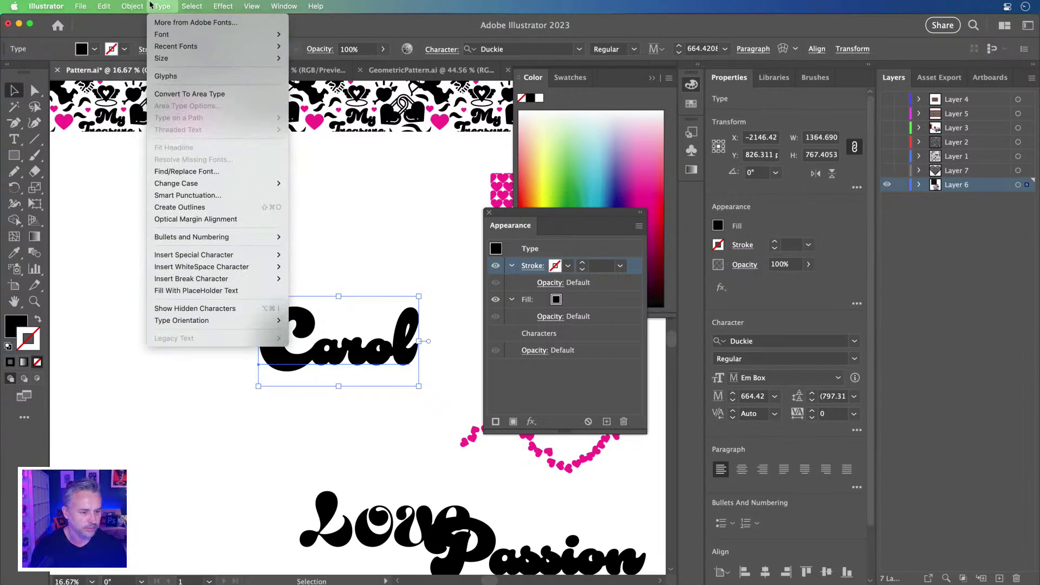
{"action": "left_click", "coordinate": [196, 207]}
{"action": "left_click", "coordinate": [125, 7]}
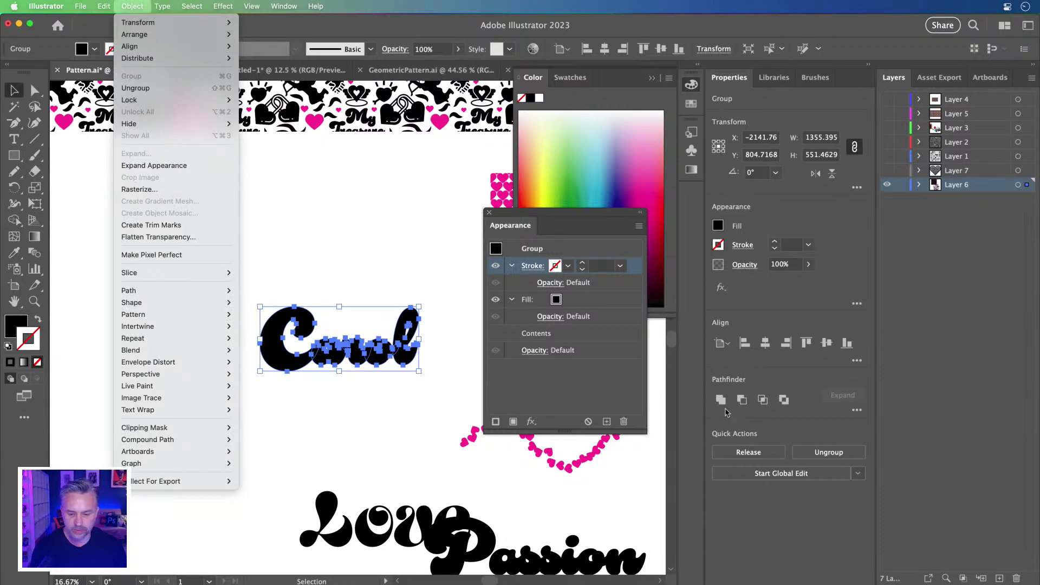
{"action": "left_click", "coordinate": [719, 401]}
{"action": "left_click", "coordinate": [720, 402]}
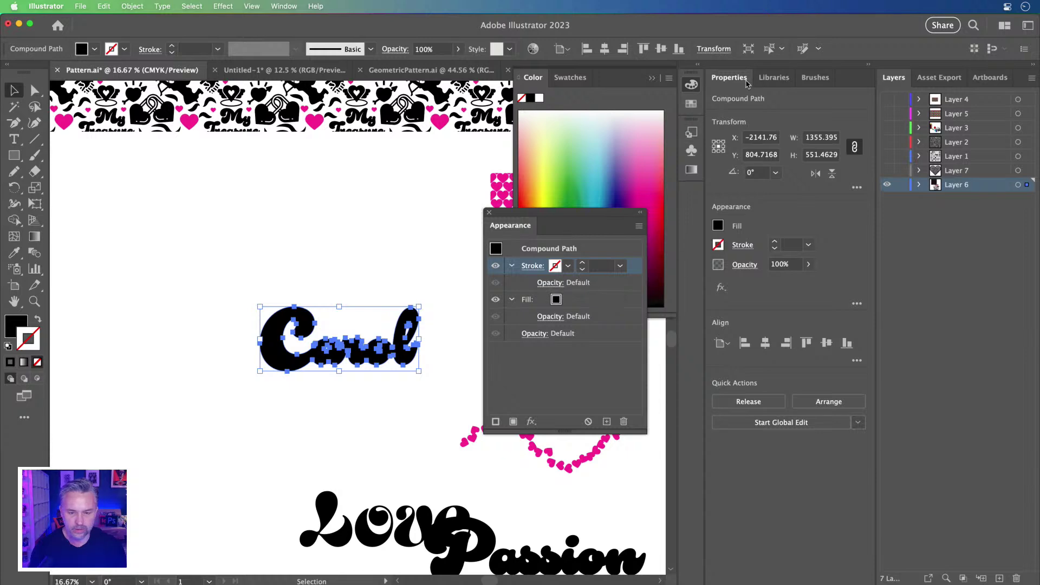
Apply the heart scatter brush to the united lettering's outline, set its stroke weight to 0.5 pt, and deselect it
{"action": "left_click", "coordinate": [815, 78]}
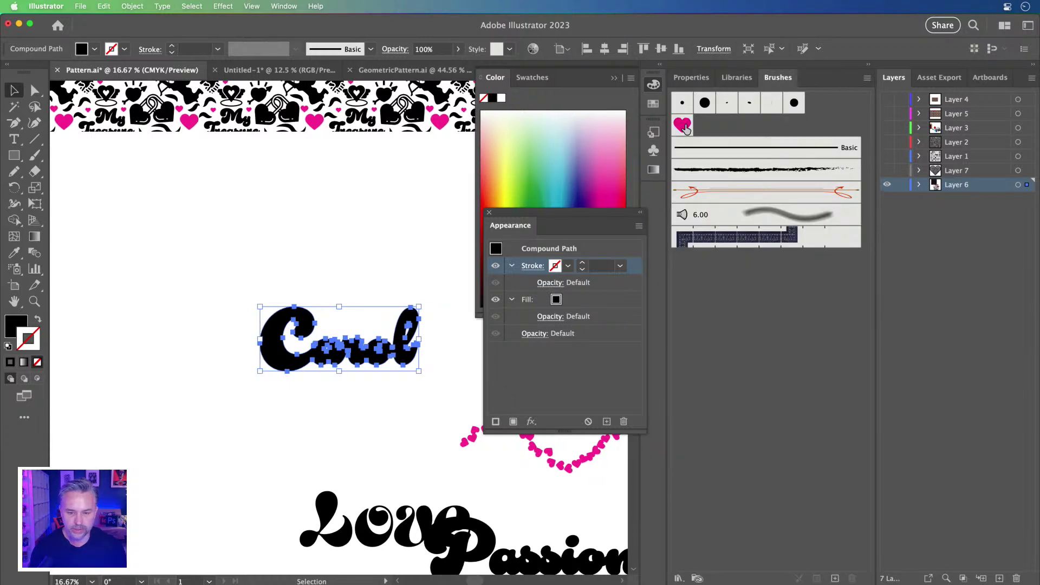
{"action": "left_click", "coordinate": [683, 125]}
{"action": "key", "text": "super+equal"}
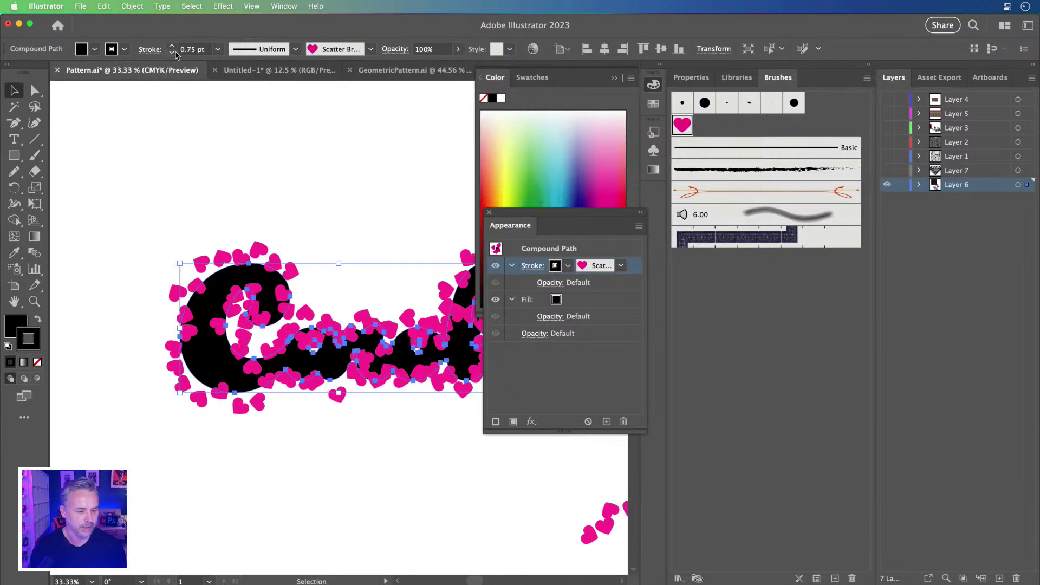
{"action": "left_click", "coordinate": [173, 53]}
{"action": "left_click", "coordinate": [172, 53]}
{"action": "left_click", "coordinate": [245, 226]}
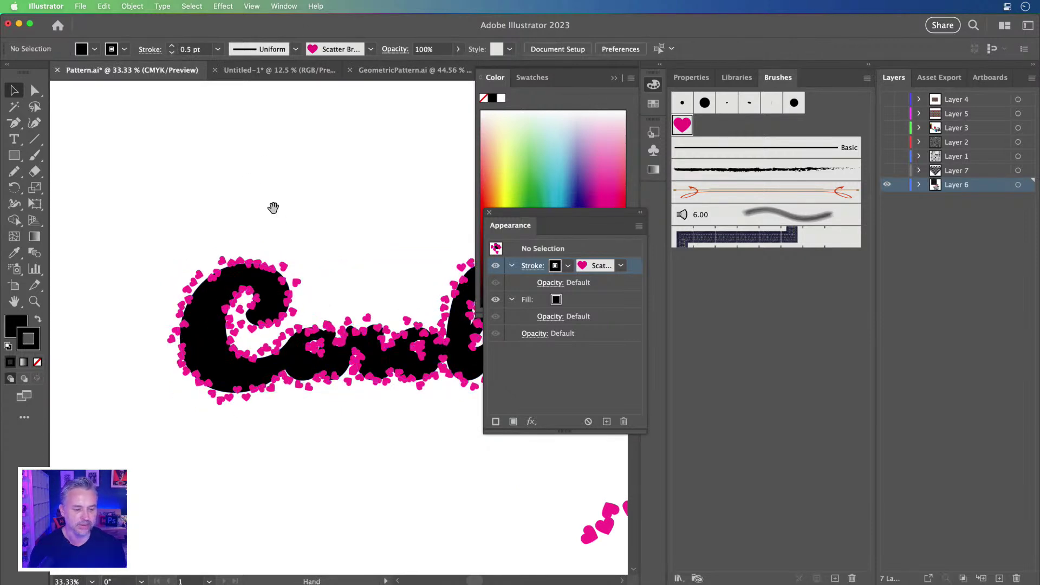
{"action": "left_click_drag", "start_coordinate": [275, 206], "coordinate": [215, 175]}
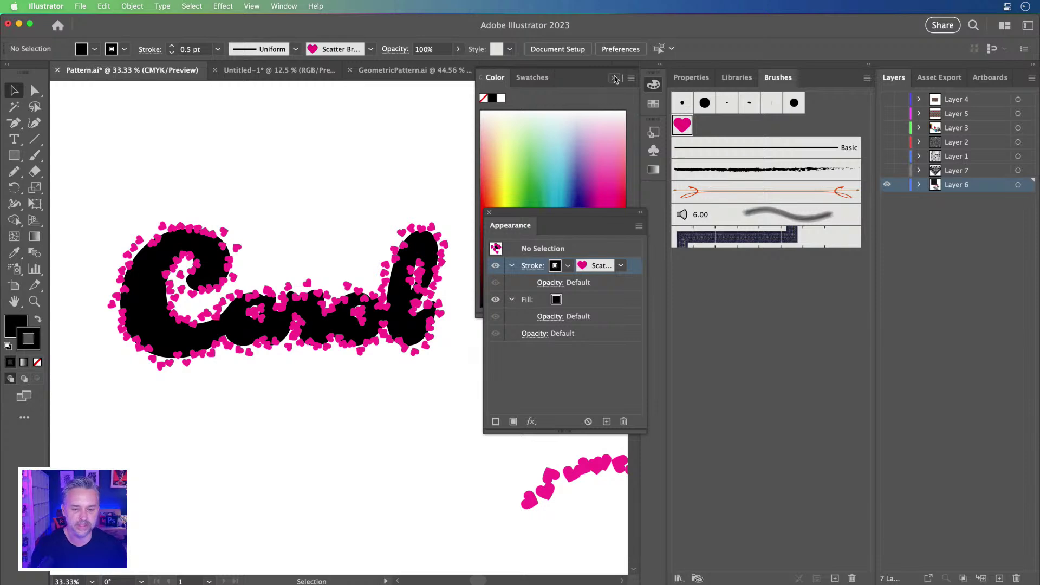
{"action": "left_click", "coordinate": [615, 80]}
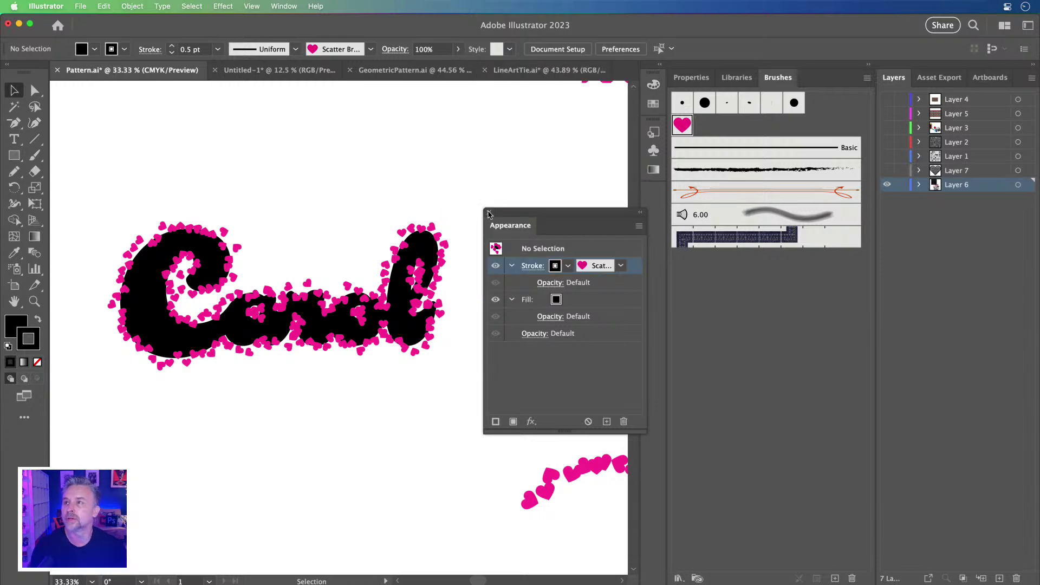
Switch to Adobe Substance 3D Stager and create a new empty scene
{"action": "left_click", "coordinate": [489, 213]}
{"action": "mouse_move", "coordinate": [173, 575]}
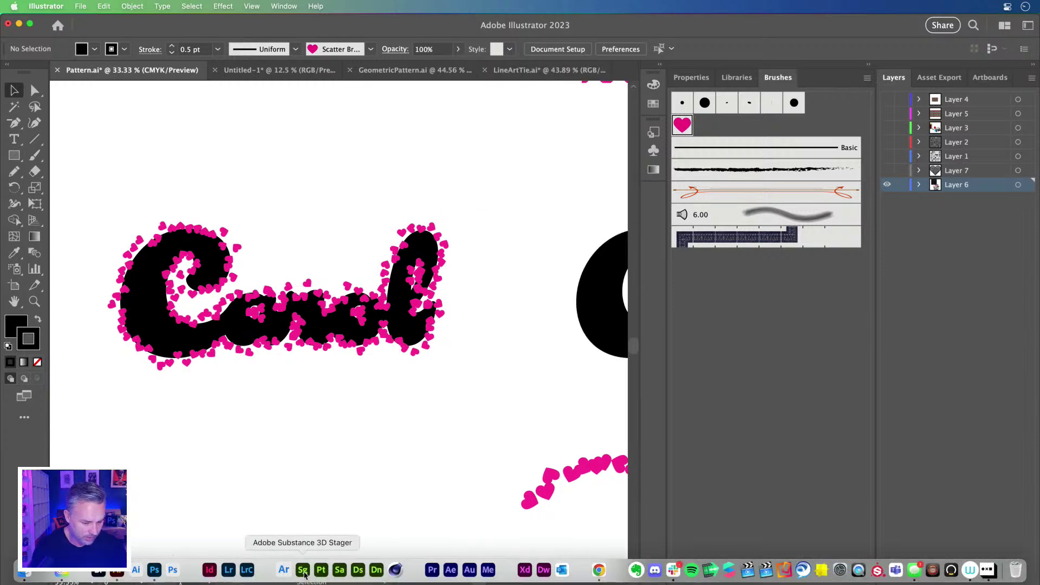
{"action": "left_click", "coordinate": [304, 570]}
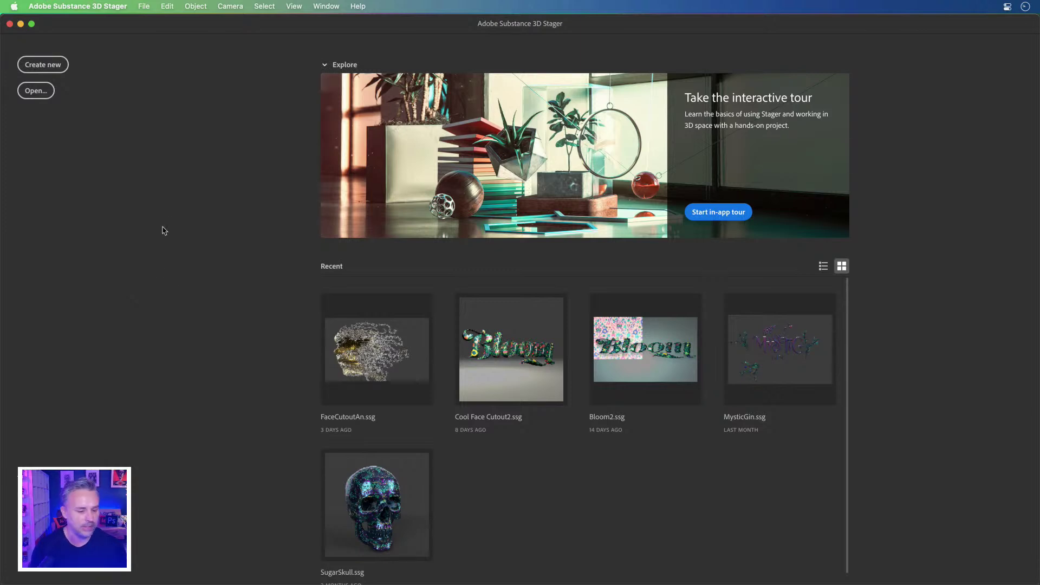
{"action": "left_click", "coordinate": [36, 66]}
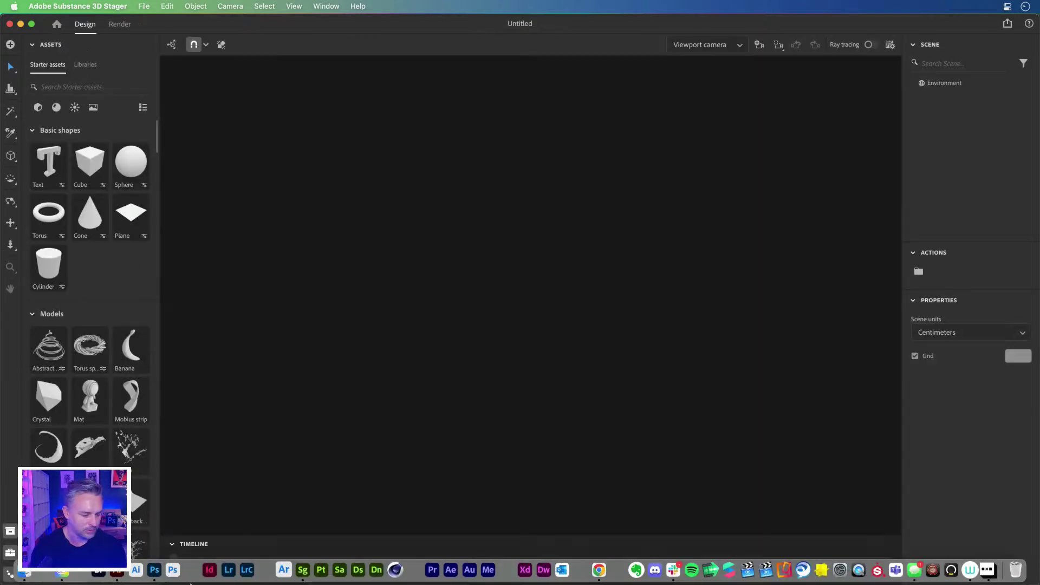
Try to import the cupid model files from Finder into the empty scene with the default import settings
{"action": "left_click", "coordinate": [21, 575]}
{"action": "left_click_drag", "start_coordinate": [767, 327], "coordinate": [650, 220]}
{"action": "left_click", "coordinate": [739, 276], "text": "shift"}
{"action": "left_click_drag", "start_coordinate": [739, 276], "coordinate": [416, 288]}
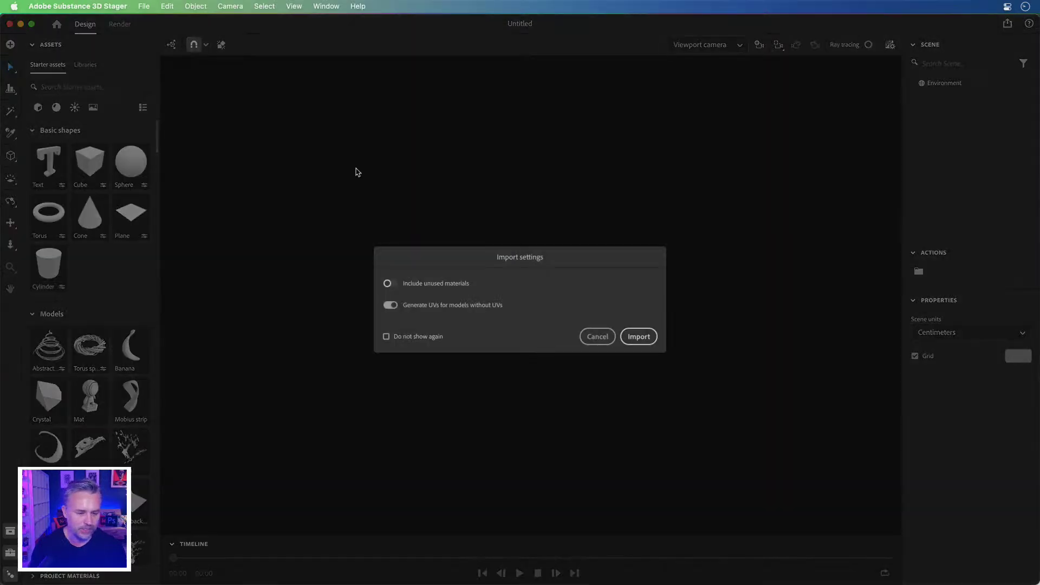
{"action": "left_click", "coordinate": [638, 337]}
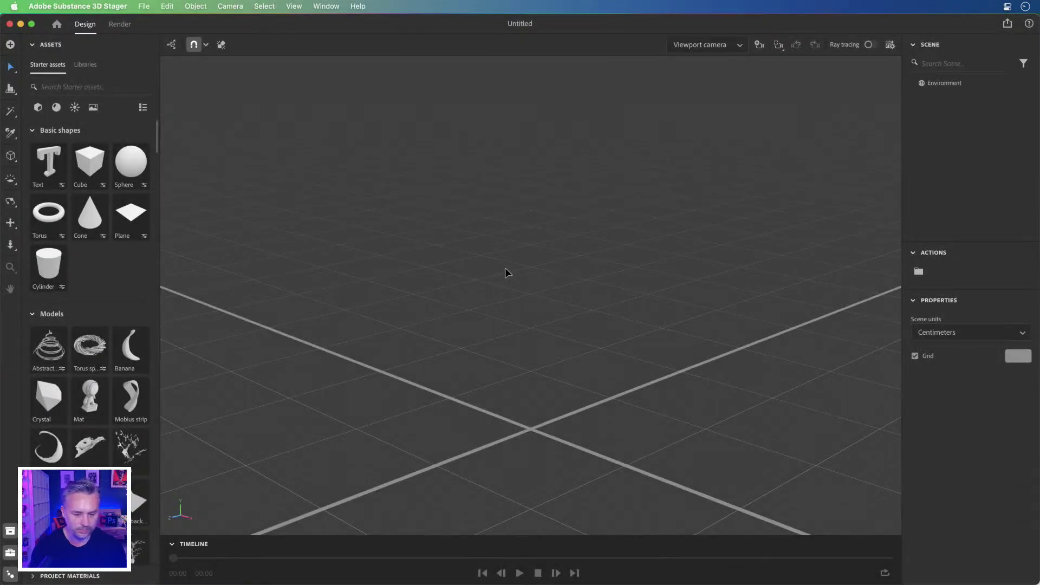
Import the cupid 3D model from the Finder window behind into the scene, keeping the default import settings
{"action": "left_click_drag", "start_coordinate": [1039, 262], "coordinate": [936, 262]}
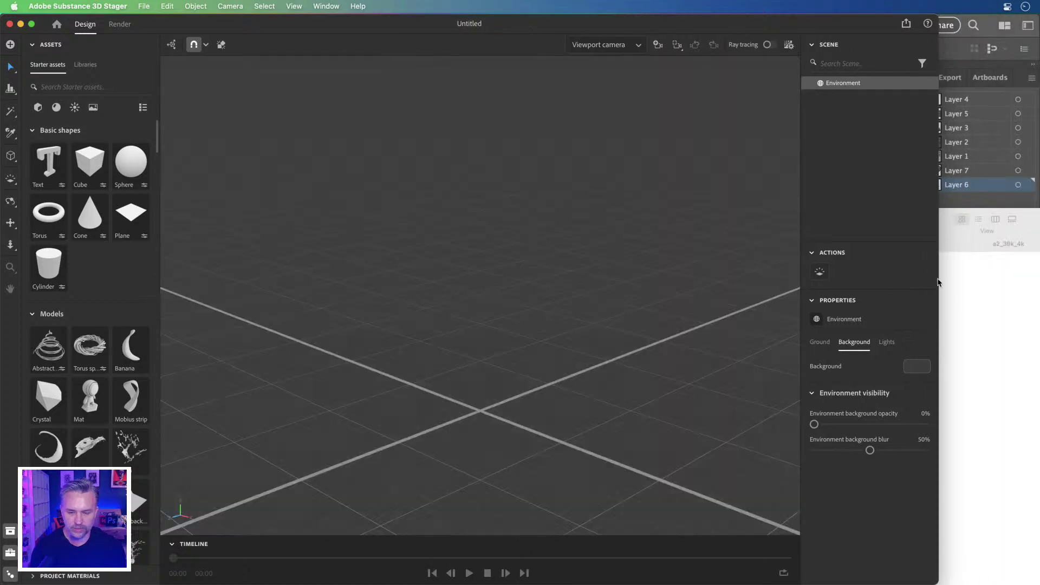
{"action": "left_click", "coordinate": [970, 409]}
{"action": "left_click_drag", "start_coordinate": [856, 279], "coordinate": [413, 351]}
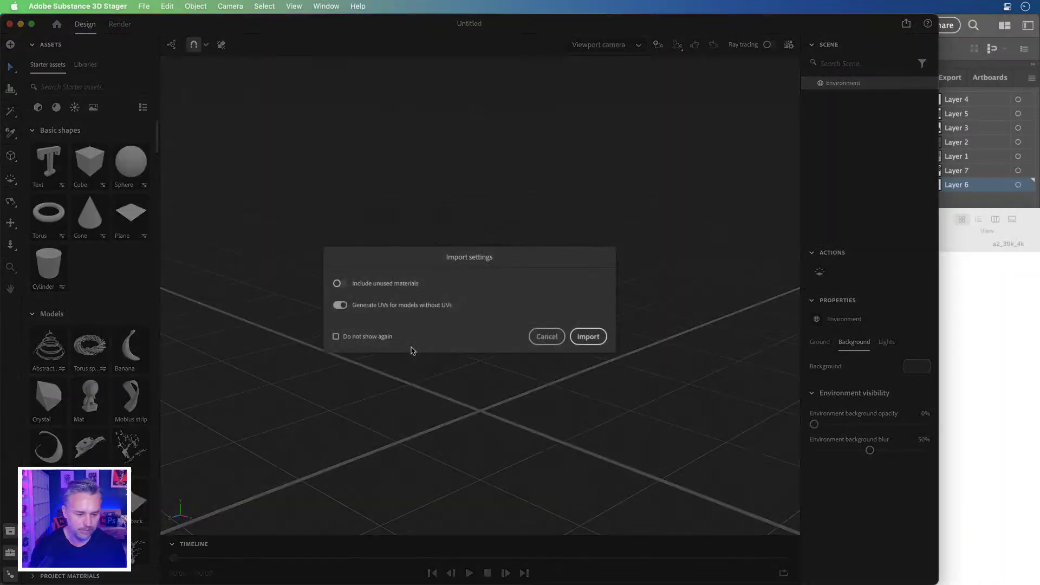
{"action": "left_click", "coordinate": [588, 337]}
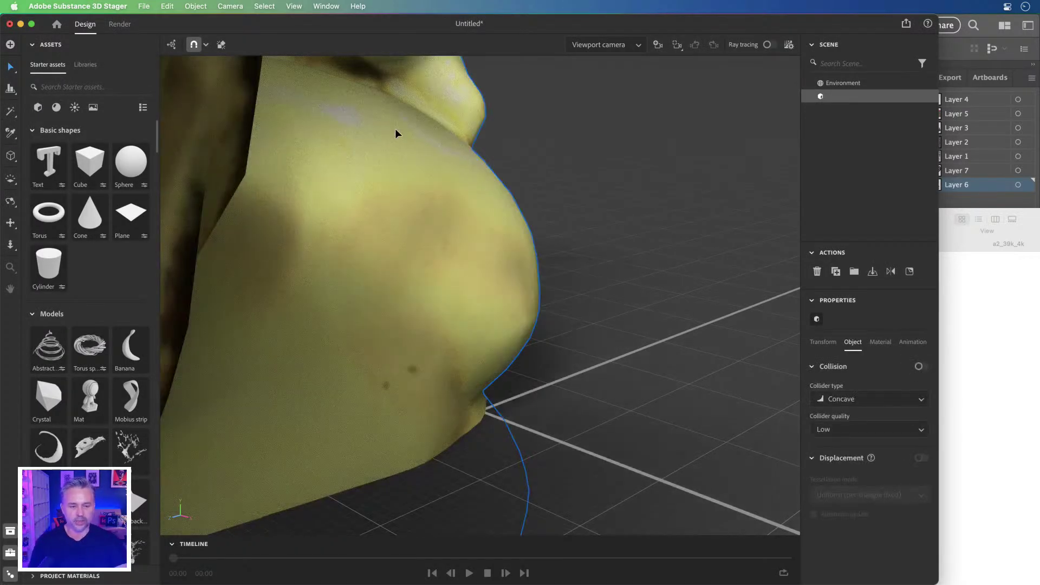
{"action": "double_click", "coordinate": [937, 19]}
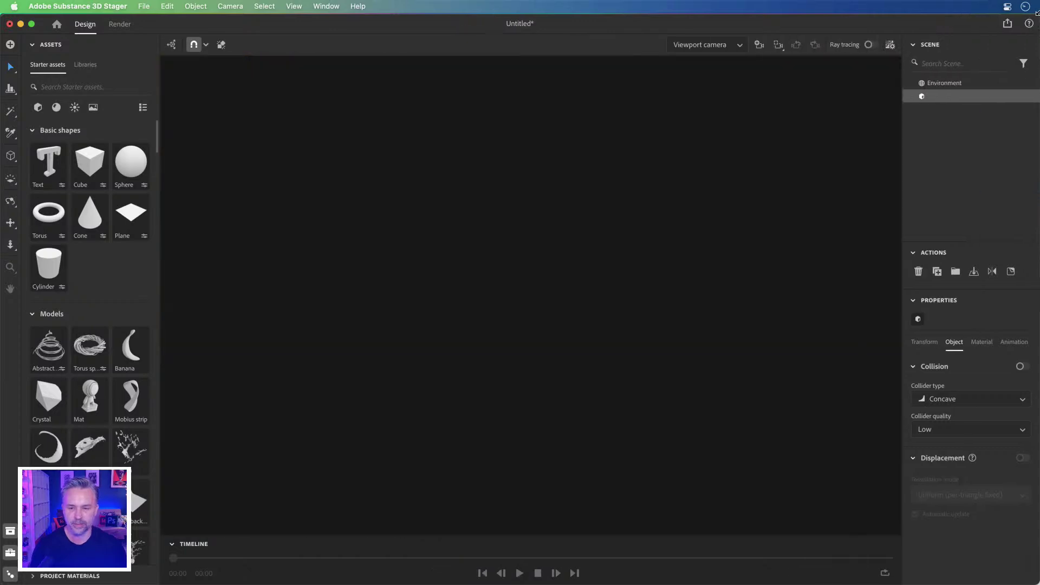
{"action": "left_click", "coordinate": [779, 46]}
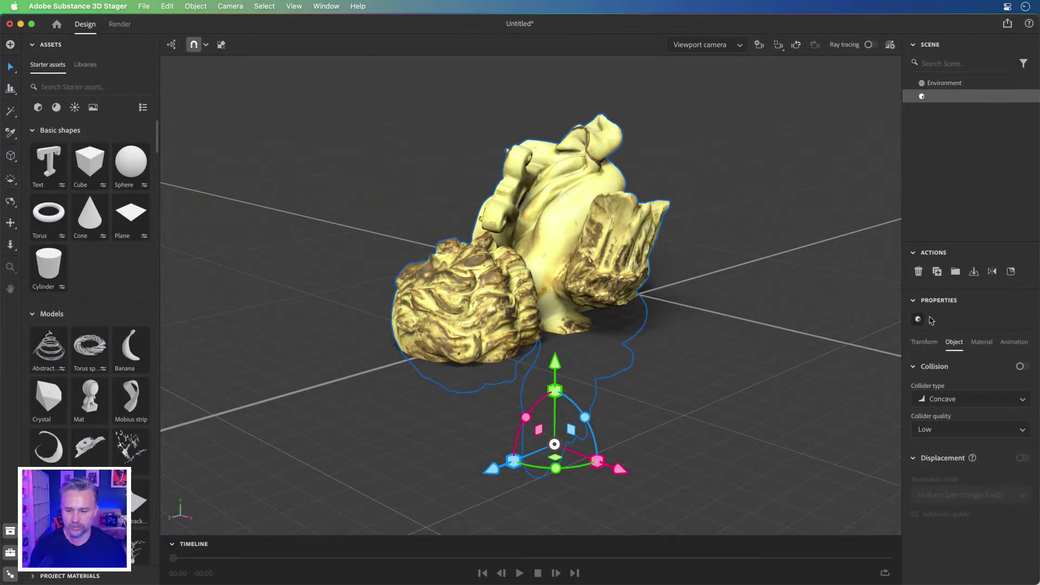
Turn off the ground plane in the scene's environment settings
{"action": "left_click", "coordinate": [927, 84]}
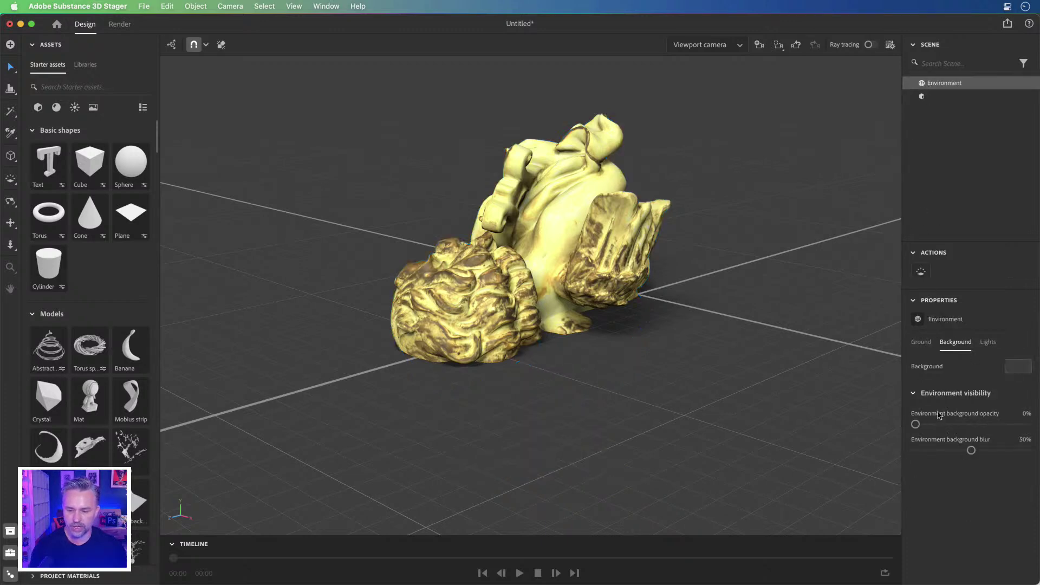
{"action": "left_click", "coordinate": [921, 343]}
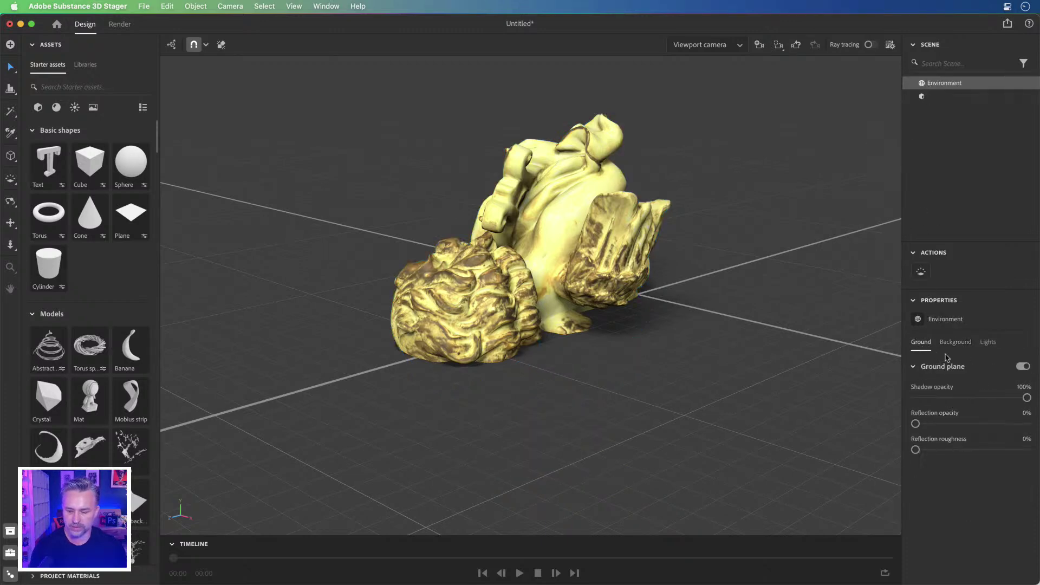
{"action": "left_click", "coordinate": [1024, 368]}
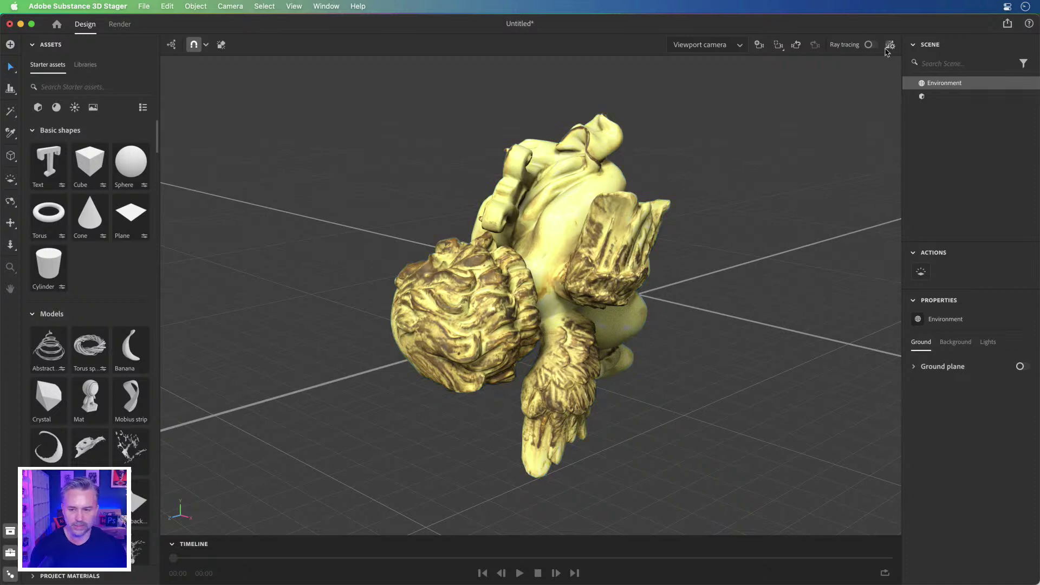
Rename the imported model Cupid and rotate it upright so its face and lyre point toward the camera
{"action": "double_click", "coordinate": [929, 97]}
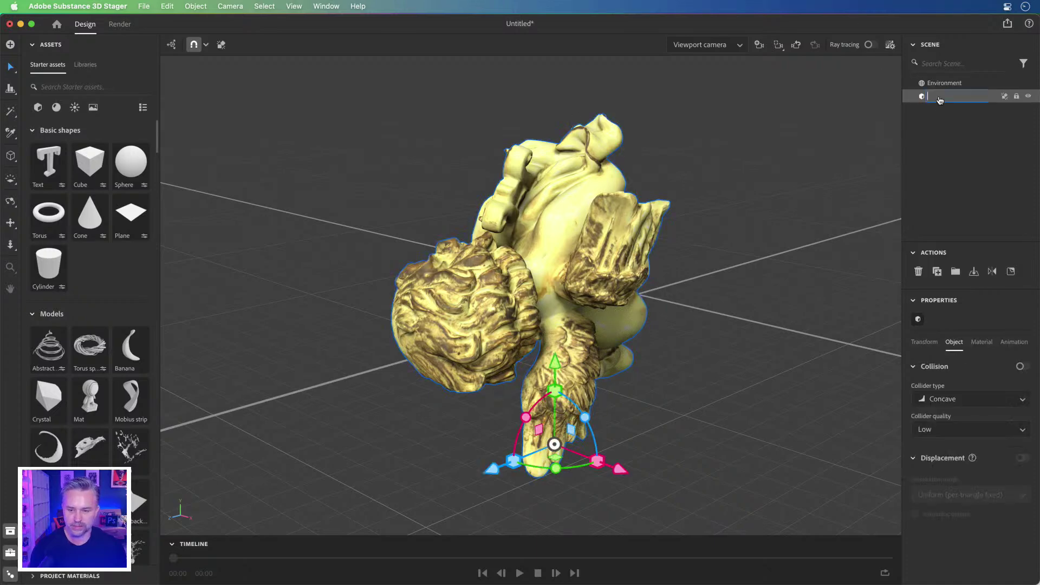
{"action": "key", "text": "Return"}
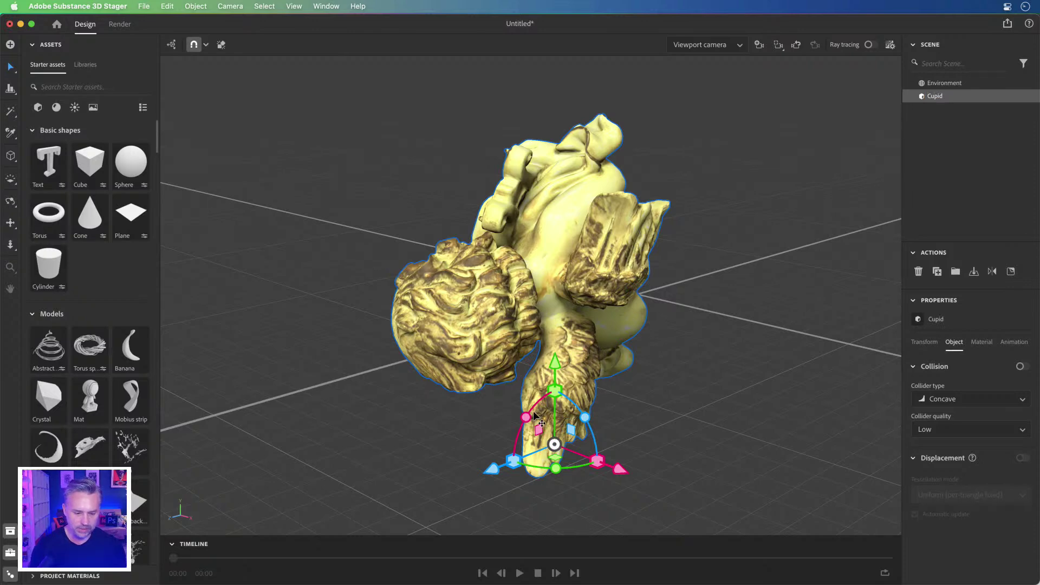
{"action": "left_click_drag", "start_coordinate": [535, 416], "coordinate": [564, 356]}
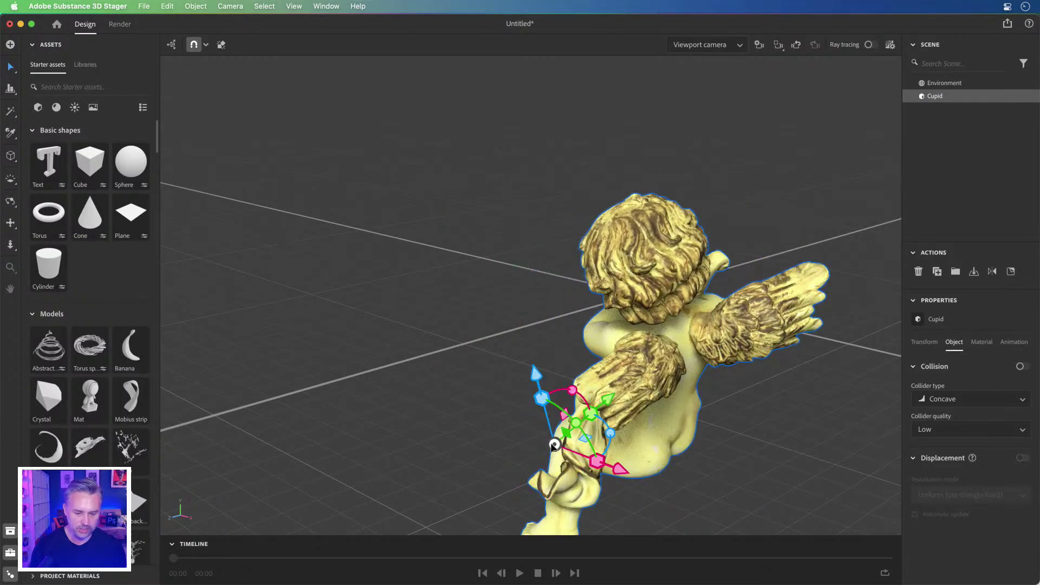
{"action": "left_click_drag", "start_coordinate": [610, 433], "coordinate": [388, 461]}
{"action": "left_click_drag", "start_coordinate": [438, 395], "coordinate": [646, 249]}
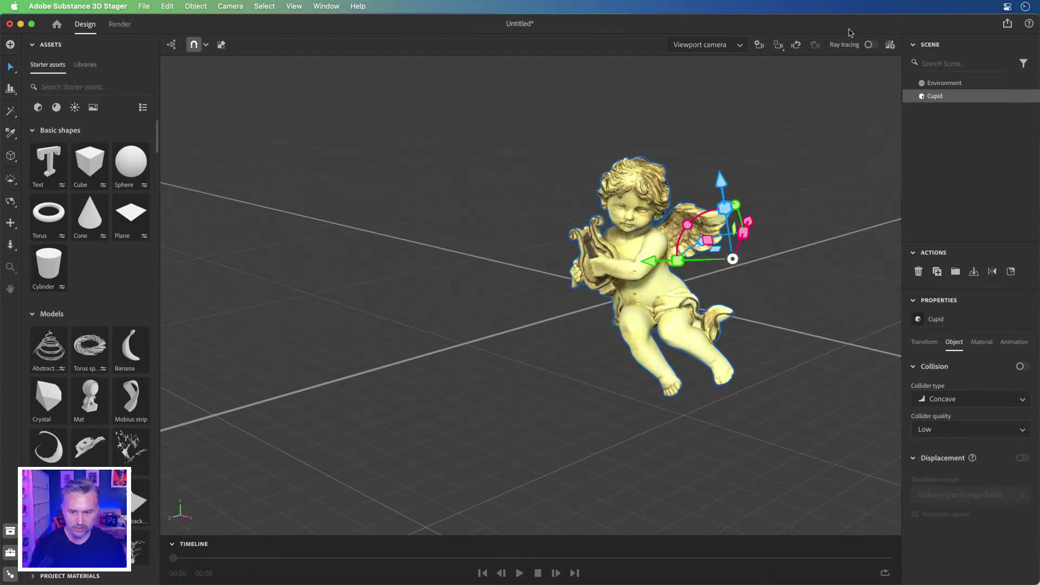
{"action": "left_click", "coordinate": [778, 44]}
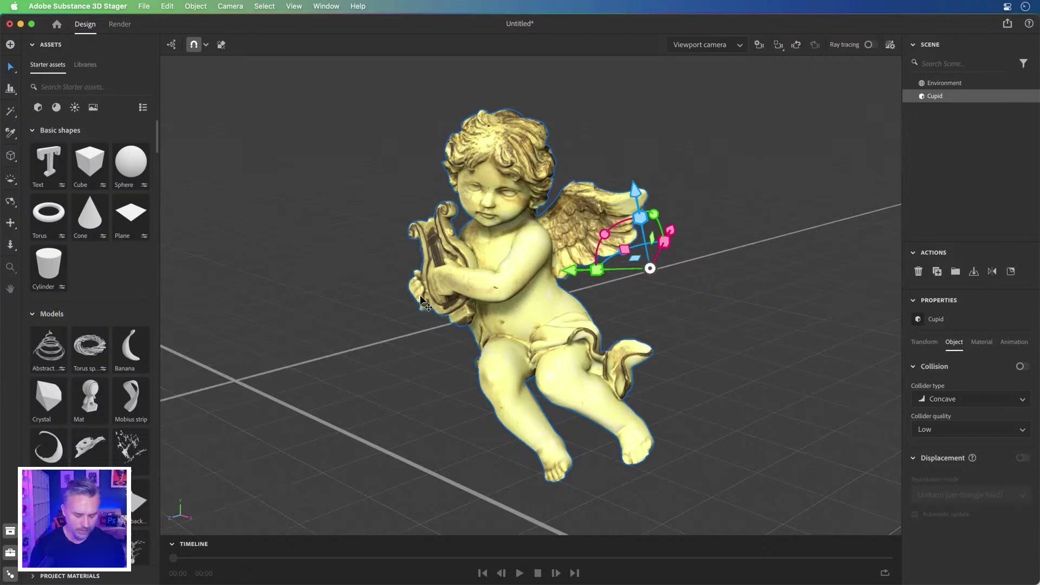
{"action": "key", "text": "d"}
{"action": "left_click_drag", "start_coordinate": [458, 342], "coordinate": [482, 290]}
{"action": "key", "text": "v"}
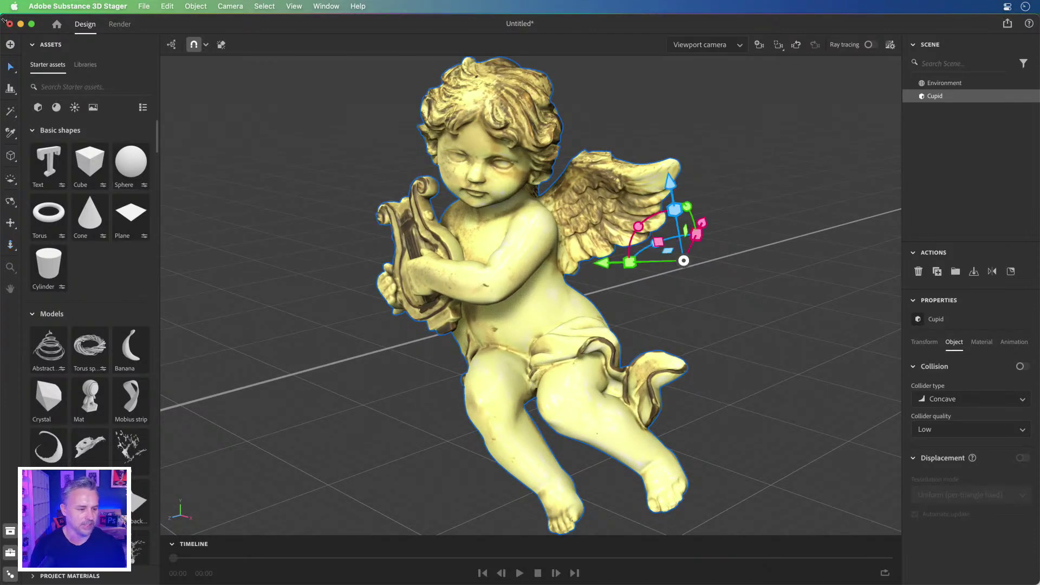
Place the love pattern graphic from the Nature library on the Cupid as a decal and scale it to 165.82%
{"action": "left_click", "coordinate": [87, 65]}
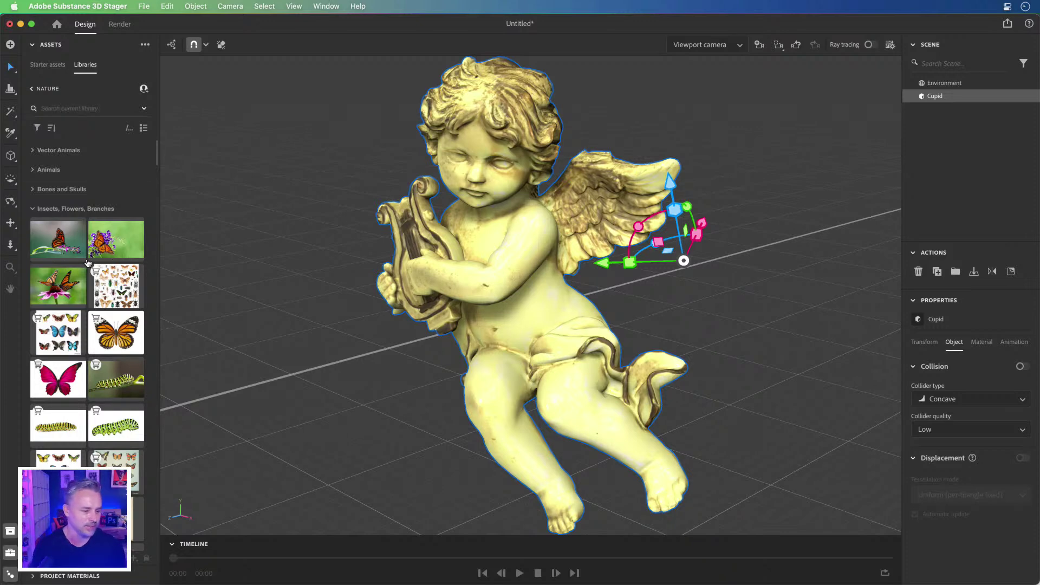
{"action": "left_click", "coordinate": [31, 209]}
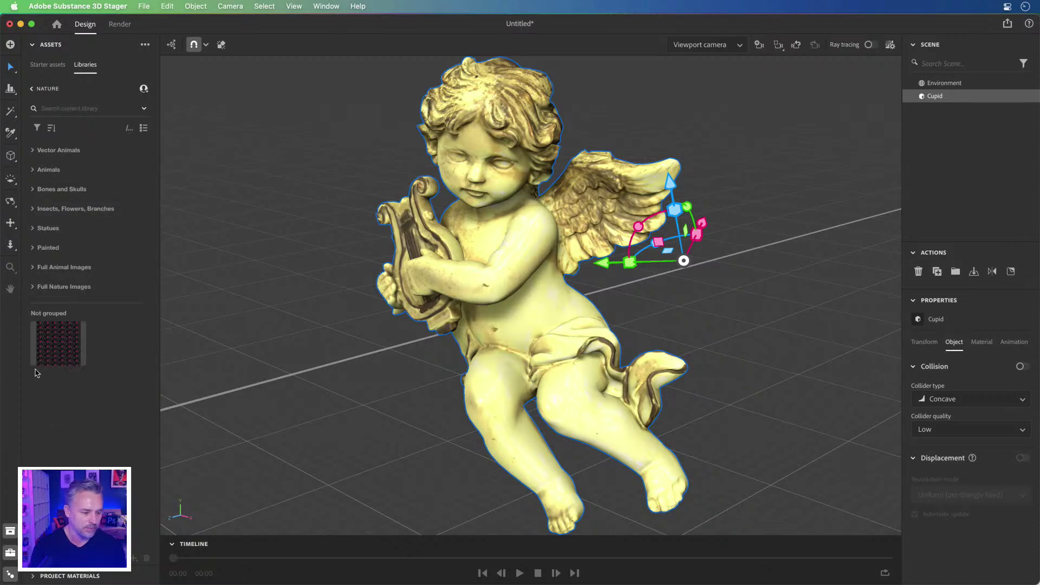
{"action": "mouse_move", "coordinate": [35, 356]}
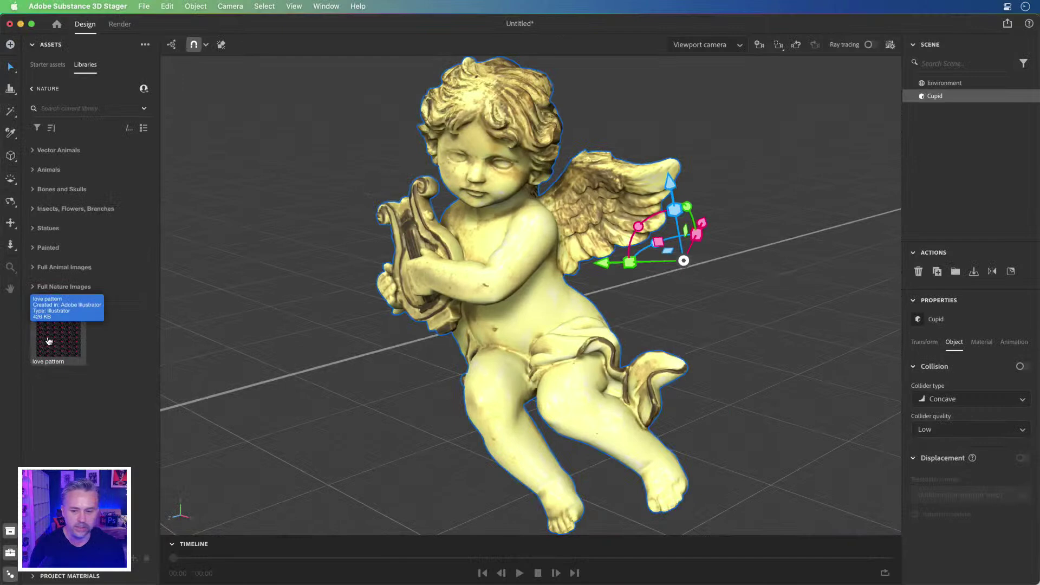
{"action": "left_click_drag", "start_coordinate": [48, 341], "coordinate": [518, 264]}
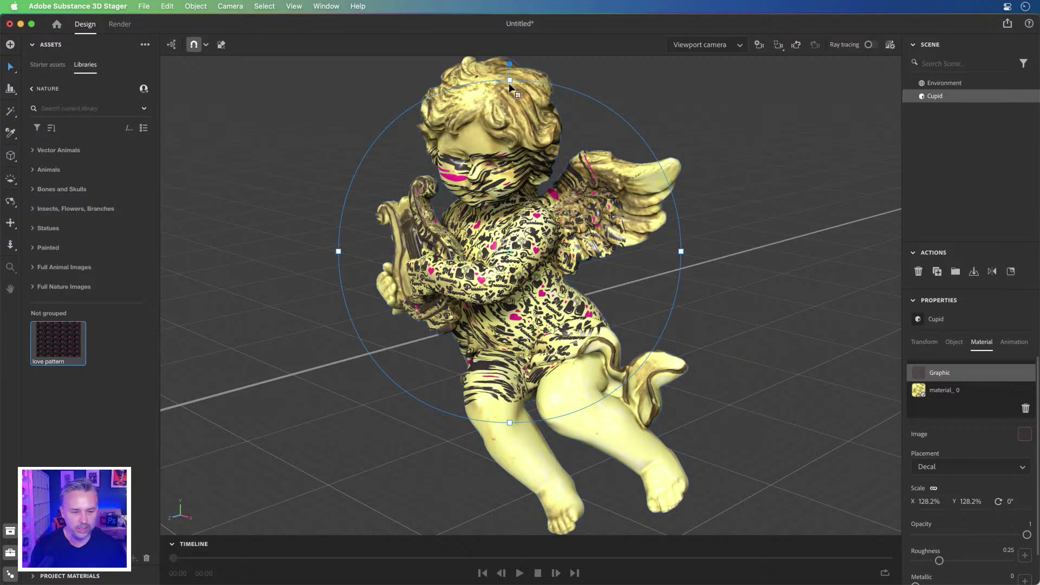
{"action": "left_click_drag", "start_coordinate": [508, 79], "coordinate": [582, 72]}
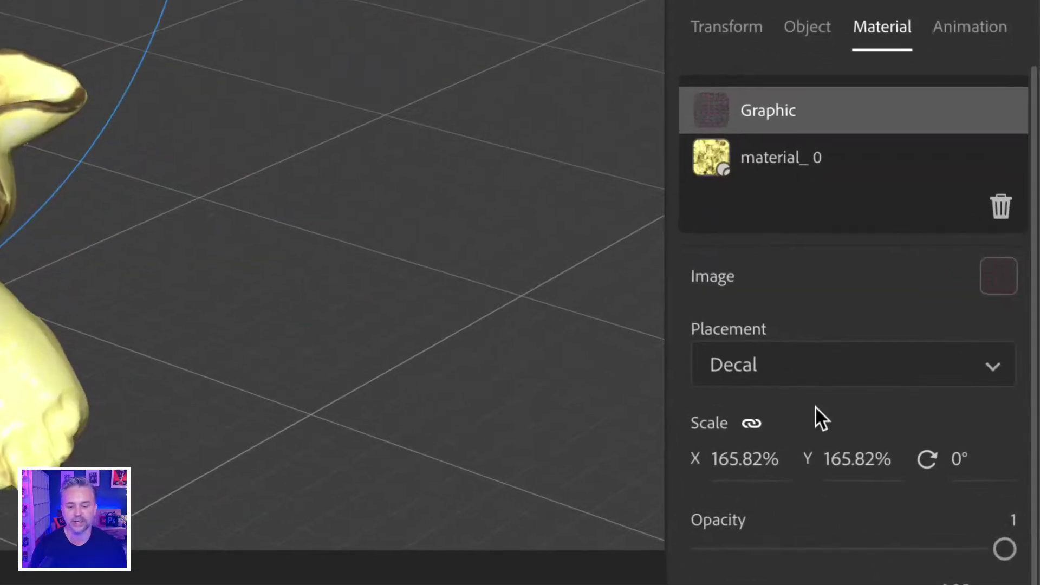
Change the love pattern's placement to Fill and shift its offset slightly over the Cupid's body
{"action": "left_click", "coordinate": [821, 379]}
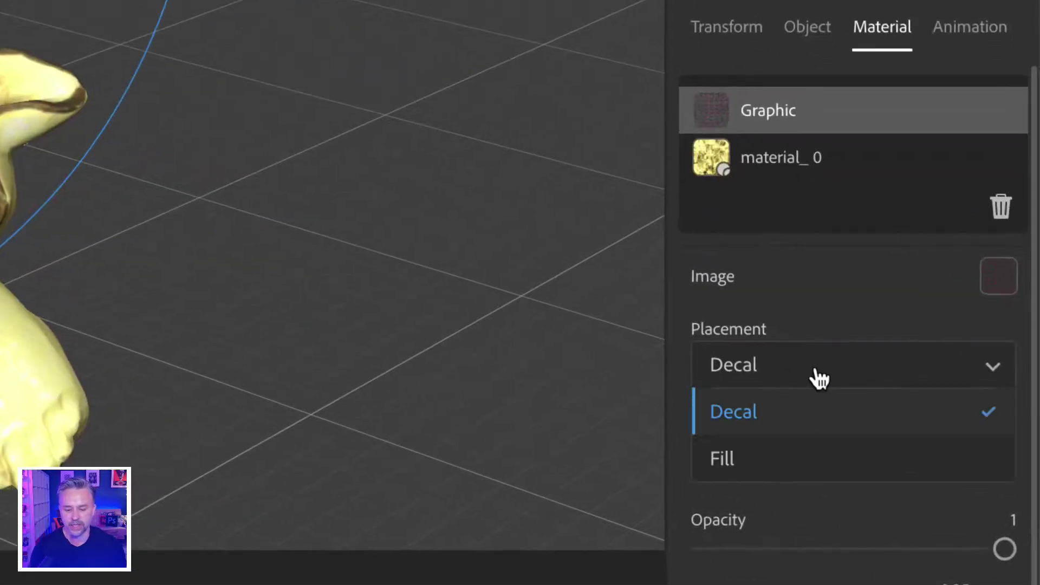
{"action": "left_click", "coordinate": [724, 462]}
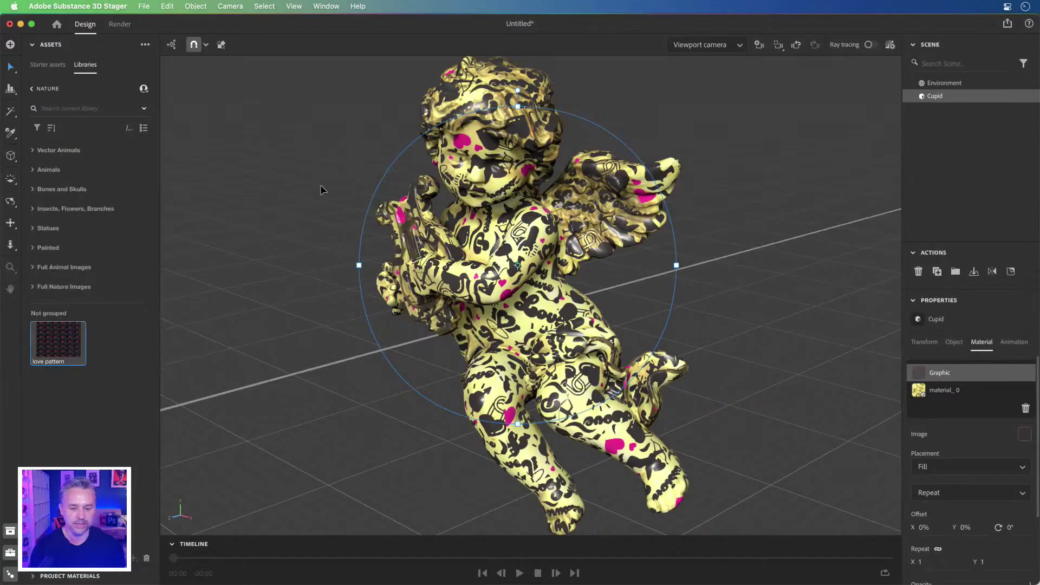
{"action": "left_click_drag", "start_coordinate": [460, 293], "coordinate": [485, 302]}
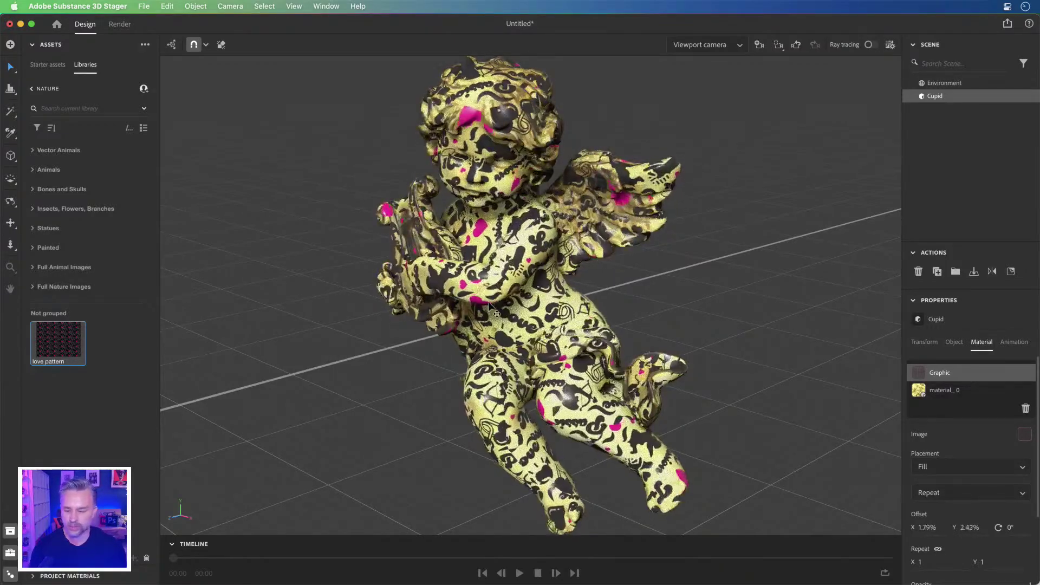
Save the scene as Untitled.ssg on the Desktop and reset the Cupid's material_ 0 to the default material
{"action": "left_click", "coordinate": [942, 392]}
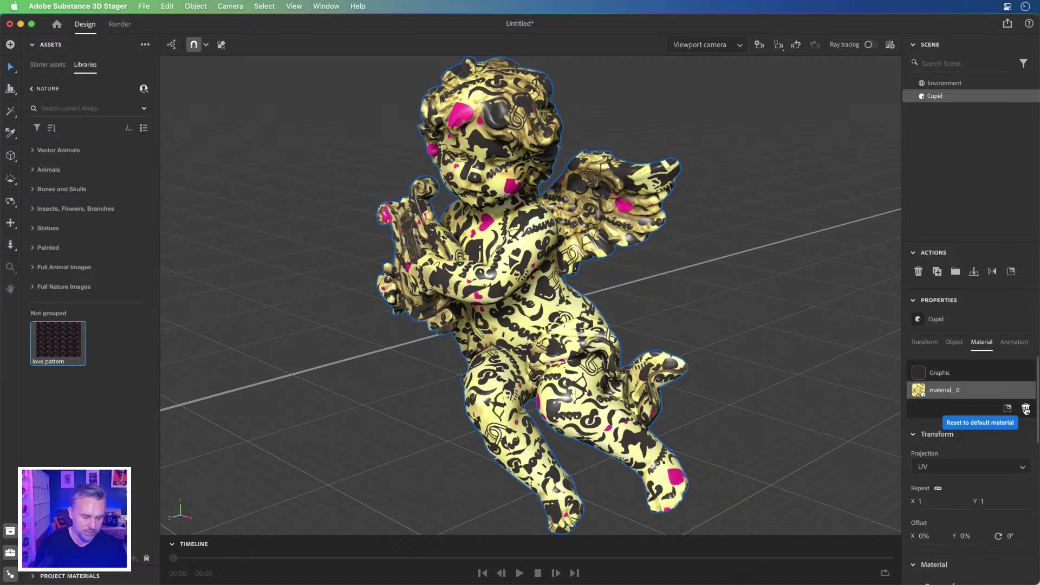
{"action": "key", "text": "super+s"}
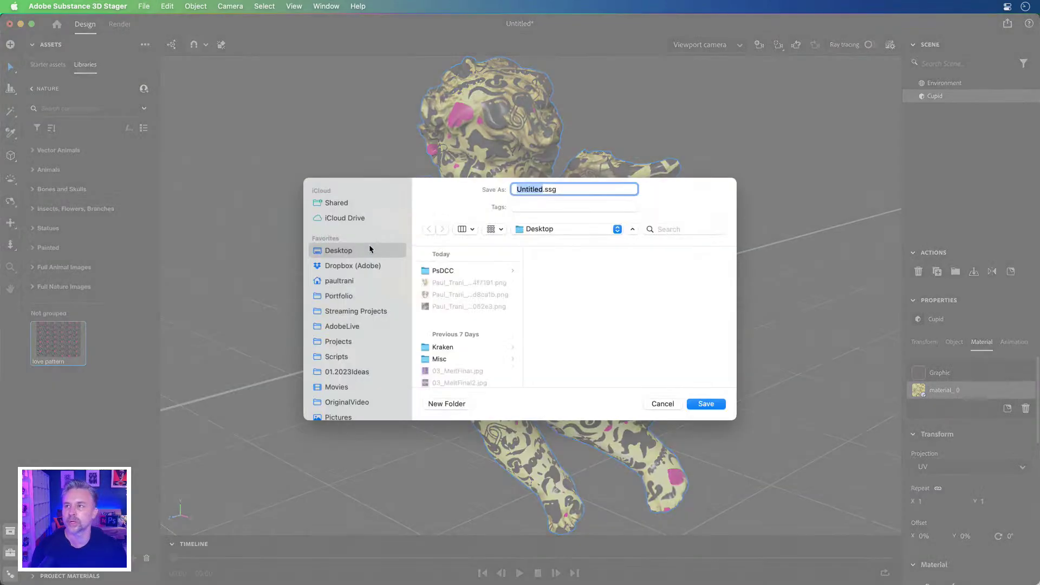
{"action": "key", "text": "Return"}
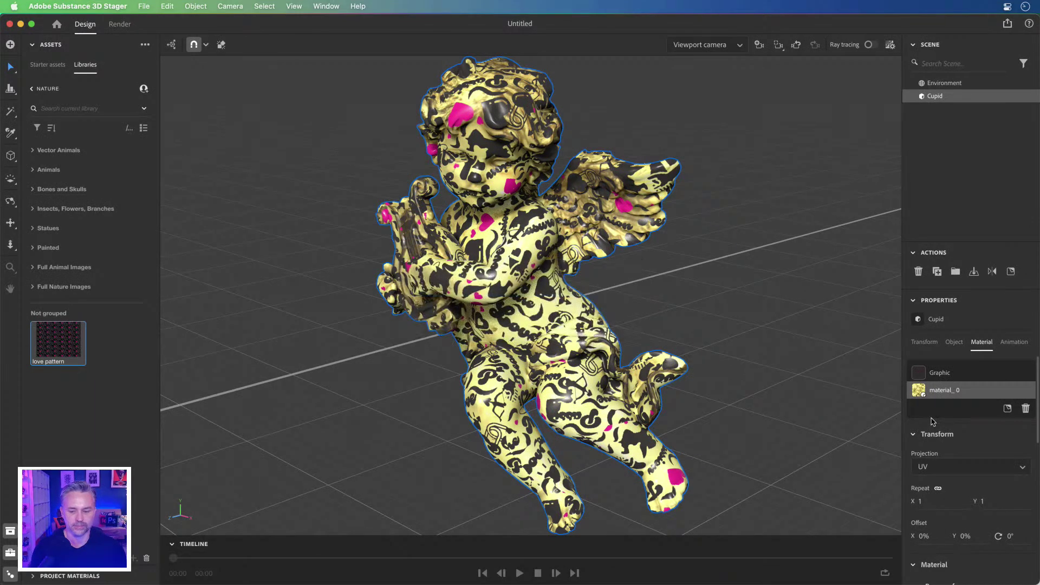
{"action": "left_click", "coordinate": [1025, 409]}
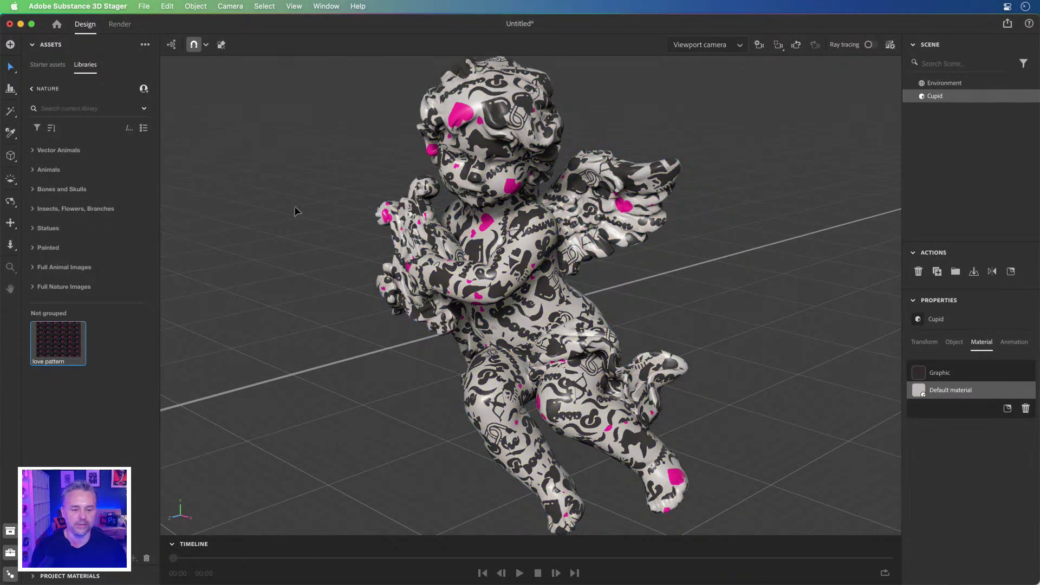
Examine the patterned Cupid from a slightly different angle and preview it briefly with ray tracing
{"action": "left_click", "coordinate": [317, 217]}
{"action": "key", "text": "1"}
{"action": "left_click_drag", "start_coordinate": [505, 342], "coordinate": [535, 298]}
{"action": "key", "text": "2"}
{"action": "key", "text": "1"}
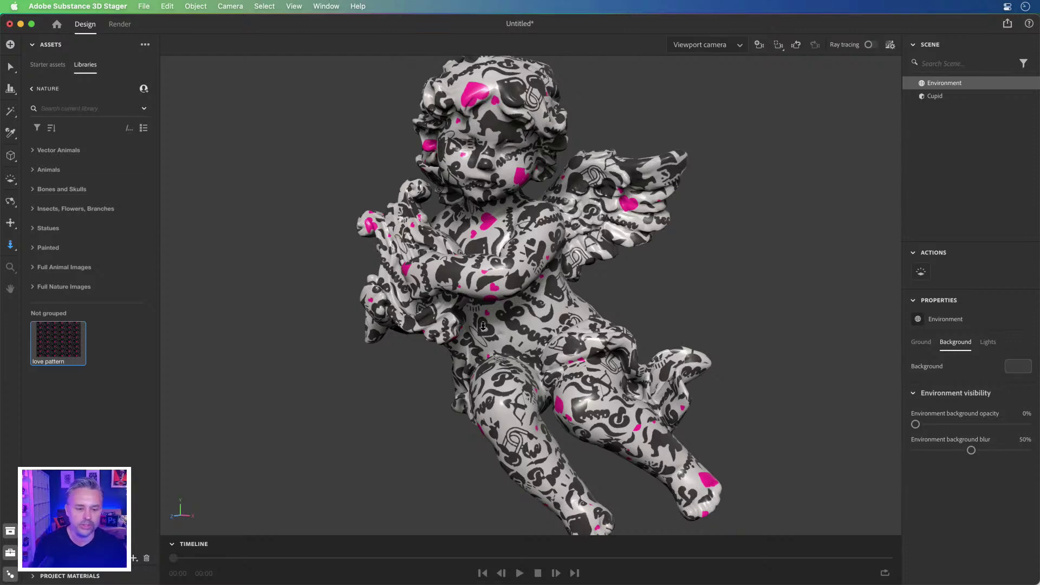
{"action": "left_click", "coordinate": [870, 45]}
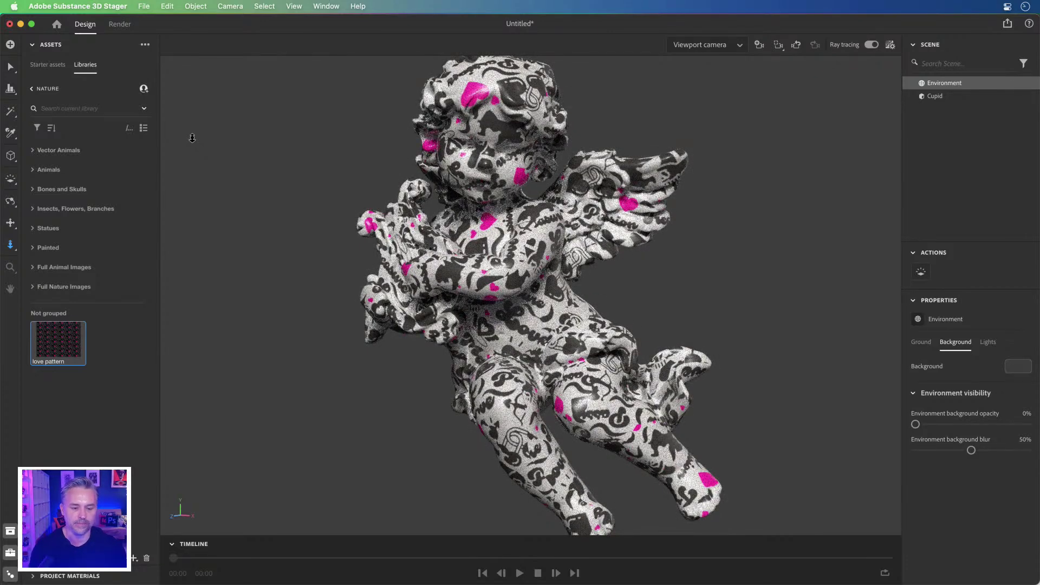
{"action": "left_click", "coordinate": [871, 45]}
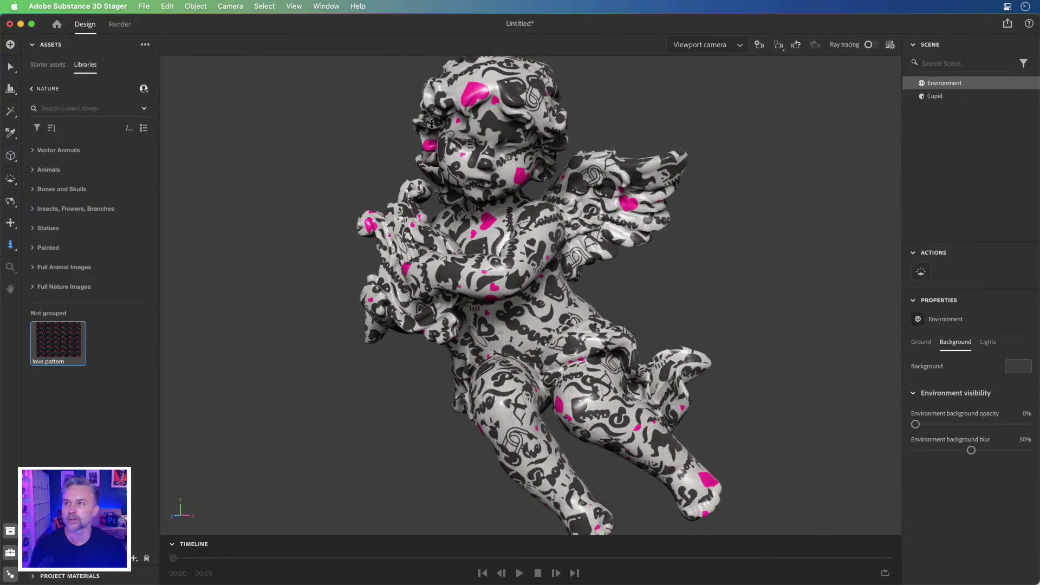
Light the scene with the Studio 80s horror environment light from the starter assets and turn on ray tracing
{"action": "left_click", "coordinate": [37, 67]}
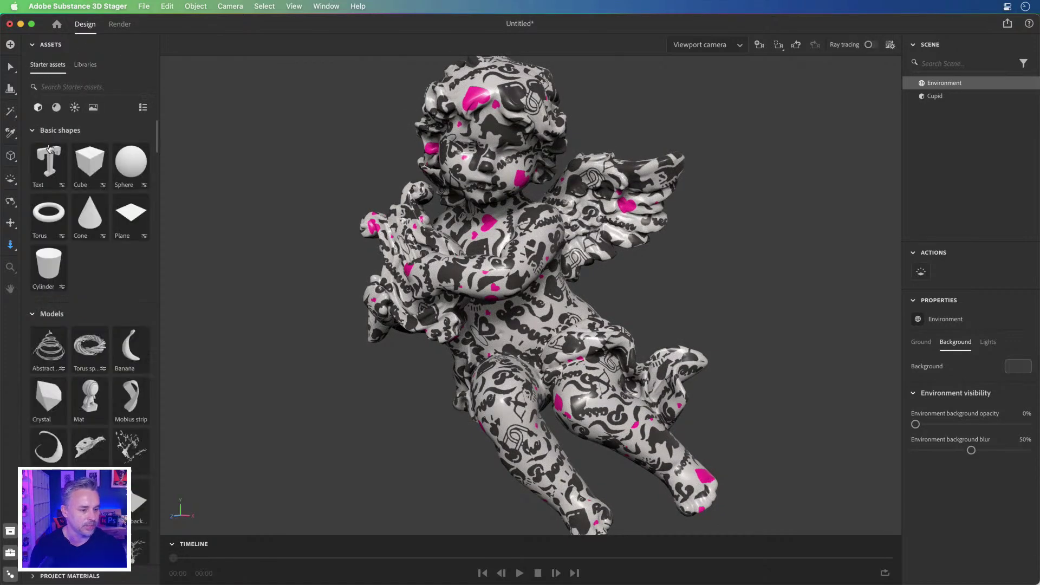
{"action": "left_click", "coordinate": [75, 107]}
{"action": "scroll", "coordinate": [73, 252], "scroll_direction": "down", "scroll_amount": 10}
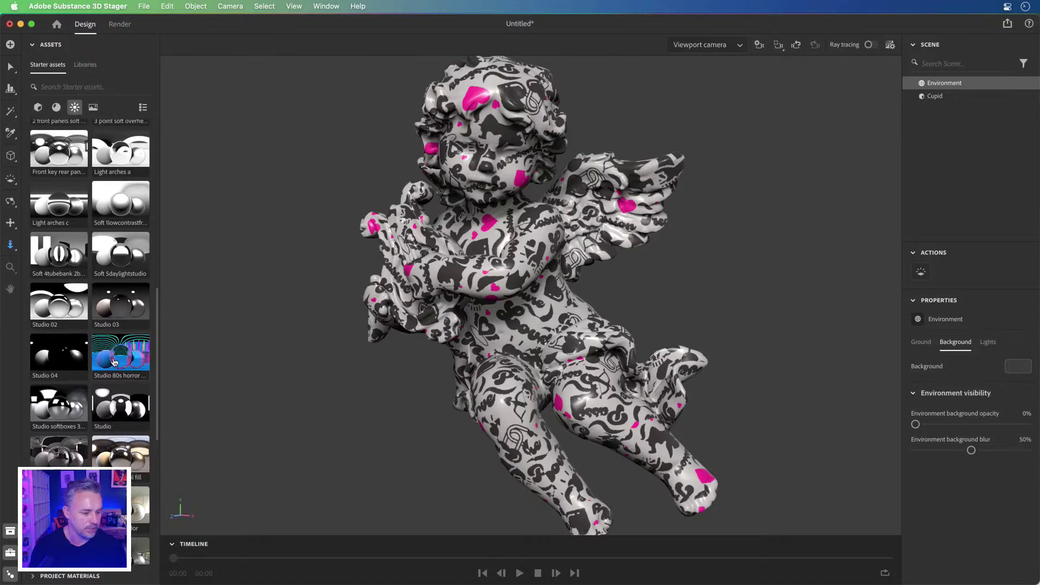
{"action": "left_click", "coordinate": [114, 360]}
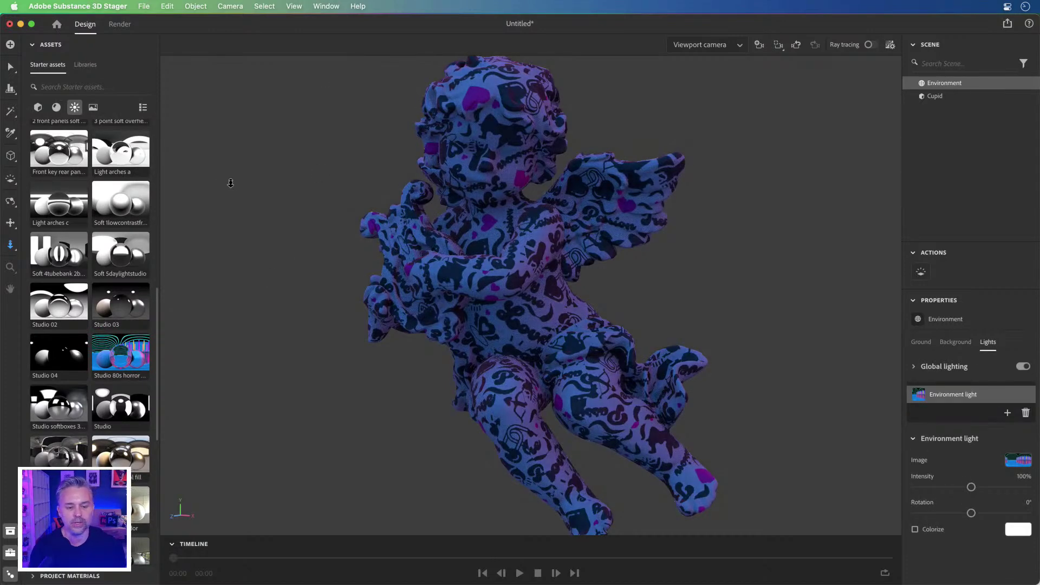
{"action": "key", "text": "shift+r"}
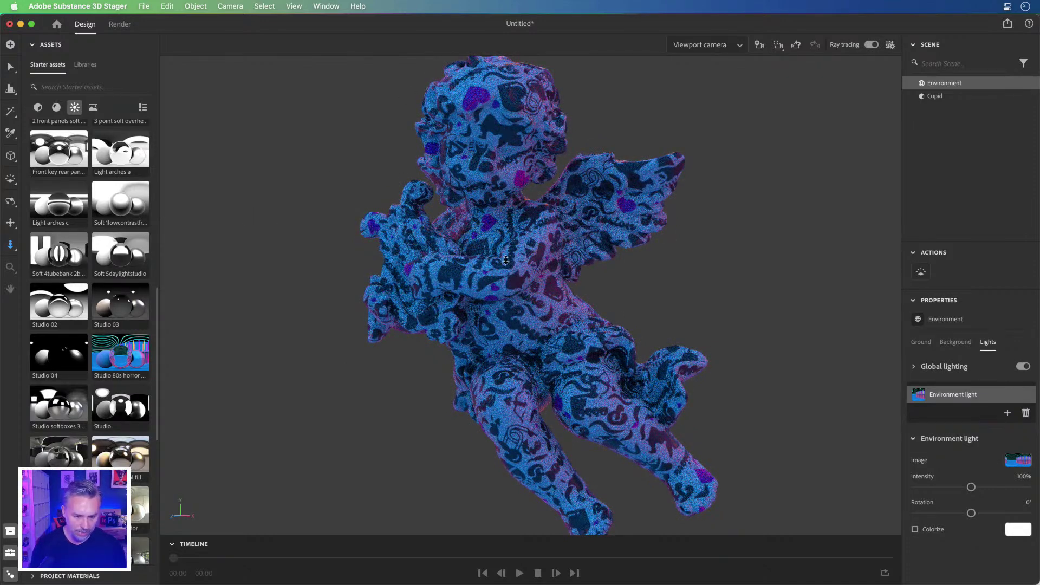
{"action": "left_click_drag", "start_coordinate": [507, 292], "coordinate": [498, 341]}
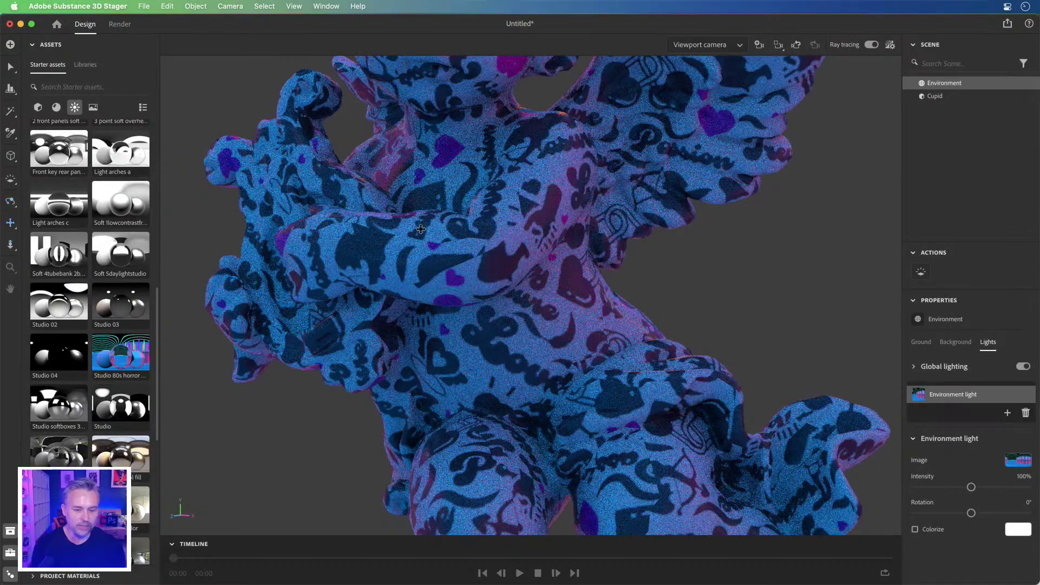
{"action": "left_click_drag", "start_coordinate": [420, 239], "coordinate": [361, 150]}
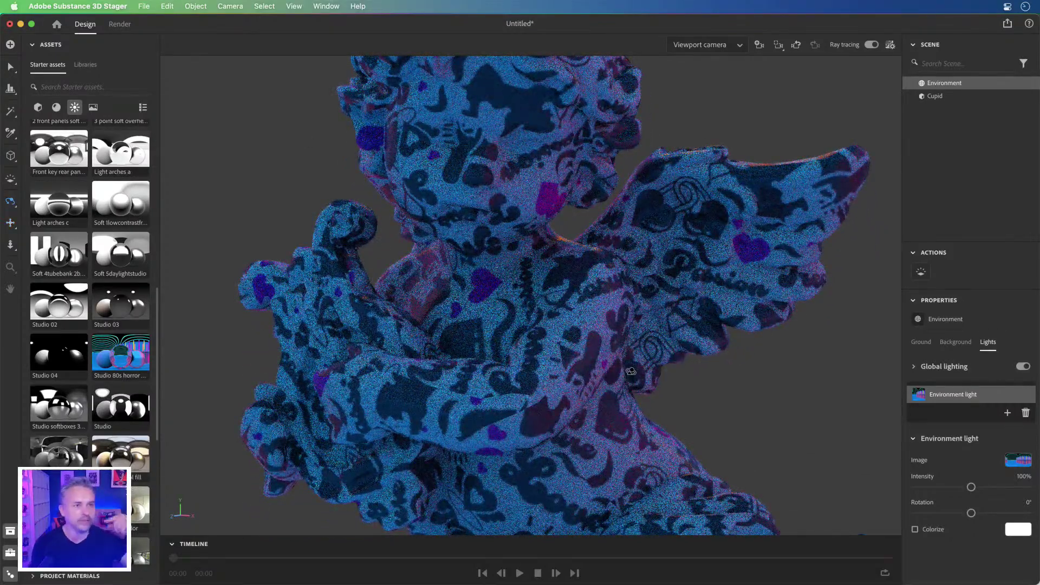
Add a point light from the physical lights to the Cupid scene
{"action": "scroll", "coordinate": [70, 172], "scroll_direction": "up", "scroll_amount": 15}
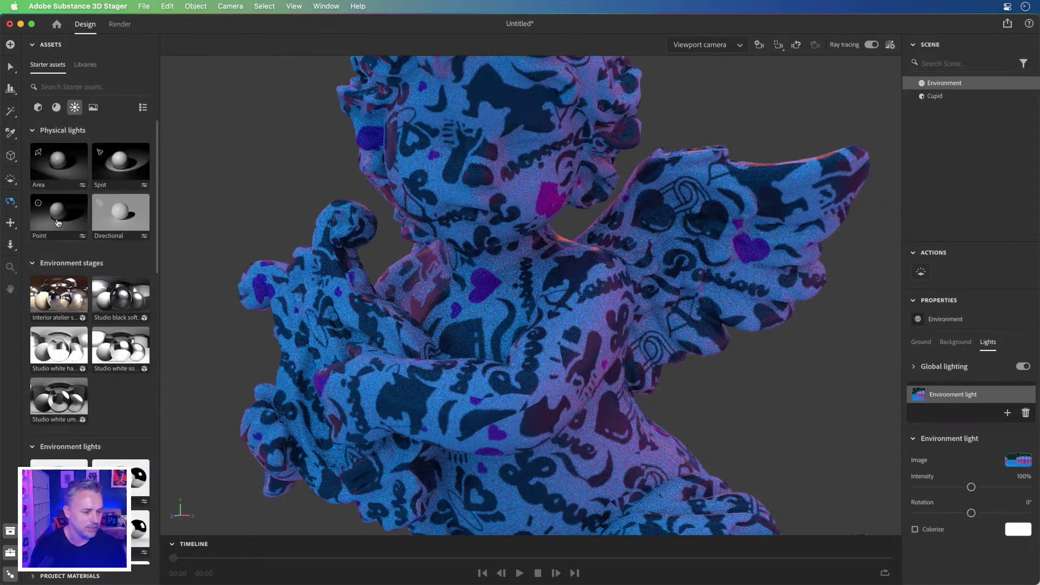
{"action": "left_click_drag", "start_coordinate": [52, 217], "coordinate": [275, 214]}
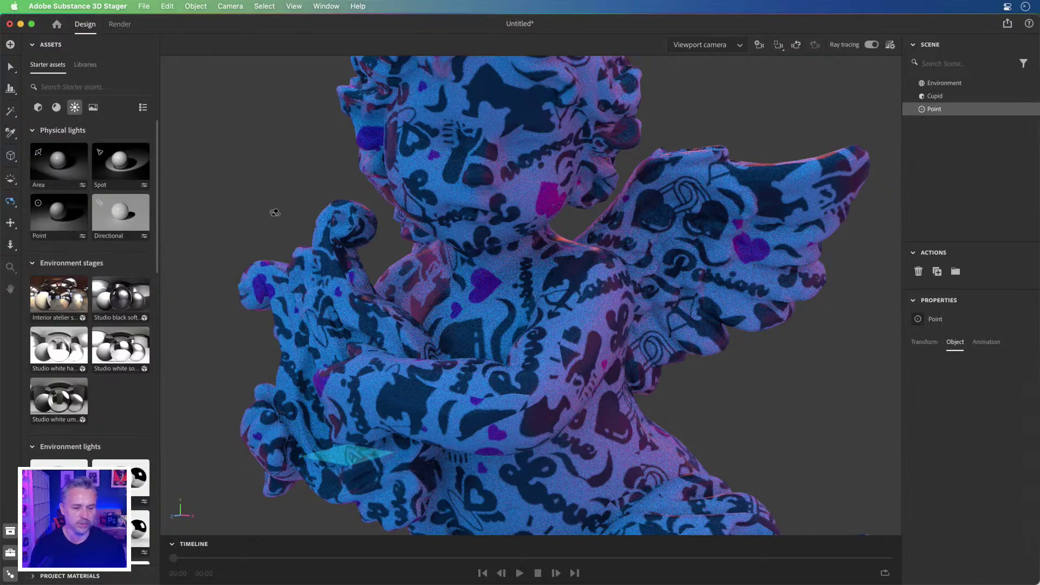
{"action": "left_click", "coordinate": [9, 67]}
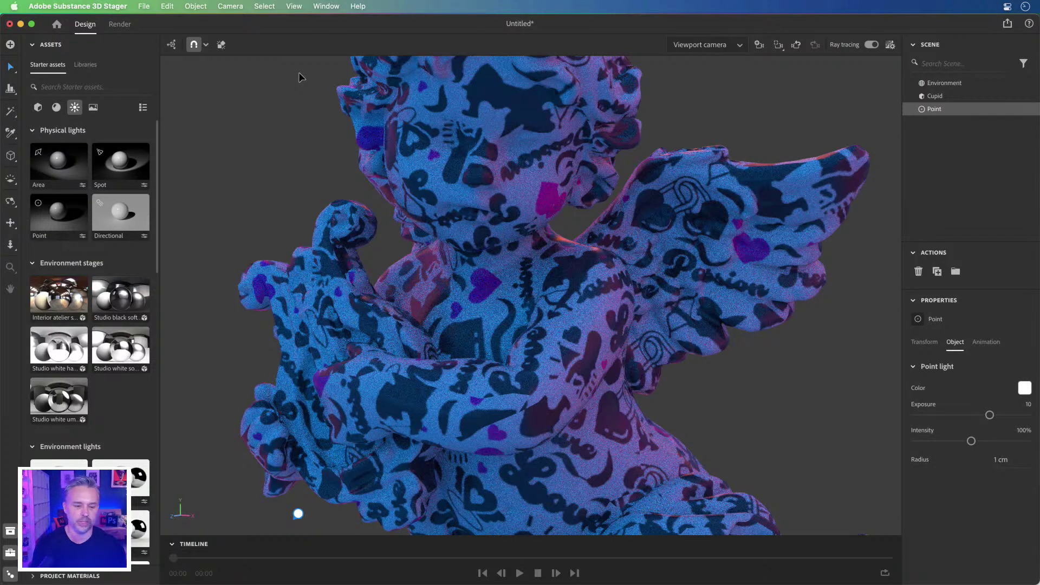
{"action": "scroll", "coordinate": [299, 73], "scroll_direction": "down", "scroll_amount": 2}
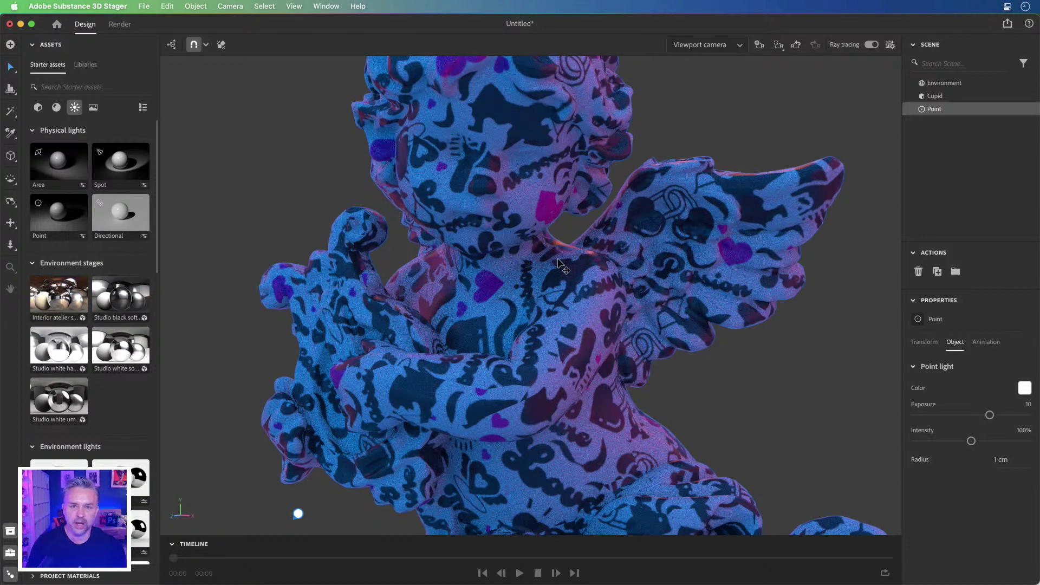
Switch to Photoshop, collapse both side panel groups and review the heart-decorated lettering
{"action": "mouse_move", "coordinate": [396, 575]}
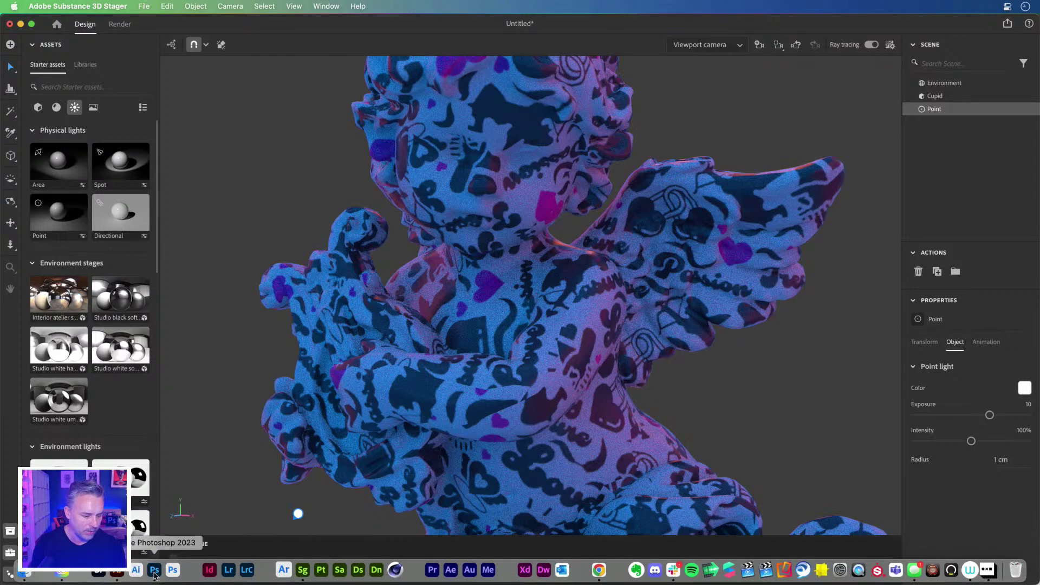
{"action": "left_click", "coordinate": [154, 570]}
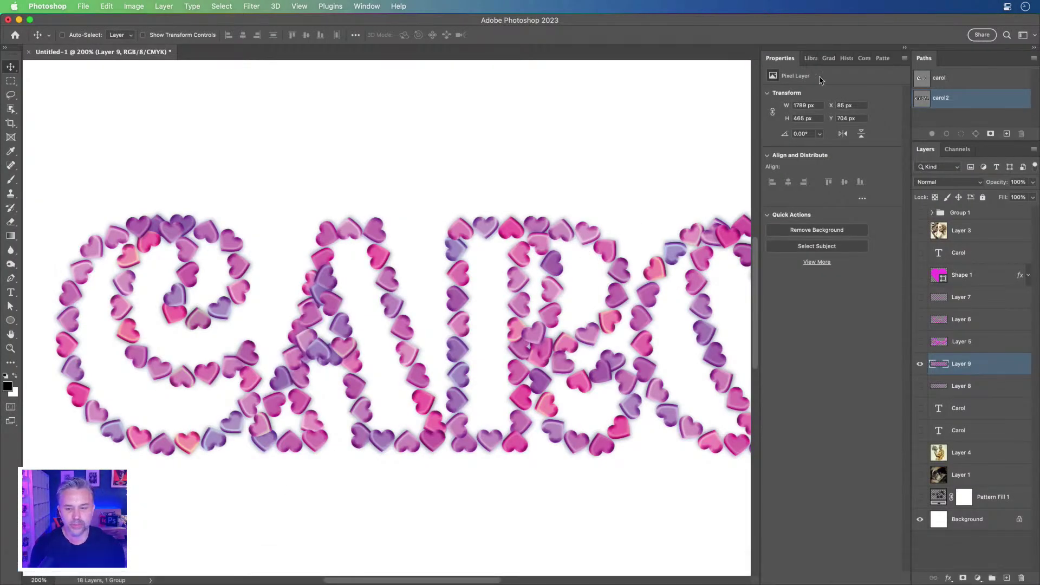
{"action": "left_click", "coordinate": [905, 48]}
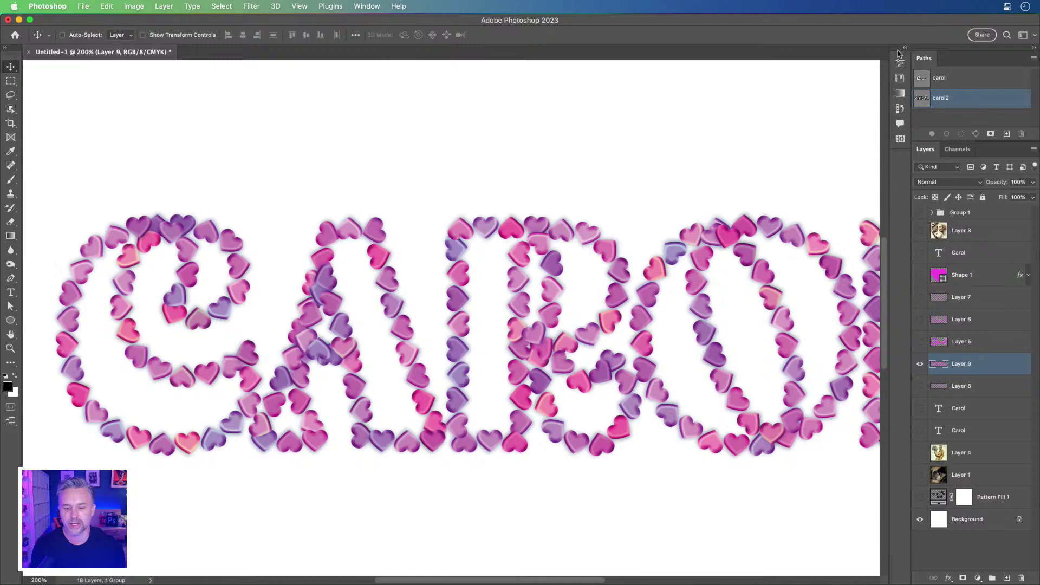
{"action": "left_click", "coordinate": [1035, 48]}
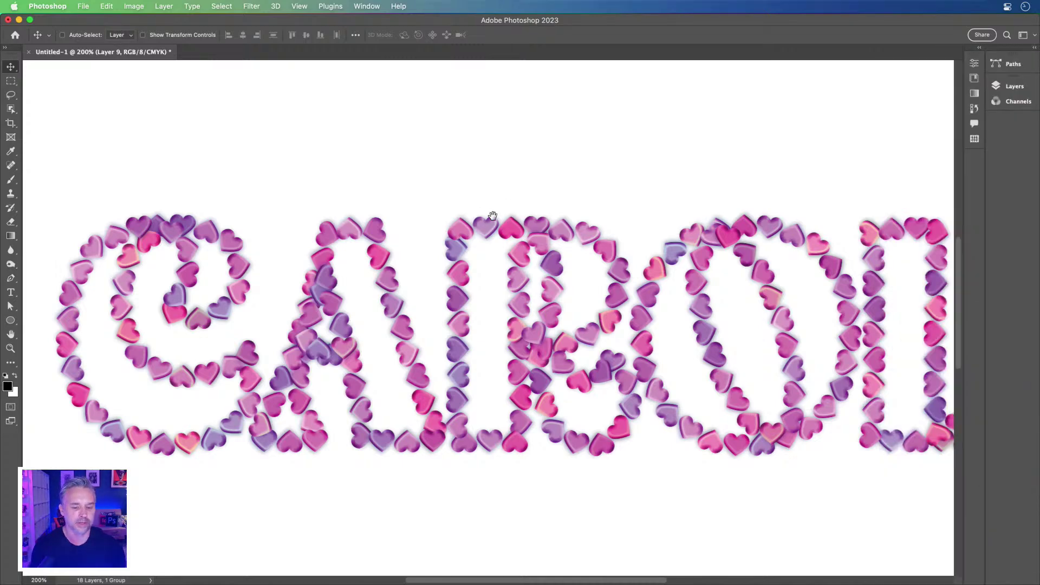
{"action": "left_click_drag", "start_coordinate": [510, 215], "coordinate": [486, 215]}
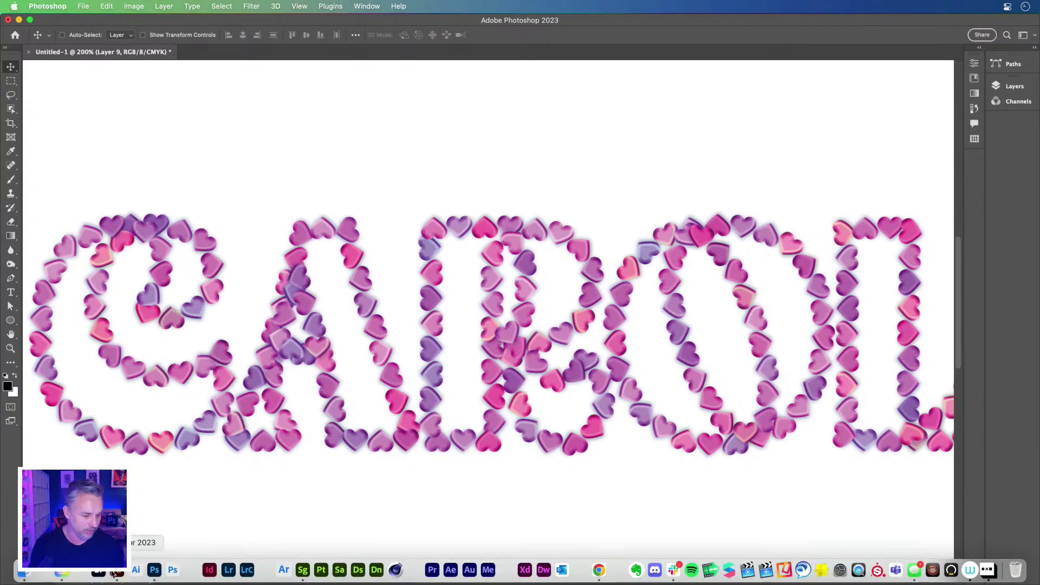
Review the heart scatter brush lettering in Illustrator's Pattern.ai and return to Substance 3D Stager
{"action": "left_click", "coordinate": [117, 571]}
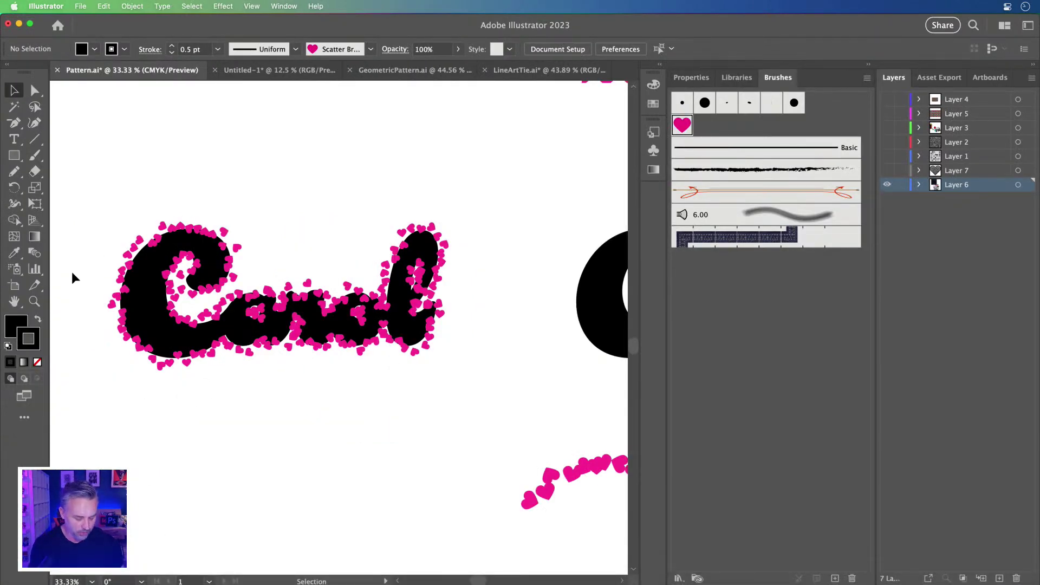
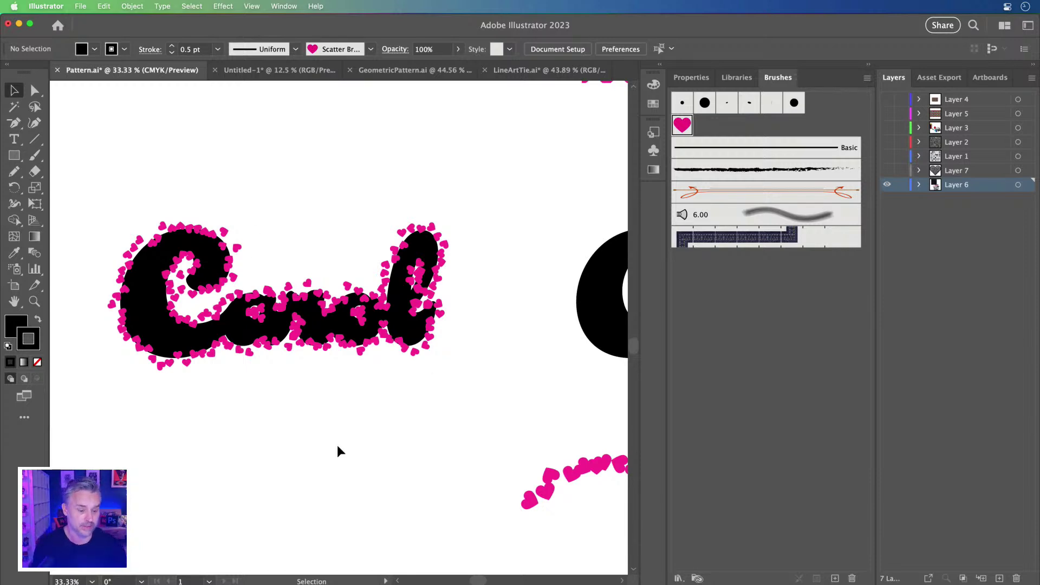
{"action": "mouse_move", "coordinate": [152, 575]}
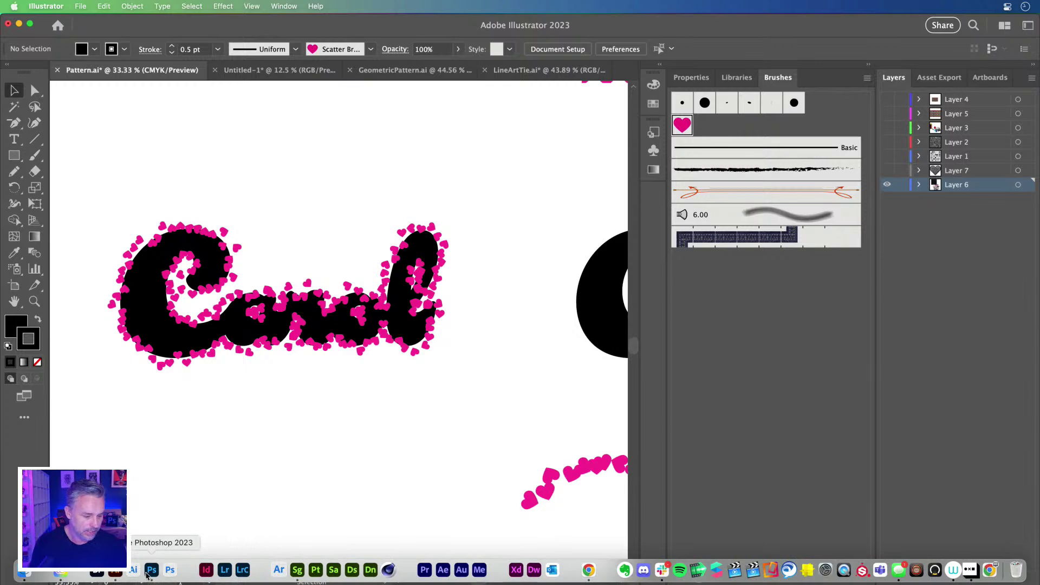
{"action": "left_click", "coordinate": [297, 570]}
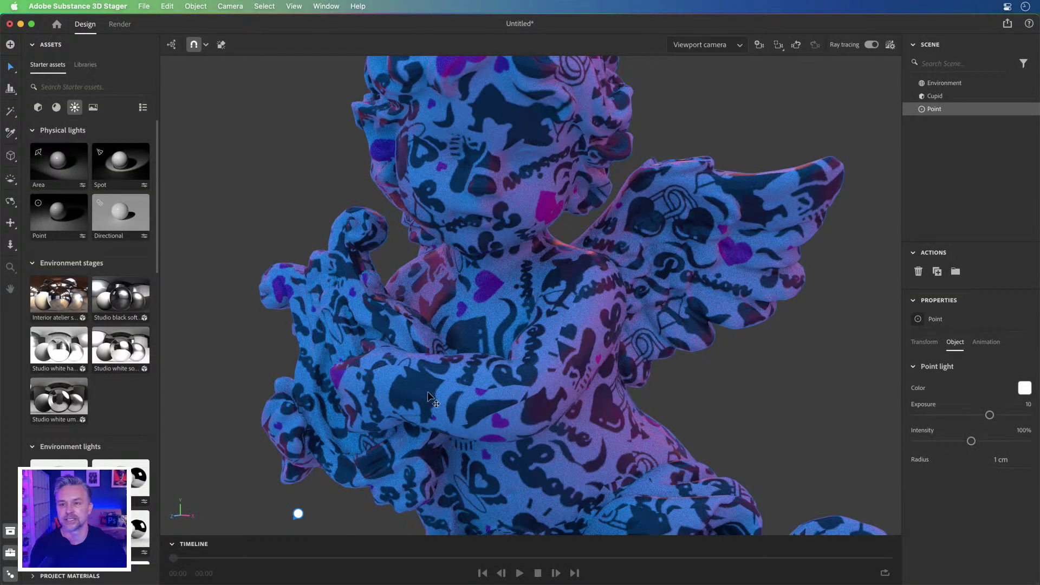
Move the point light from behind the Cupid to the front of the figure, beside its hands
{"action": "left_click", "coordinate": [349, 209]}
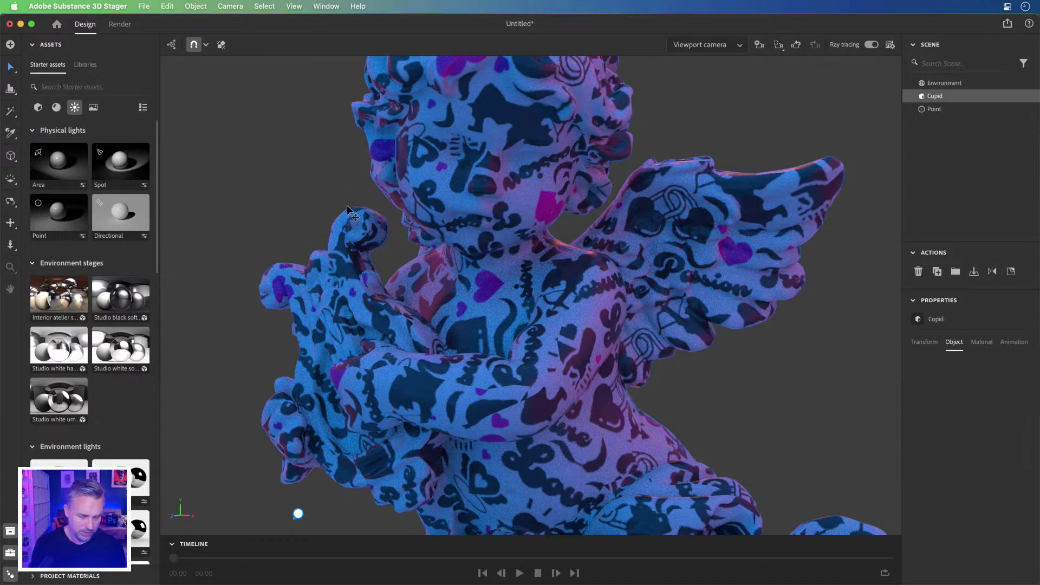
{"action": "left_click", "coordinate": [317, 182]}
{"action": "key", "text": "d"}
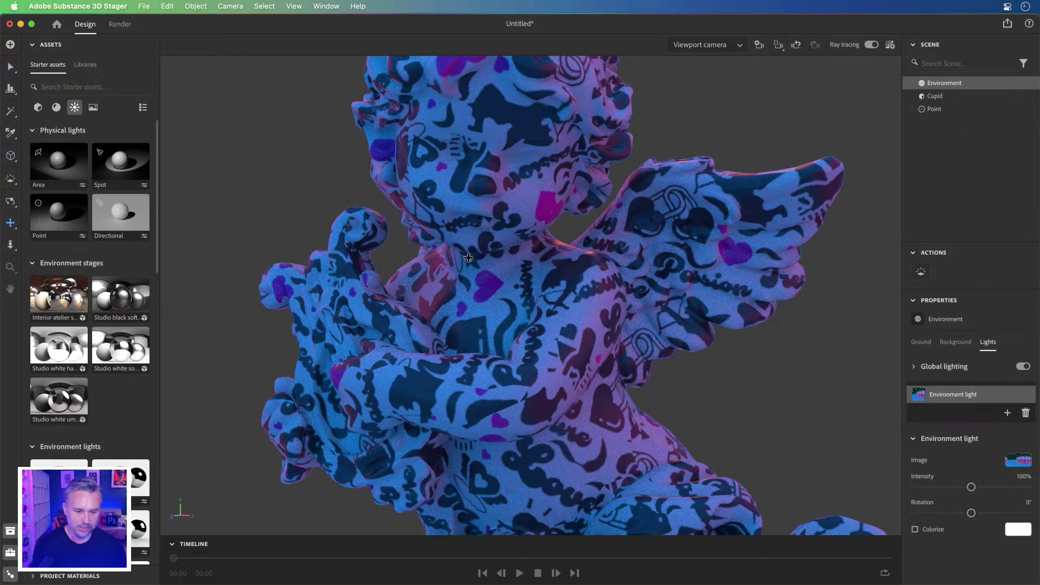
{"action": "mouse_move", "coordinate": [473, 307]}
{"action": "left_mouse_down"}
{"action": "mouse_move", "coordinate": [482, 368]}
{"action": "mouse_move", "coordinate": [513, 107]}
{"action": "left_mouse_up"}
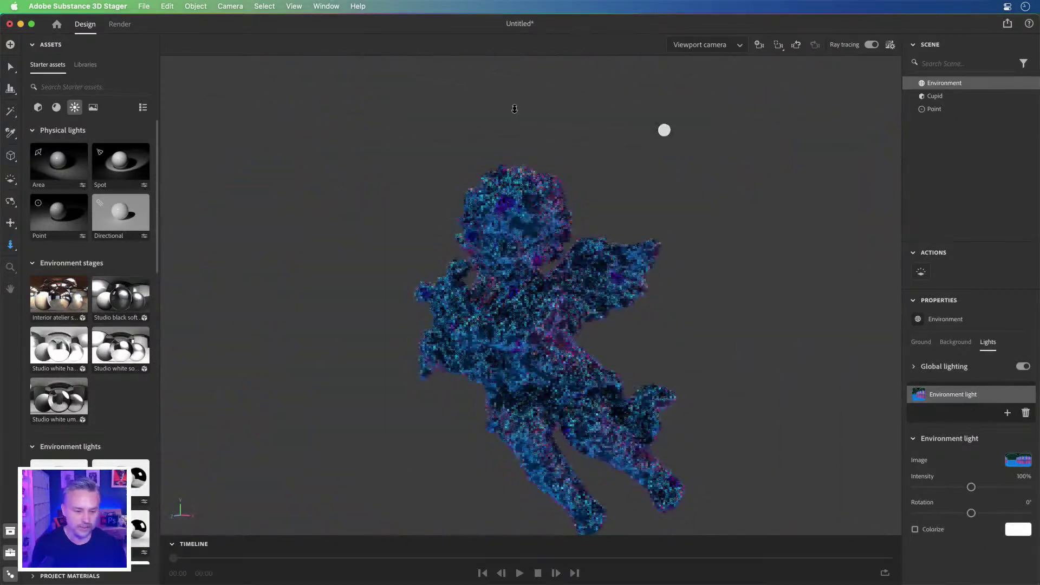
{"action": "left_click_drag", "start_coordinate": [512, 163], "coordinate": [529, 123]}
{"action": "left_click", "coordinate": [11, 222]}
{"action": "left_click", "coordinate": [10, 67]}
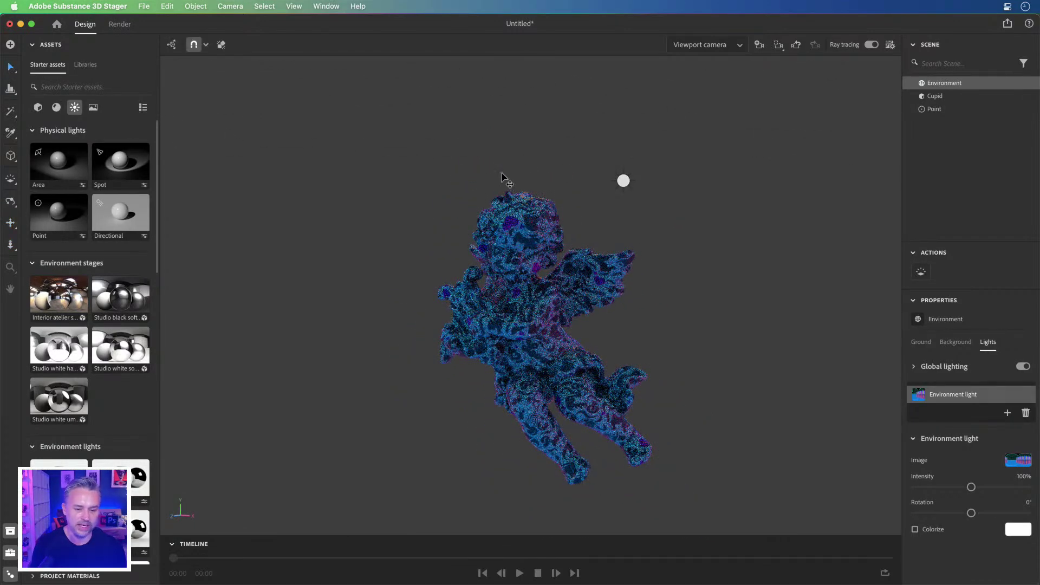
{"action": "left_click", "coordinate": [624, 182]}
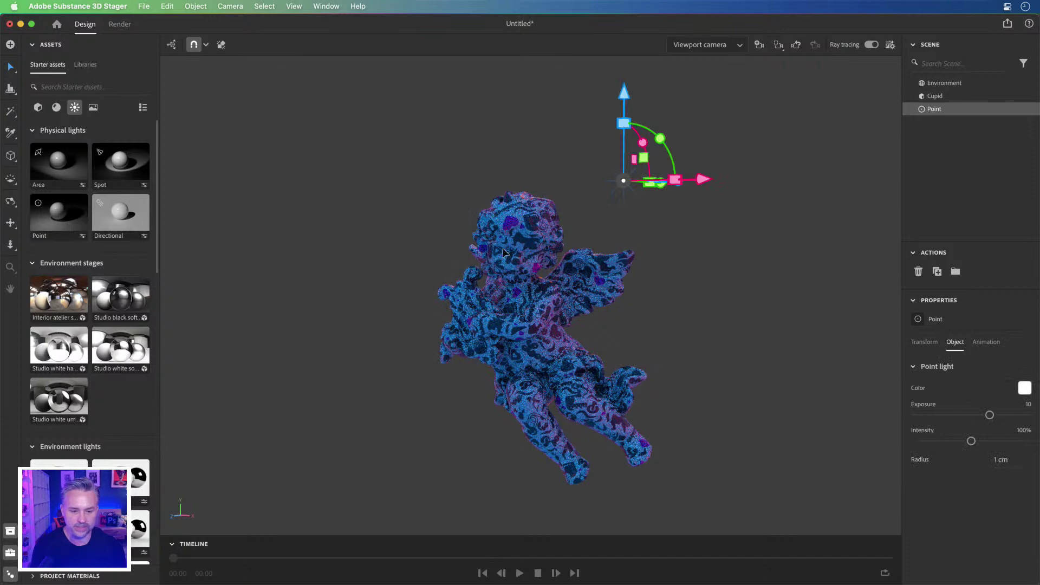
{"action": "left_click", "coordinate": [479, 258]}
{"action": "left_click", "coordinate": [460, 259]}
{"action": "left_click", "coordinate": [462, 328]}
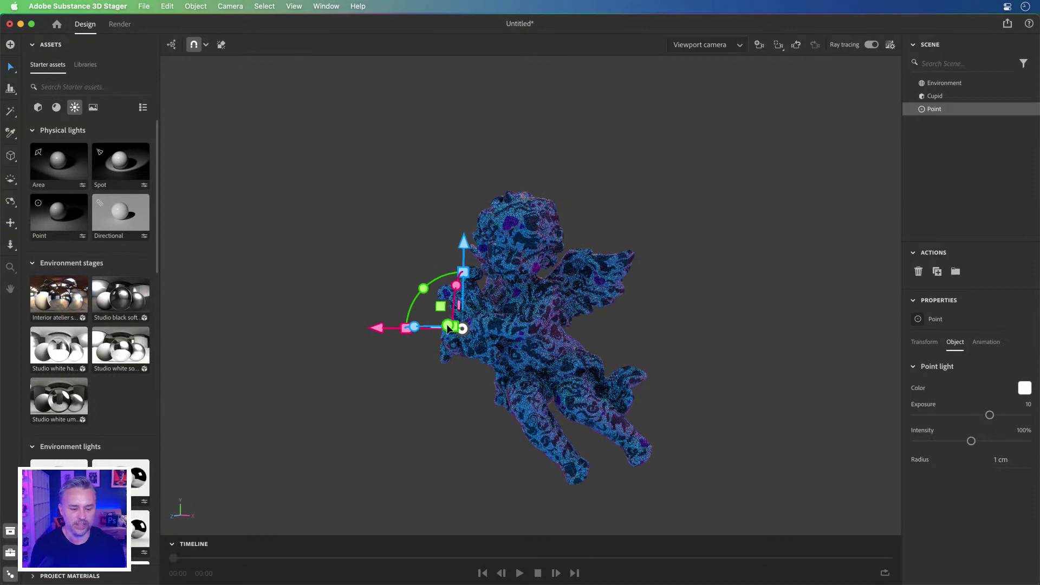
{"action": "left_click_drag", "start_coordinate": [363, 297], "coordinate": [423, 260]}
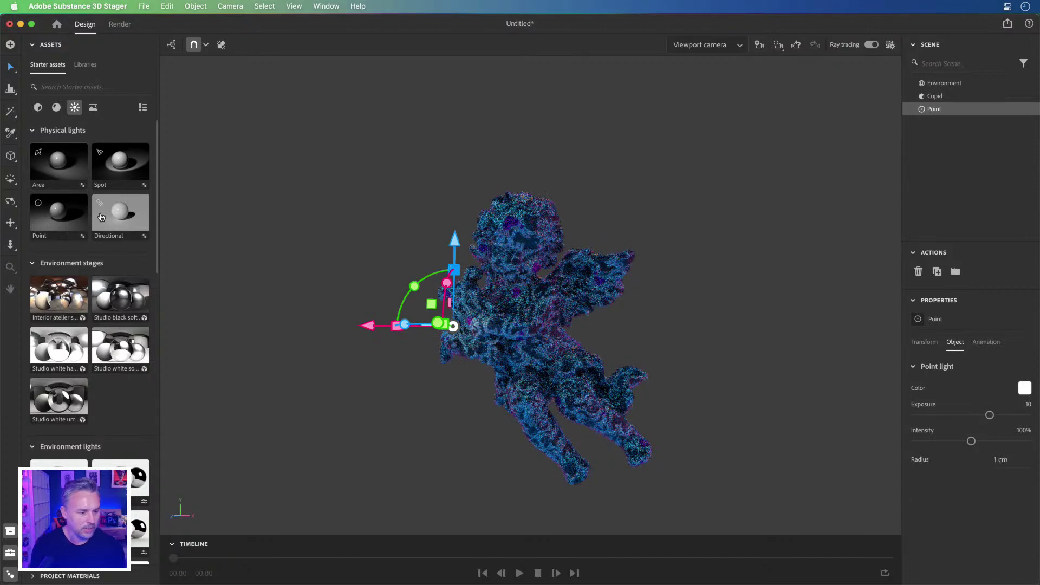
Add a directional light to the scene and inspect its effect on the Cupid's head and wing up close
{"action": "left_click", "coordinate": [118, 215]}
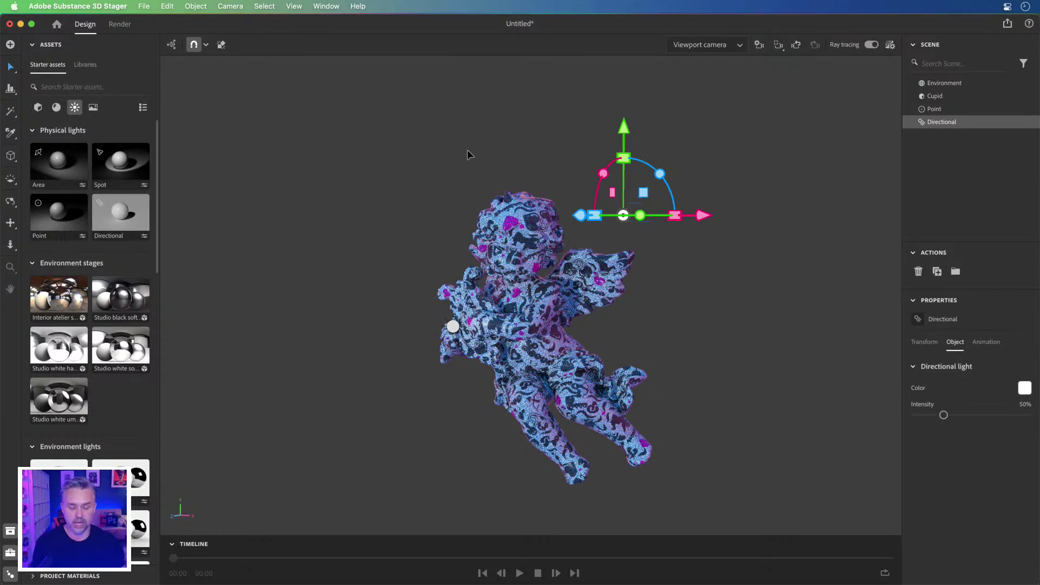
{"action": "key", "text": "p"}
{"action": "left_click_drag", "start_coordinate": [545, 290], "coordinate": [543, 293]}
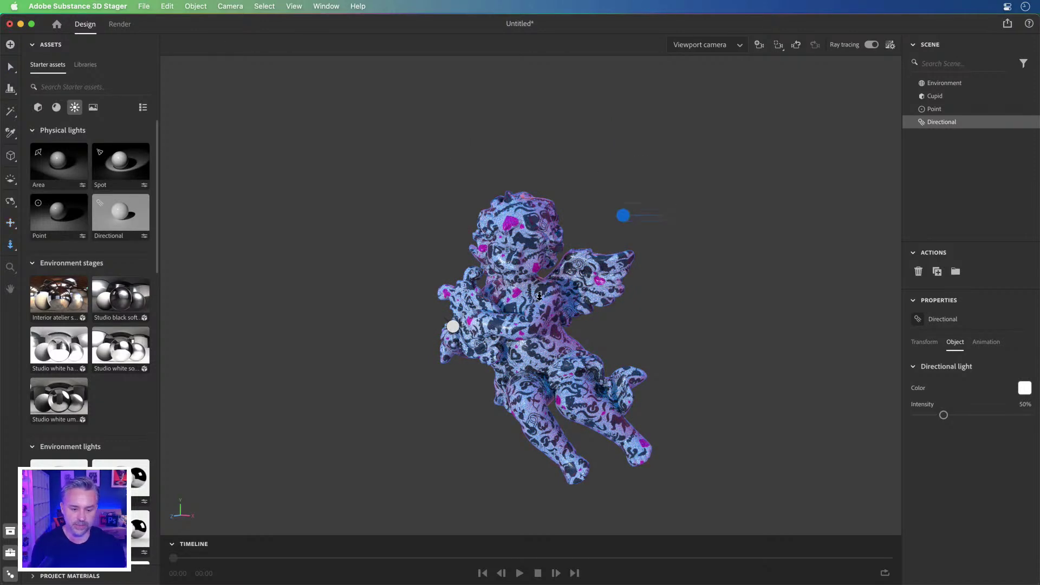
{"action": "left_click_drag", "start_coordinate": [557, 228], "coordinate": [558, 271]}
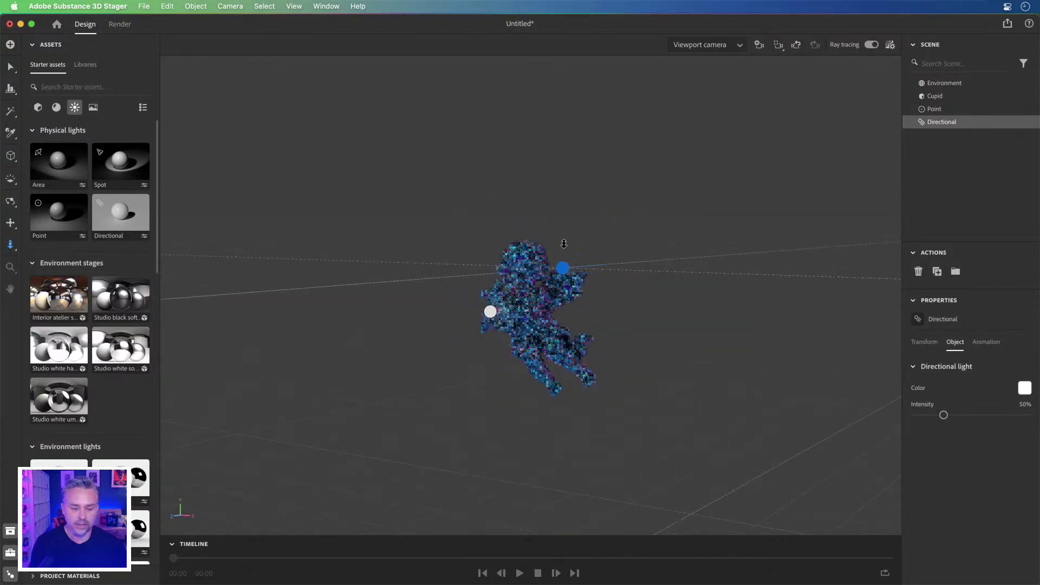
{"action": "key", "text": "ctrl+z"}
{"action": "left_click", "coordinate": [759, 45]}
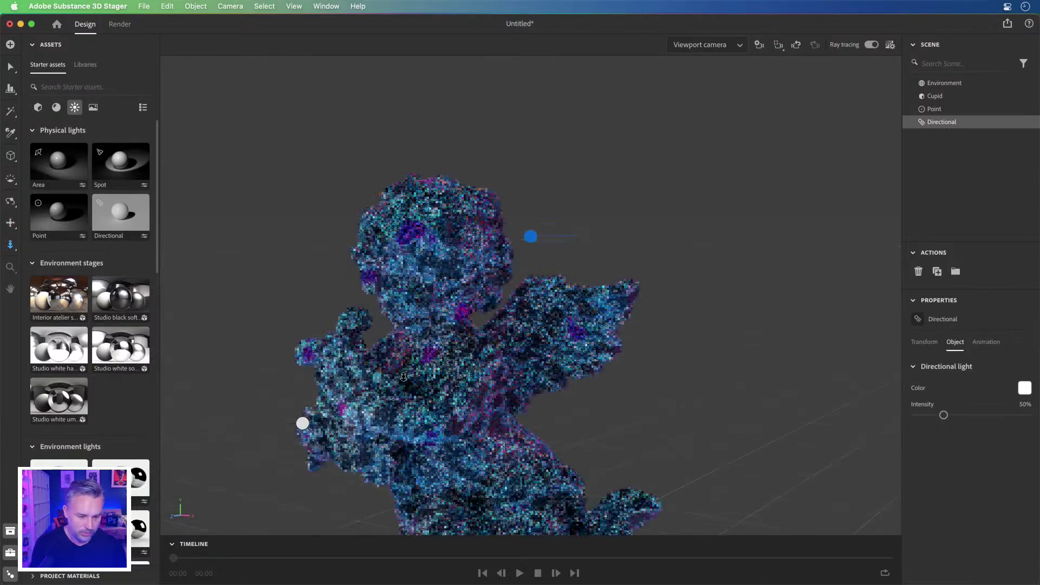
{"action": "left_click_drag", "start_coordinate": [401, 405], "coordinate": [343, 260]}
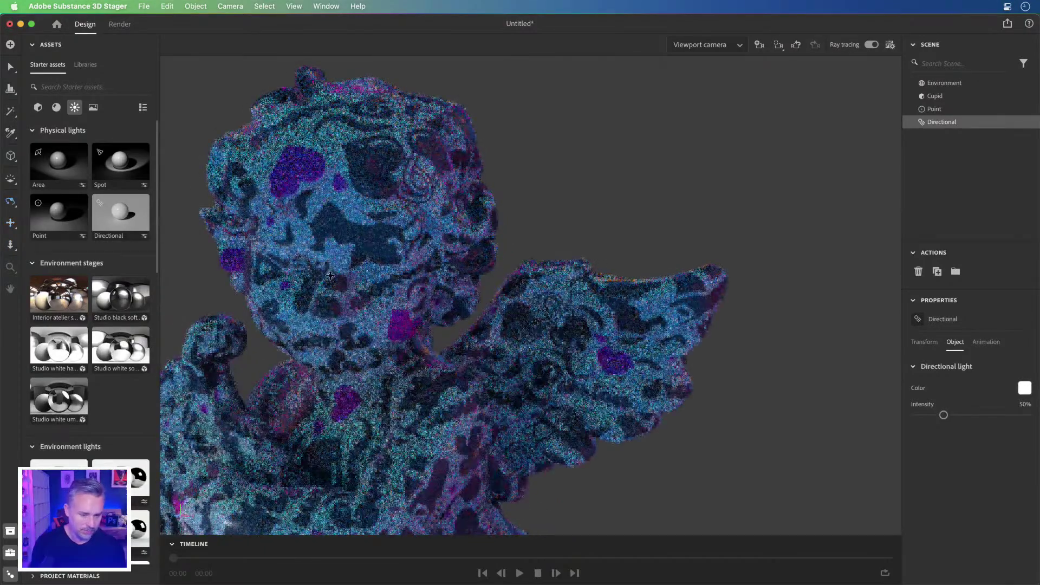
{"action": "left_click_drag", "start_coordinate": [444, 255], "coordinate": [512, 213]}
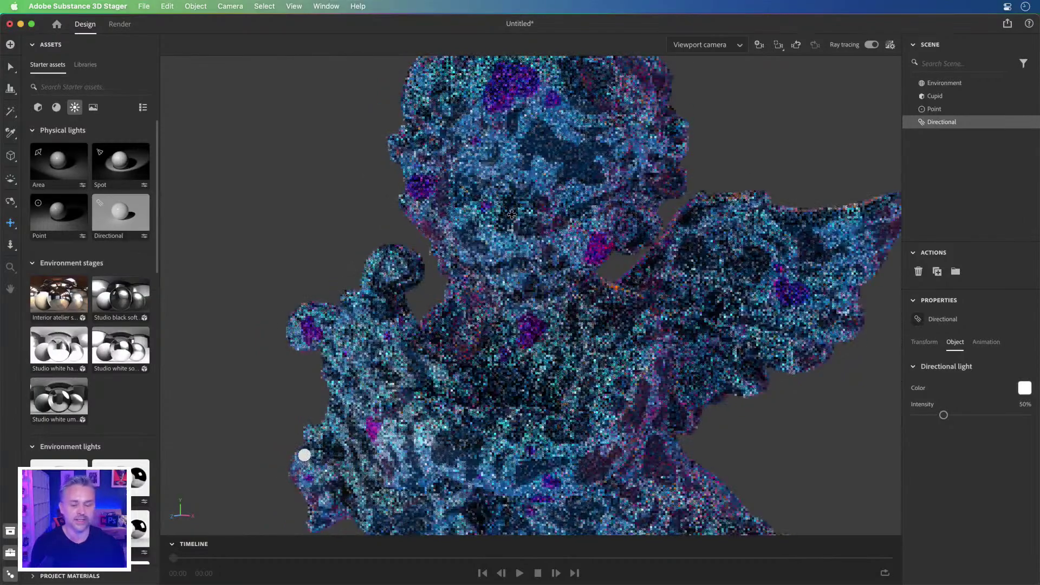